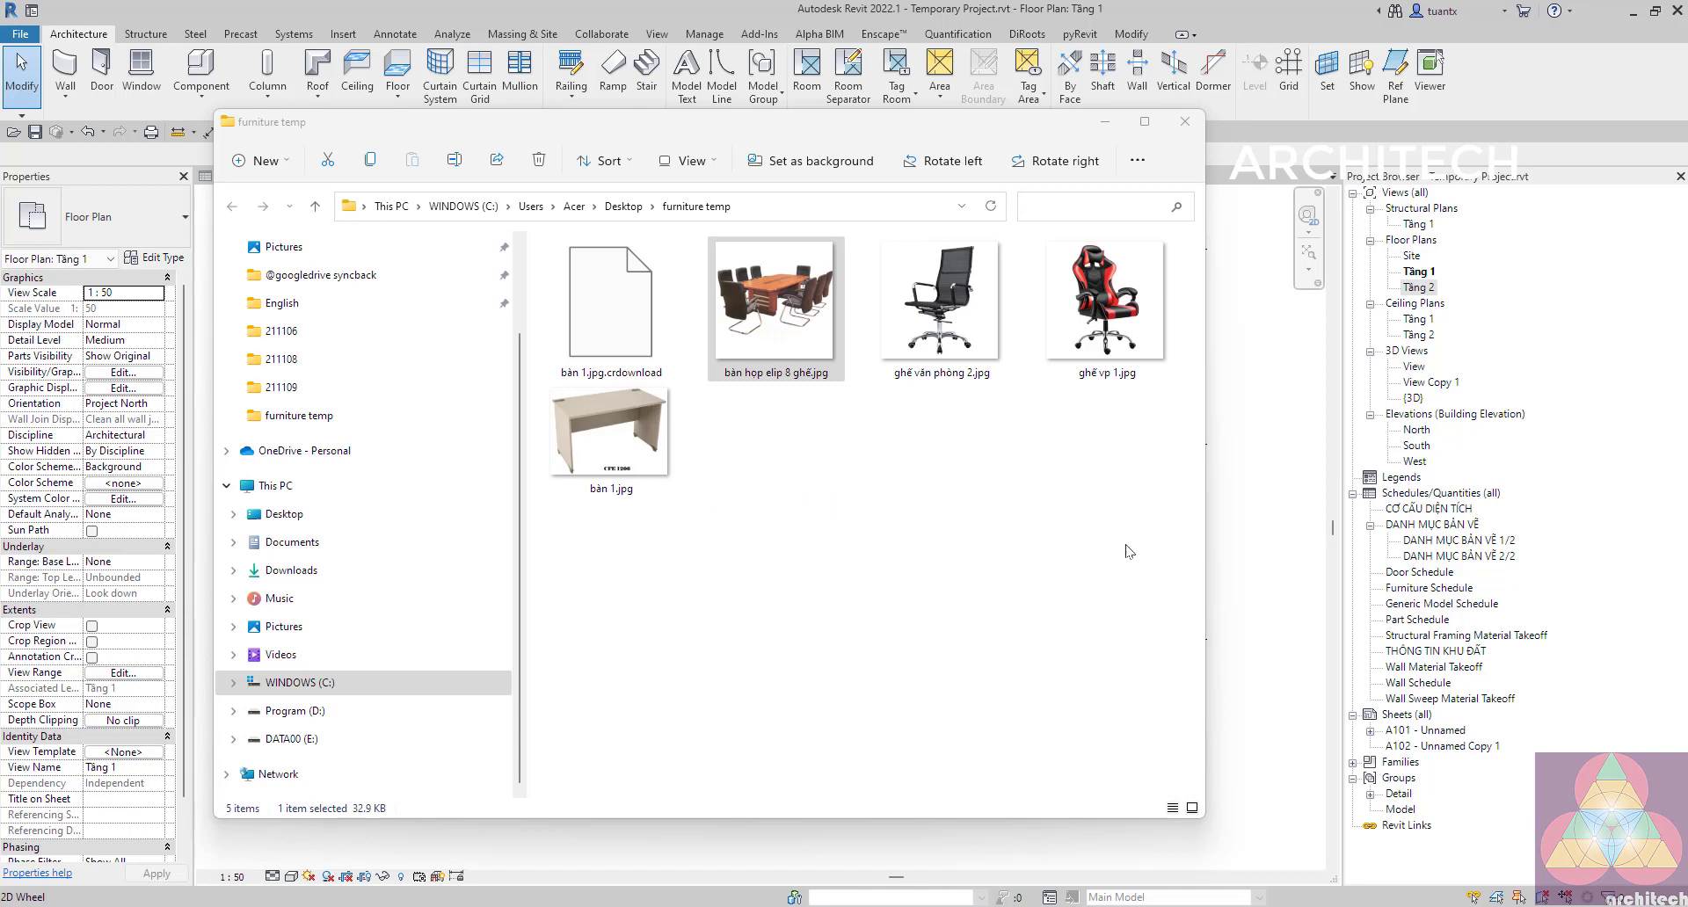
Rubber-band select three furniture photos in the Desktop\furniture temp folder.
mouse_move(1124, 551)
left_mouse_down()
mouse_move(685, 357)
mouse_move(688, 414)
left_mouse_up()
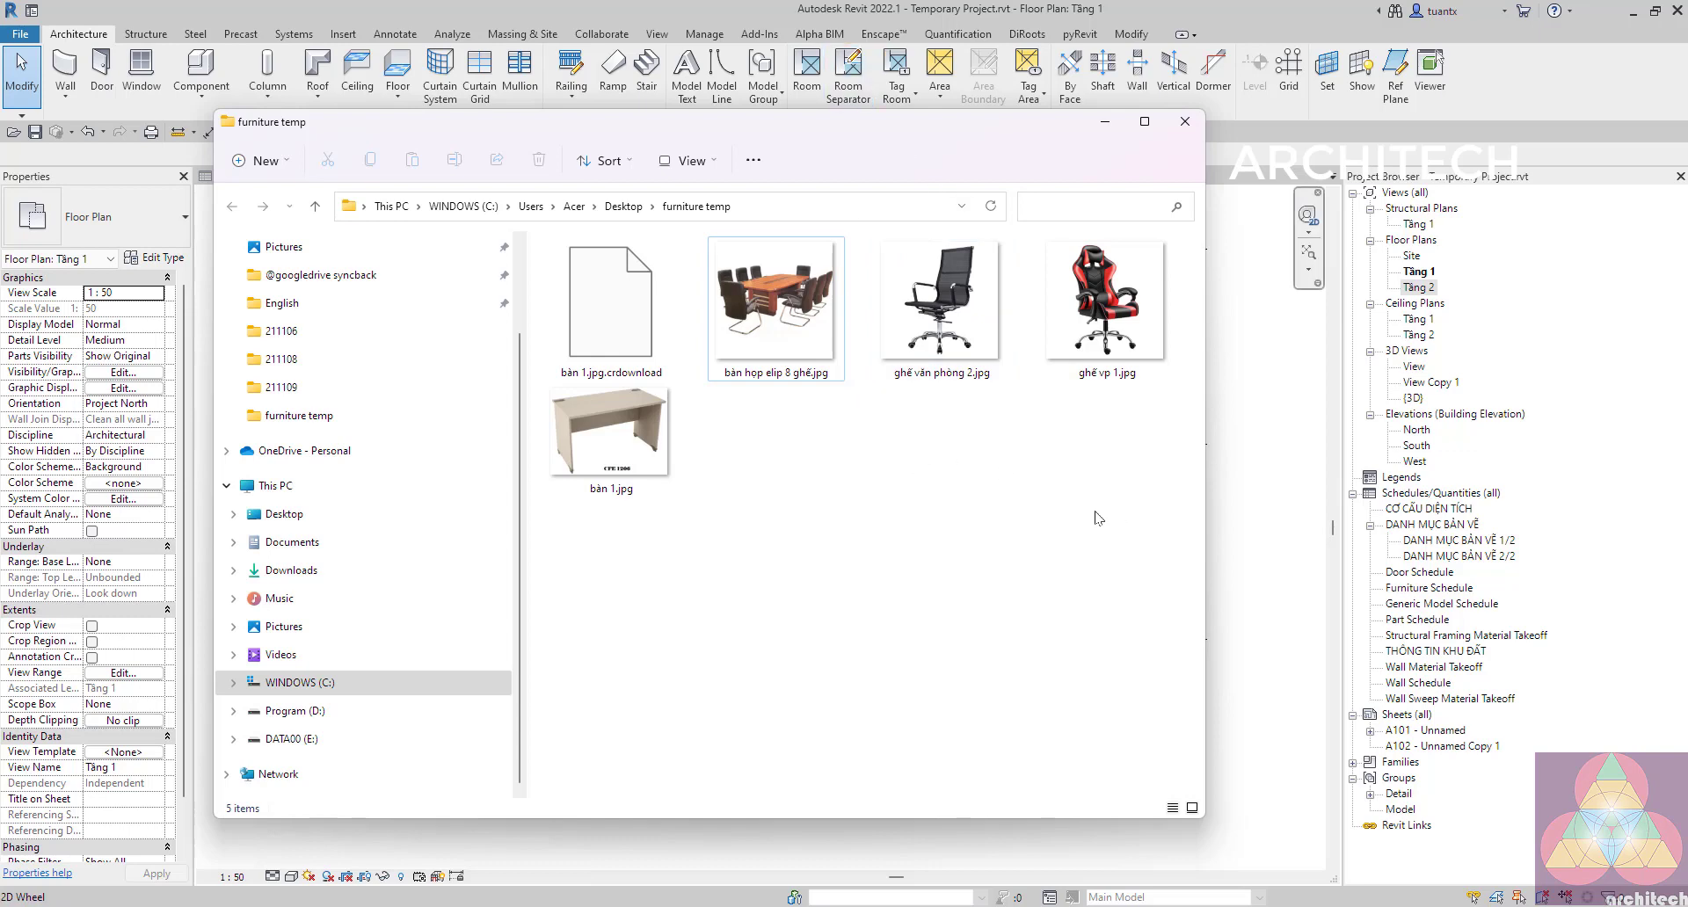
left_click_drag(1097, 519, 745, 365)
Return to Revit, frame the Tầng 1 office rooms, and select Room 1's Stay Armrest chair.
left_click(650, 13)
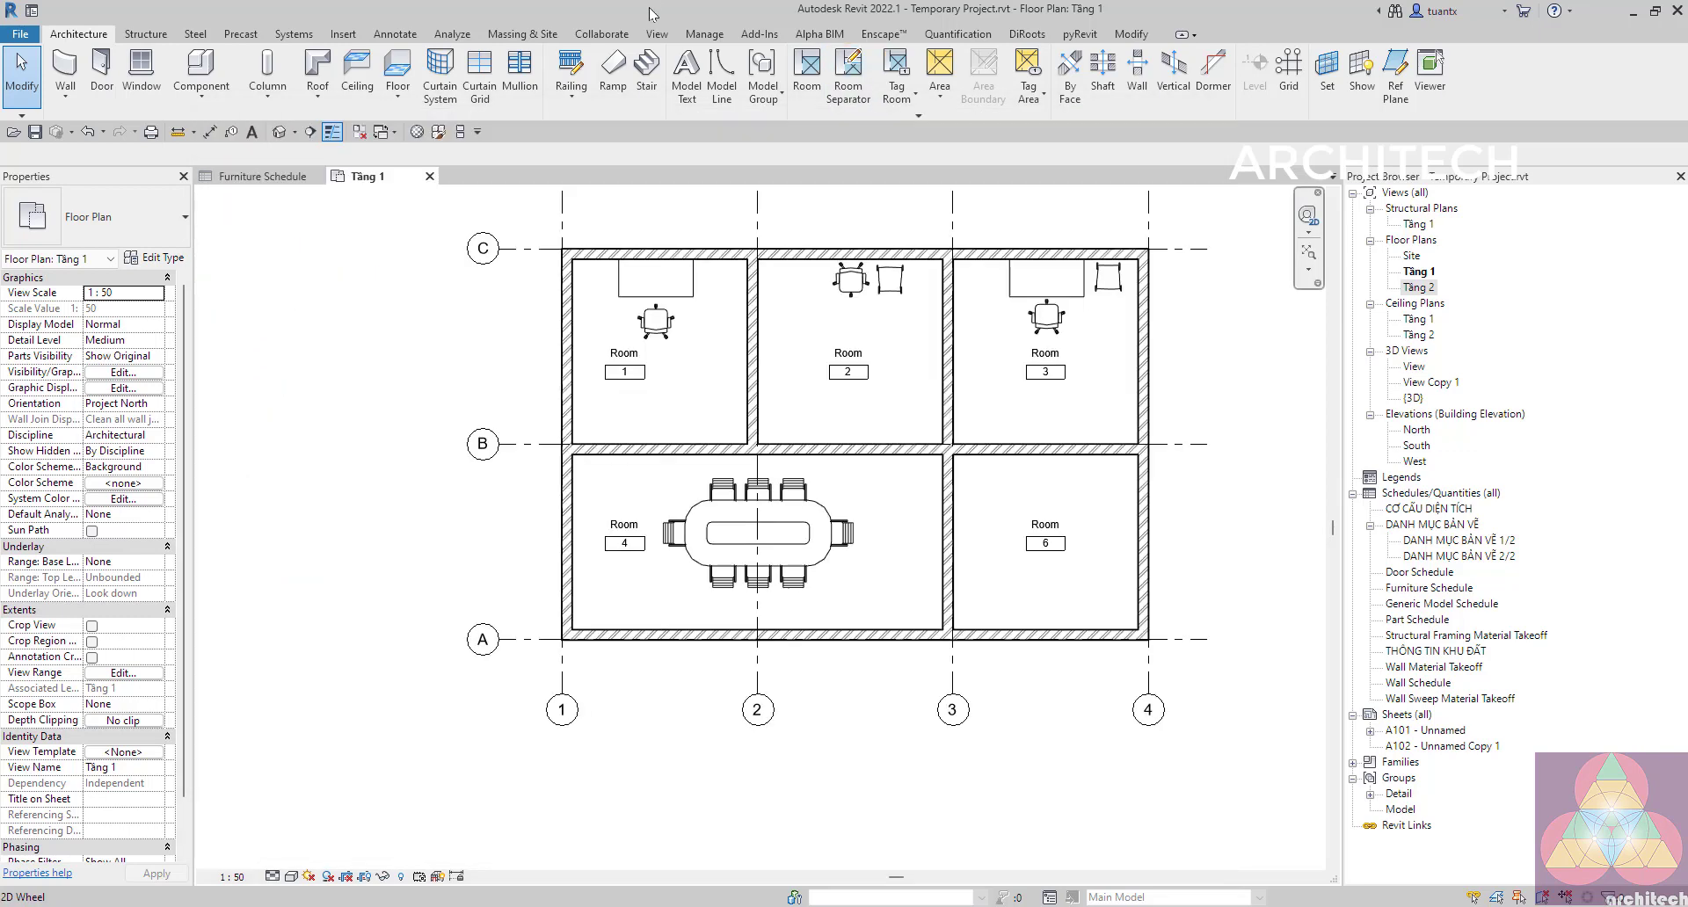
scroll(635, 366, "up", 2)
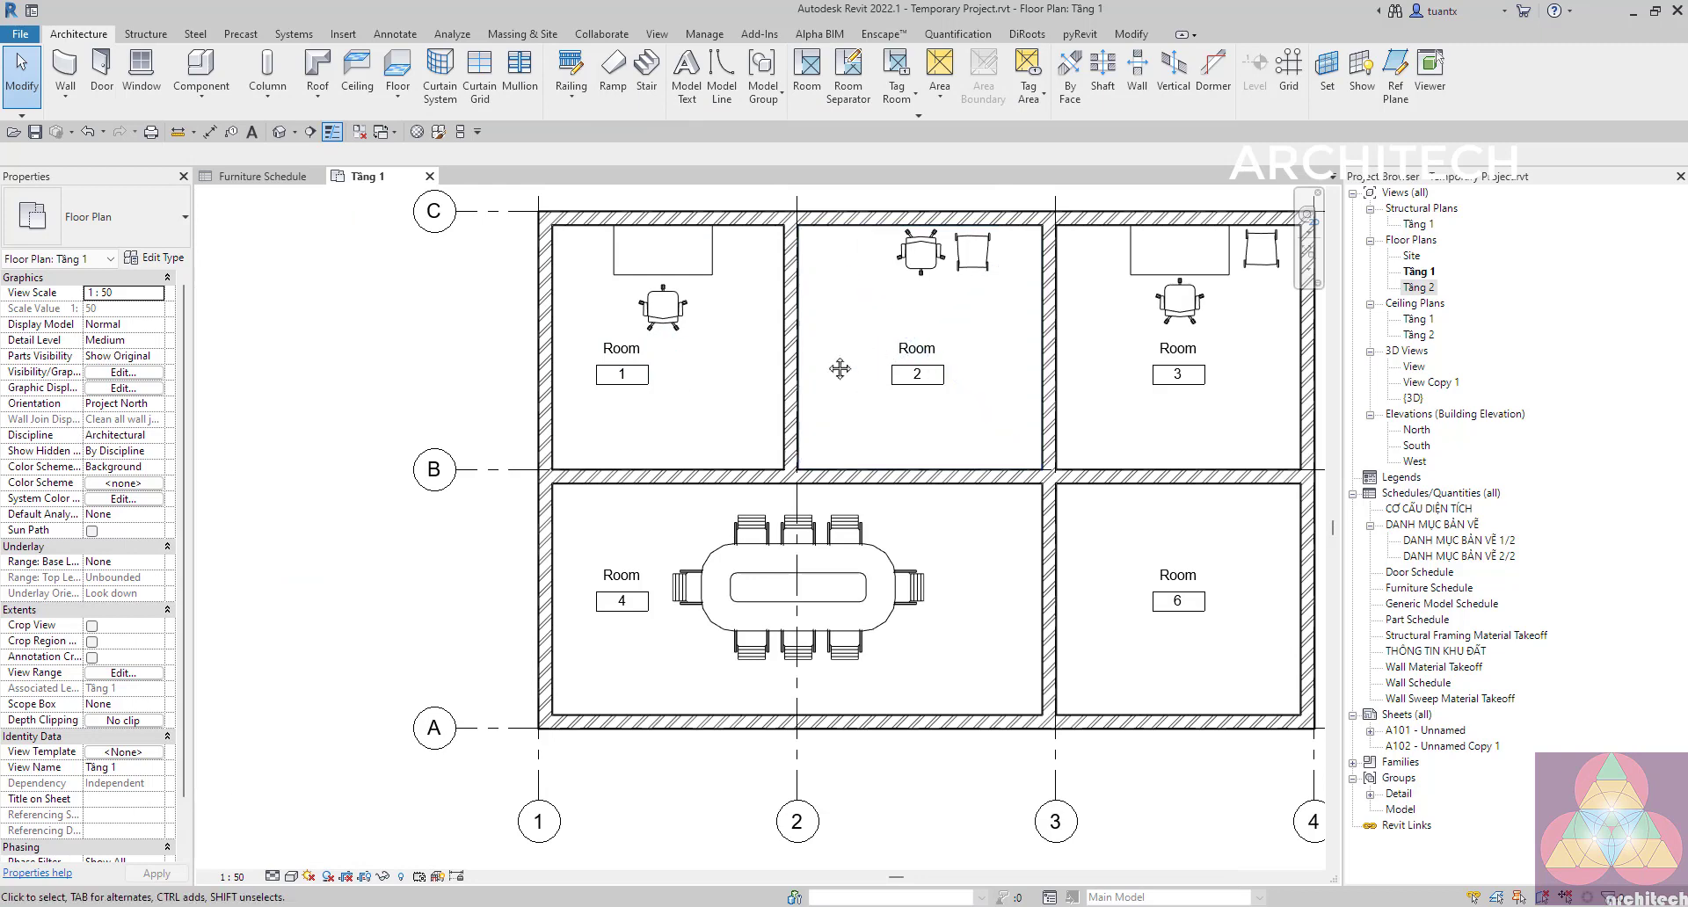
middle_click_drag(839, 368, 681, 407)
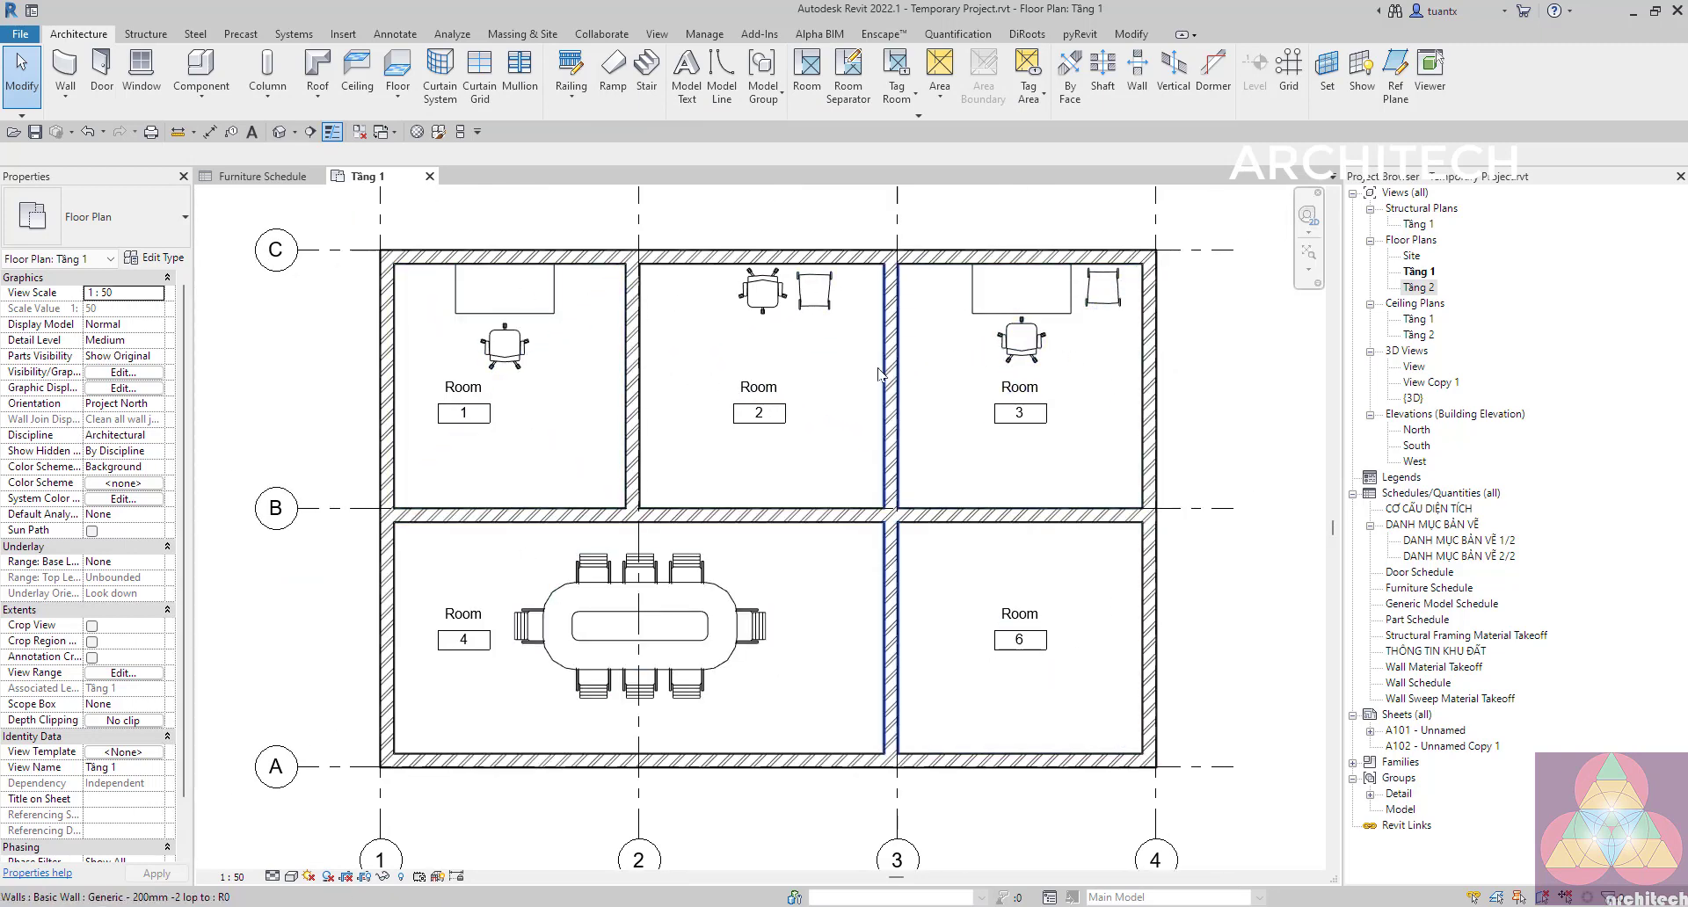
mouse_move(634, 412)
middle_mouse_down()
mouse_move(703, 409)
mouse_move(640, 430)
middle_mouse_up()
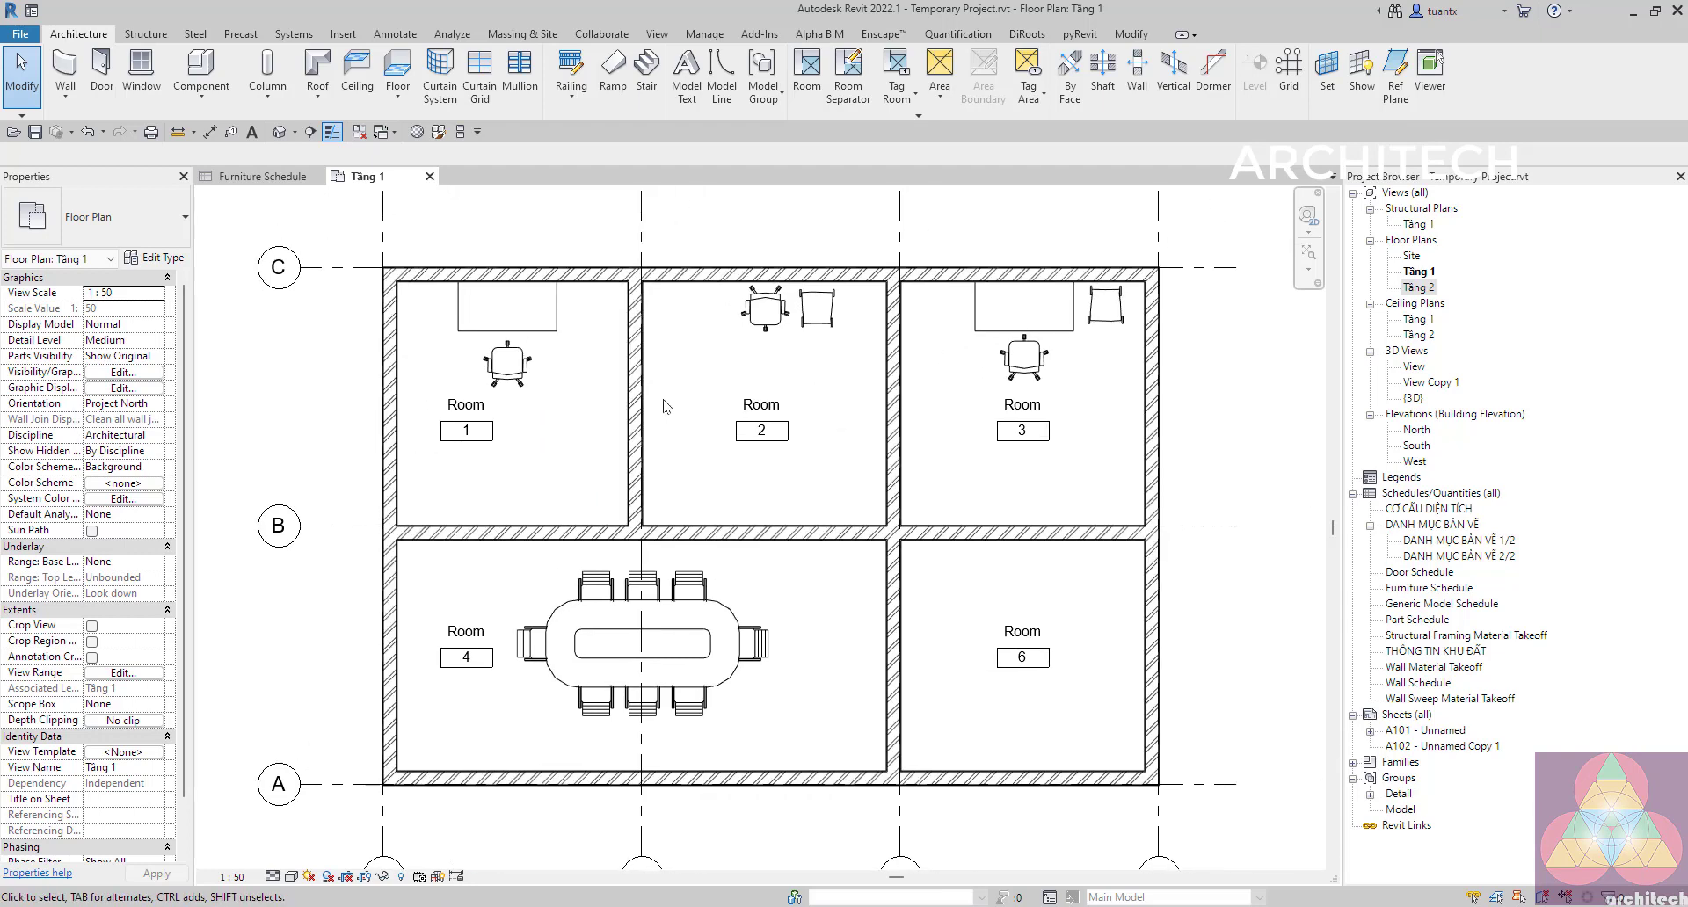
left_click(516, 374)
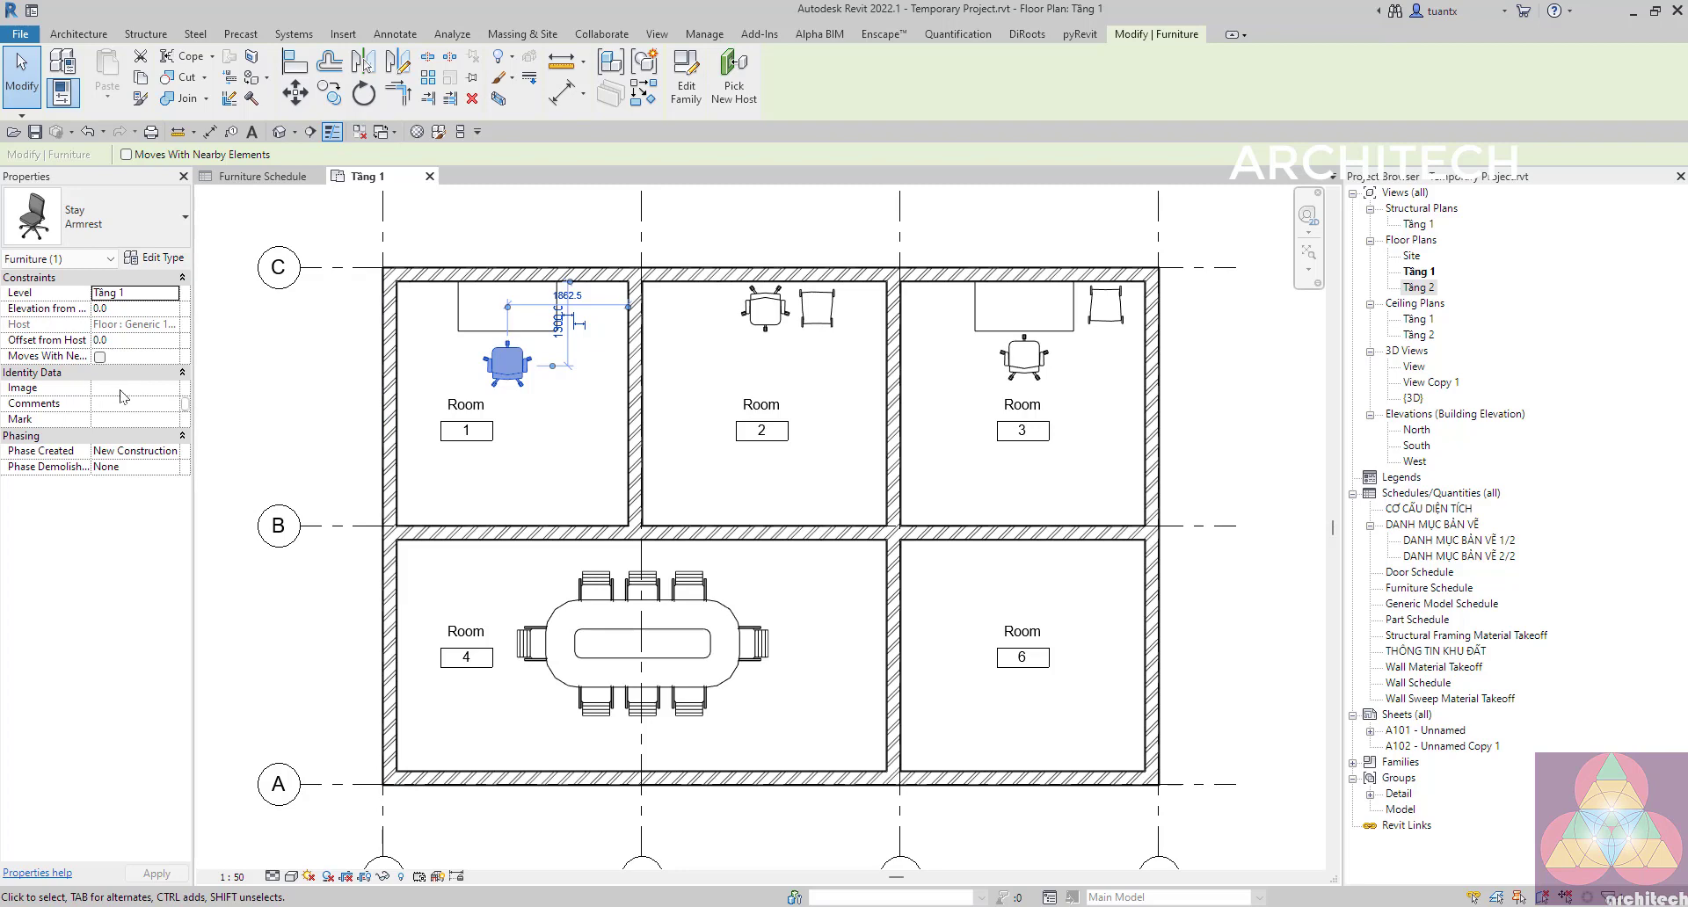
From the chair's Image property, delete the old tile image in Manage Images.
left_click(123, 396)
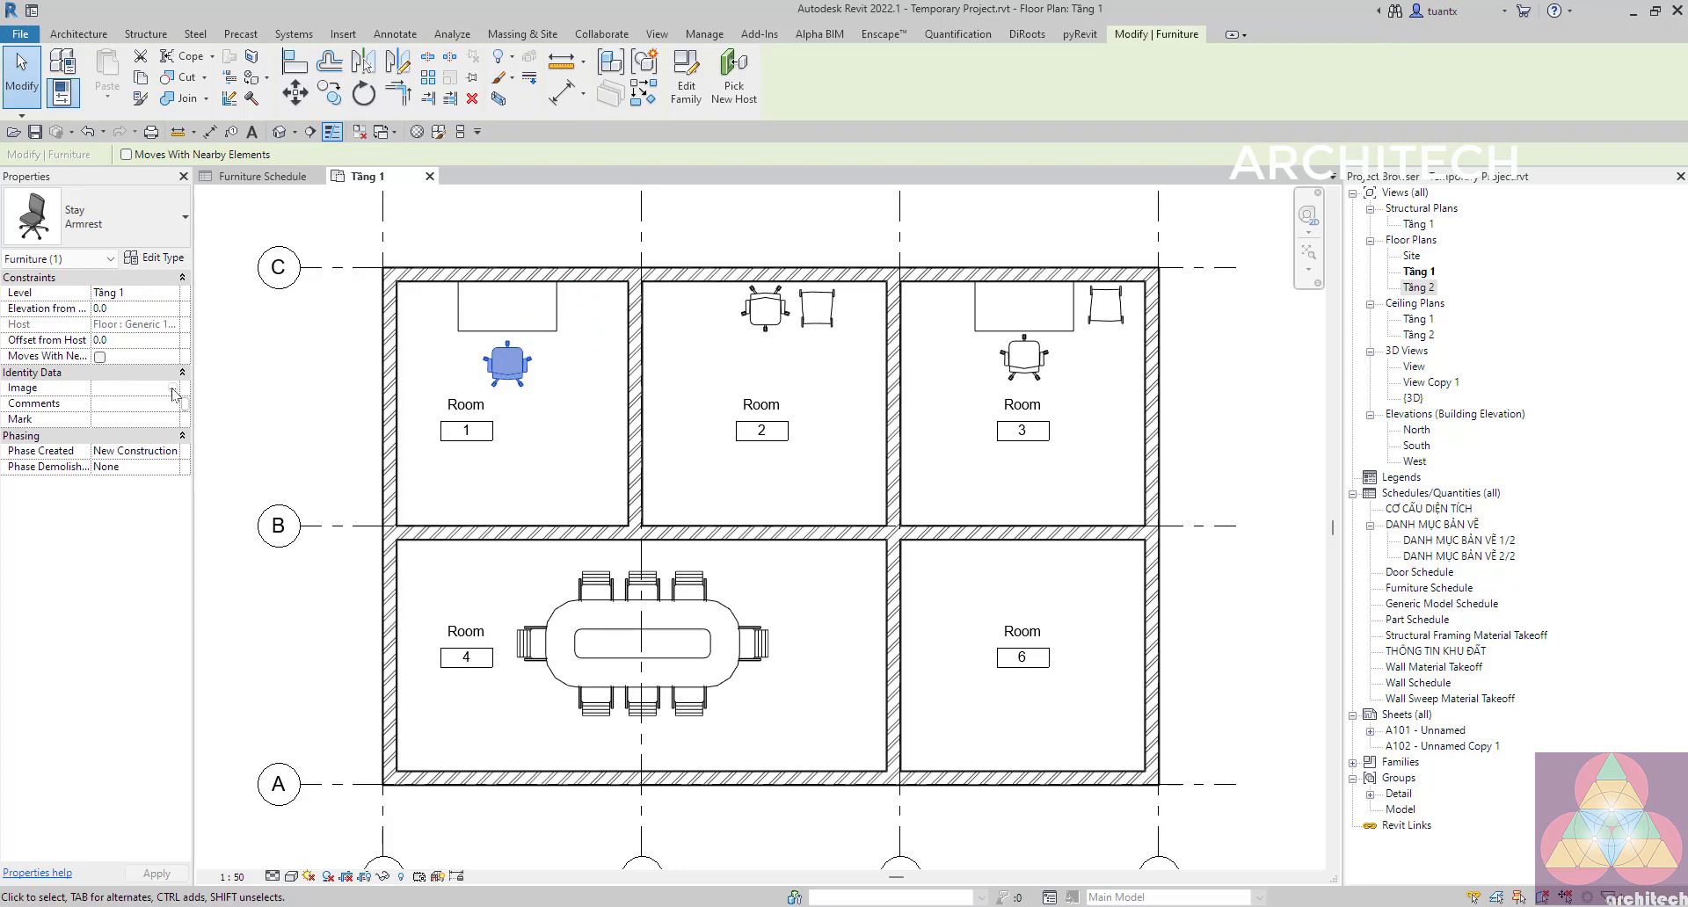
left_click(173, 388)
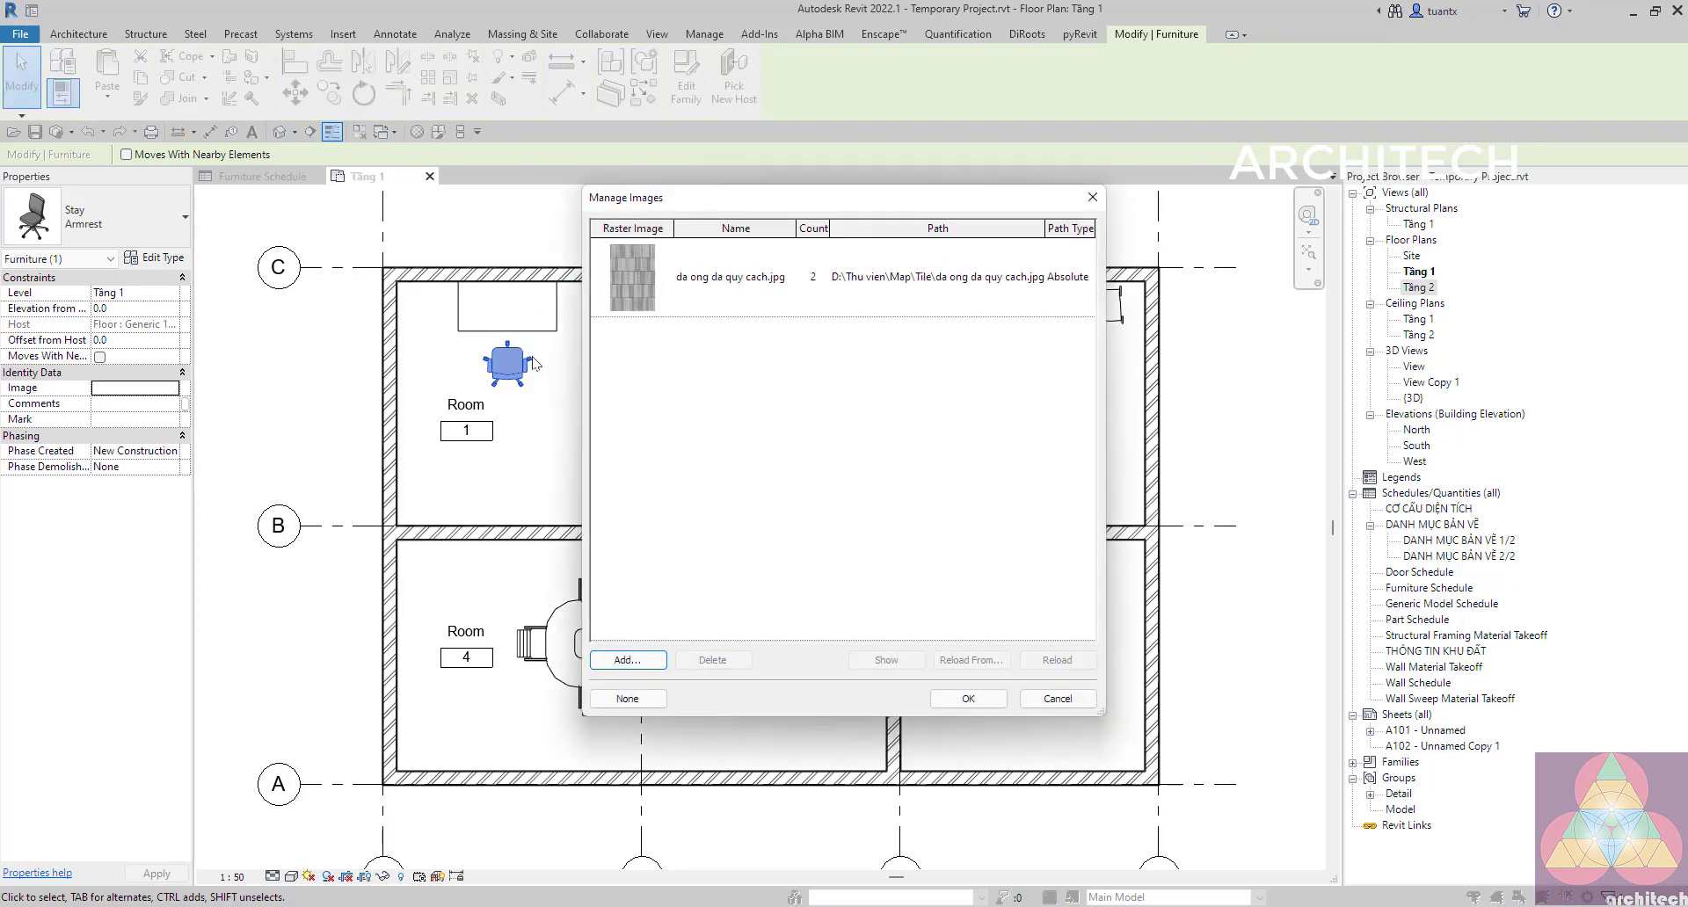
left_click(684, 299)
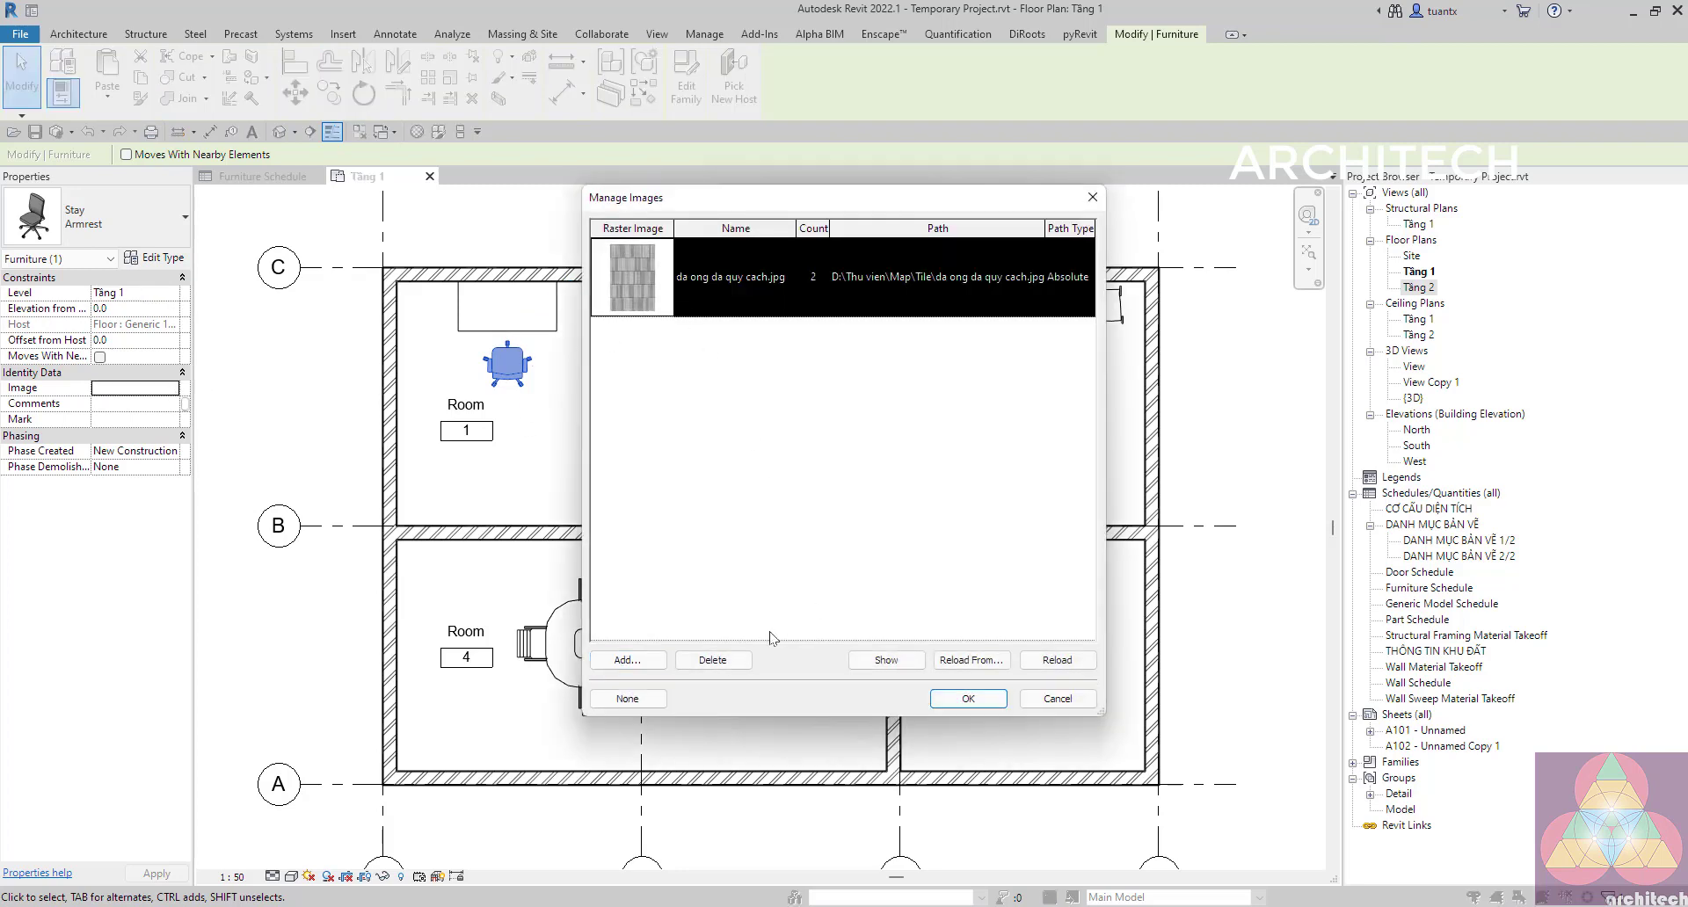
left_click(718, 658)
left_click(901, 527)
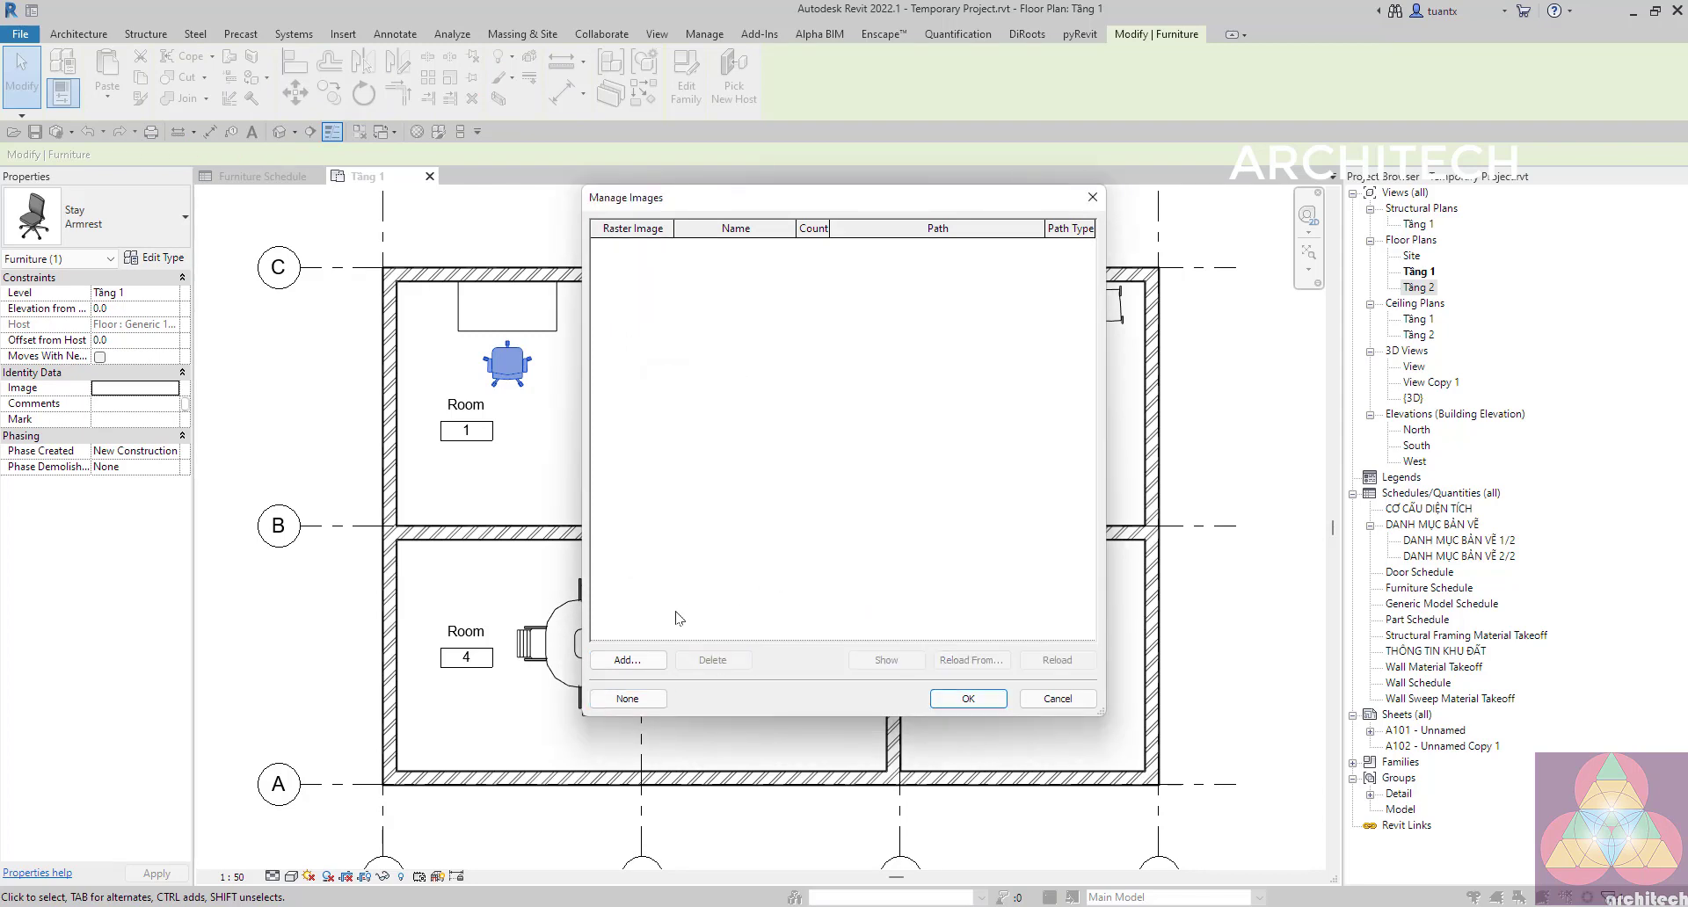
Import ghế vp 1.jpg from Desktop\furniture temp and assign it as the chair's Image.
left_click(626, 660)
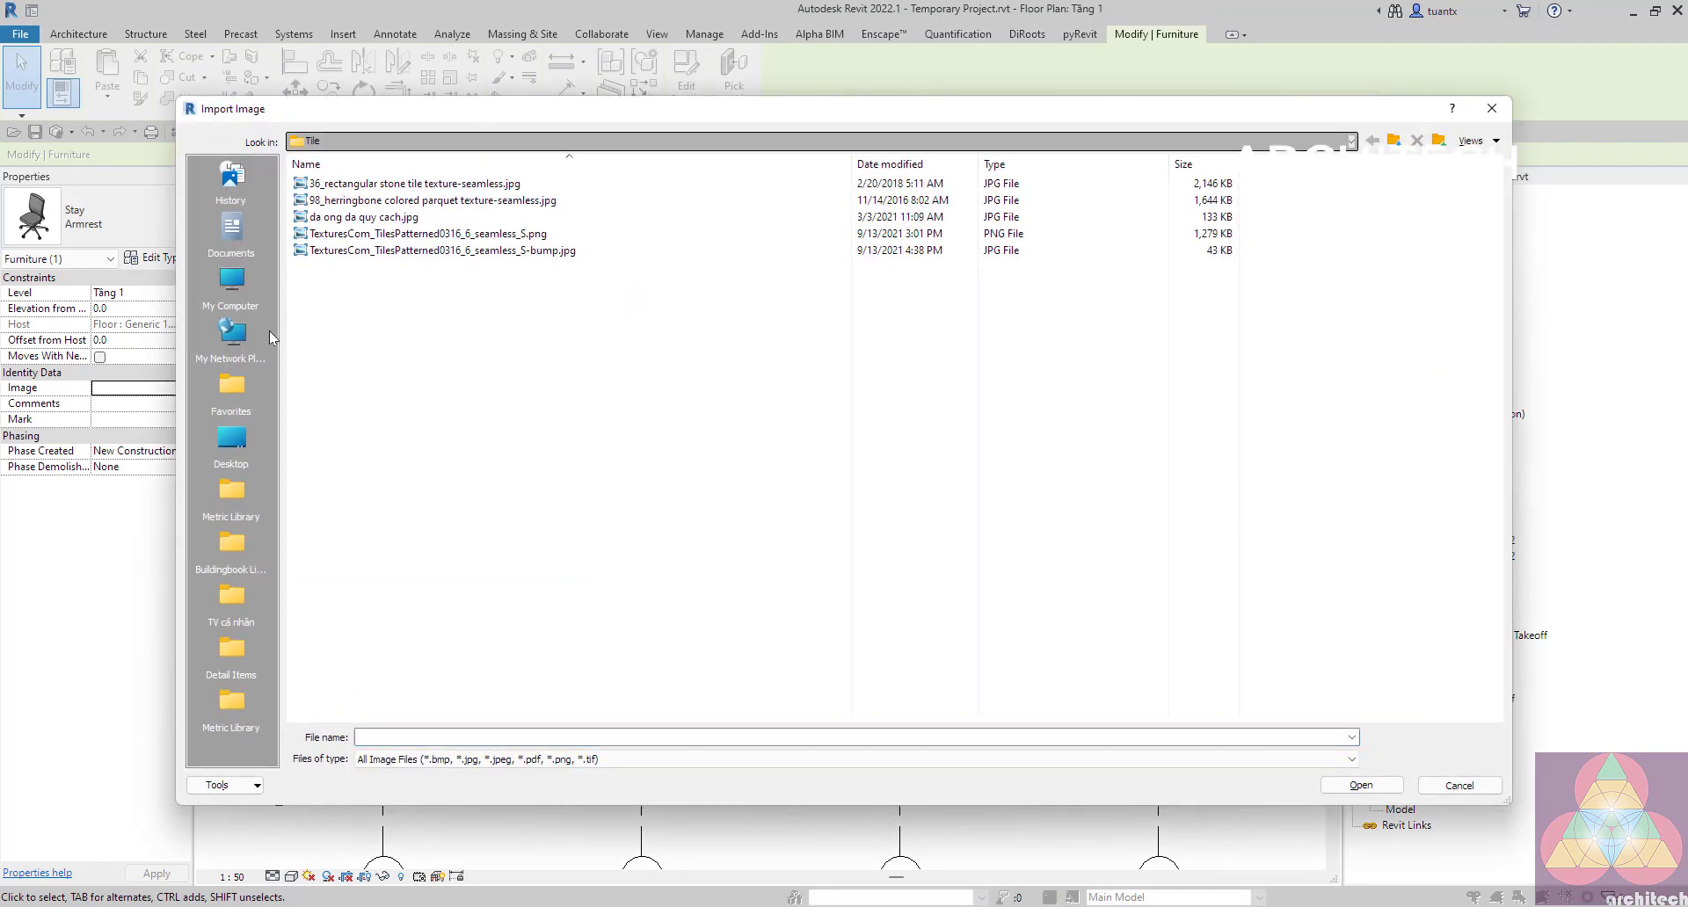
left_click(232, 282)
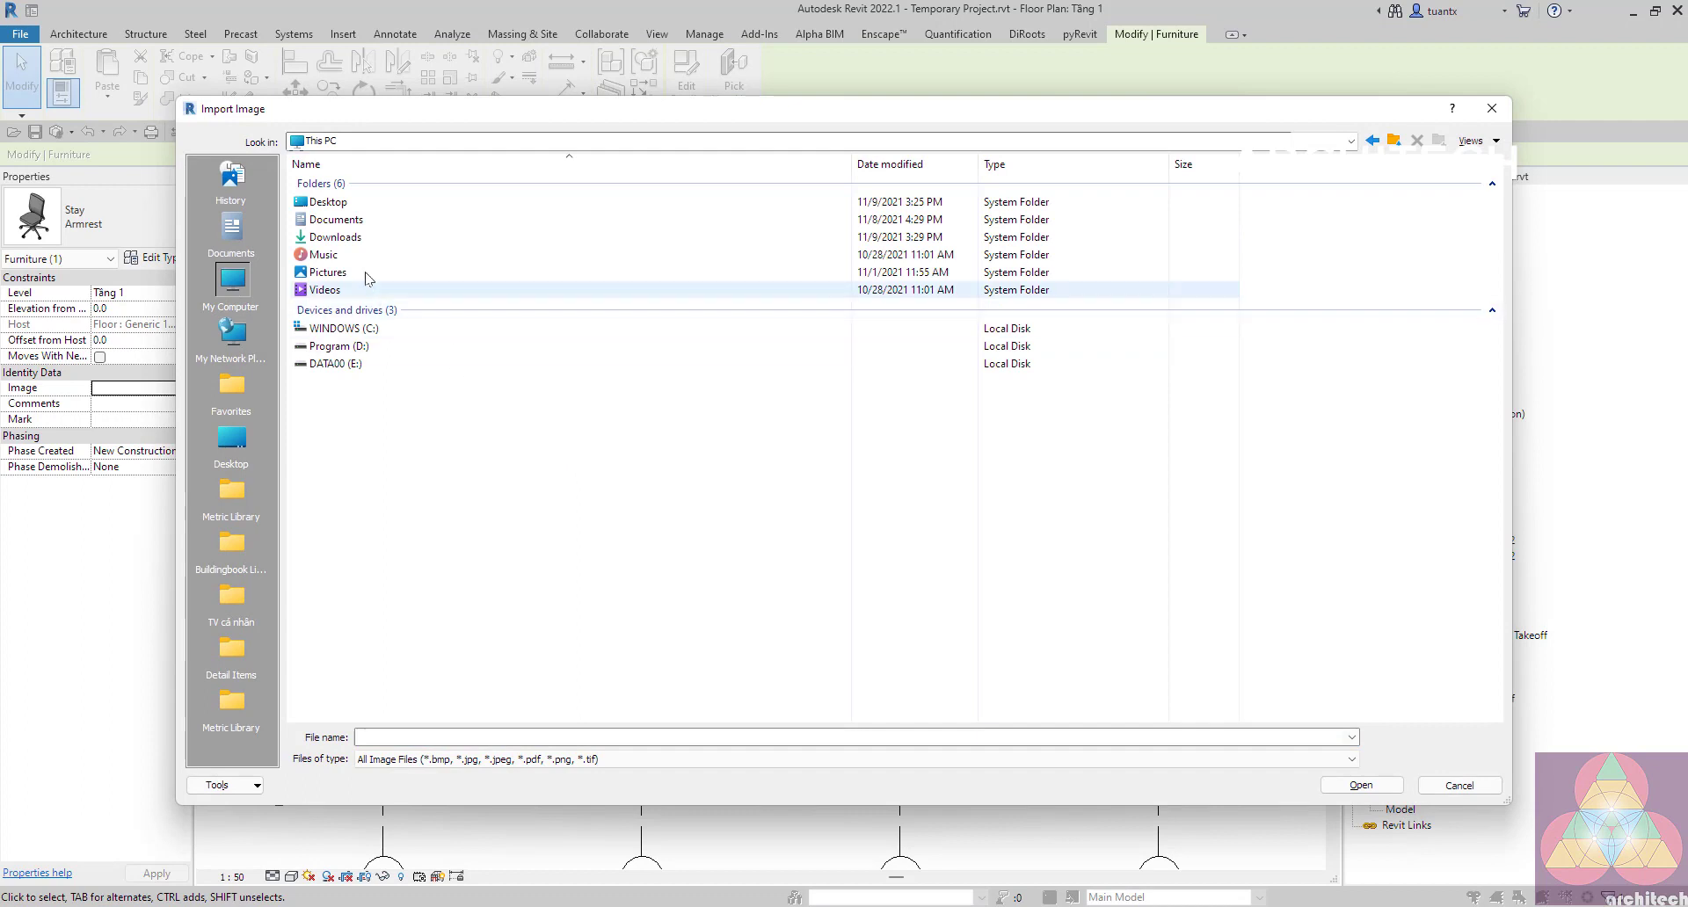
double_click(328, 203)
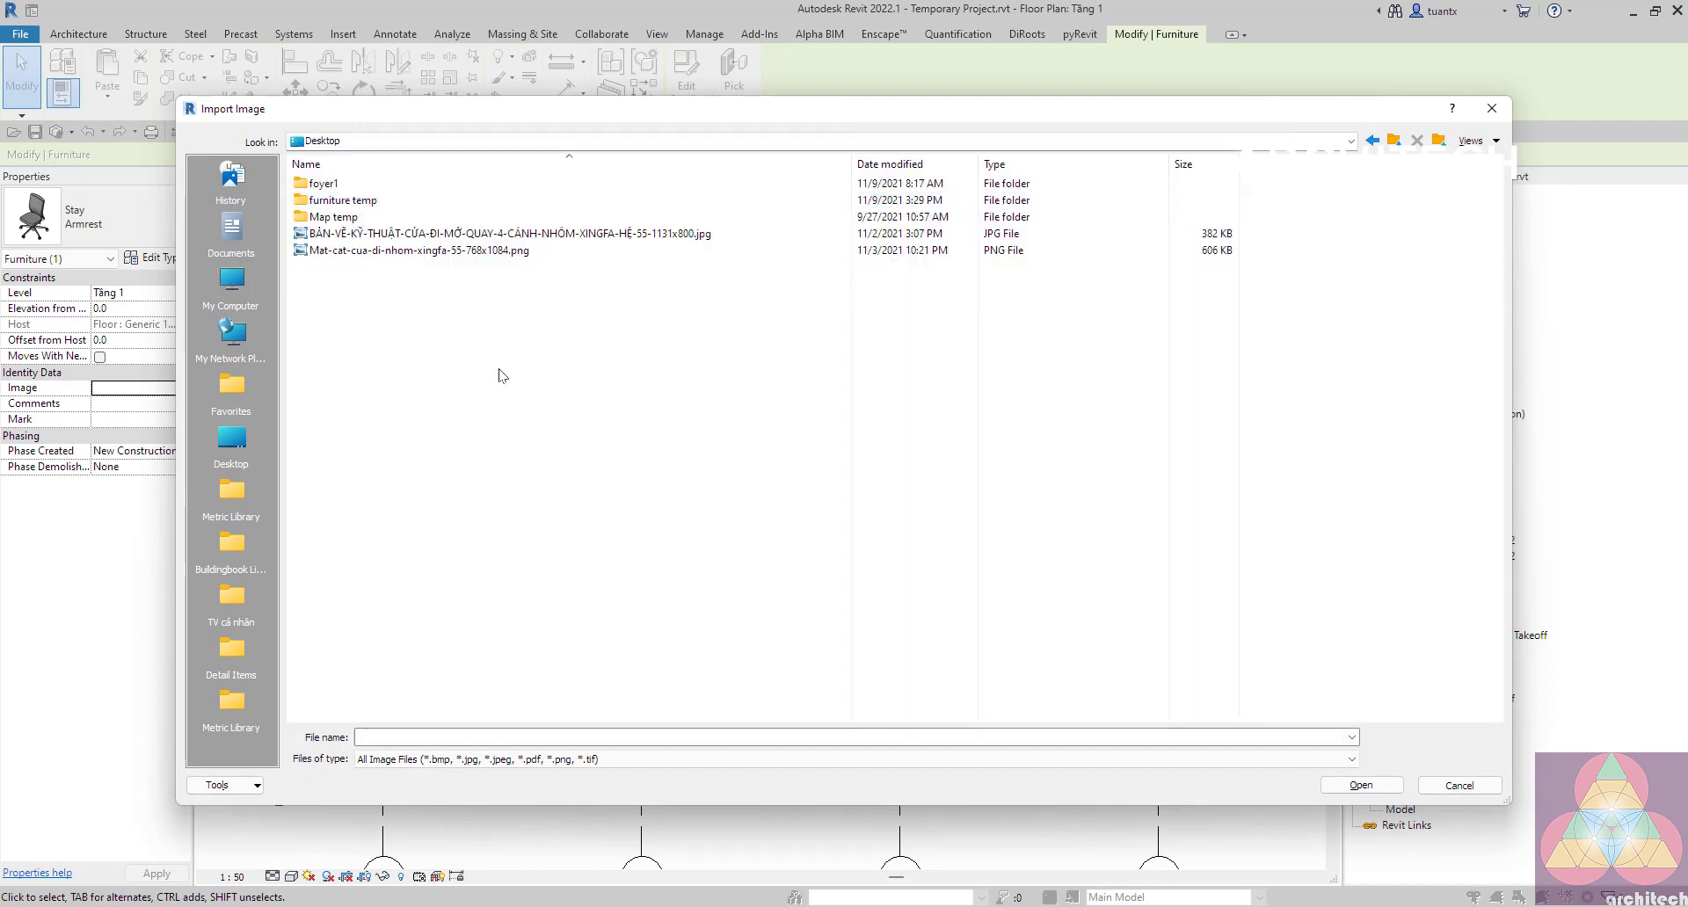
double_click(335, 204)
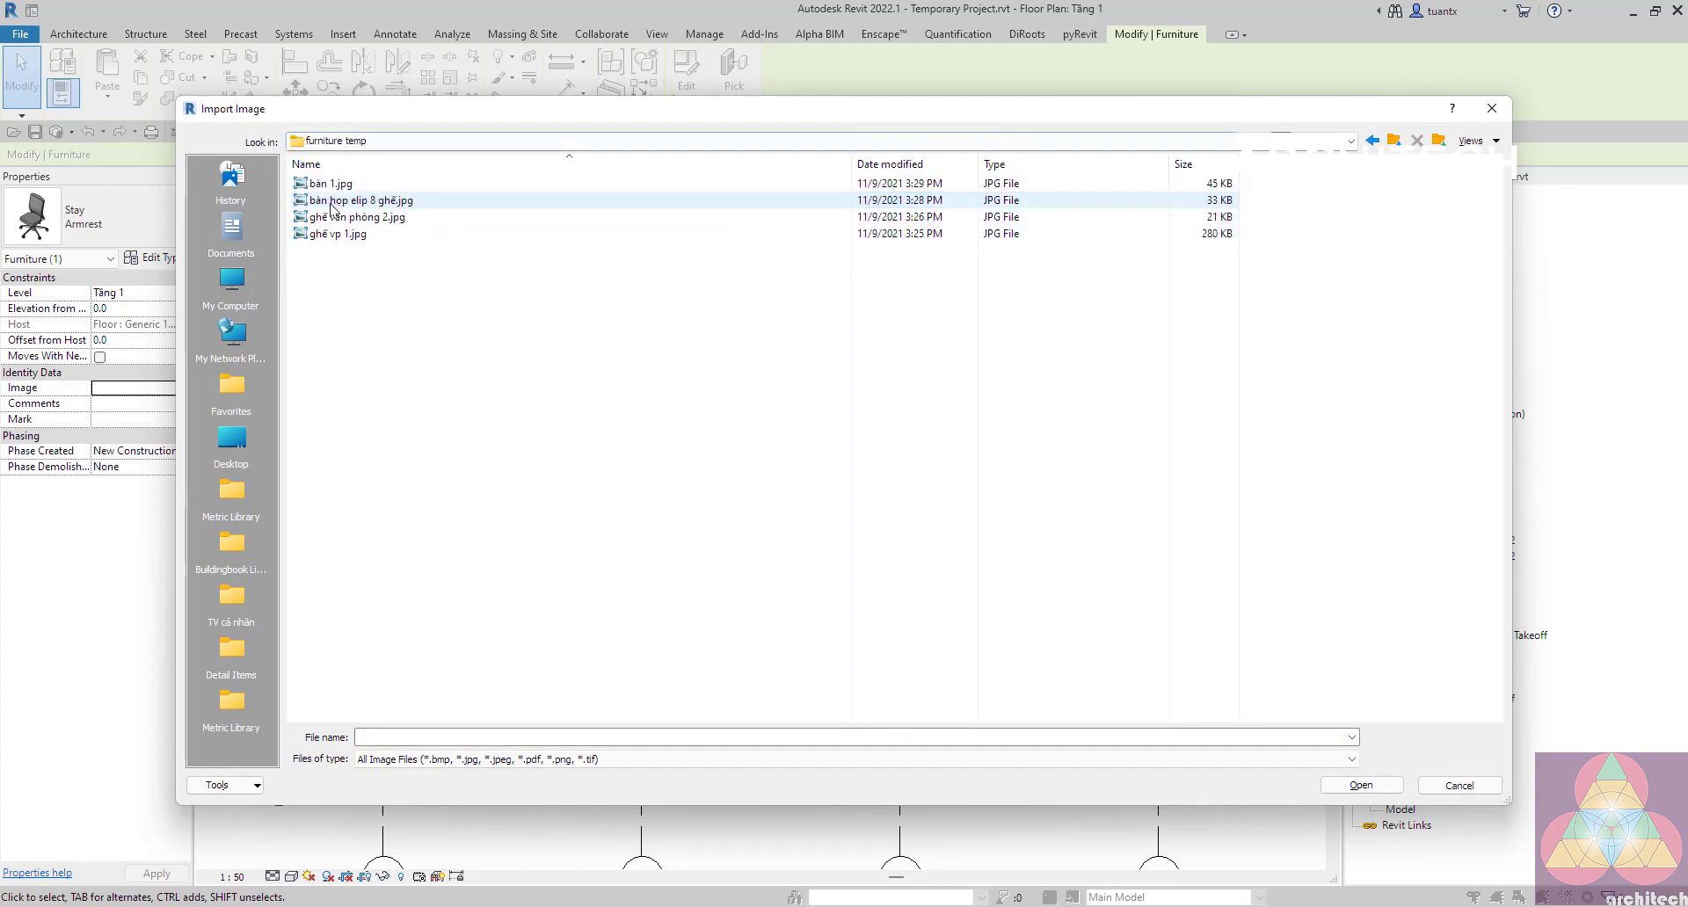
scroll(523, 387, "up", 1, "ctrl")
scroll(501, 370, "up", 1, "ctrl")
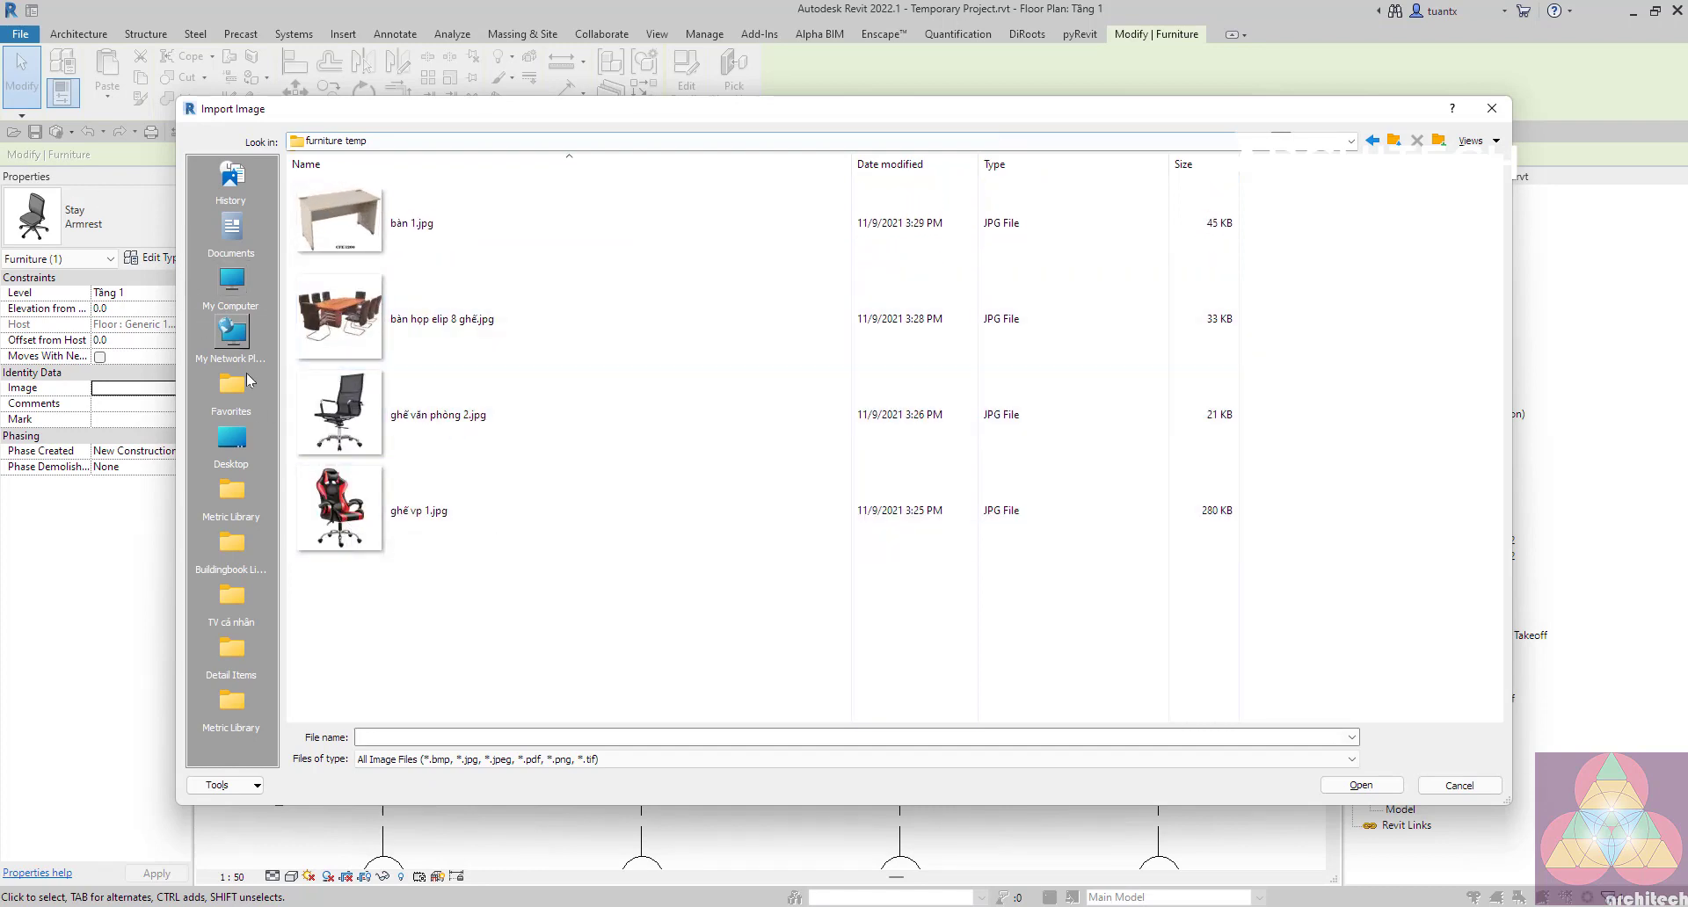
left_click(343, 507)
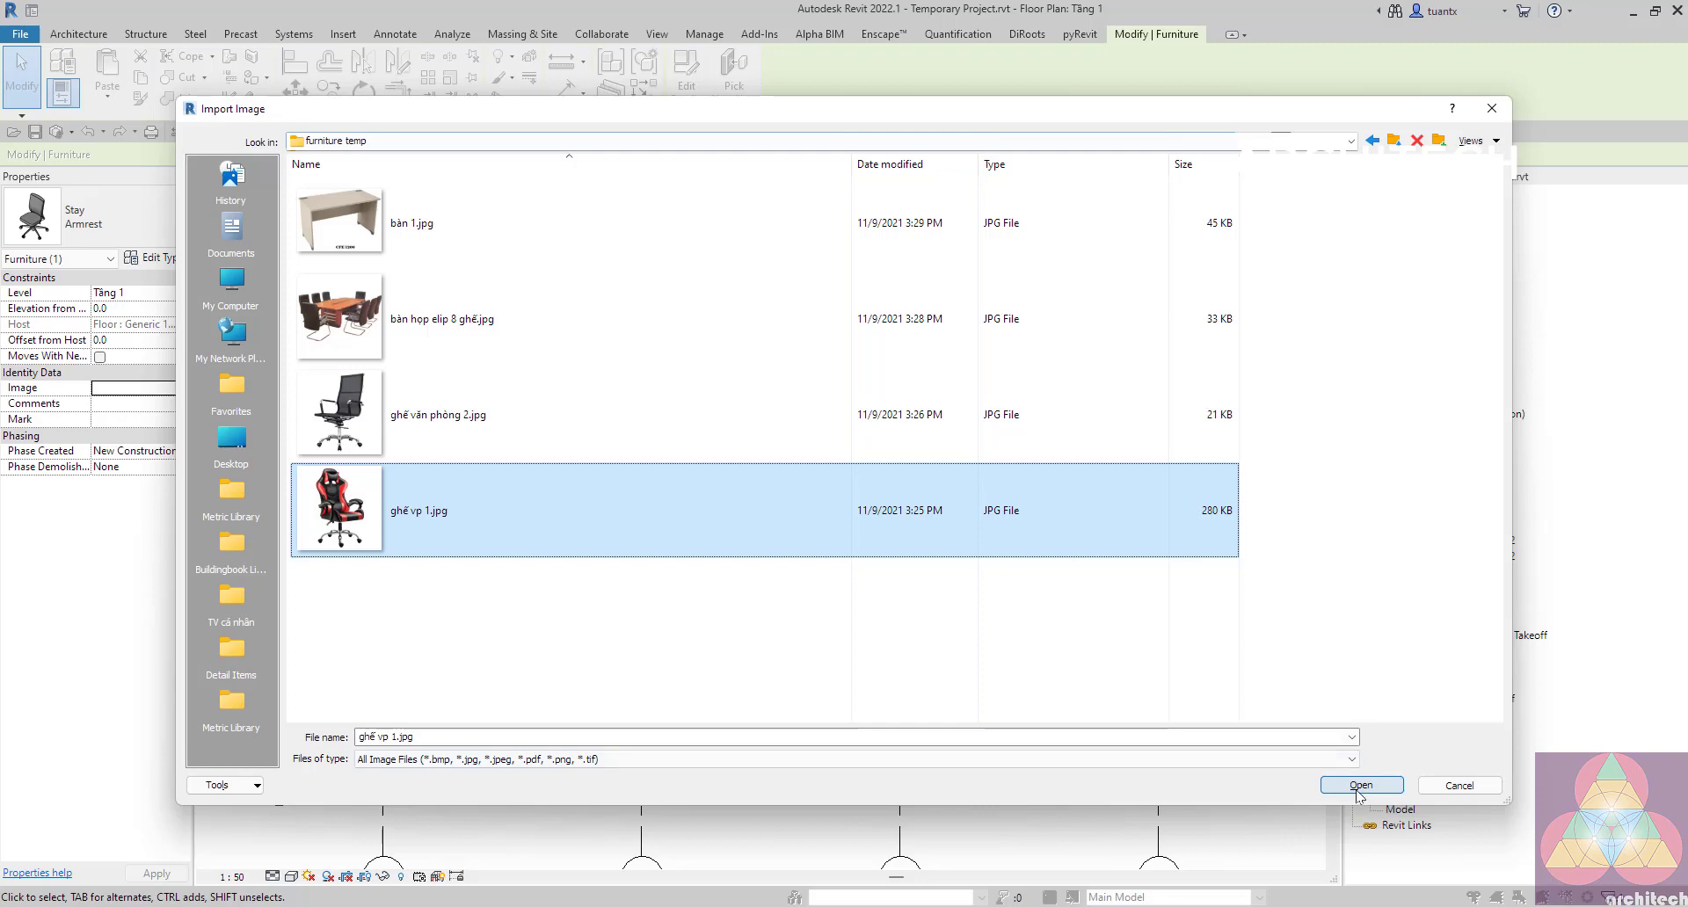
left_click(1359, 785)
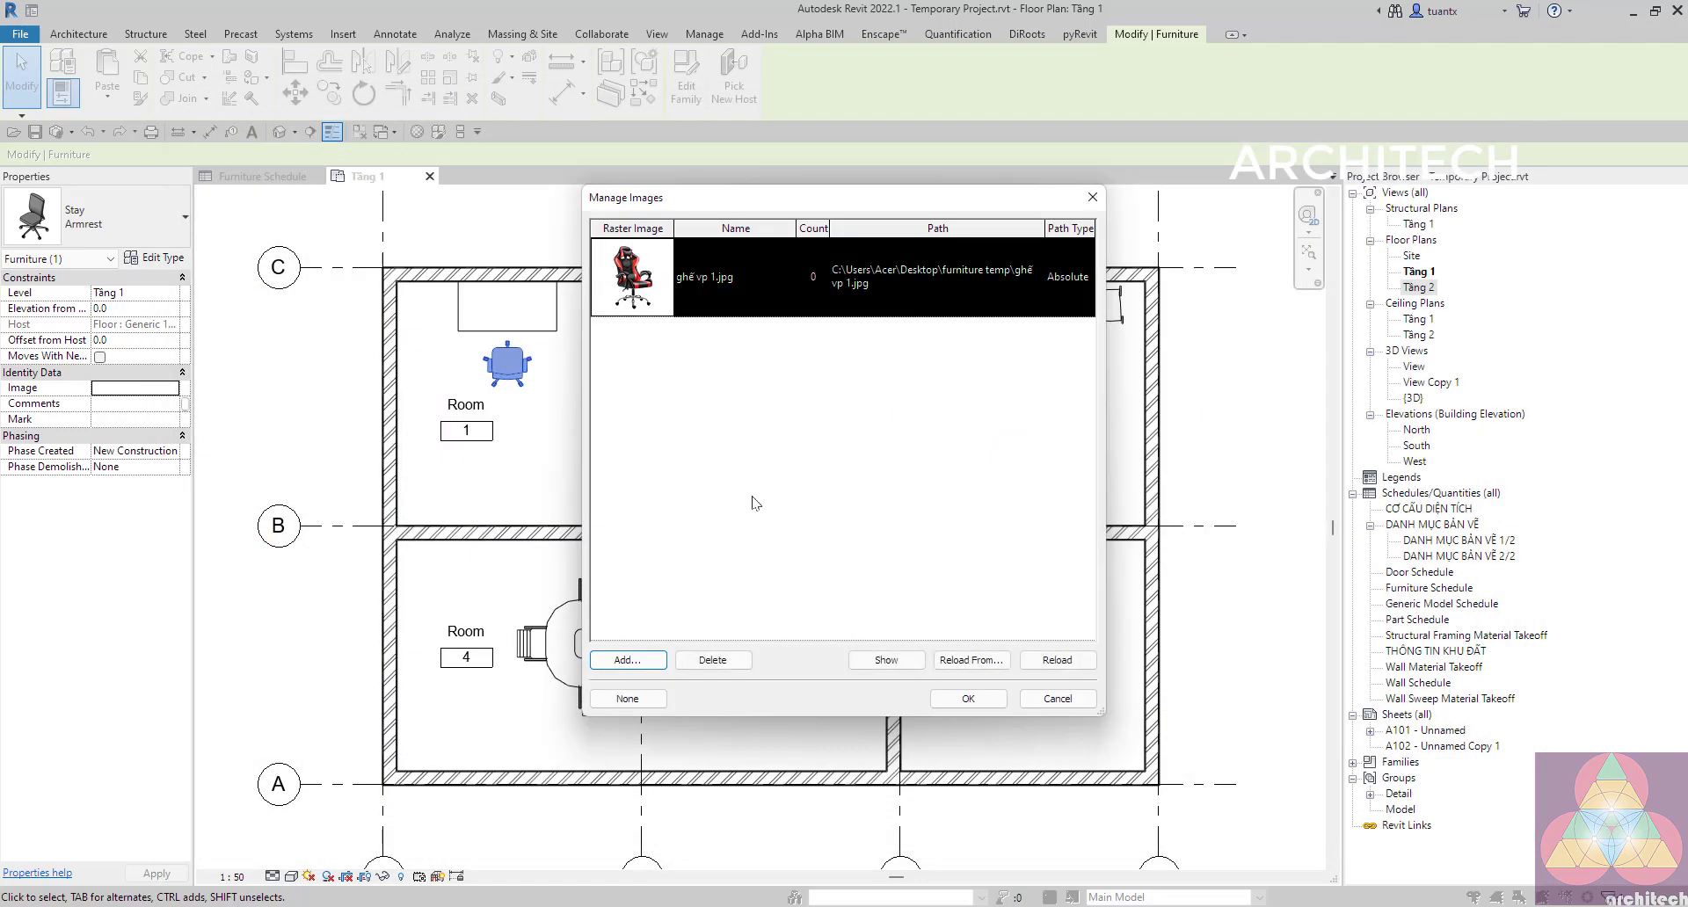
left_click(967, 698)
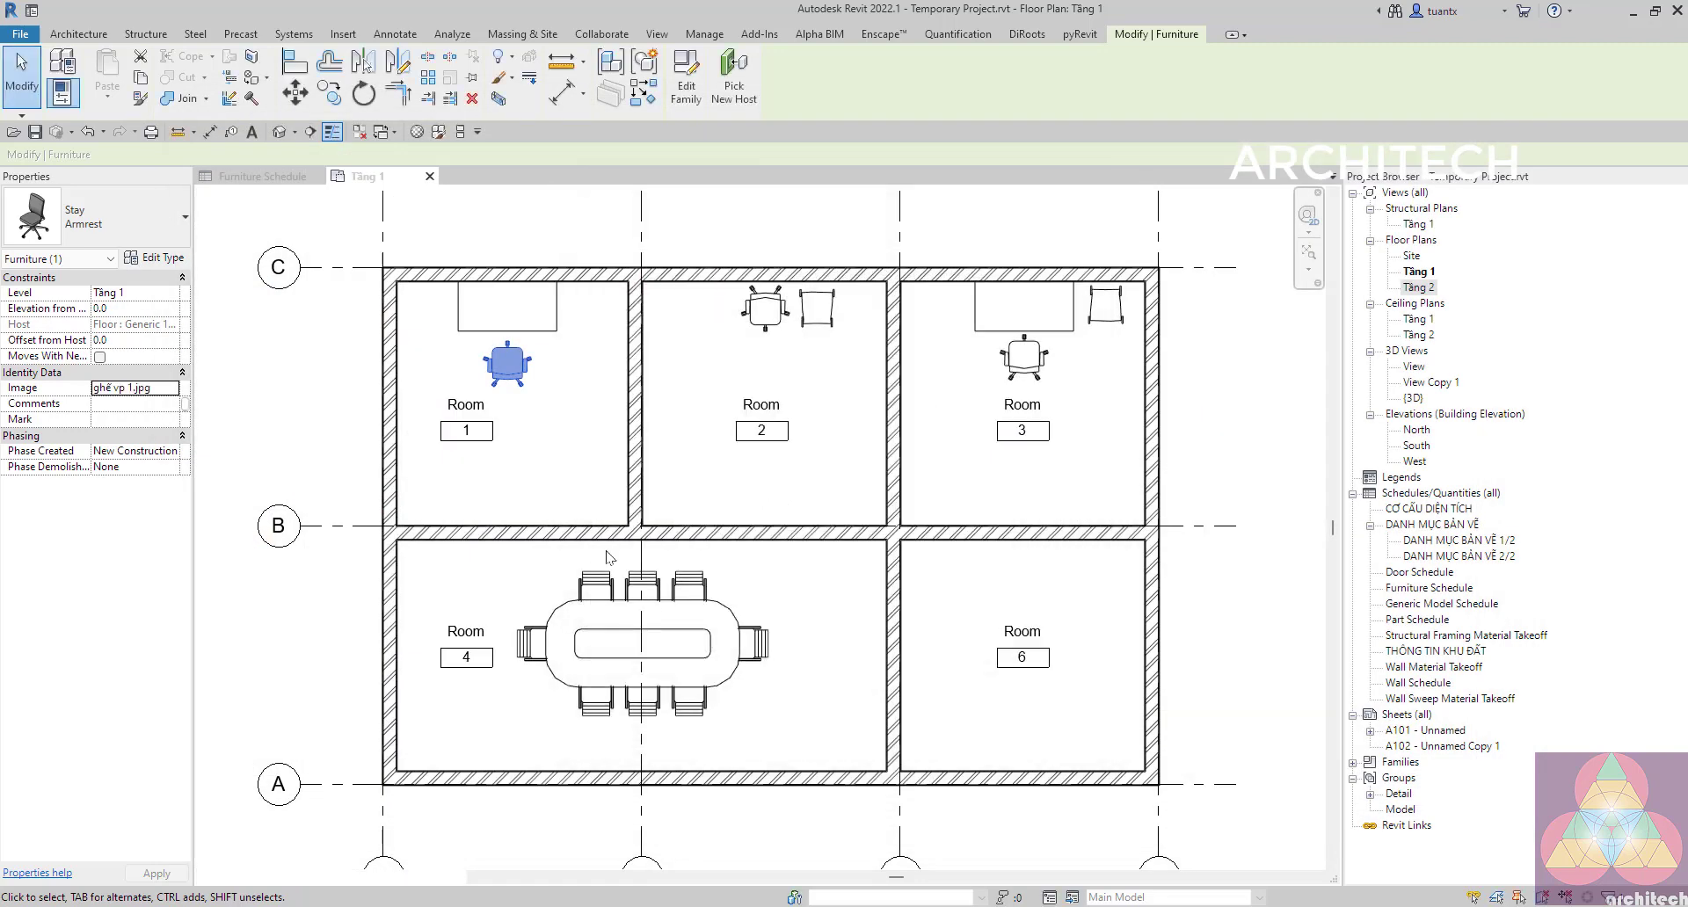
Import ghế văn phòng 2.jpg and assign it as the Image of the Room 2 chair.
left_click(823, 325)
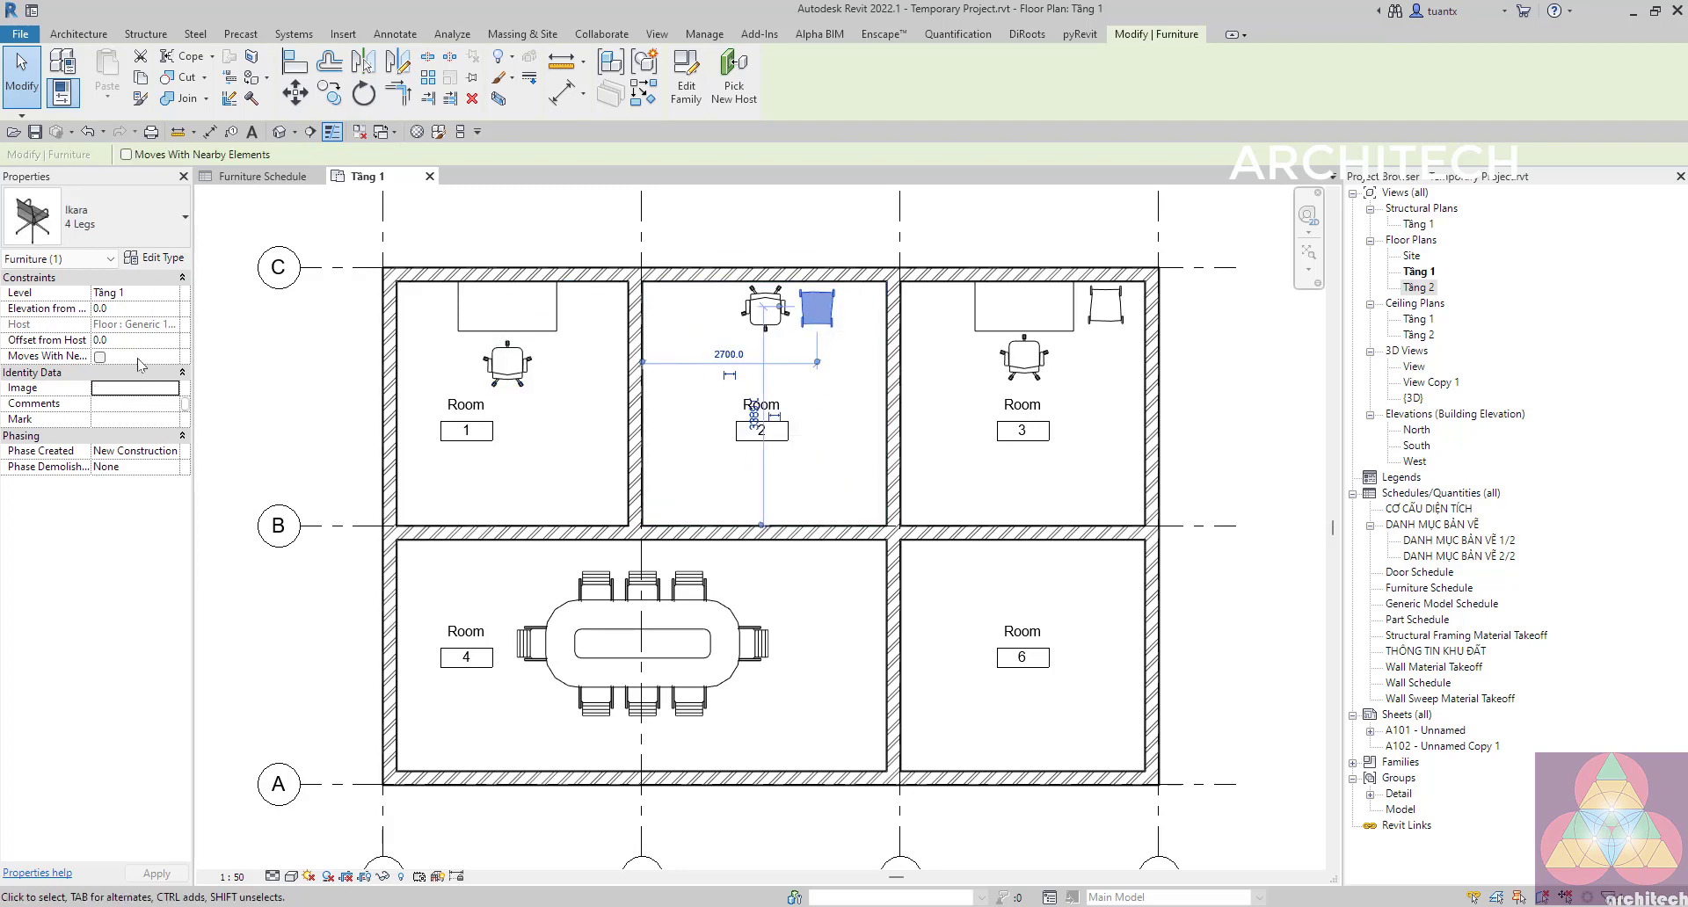
left_click(155, 391)
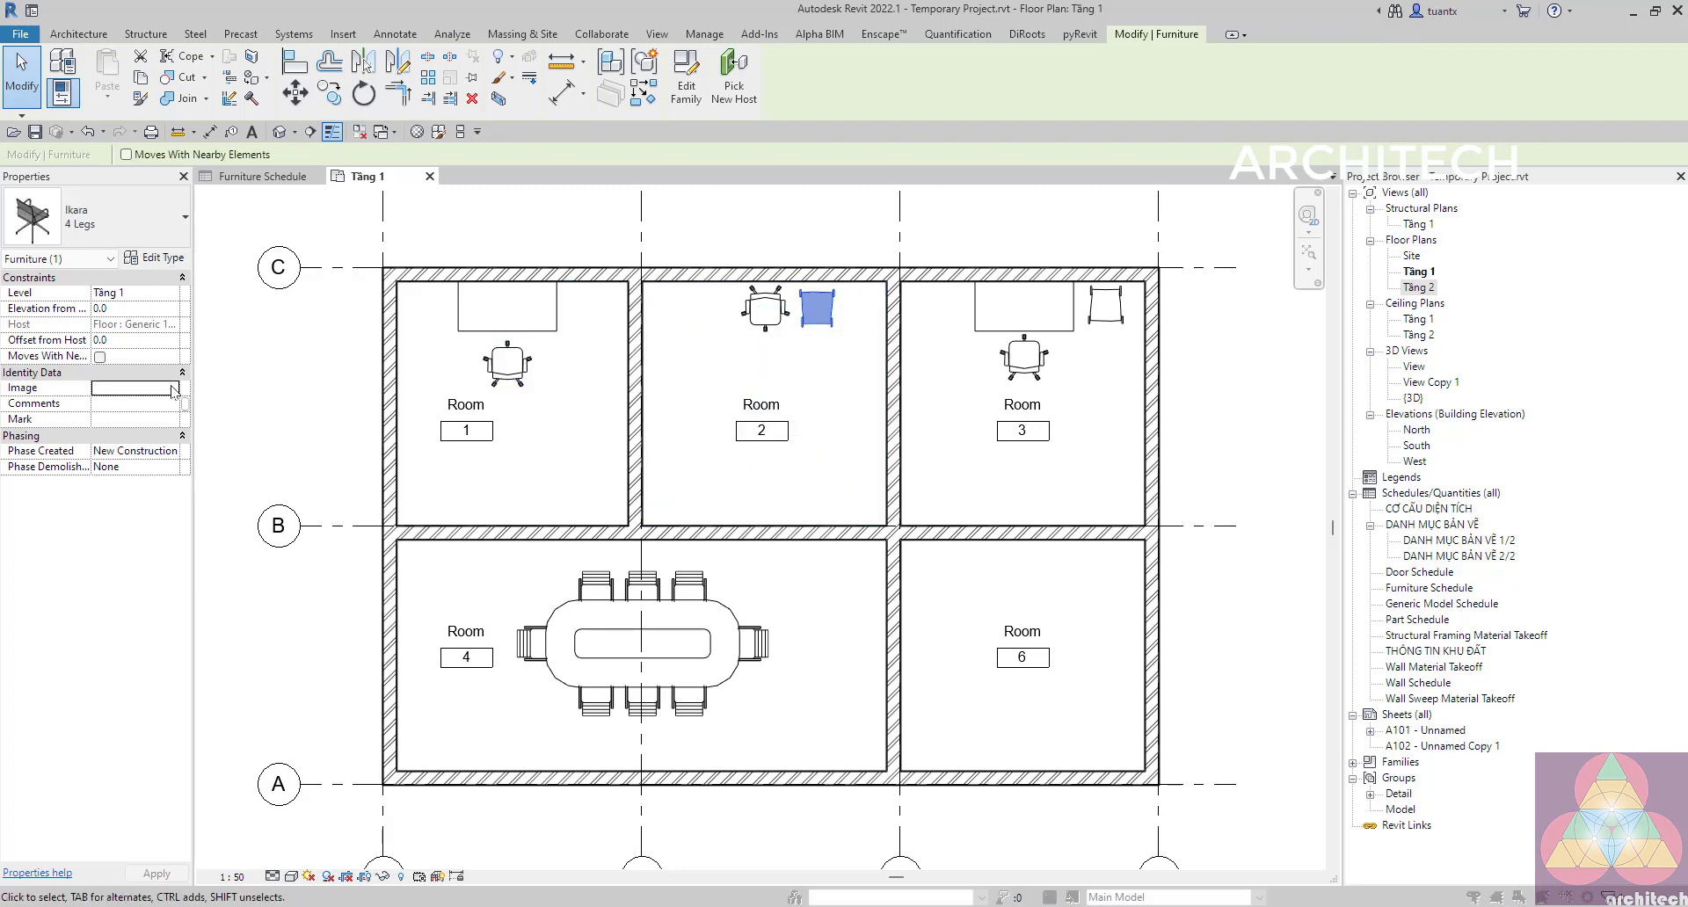
left_click(173, 391)
left_click(629, 661)
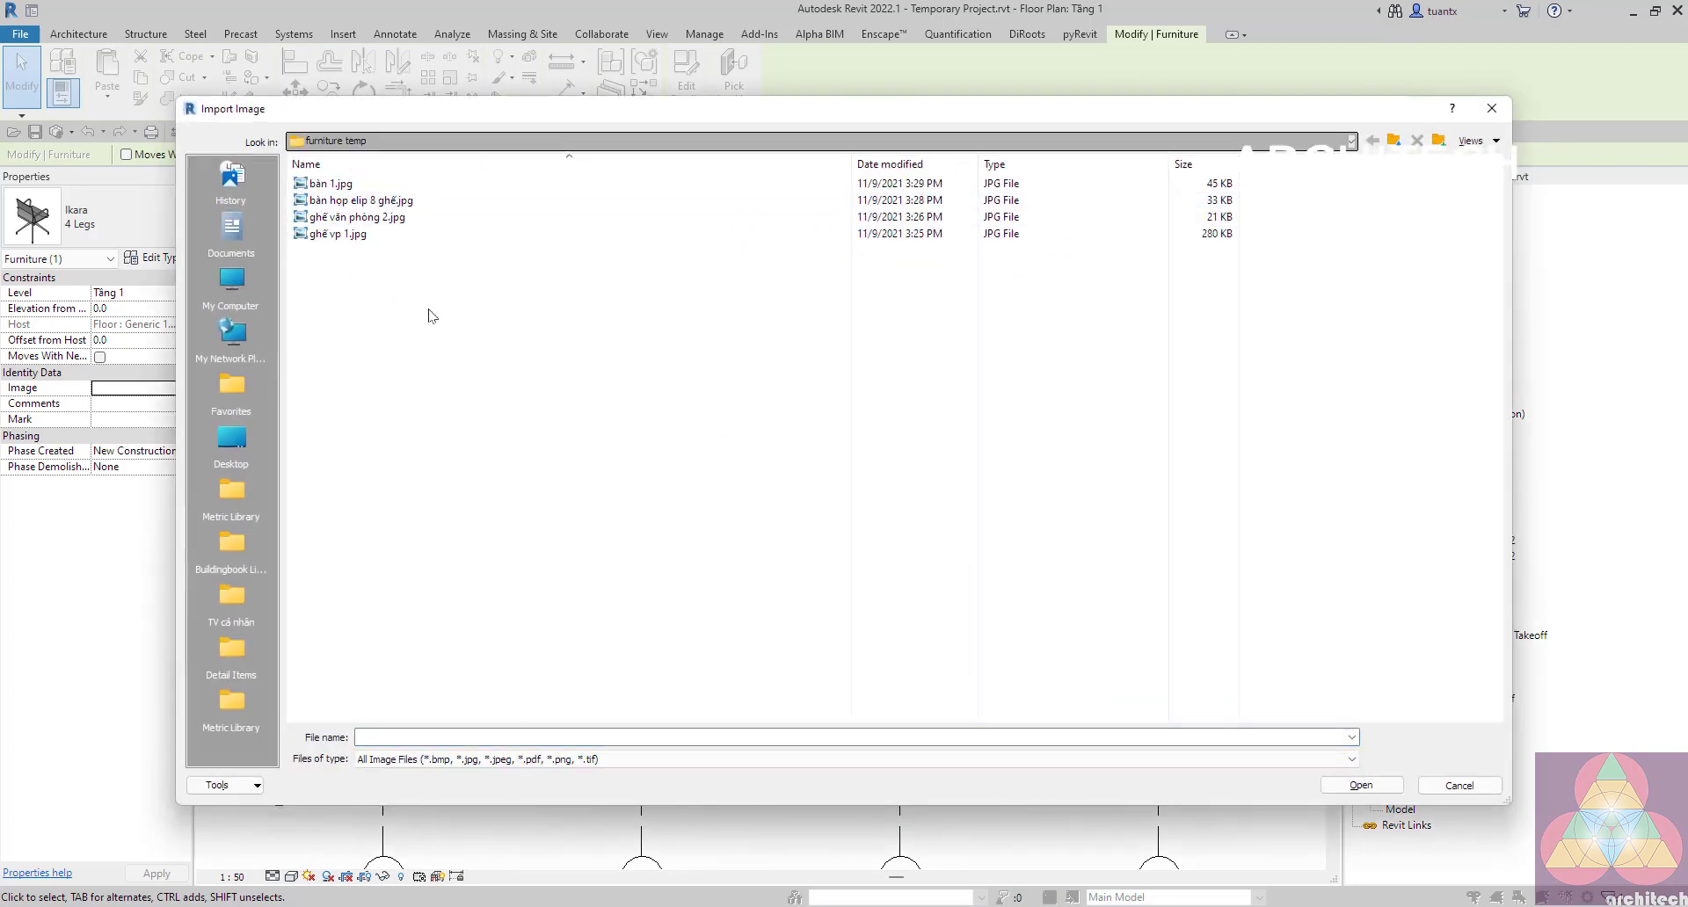
scroll(430, 314, "up", 1, "ctrl")
scroll(431, 315, "up", 1, "ctrl")
left_click(407, 446)
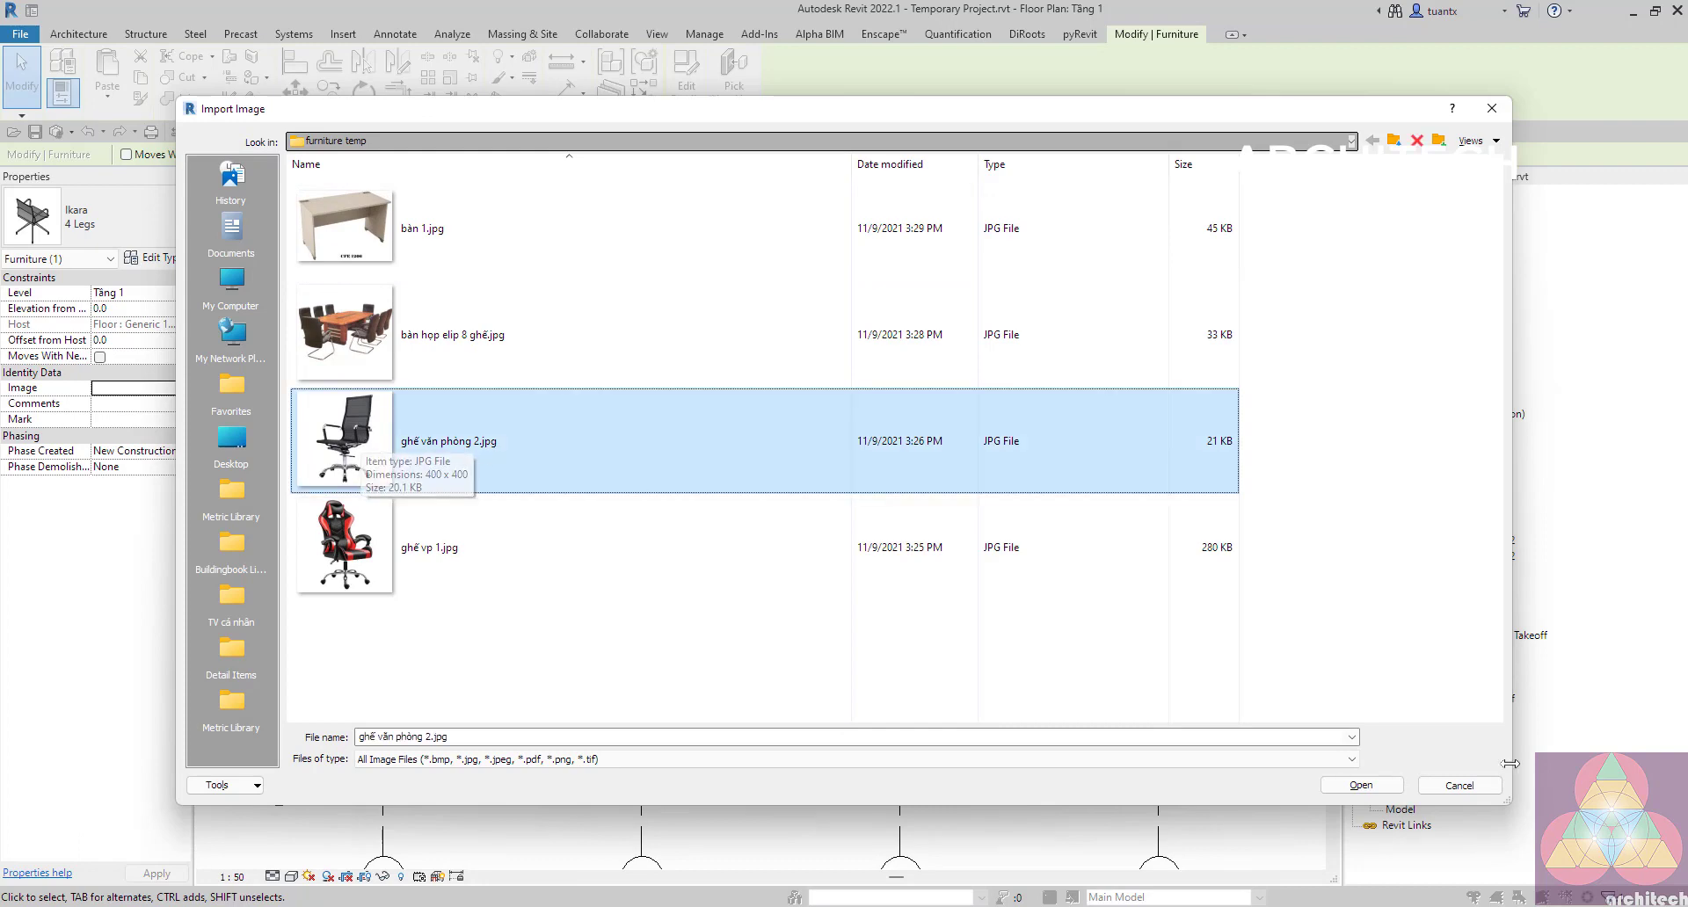
left_click(1361, 786)
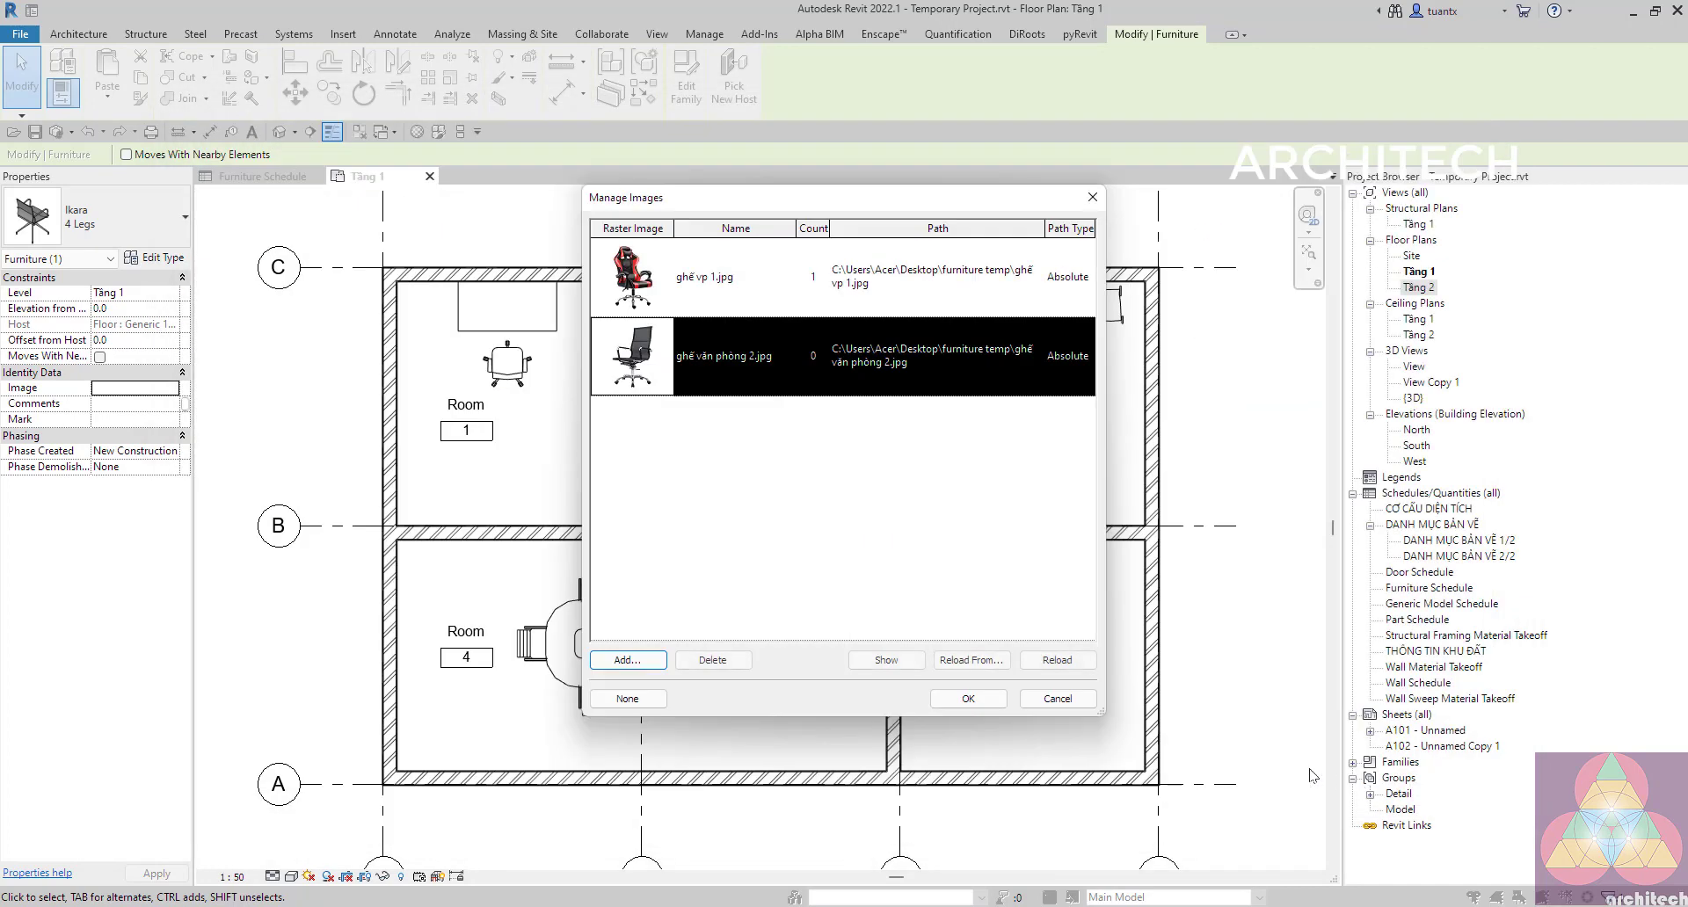
left_click(968, 699)
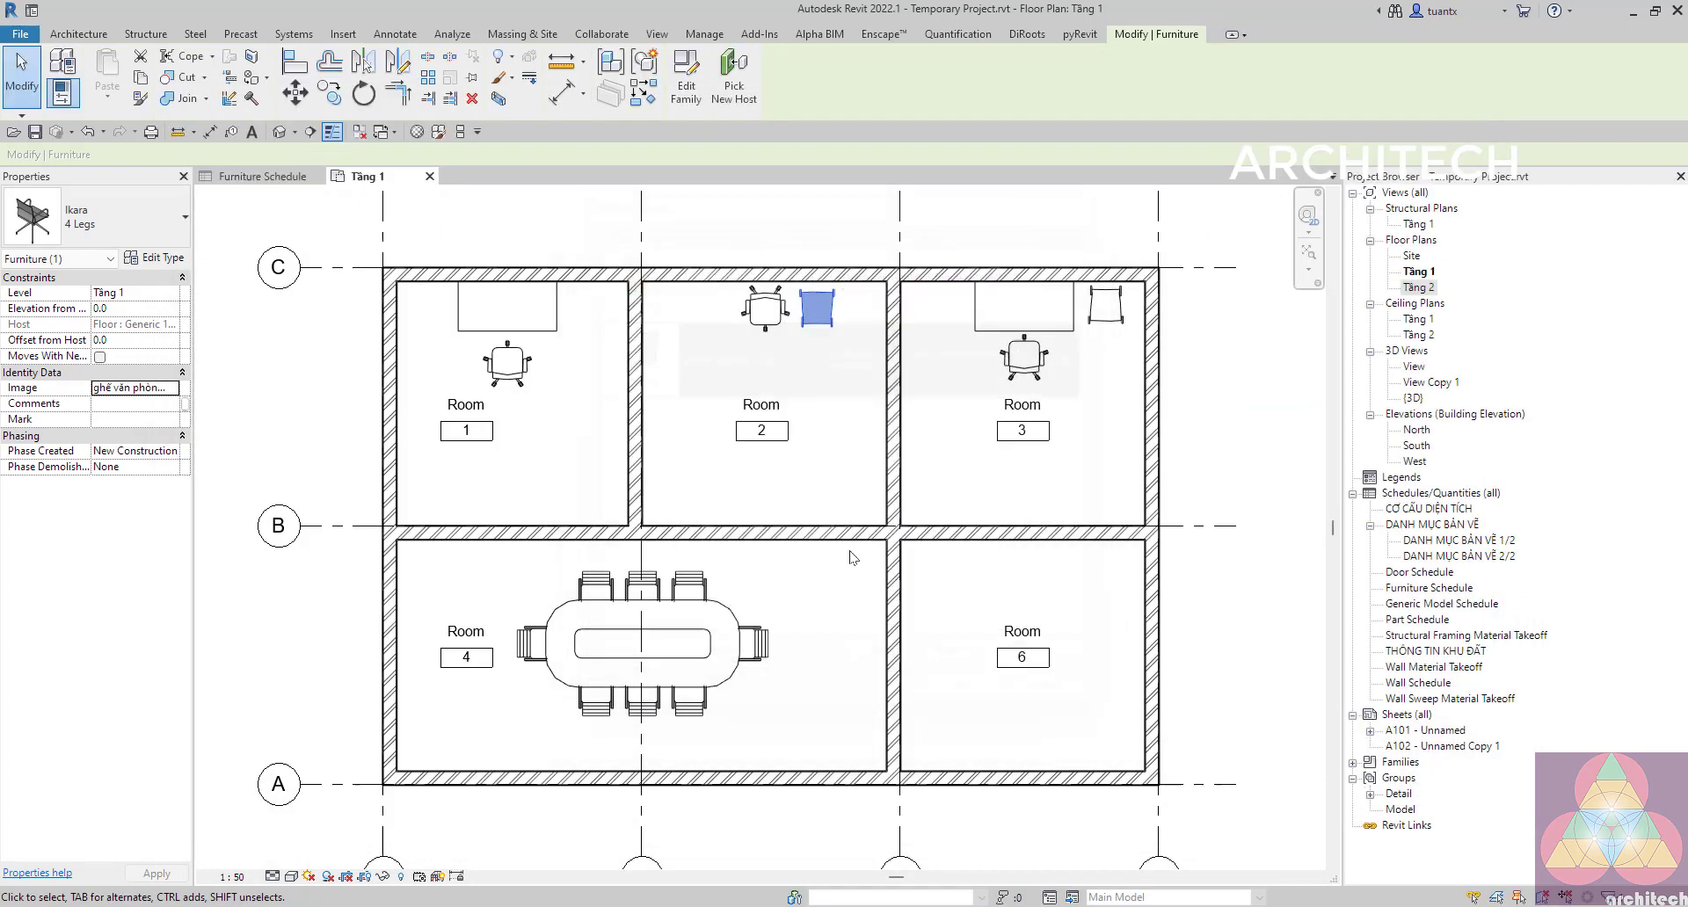
Import bàn 1.jpg and assign it as the Image of the desk in Room 3.
left_click(981, 329)
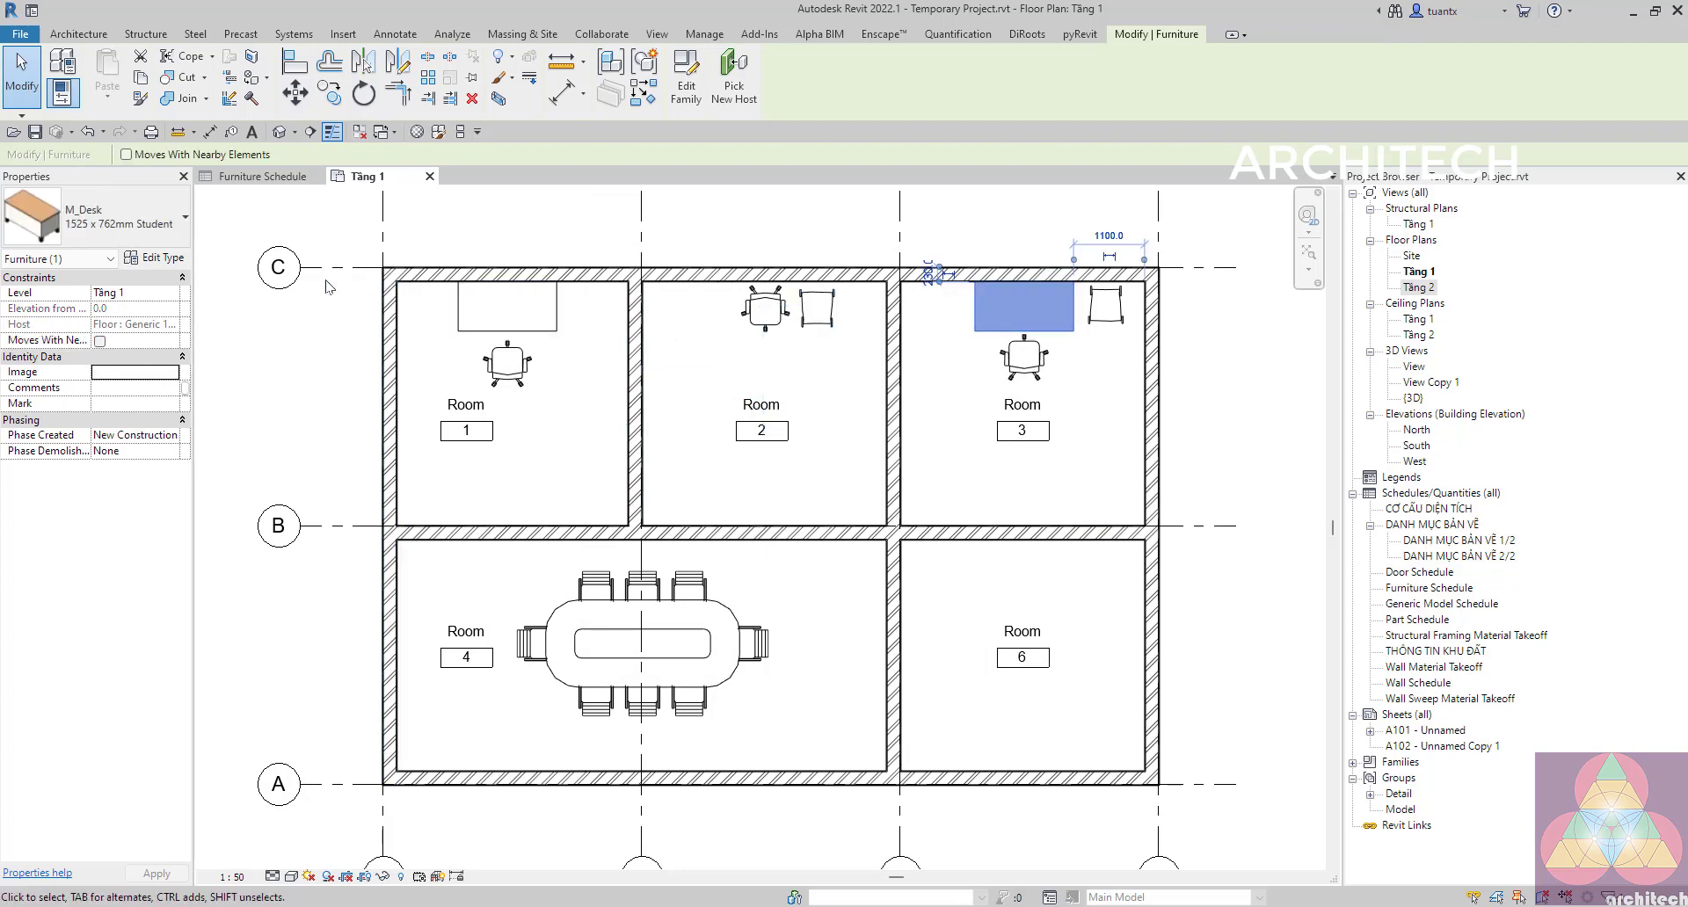
left_click(165, 262)
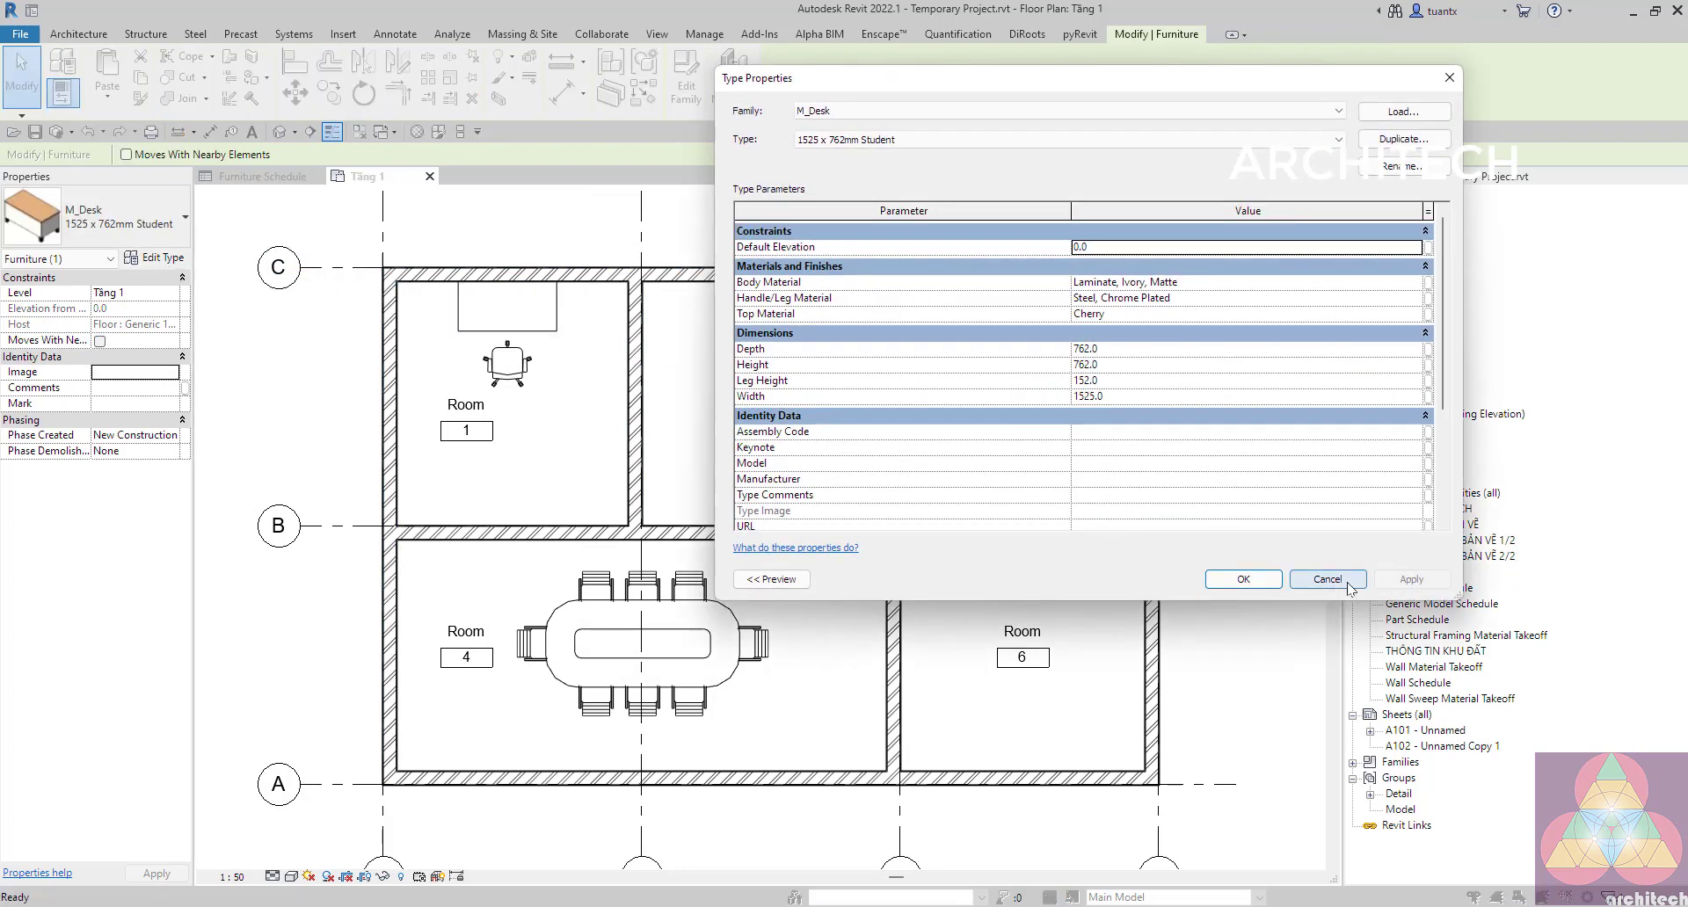
left_click(1315, 568)
left_click(174, 372)
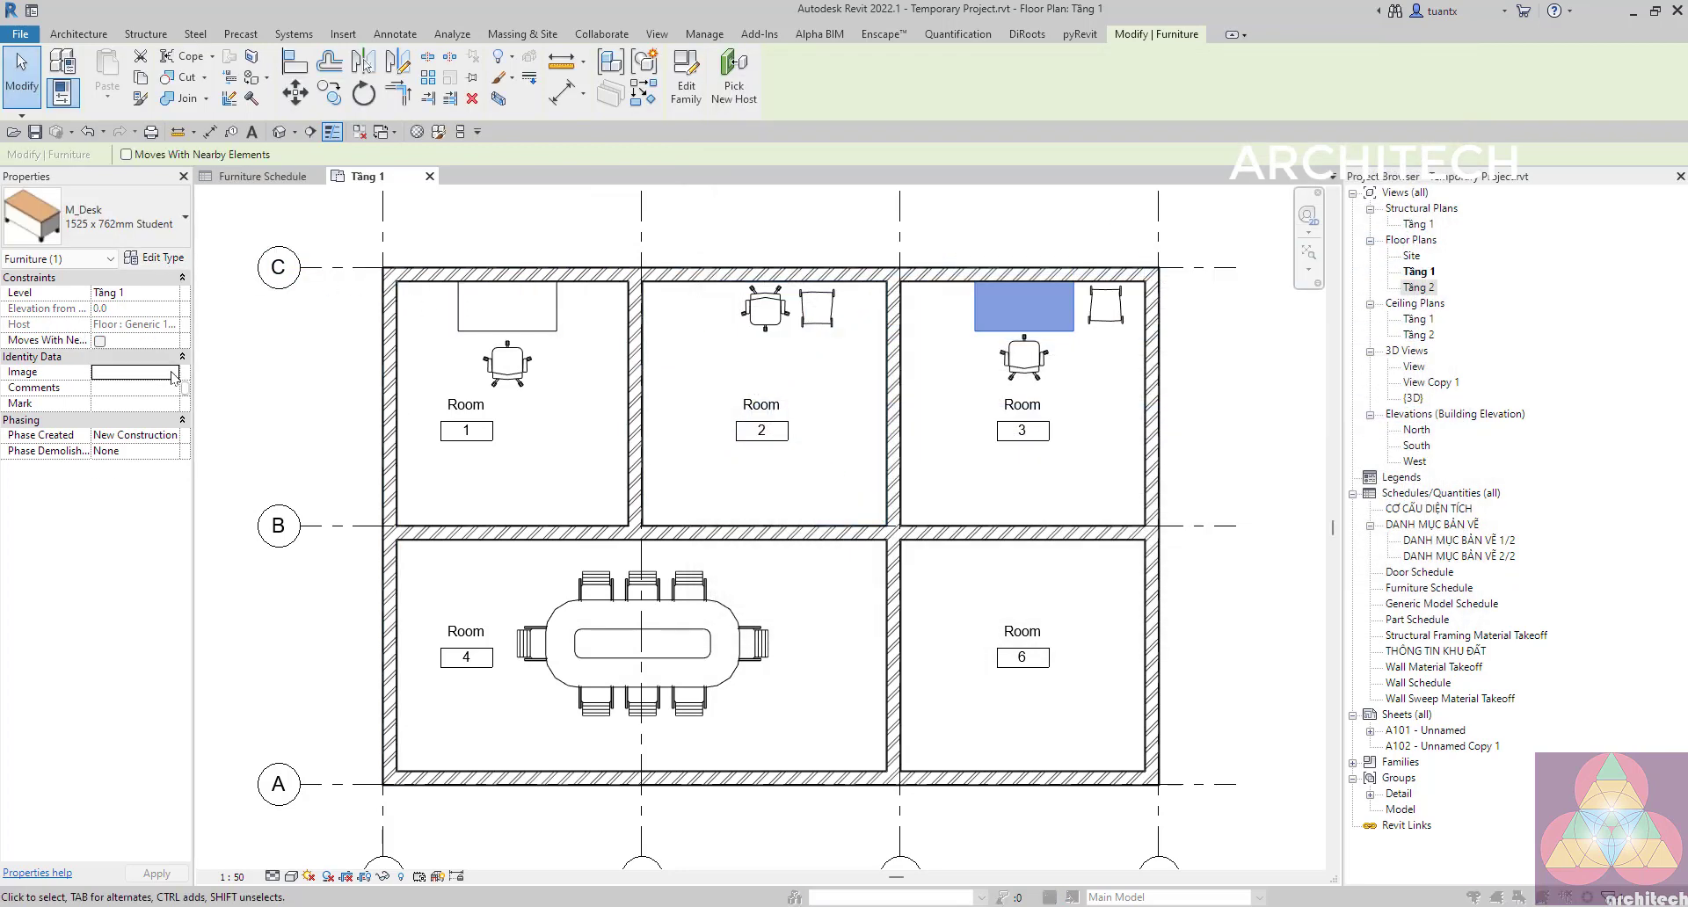
left_click(640, 661)
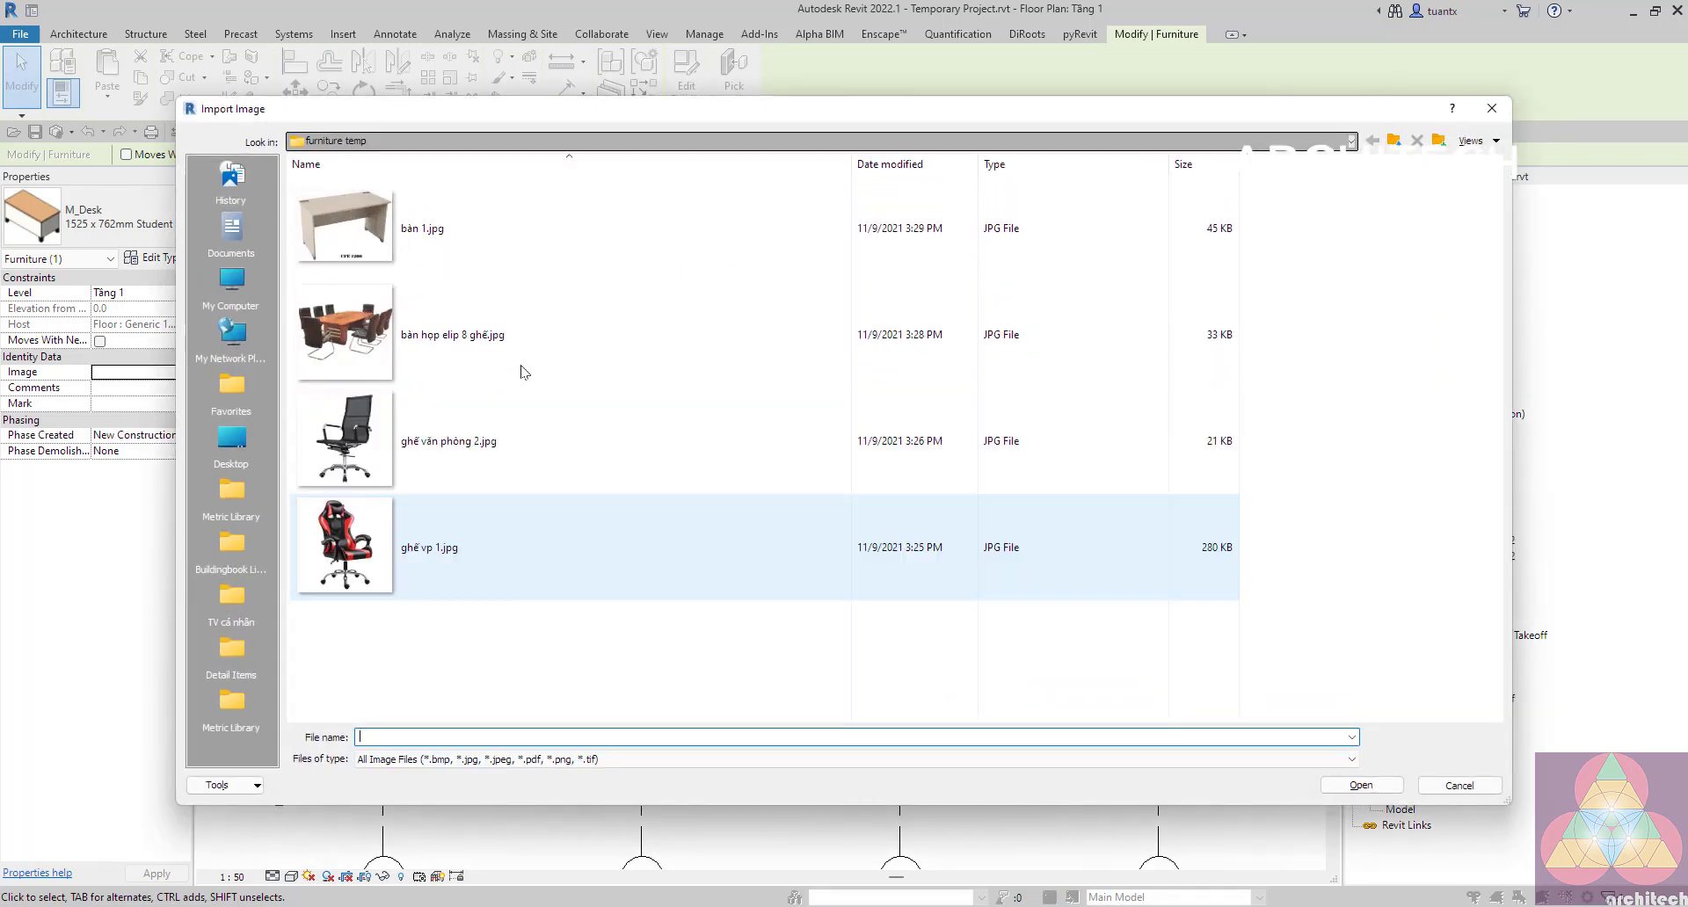
left_click(383, 258)
left_click(1361, 785)
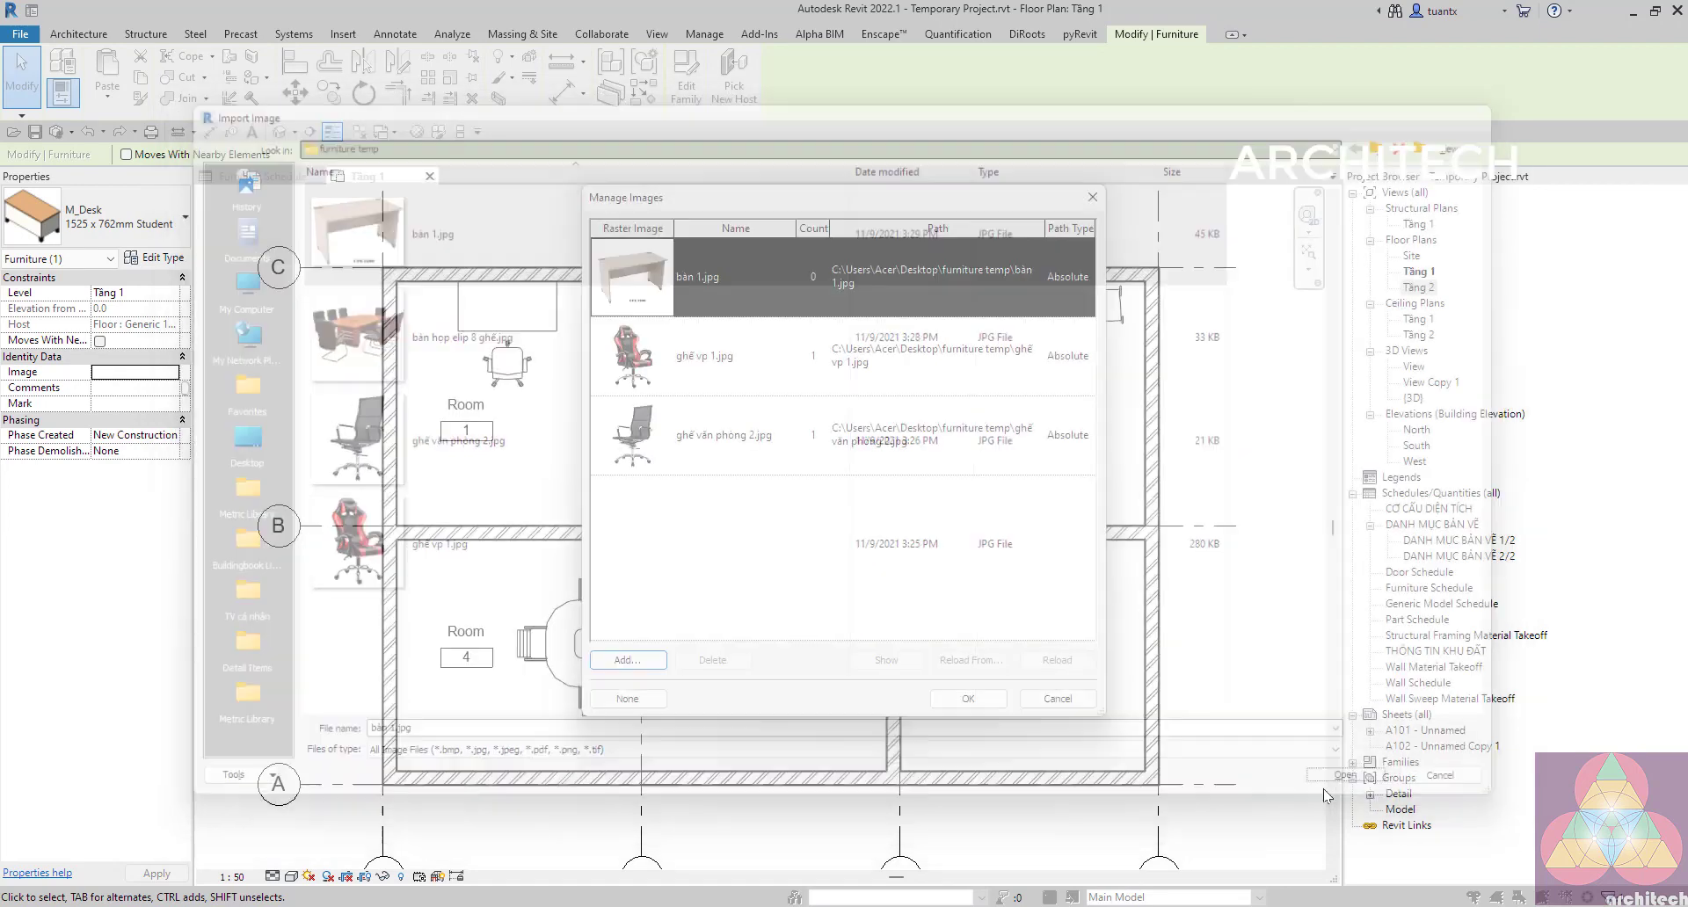
left_click(968, 699)
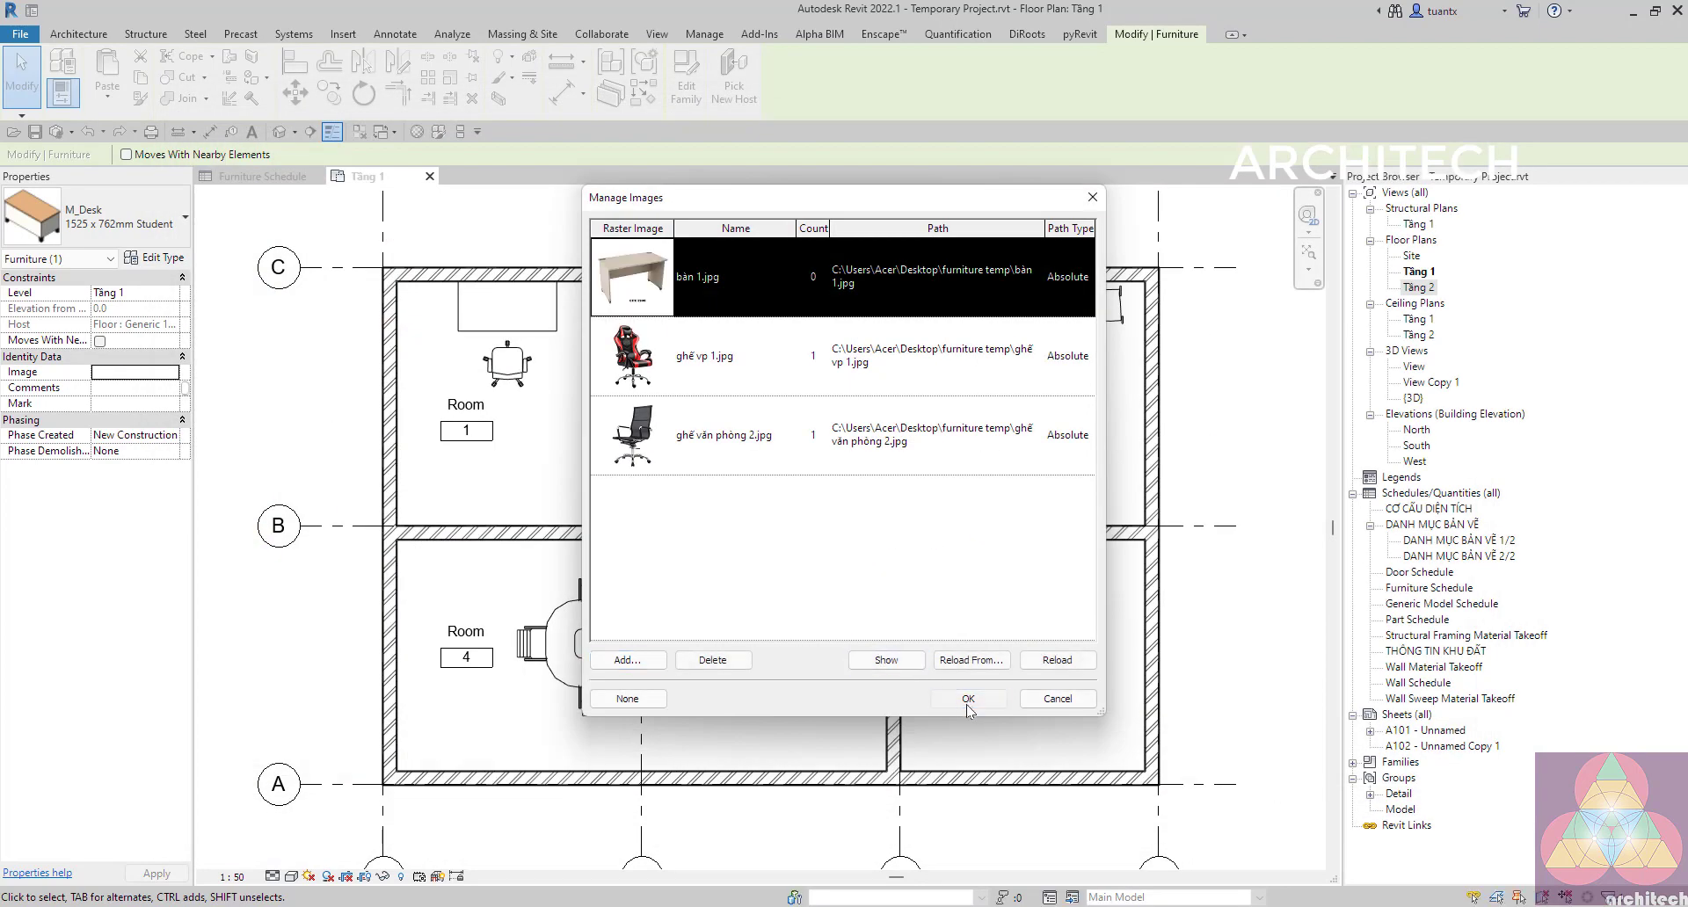
Import bàn họp elip 8 ghế.jpg and set it as the Room 4 Table Conference 8 Seater's Image.
key("Escape")
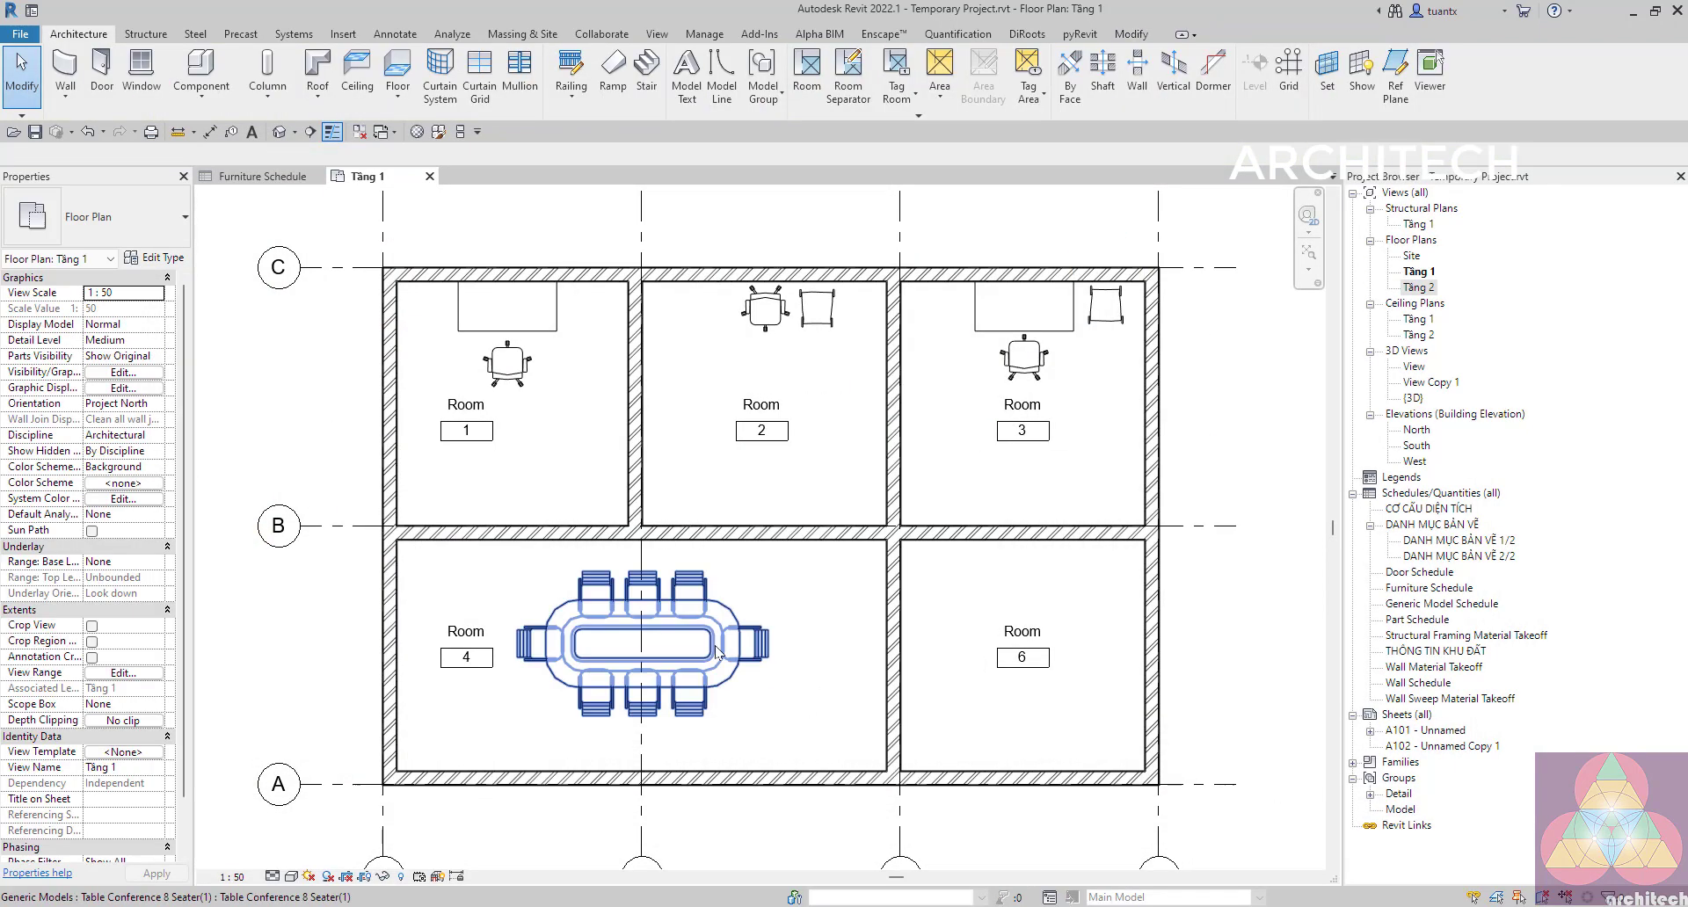
left_click(714, 651)
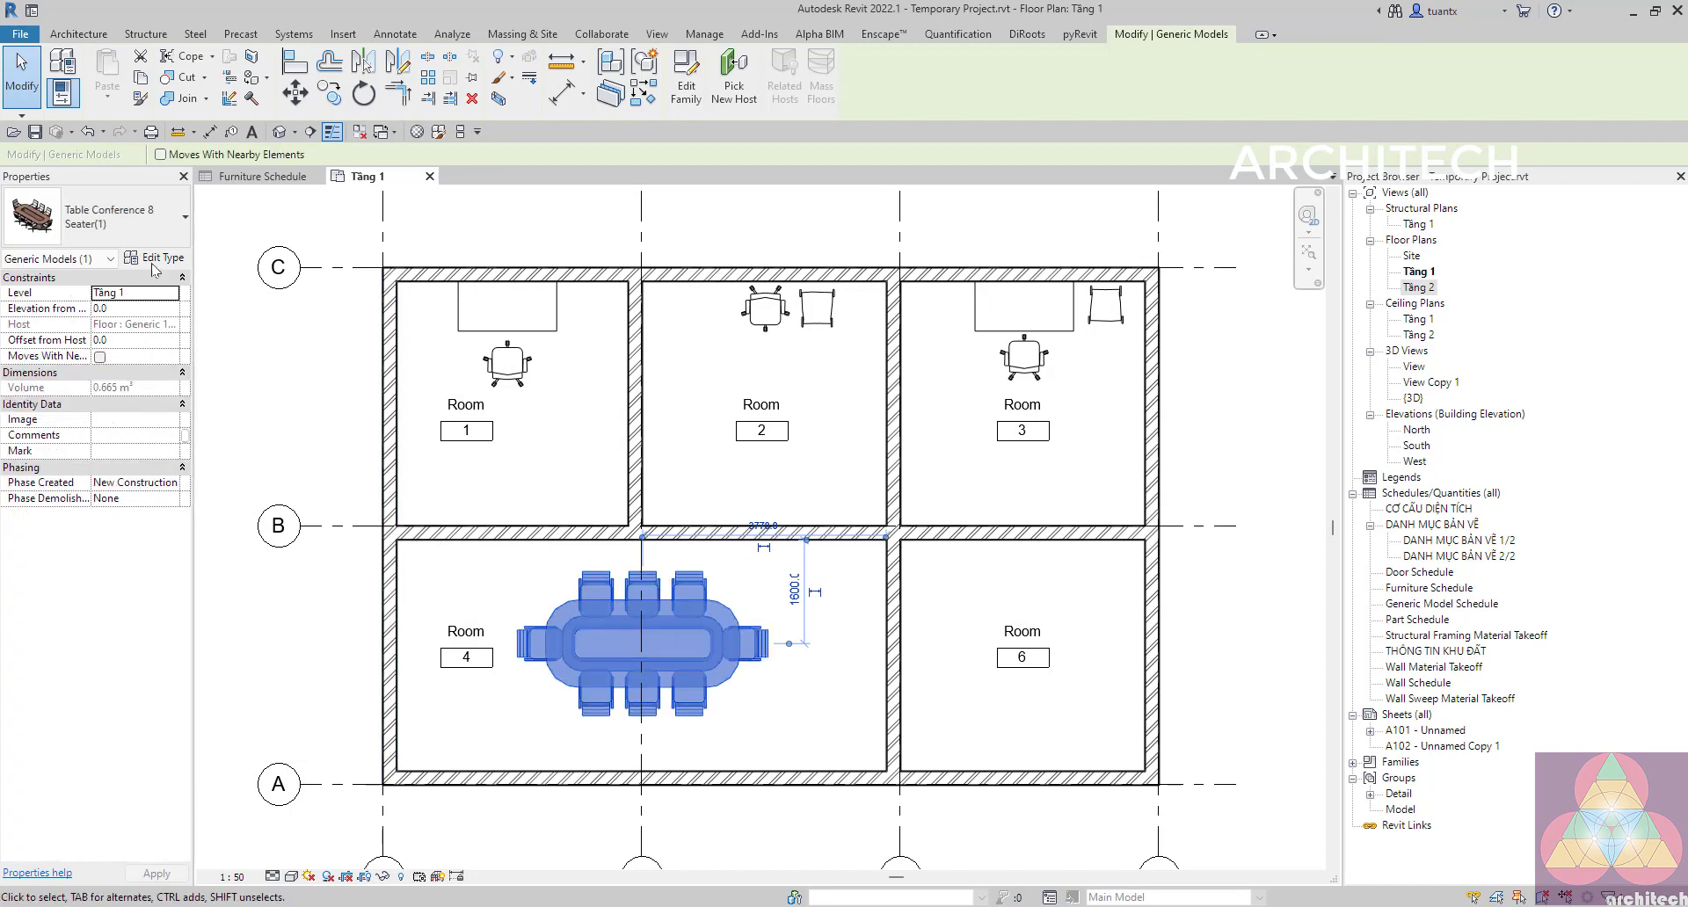
left_click(125, 423)
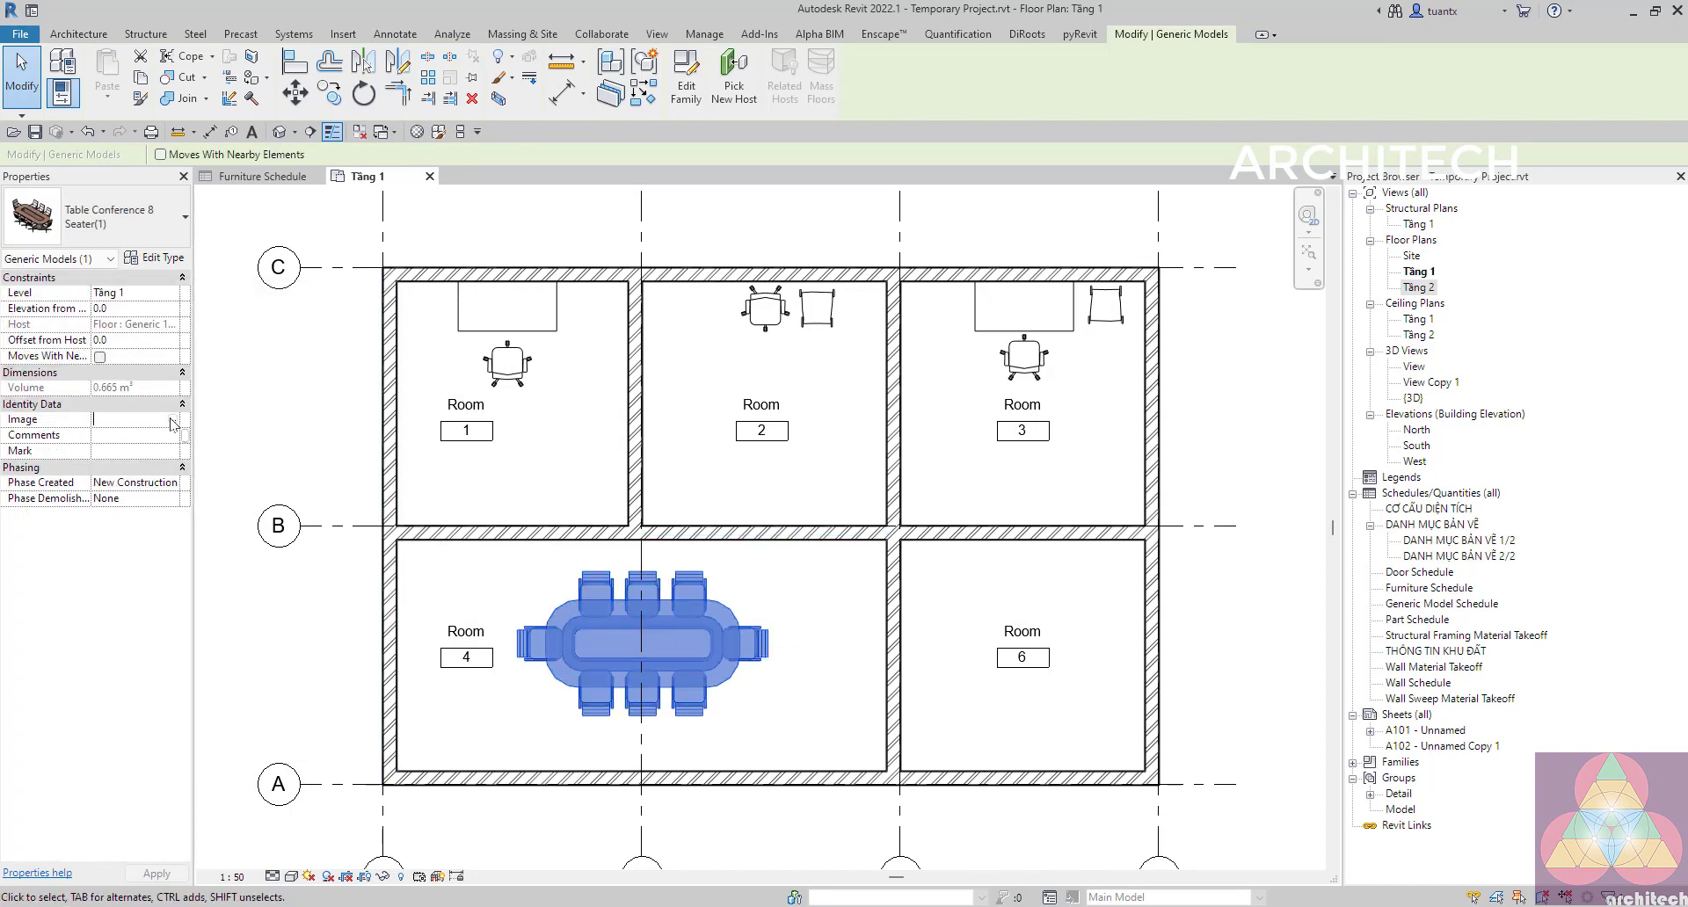
left_click(173, 423)
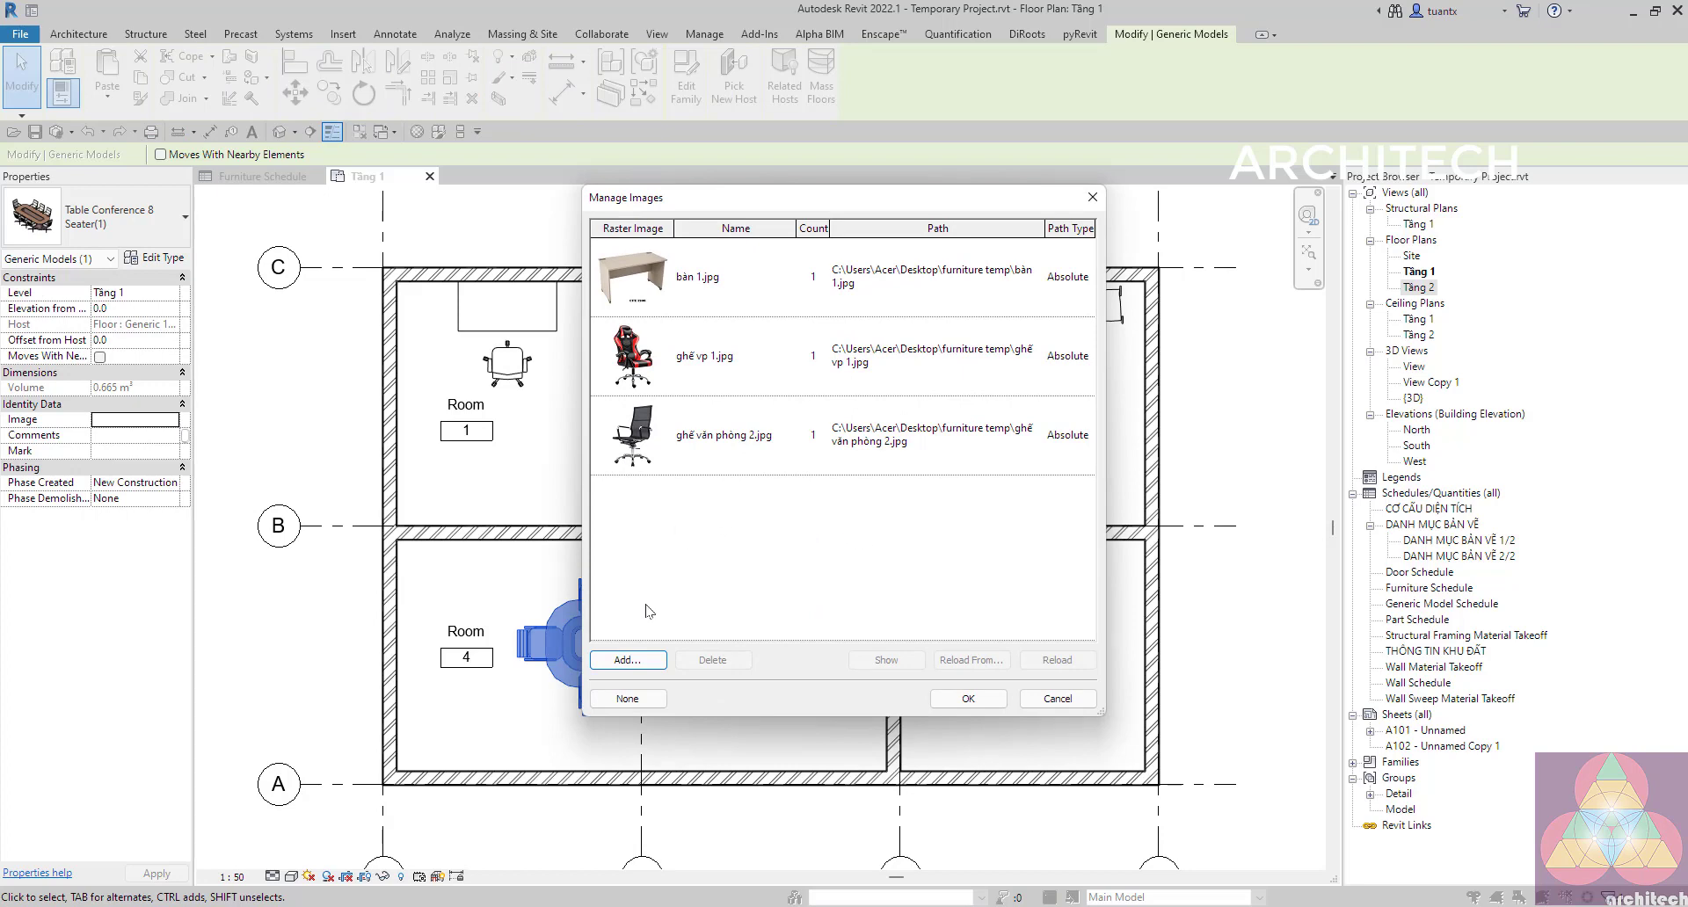
left_click(628, 661)
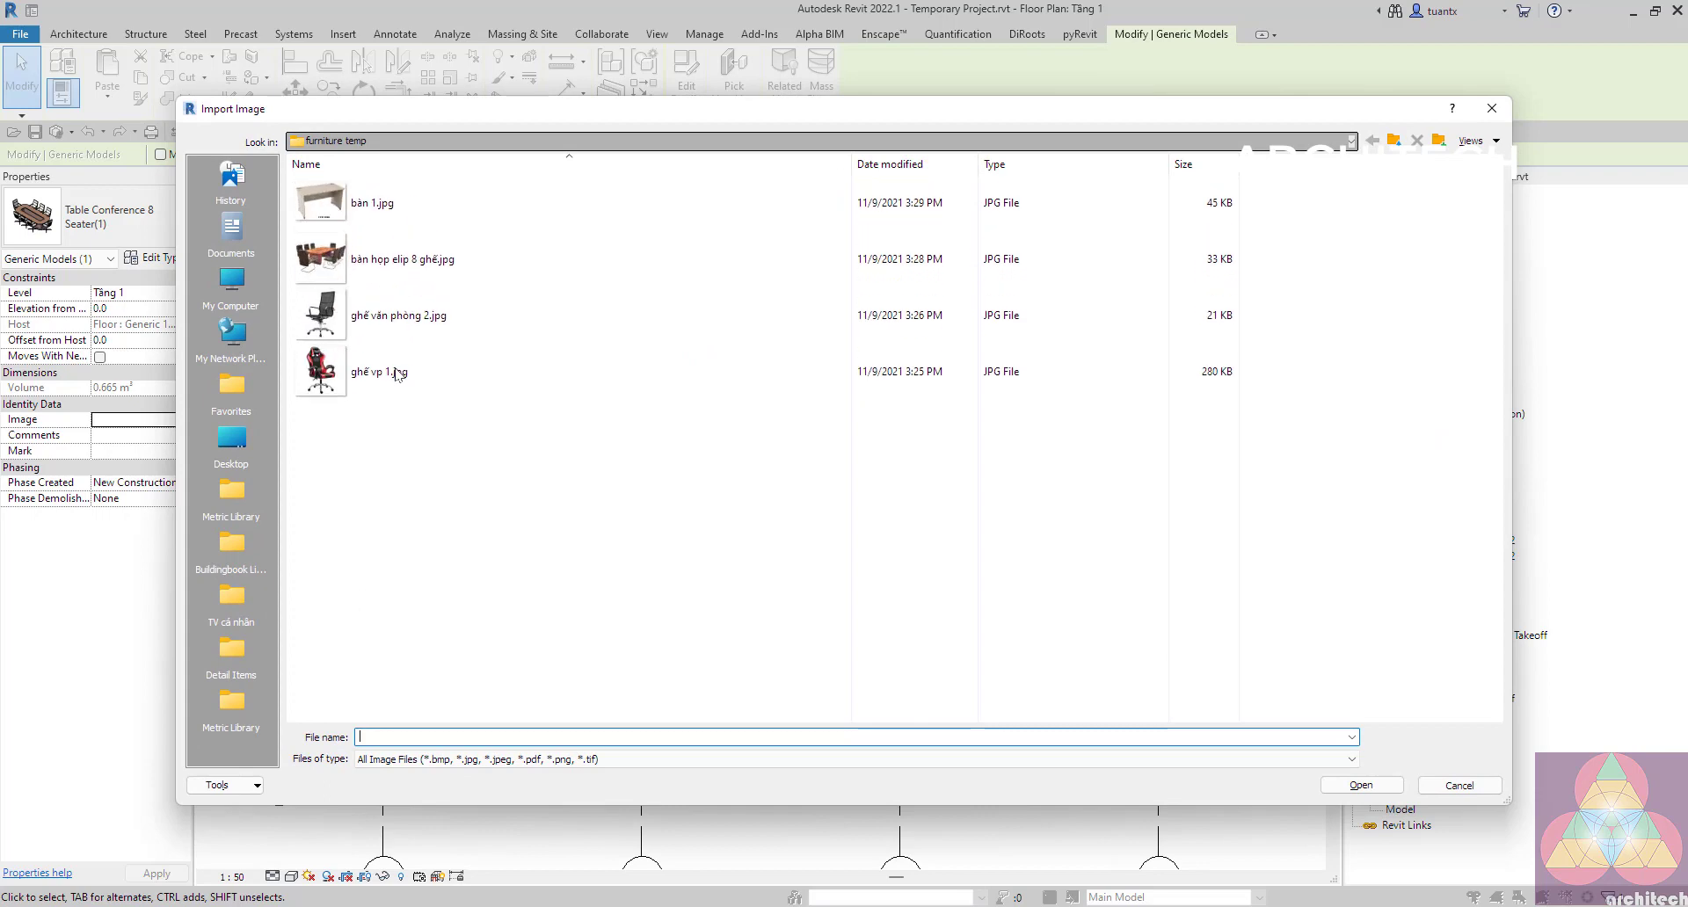
left_click(397, 374)
left_click(1361, 785)
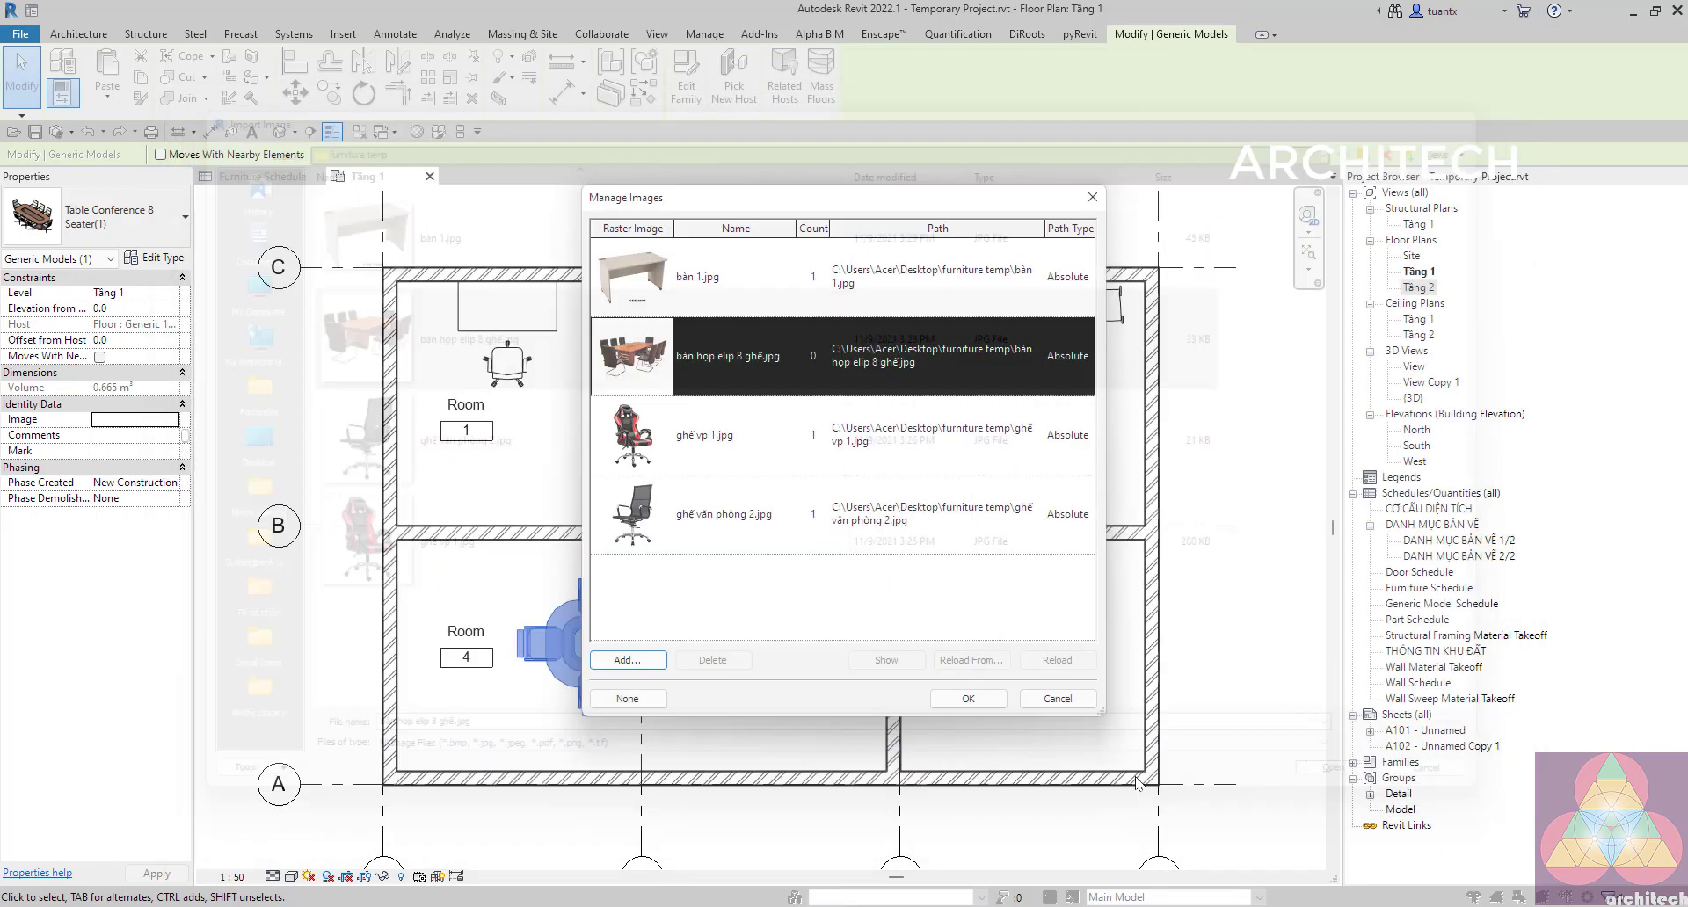
left_click(968, 698)
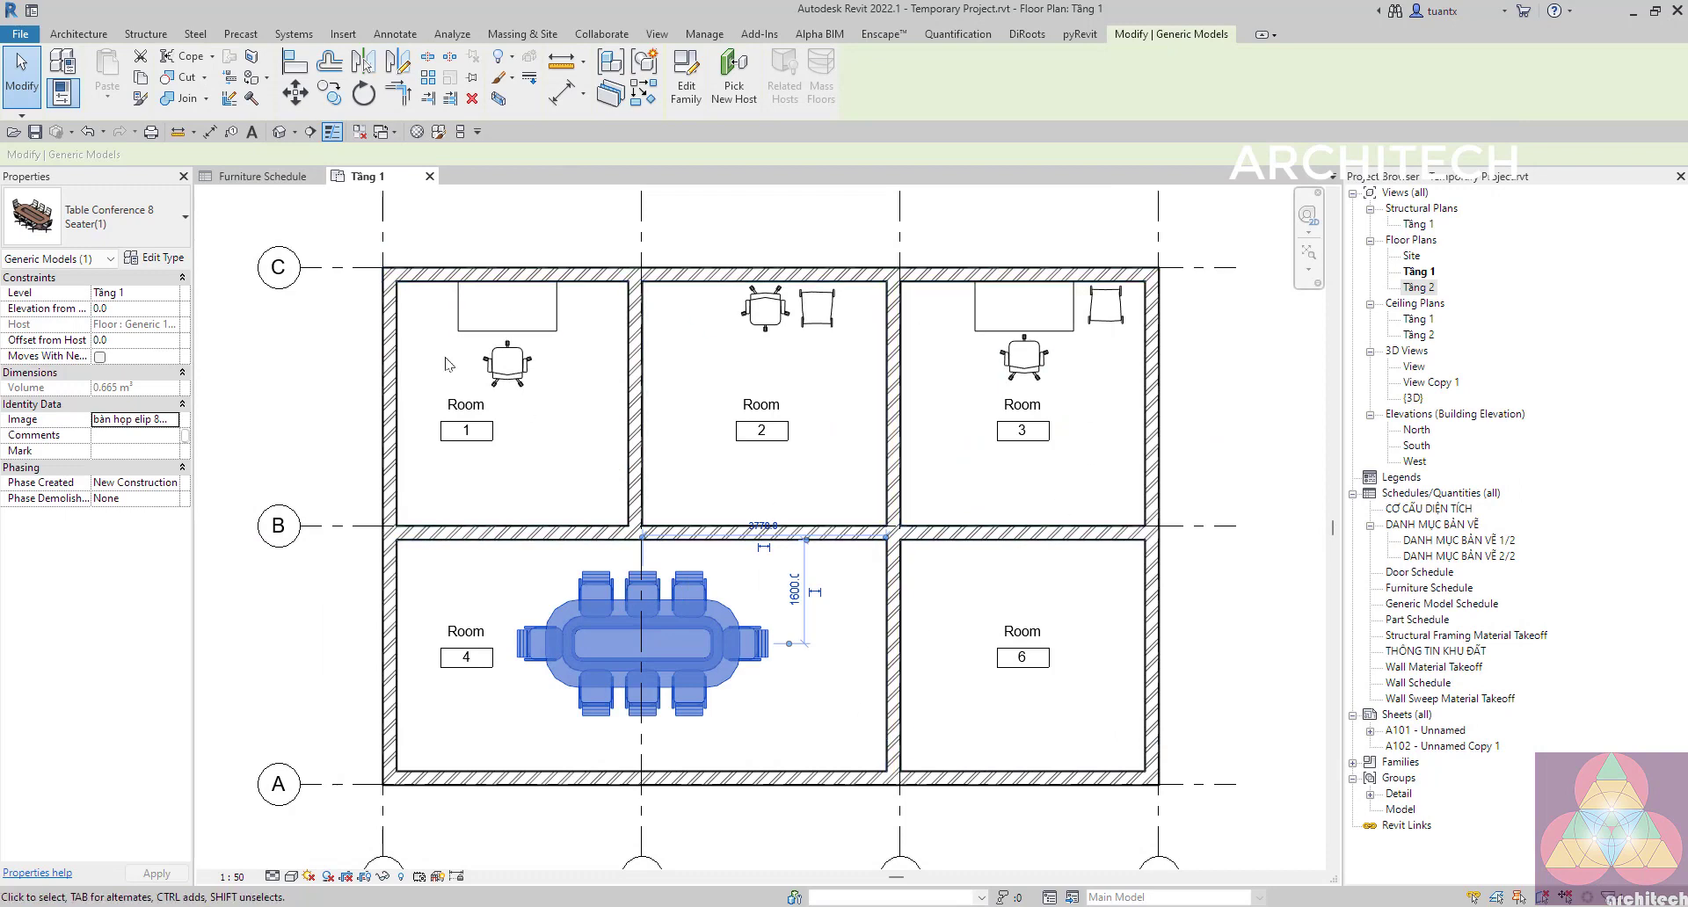
Create a new Furniture category schedule and rename it to the Thống kê vật dụng title.
left_click(303, 391)
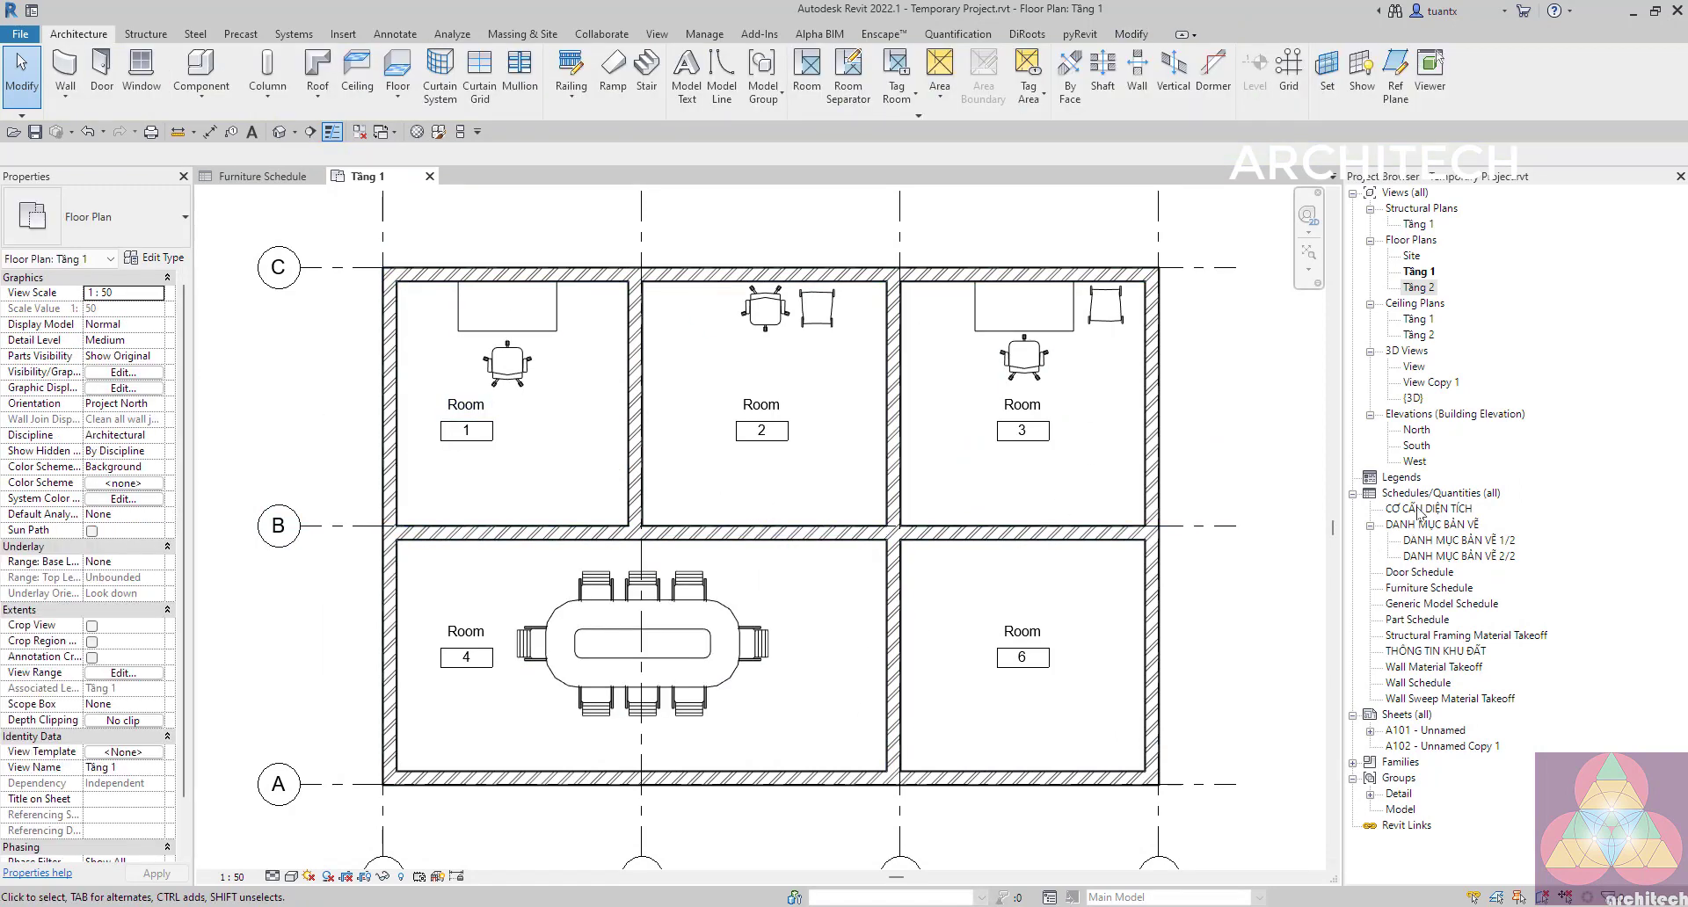
right_click(1428, 494)
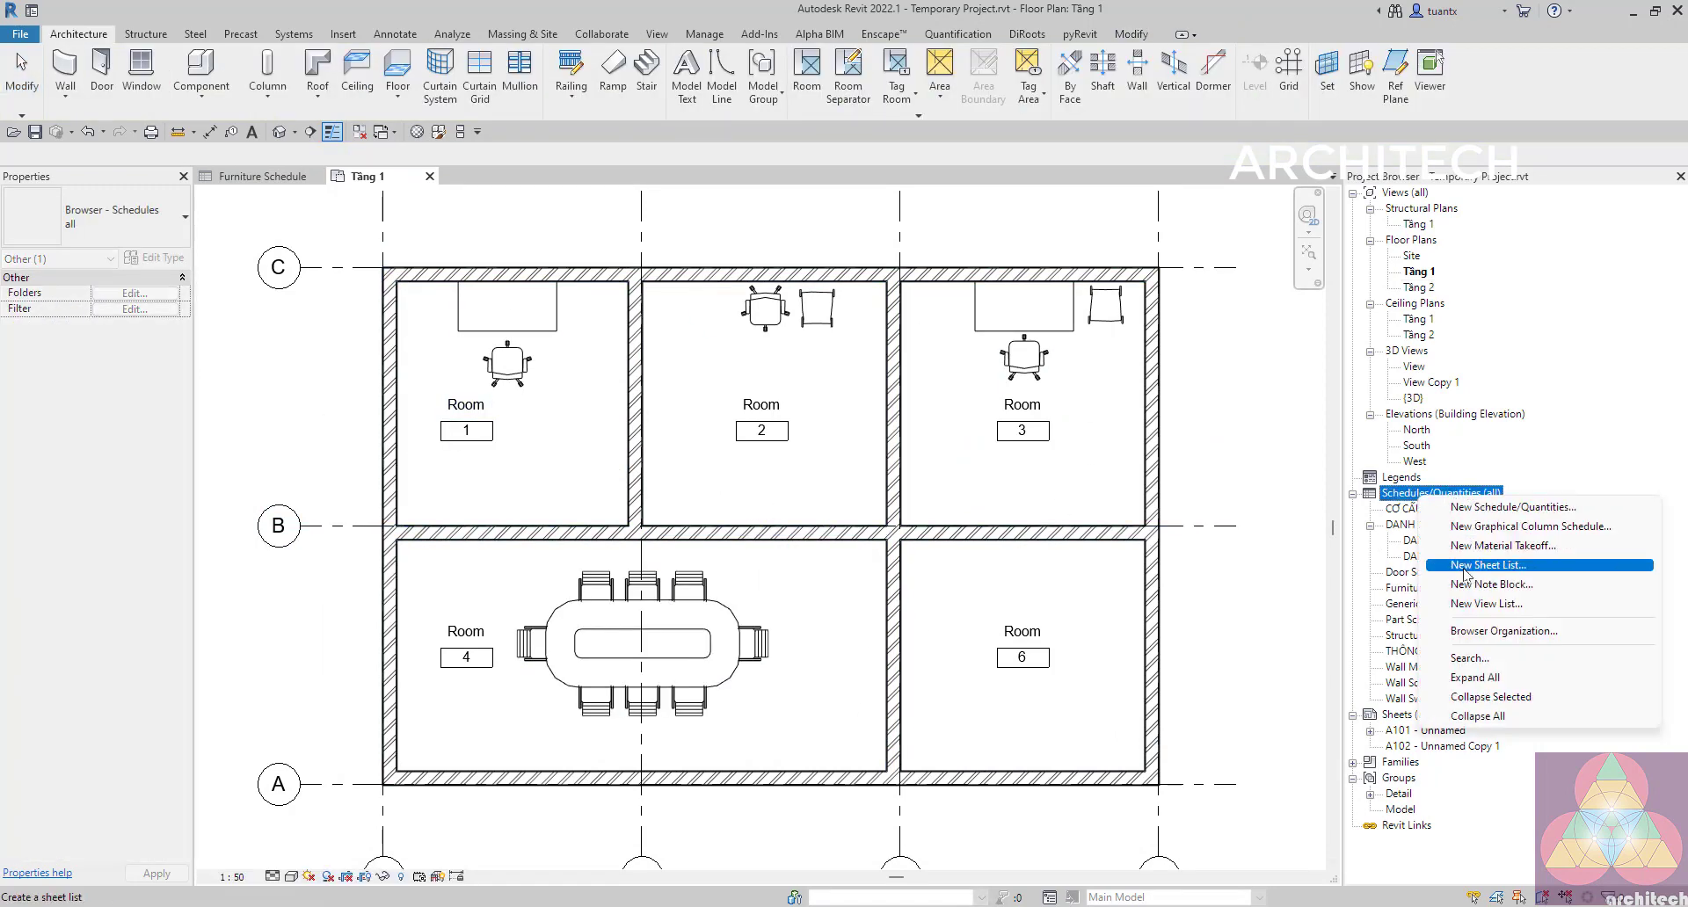
left_click(1486, 507)
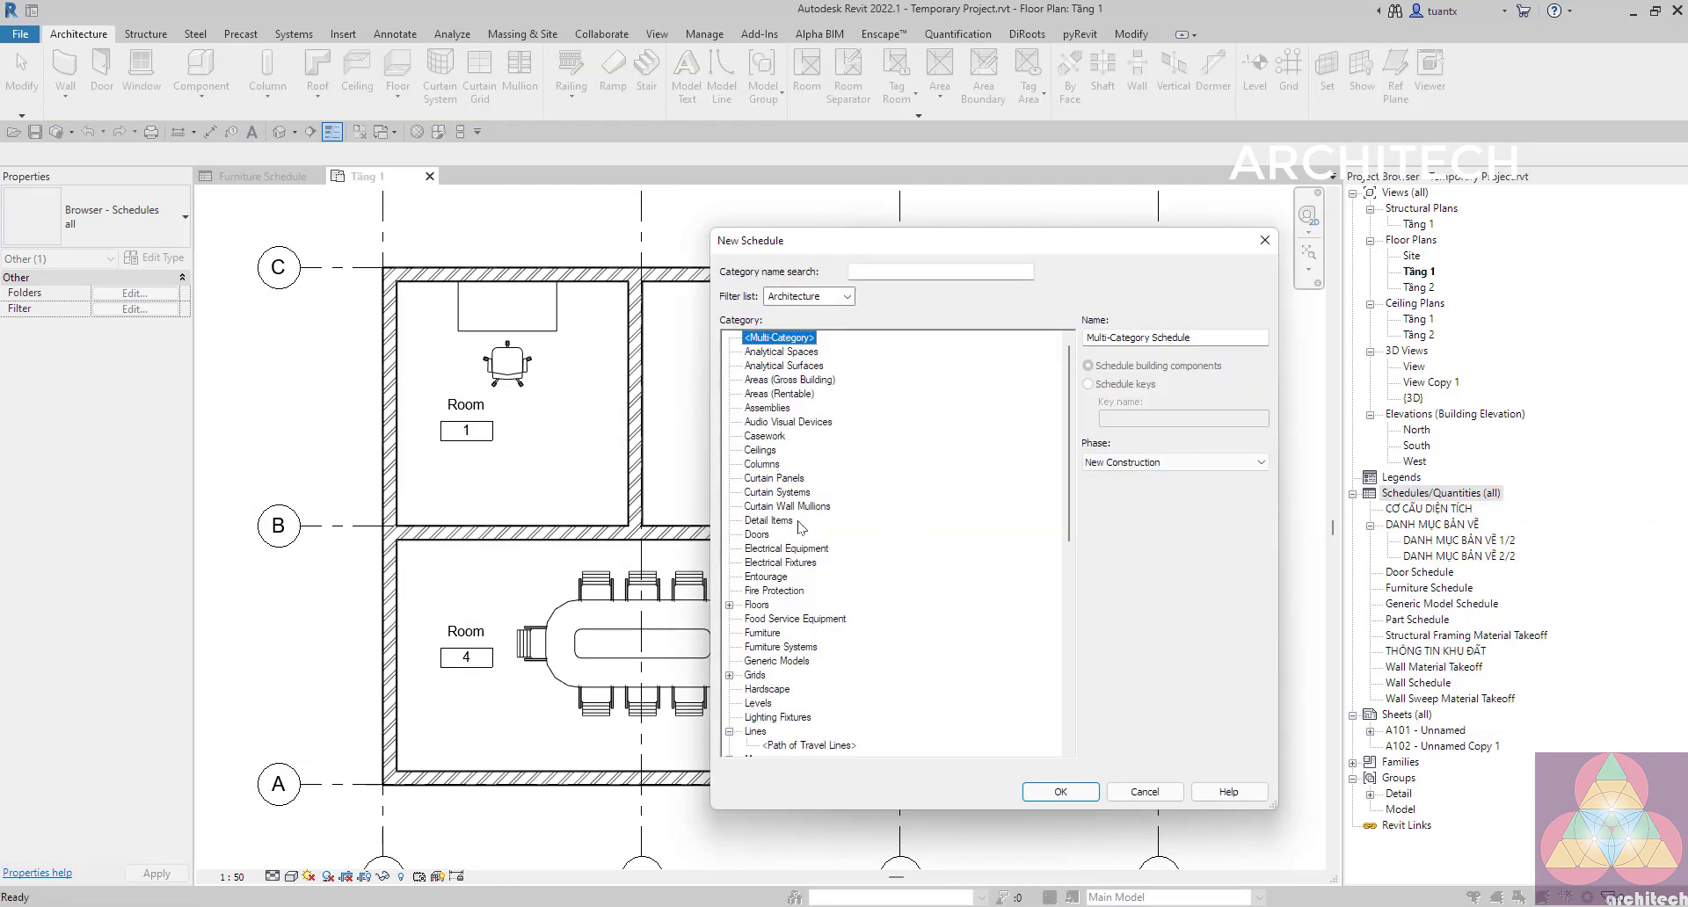
scroll(773, 612, "down", 2)
left_click(763, 563)
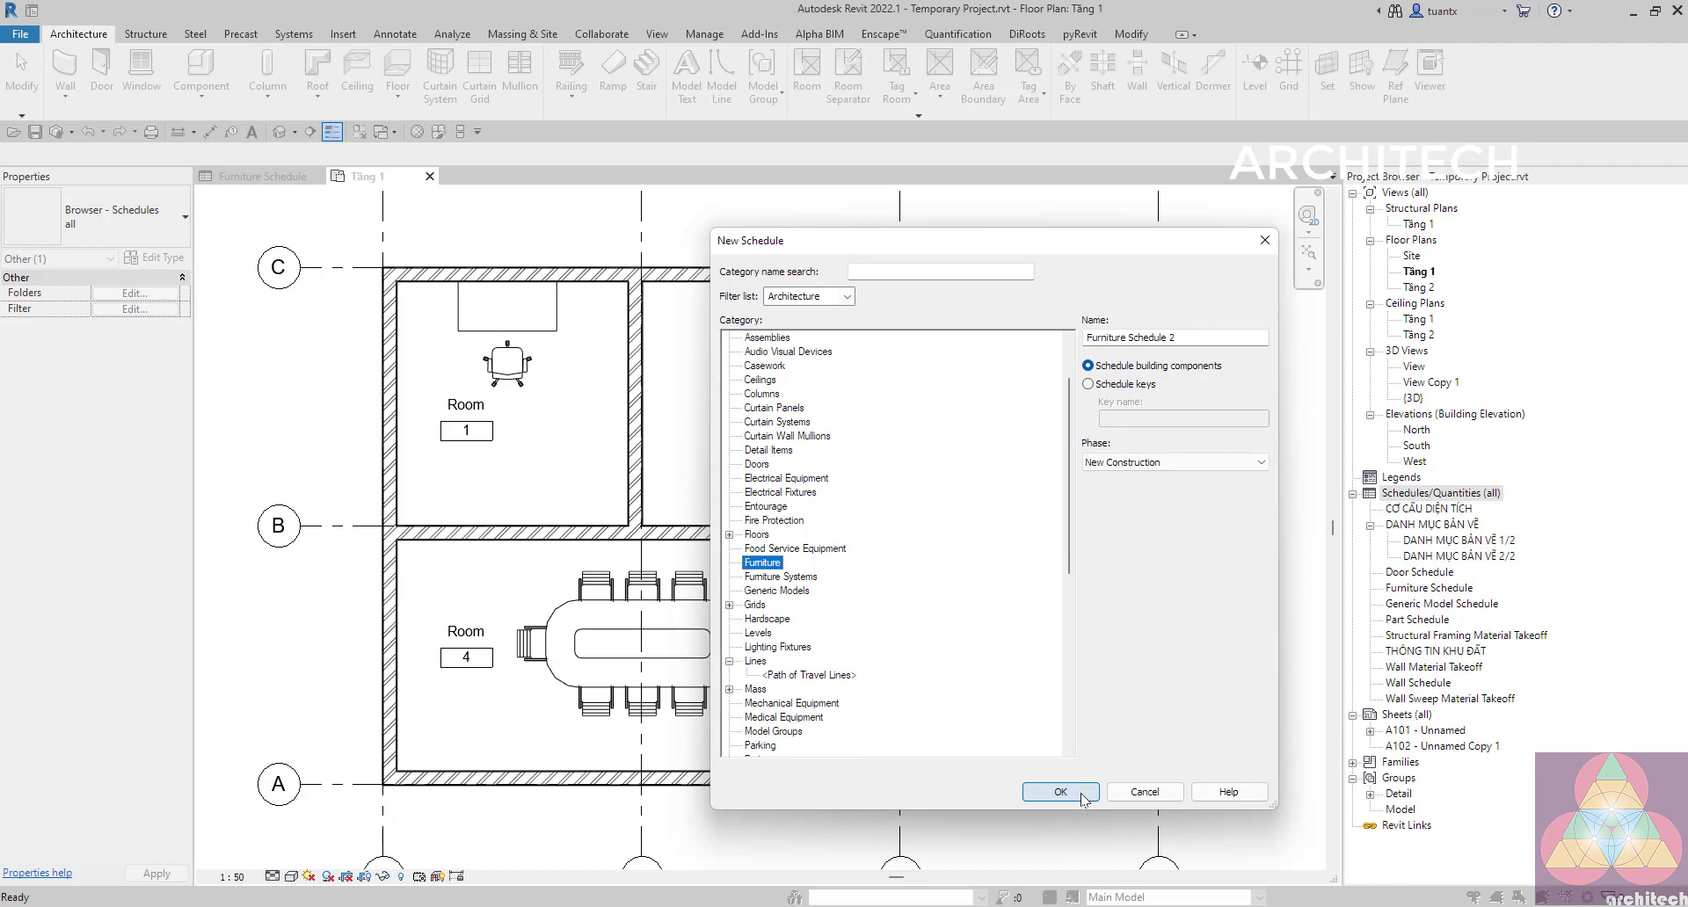
left_click_drag(1200, 334, 1001, 347)
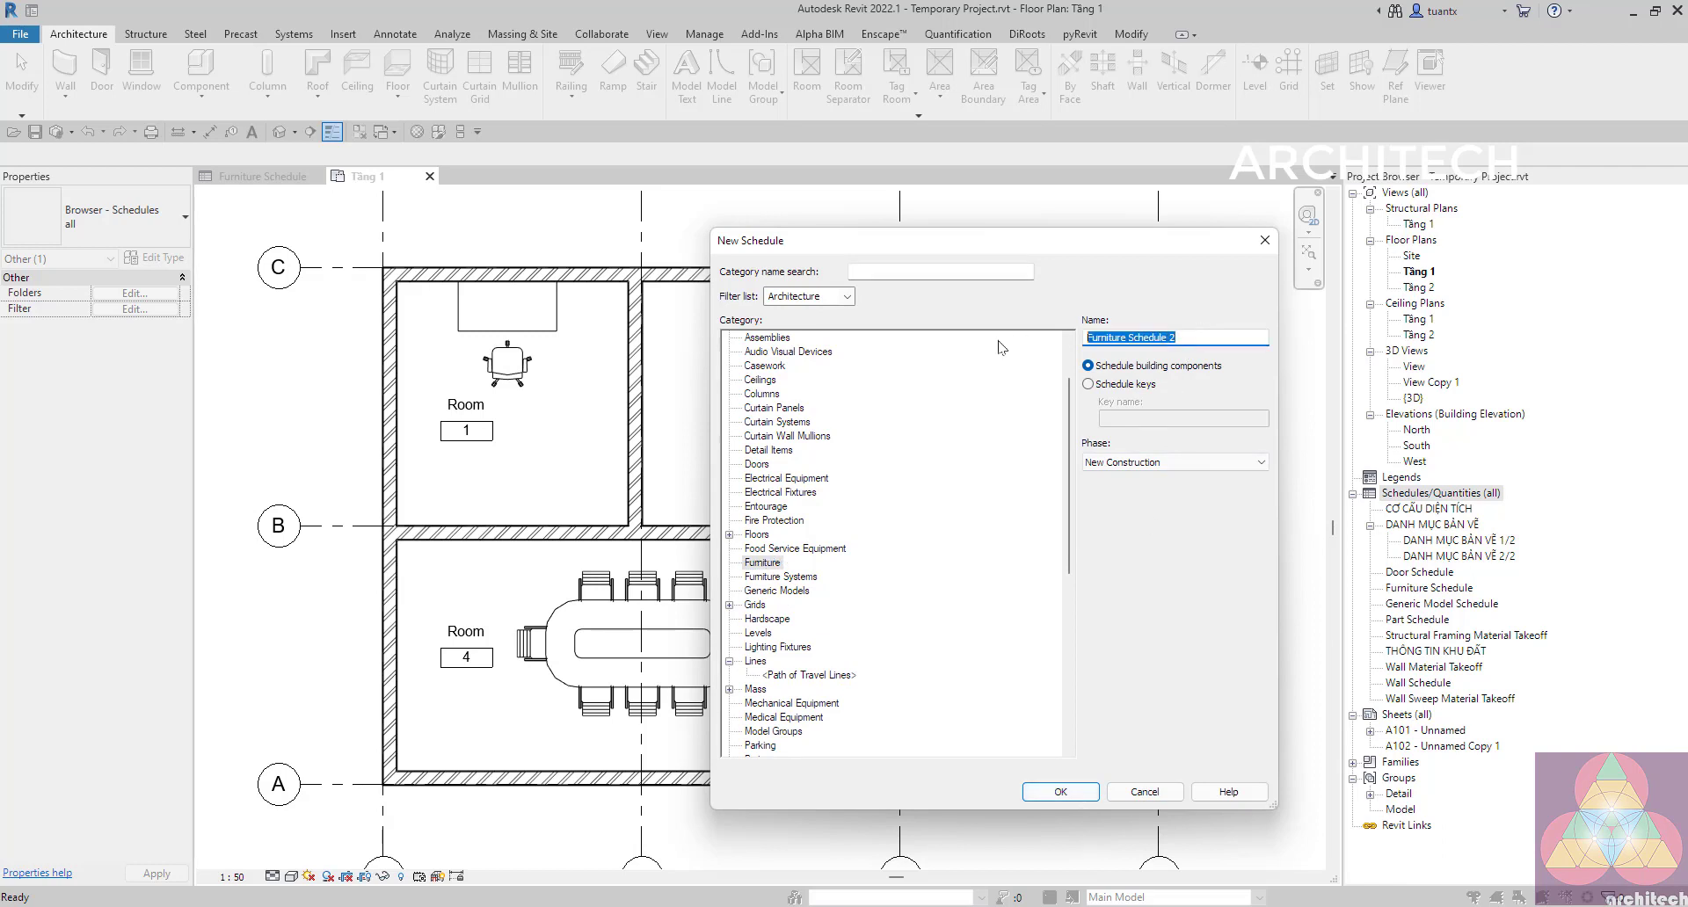
type("Thôg")
left_click(1061, 792)
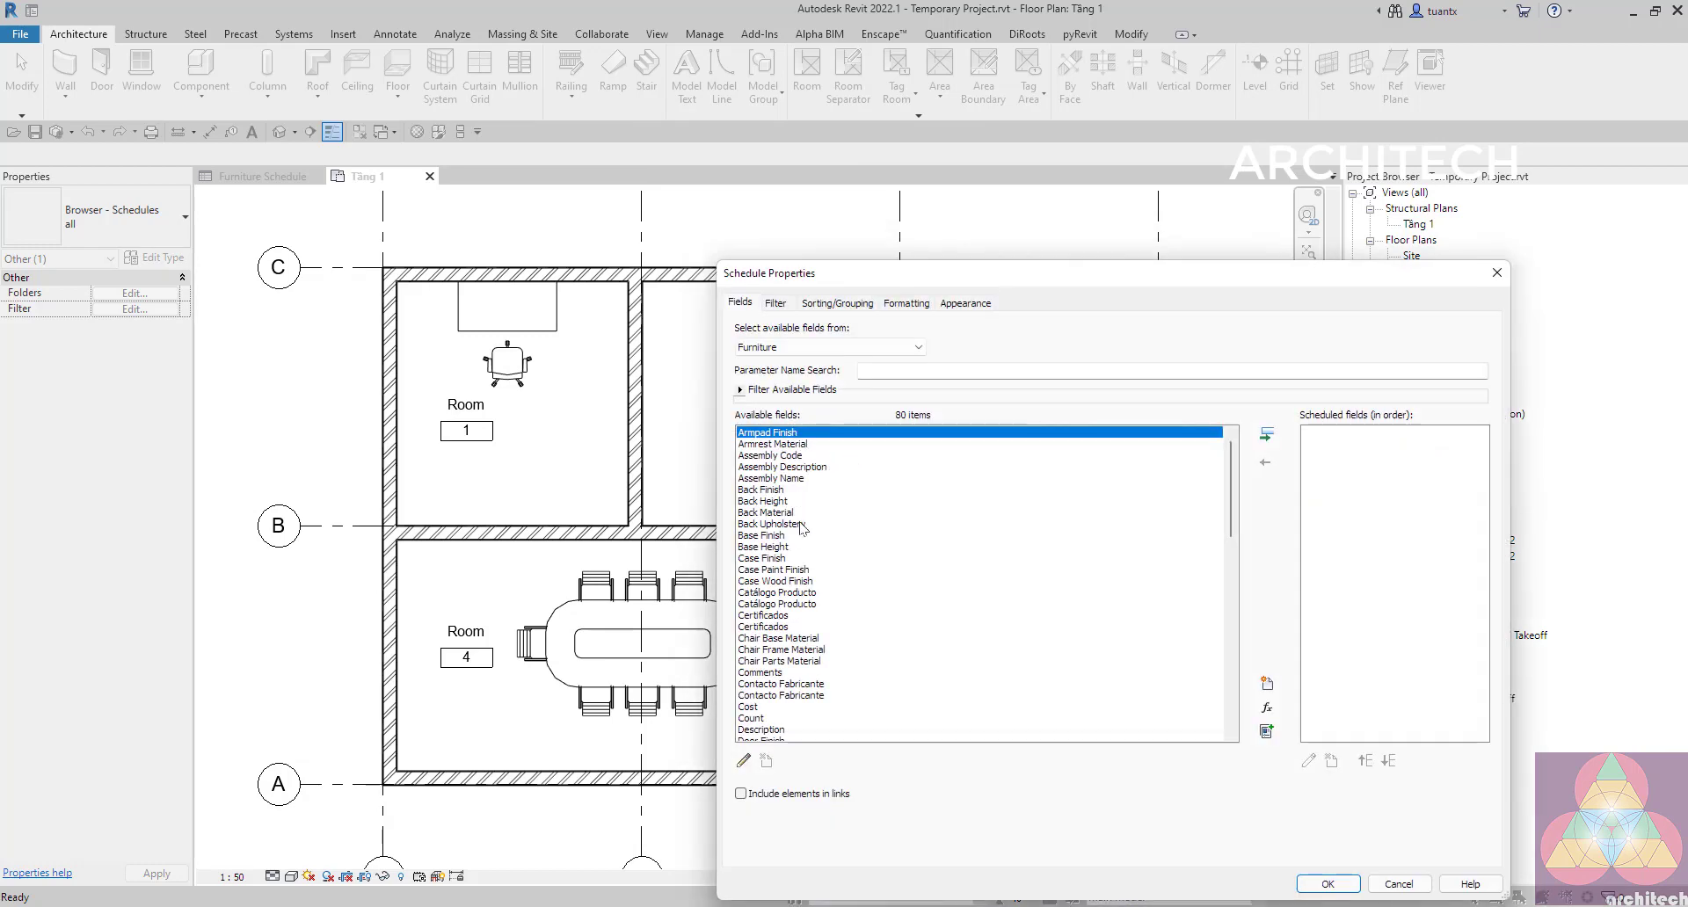
Add the Type field to the schedule's Scheduled fields.
left_click(780, 614)
scroll(781, 614, "down", 10)
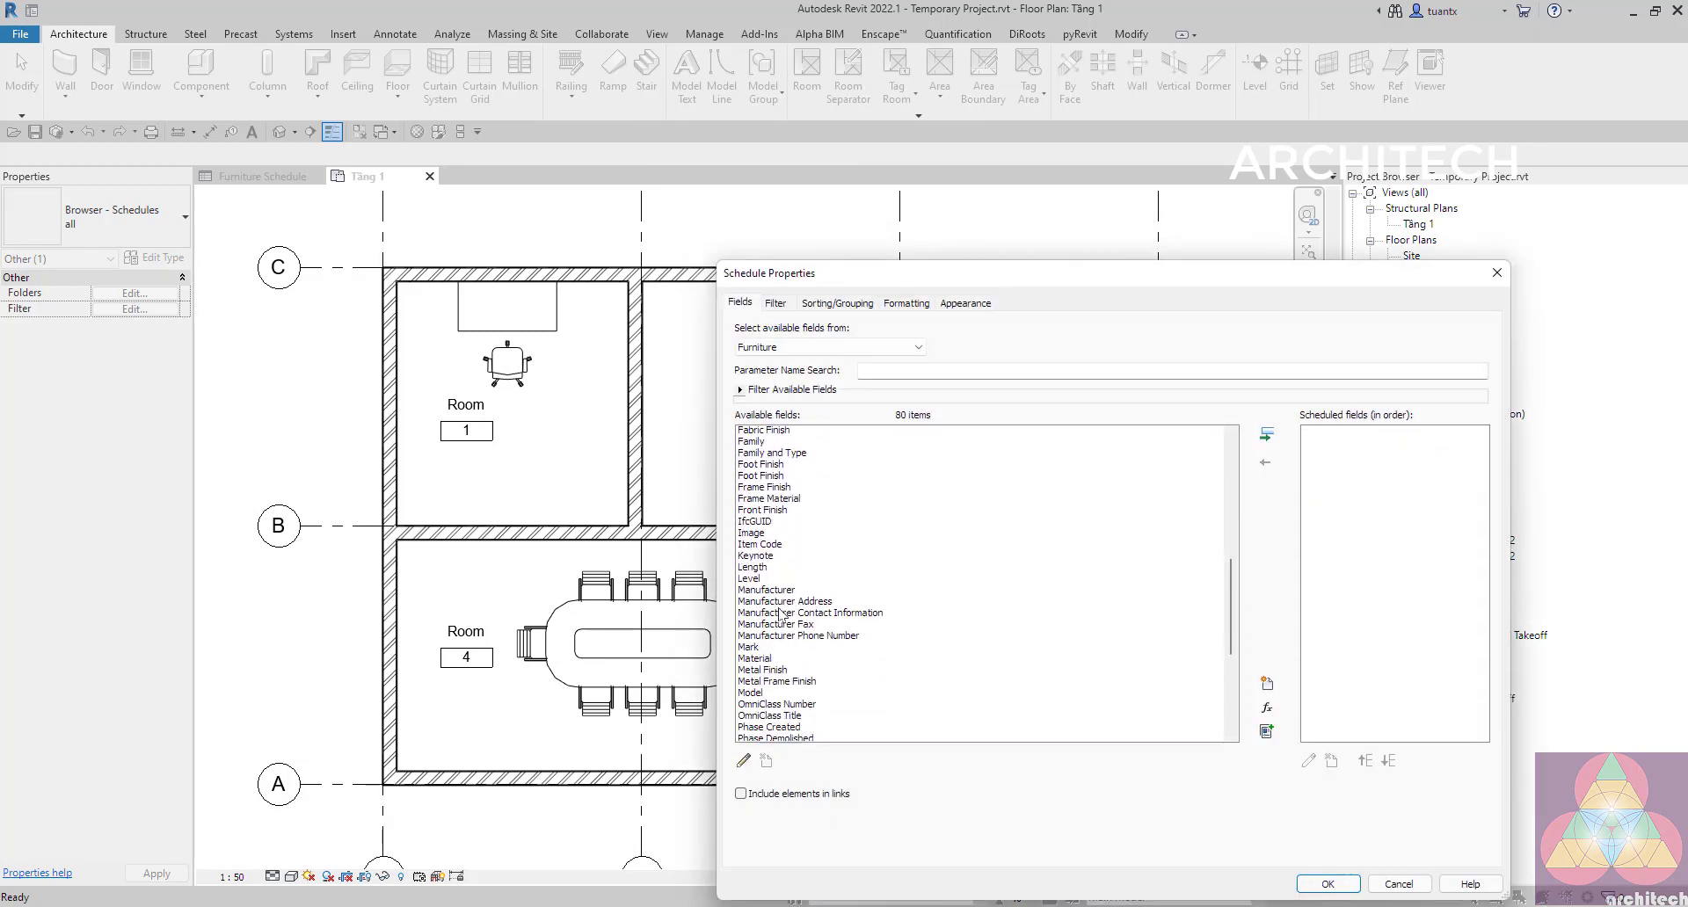
scroll(780, 614, "down", 4)
scroll(781, 613, "down", 3)
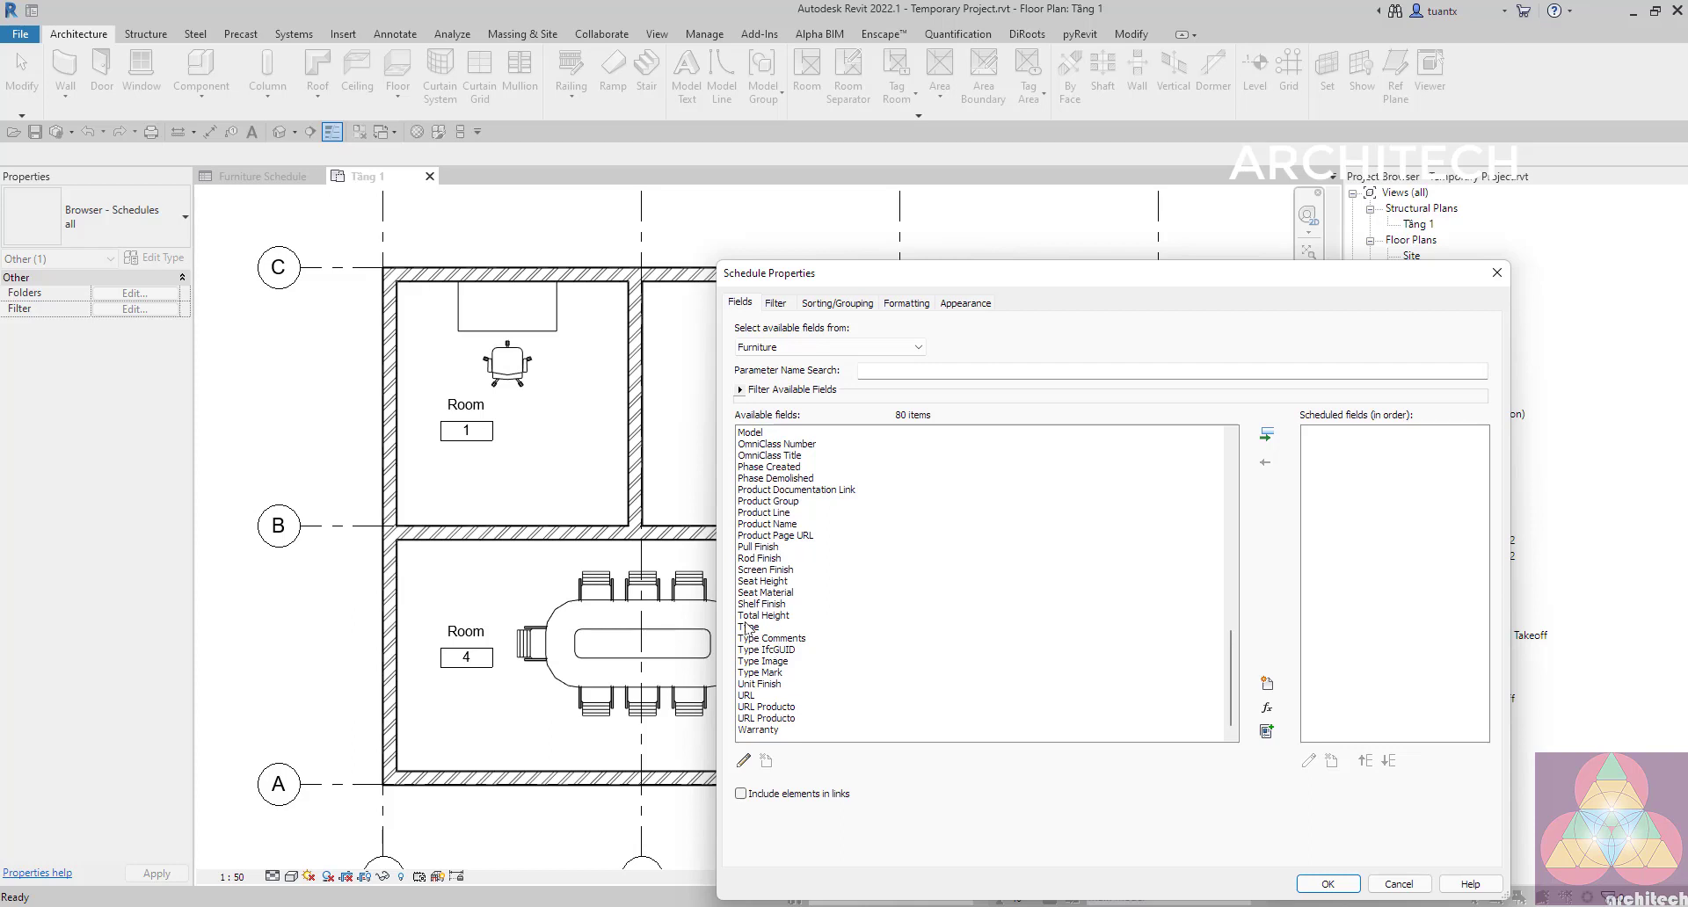
left_click(778, 626)
scroll(765, 554, "up", 1)
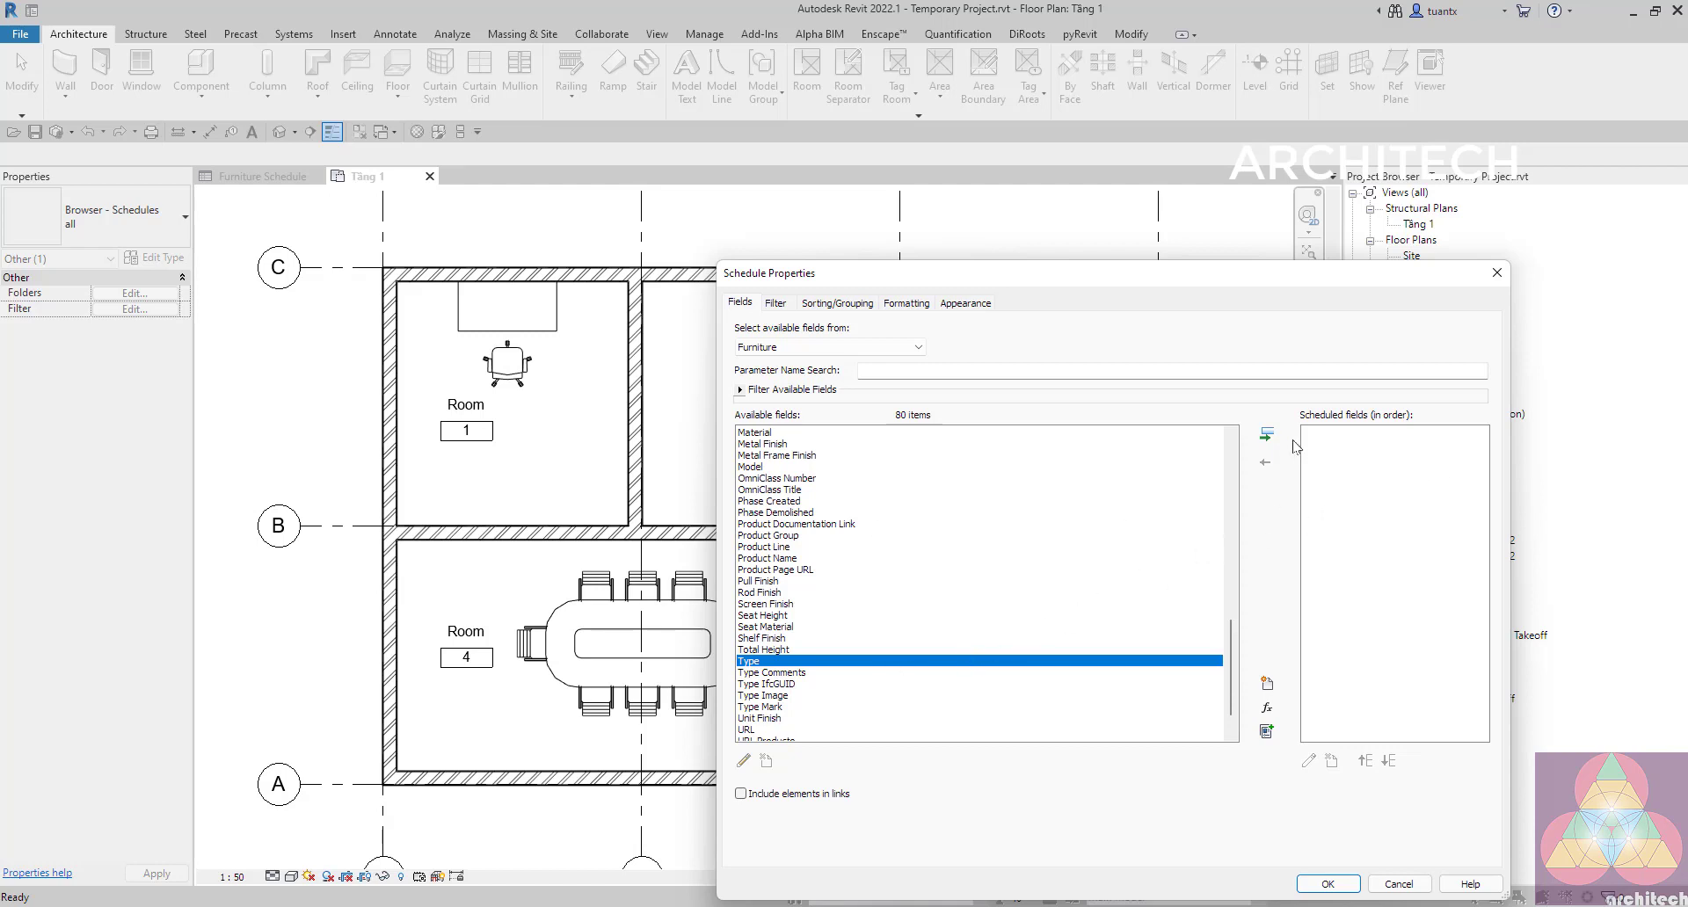
left_click(1266, 434)
Add the Description field to the Scheduled fields.
scroll(942, 608, "up", 8)
scroll(943, 609, "up", 7)
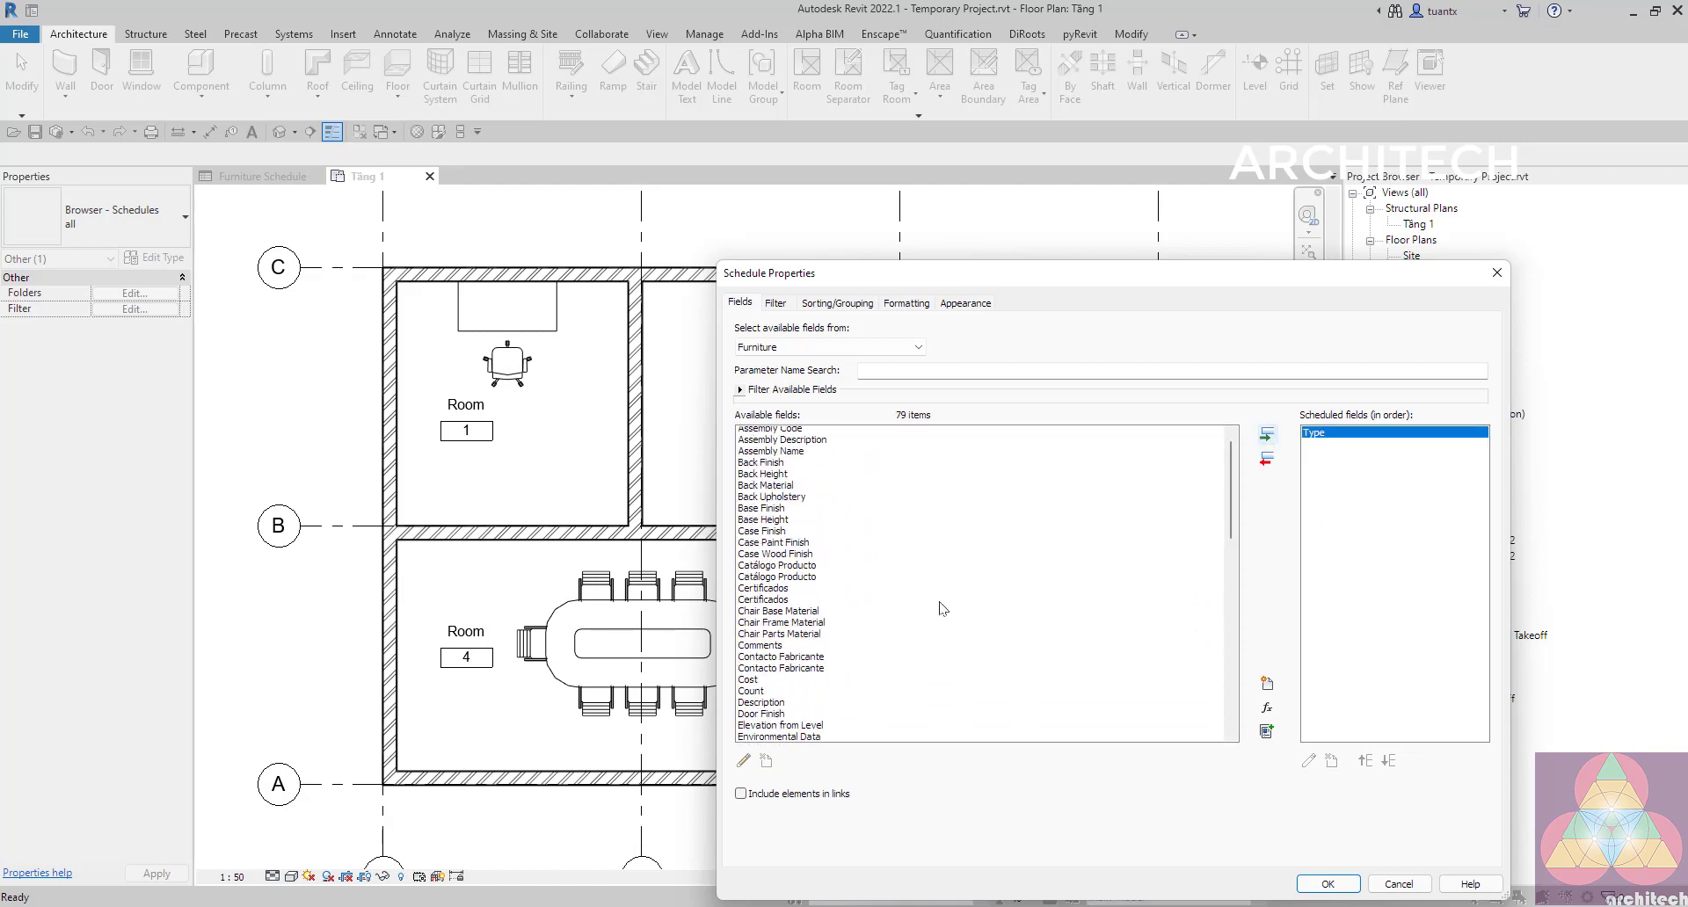
scroll(943, 609, "up", 1)
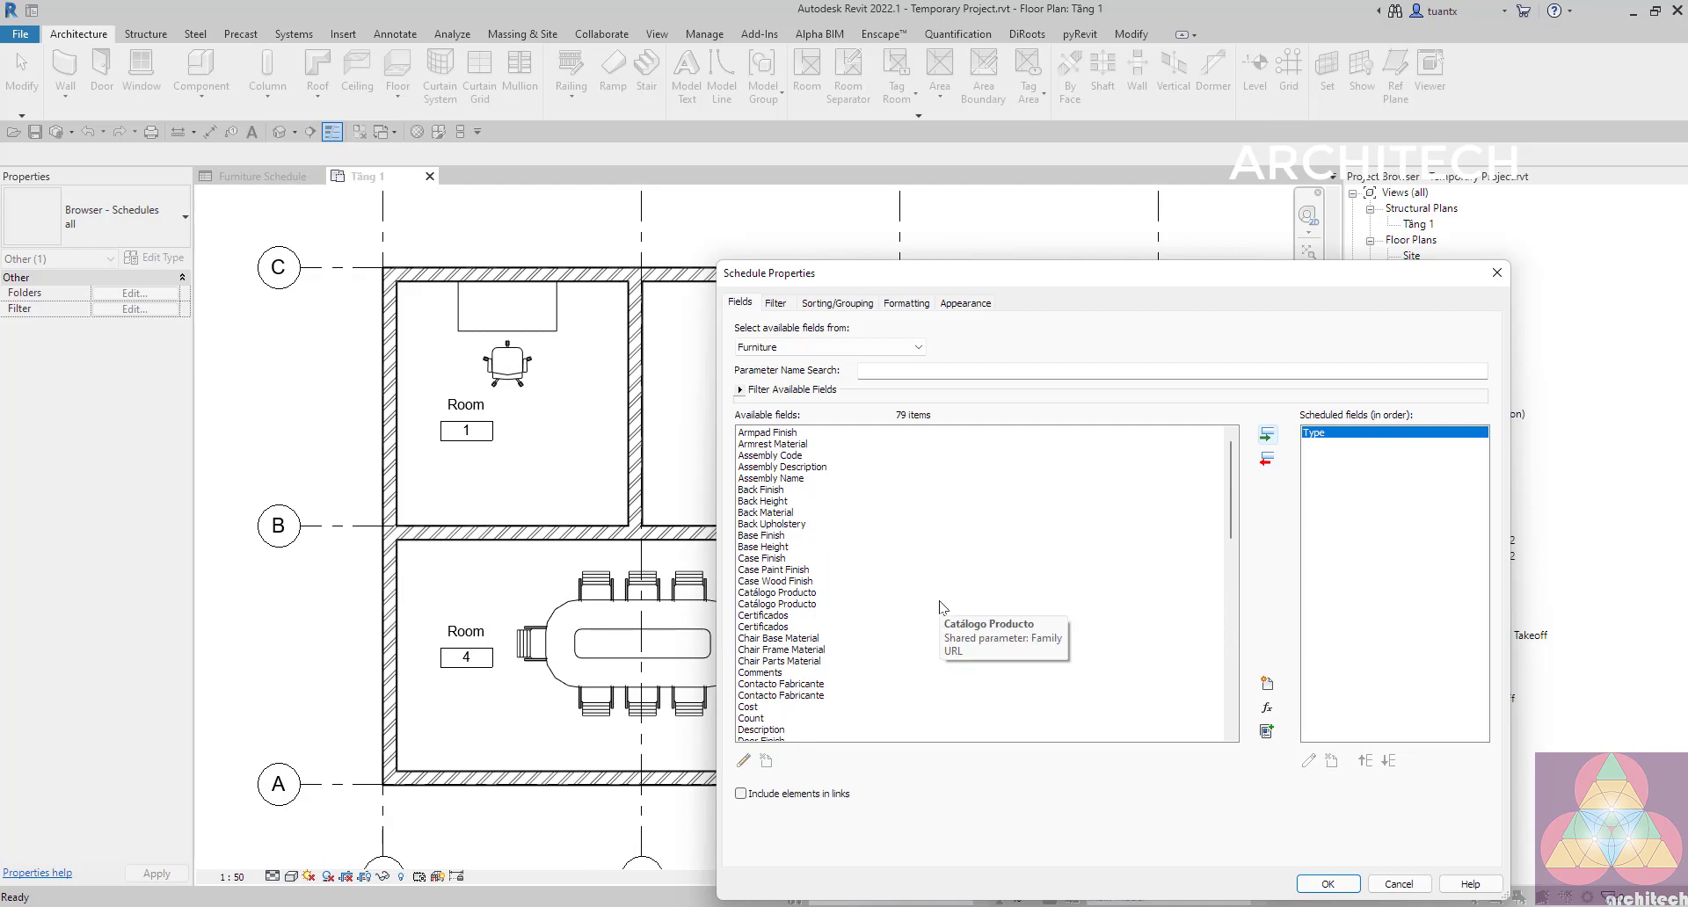
scroll(879, 620, "down", 5)
scroll(866, 626, "down", 8)
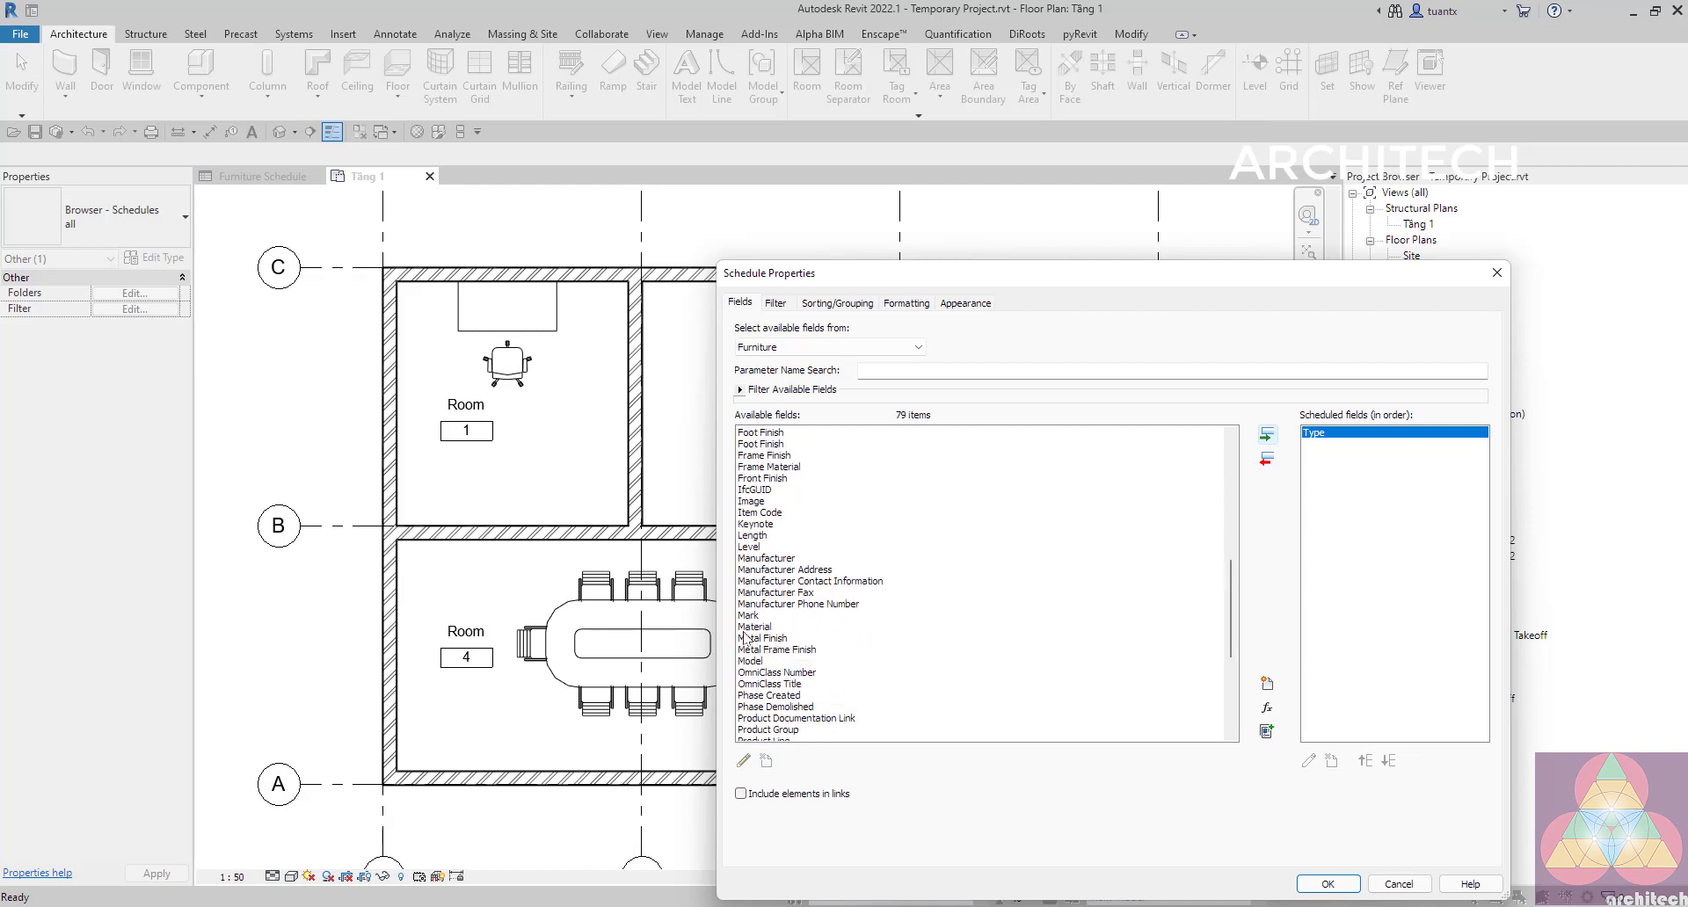
scroll(748, 633, "up", 2)
scroll(752, 629, "up", 6)
scroll(756, 622, "up", 5)
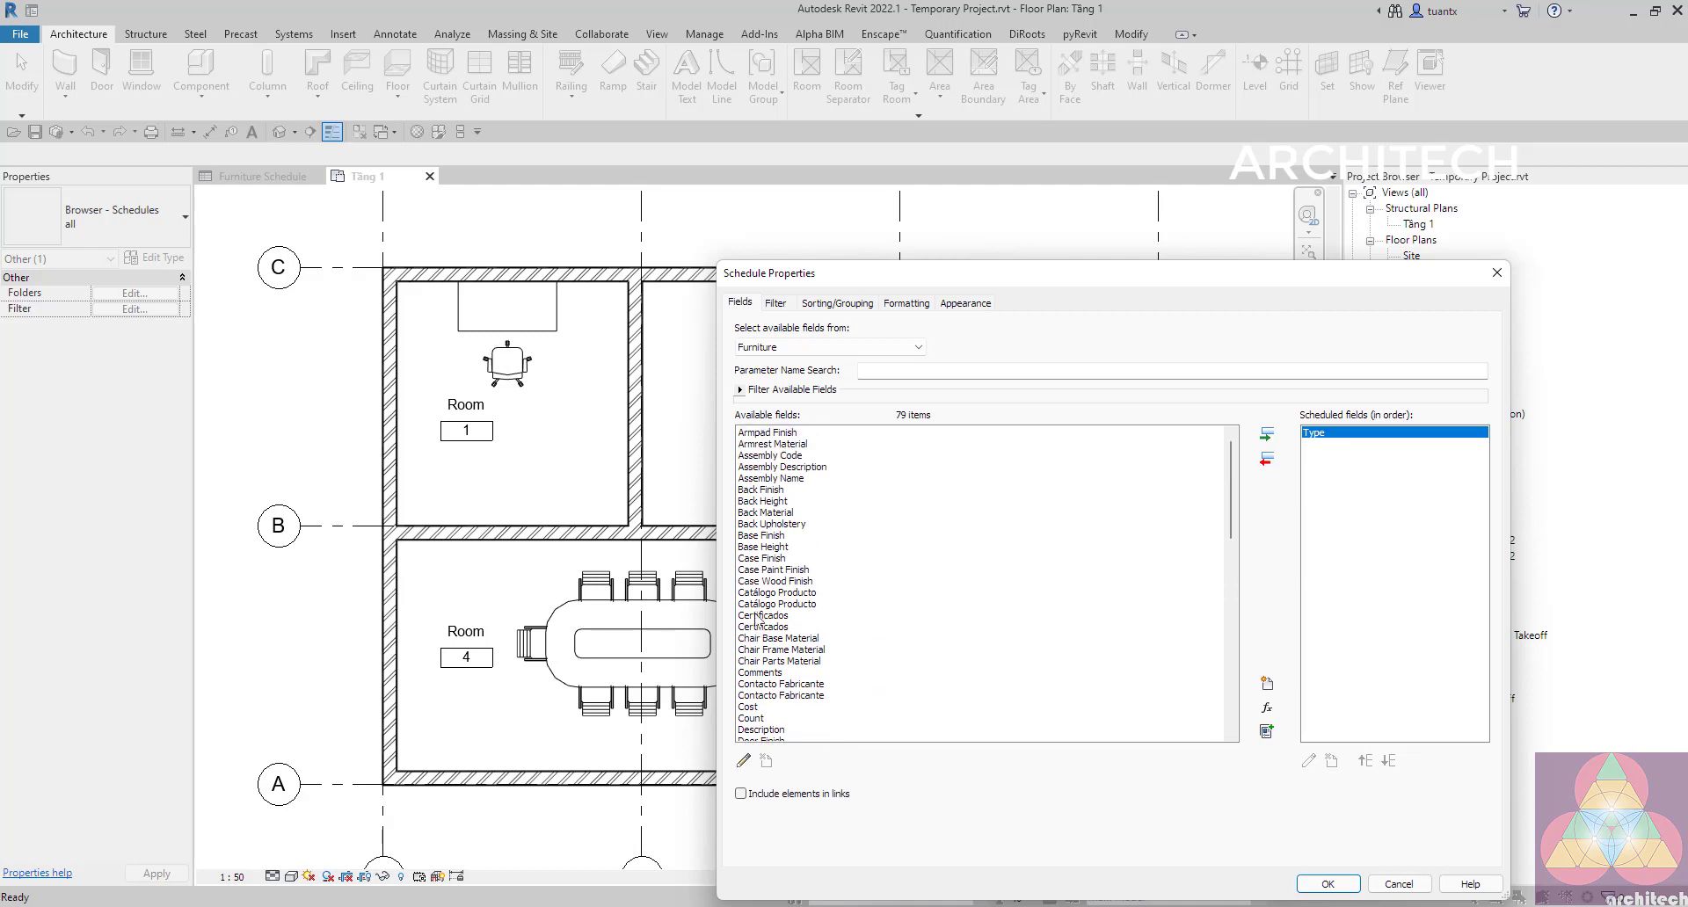
left_click_drag(759, 586, 767, 731)
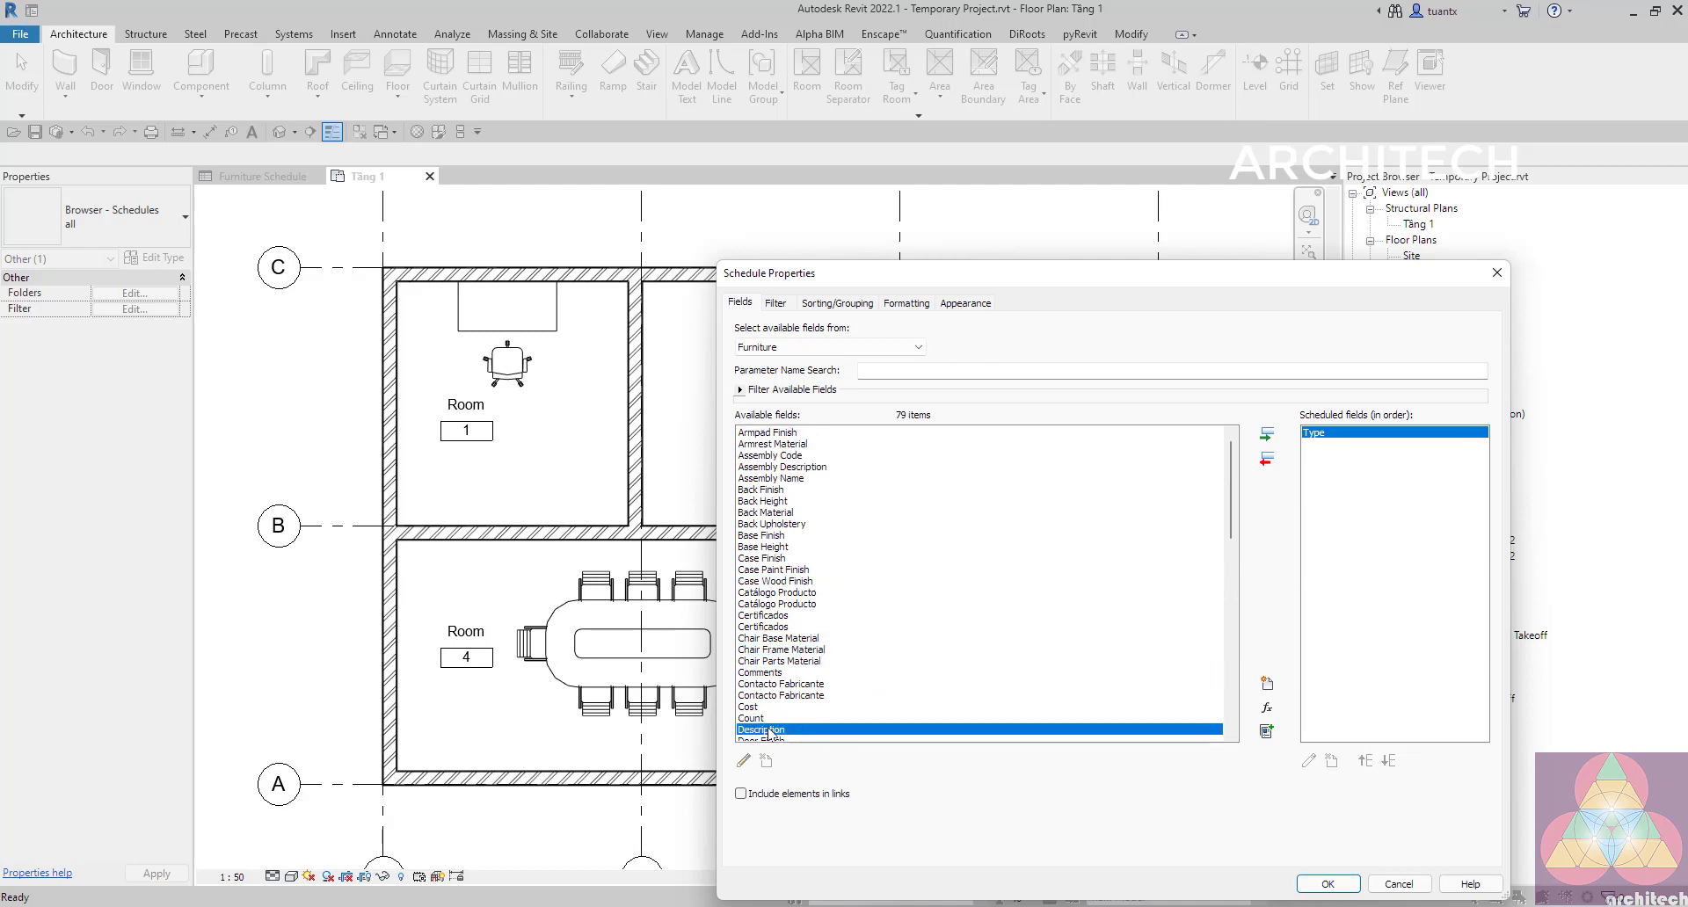
left_click(1267, 434)
Add the Image field to the Scheduled fields.
scroll(915, 686, "down", 6)
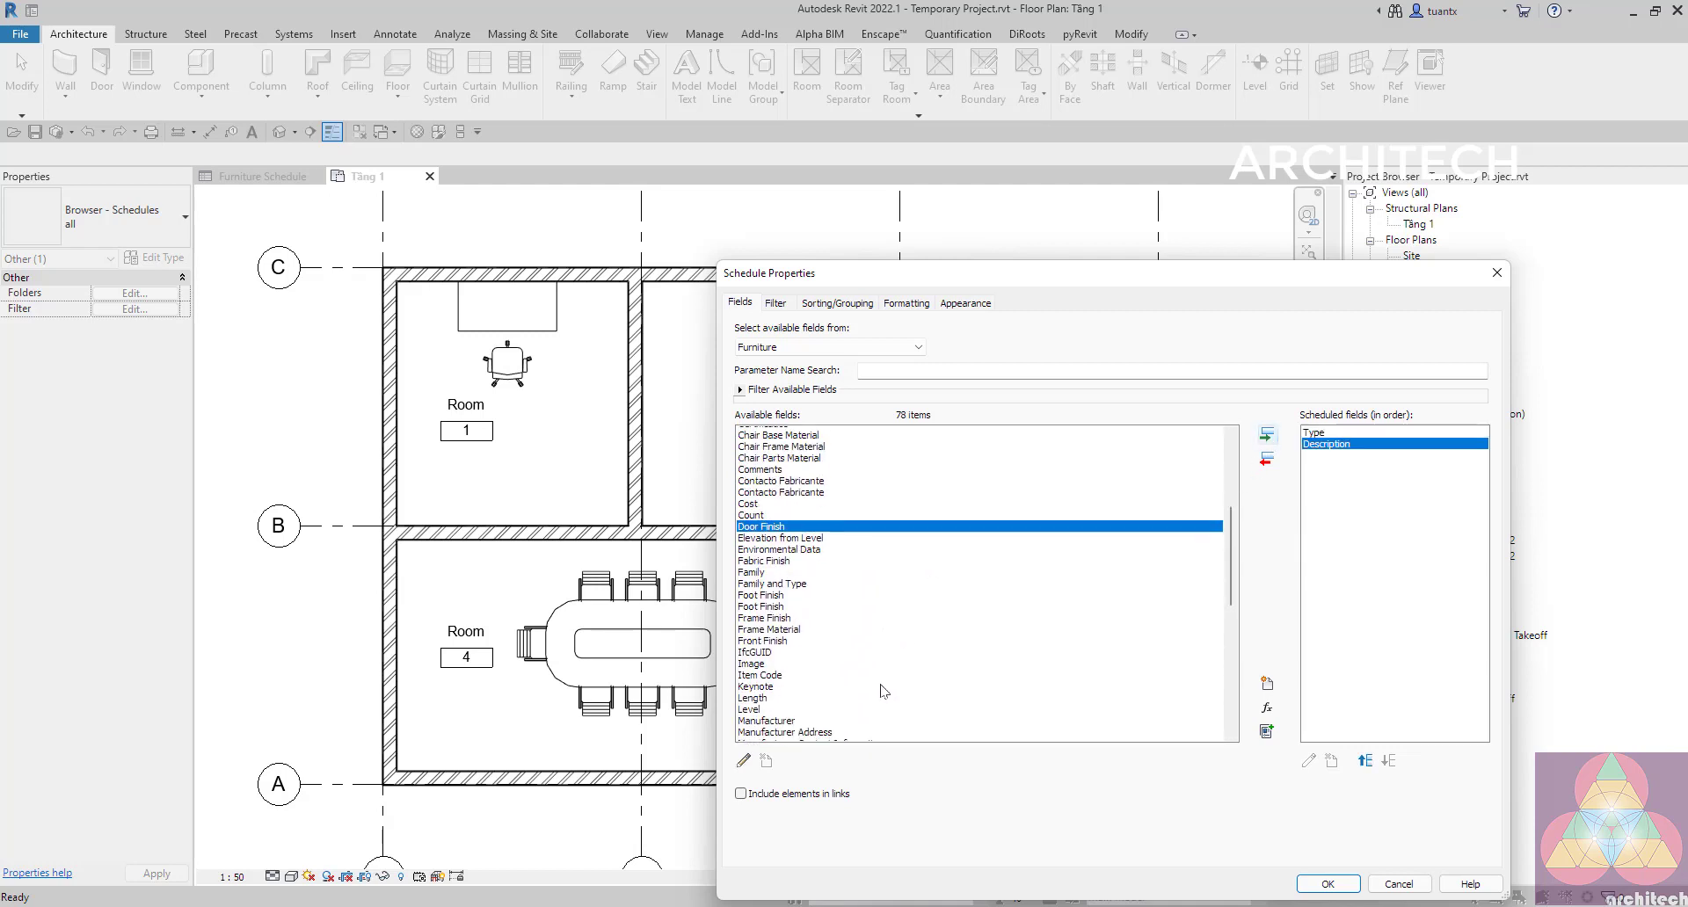
scroll(882, 691, "down", 5)
scroll(873, 690, "down", 5)
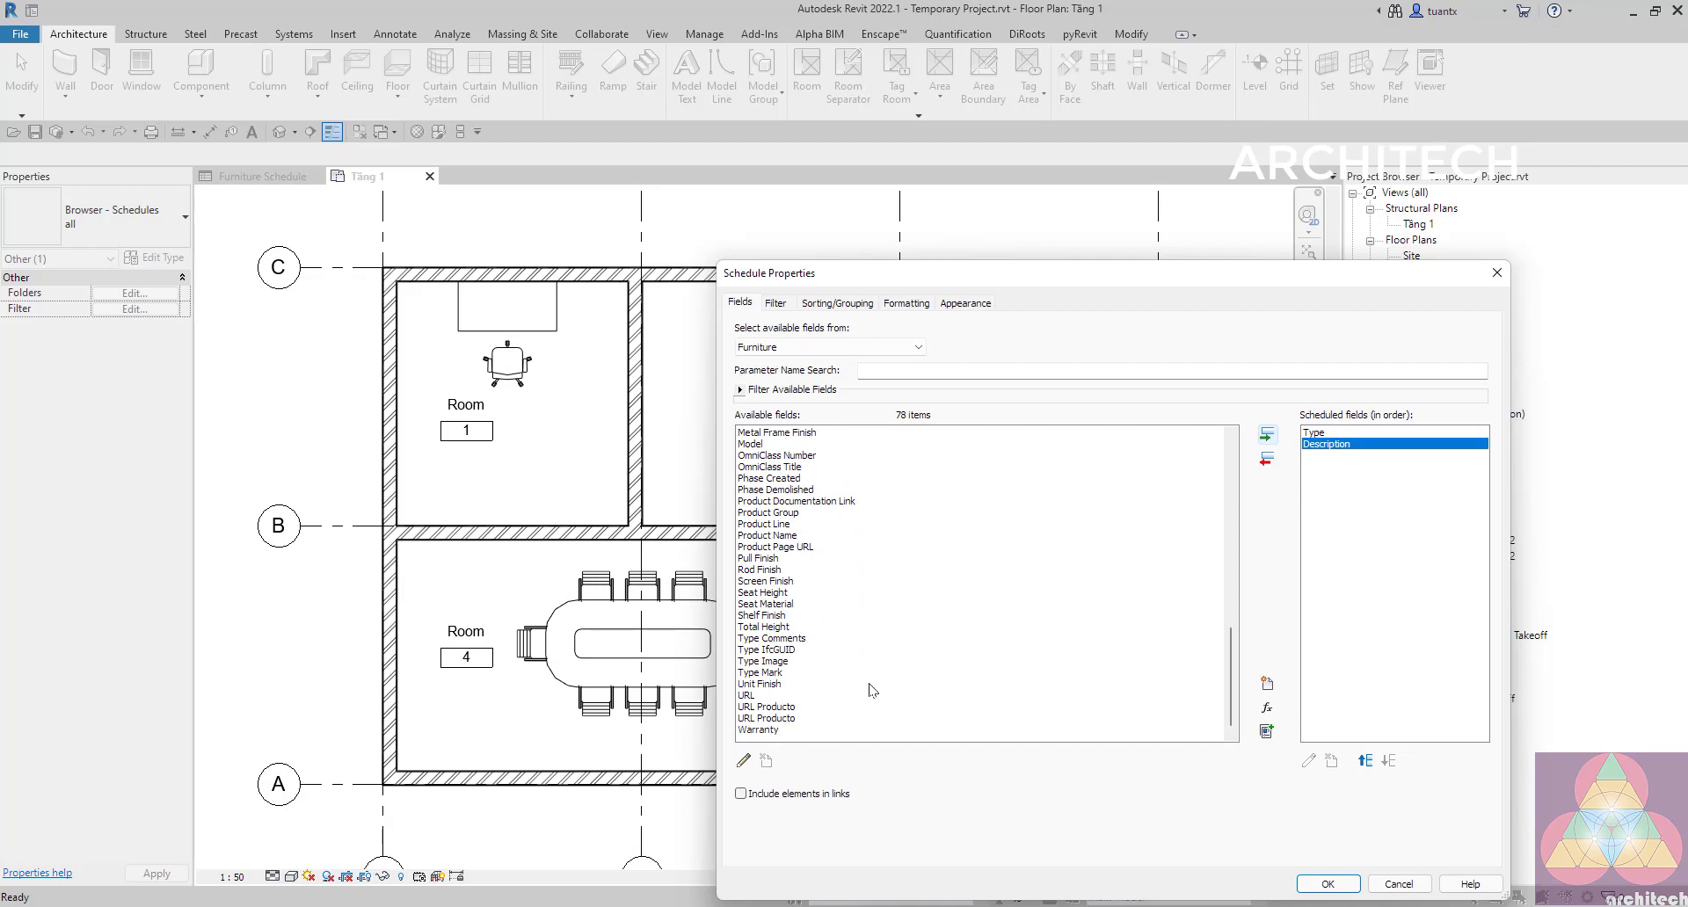
left_click(760, 618)
scroll(787, 642, "up", 2)
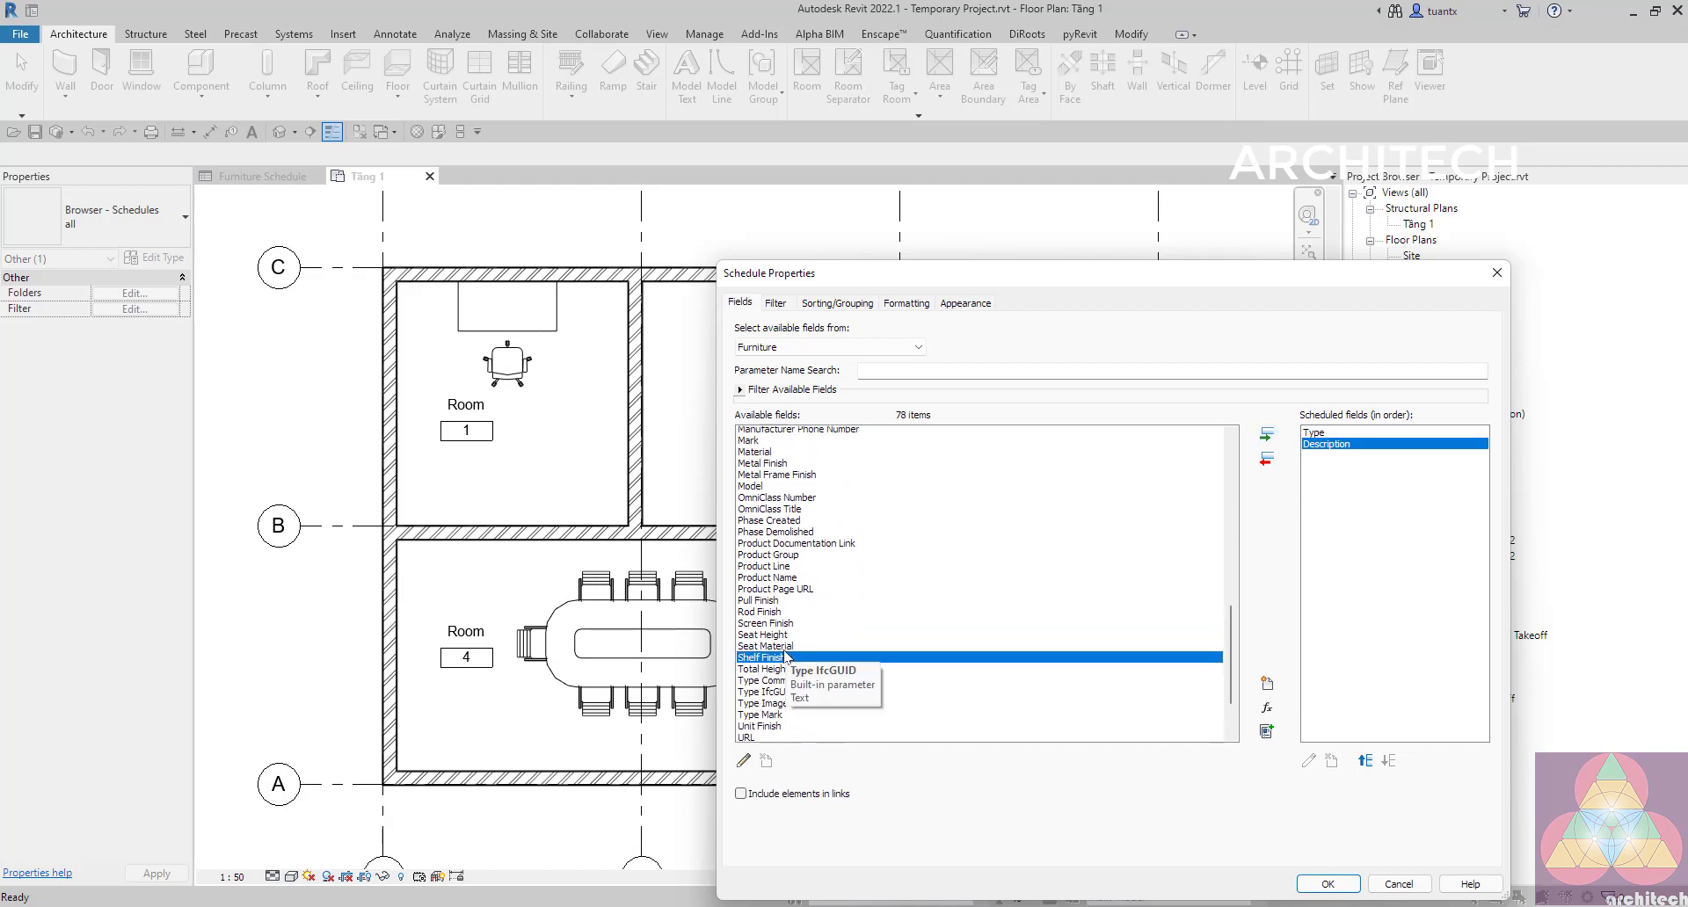
scroll(779, 628, "up", 3)
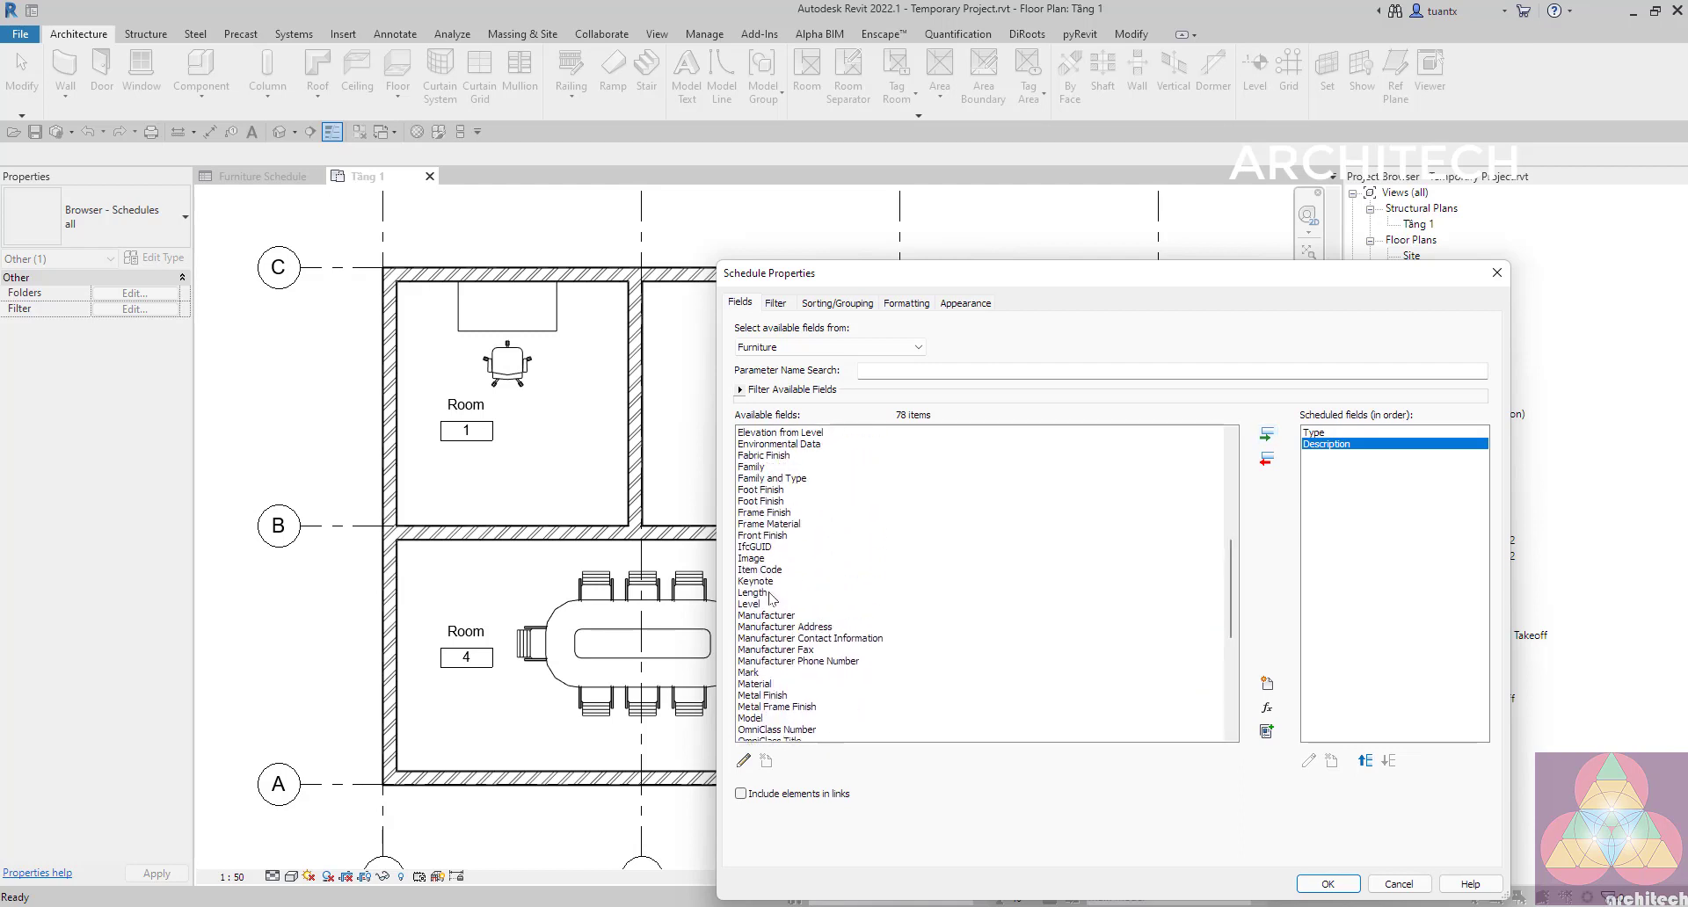
scroll(774, 598, "up", 4)
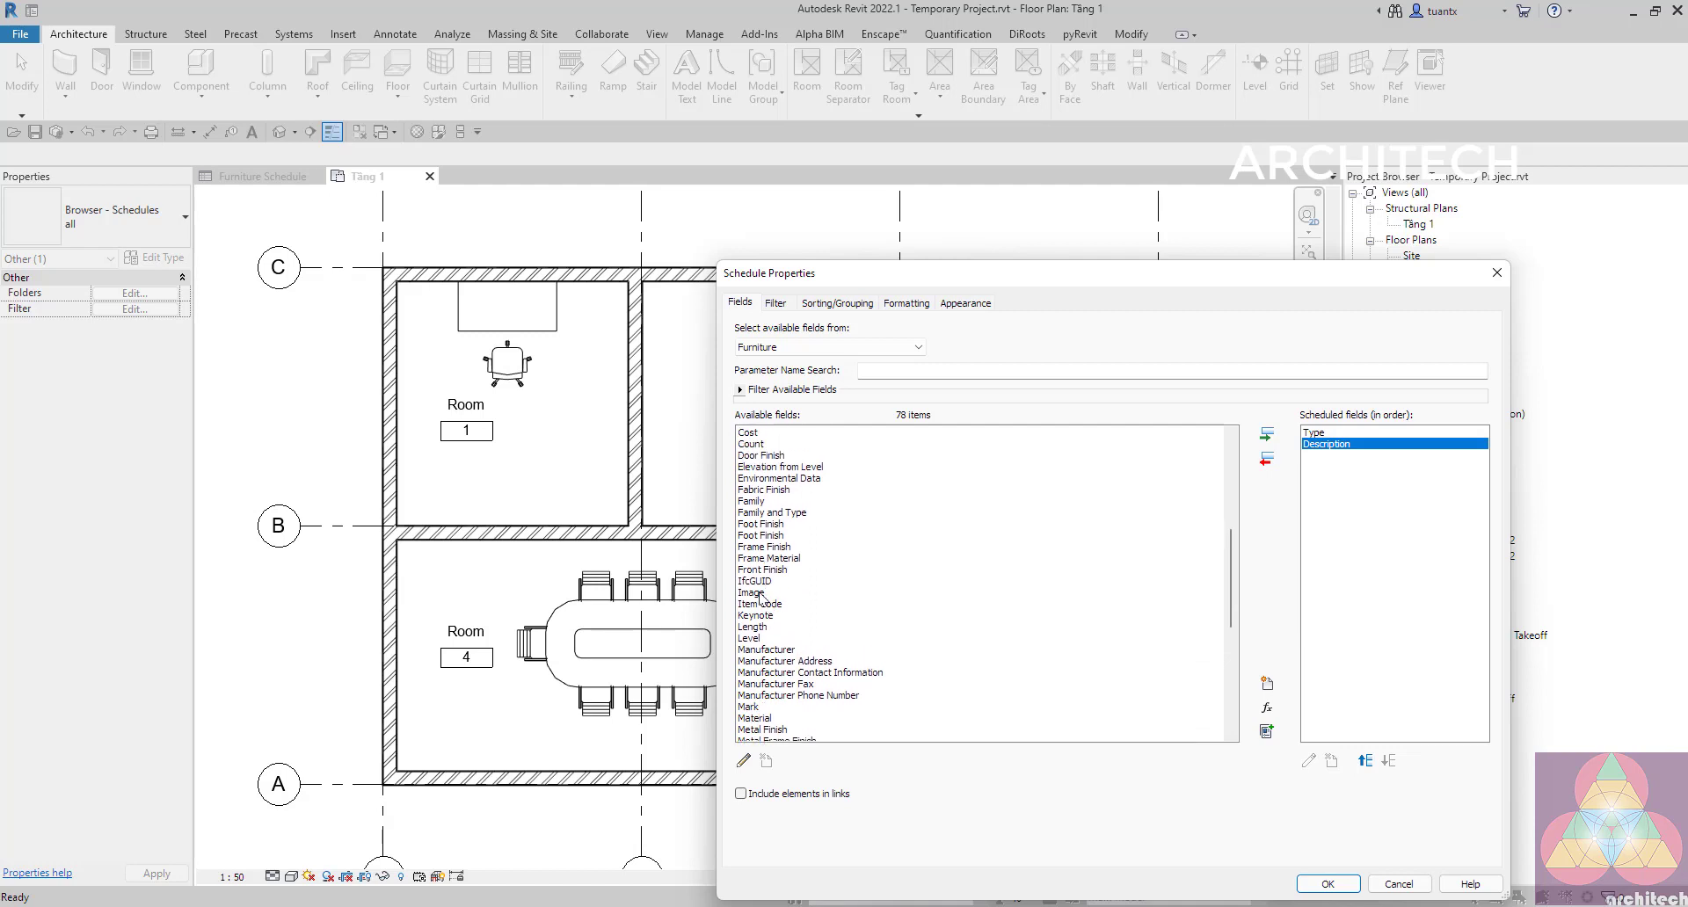
left_click(756, 592)
left_click(1269, 436)
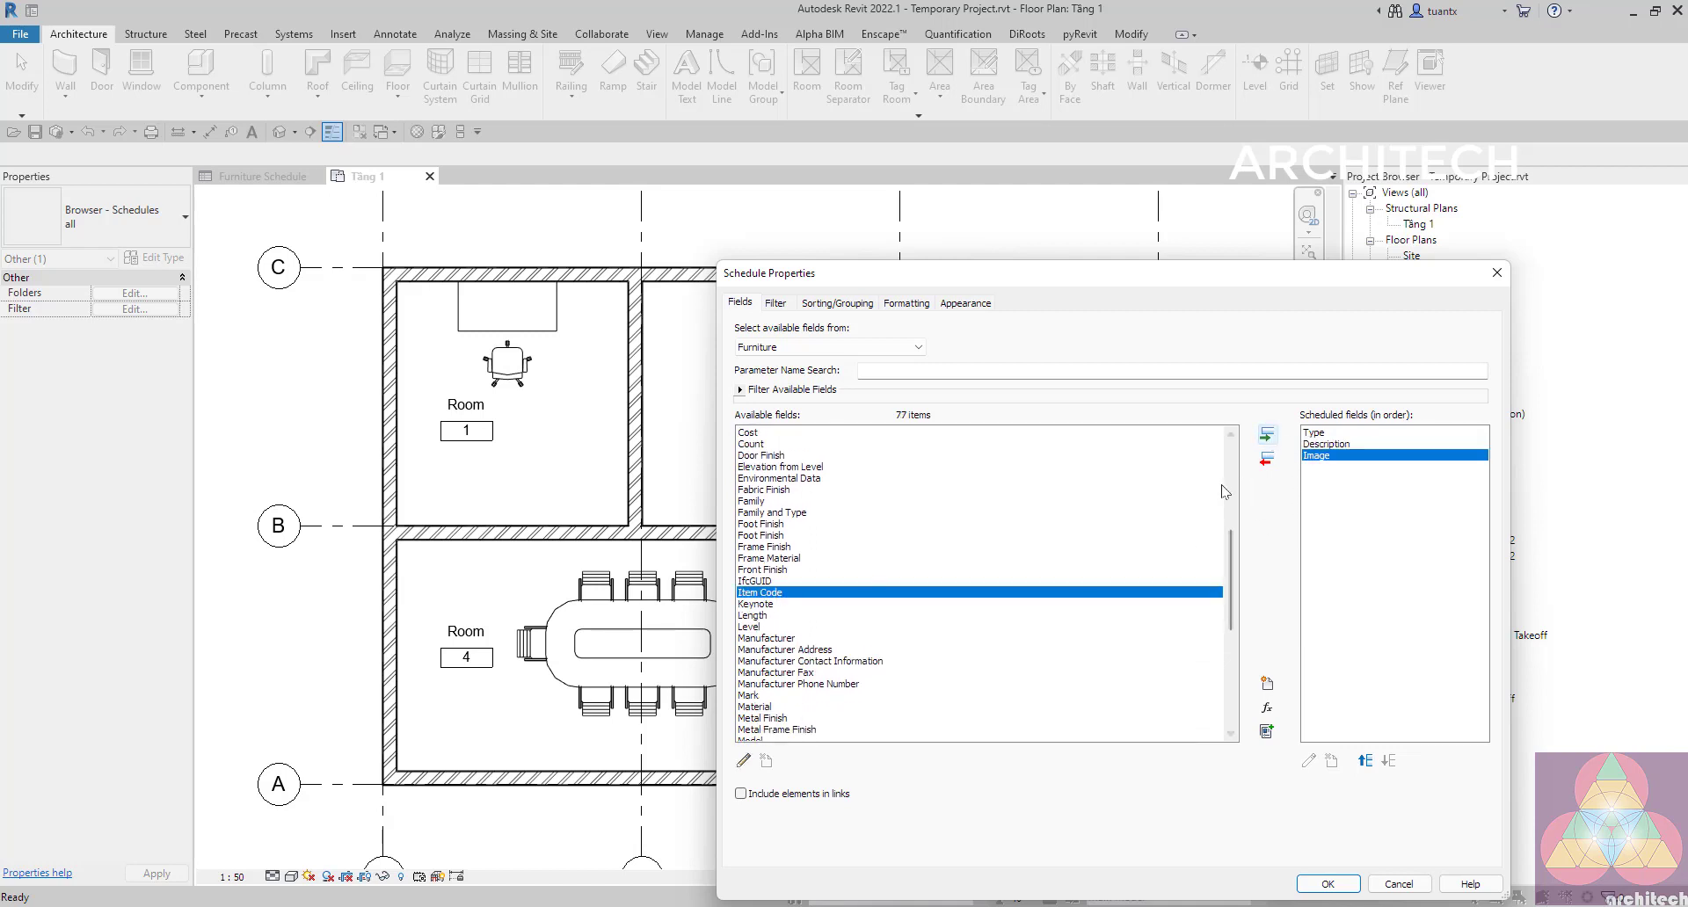
left_click_drag(1003, 283, 1079, 231)
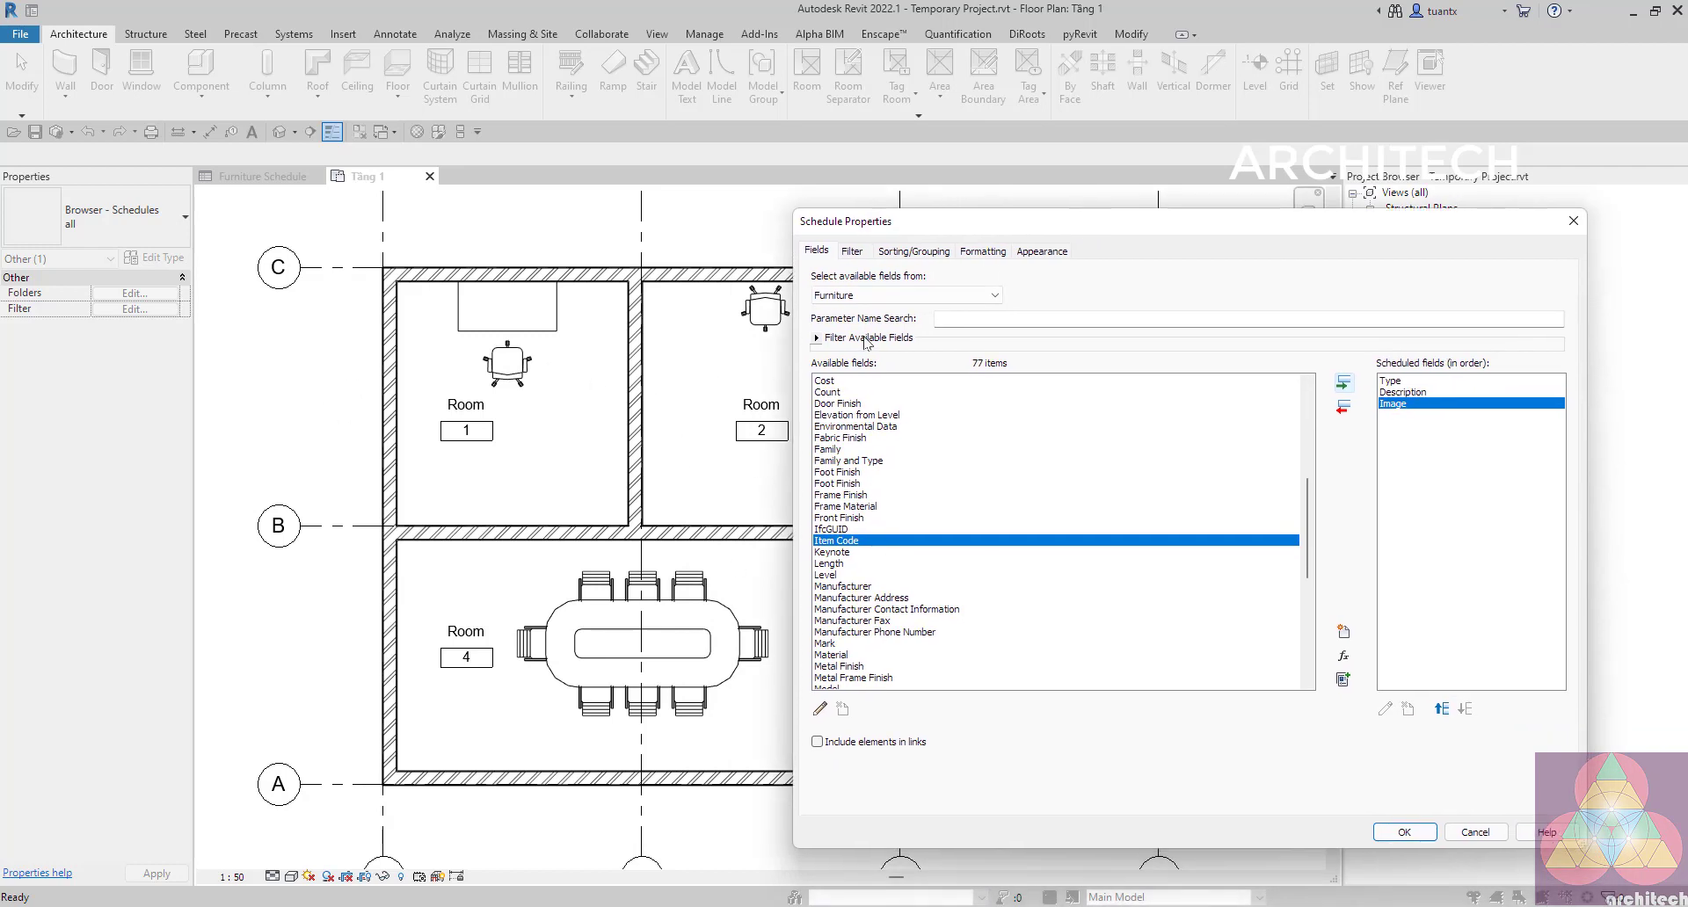
Add the Room: Number field from the Room parameters to the schedule.
left_click(870, 297)
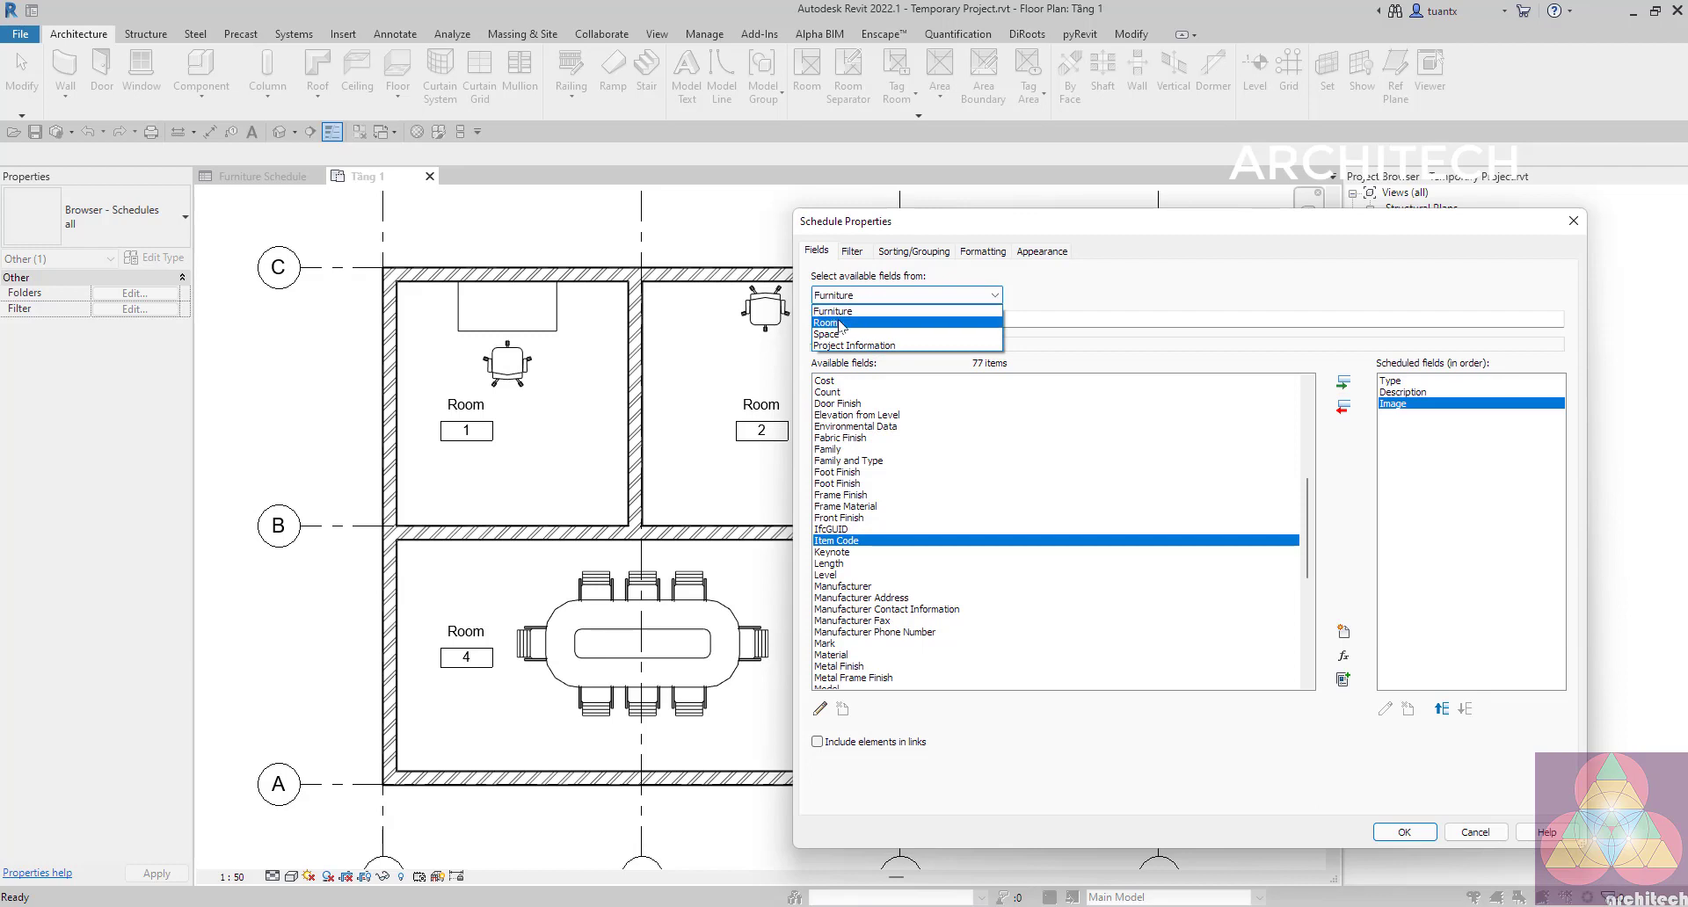
left_click(841, 324)
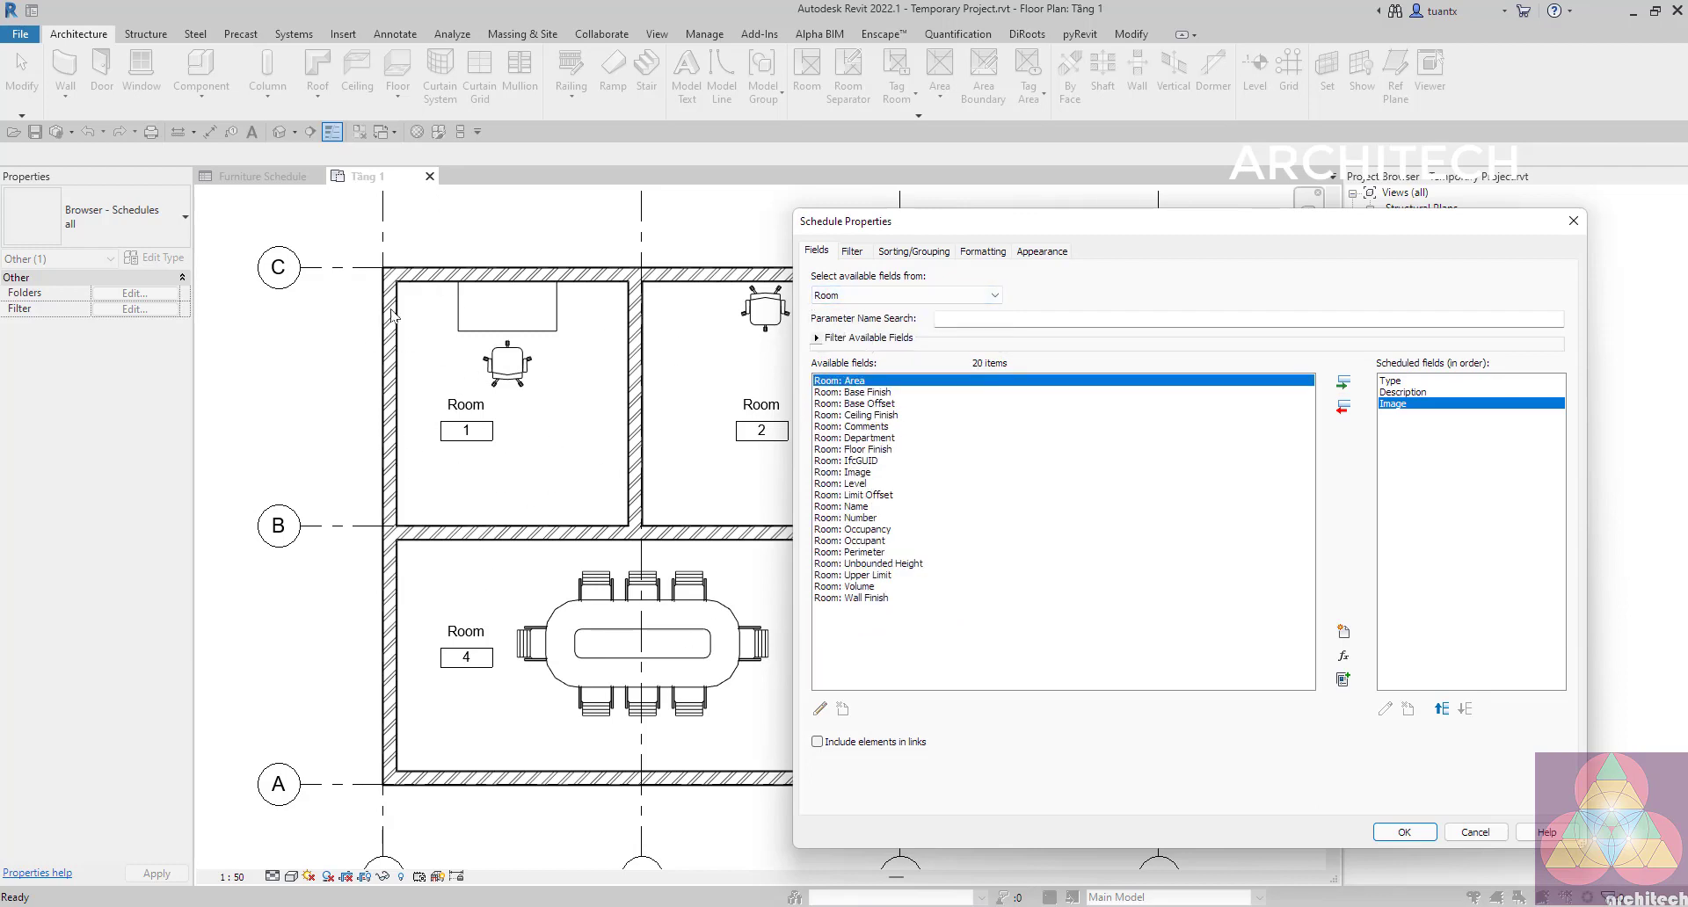
left_click(875, 449)
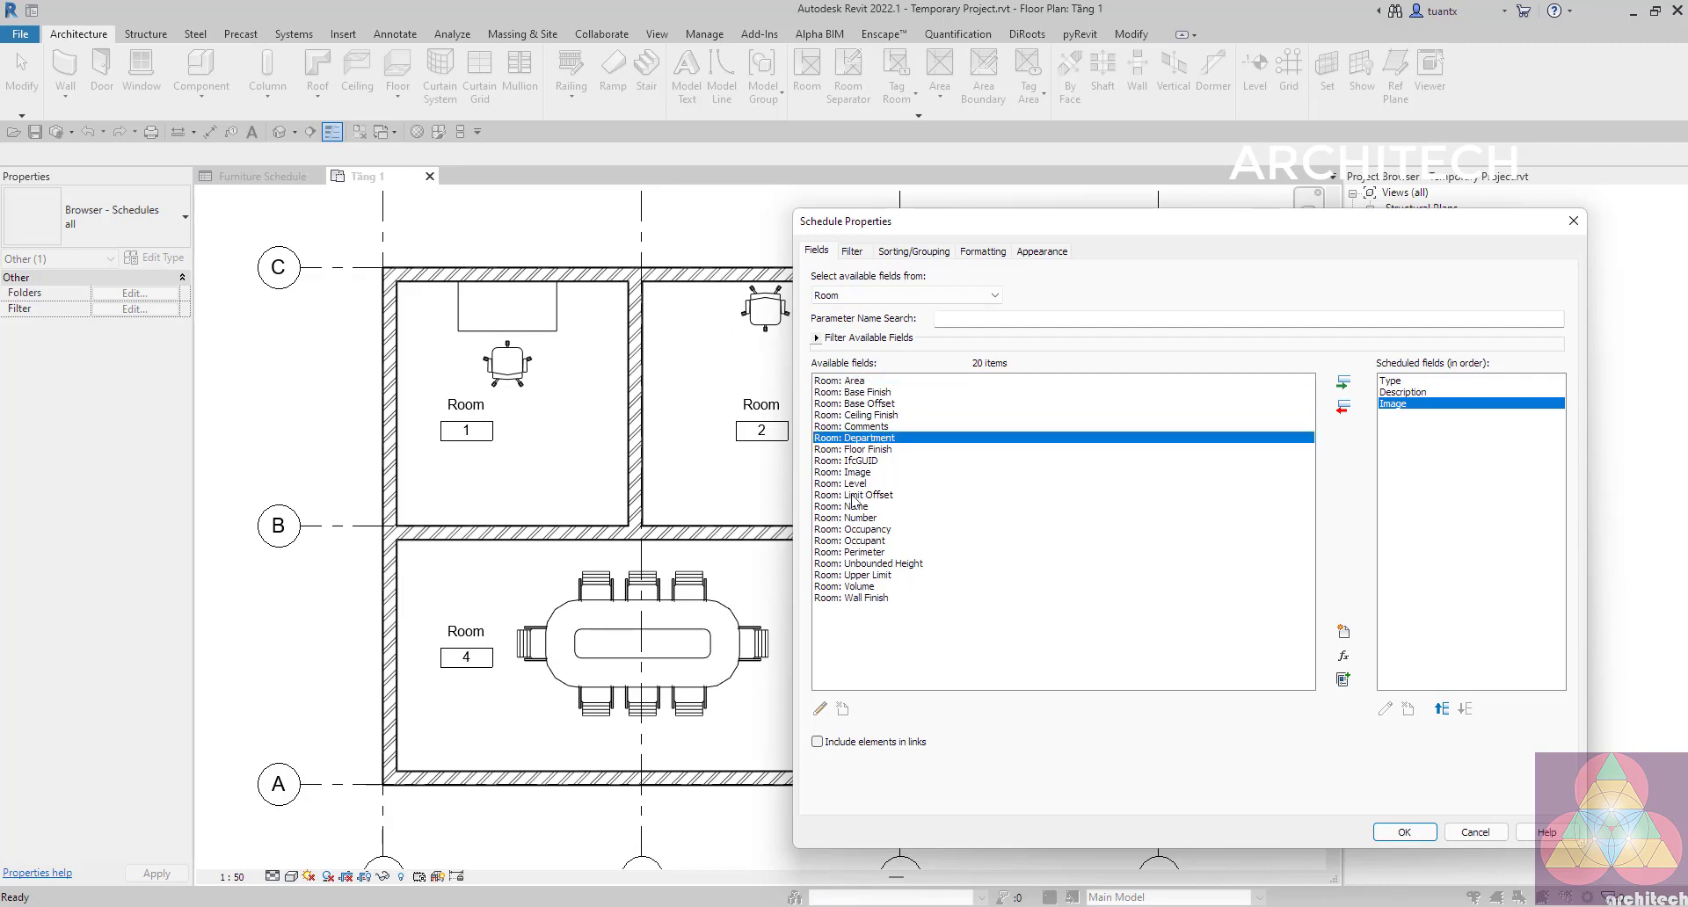
left_click(854, 507)
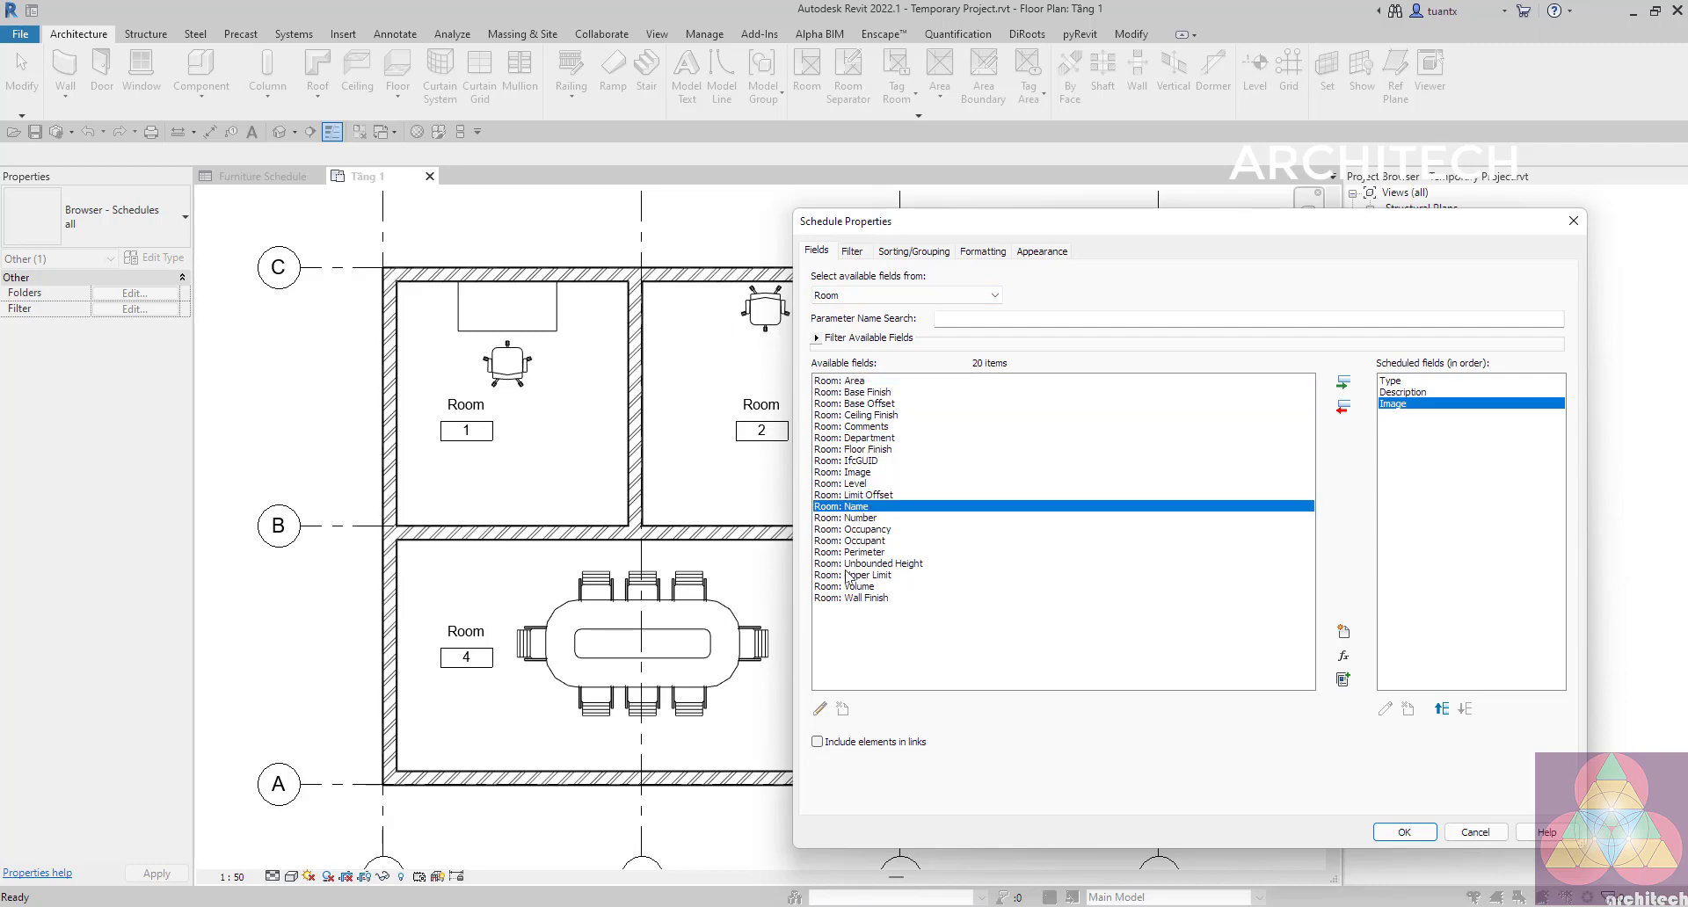
mouse_move(970, 226)
left_mouse_down()
mouse_move(769, 409)
mouse_move(689, 219)
left_mouse_up()
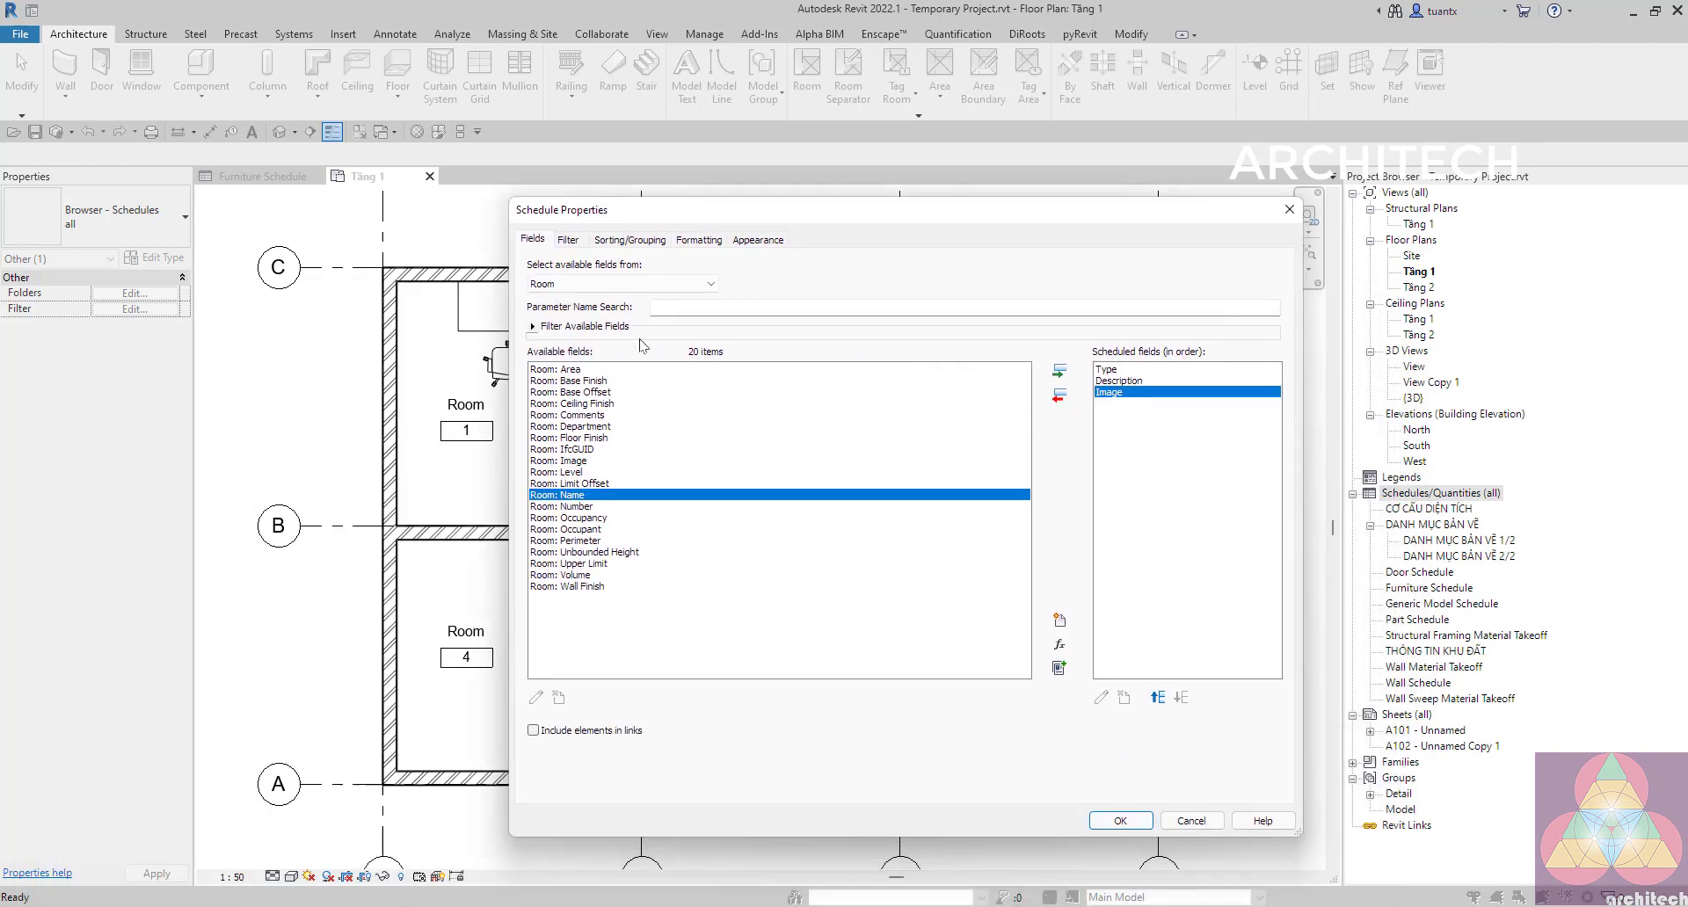
left_click(577, 508)
left_click(1060, 375)
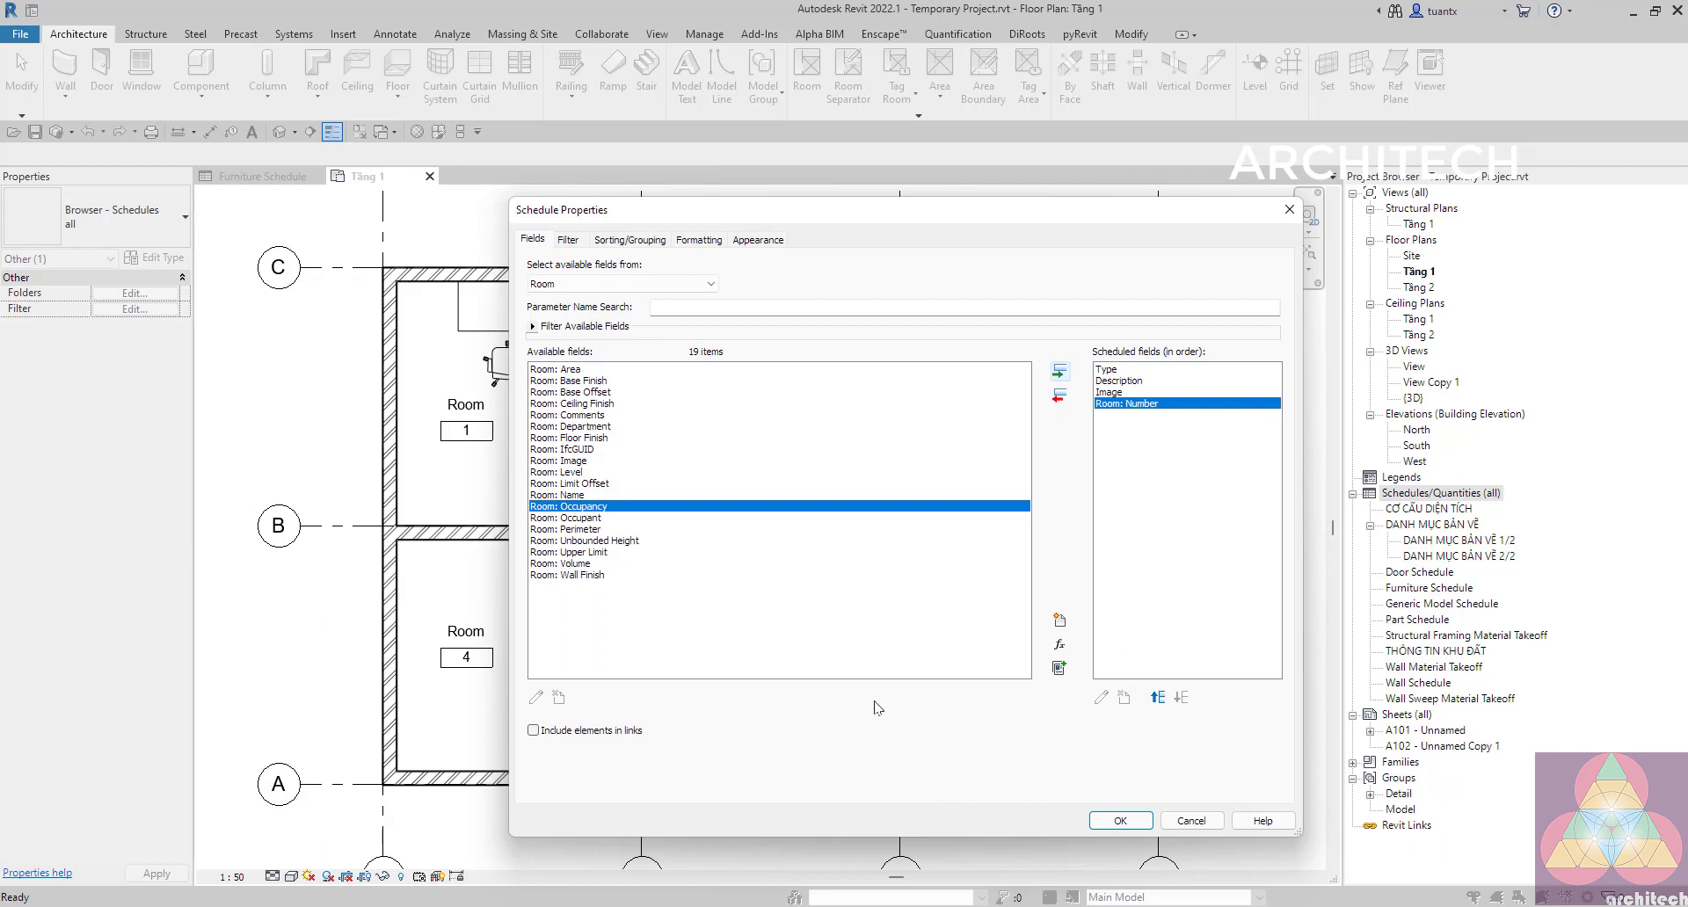
Sort the schedule ascending by Room: Number and open the finished schedule.
left_click(629, 240)
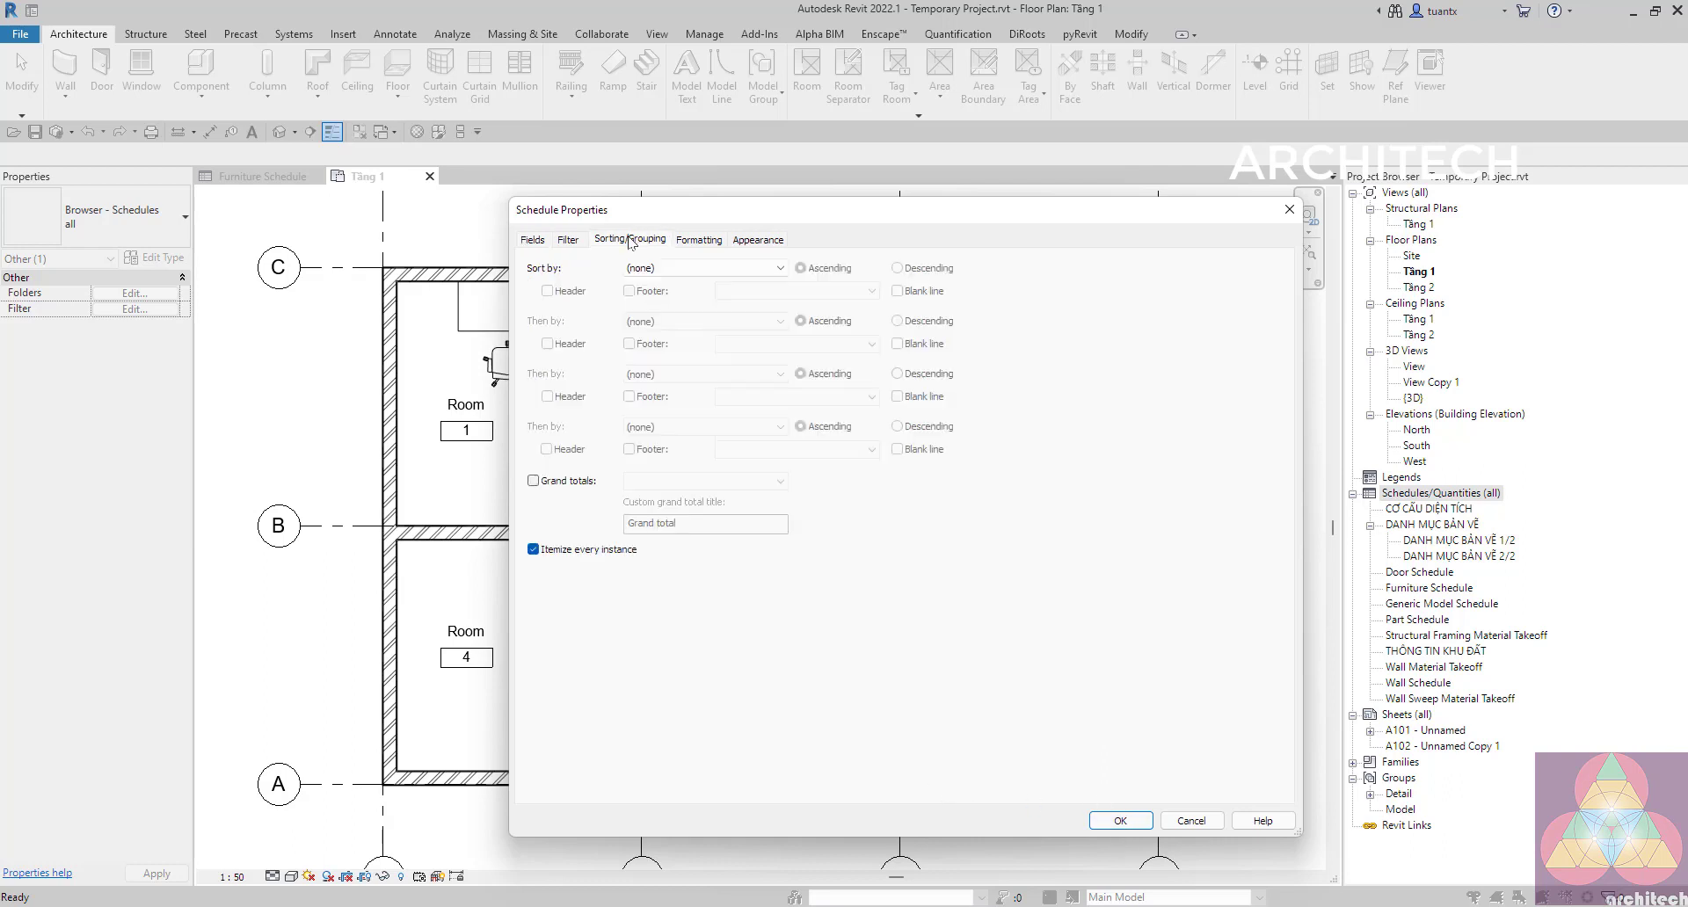
left_click(695, 268)
left_click(695, 314)
left_click(690, 268)
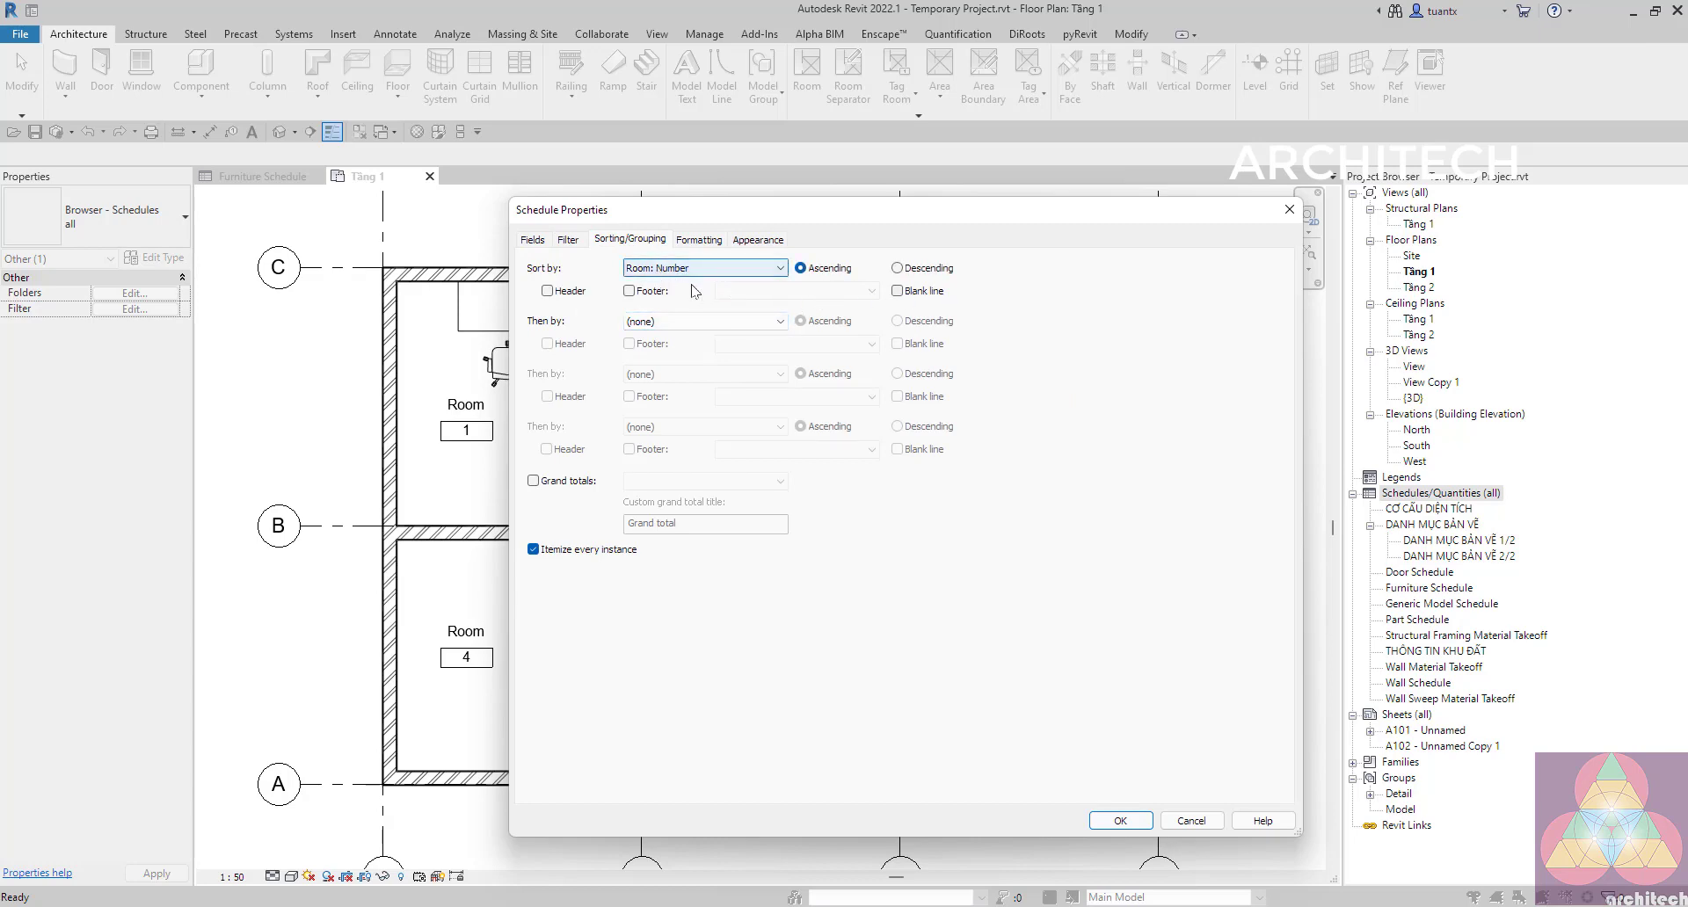
left_click(1120, 820)
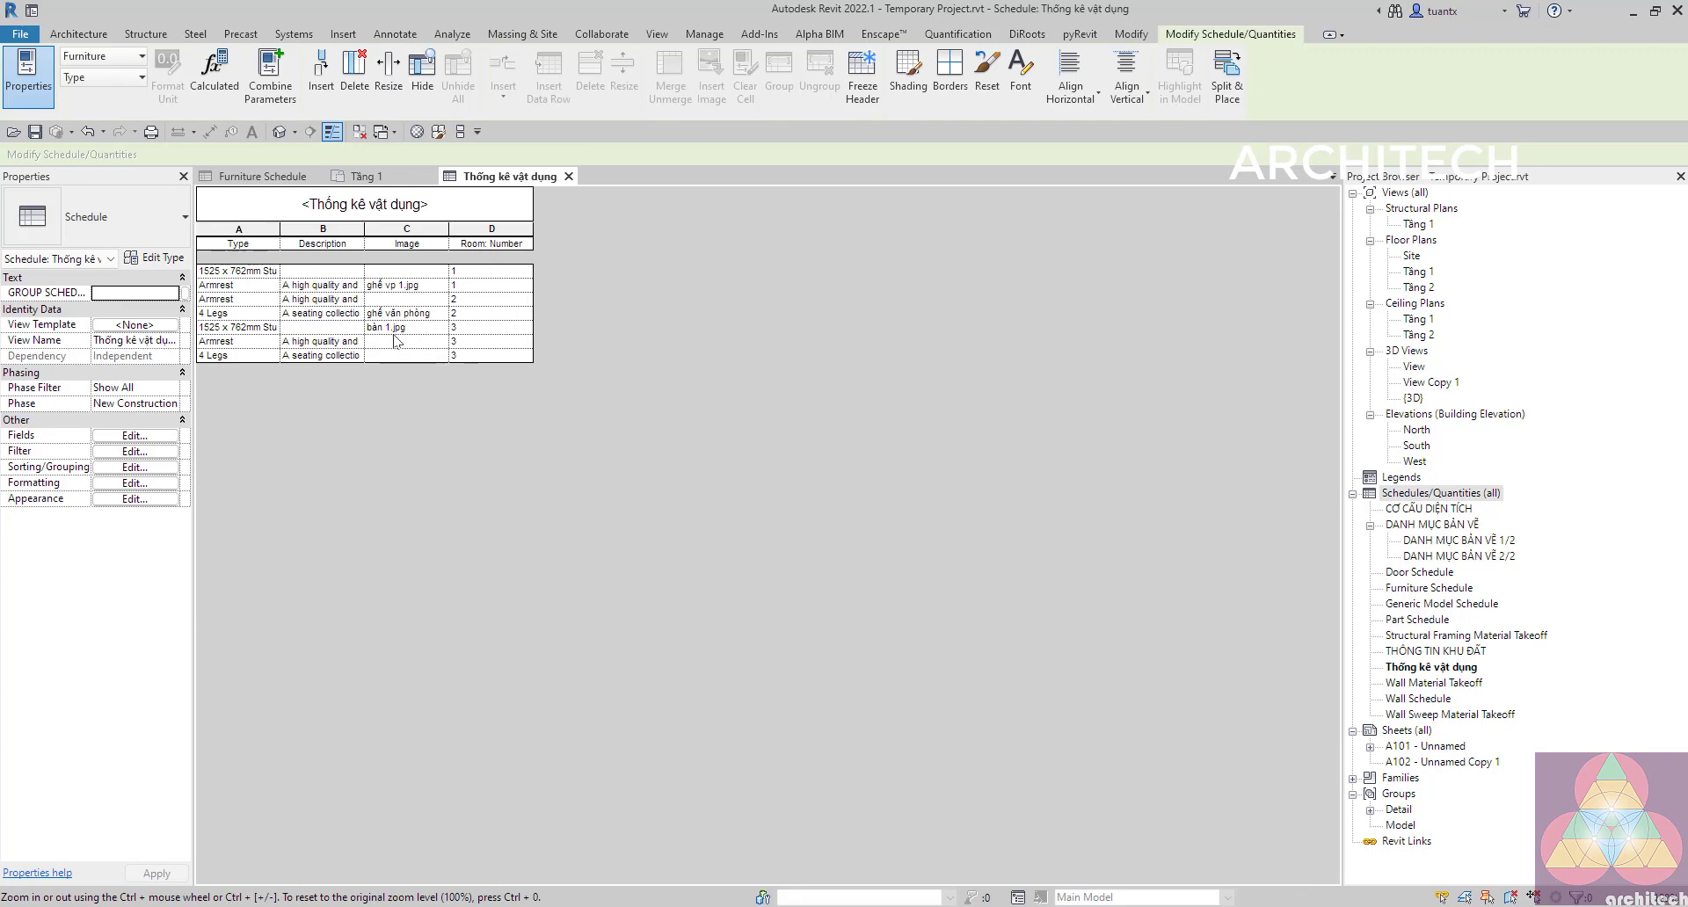
Widen the schedule's Type column to show the full type names.
scroll(367, 312, "up", 1, "ctrl")
scroll(343, 316, "up", 1, "ctrl")
scroll(321, 325, "up", 1, "ctrl")
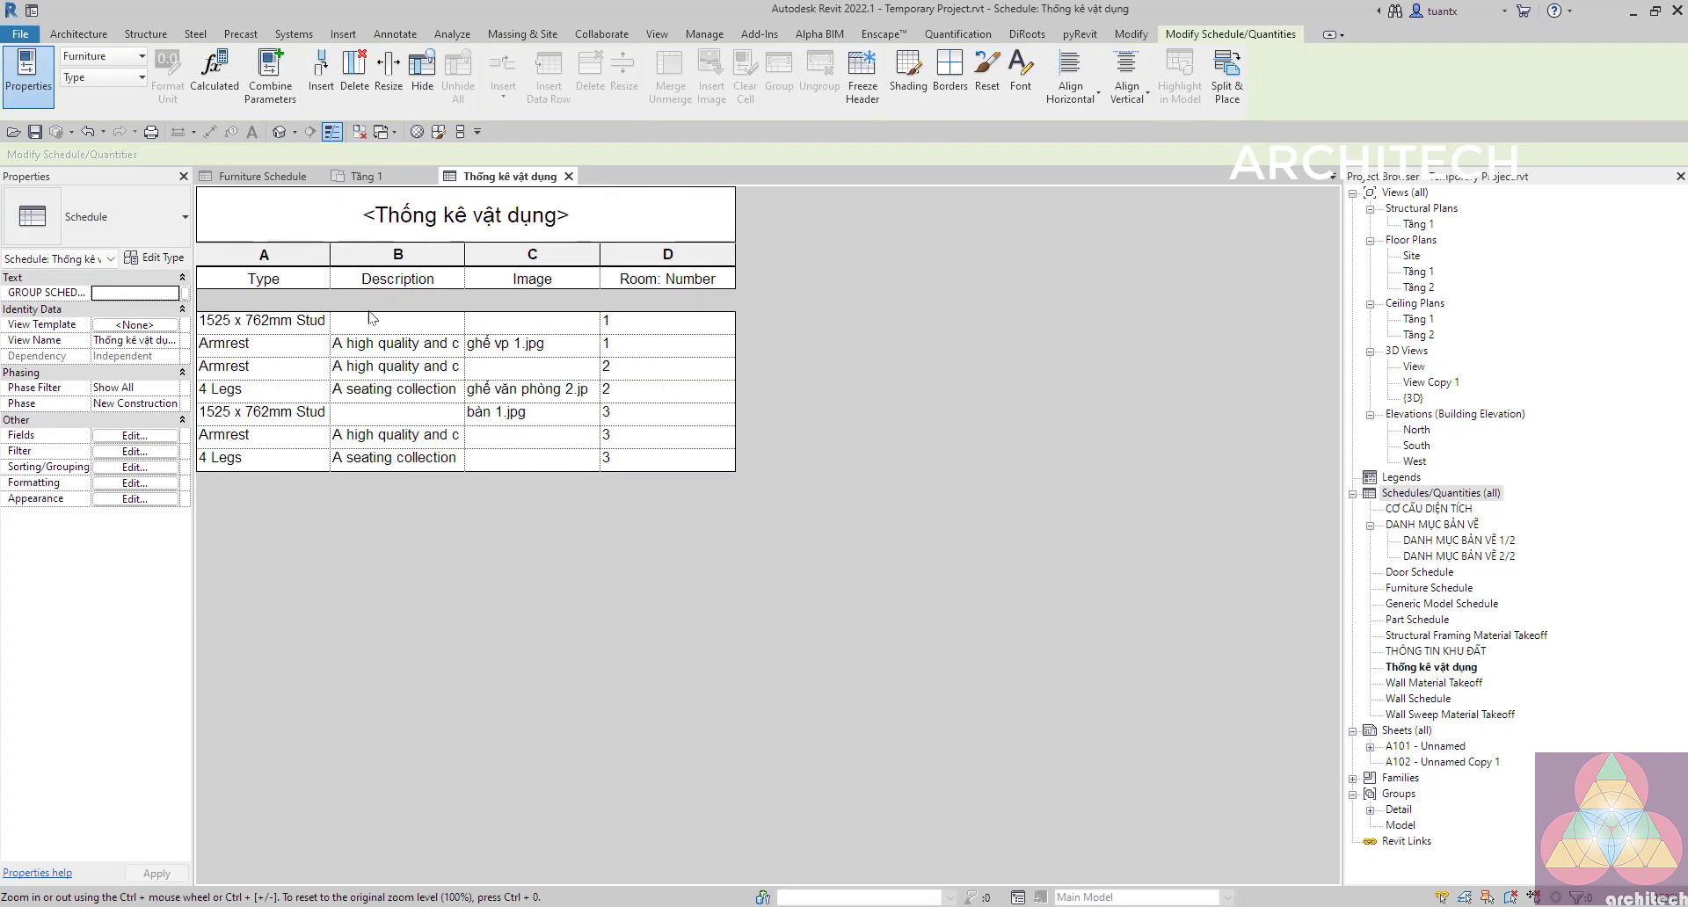
left_click_drag(332, 260, 404, 260)
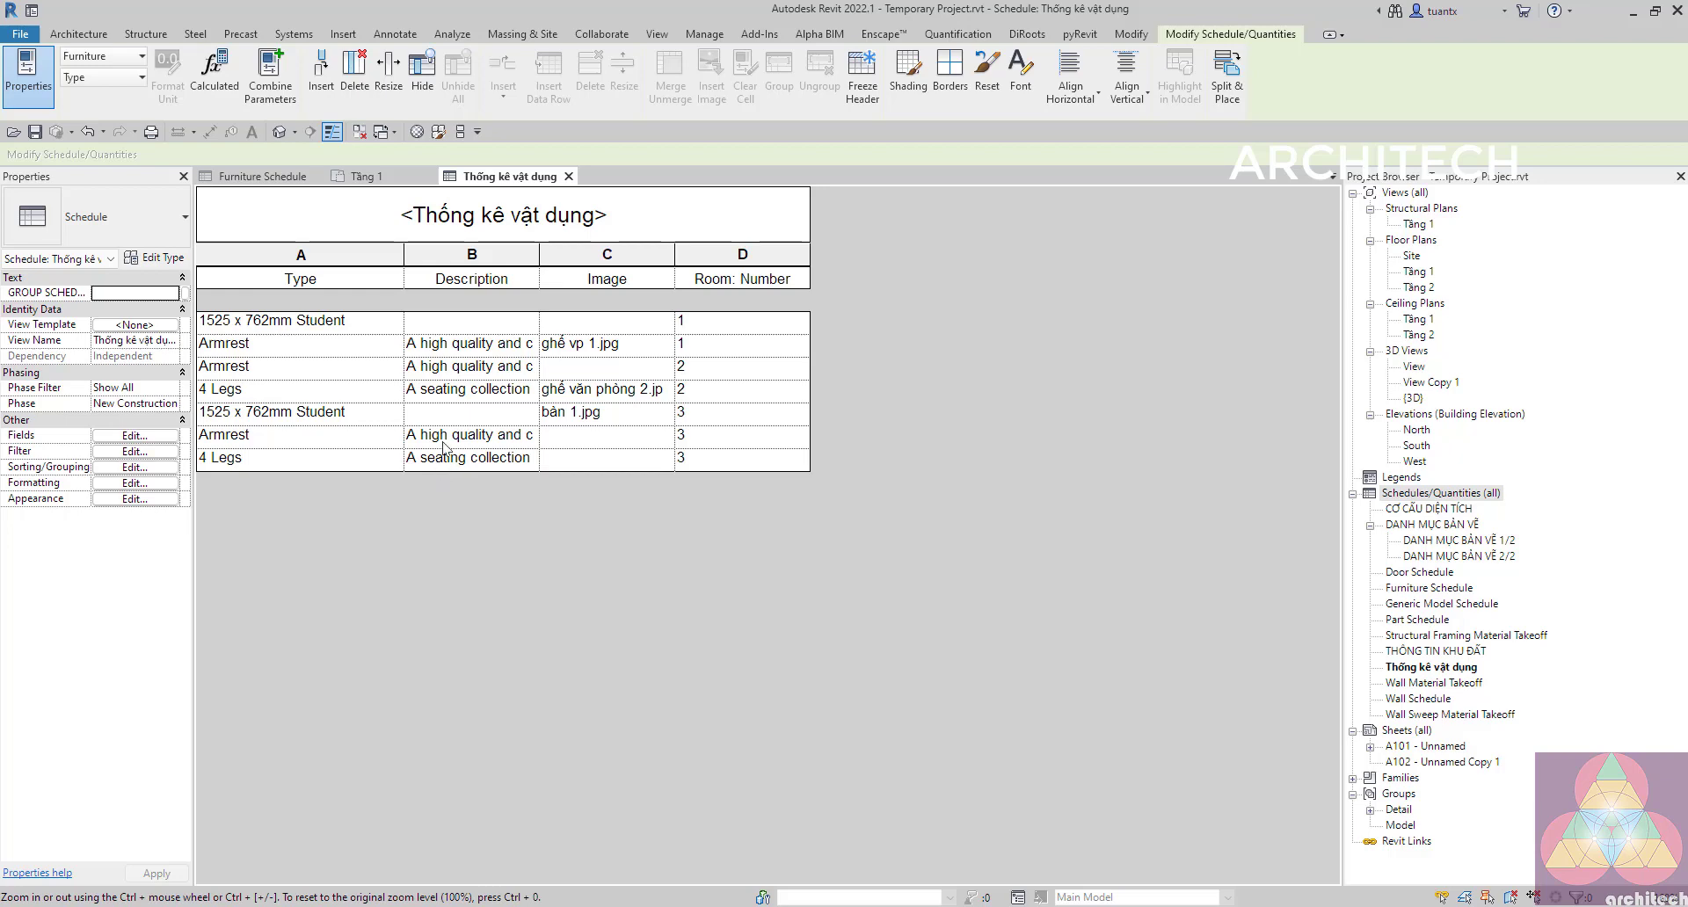
Fill missing images: ghế vp 1.jpg for Armrest, ghế văn phòng 2.jpg for 4 Legs, bàn 1.jpg for the desk.
left_click(663, 442)
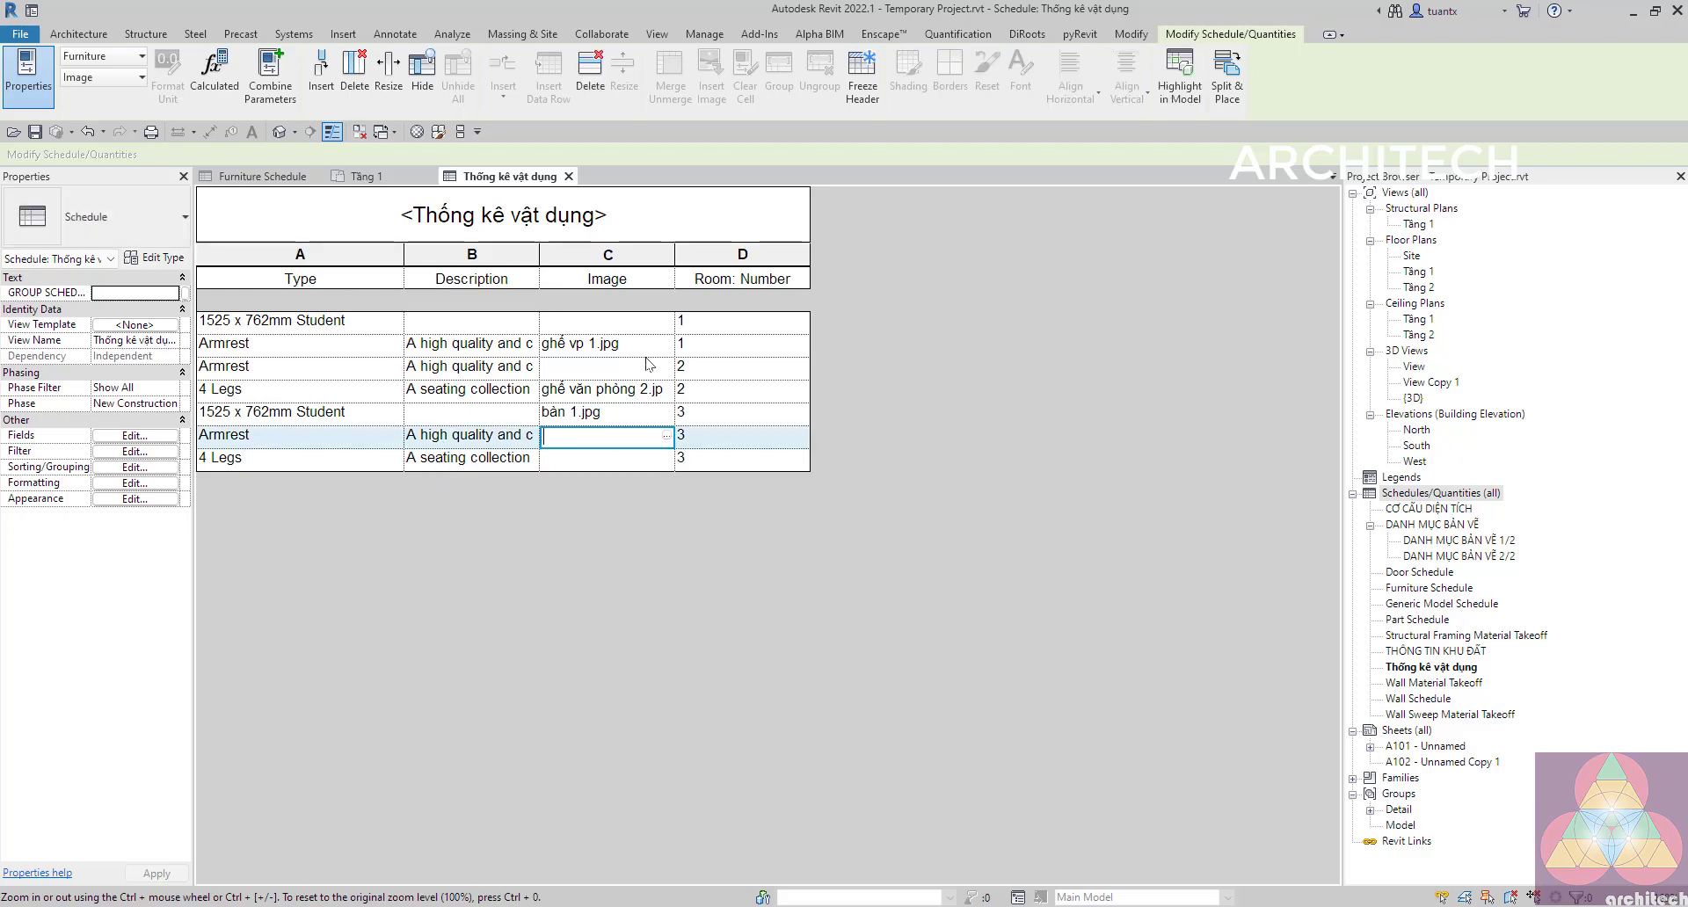
left_click(668, 436)
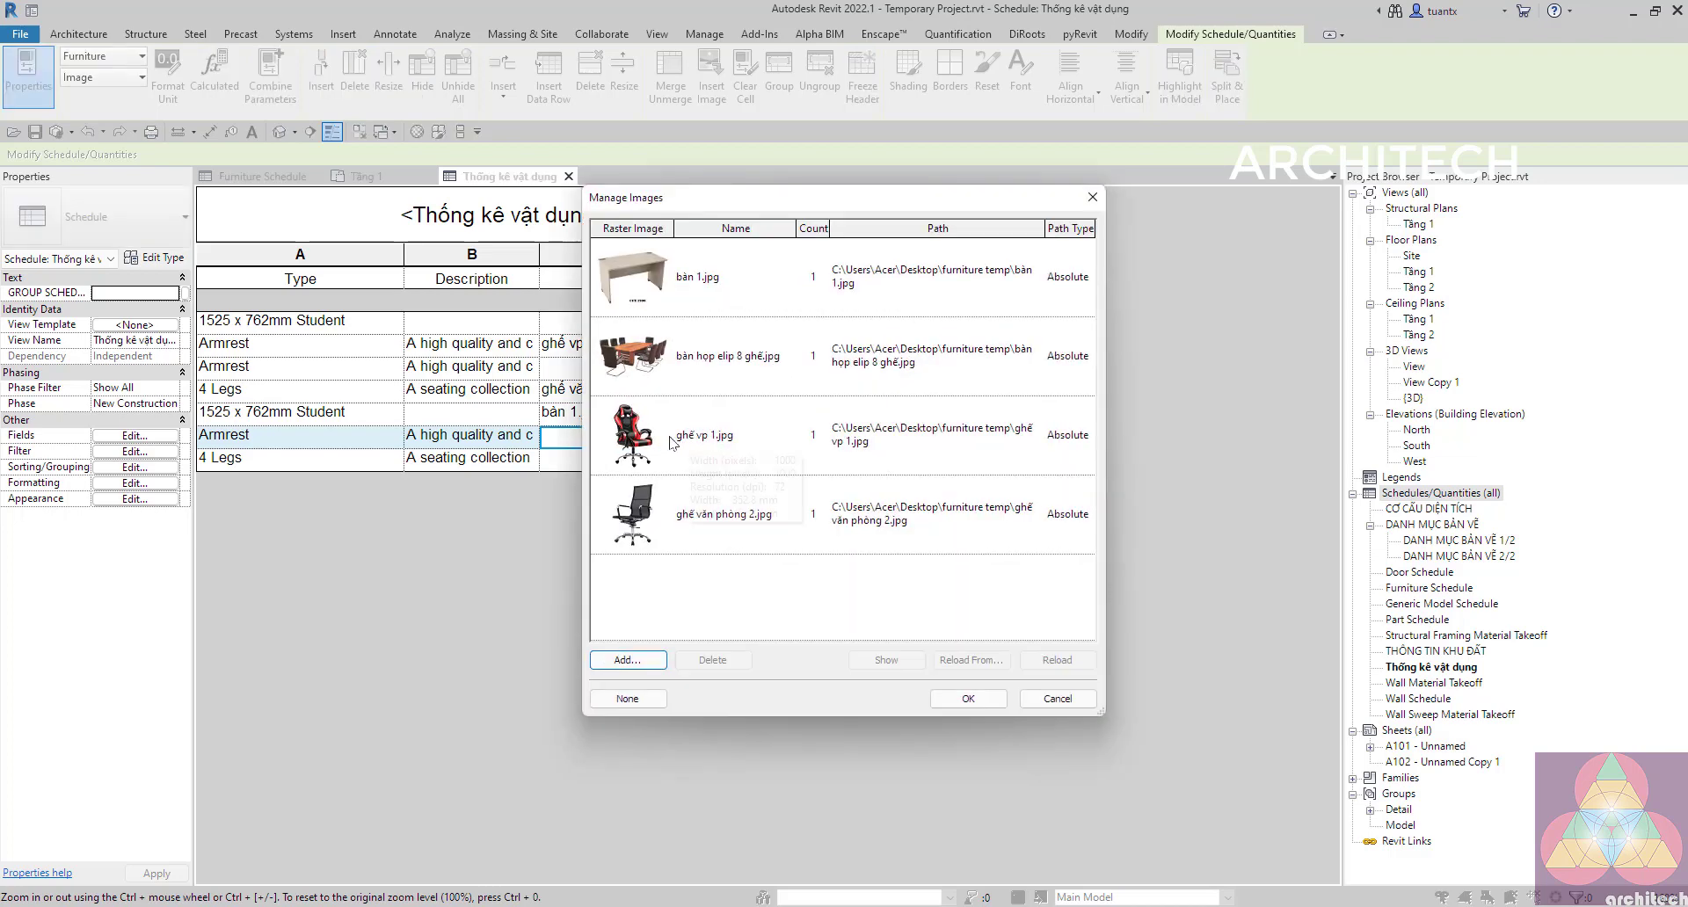
left_click_drag(800, 207, 1080, 233)
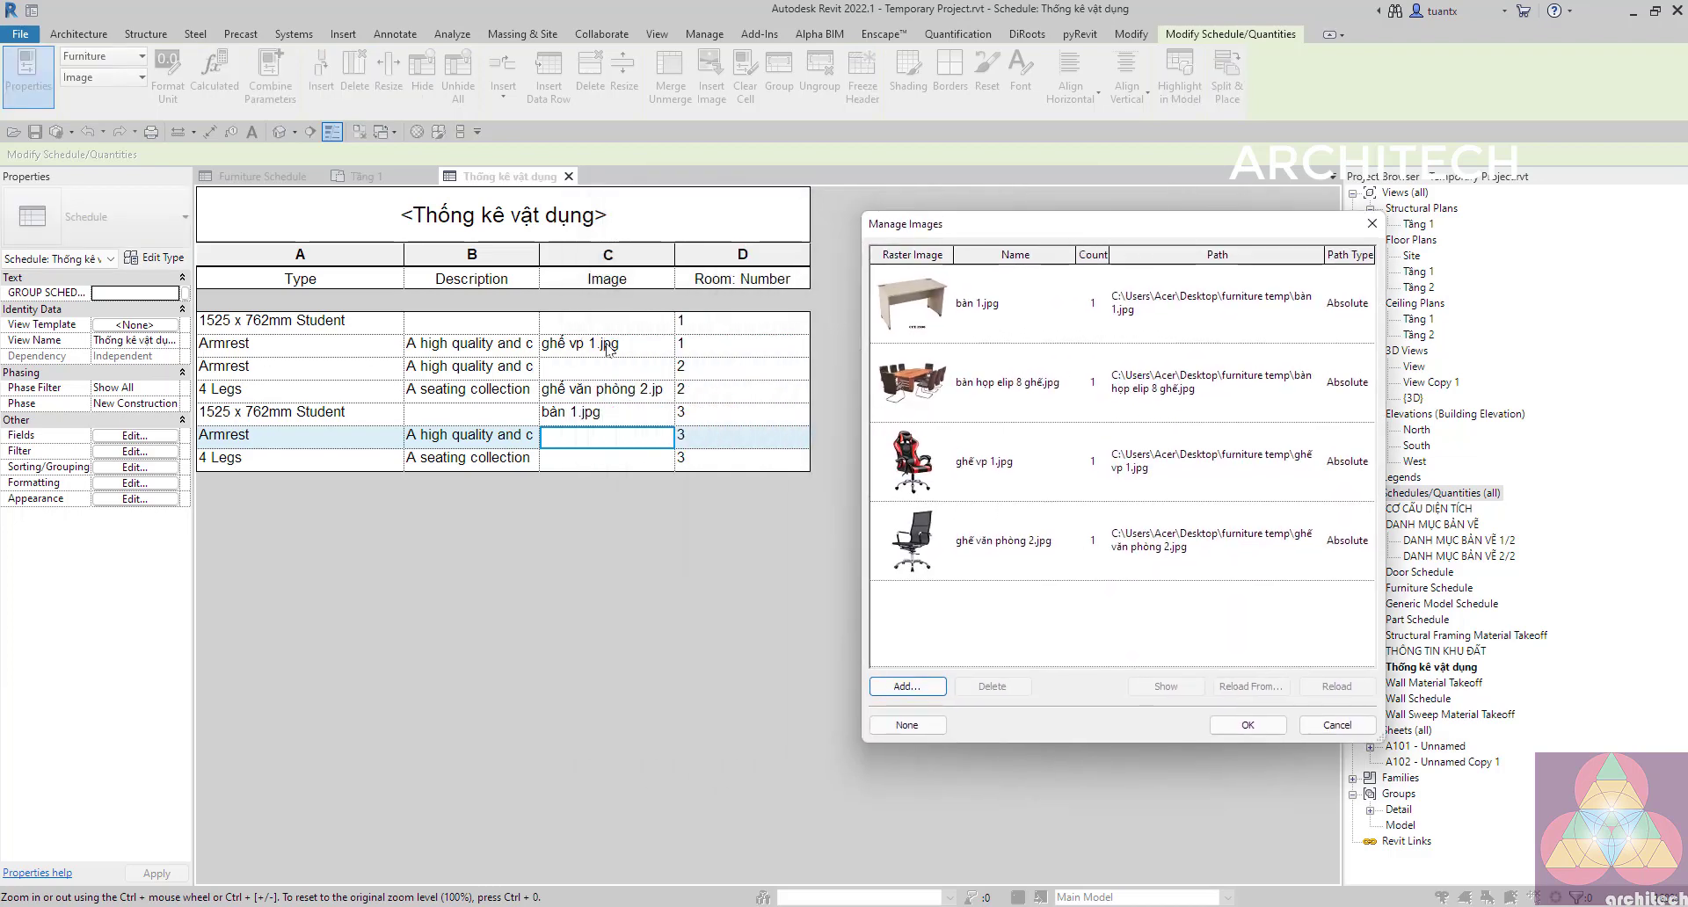
left_click(1047, 484)
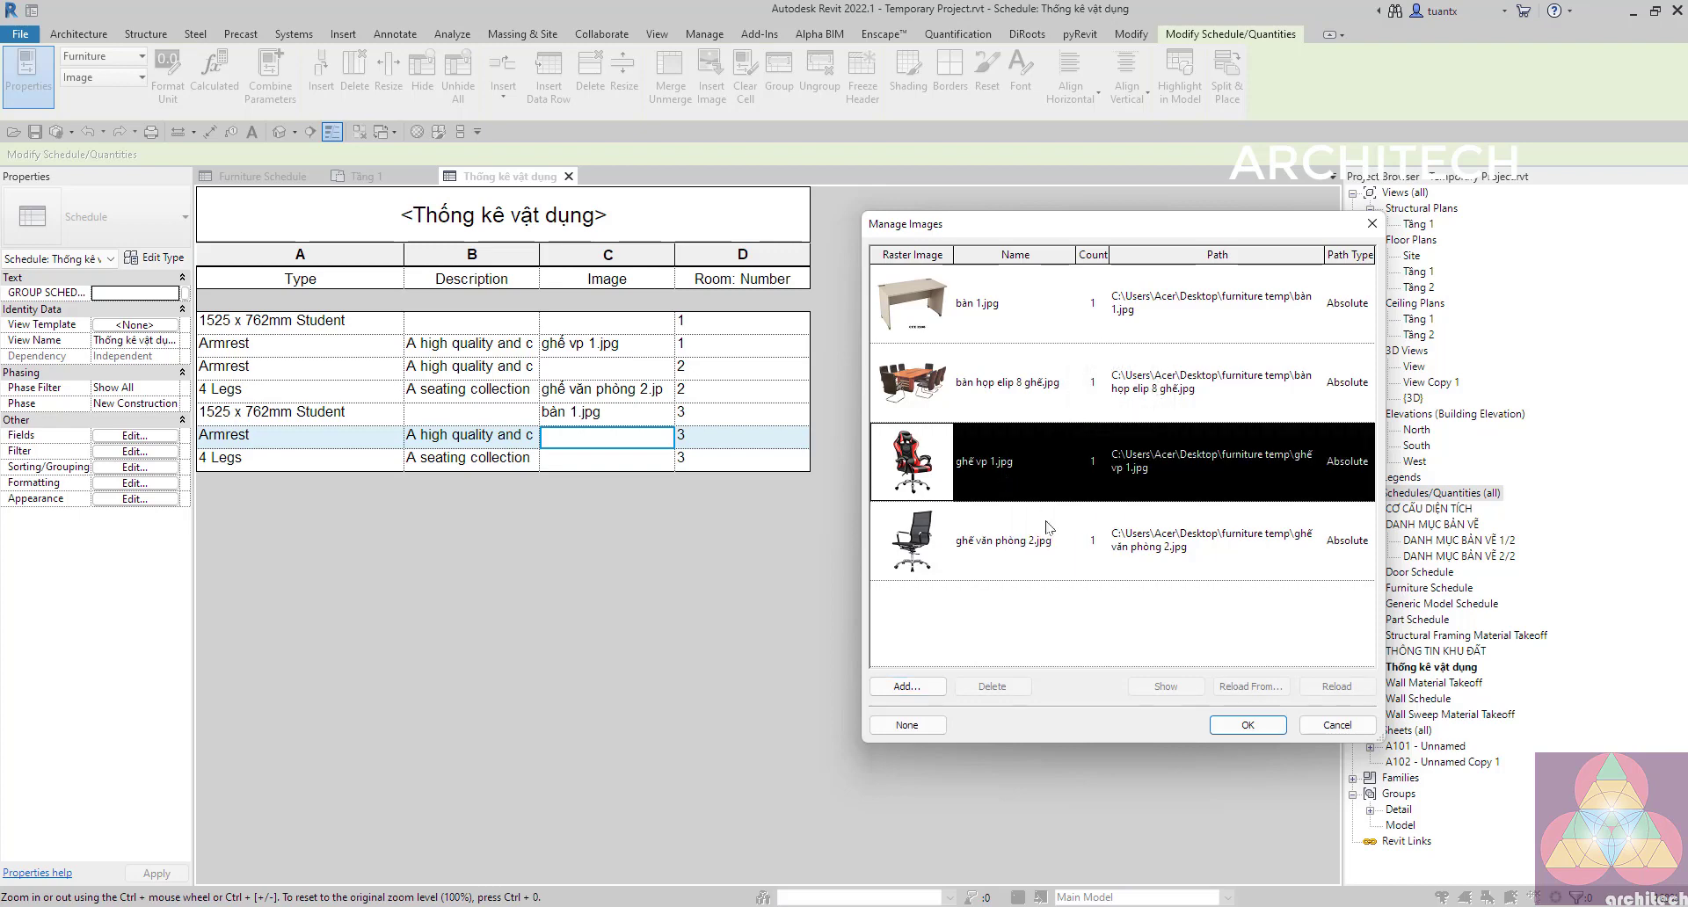
left_click(1235, 726)
left_click(592, 461)
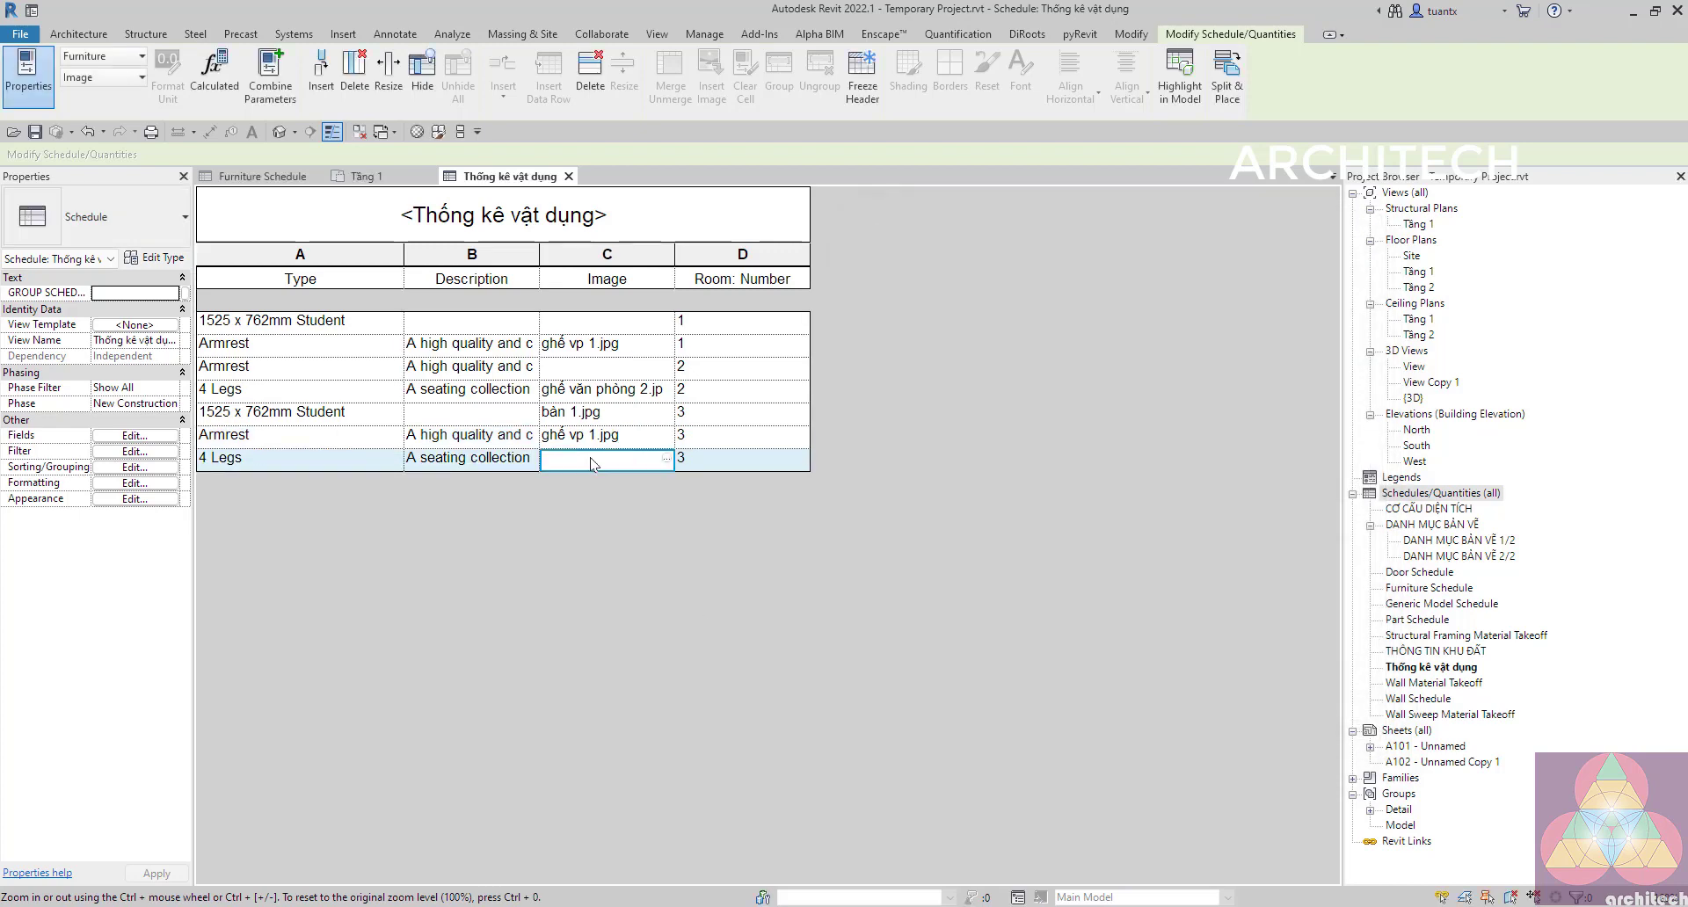
left_click(666, 463)
left_click(992, 540)
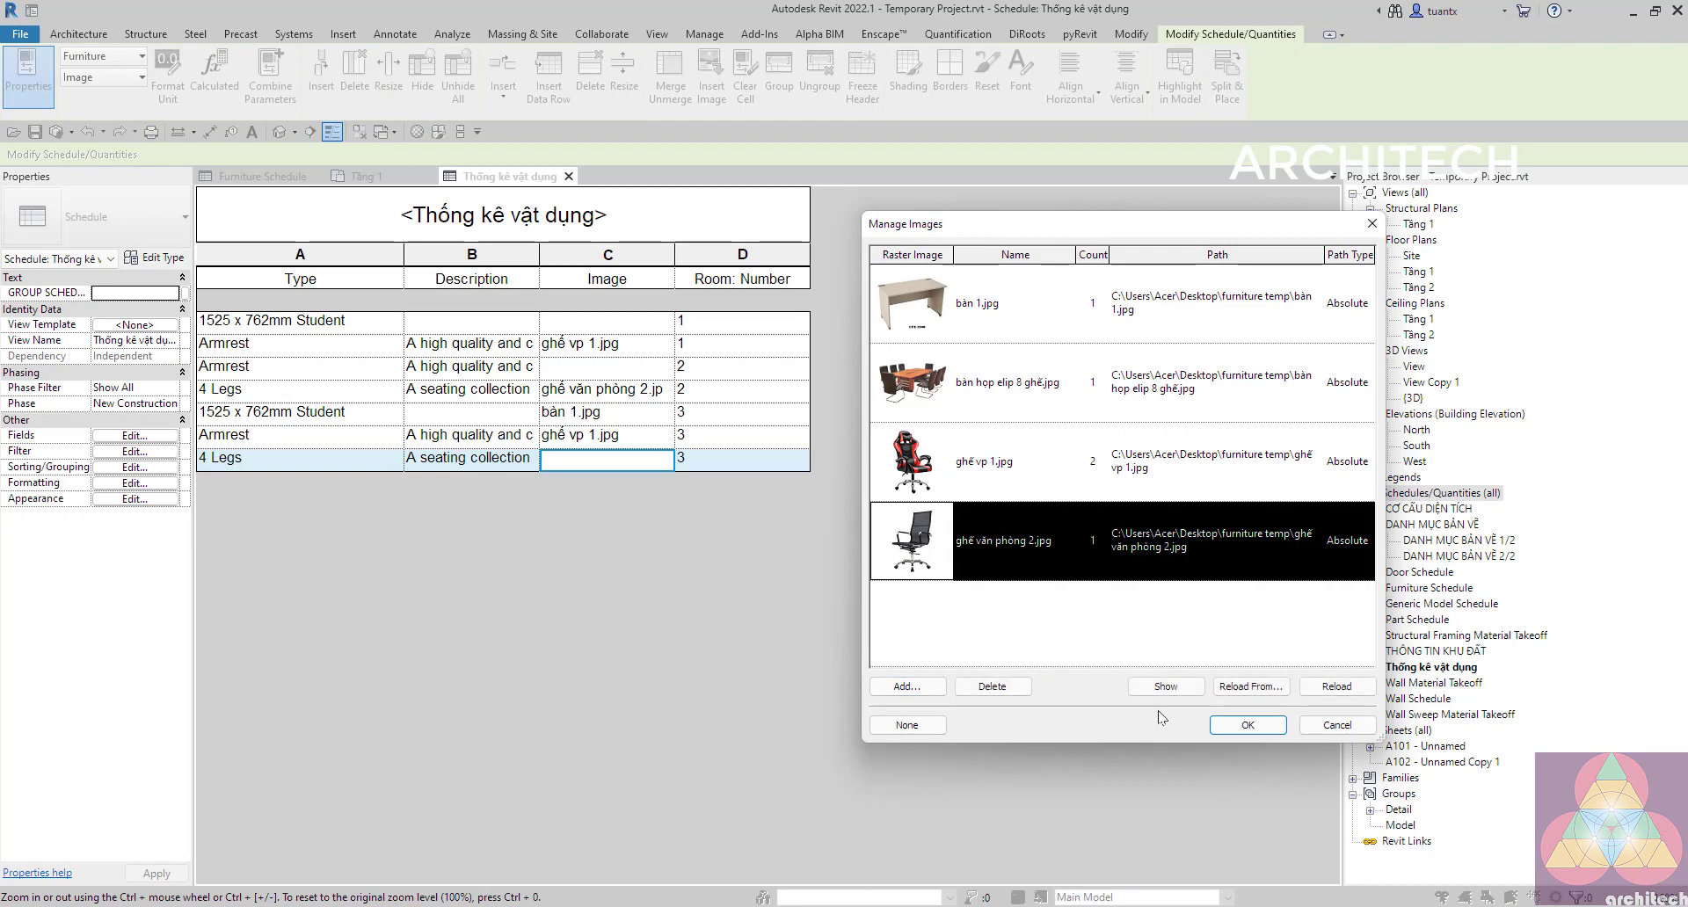
left_click(1248, 724)
left_click(579, 322)
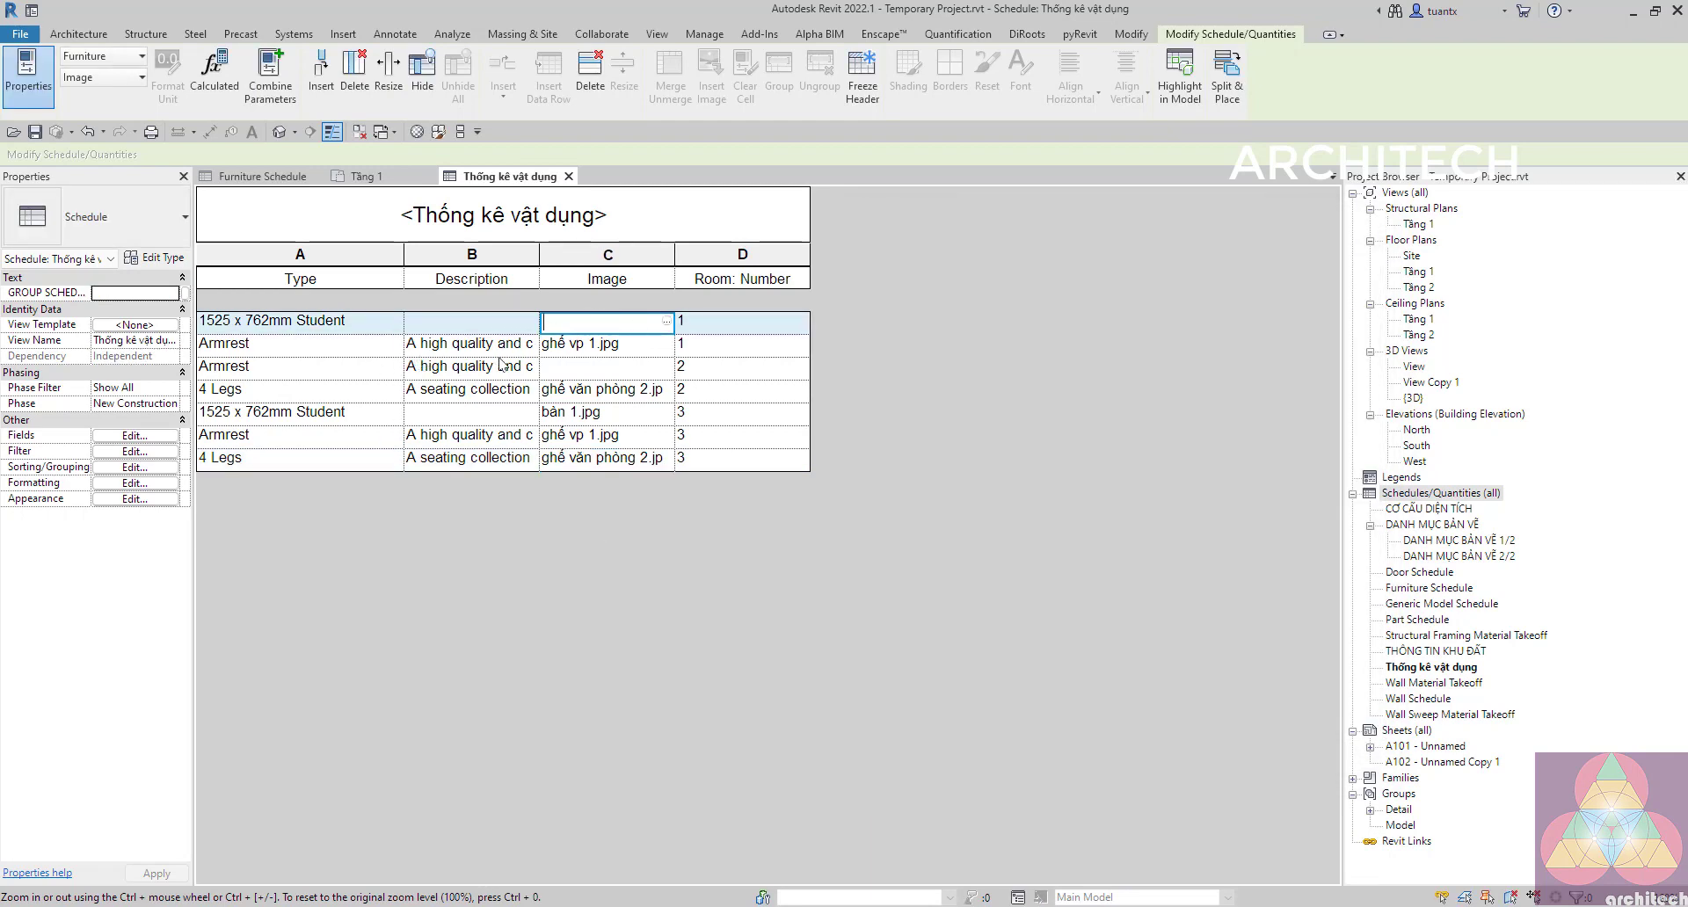
left_click(667, 324)
left_click(987, 313)
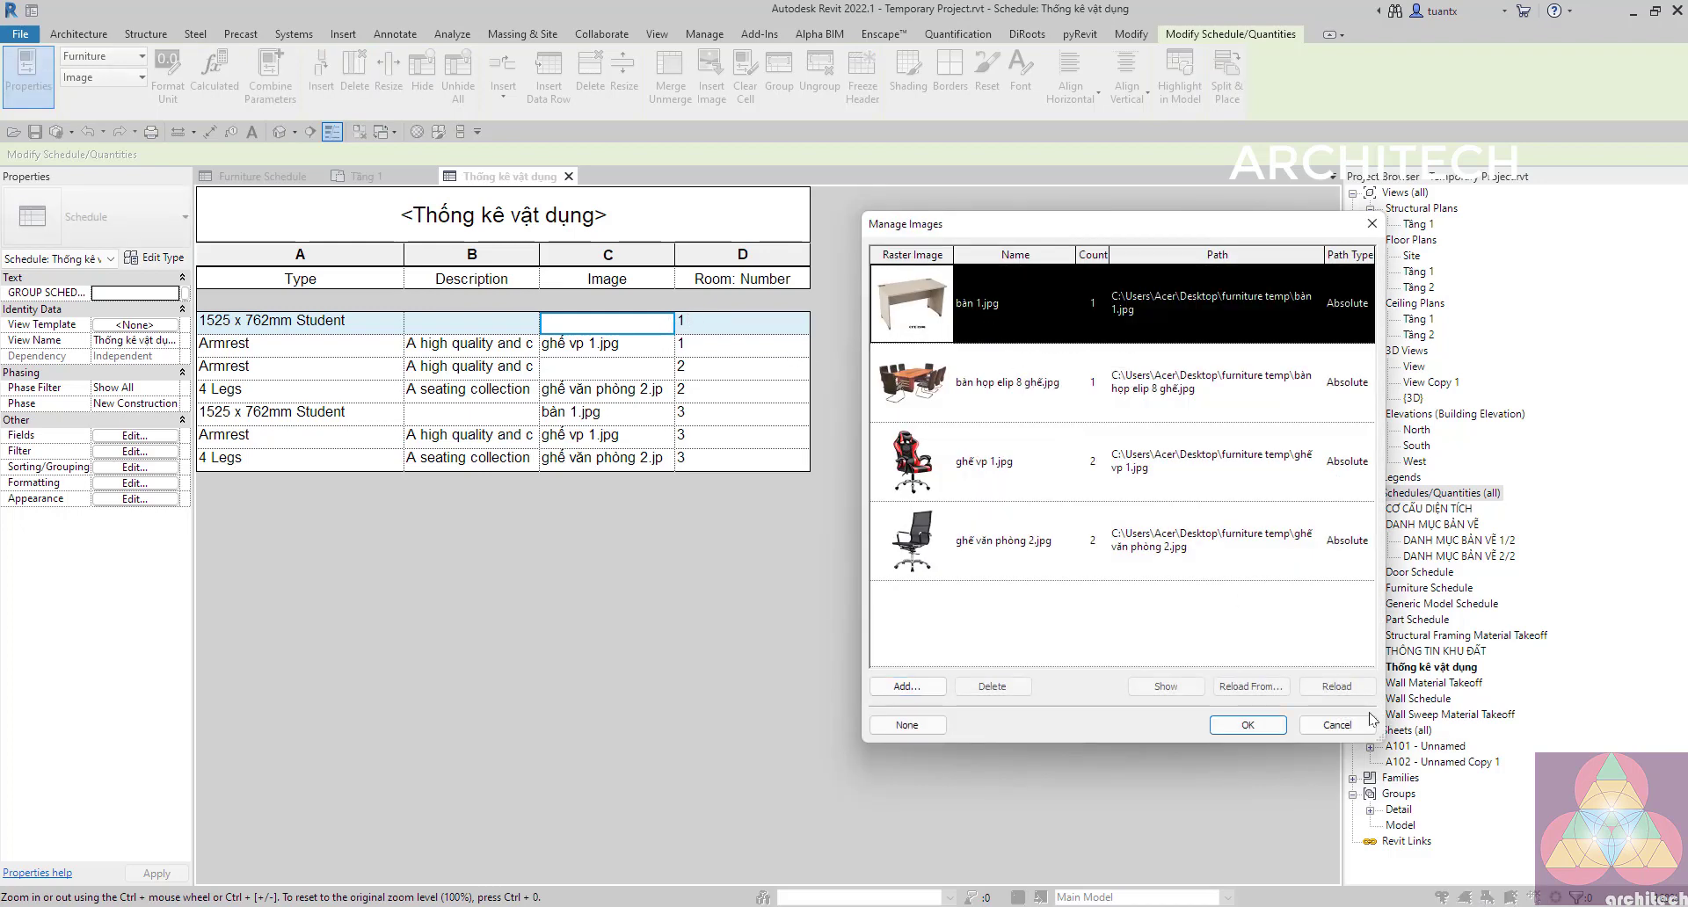
left_click(1248, 726)
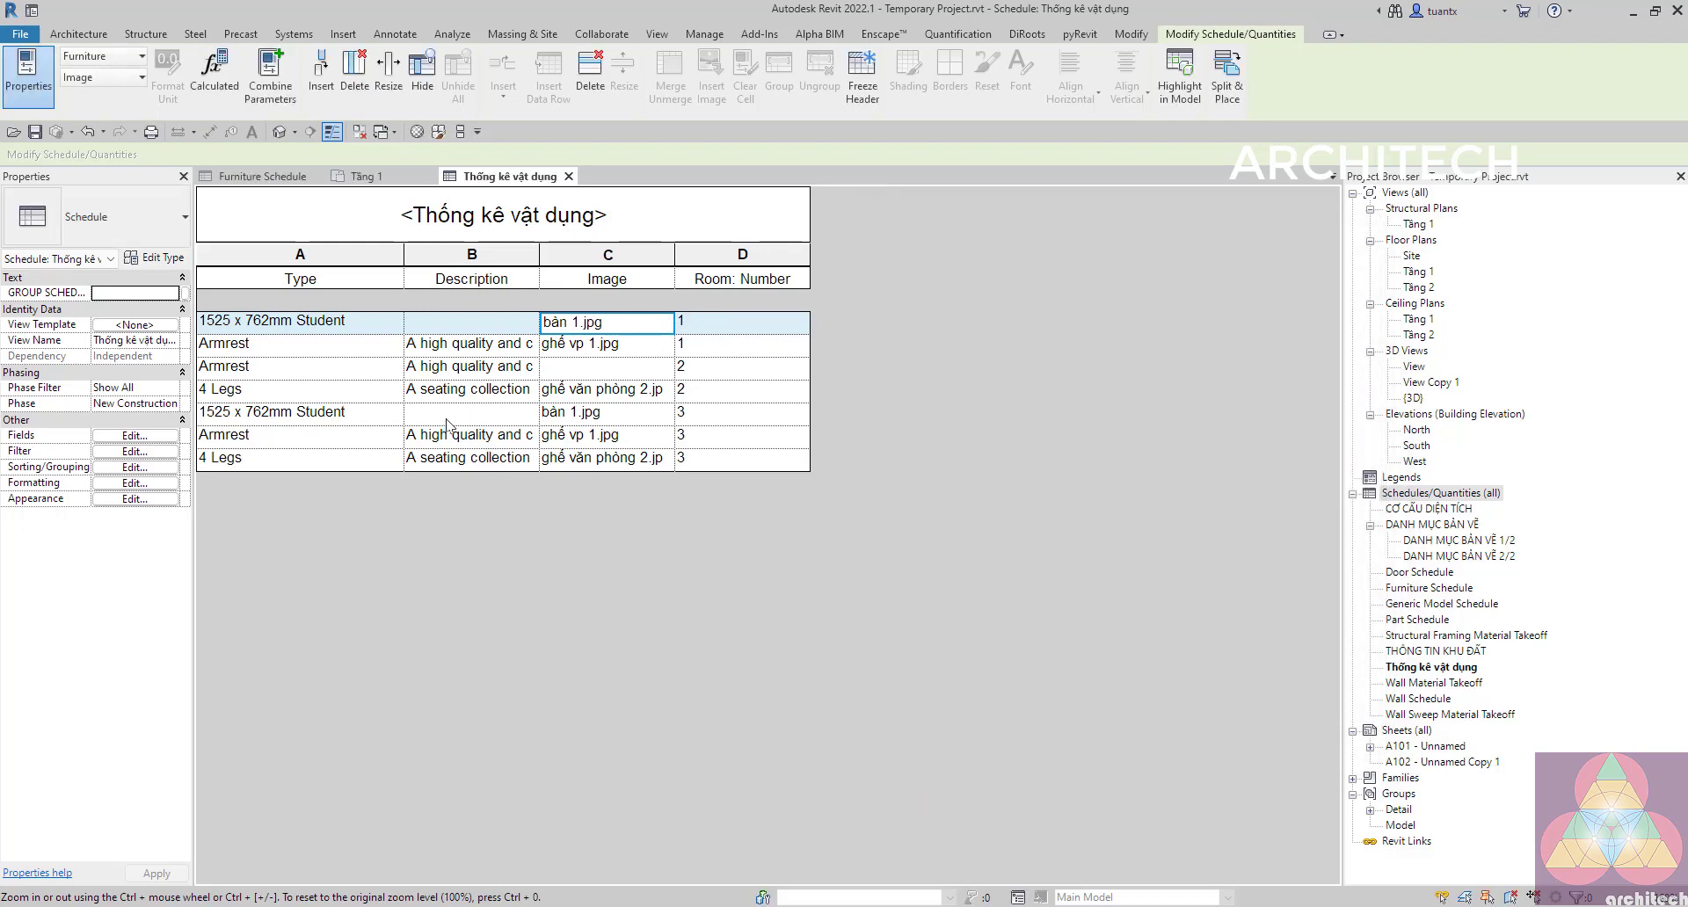
Widen the Description column, then begin a new sheet from Sheets (all).
left_click_drag(540, 254, 747, 252)
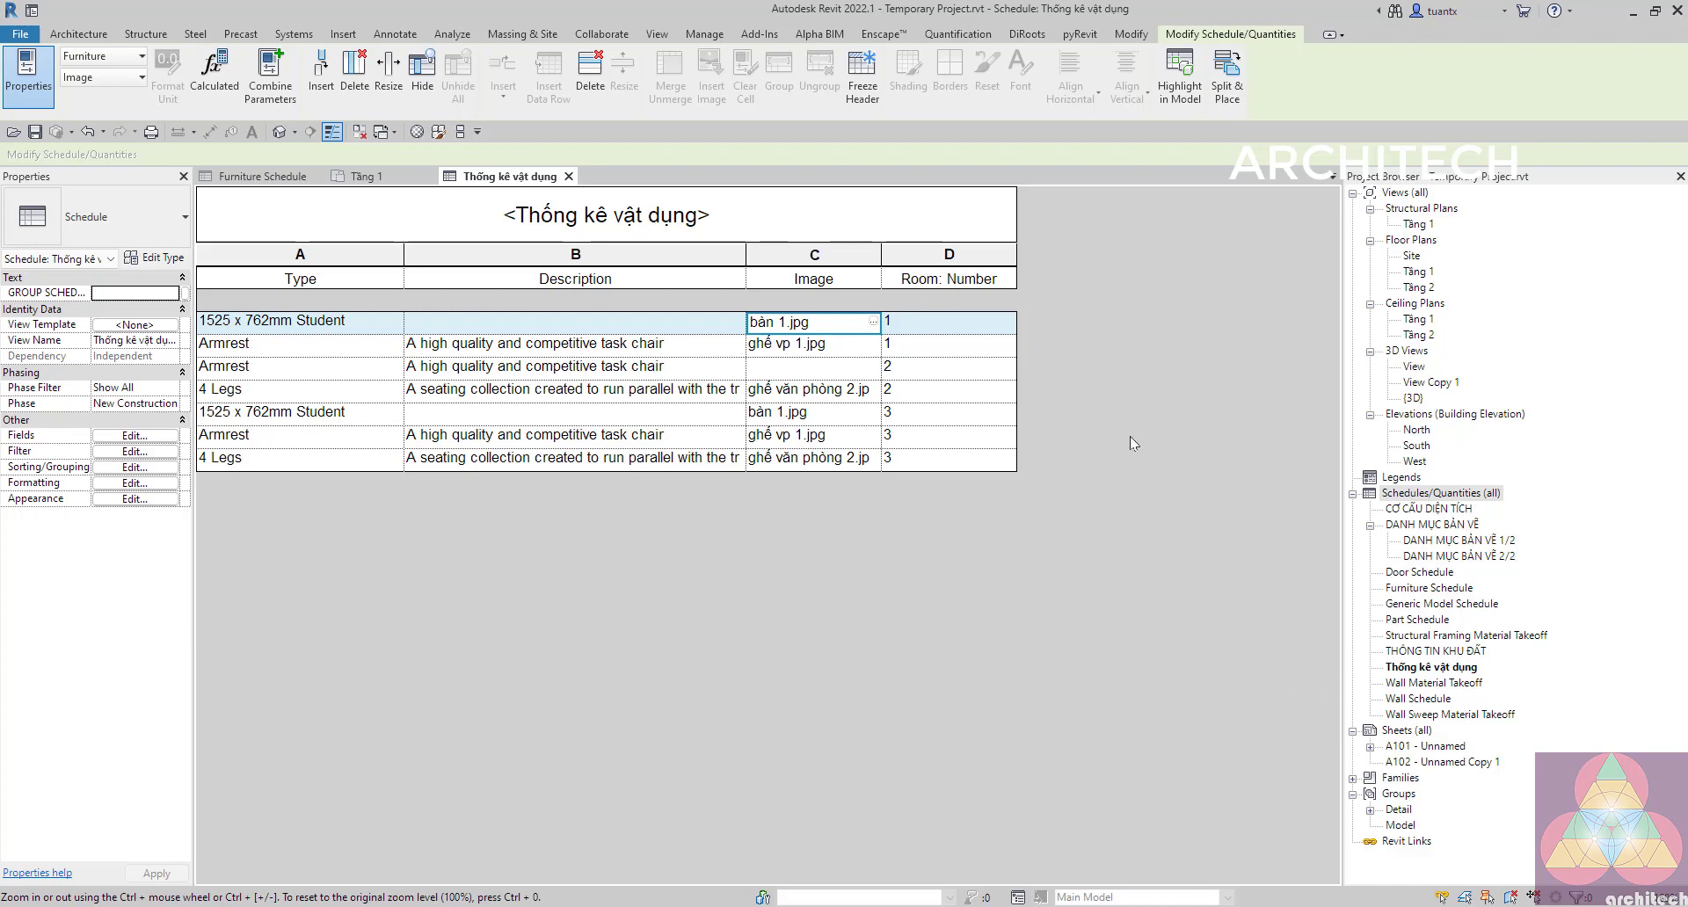
right_click(1398, 734)
left_click(1433, 749)
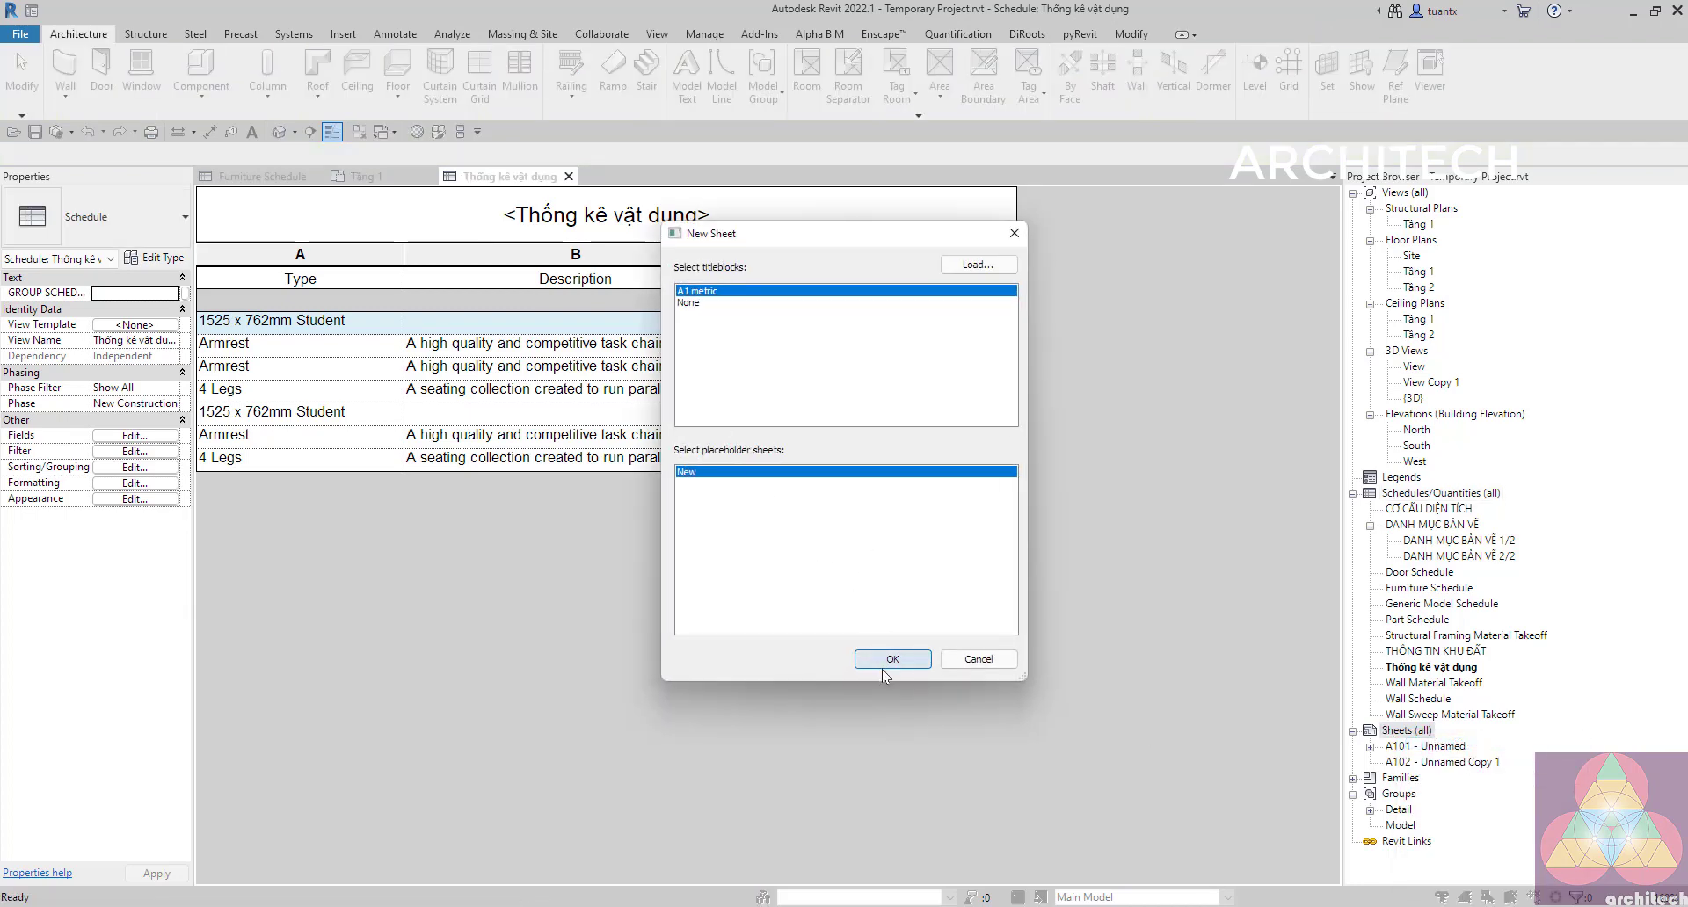
Place the Thống kê vật dụng schedule at the upper left of sheet A103.
left_click(879, 659)
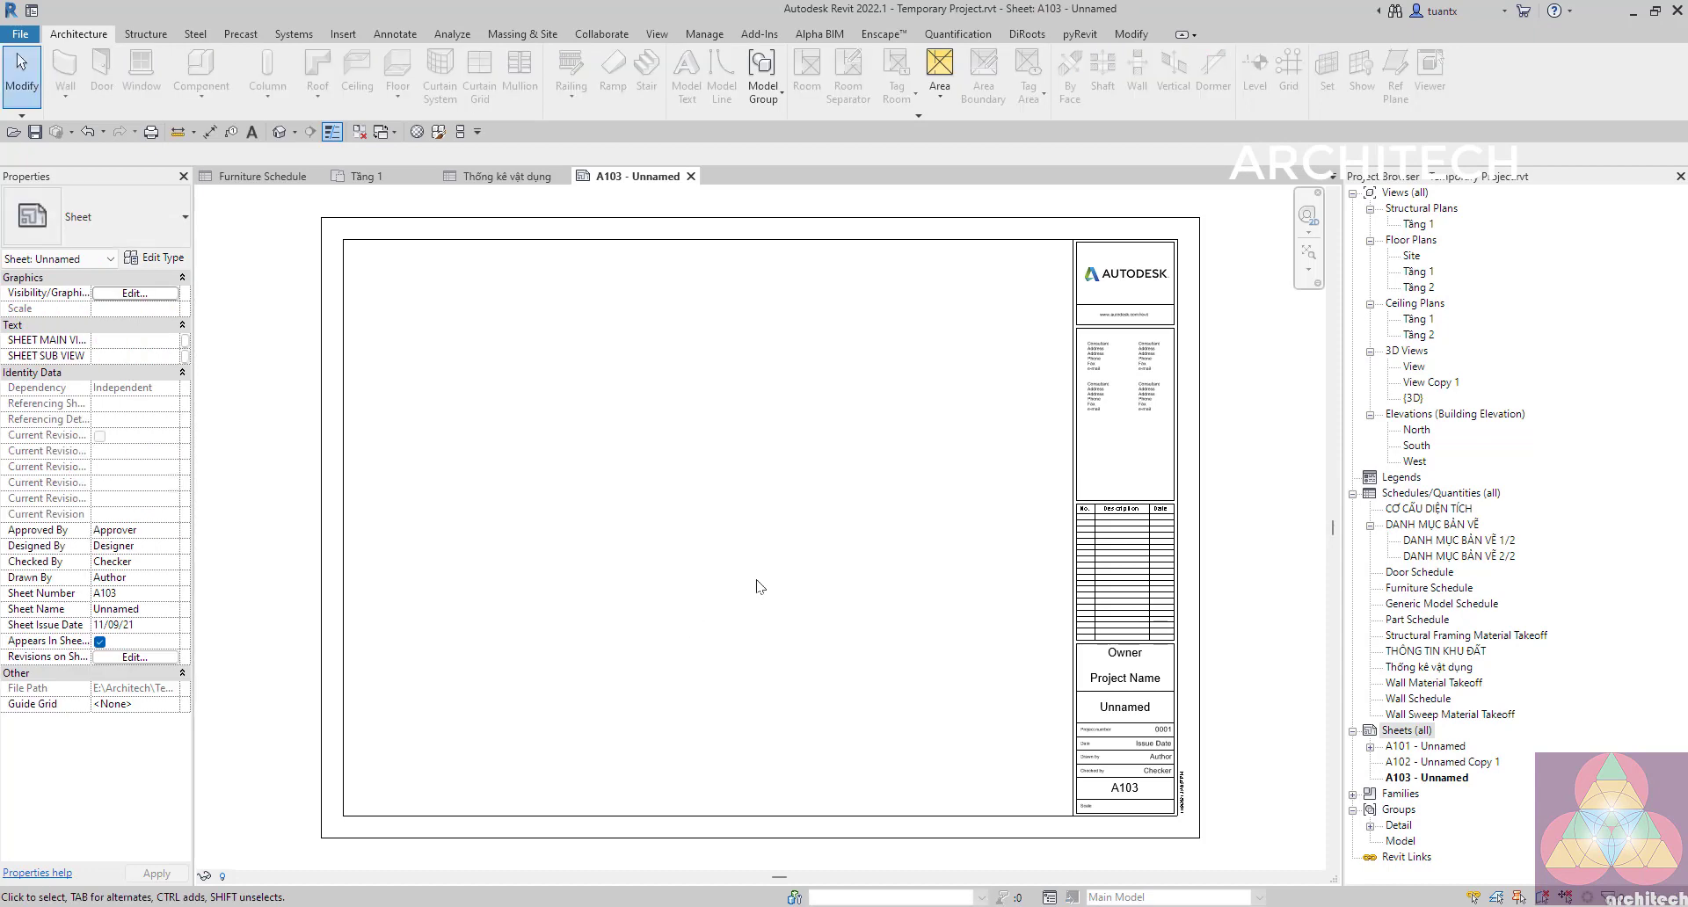
scroll(577, 554, "down", 2)
scroll(595, 524, "up", 1)
scroll(598, 519, "up", 1)
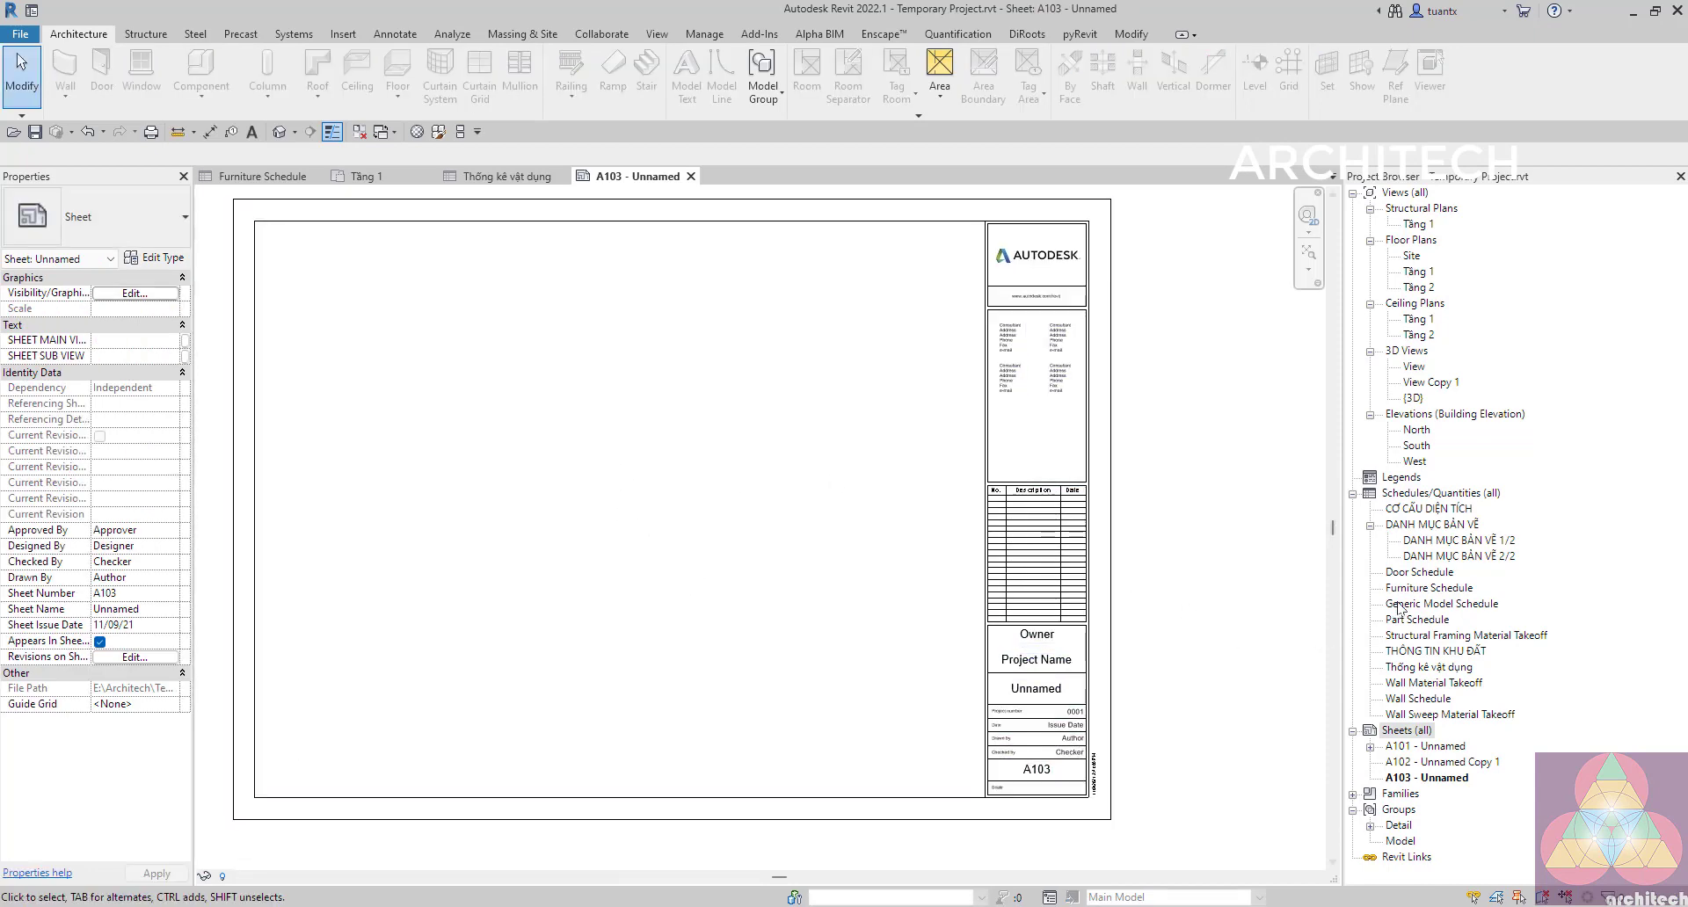
left_click(1428, 667)
left_click_drag(1428, 667, 406, 355)
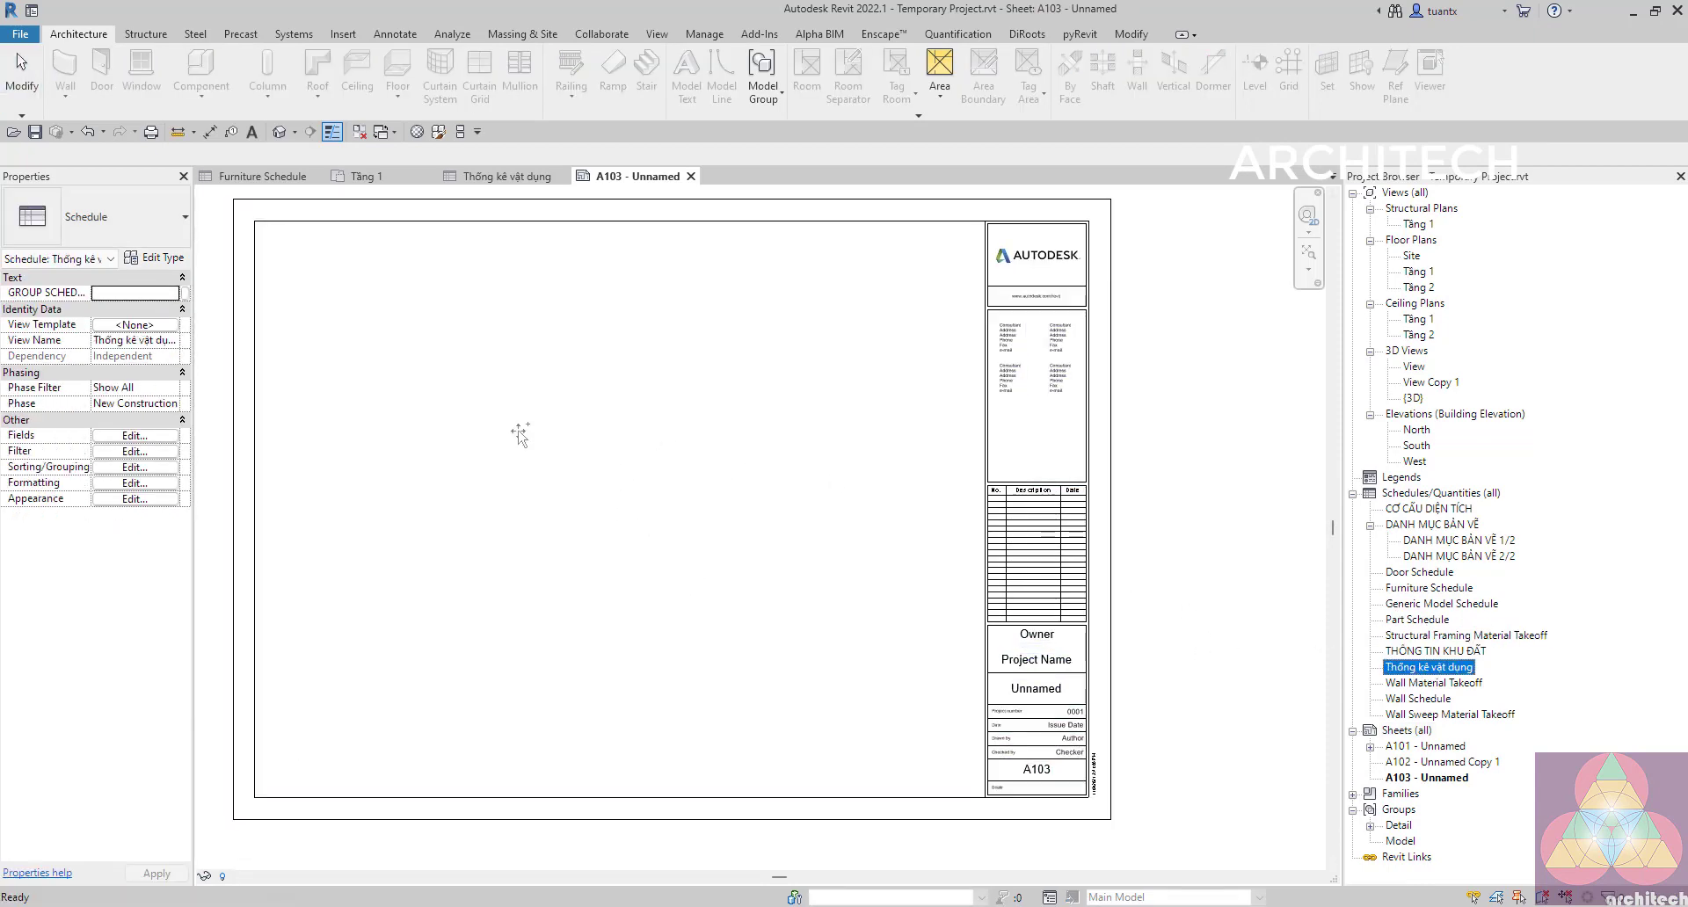
left_click(406, 356)
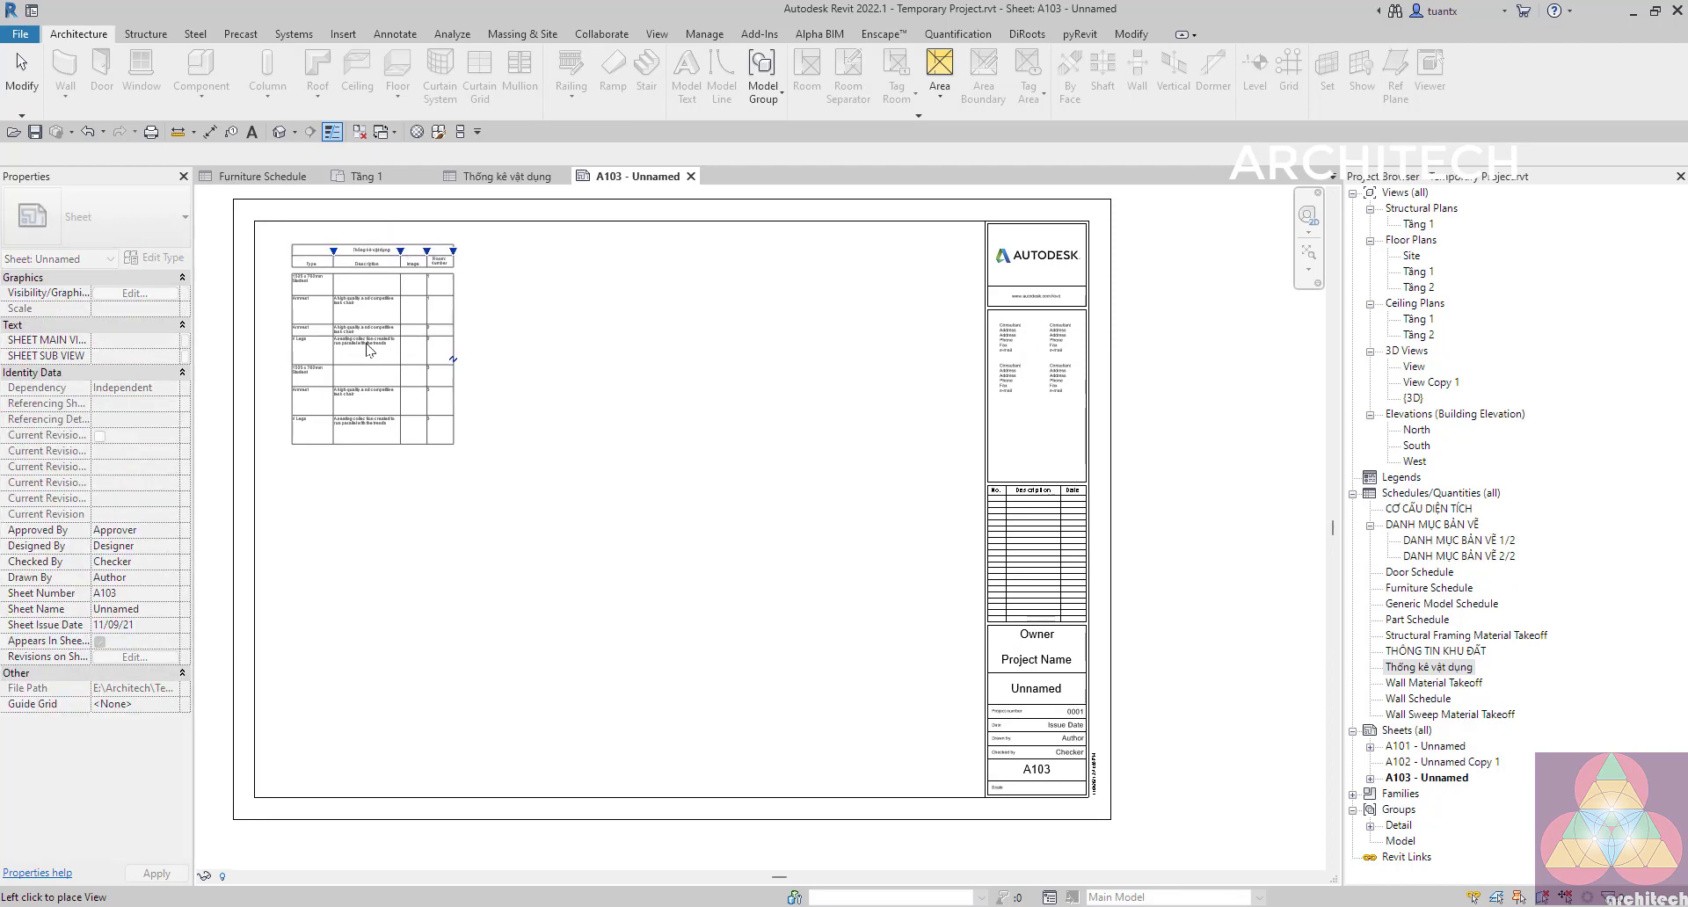
scroll(364, 312, "up", 3)
key("Escape")
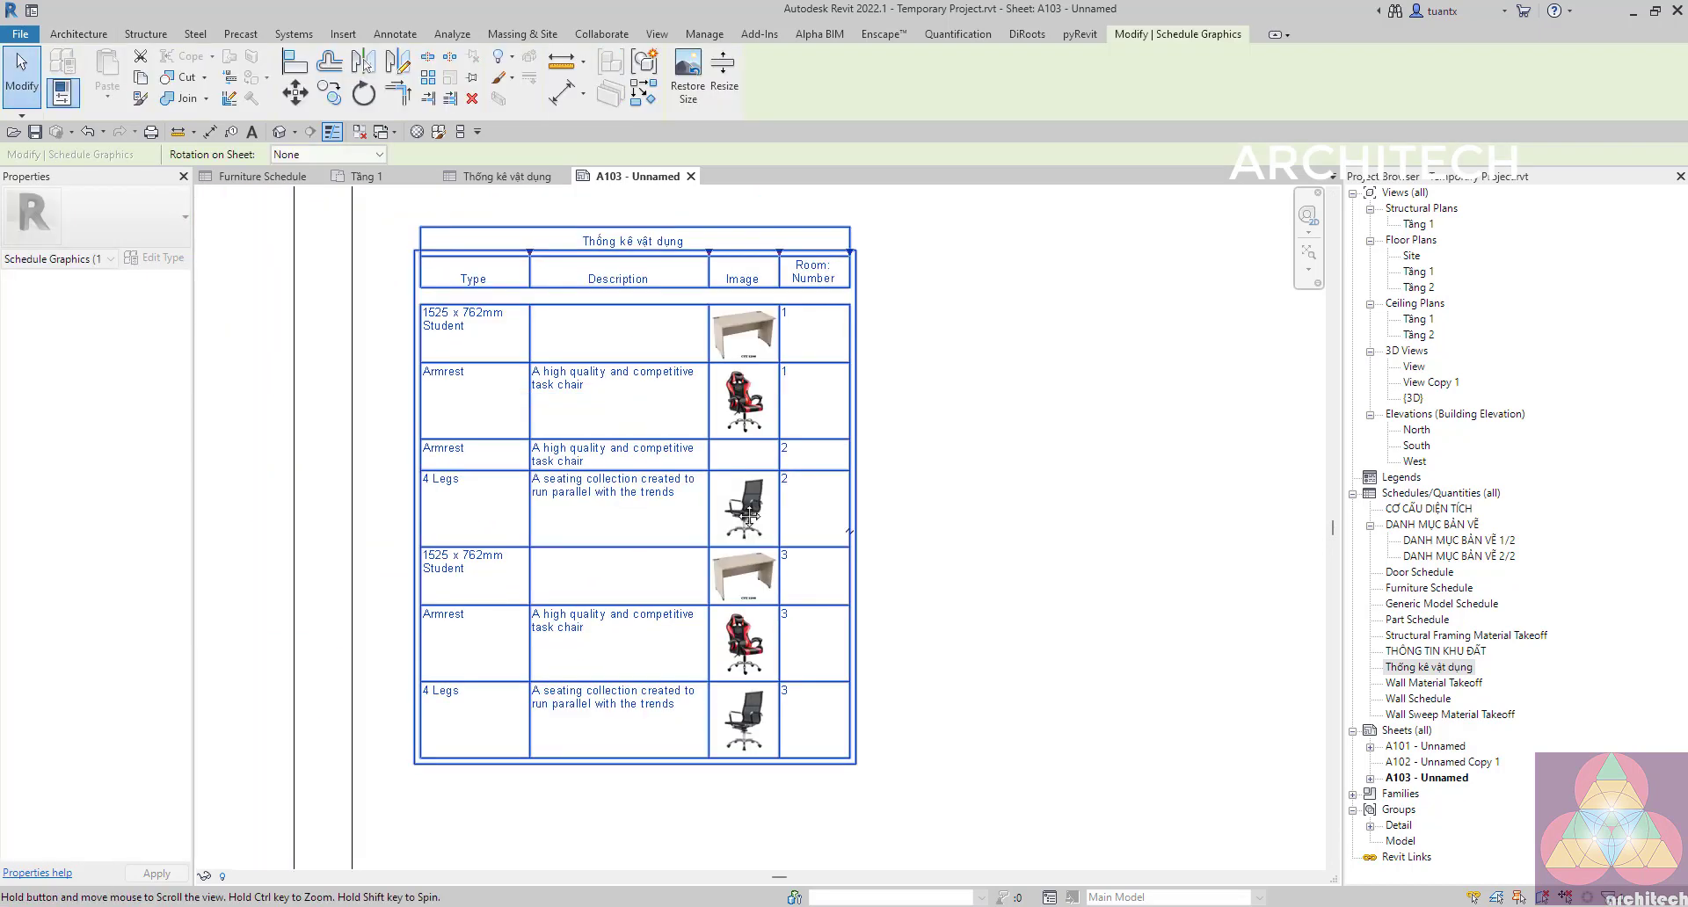
Widen the schedule's Image column so the furniture pictures display larger.
scroll(615, 492, "up", 3)
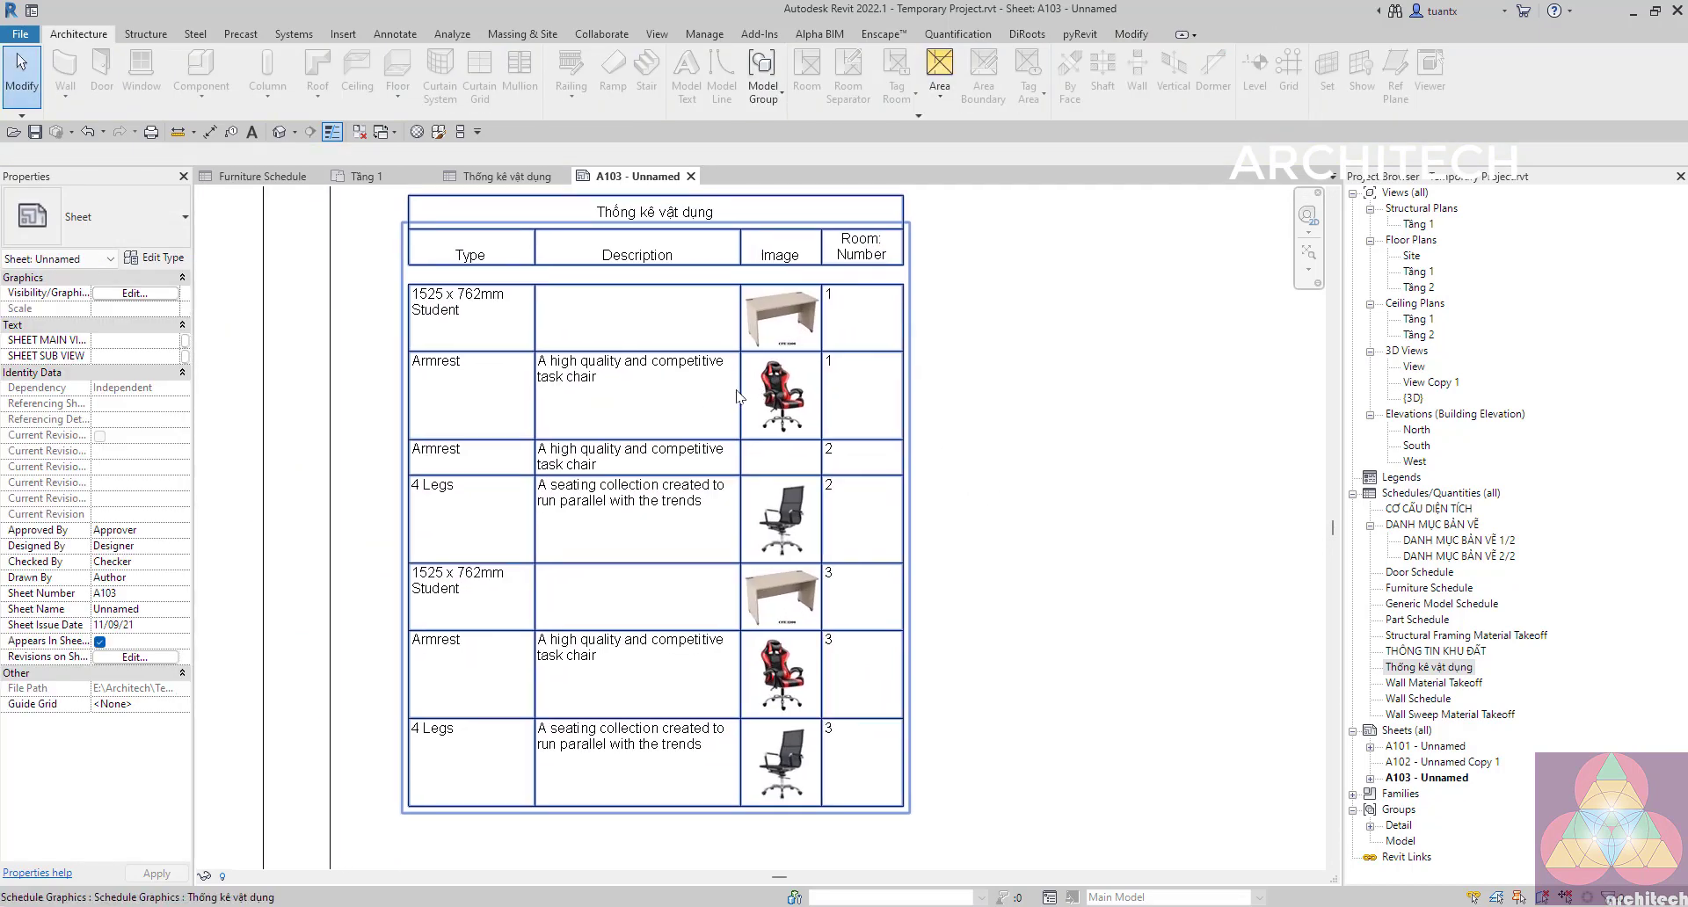
middle_click_drag(739, 383, 728, 360)
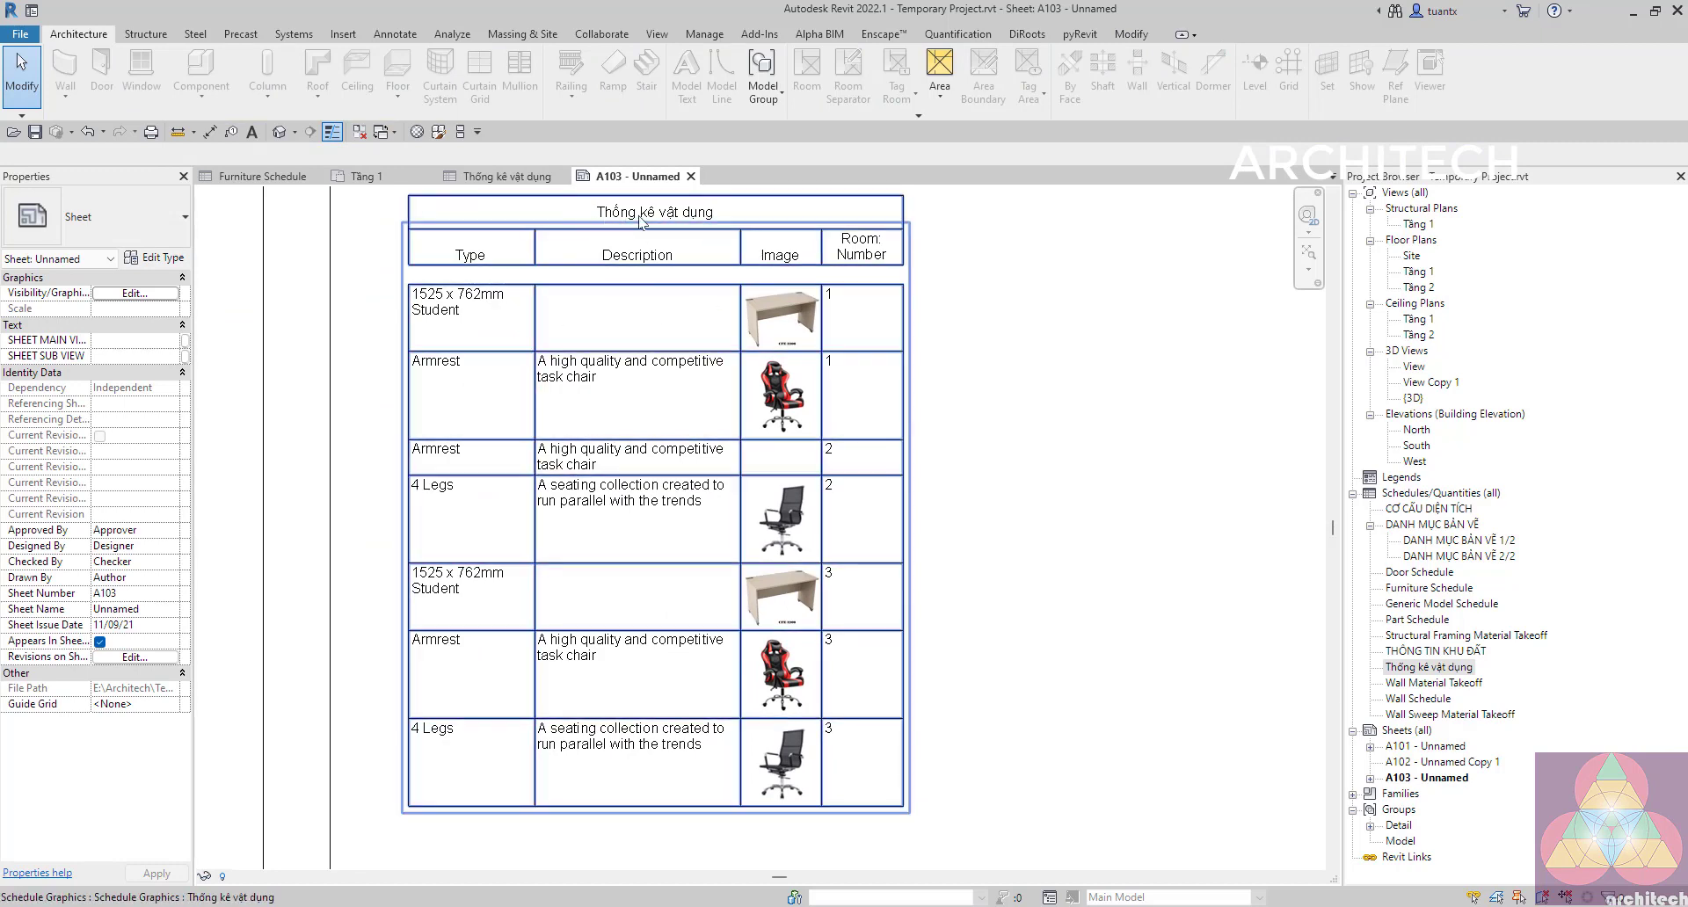
scroll(822, 283, "down", 2)
left_click(811, 286)
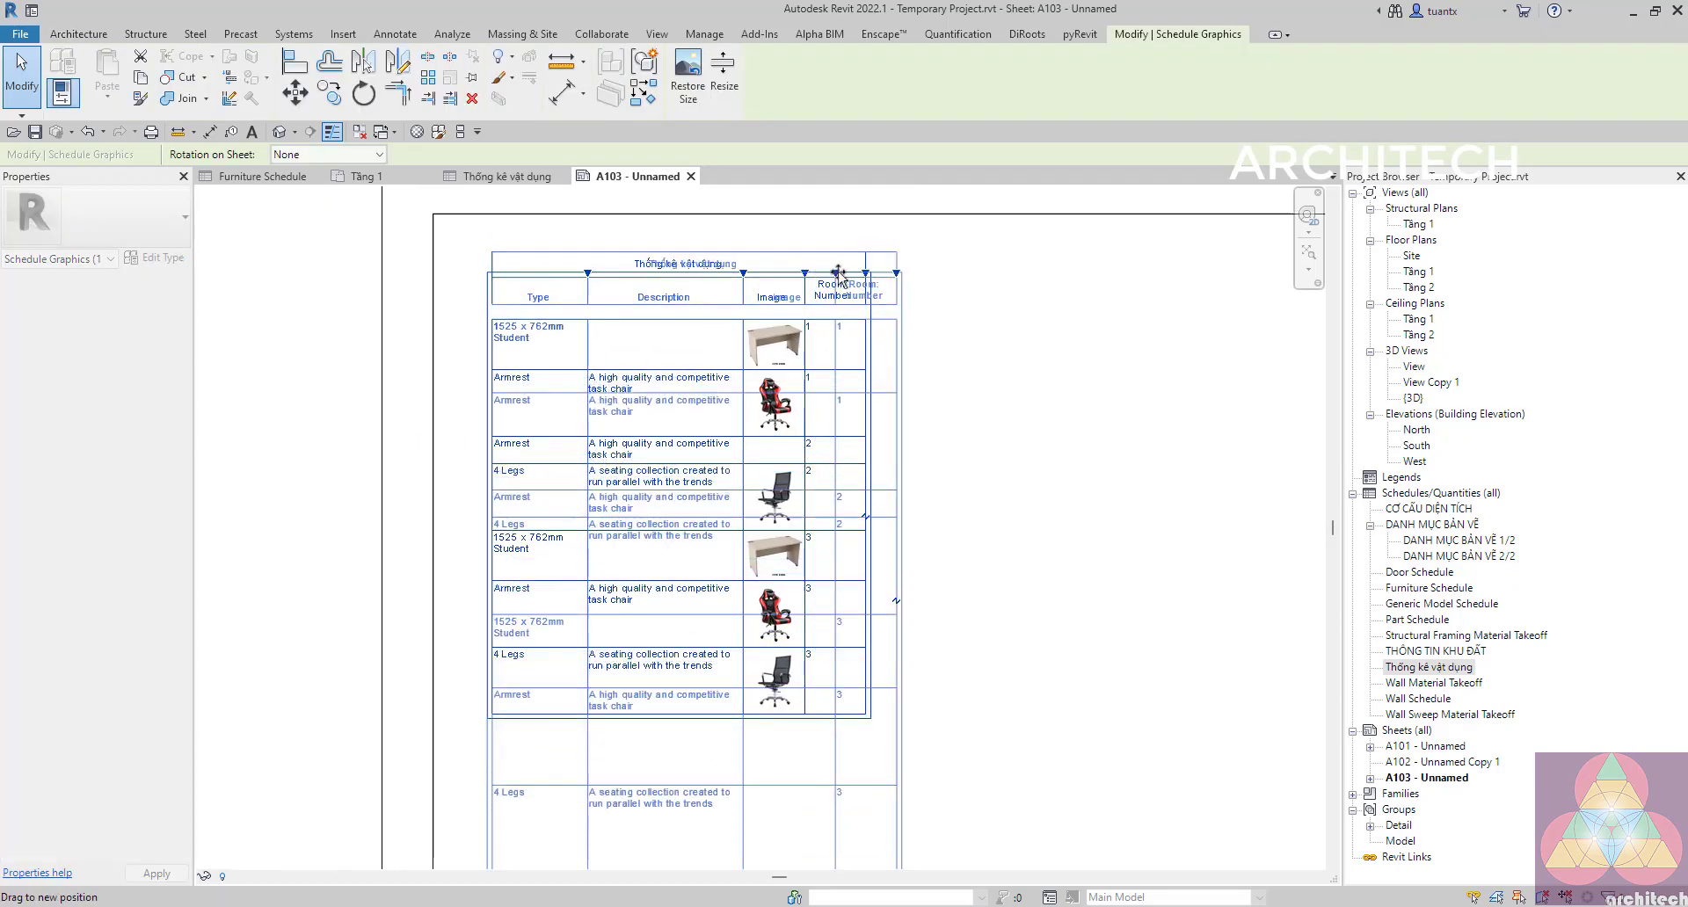
left_click_drag(805, 274, 838, 276)
left_click(1012, 387)
scroll(1013, 387, "down", 1)
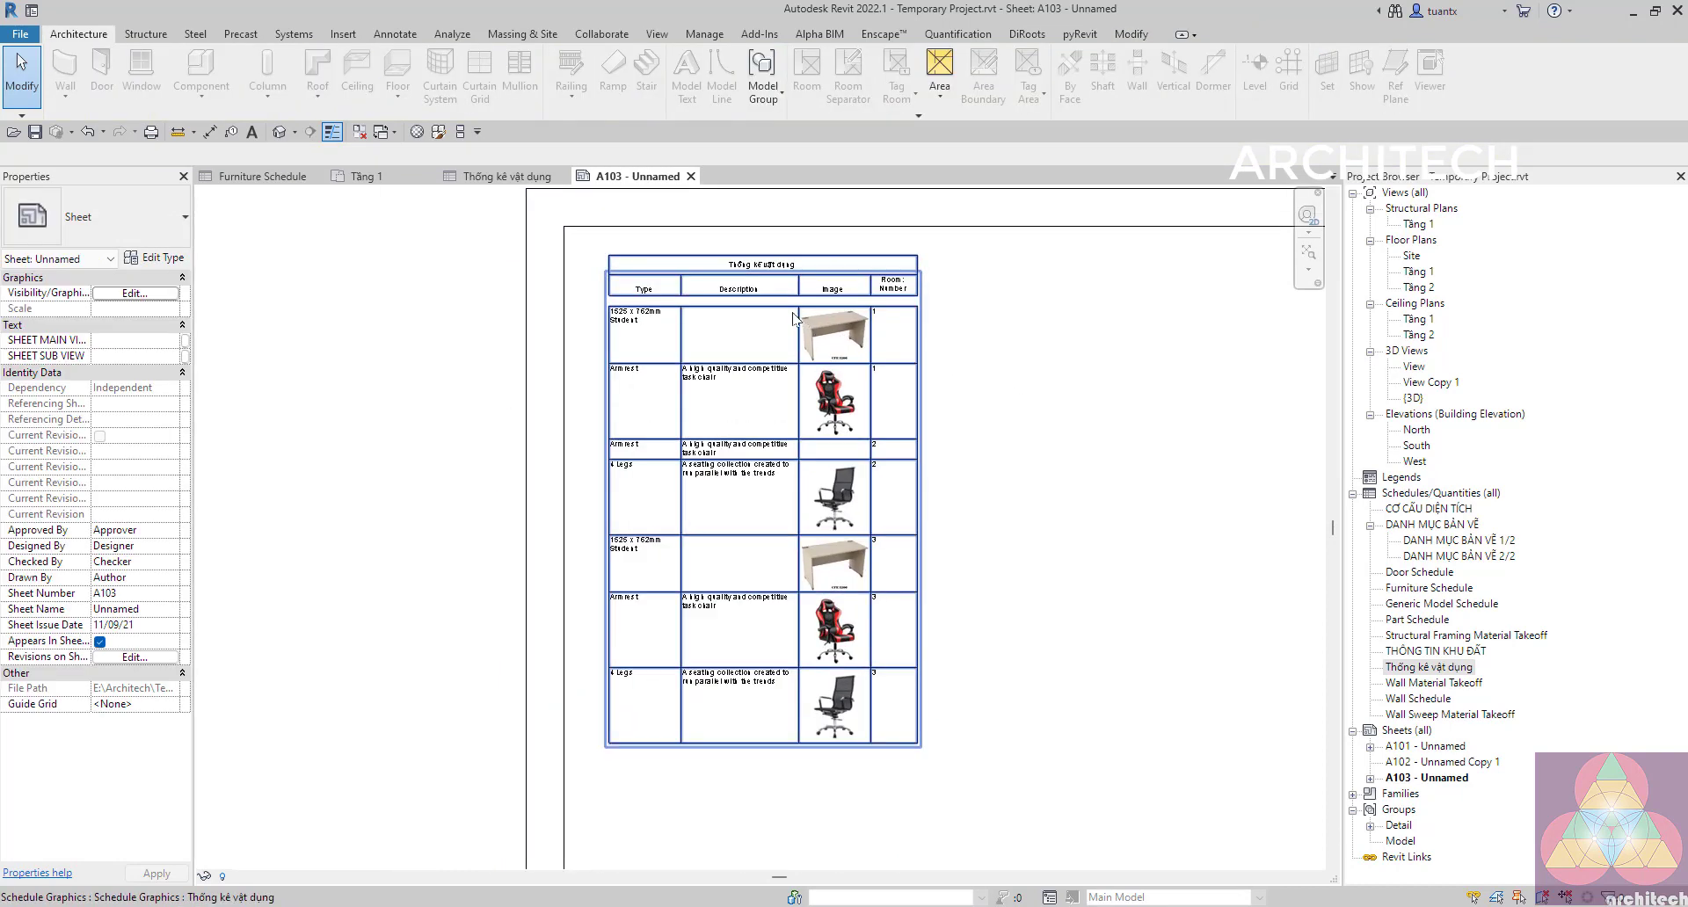
left_click(876, 291)
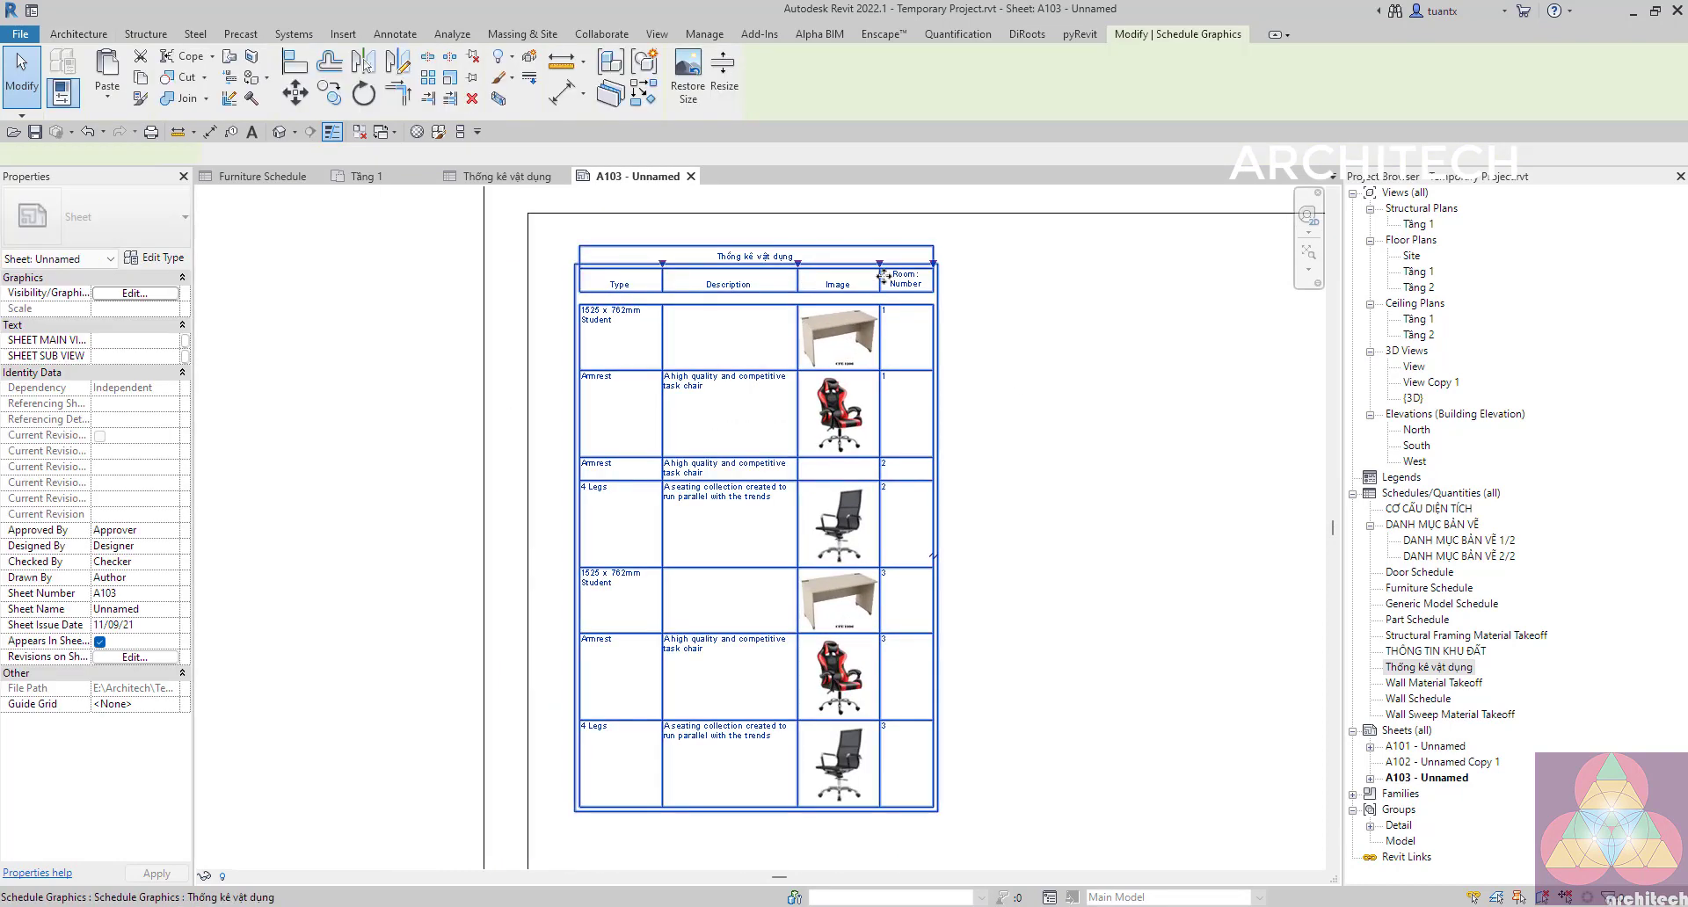
left_click_drag(879, 264, 894, 276)
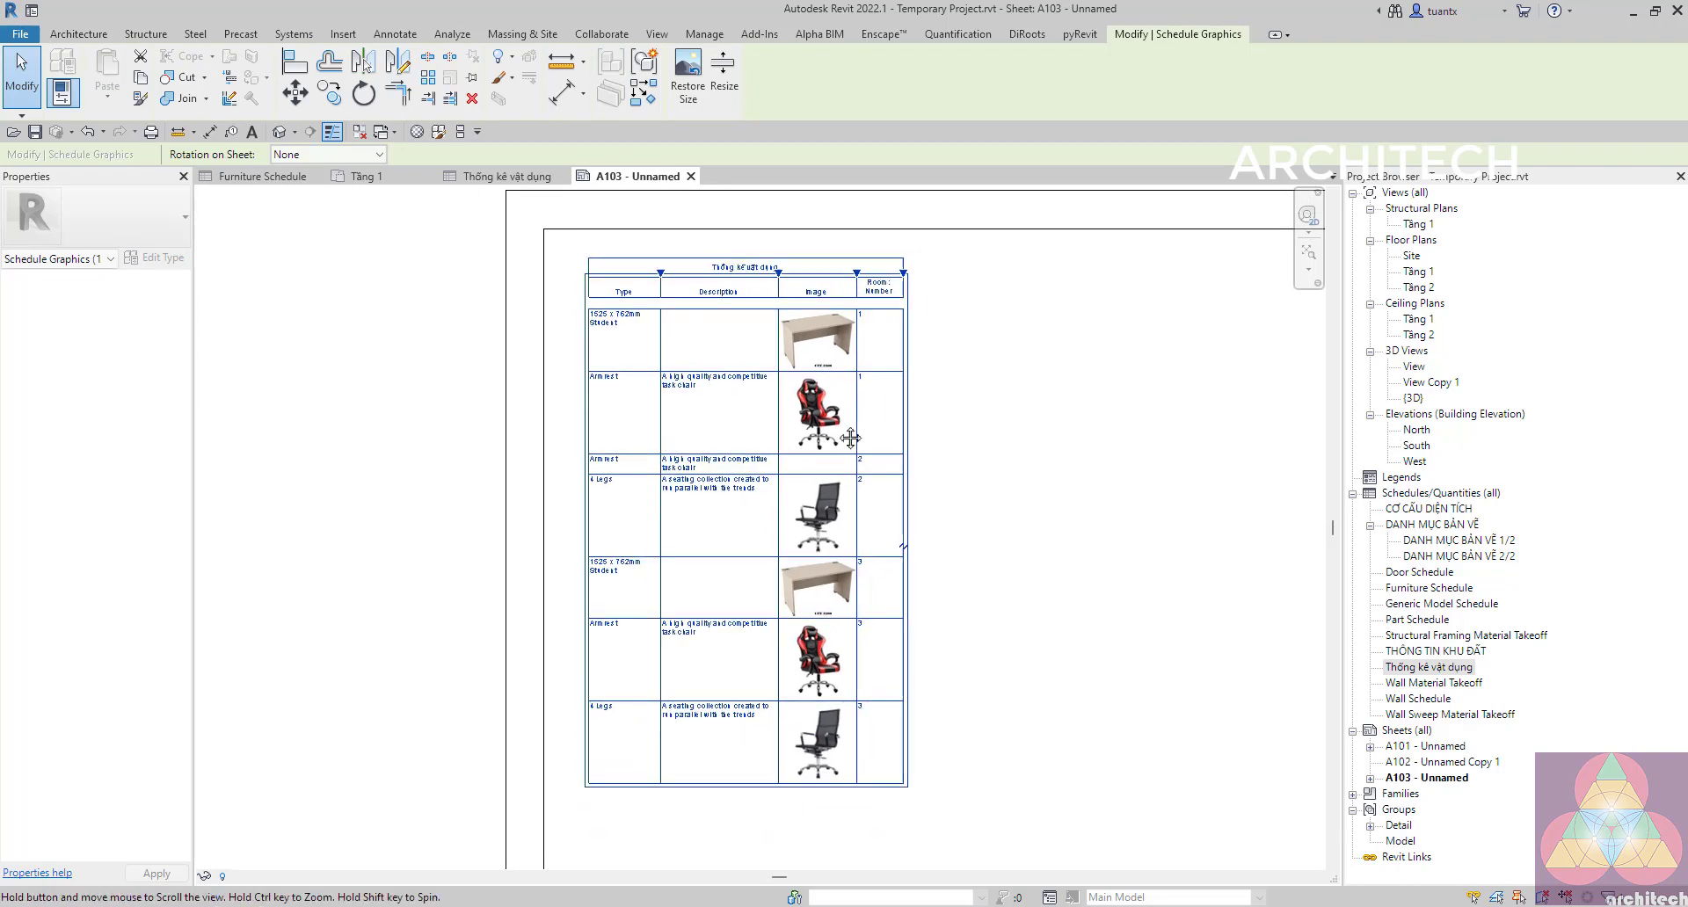
left_click(859, 444)
Zoom and pan through the schedule rows to check the enlarged images.
scroll(958, 460, "down", 1)
scroll(644, 342, "up", 1)
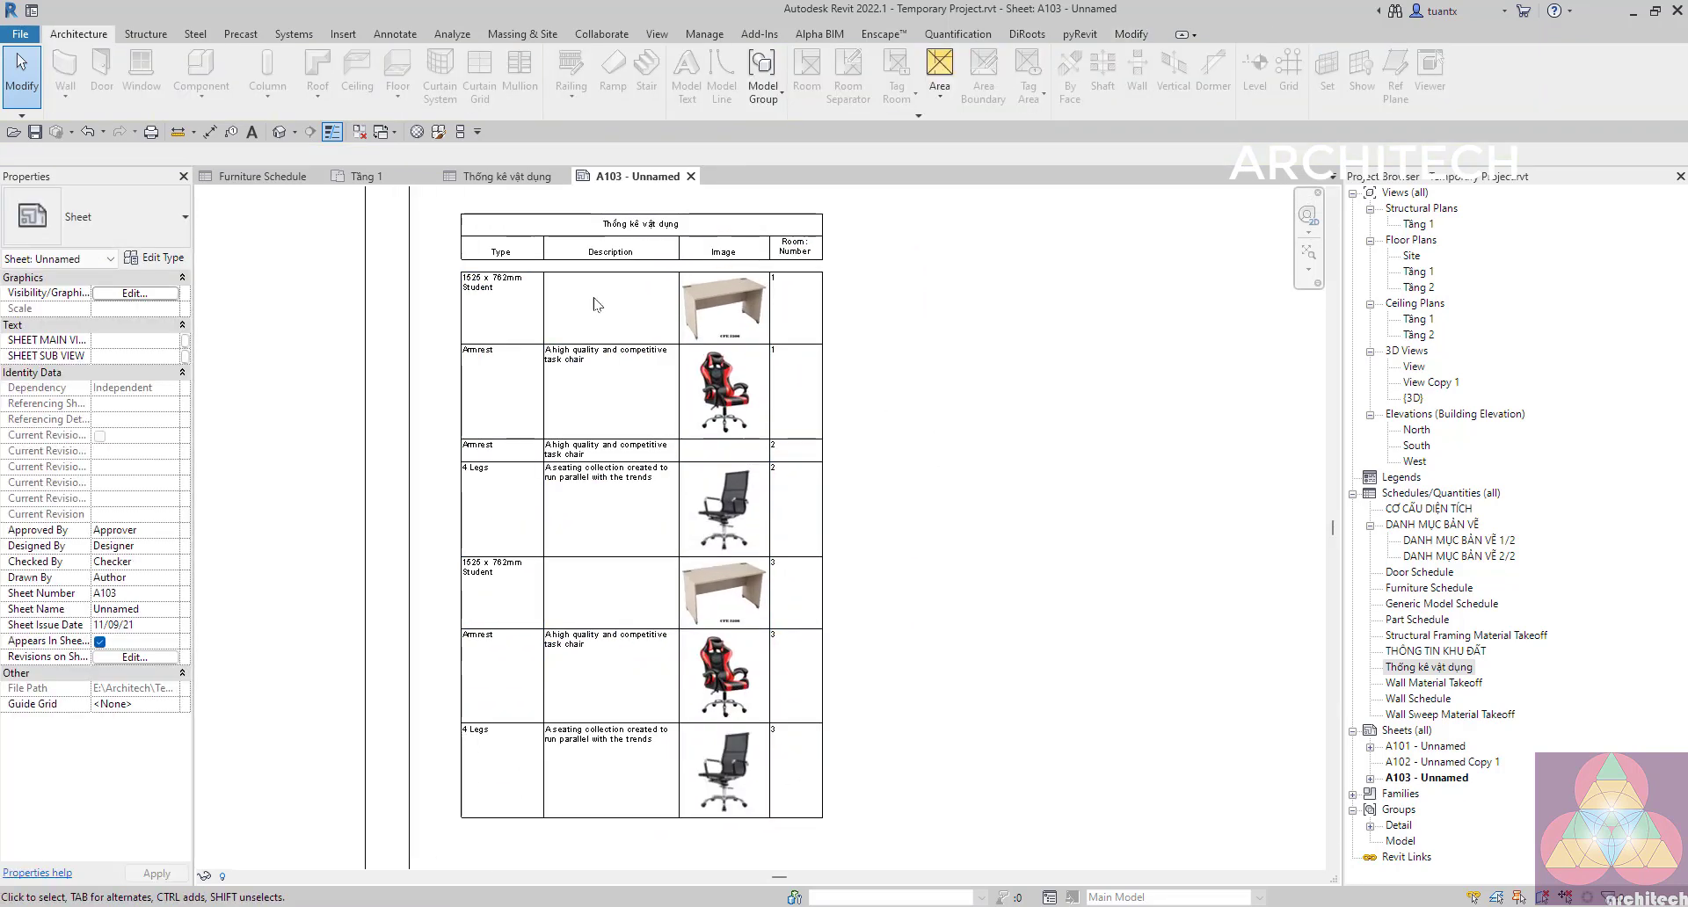
scroll(633, 360, "up", 1)
scroll(620, 379, "up", 1)
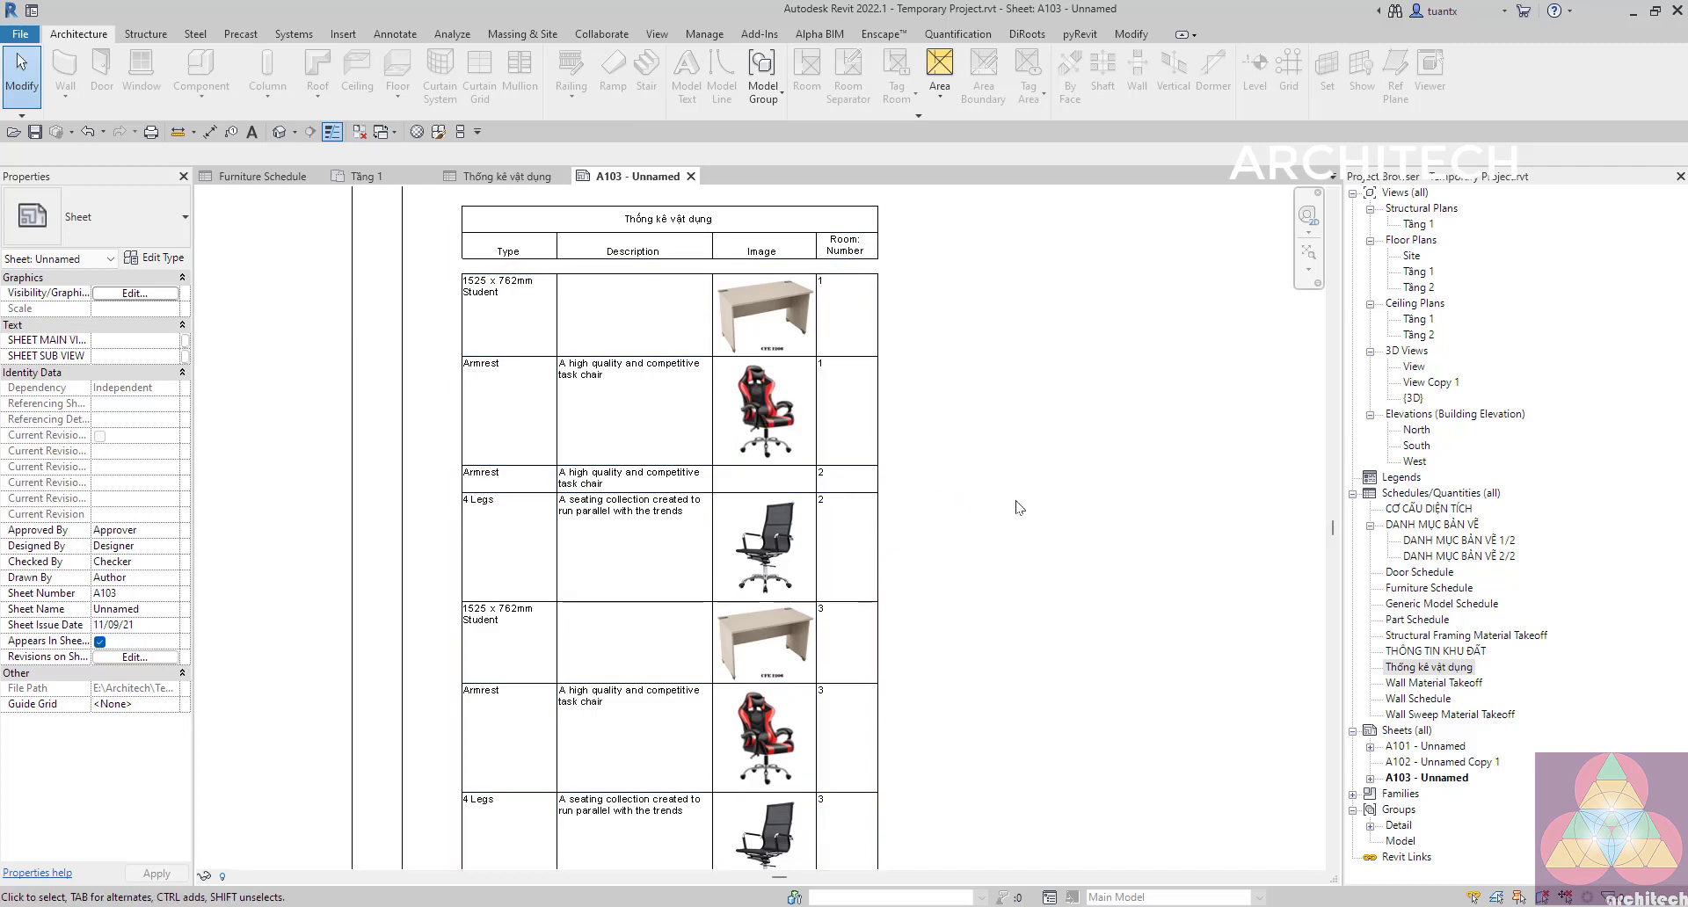
scroll(1007, 487, "down", 1)
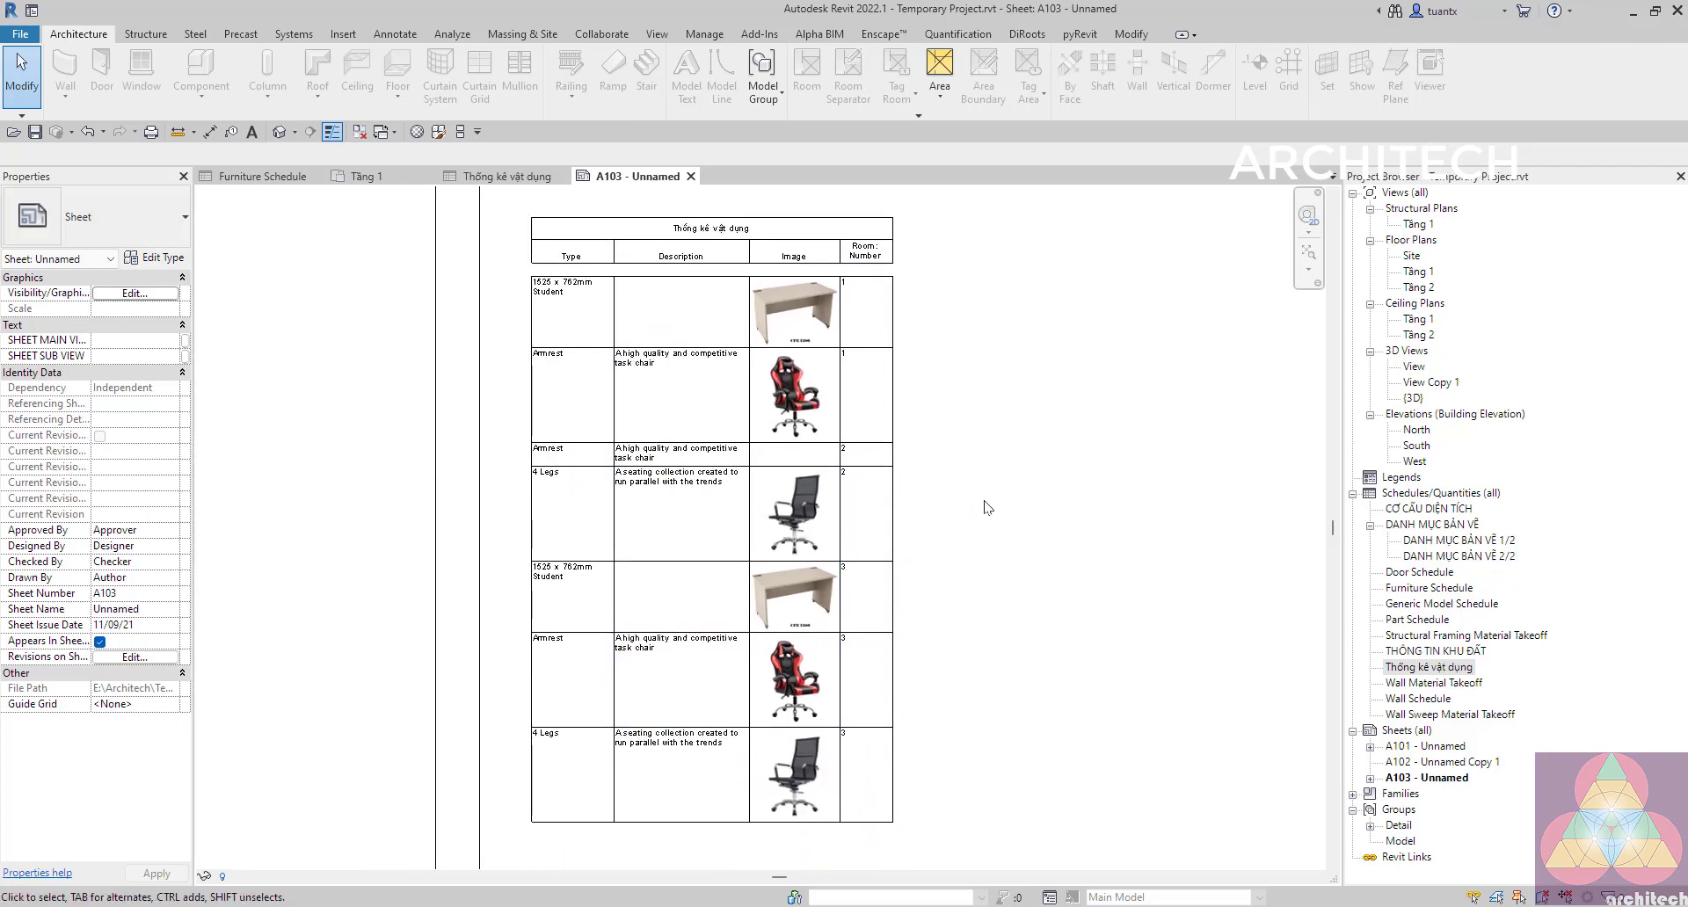
scroll(783, 330, "up", 1)
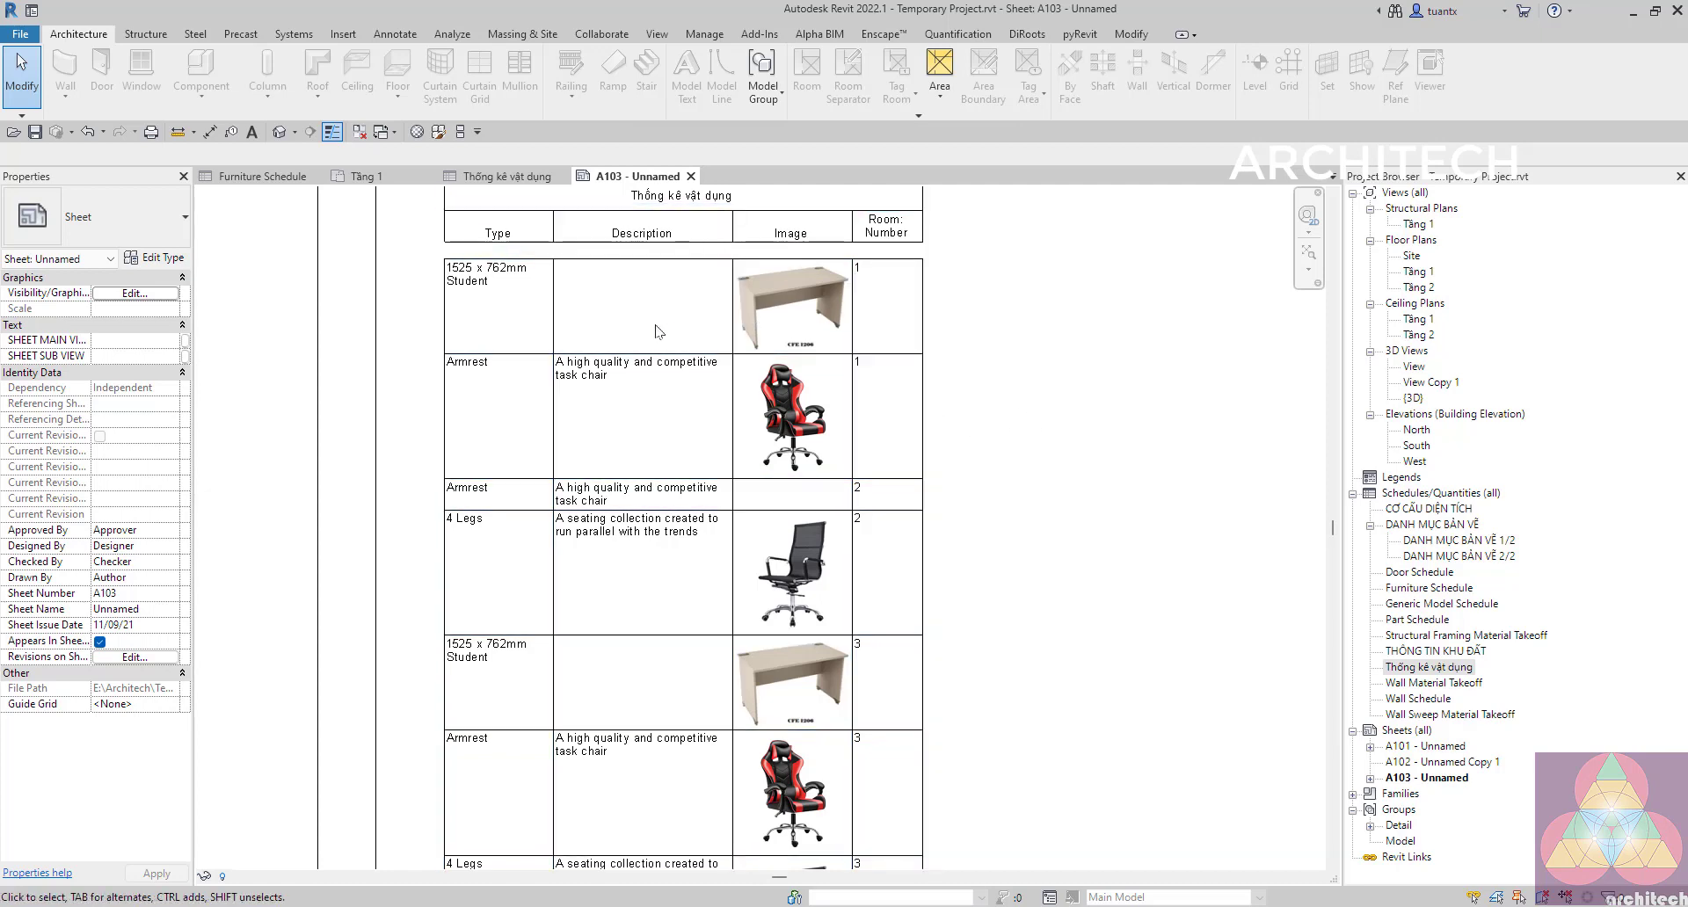
middle_click_drag(870, 741, 740, 590)
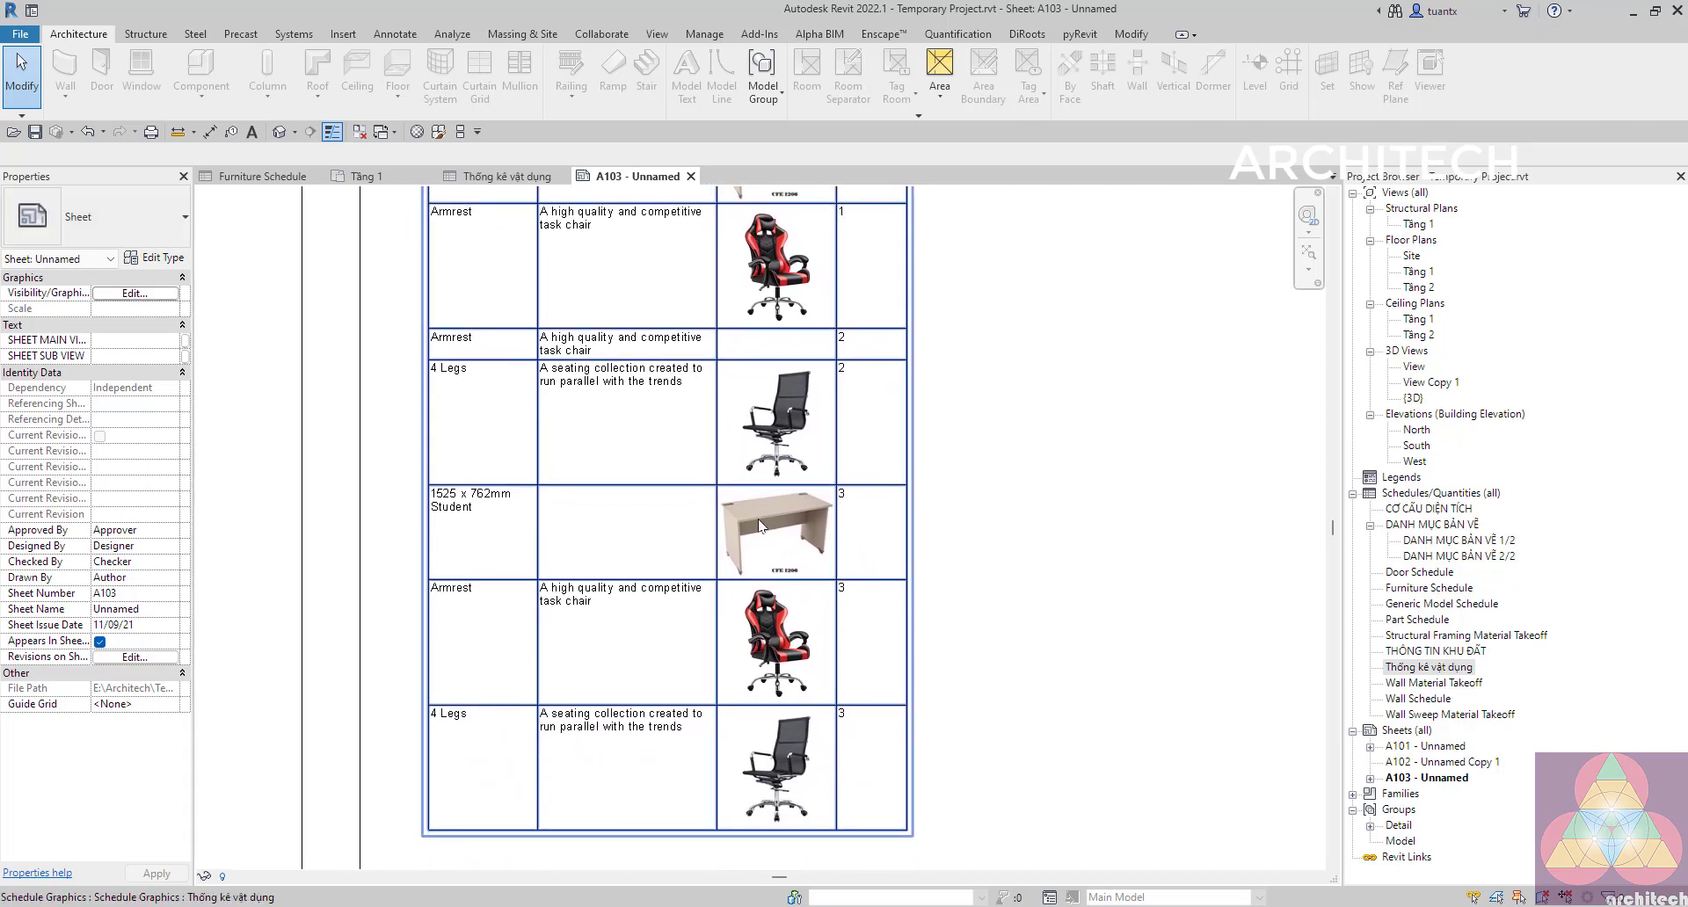
middle_click_drag(759, 526, 747, 747)
scroll(703, 400, "up", 2)
scroll(704, 400, "up", 2)
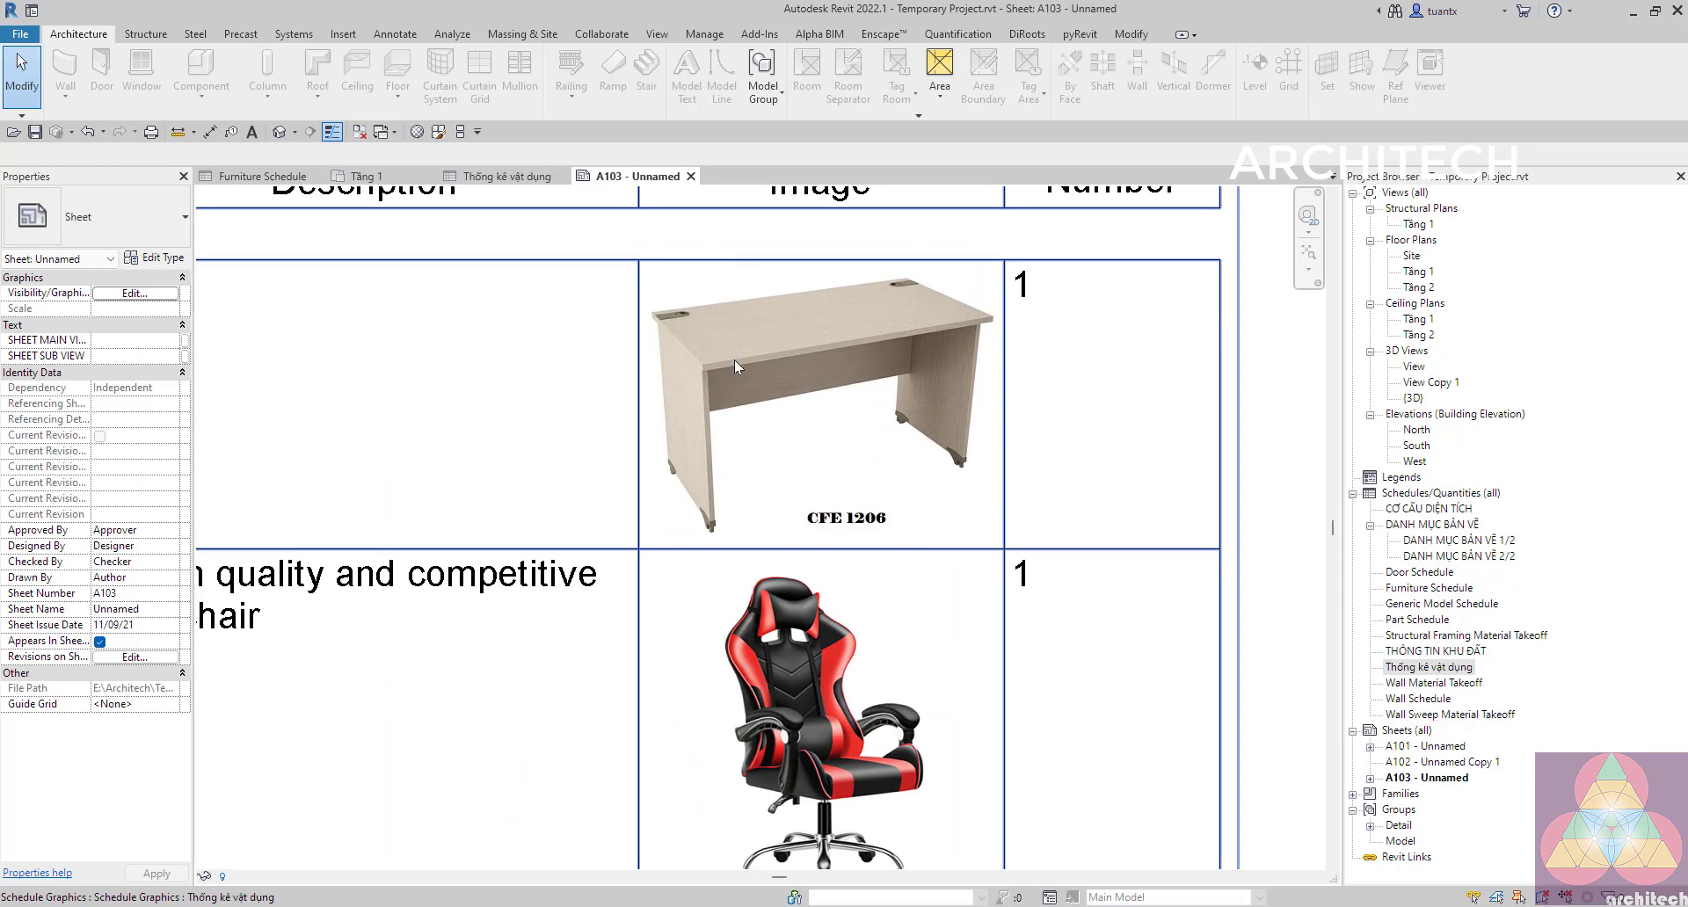
scroll(730, 365, "down", 1)
scroll(730, 378, "down", 1)
scroll(730, 378, "down", 1)
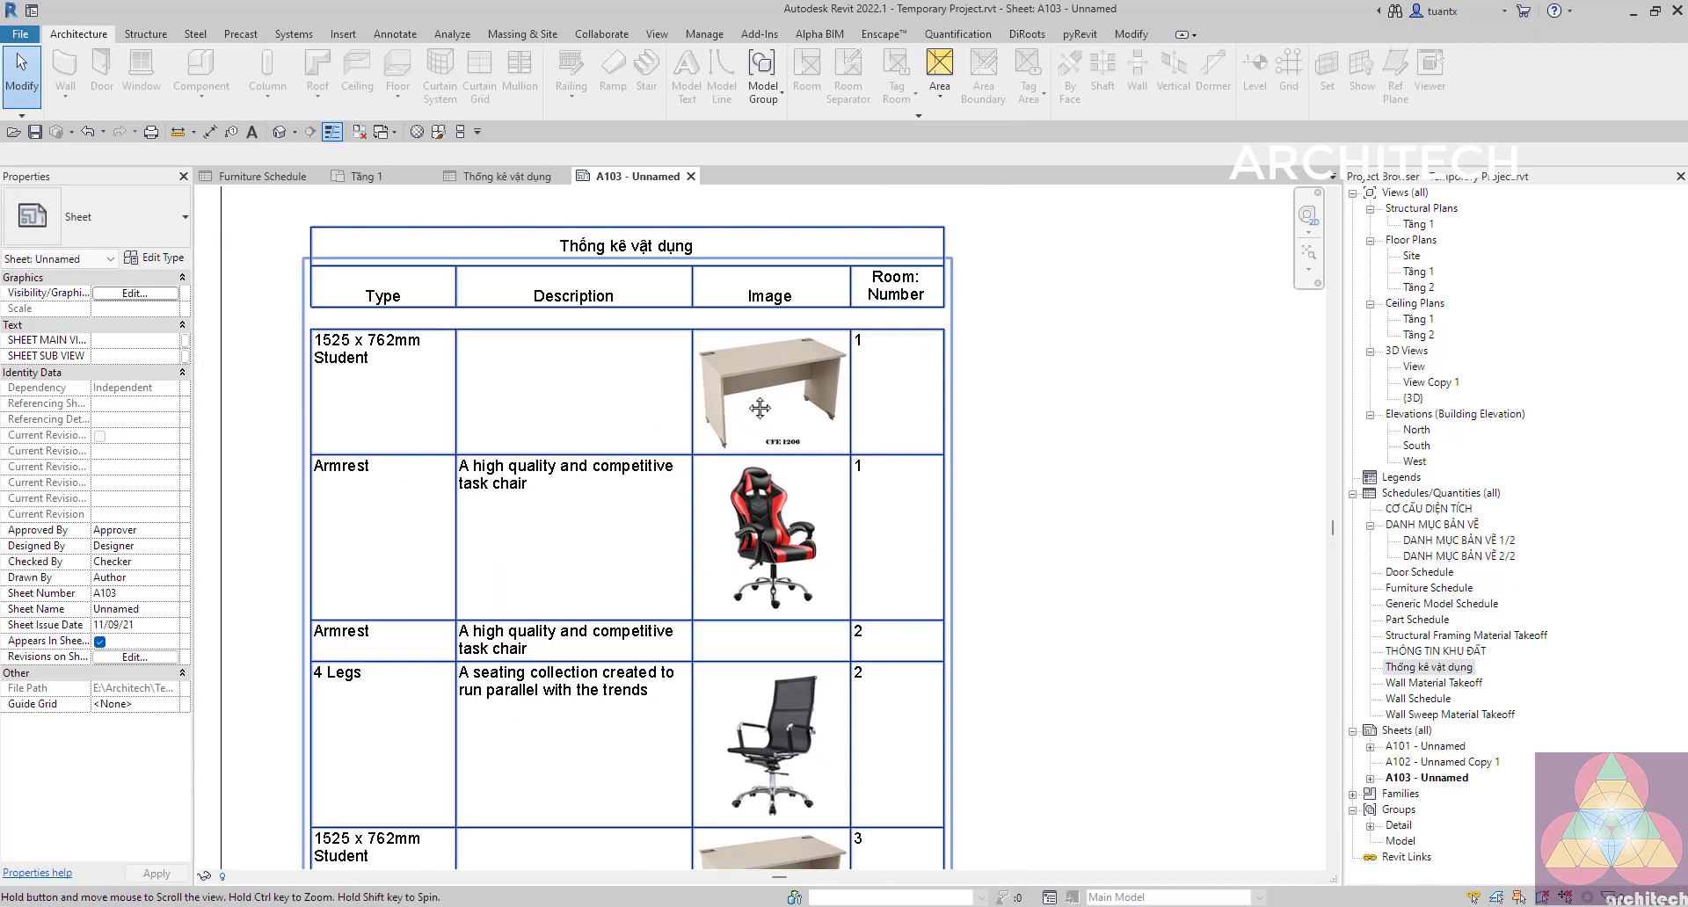
scroll(765, 400, "up", 1)
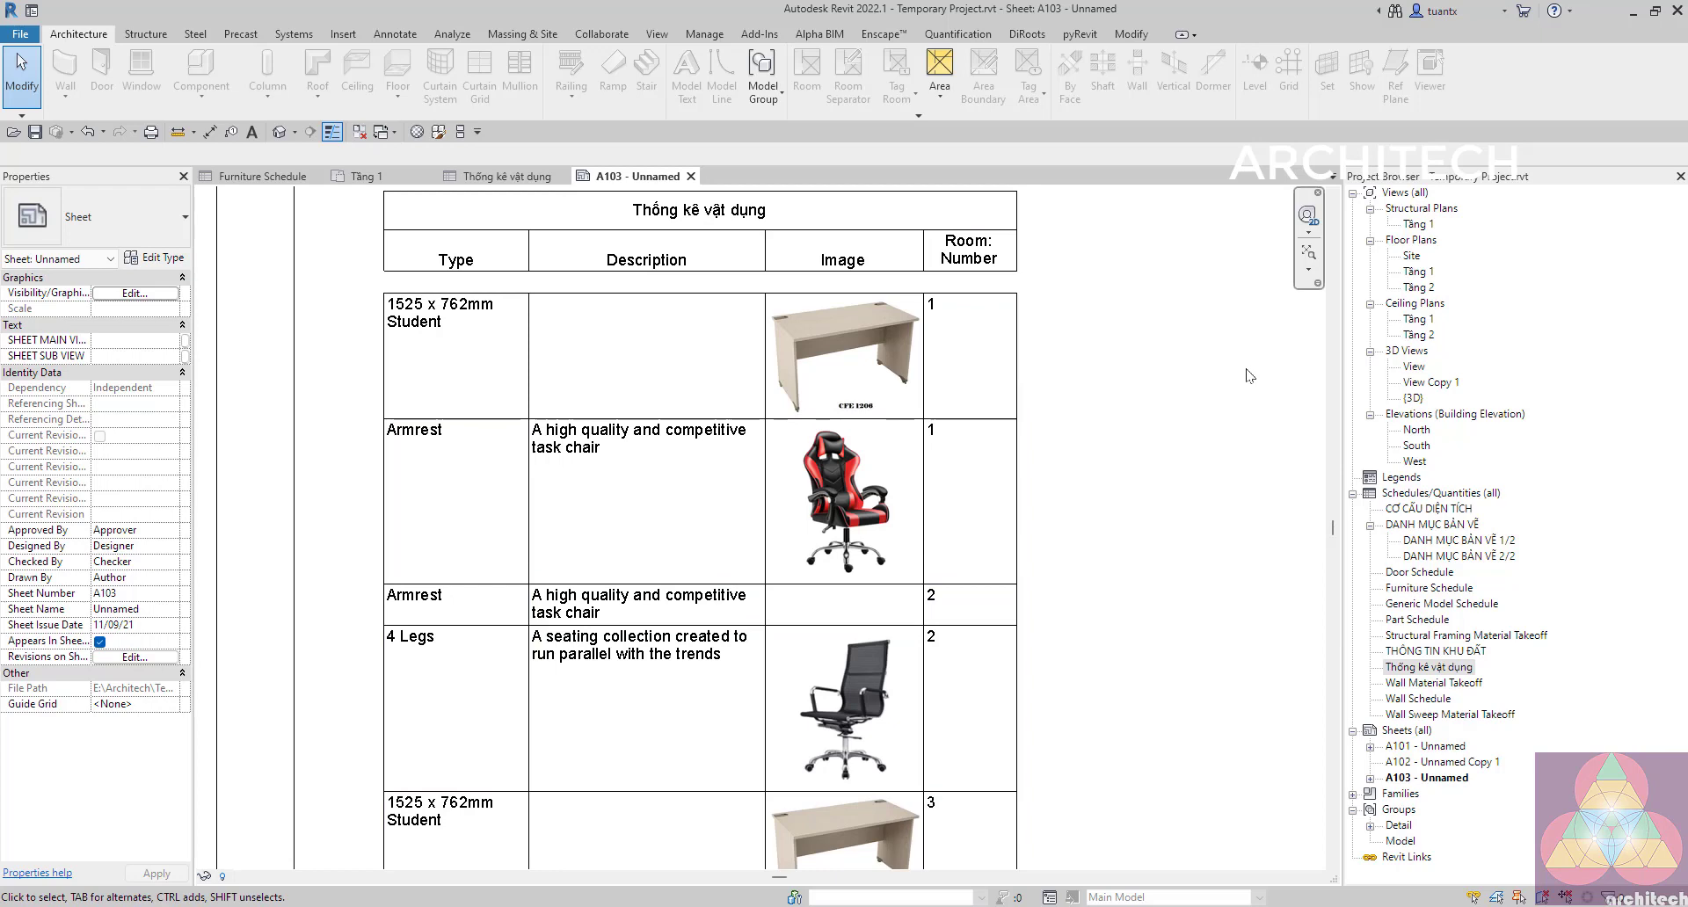
Switch to the Tầng 1 floor plan and select the armrest chair in Room 1.
left_click(1432, 524)
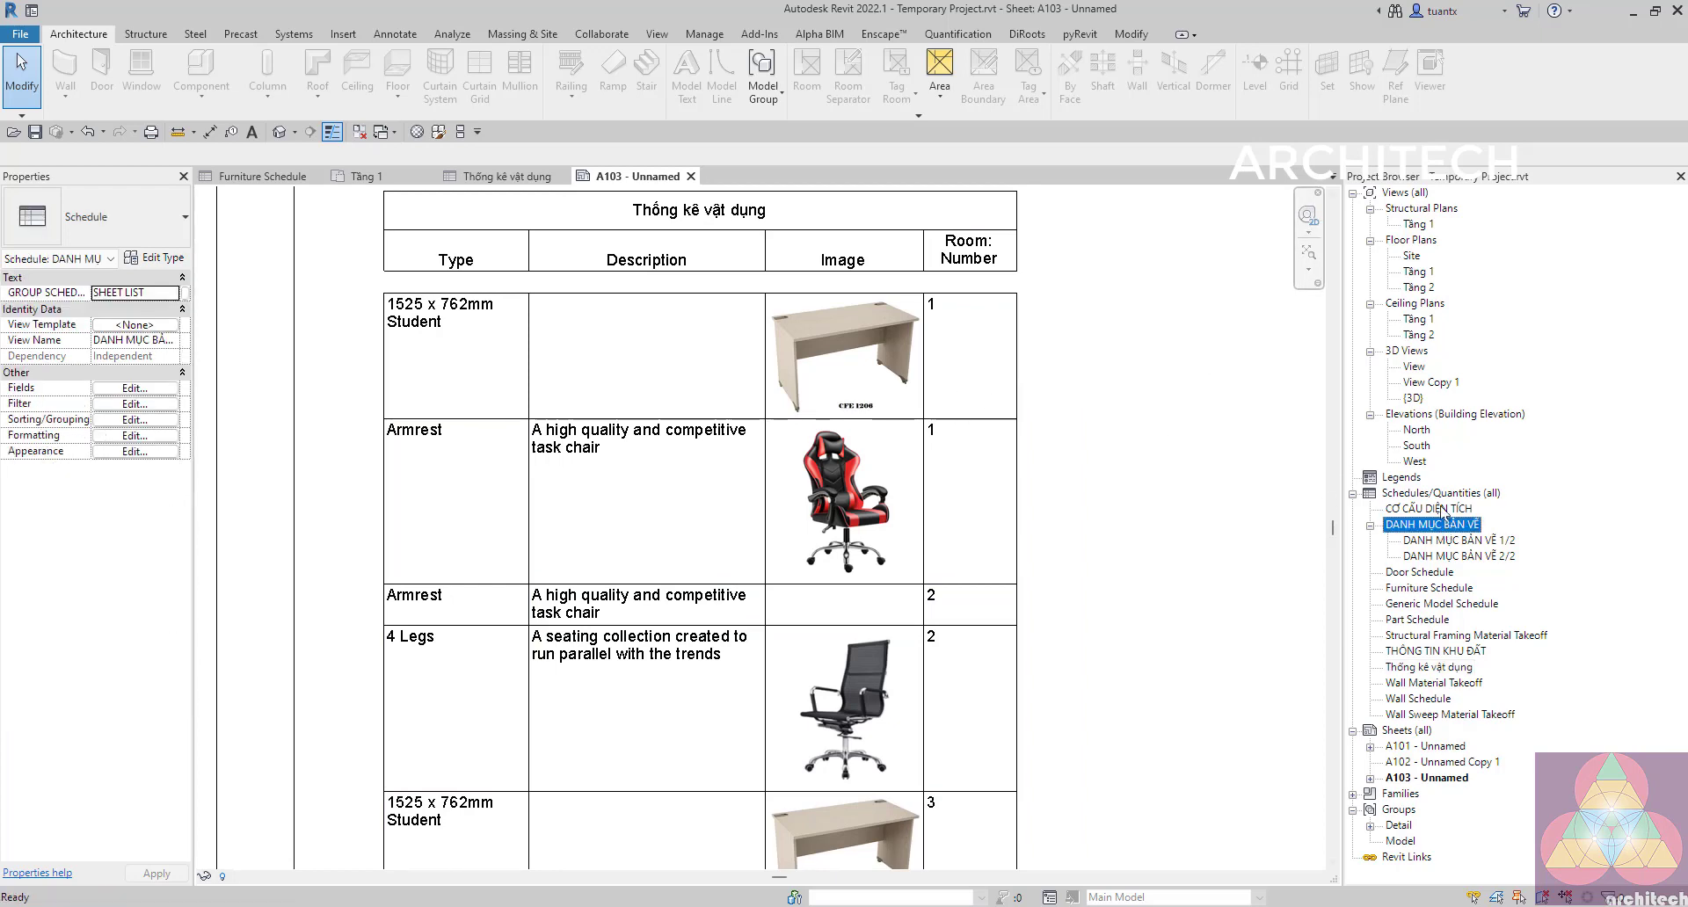
double_click(1415, 272)
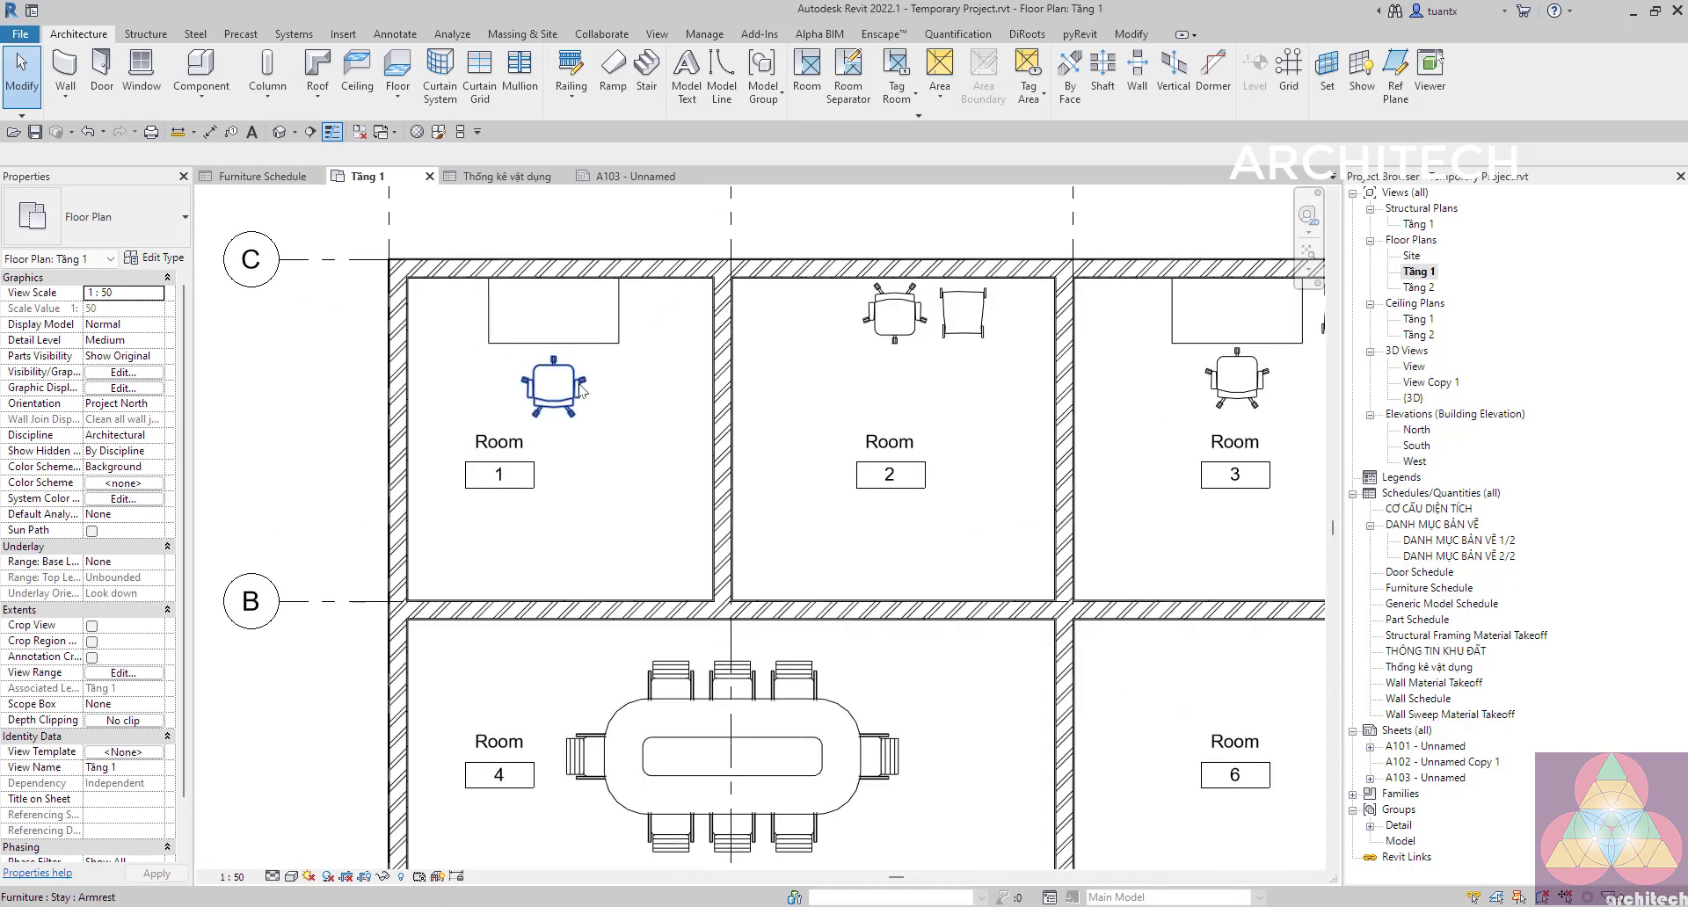
scroll(792, 344, "up", 1)
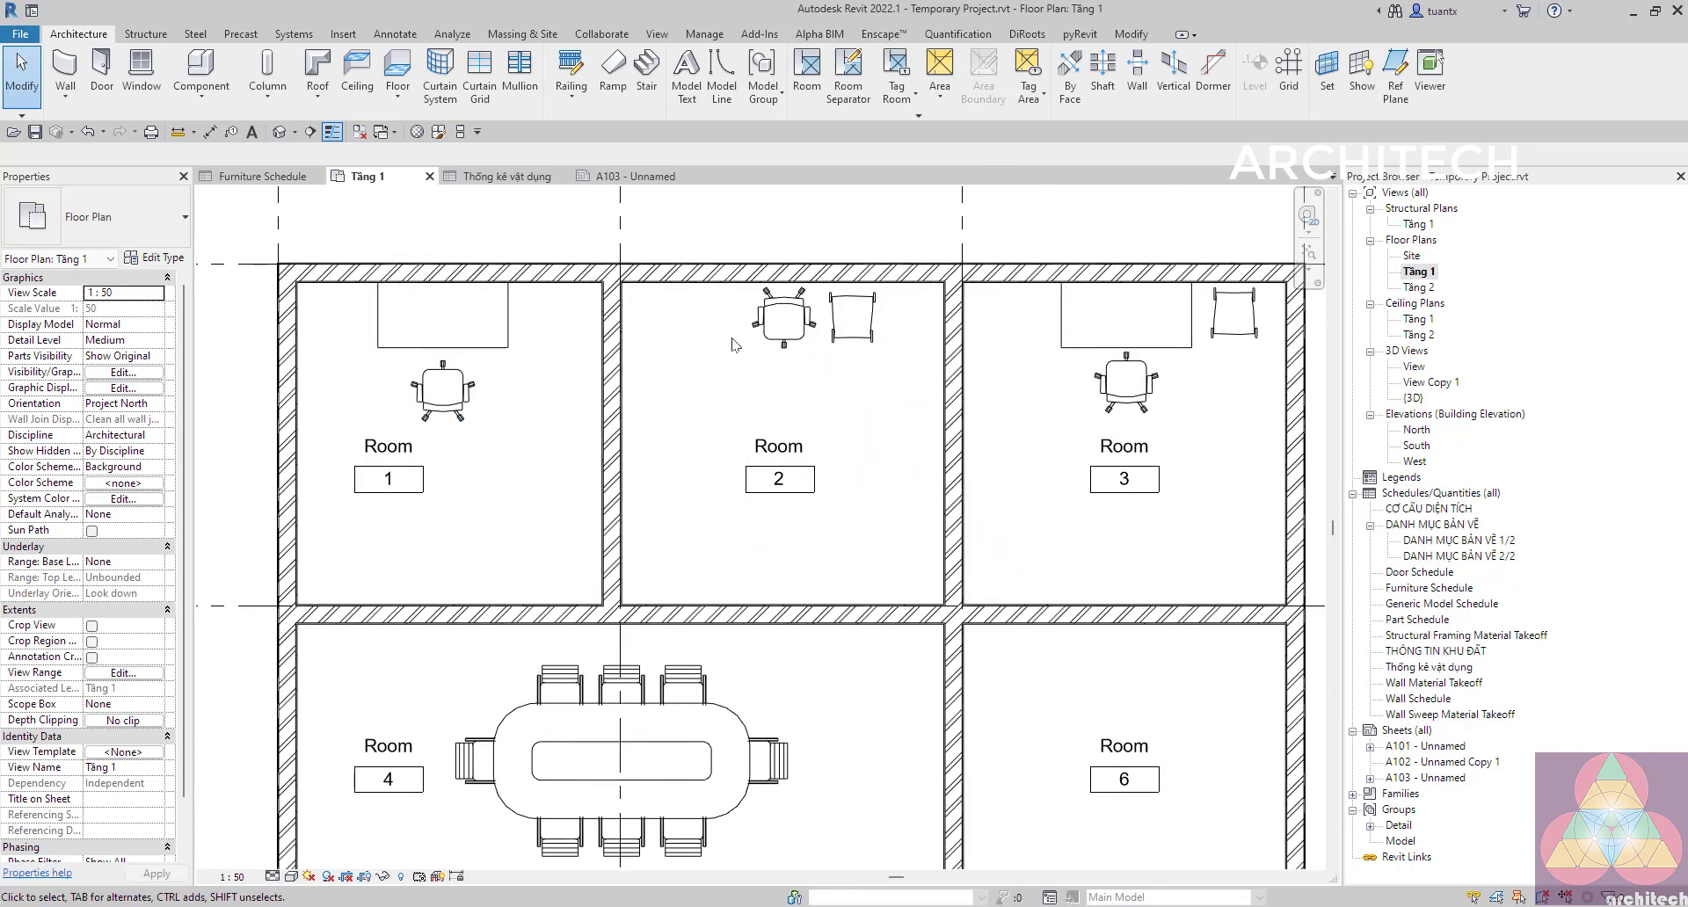
left_click(448, 397)
Zoom and shift the plan so gridlines C and B are visible.
scroll(695, 435, "down", 2)
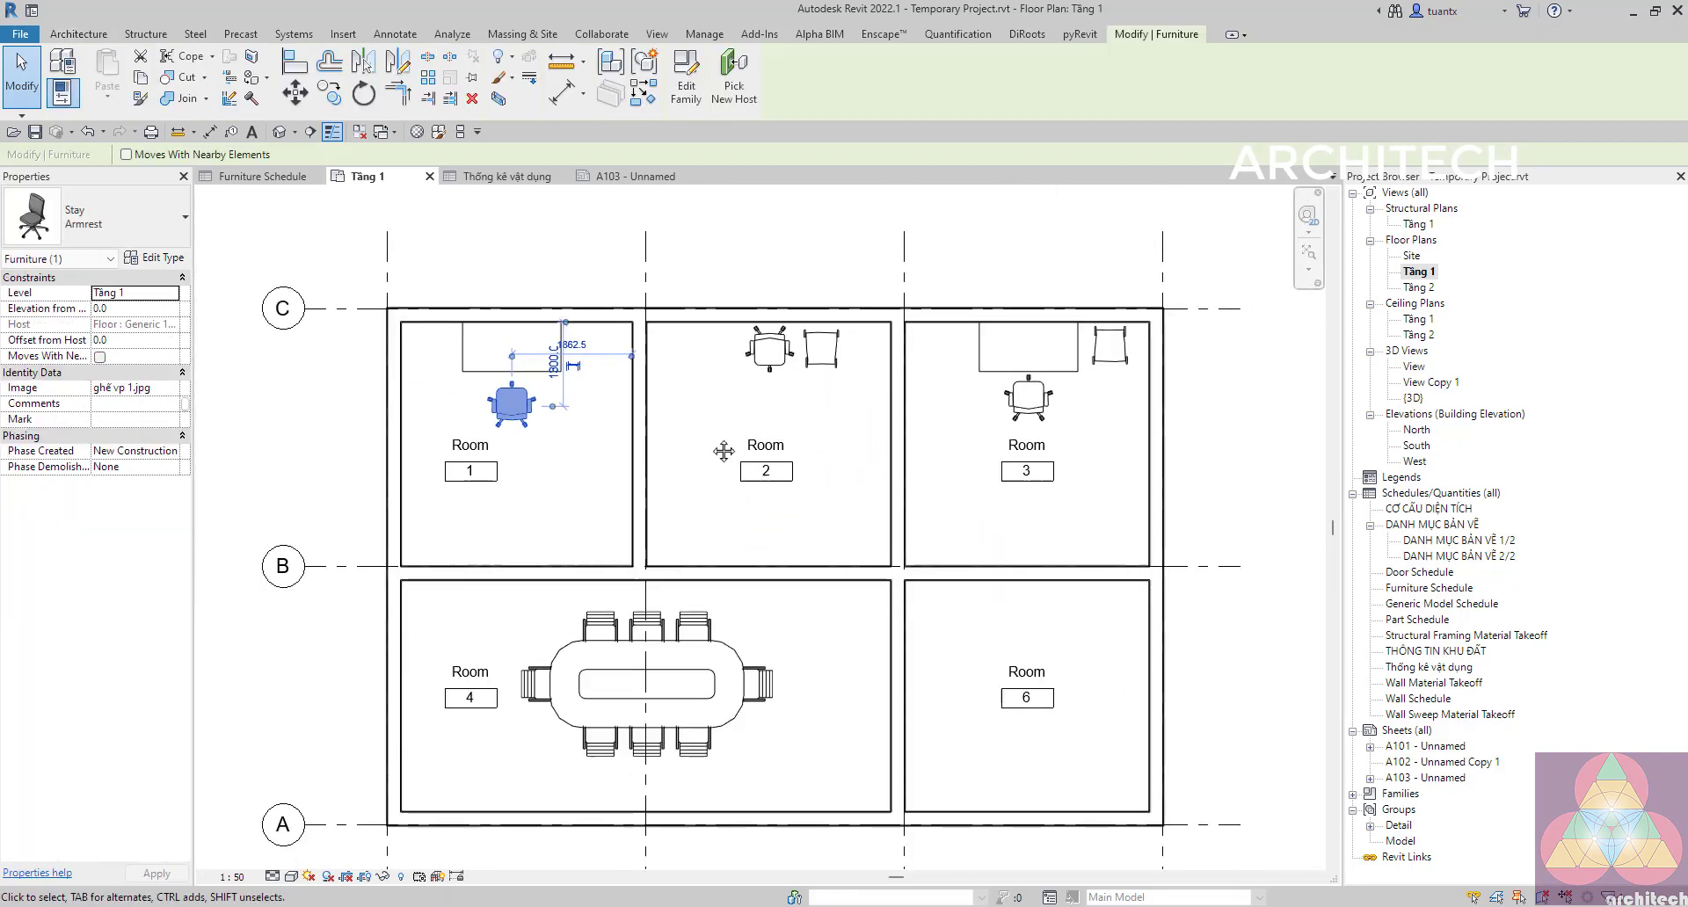
scroll(548, 405, "up", 2)
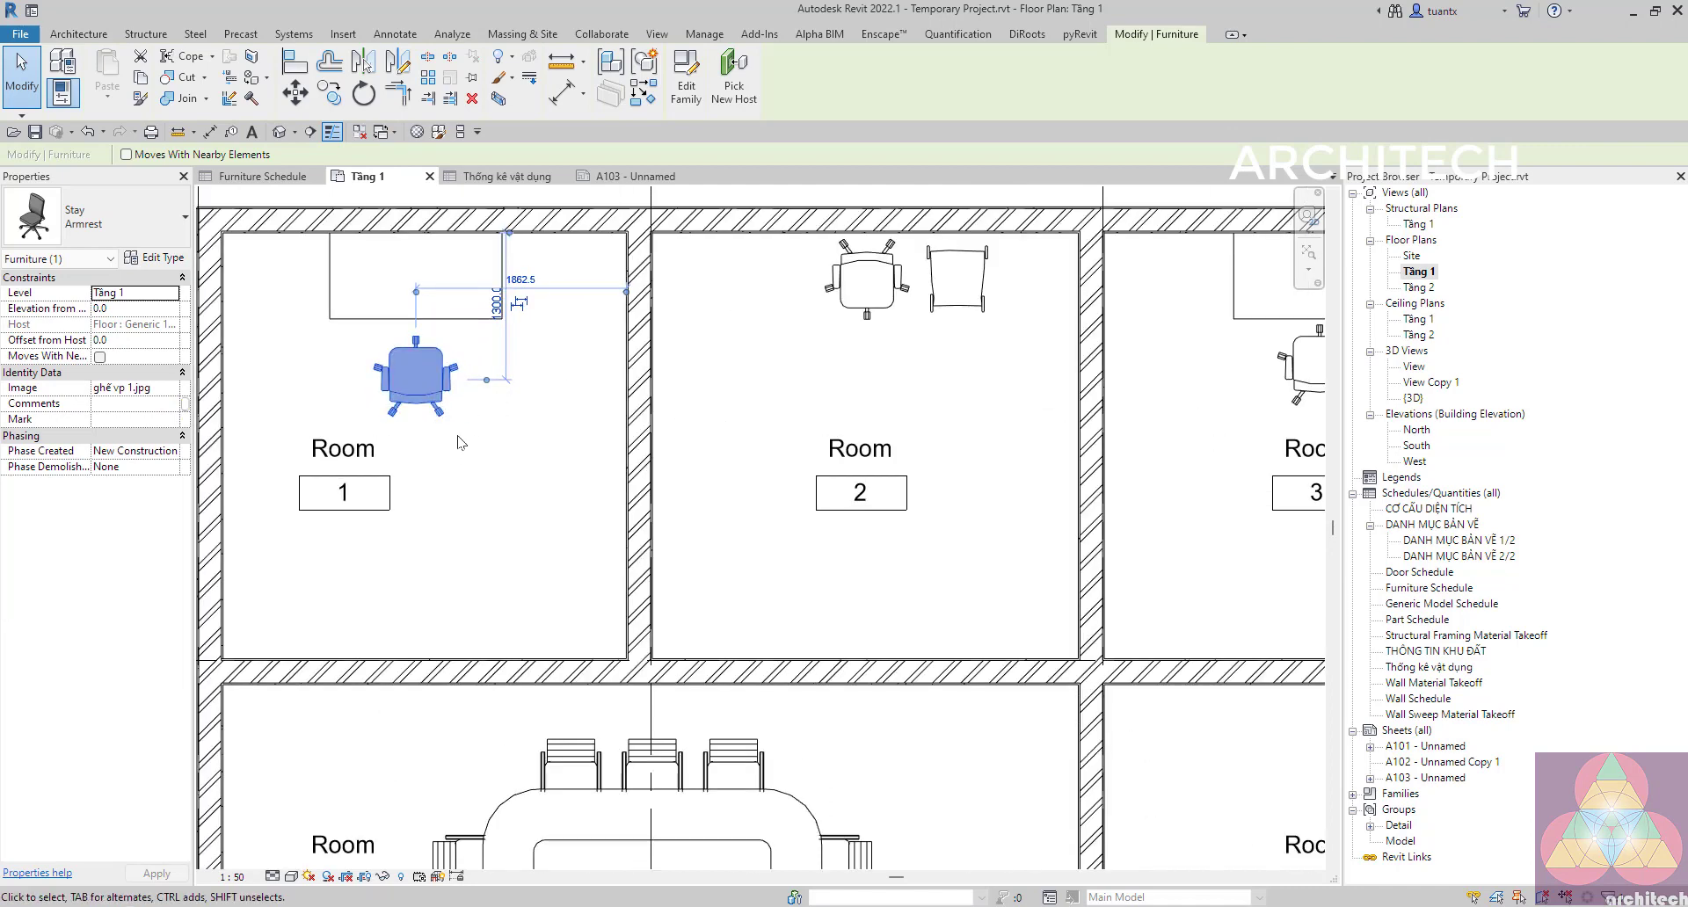
scroll(458, 441, "down", 1)
scroll(464, 387, "up", 1)
scroll(463, 387, "up", 1)
scroll(444, 433, "up", 1)
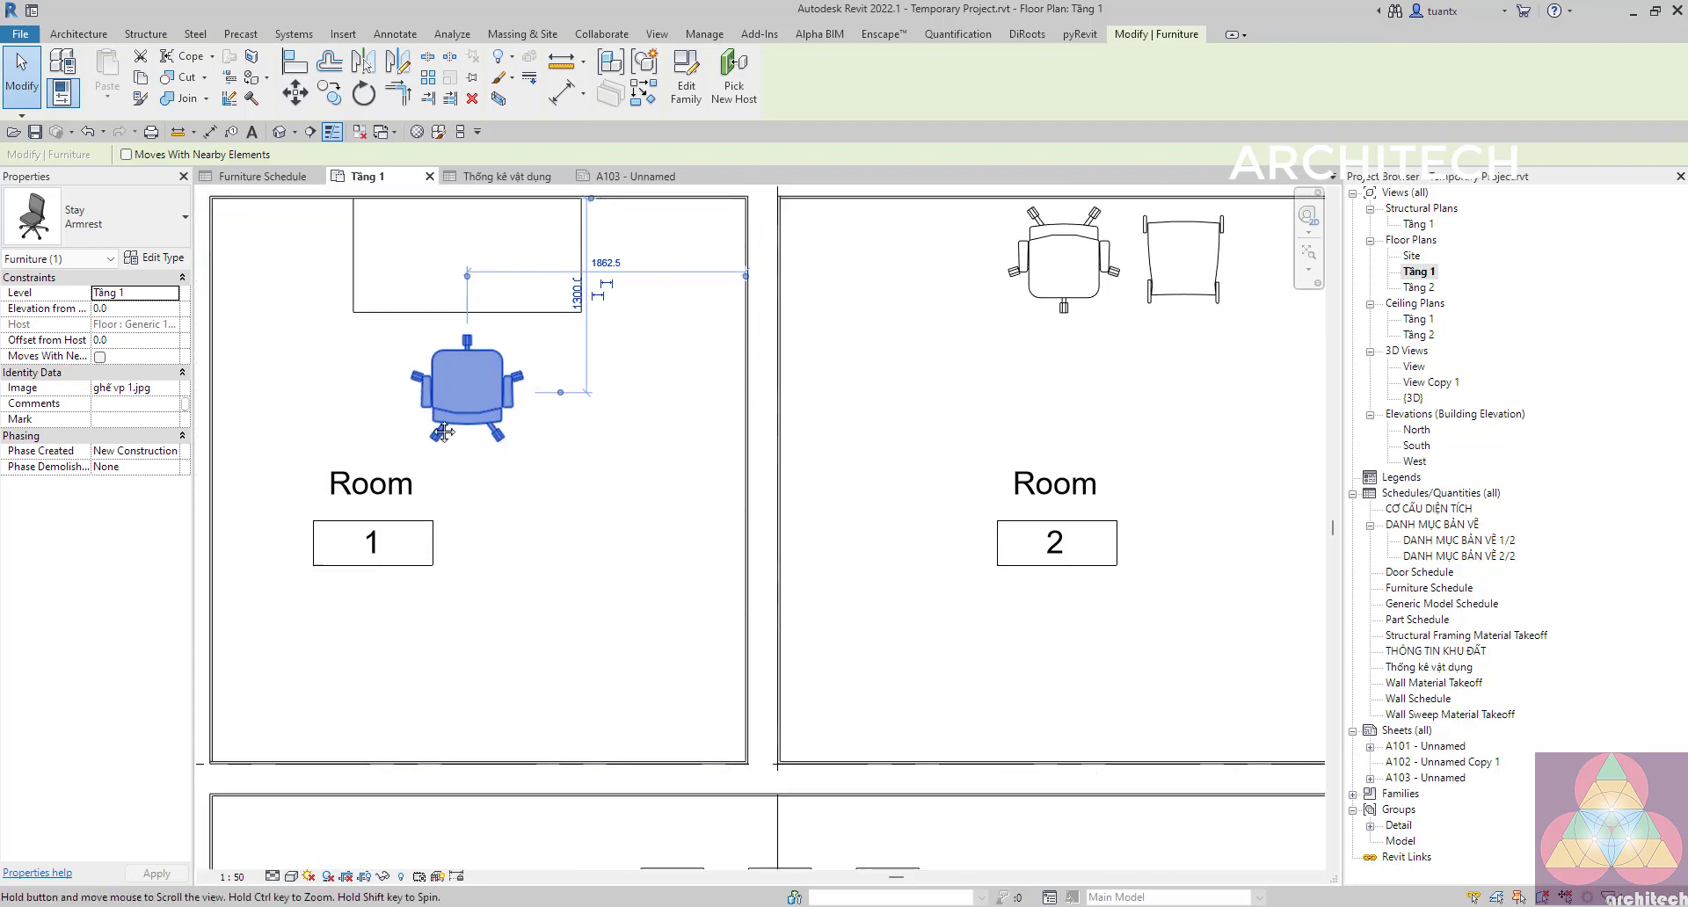
scroll(481, 444, "down", 1)
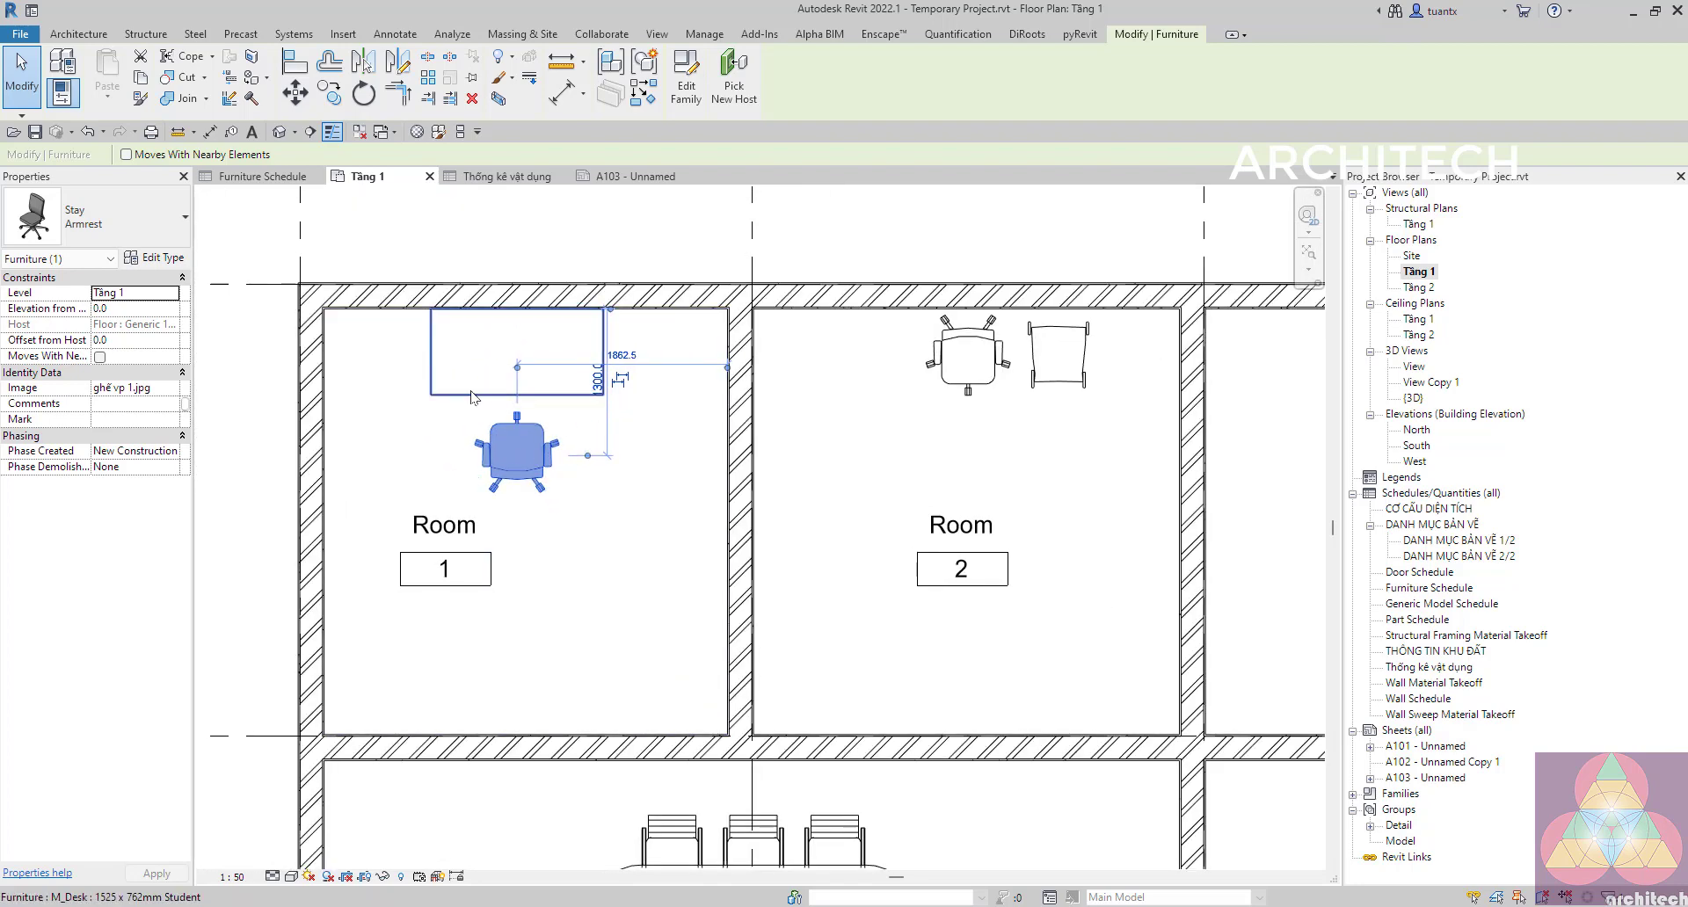
scroll(479, 395, "down", 1)
middle_click_drag(476, 391, 624, 389)
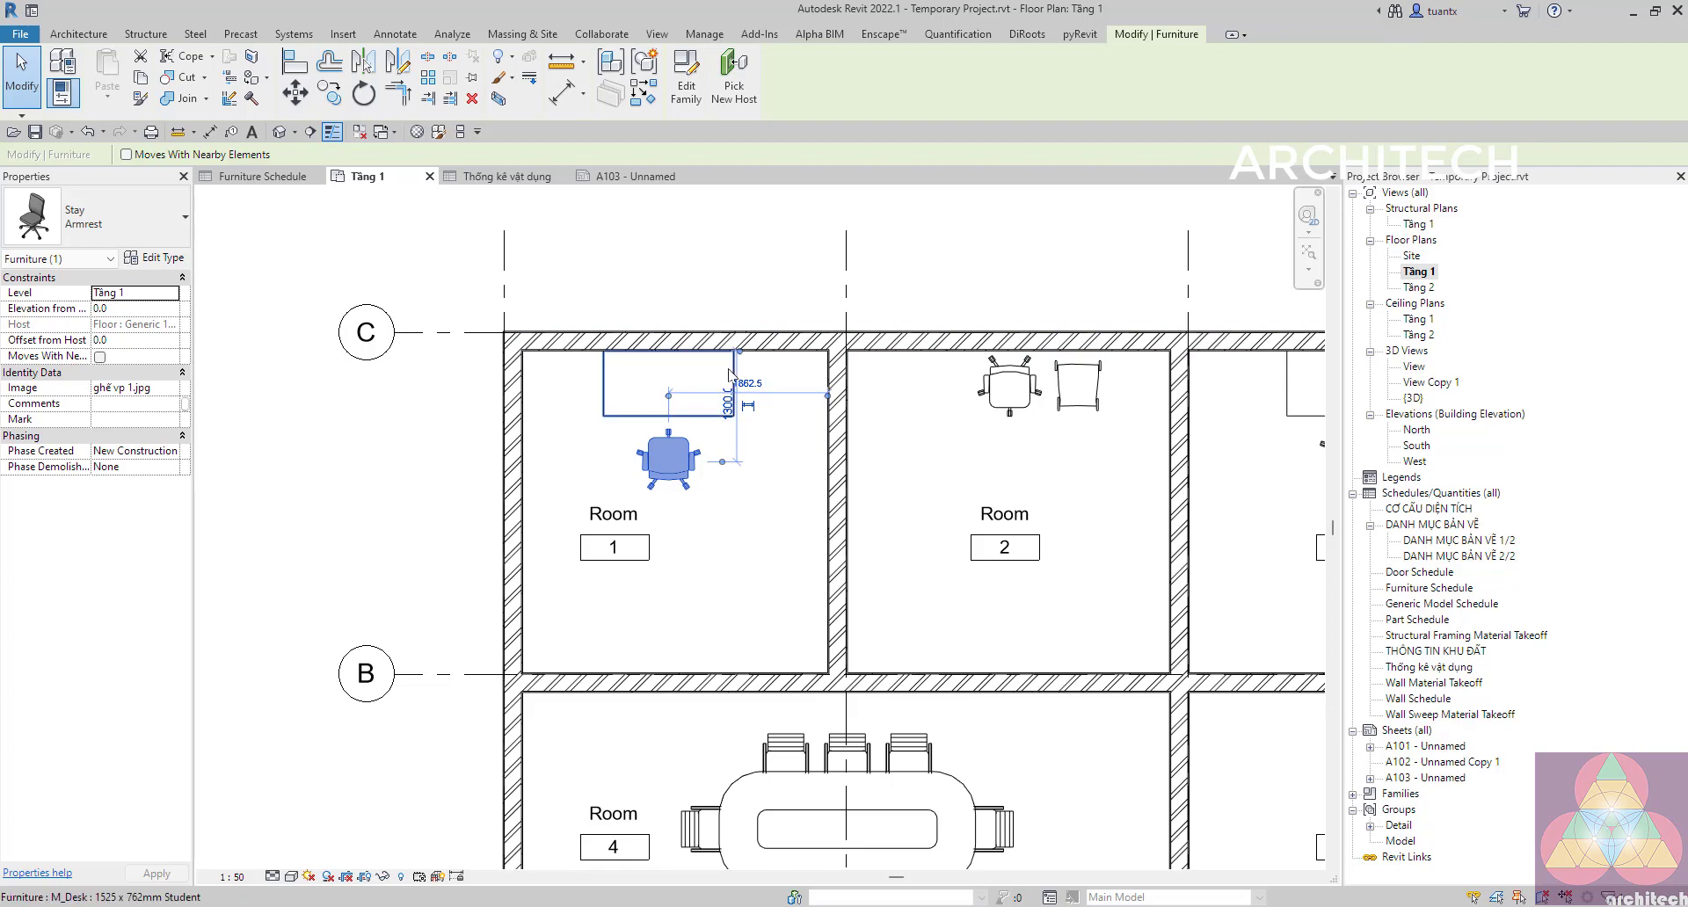
scroll(663, 381, "up", 2)
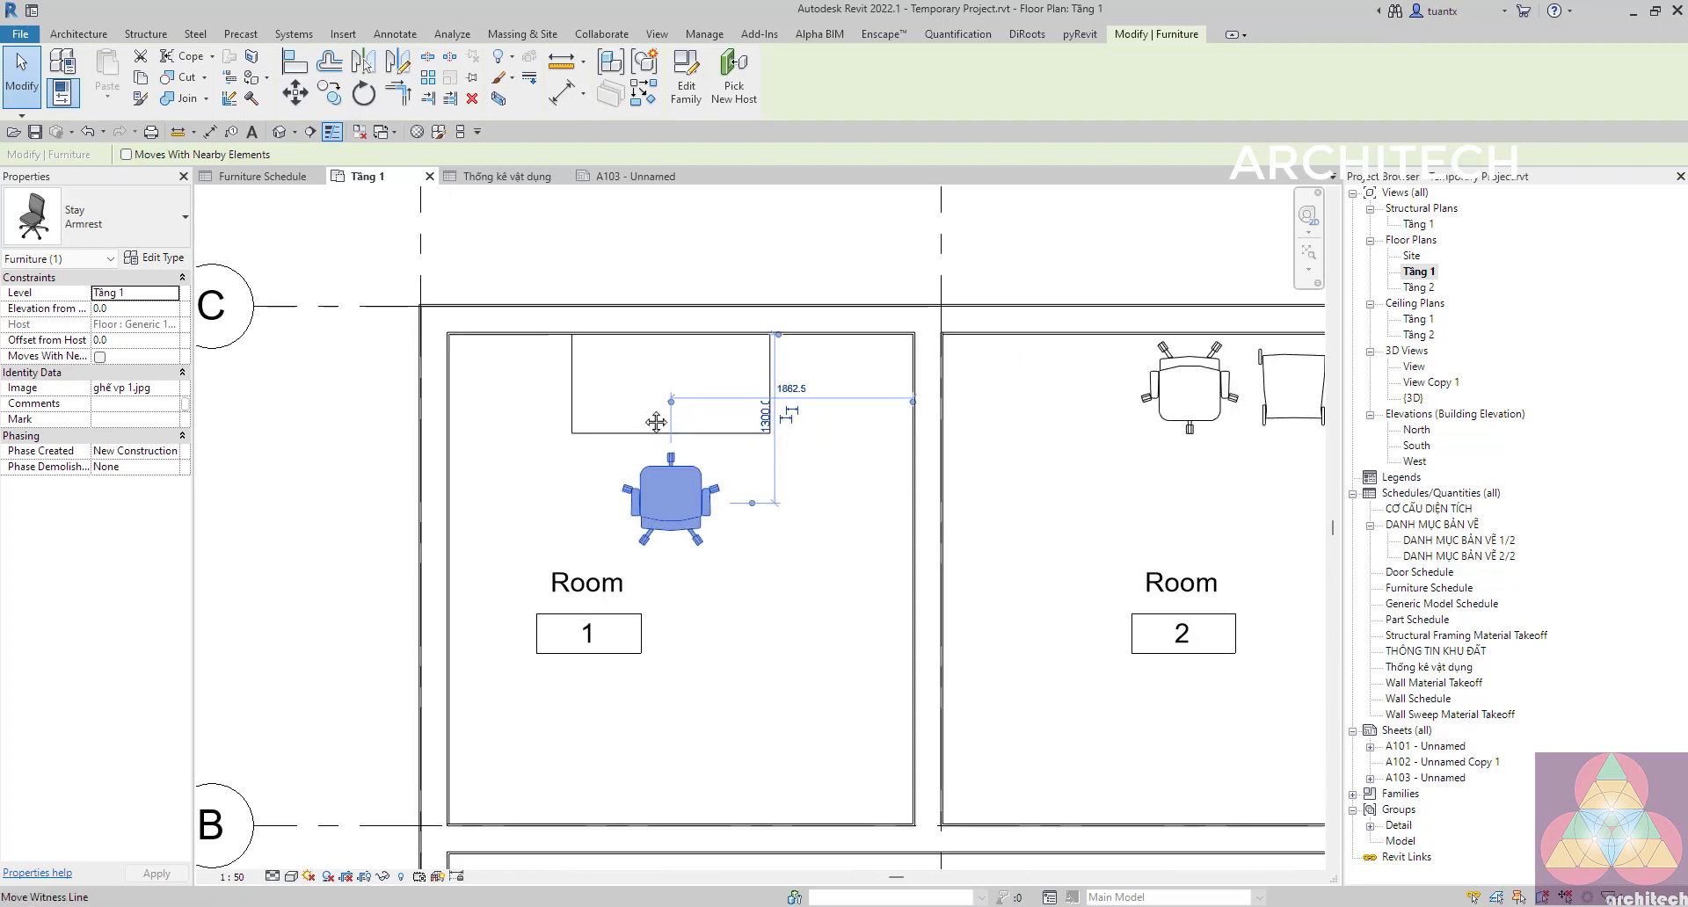
Turn the Room 1 chair into the assembly Ghế văn phòng 1.
left_click(606, 64)
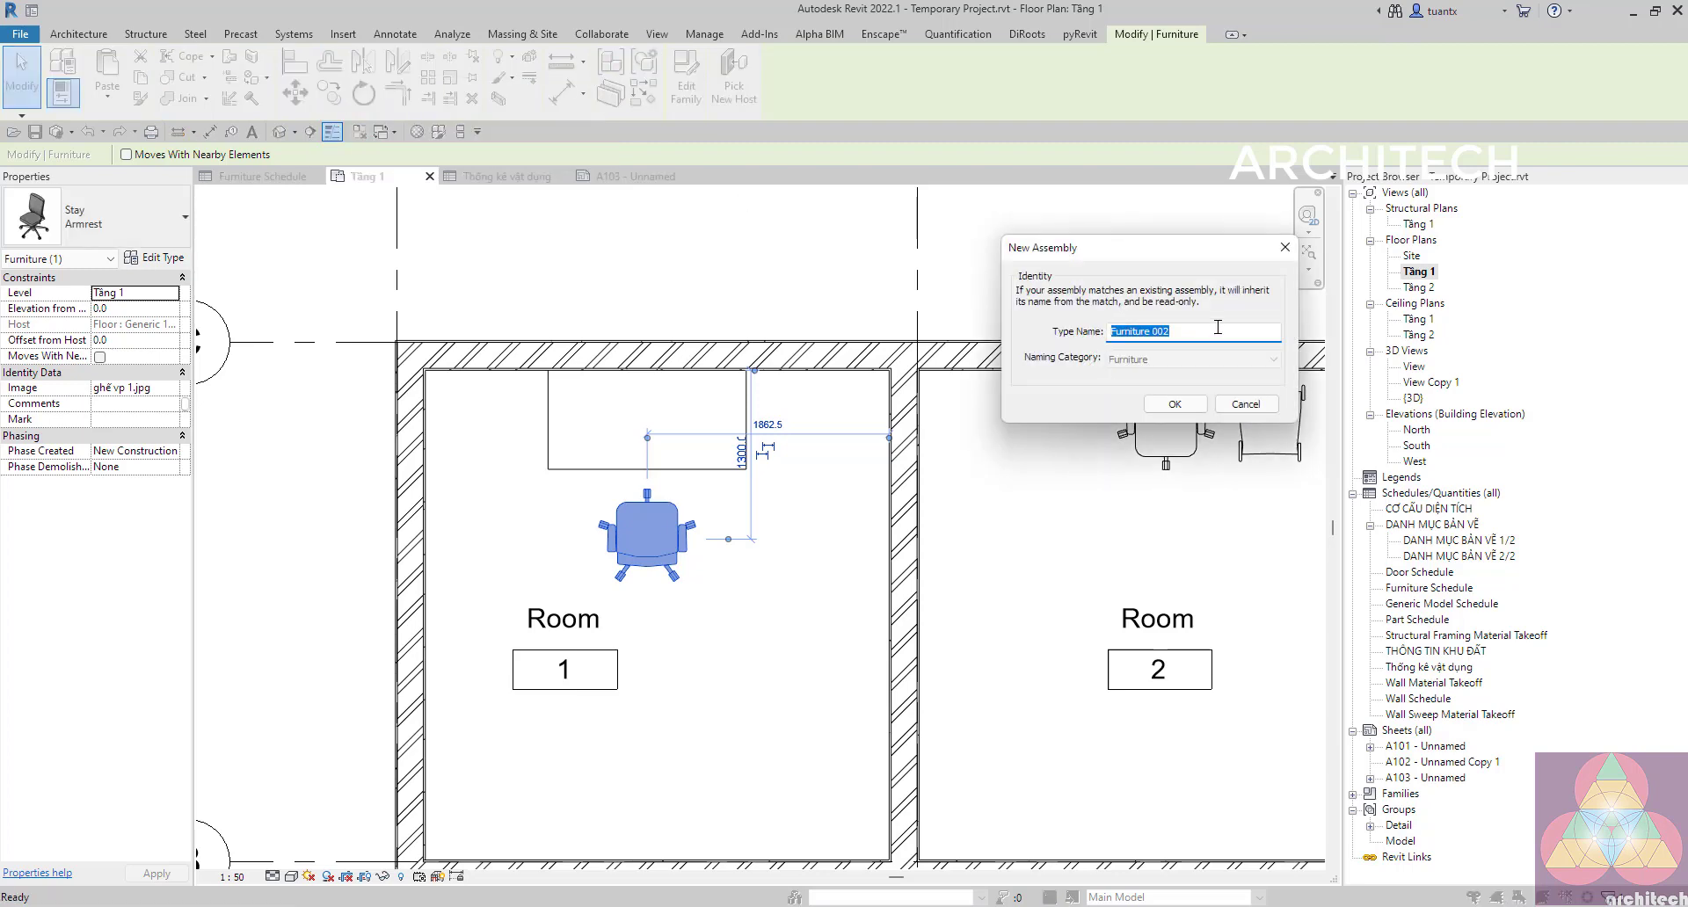
type("Ghế văn phòng 1")
left_click(1175, 404)
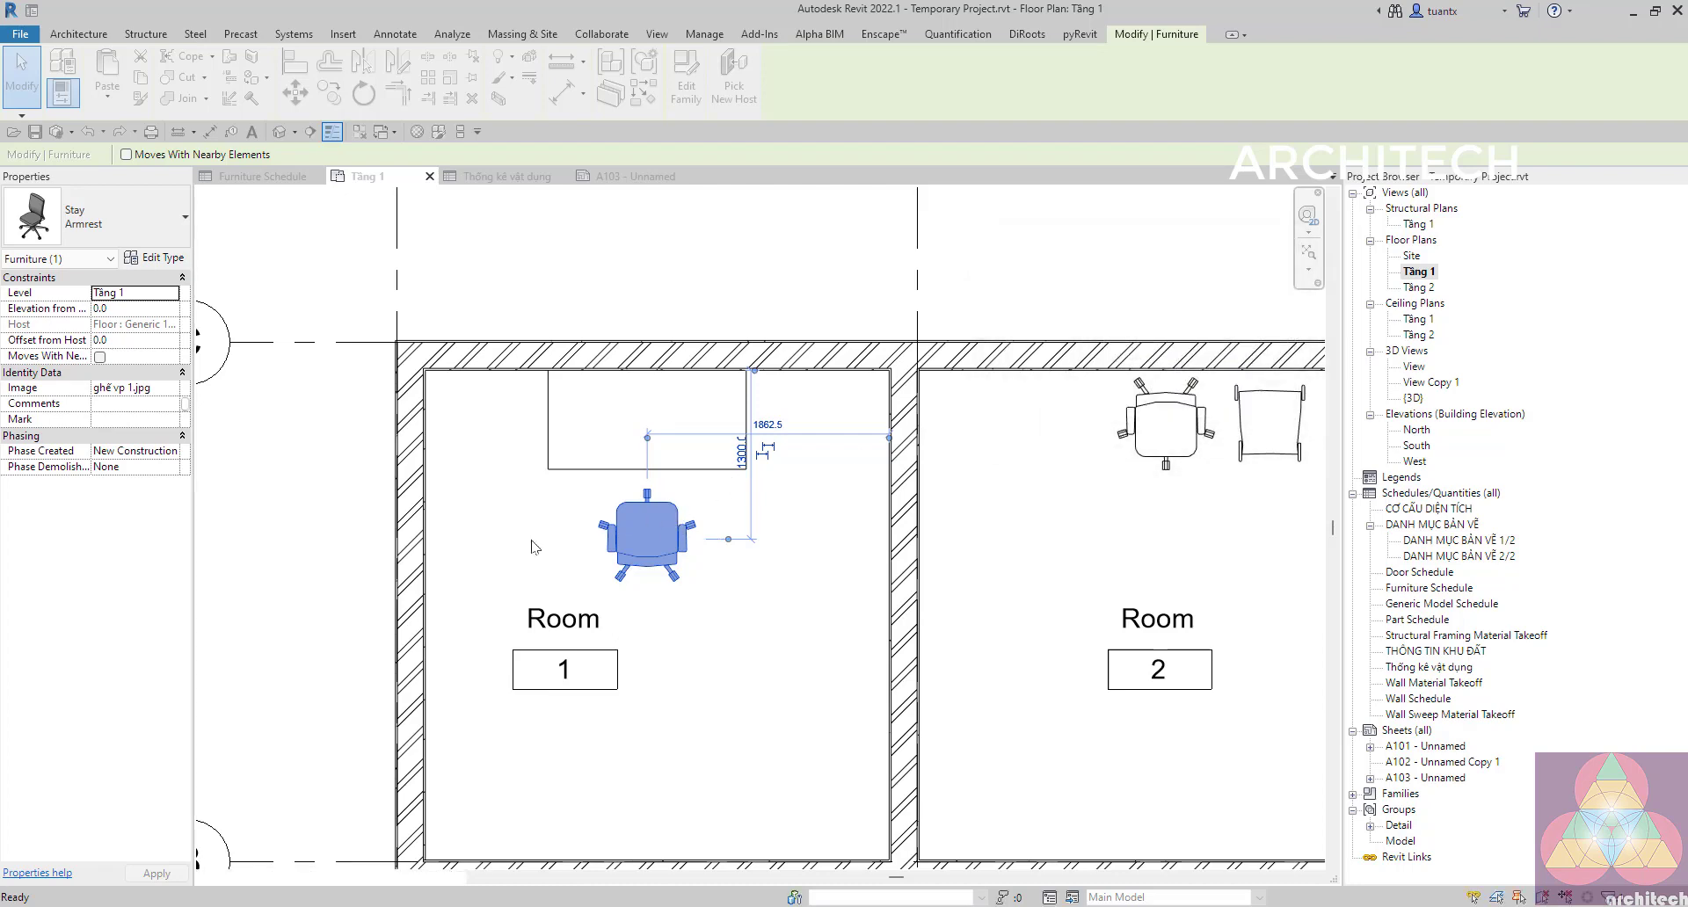
scroll(633, 529, "down", 1)
scroll(633, 529, "down", 1)
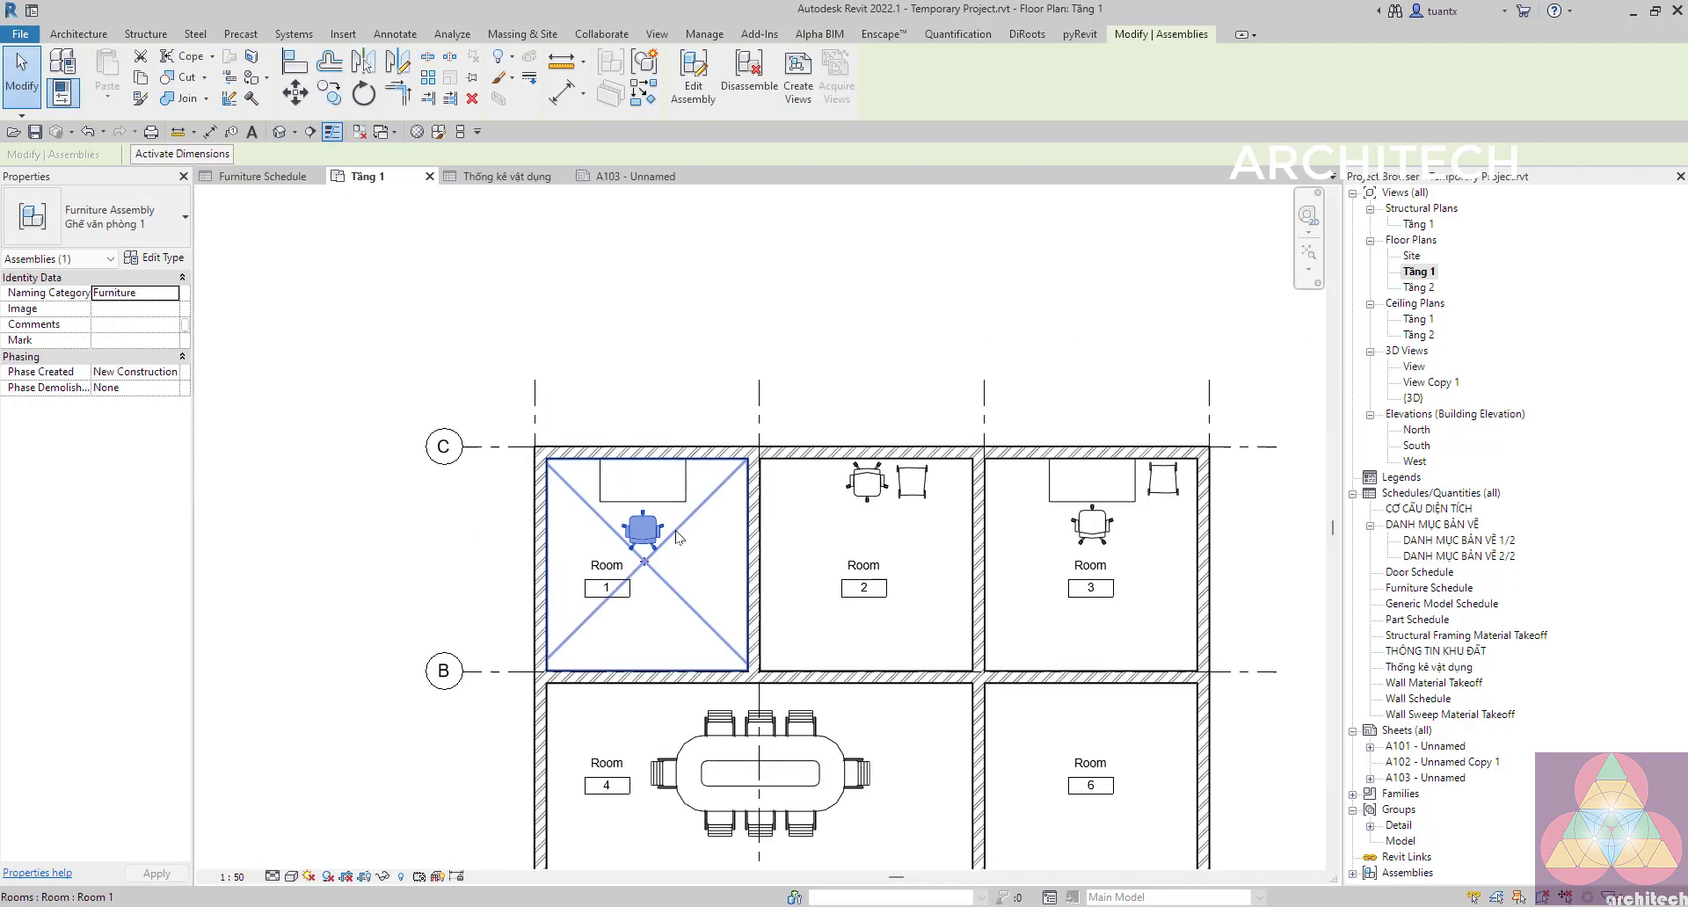
scroll(633, 529, "up", 2)
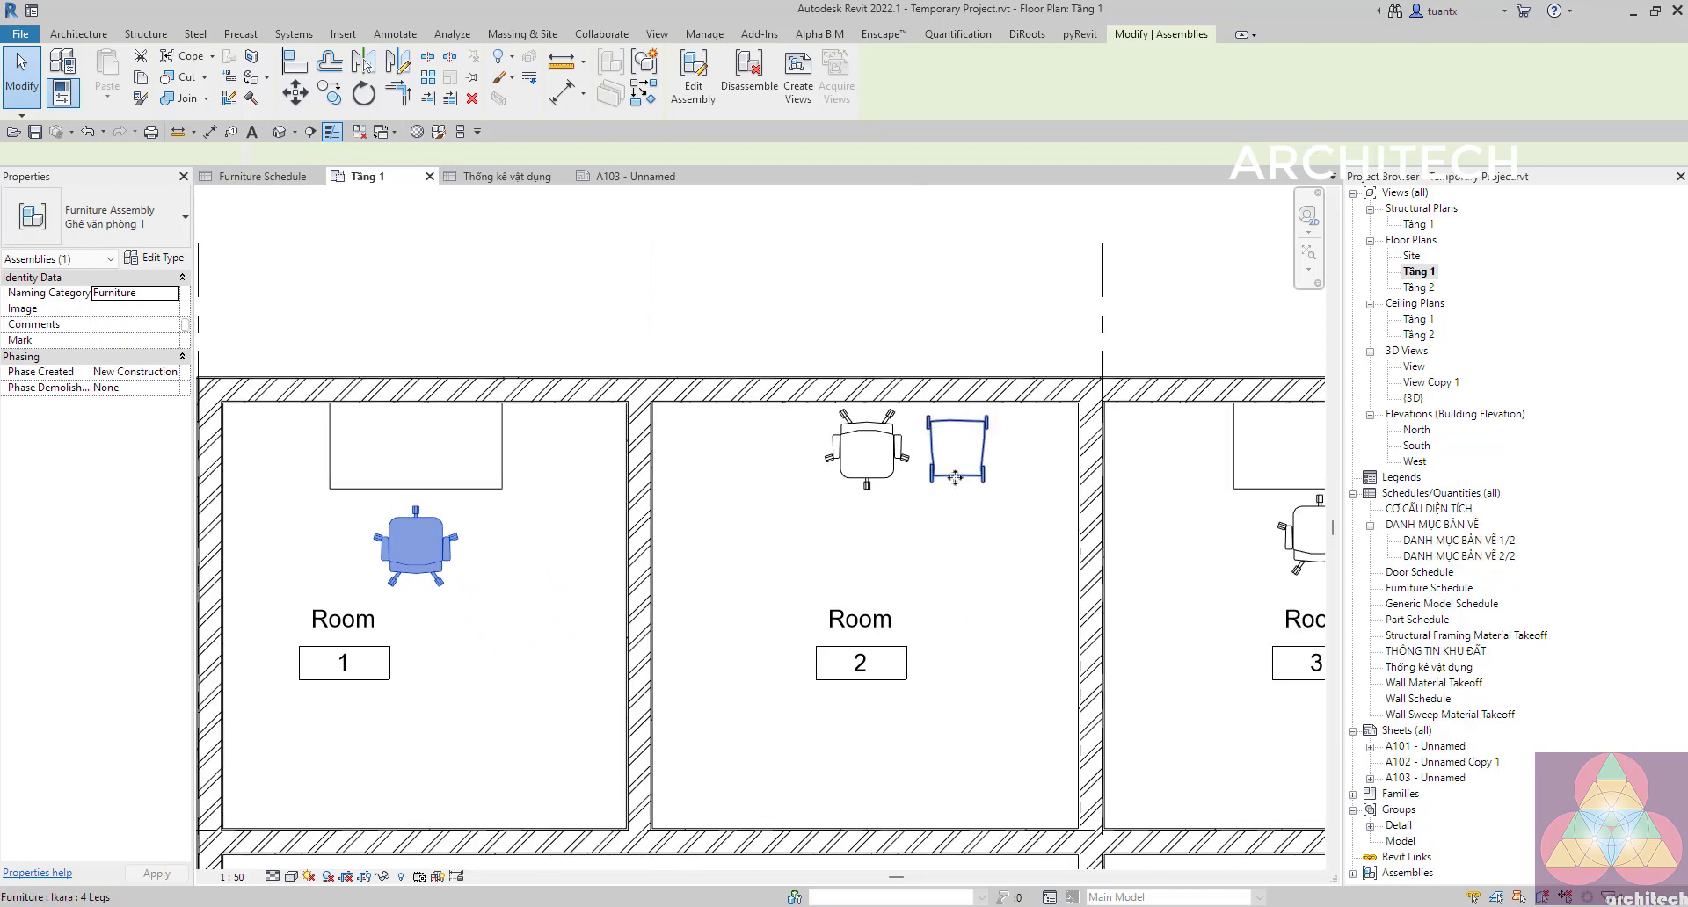
Turn the Room 2 chair into the assembly Ghế văn phòng 2.
left_click(611, 62)
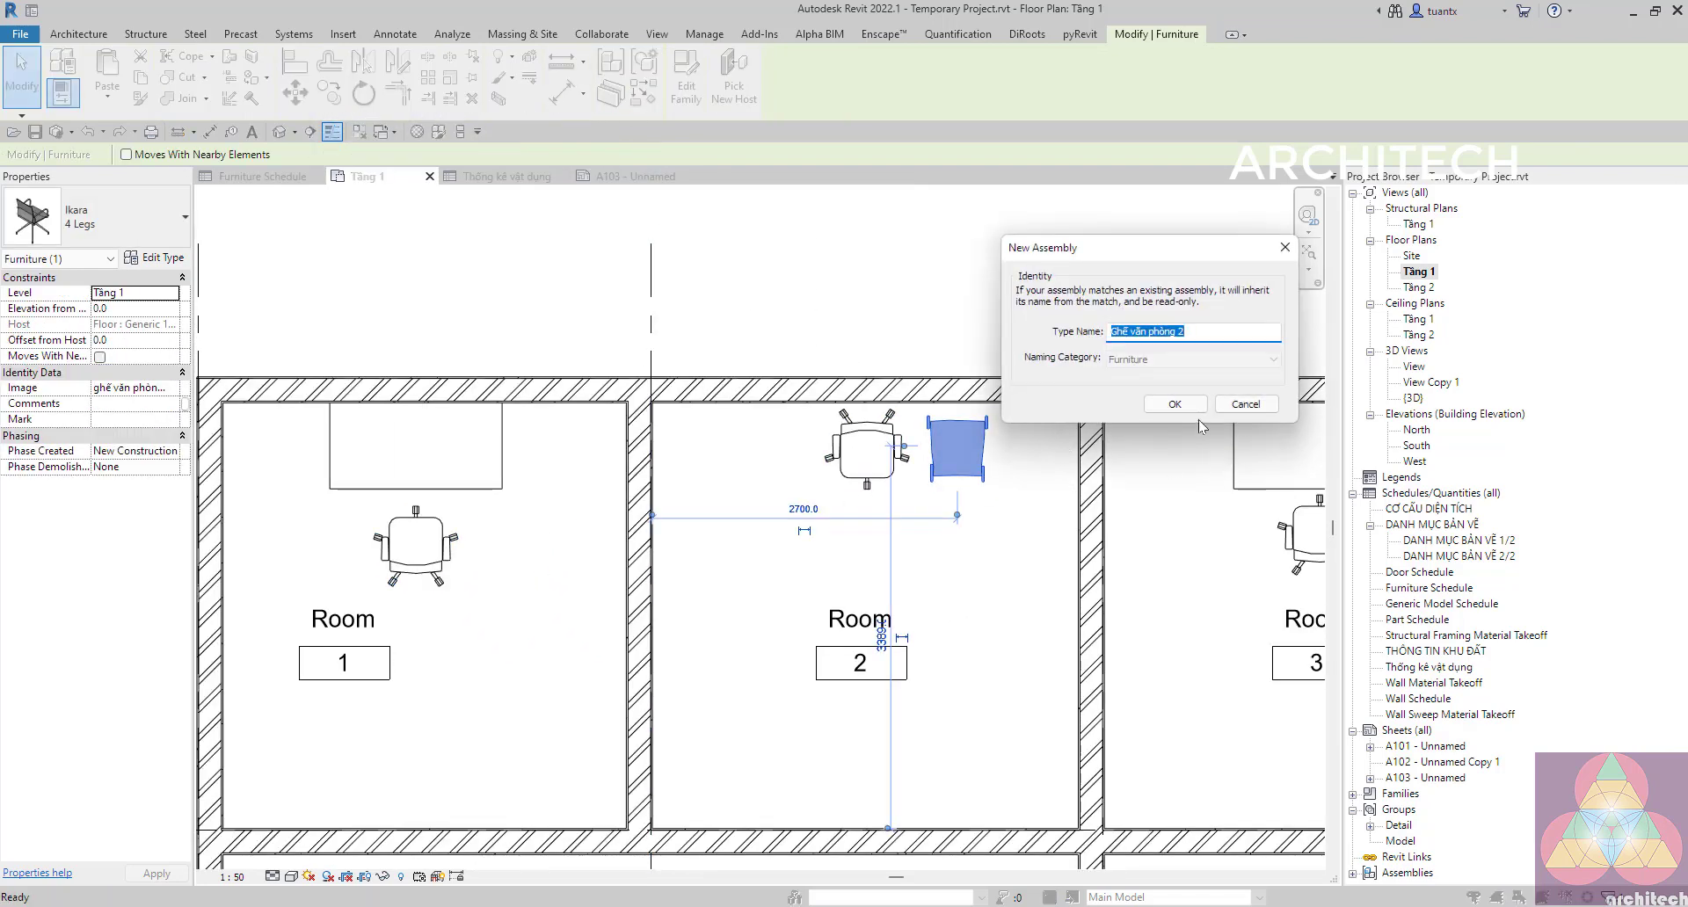
left_click(1175, 403)
scroll(848, 518, "down", 1)
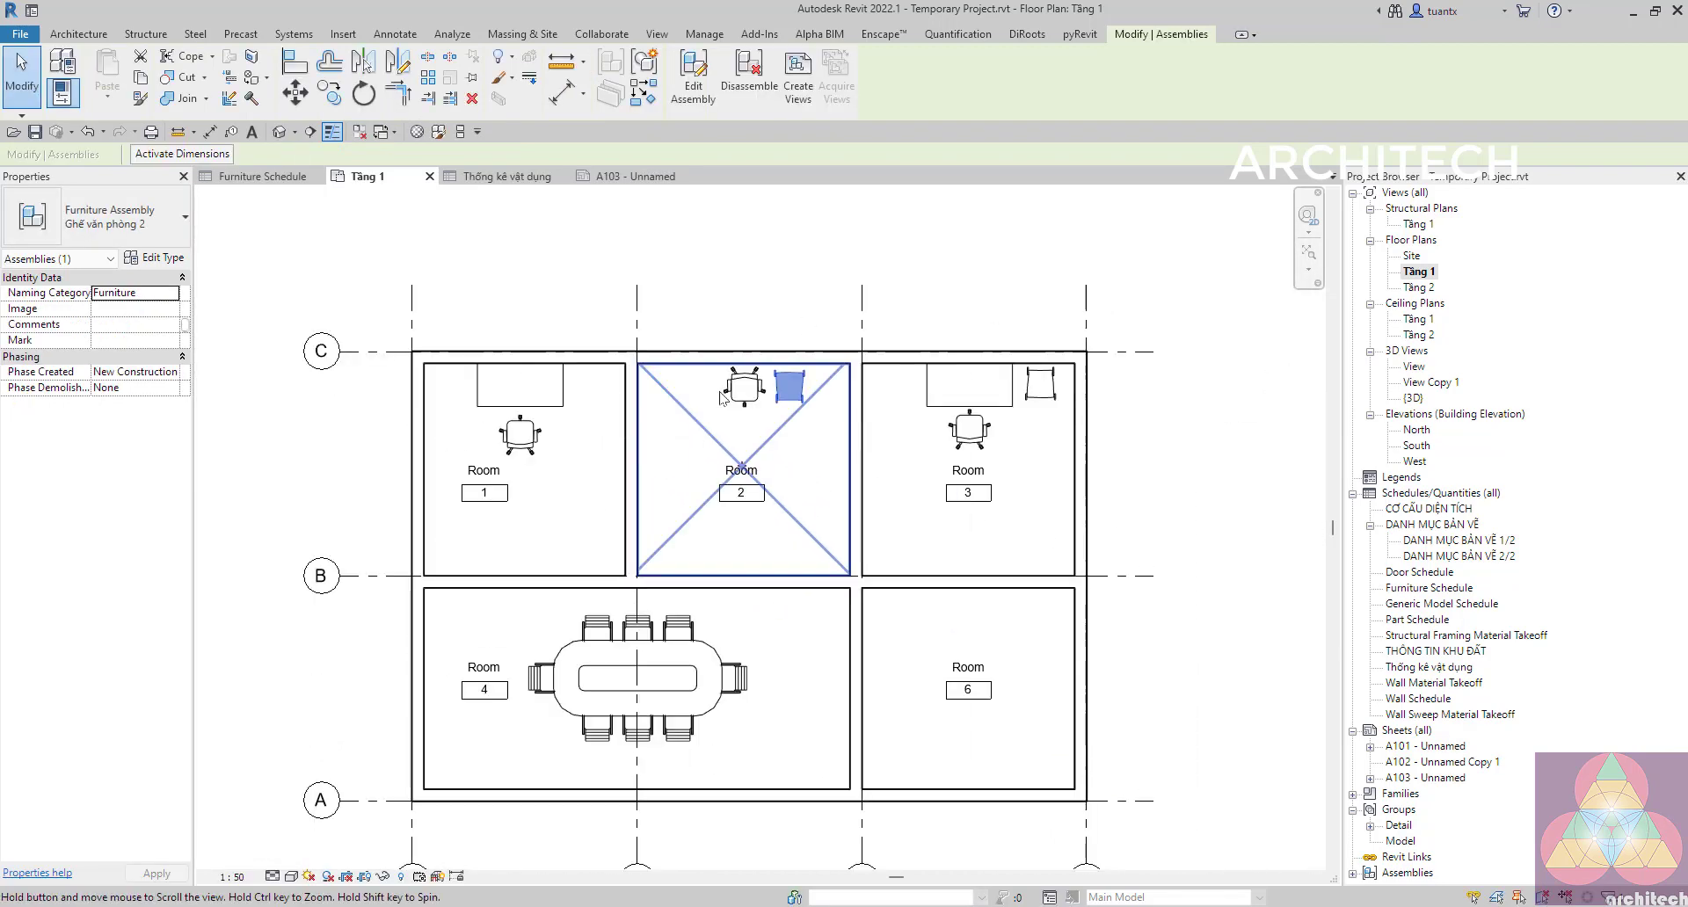
middle_click_drag(848, 518, 716, 369)
scroll(717, 370, "up", 2)
scroll(727, 413, "down", 1)
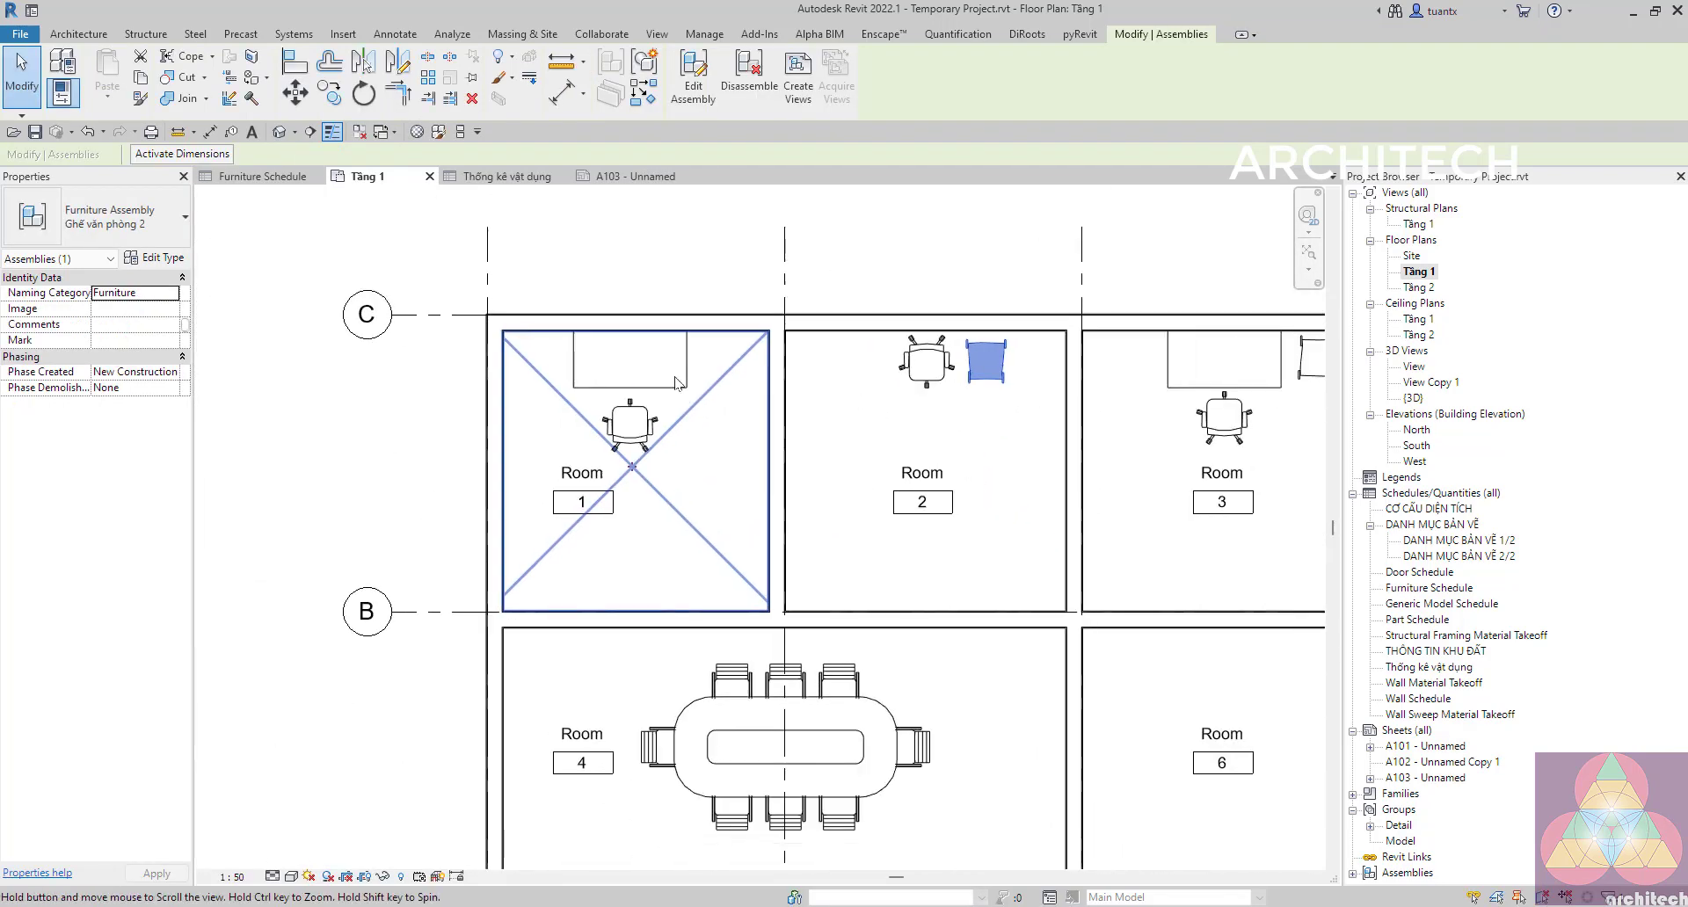
mouse_move(727, 677)
middle_mouse_down()
mouse_move(814, 422)
mouse_move(686, 668)
middle_mouse_up()
scroll(650, 356, "up", 2)
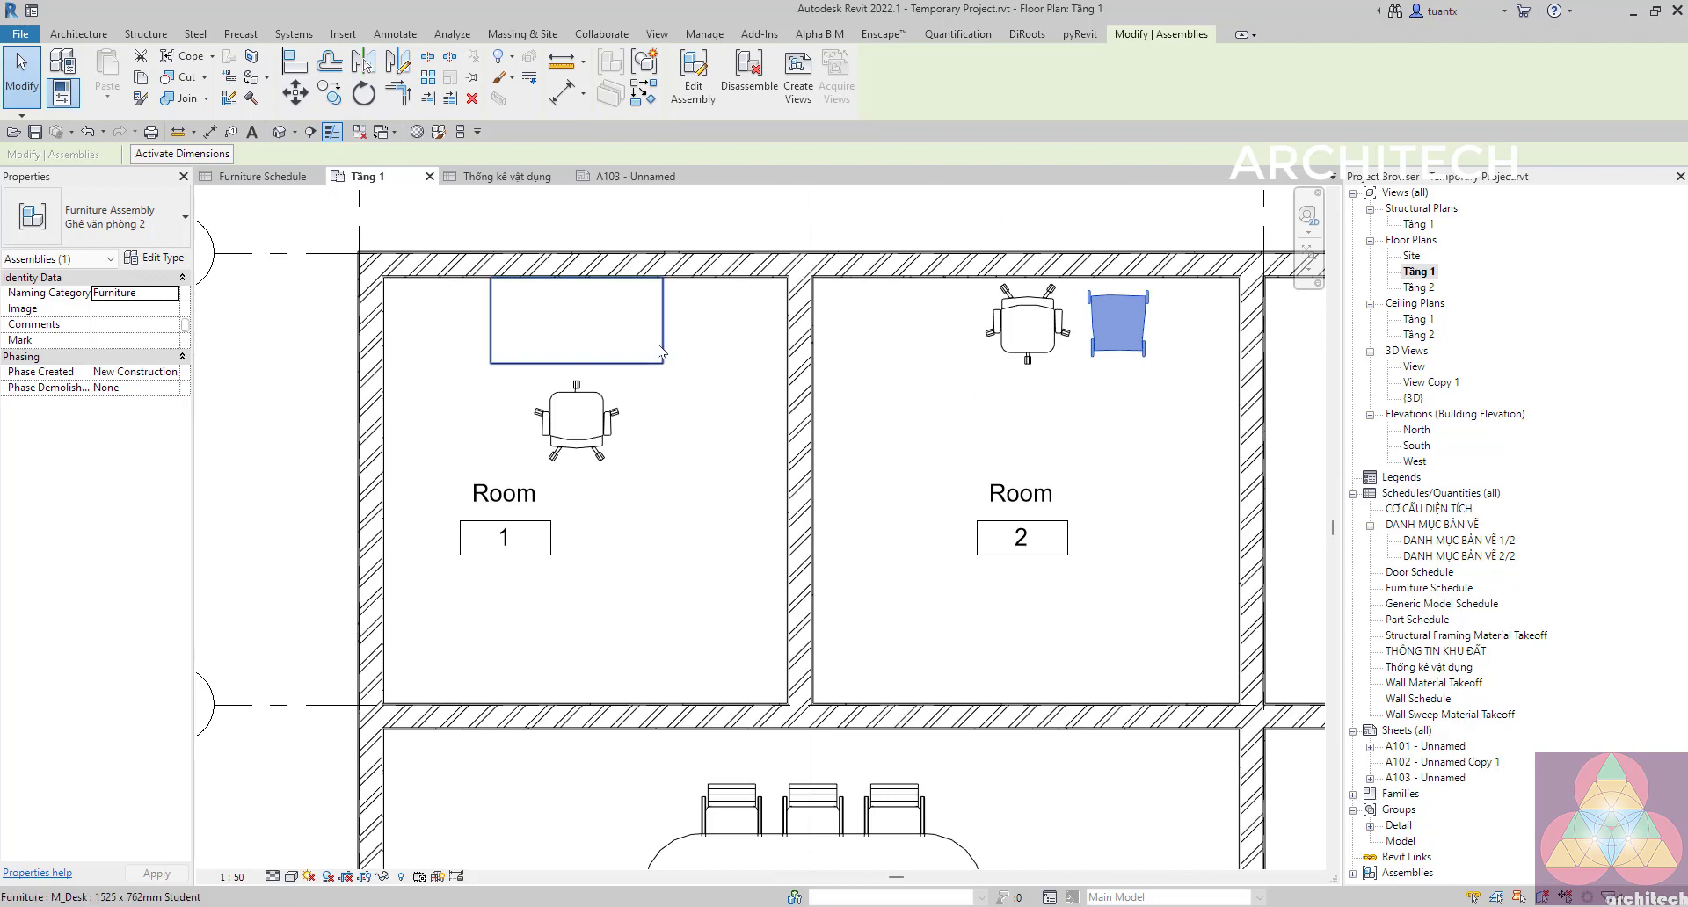
Select the Room 1 desk and start an assembly named bàn văn phòng 1-a.
left_click(650, 356)
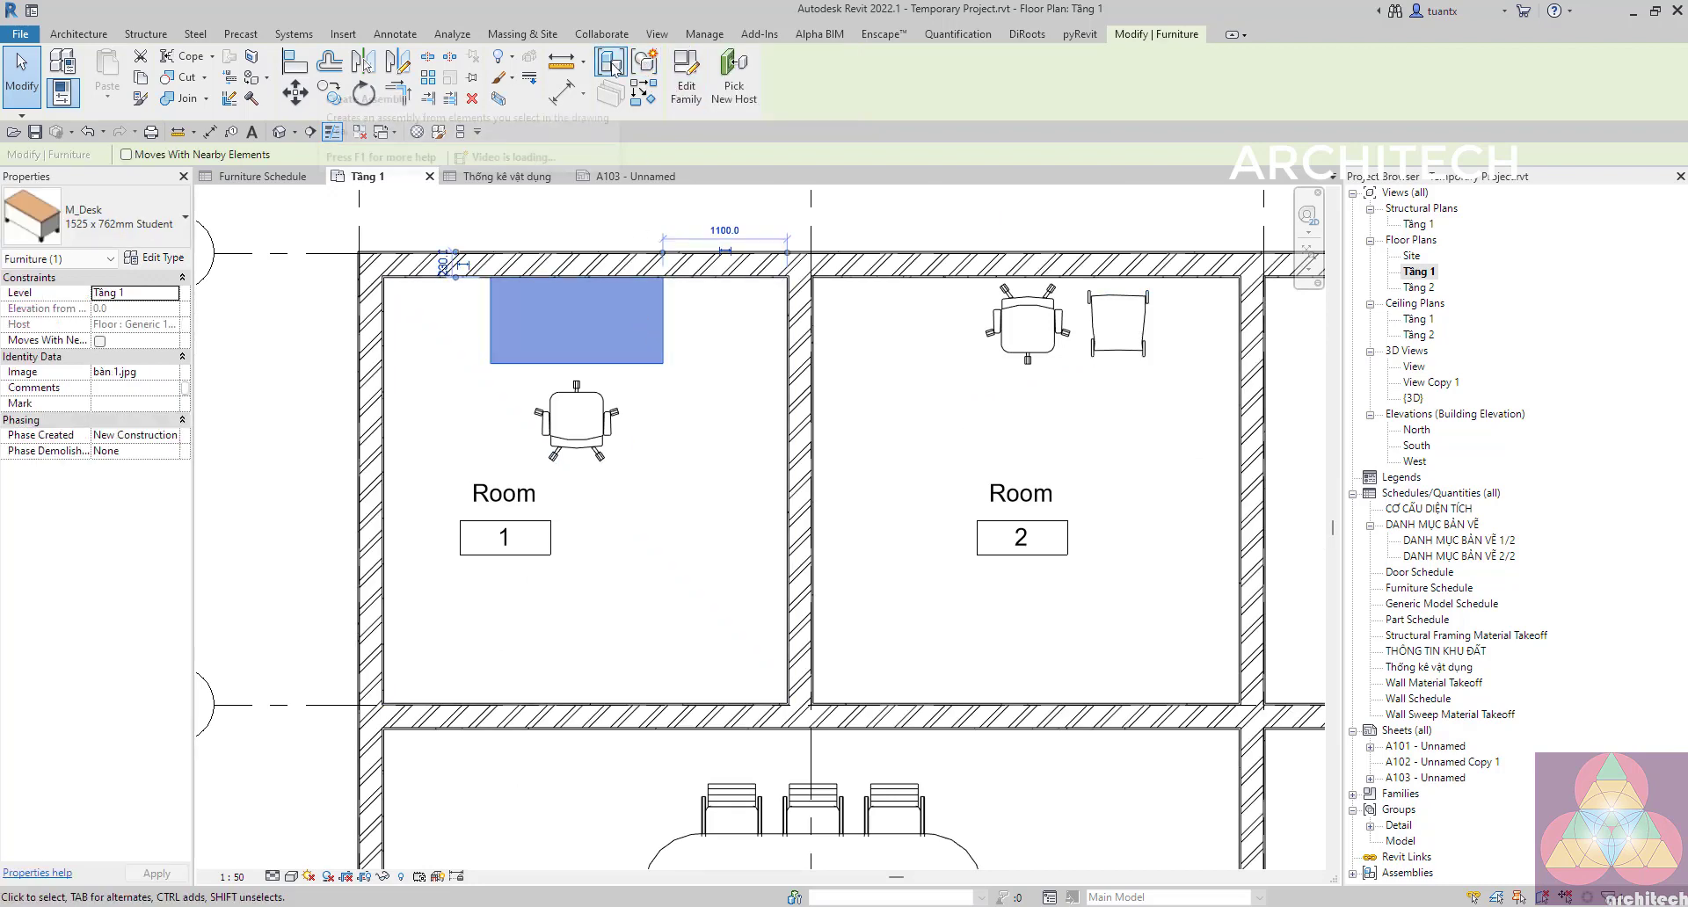
left_click(606, 70)
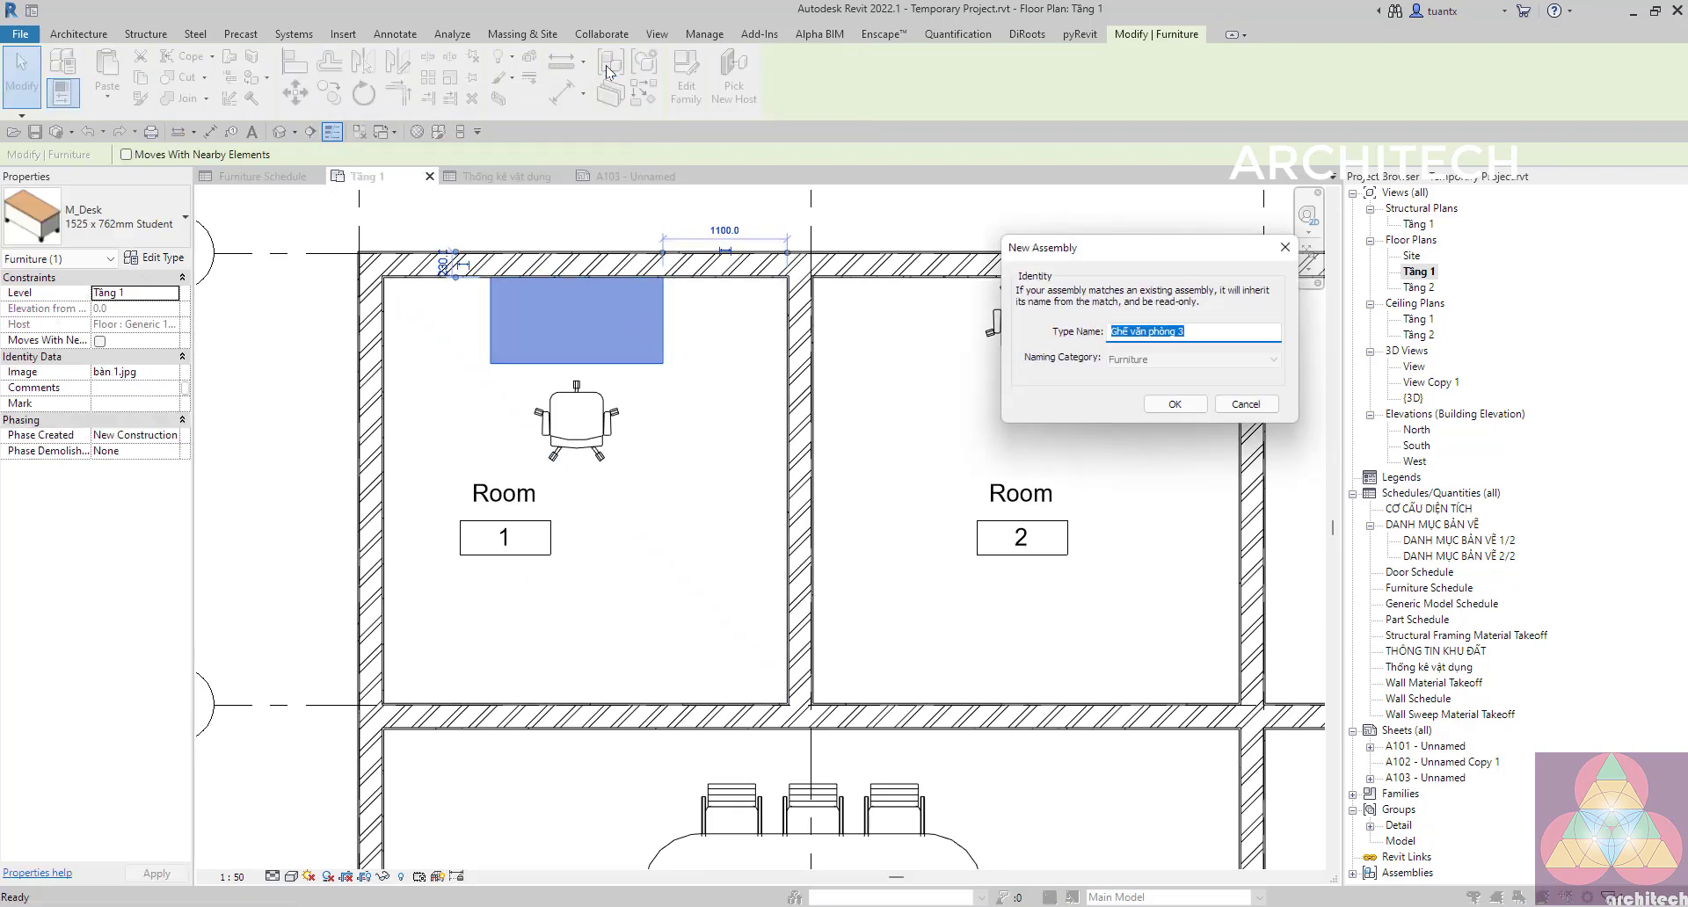
type("bàn")
Confirm the bàn văn phòng 1-a desk assembly and cancel a second new-assembly attempt.
left_click(1168, 409)
scroll(1168, 413, "down", 2)
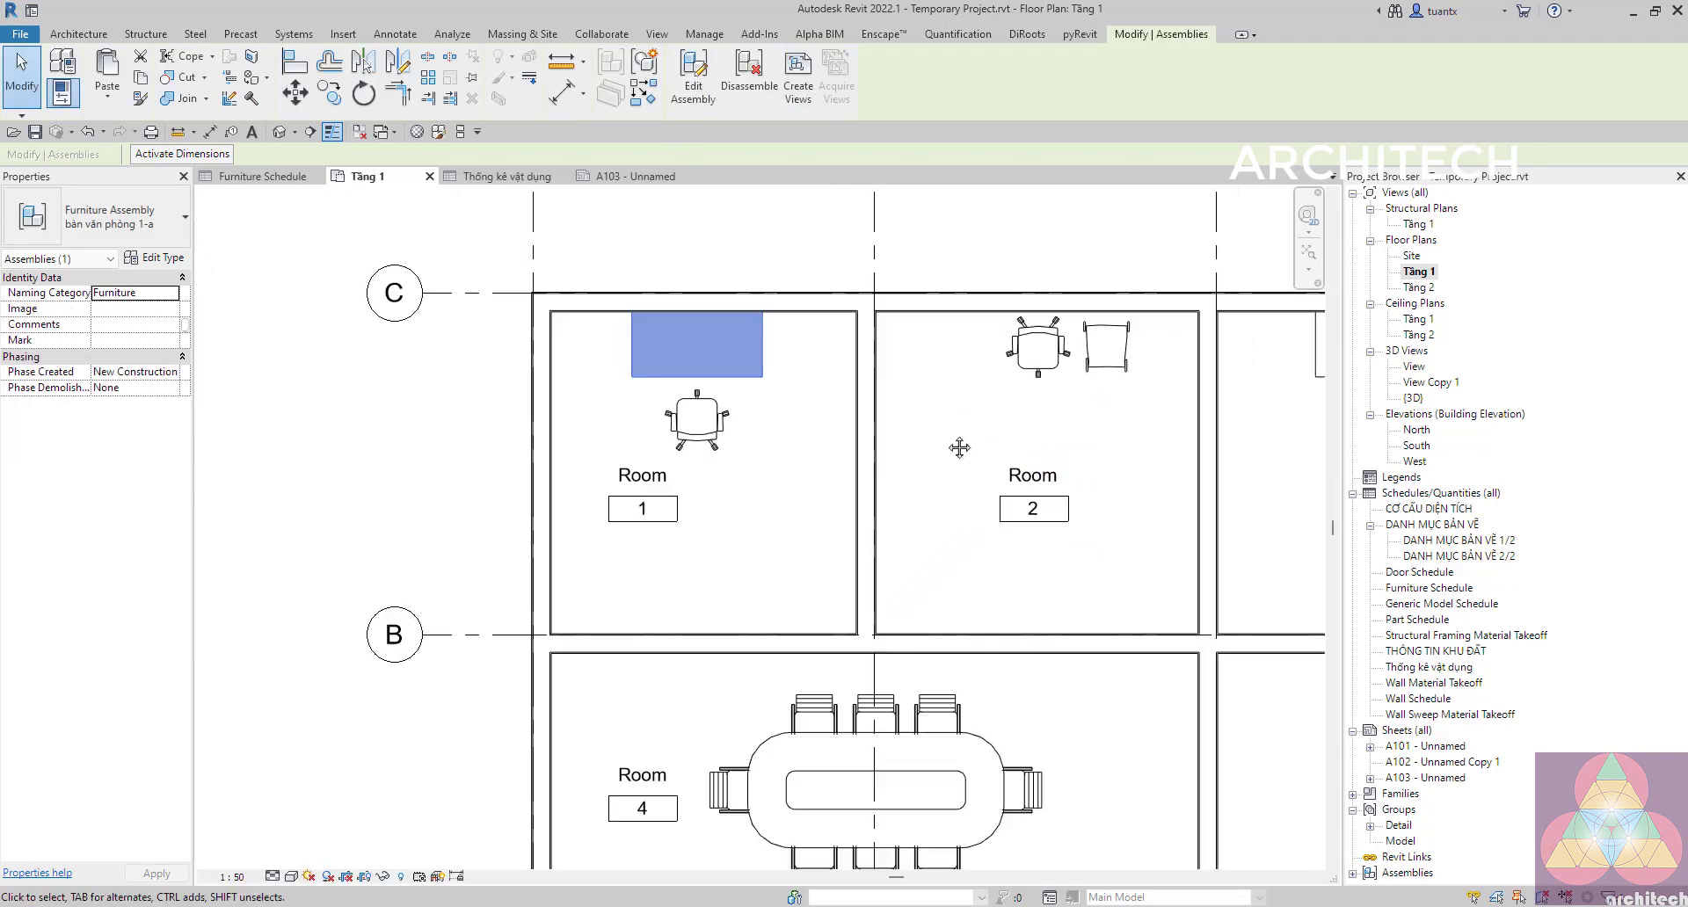
scroll(961, 449, "up", 1)
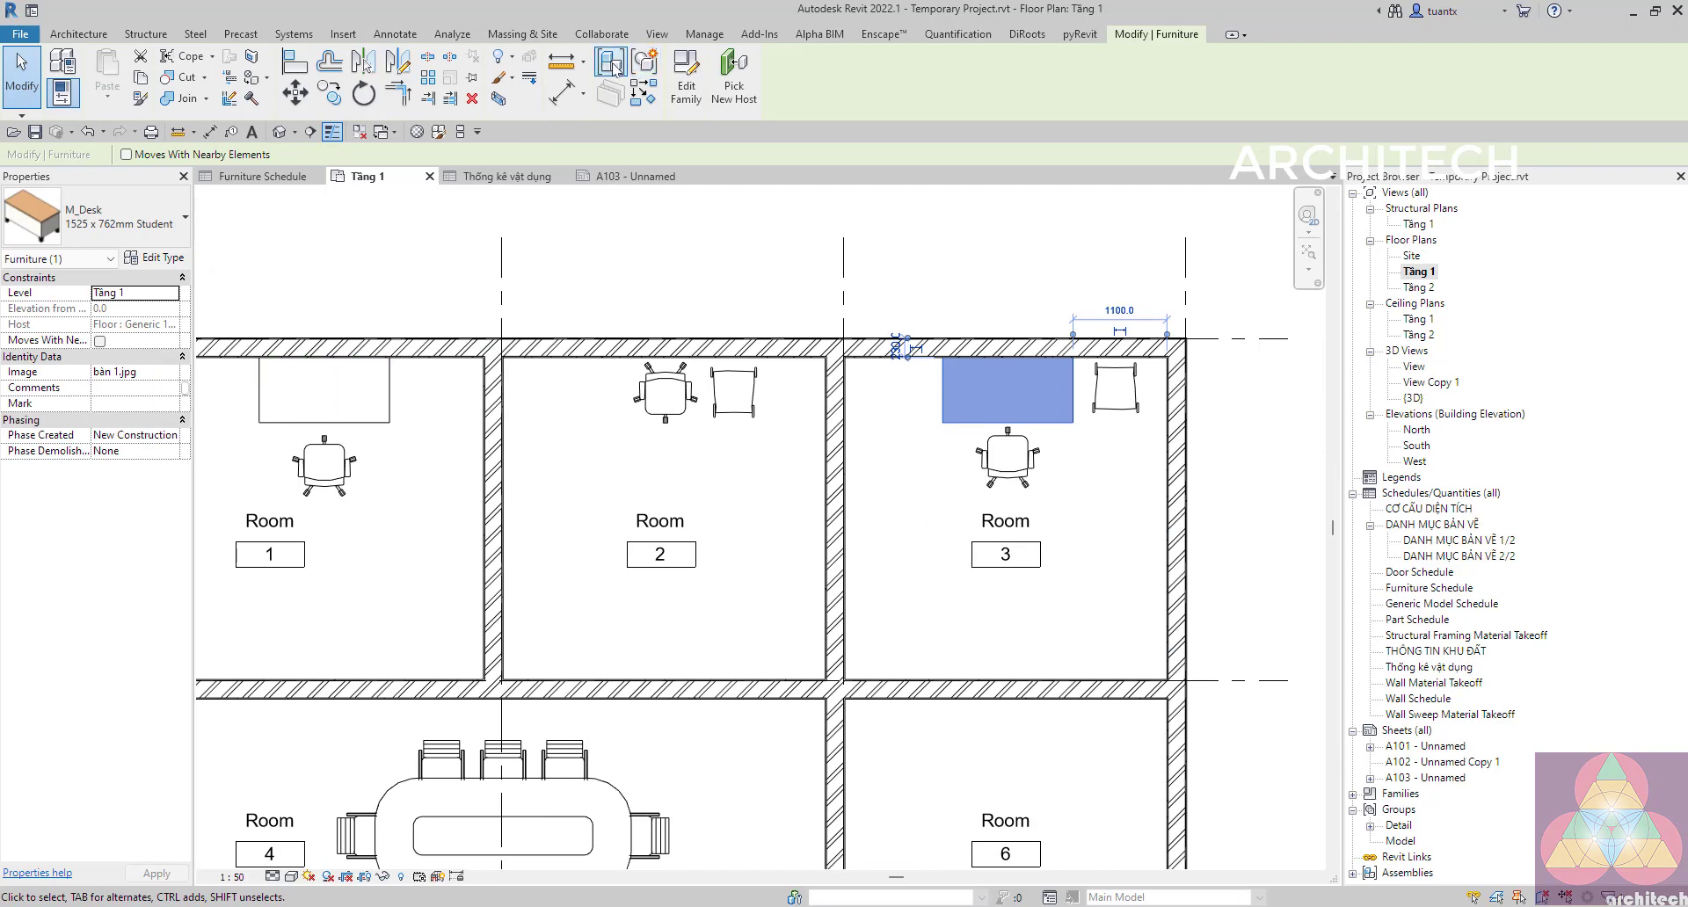
left_click(611, 62)
left_click(1245, 404)
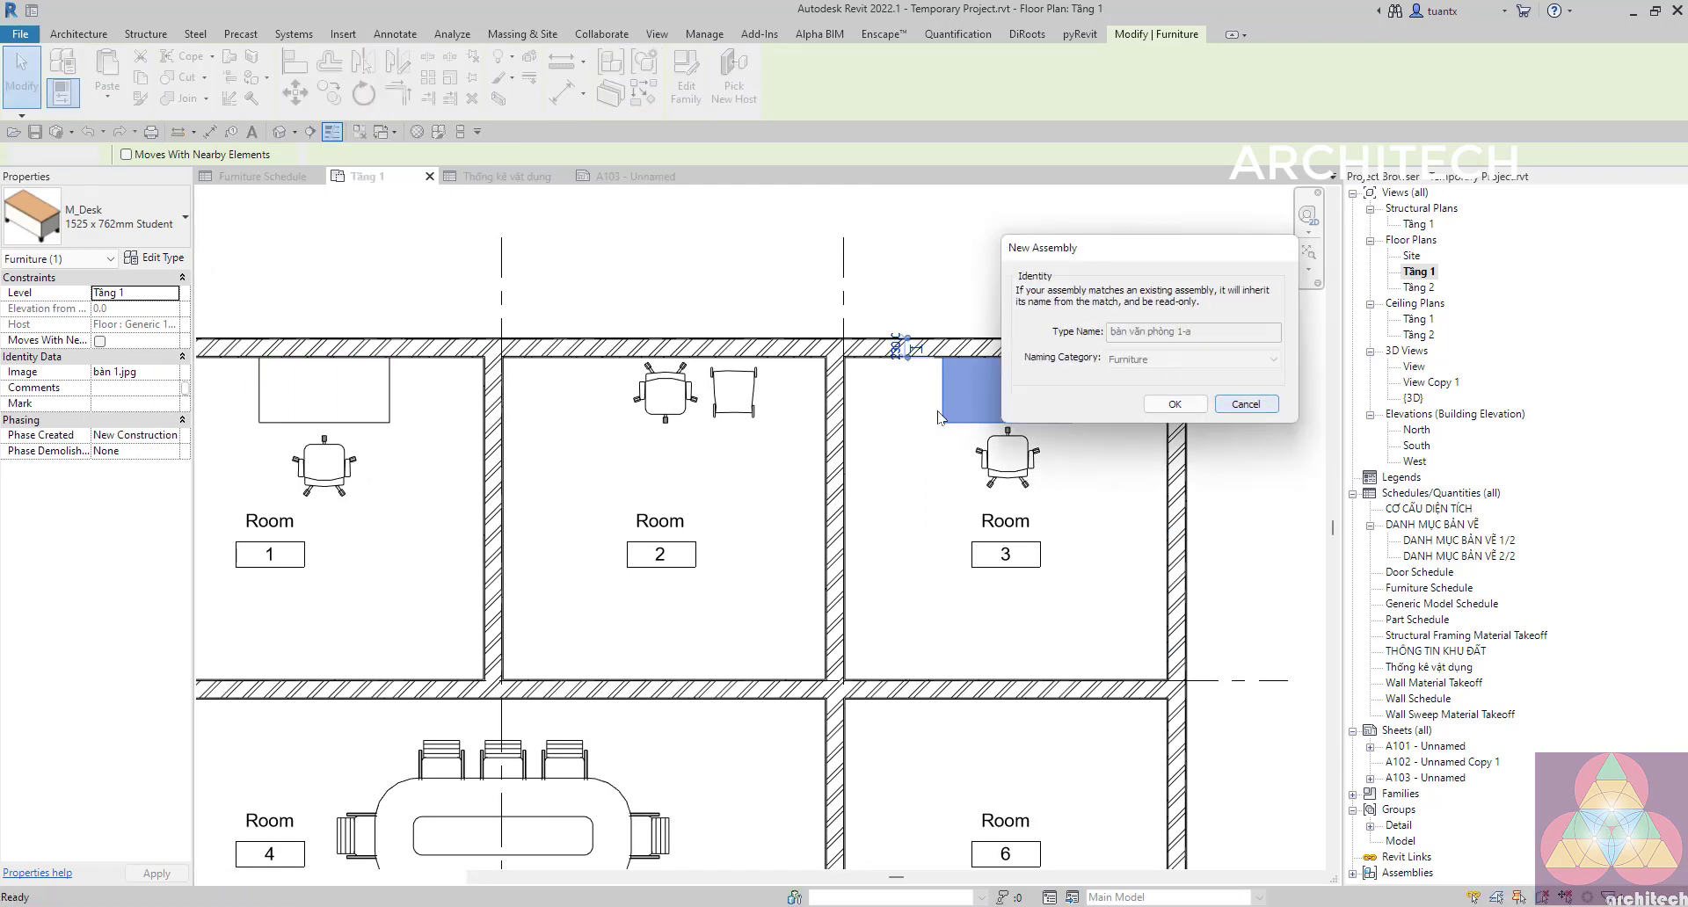
key("Escape")
scroll(966, 388, "down", 1)
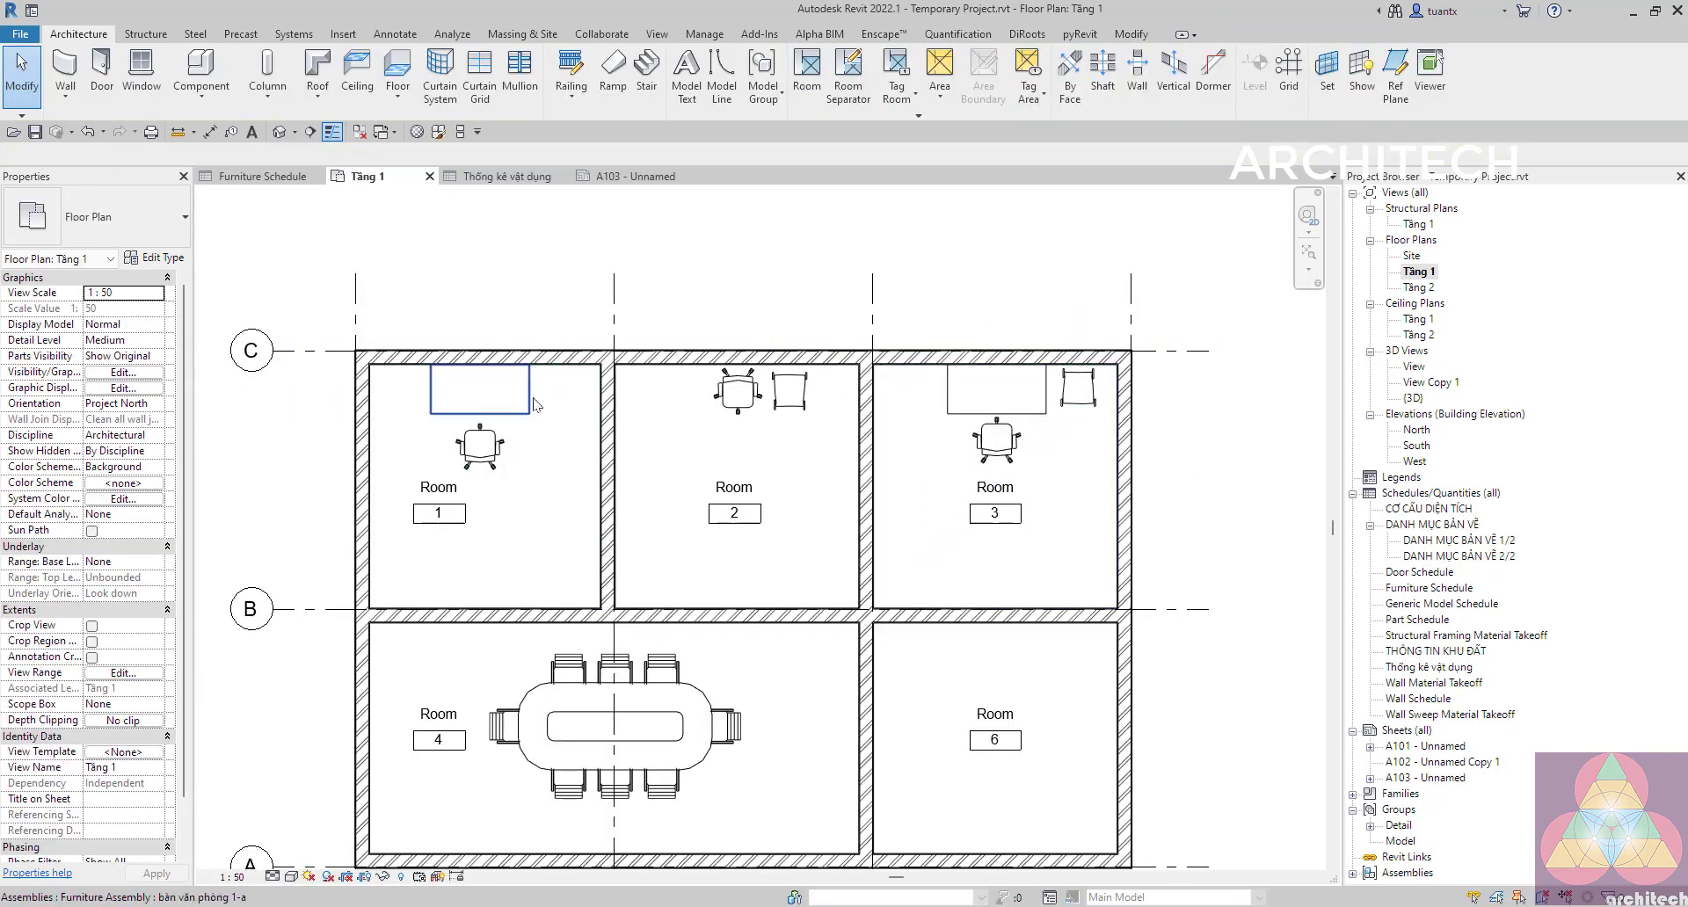
scroll(905, 427, "up", 2)
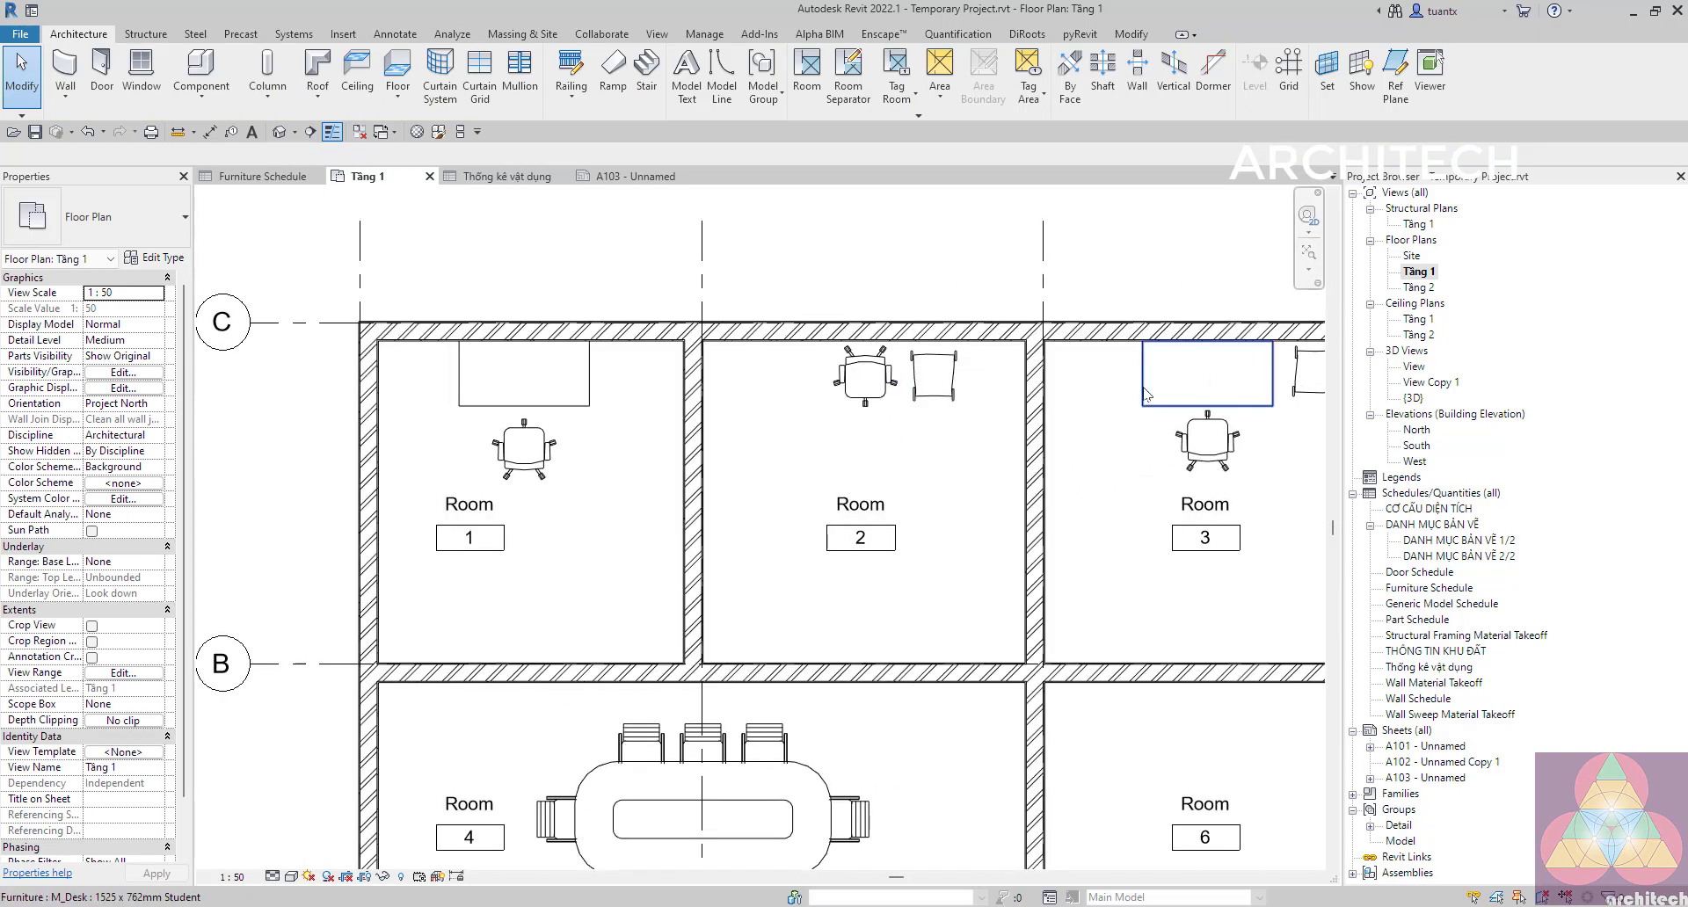
Select the M_Desk in room 3 and start an assembly from it.
left_click(970, 395)
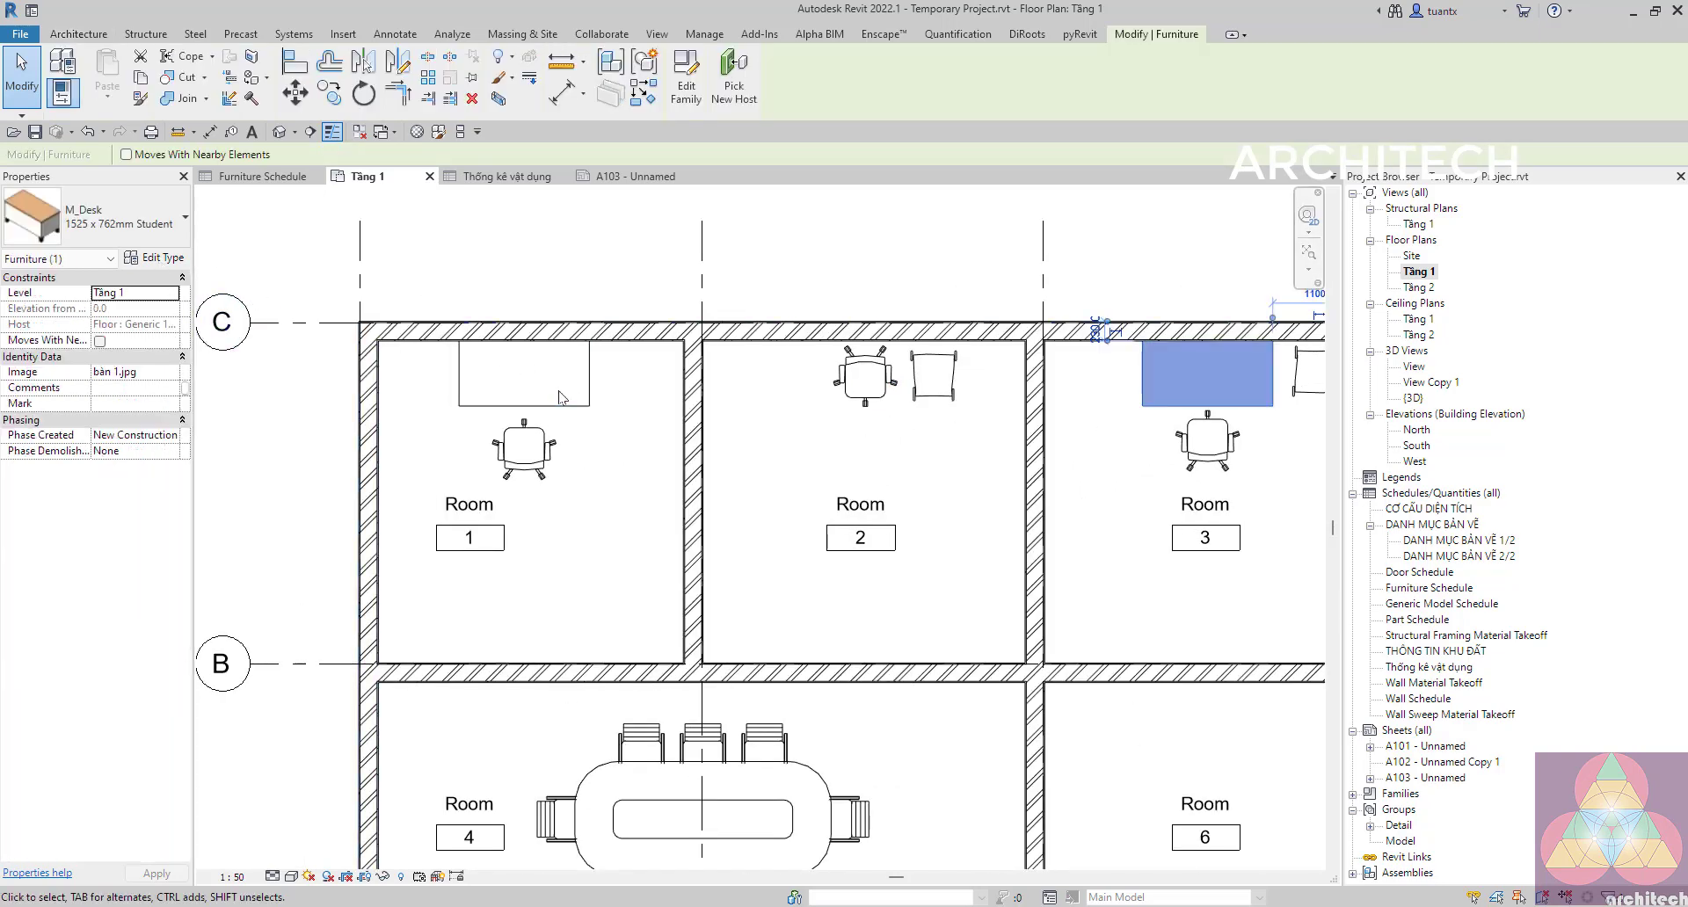
left_click(593, 404)
middle_click_drag(864, 373, 752, 369)
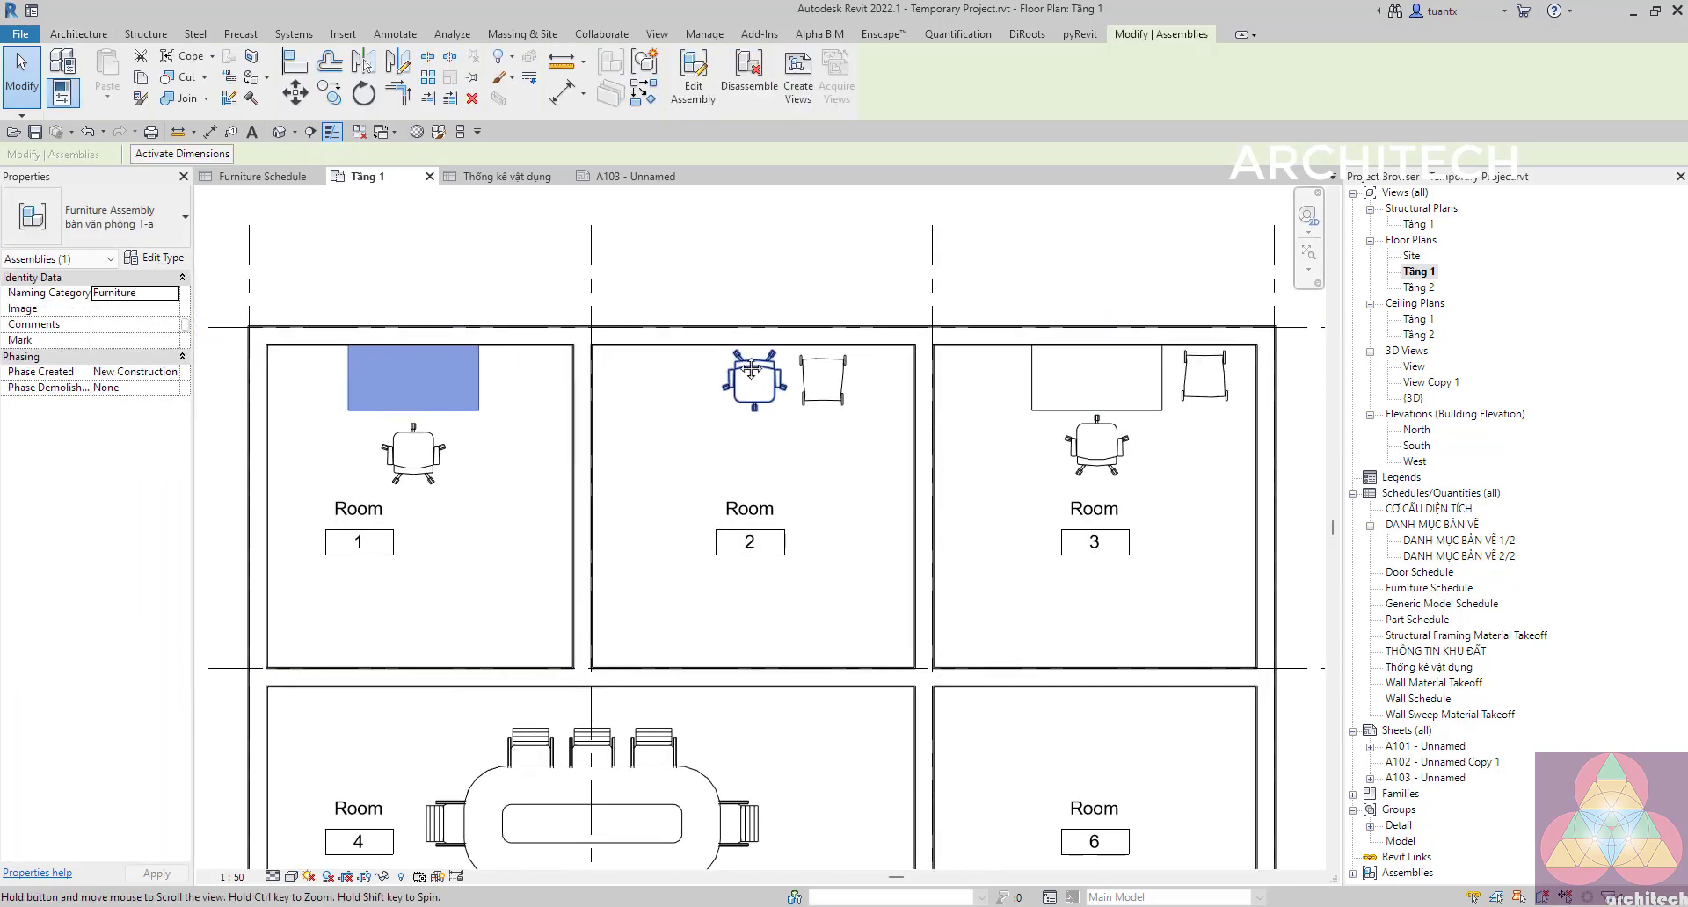
left_click(1073, 275)
left_click(1045, 391)
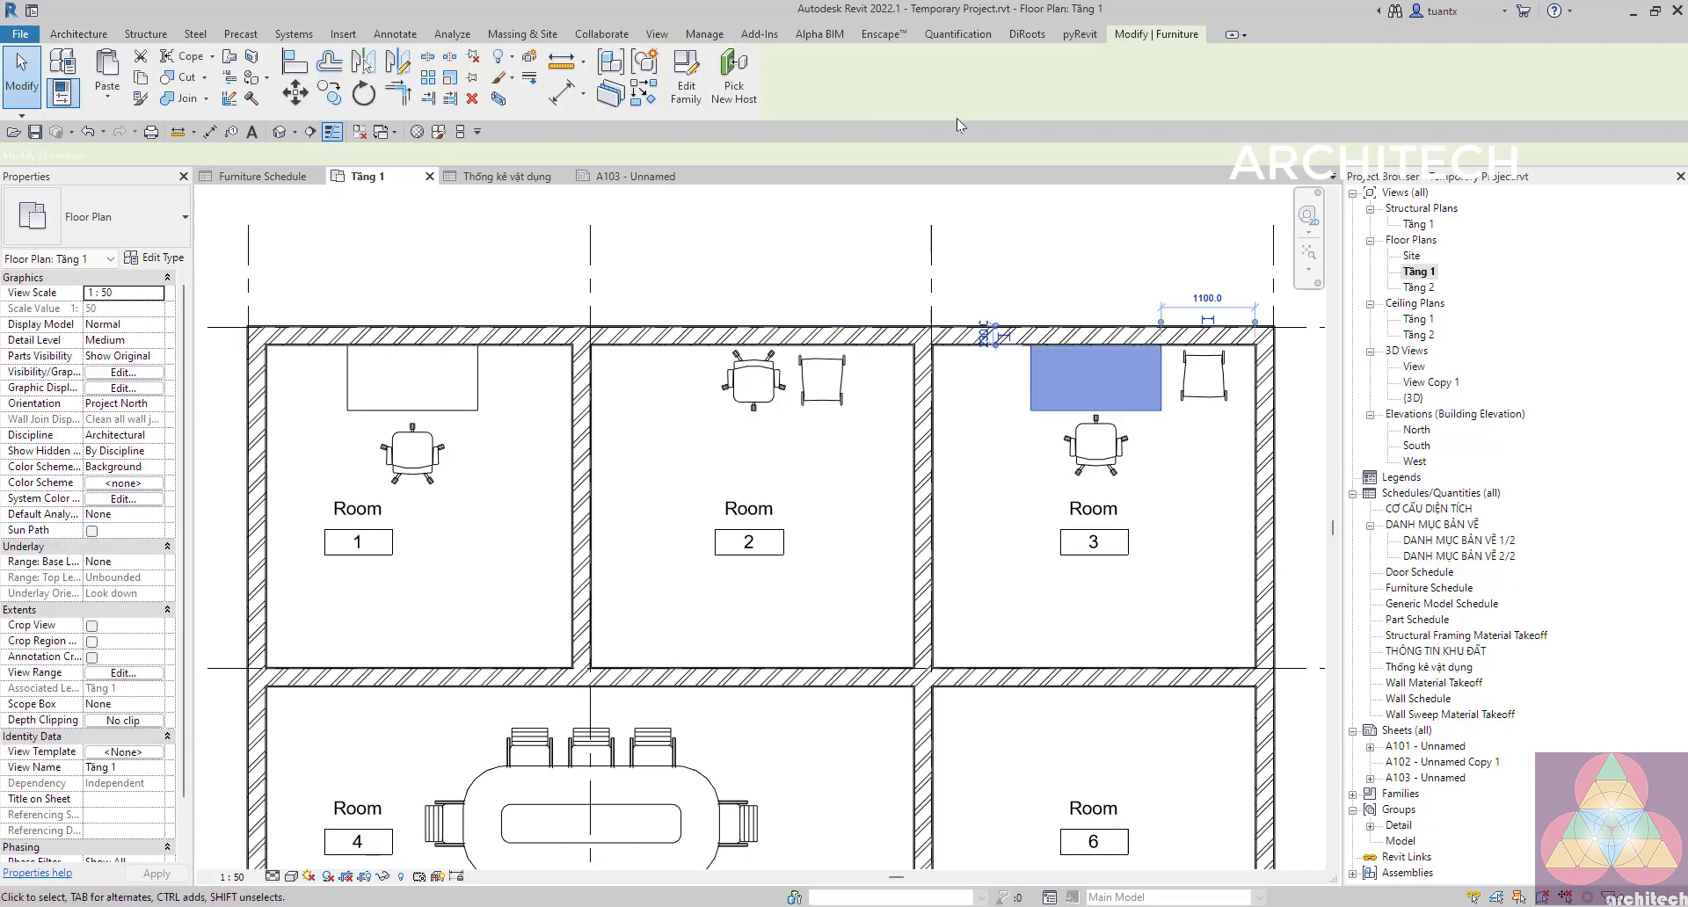
left_click(644, 88)
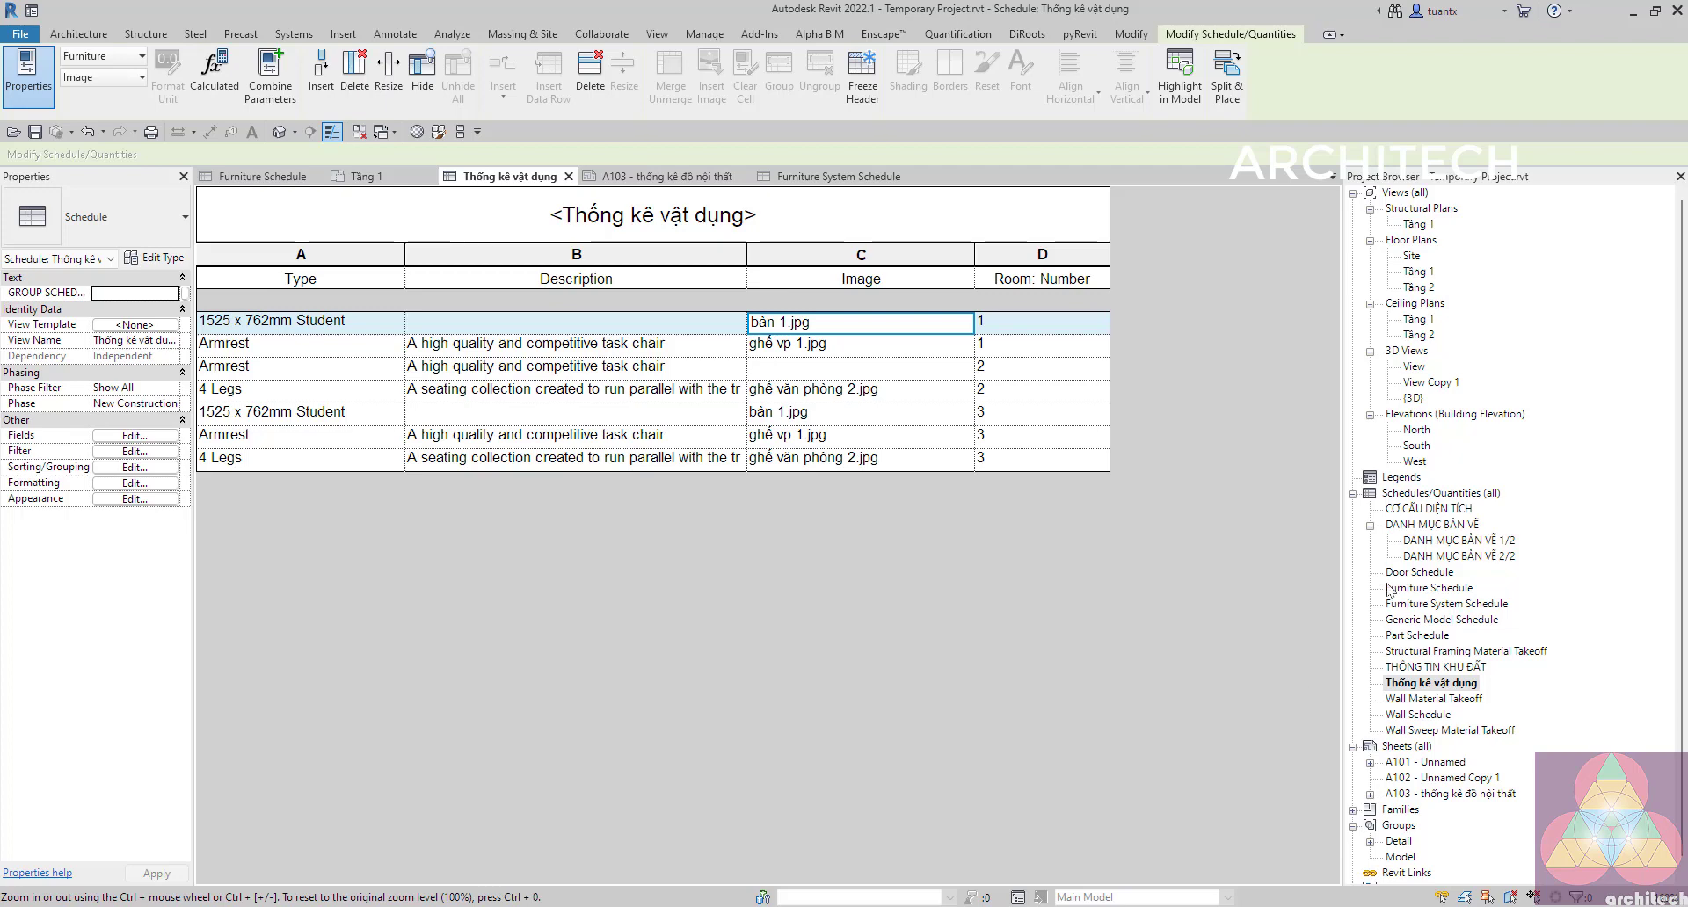
Open sheet A103 showing the furniture image schedule.
scroll(1429, 807, "down", 1)
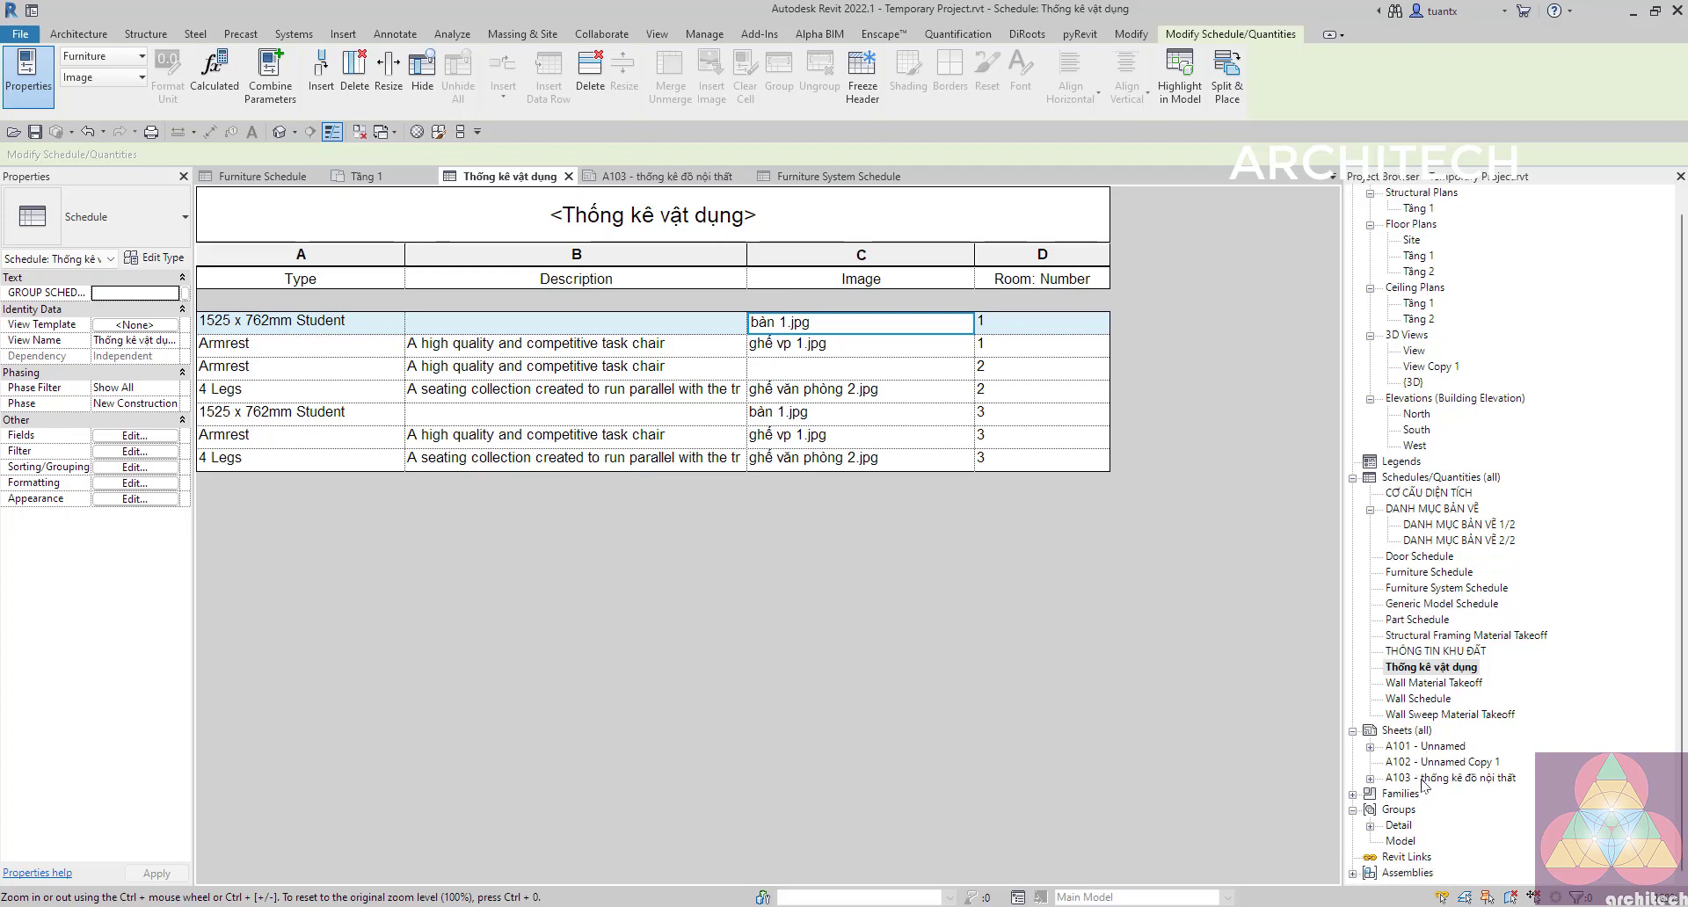
double_click(1423, 781)
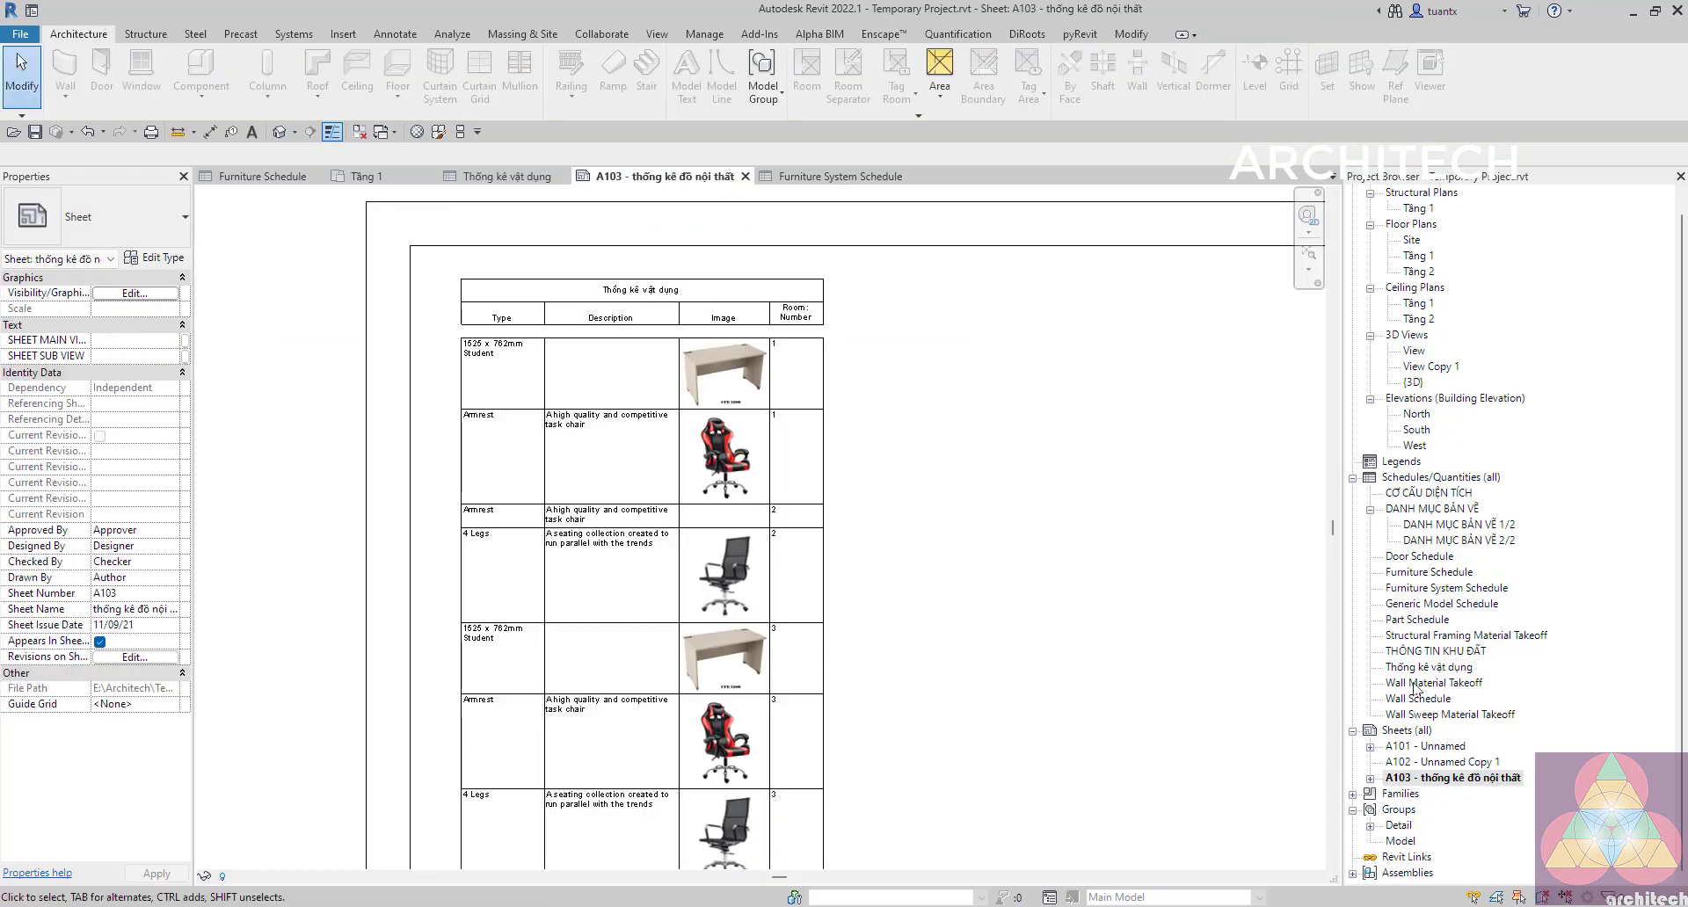
scroll(1416, 689, "up", 1)
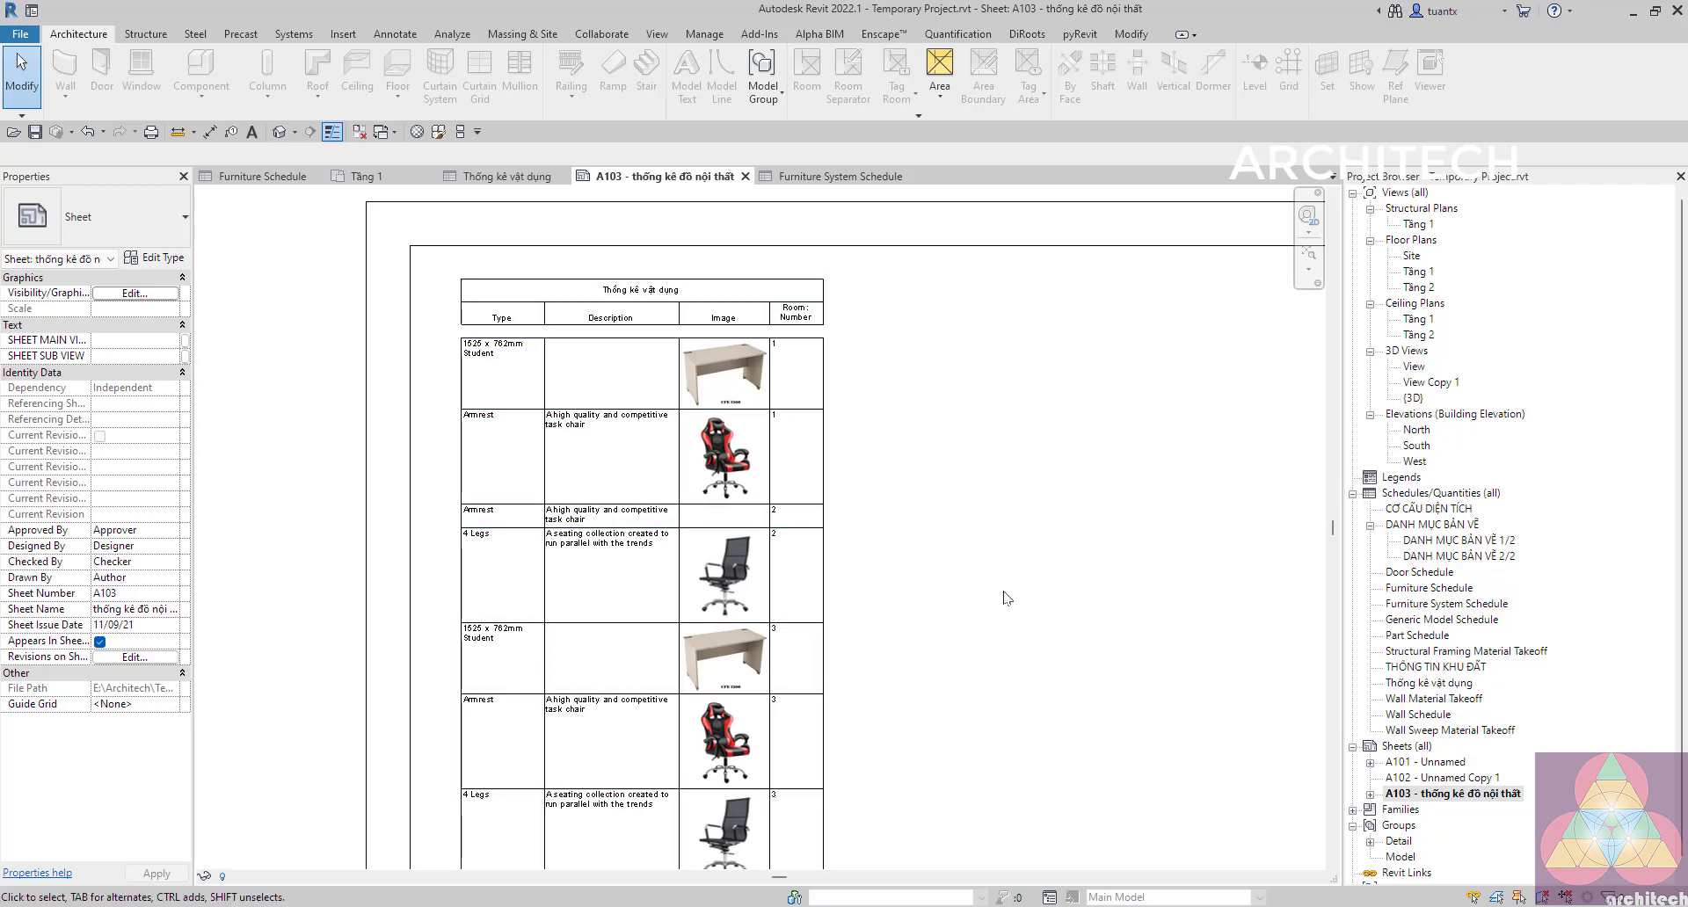
scroll(1435, 739, "down", 1)
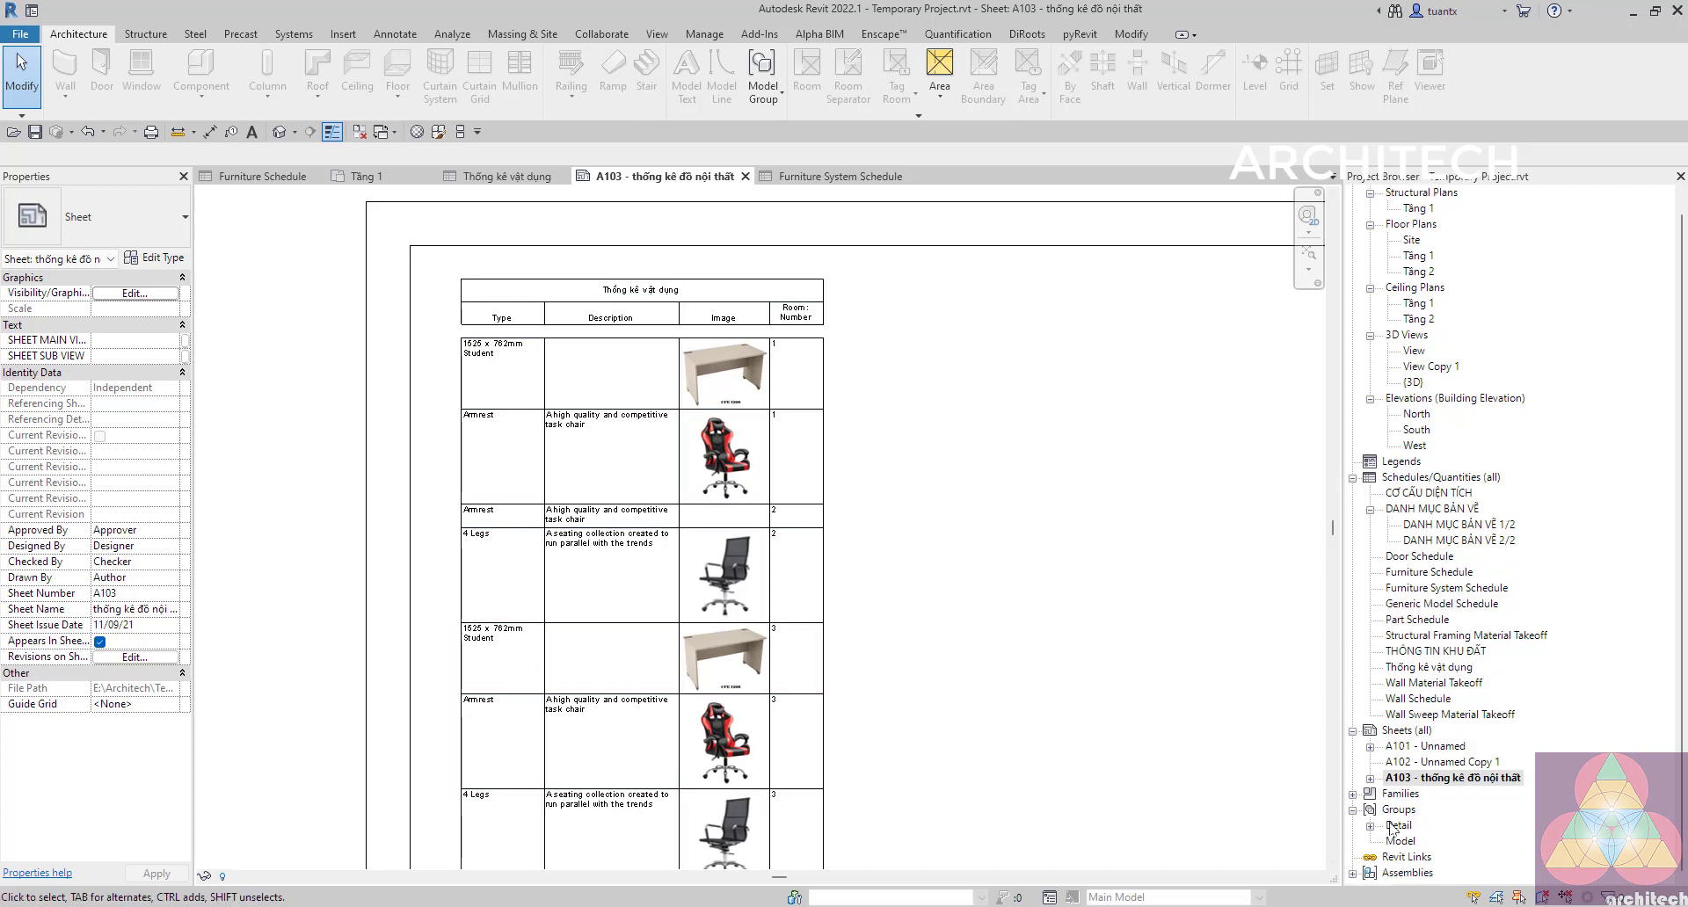
Review the Assemblies list and bring up the context menu for bàn văn phòng 1-a.
left_click(1353, 874)
left_click(1406, 842)
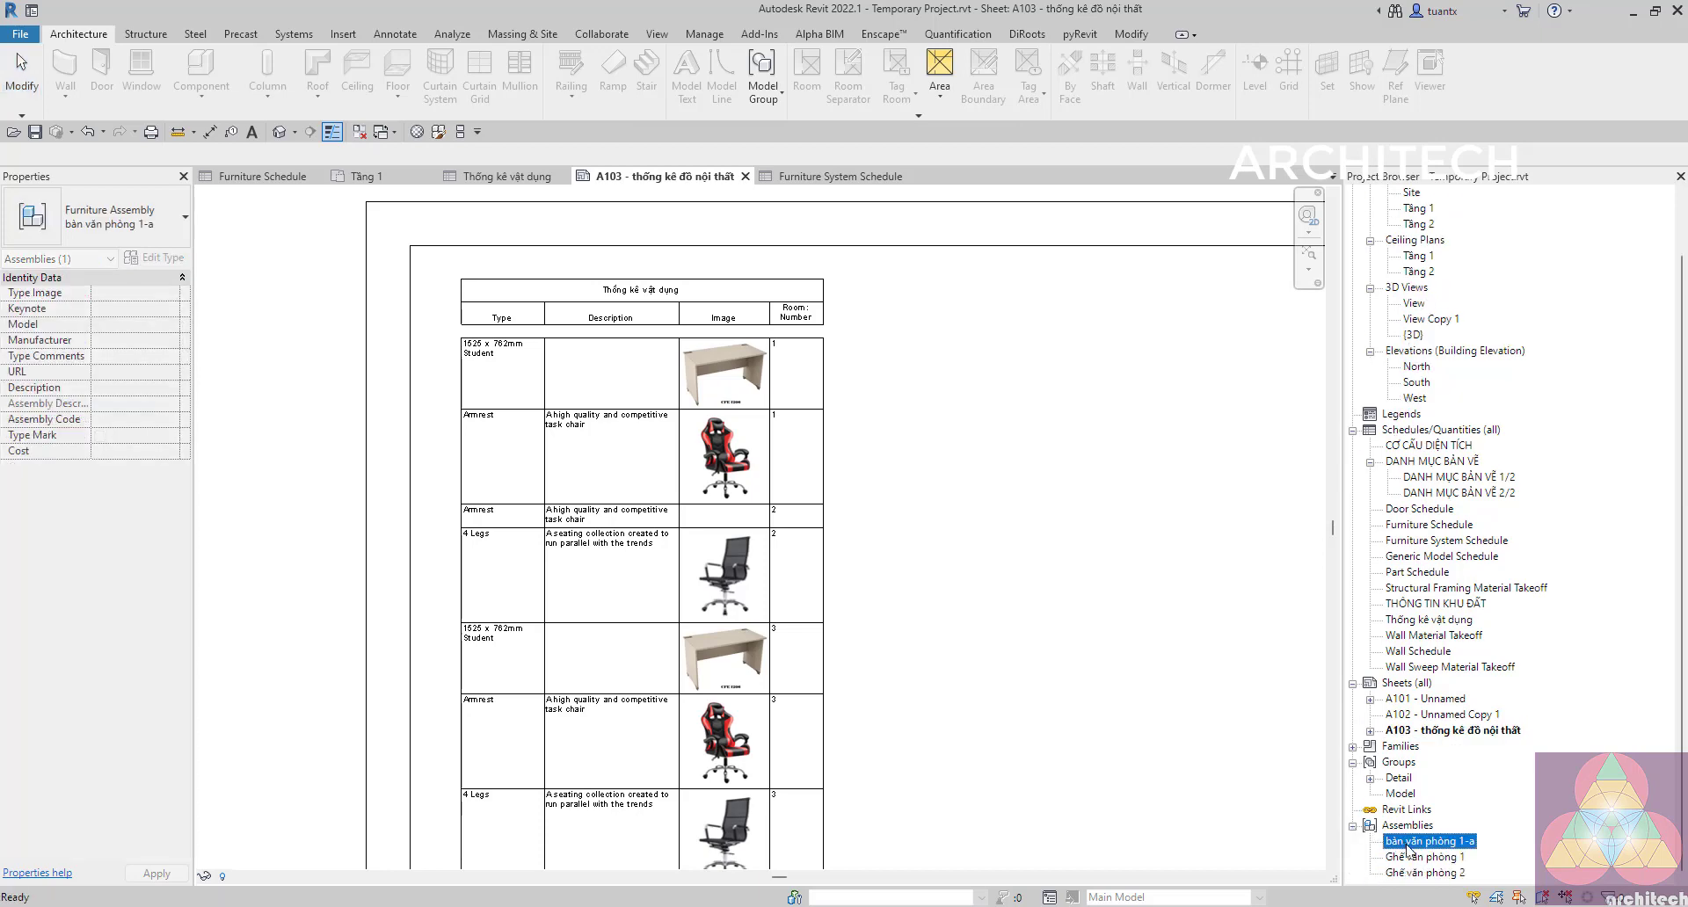
left_click(1410, 858)
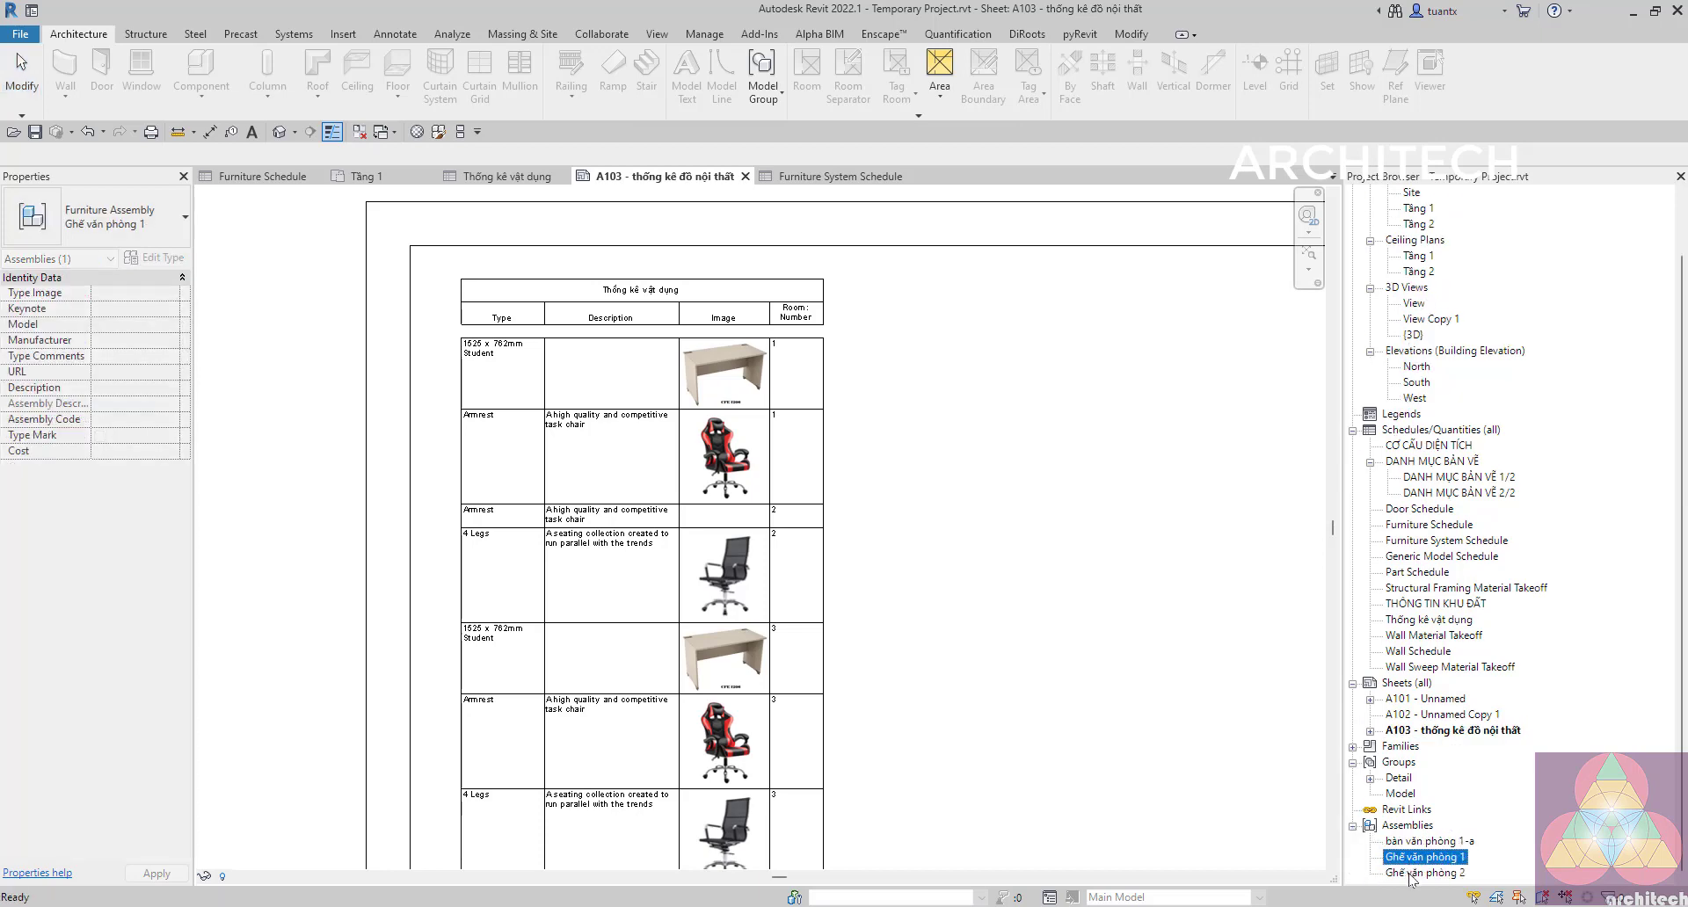
left_click(1410, 874)
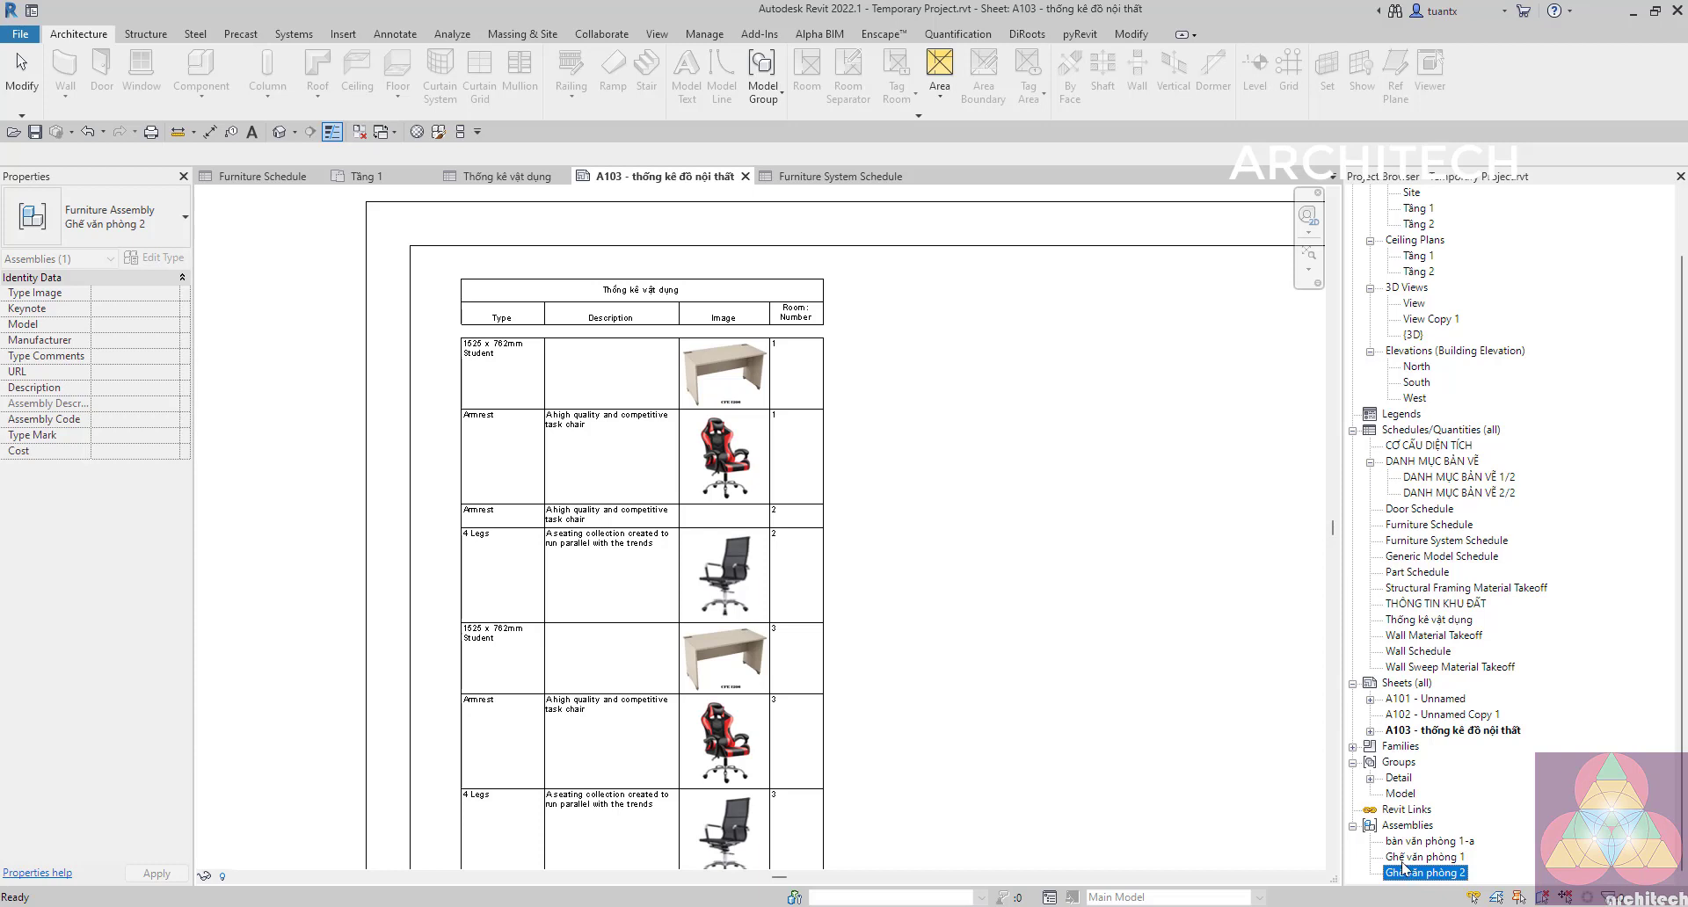
left_click(1402, 862)
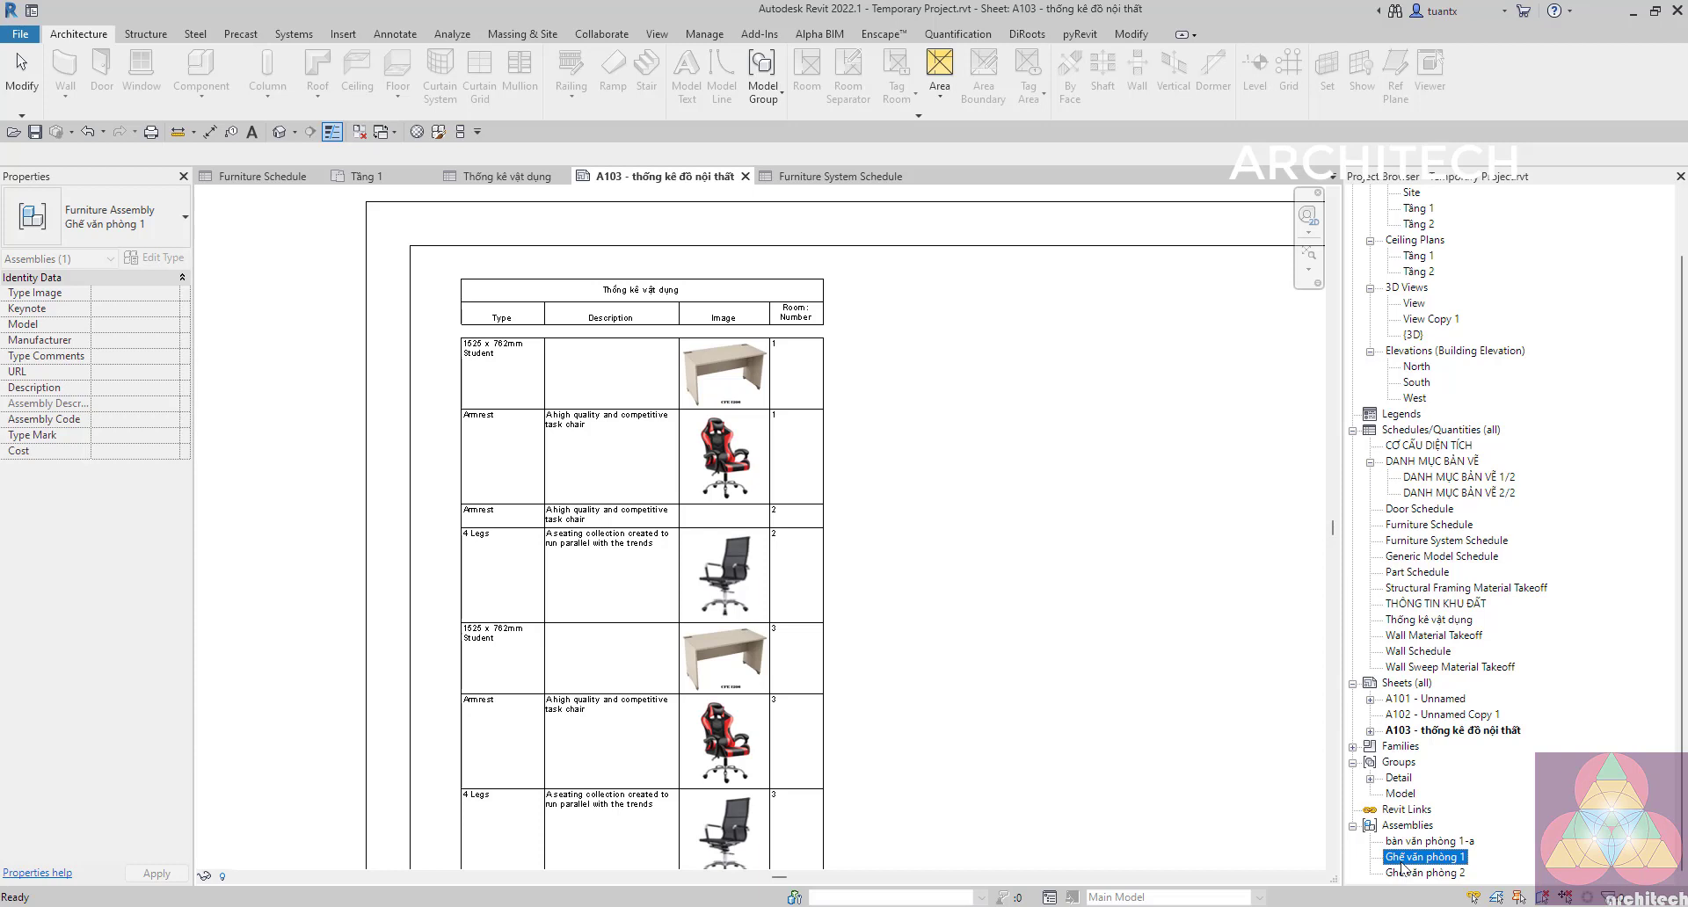
left_click(1407, 844)
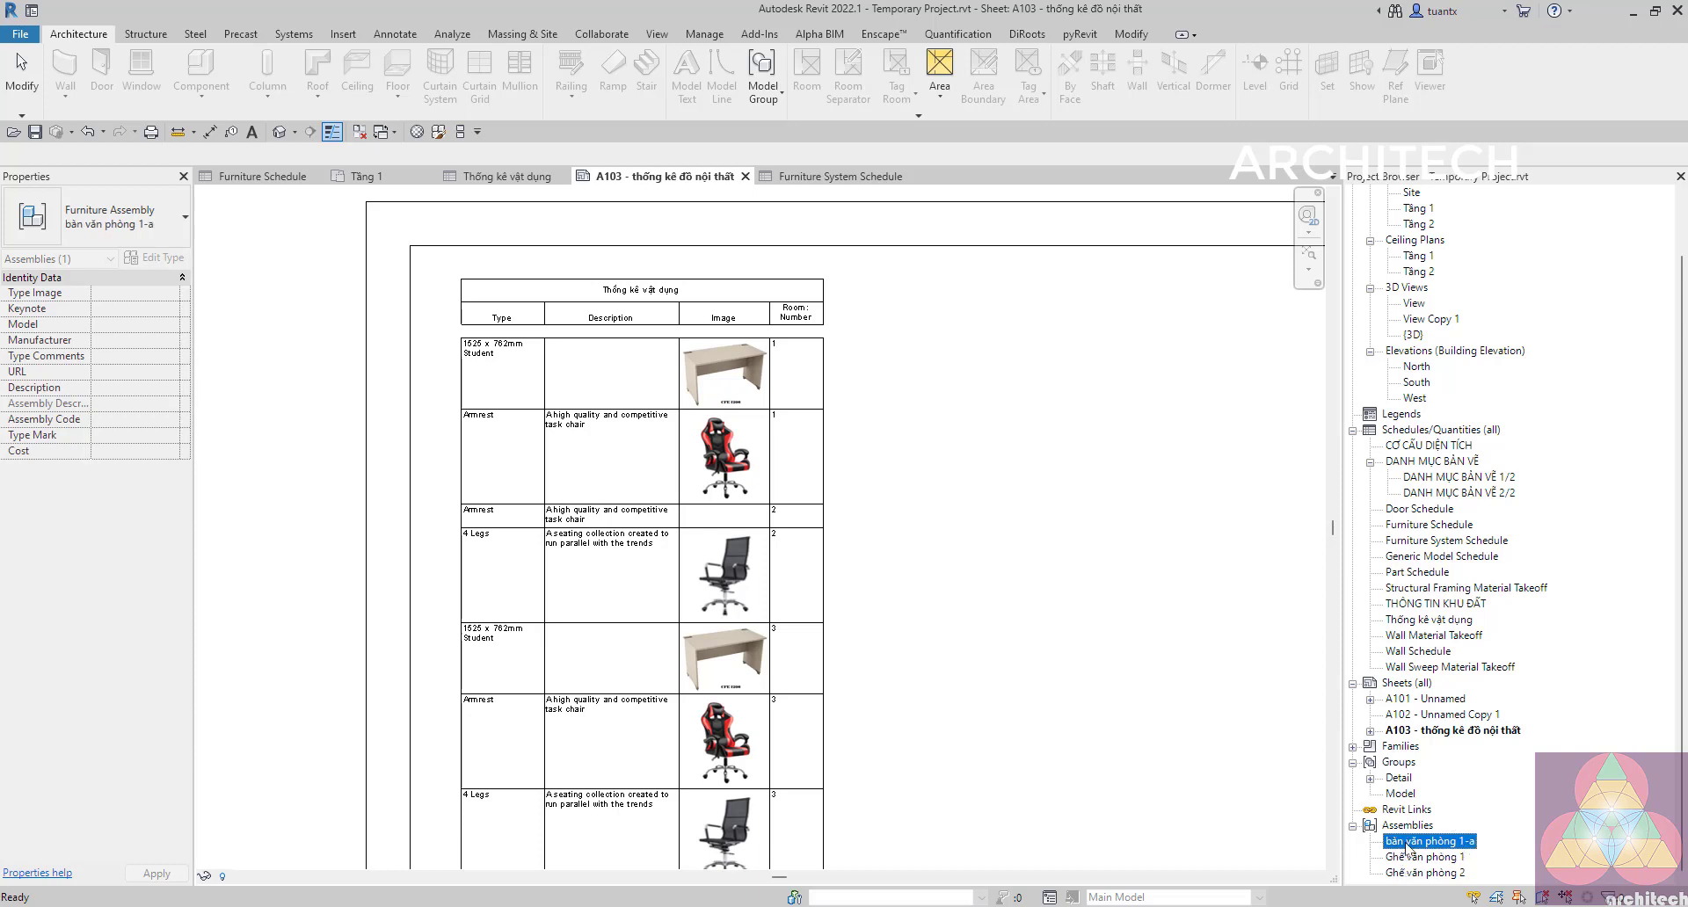
right_click(1406, 844)
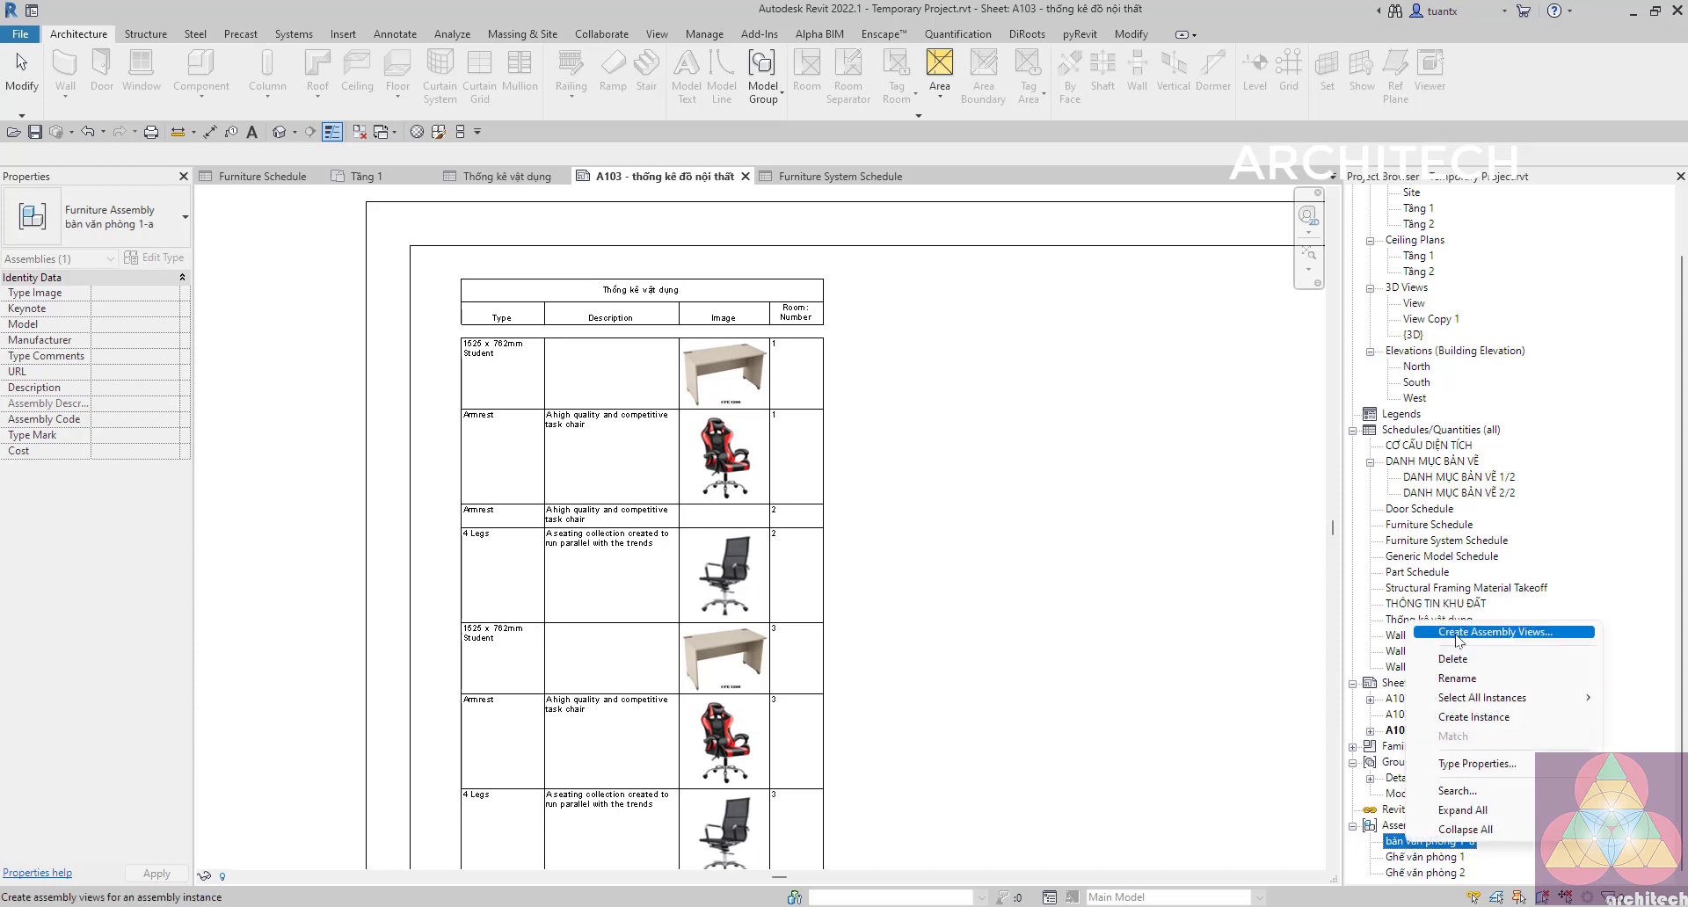
Create all bàn văn phòng 1-a assembly views at scale 1:20 on an A1 metric sheet.
left_click(1466, 633)
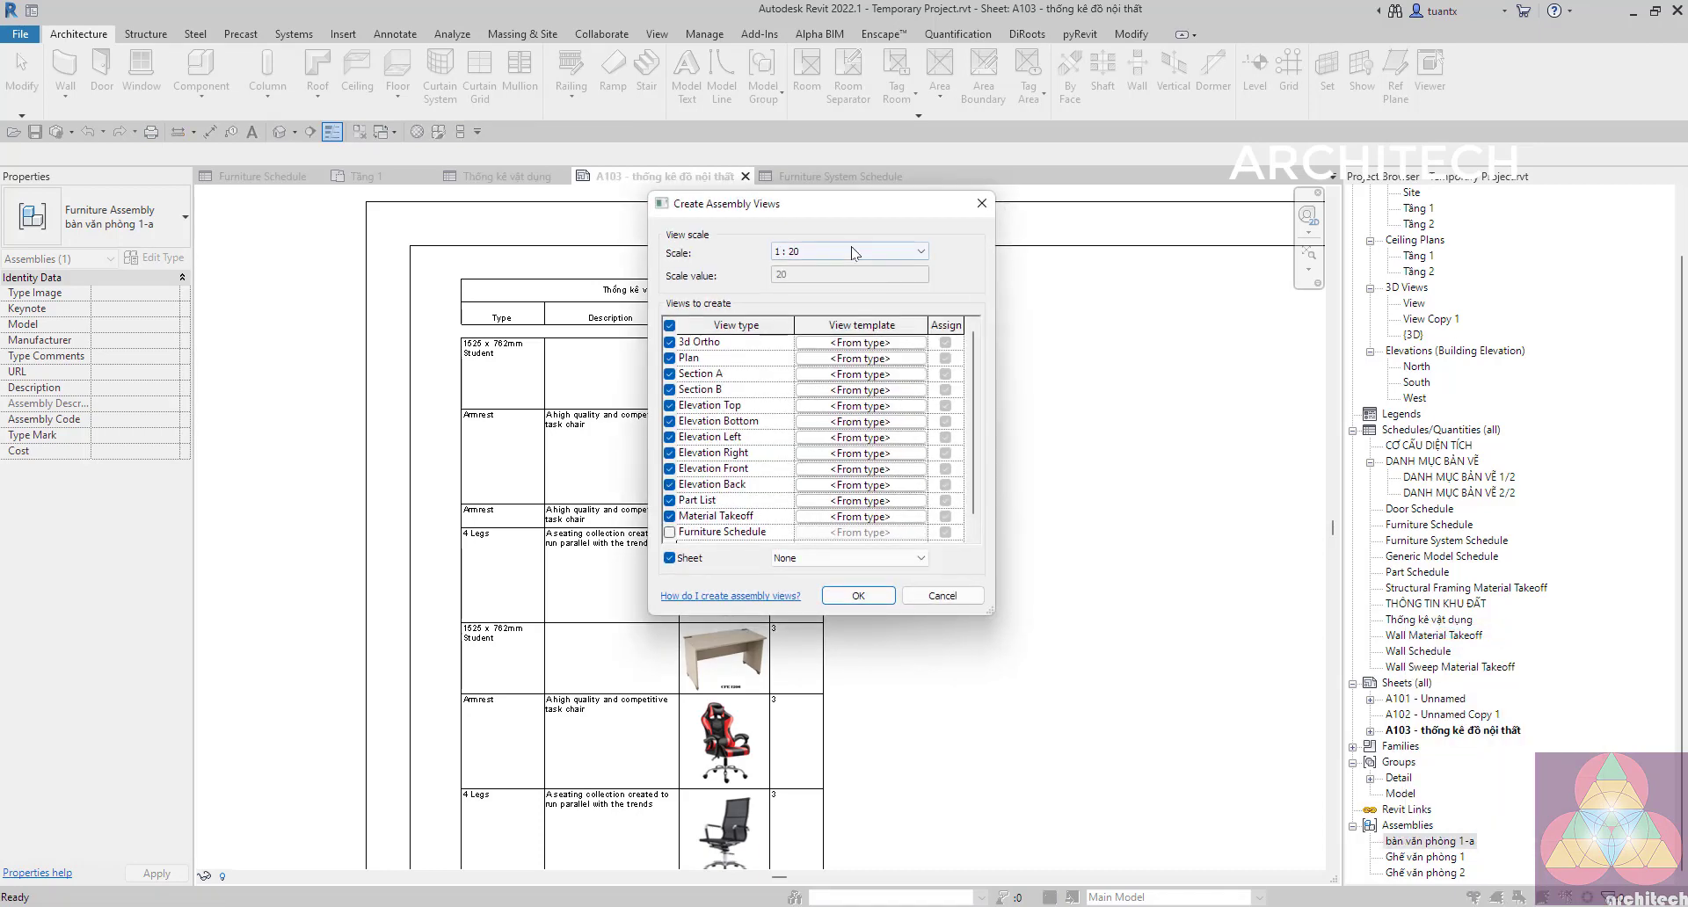
left_click_drag(851, 221, 739, 247)
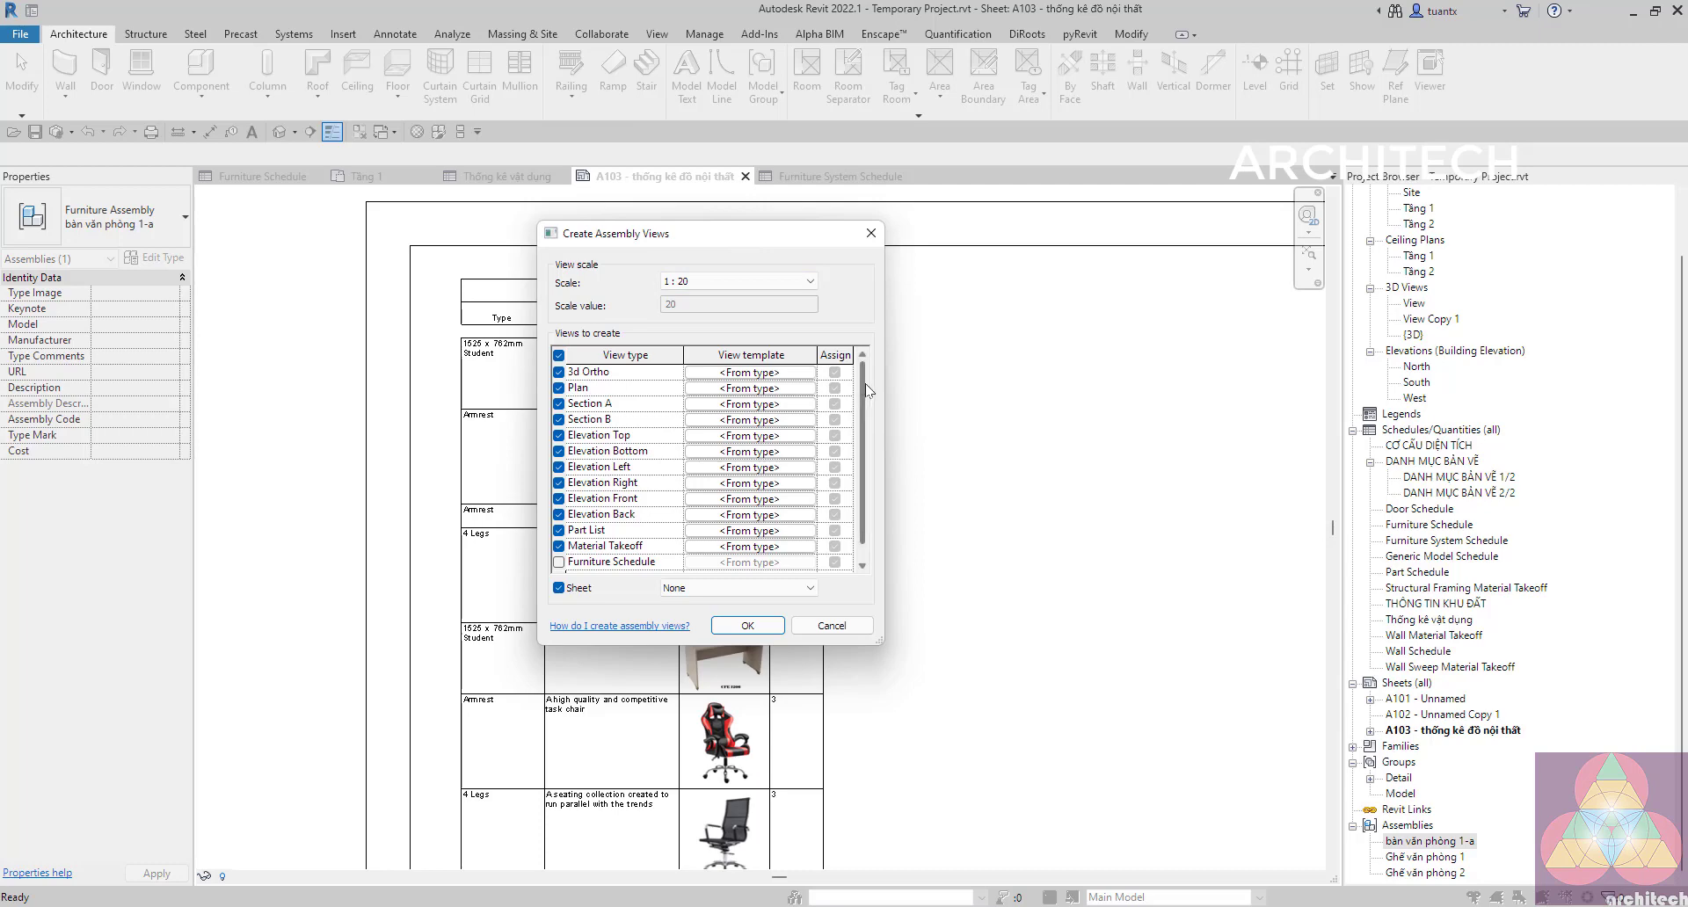
scroll(866, 426, "down", 1)
scroll(867, 425, "up", 1)
scroll(873, 475, "down", 1)
scroll(875, 466, "up", 1)
scroll(868, 419, "down", 1)
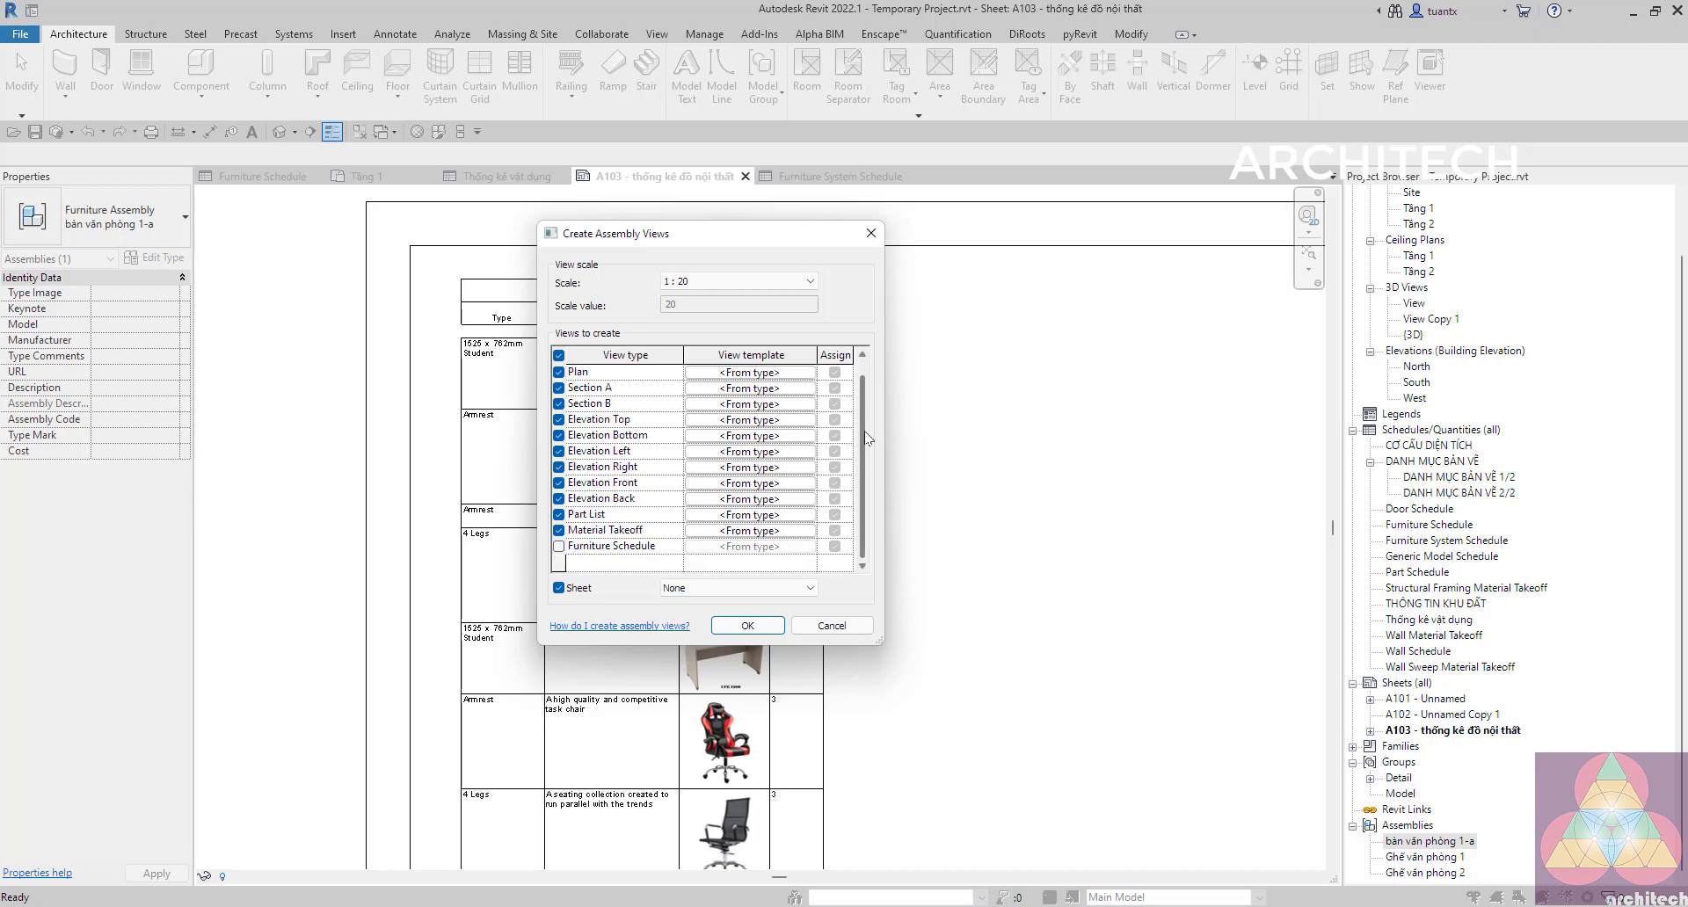
scroll(867, 404, "up", 1)
scroll(868, 428, "down", 1)
scroll(868, 422, "up", 1)
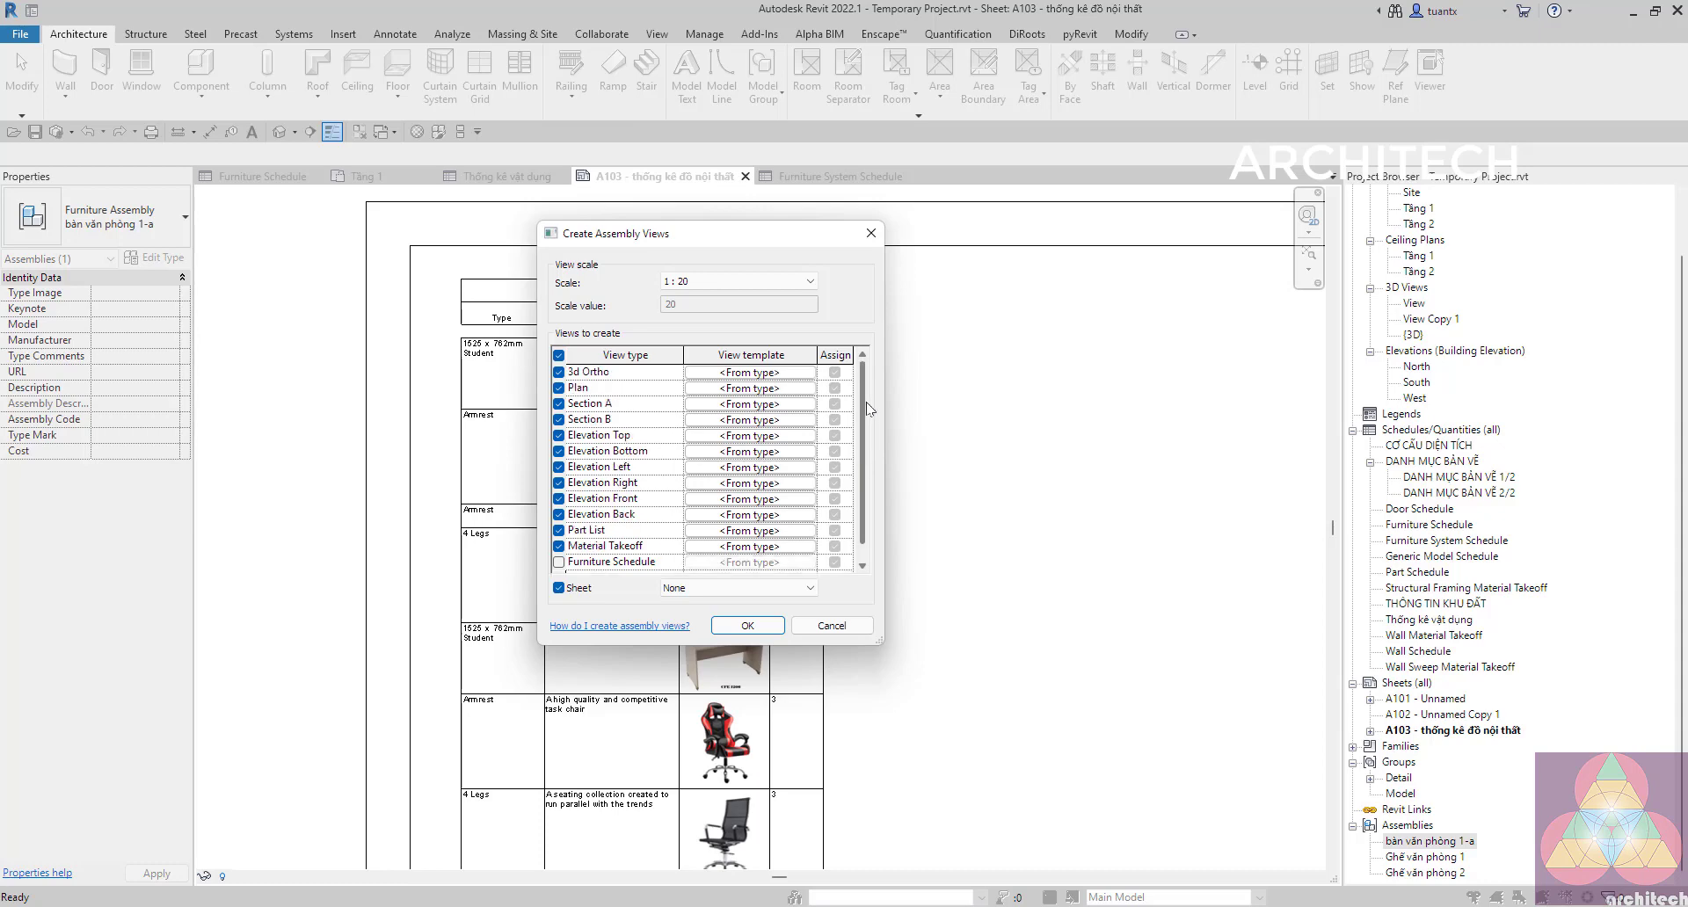
scroll(867, 422, "down", 1)
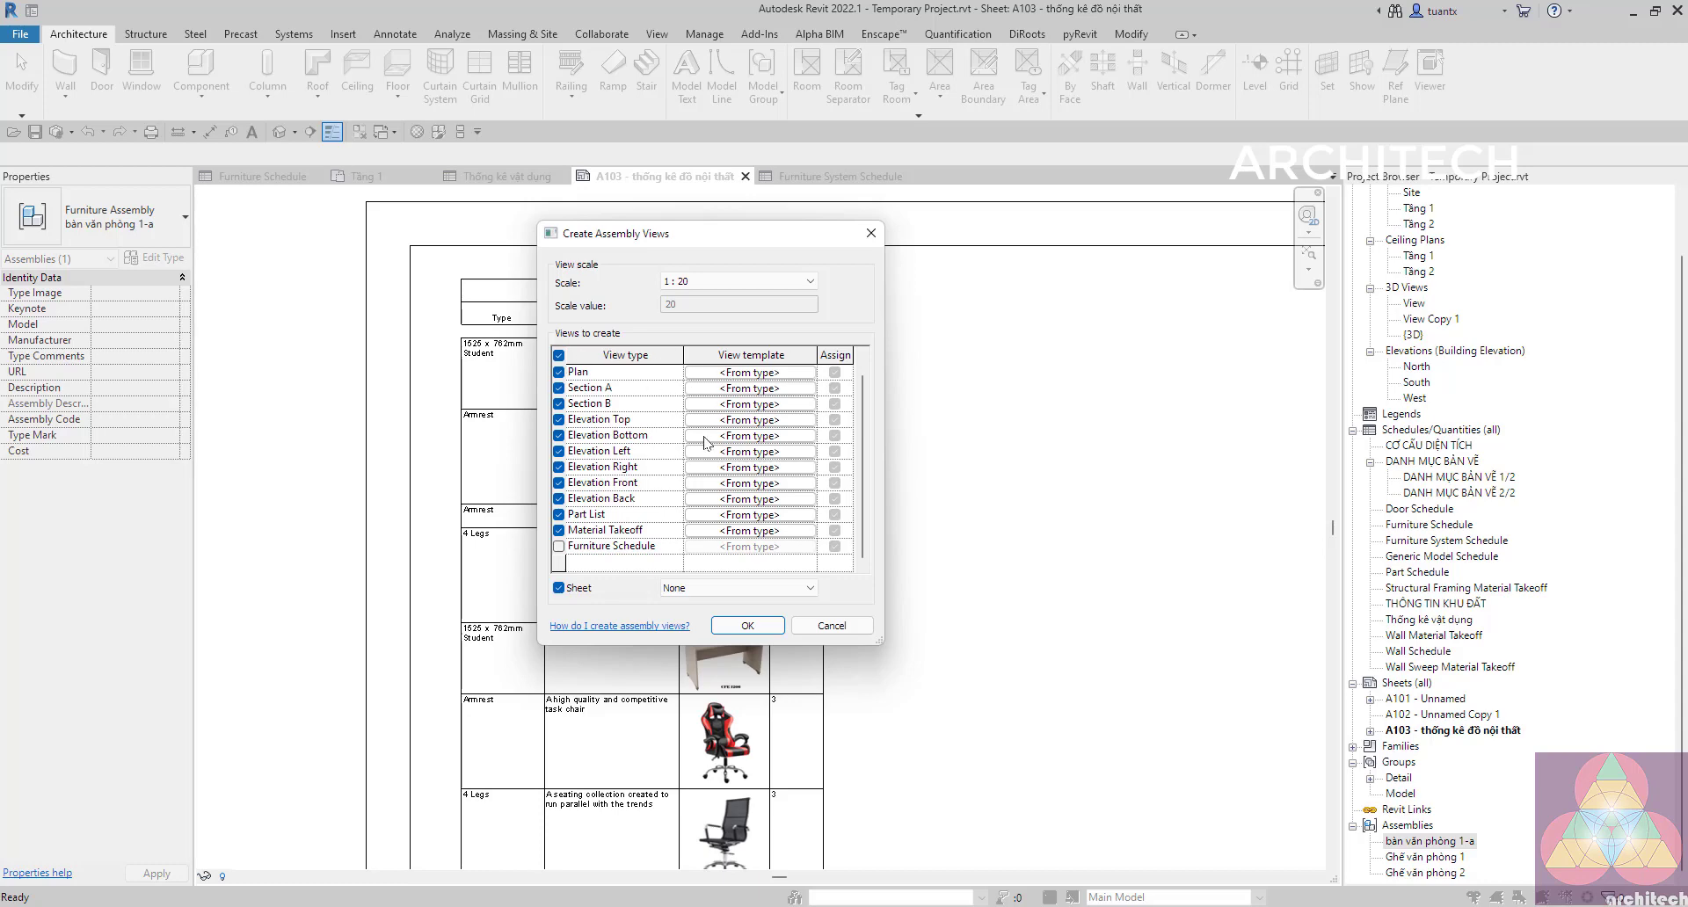
left_click(741, 589)
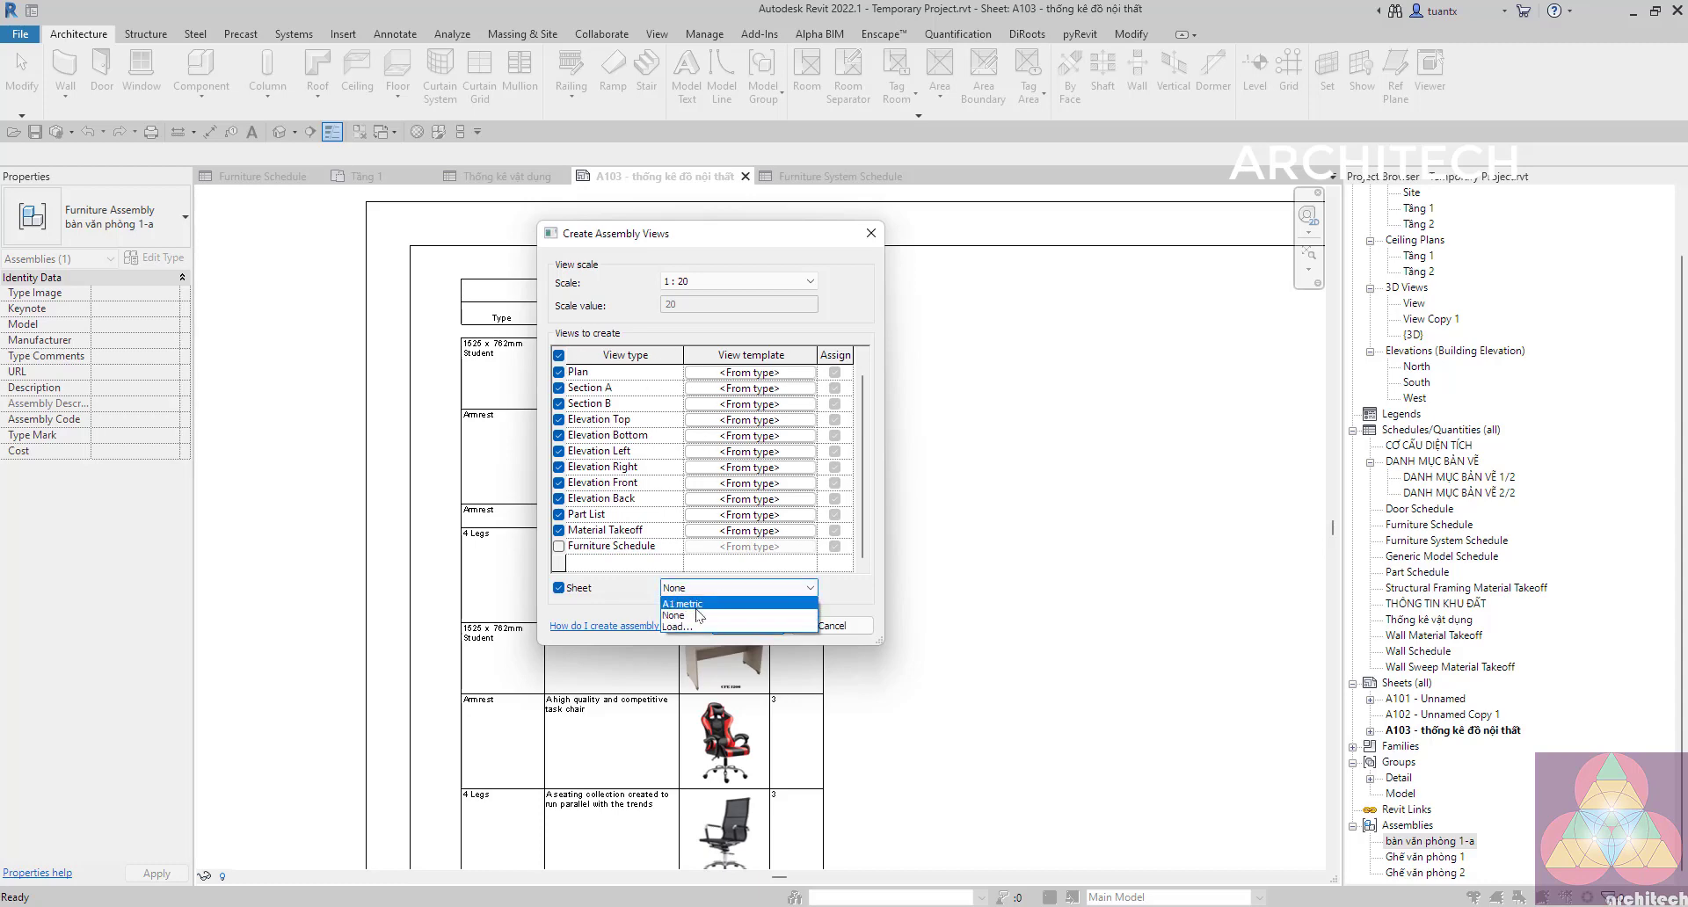
left_click(689, 603)
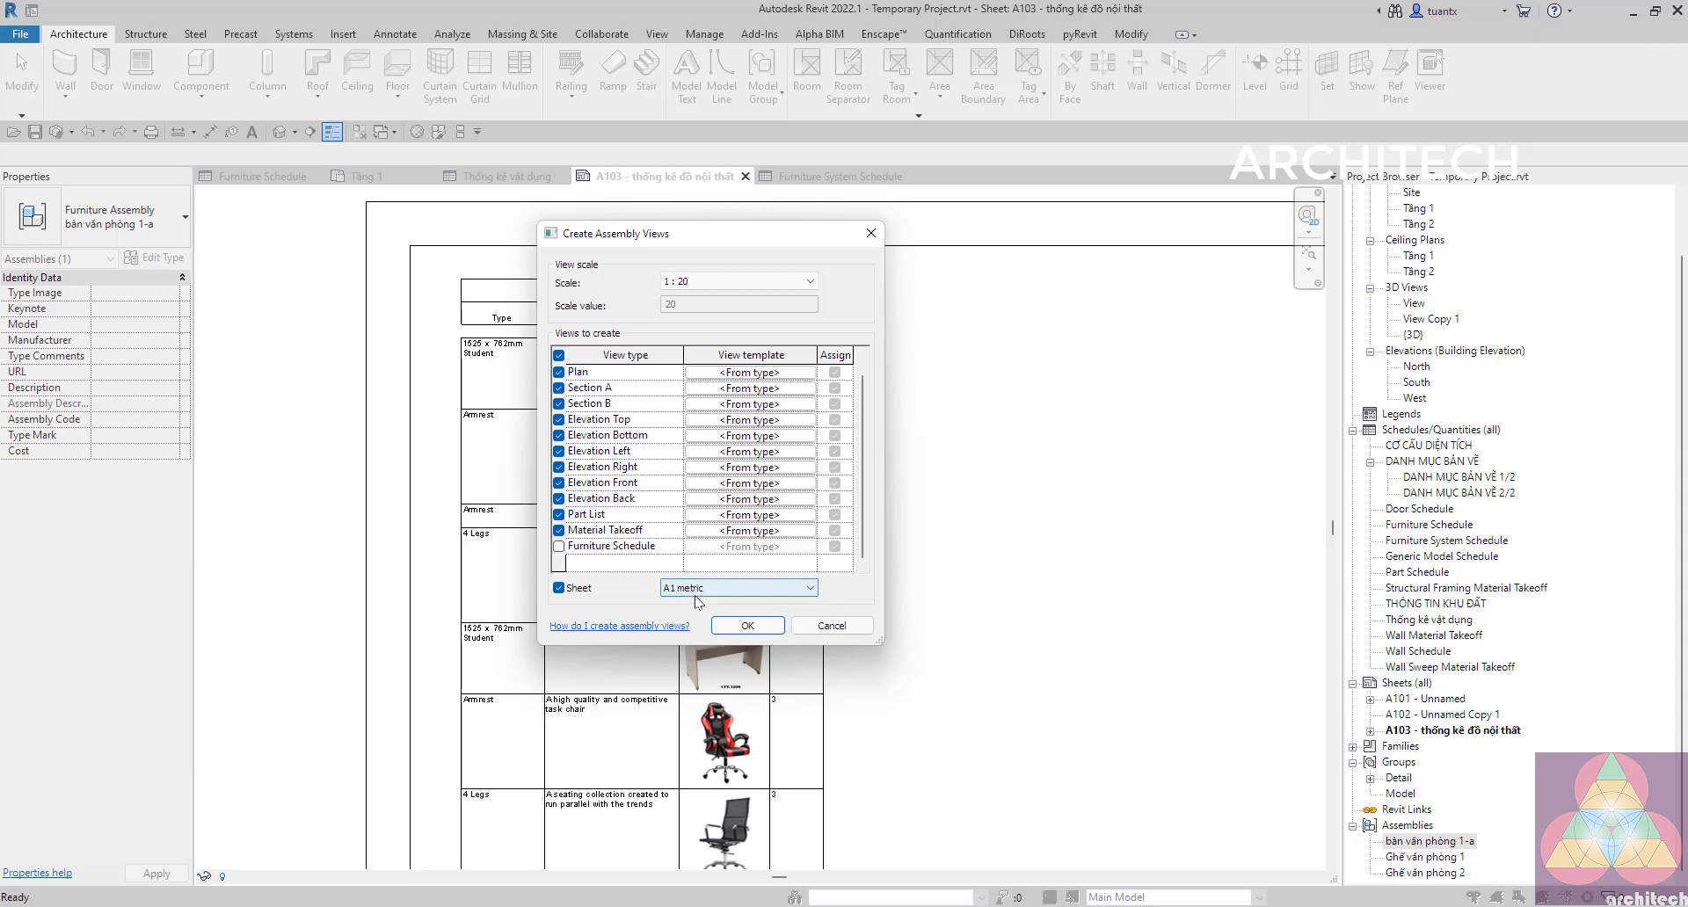
left_click(730, 628)
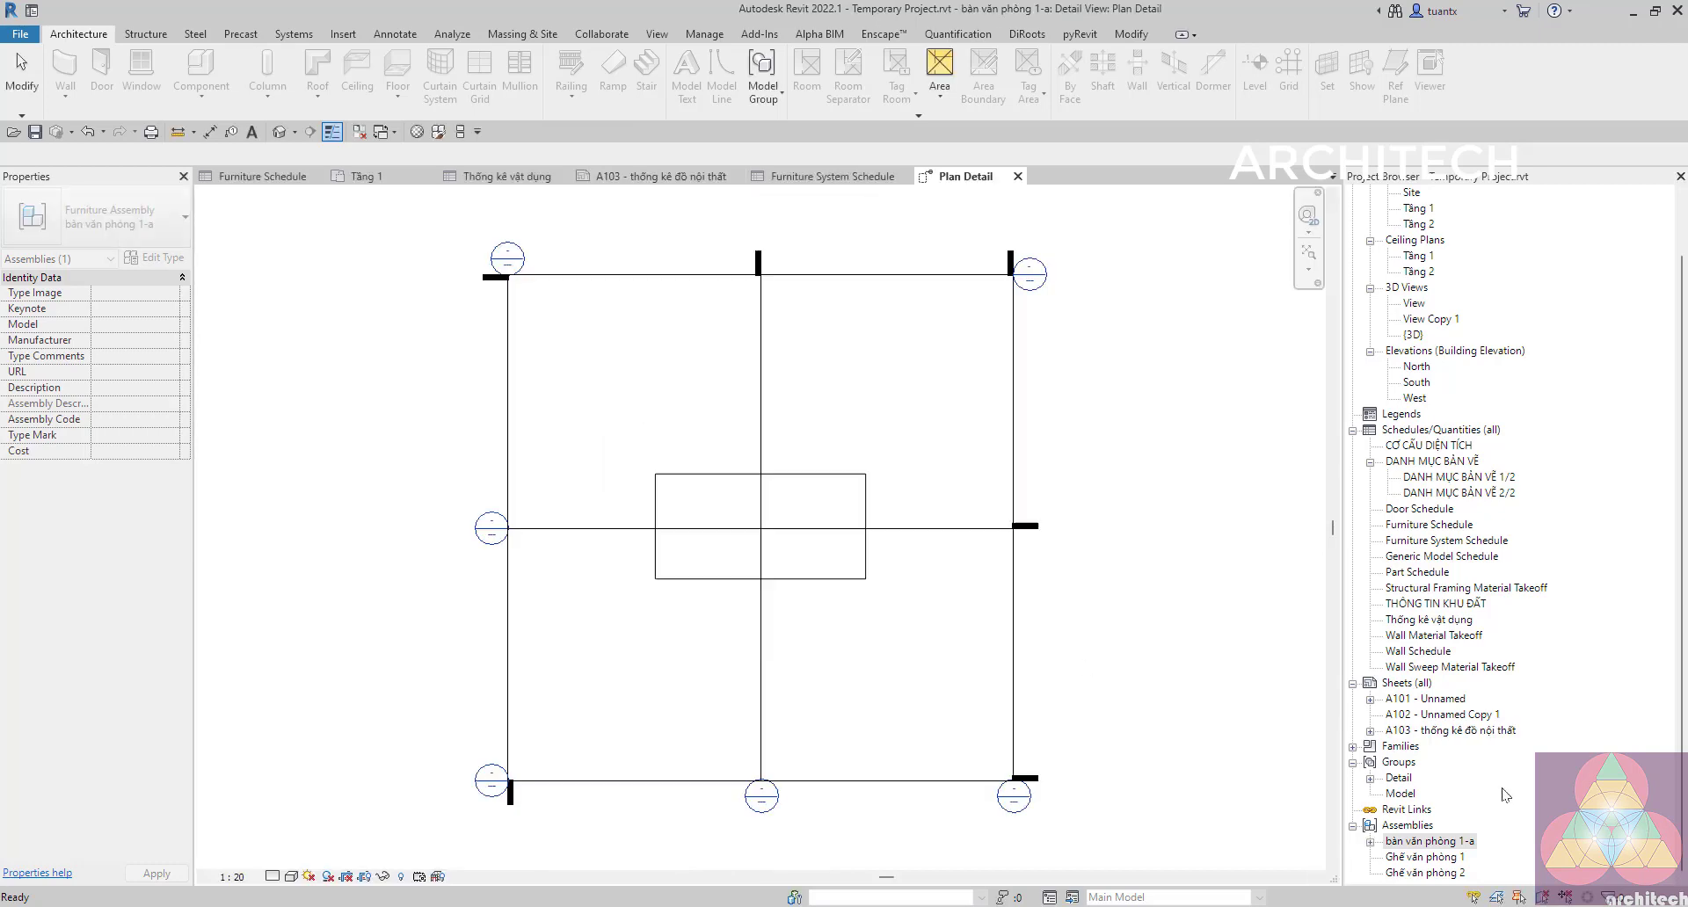
Open the desk assembly's 3D Ortho view and set its visual style to Shaded.
left_click(1372, 844)
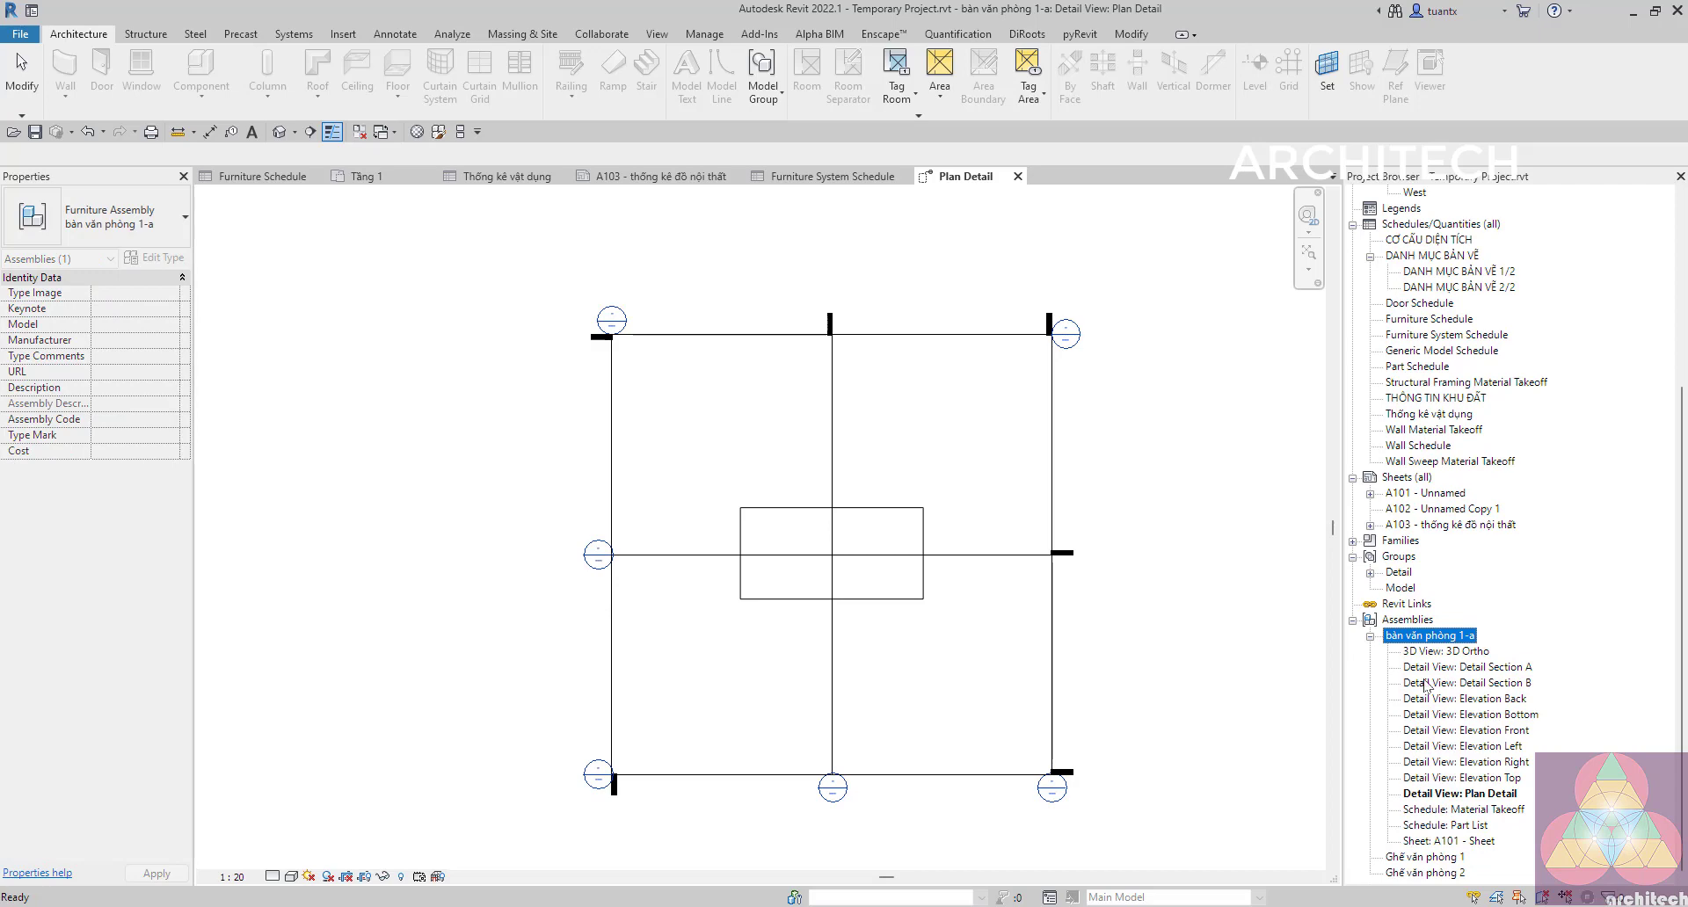
double_click(1446, 651)
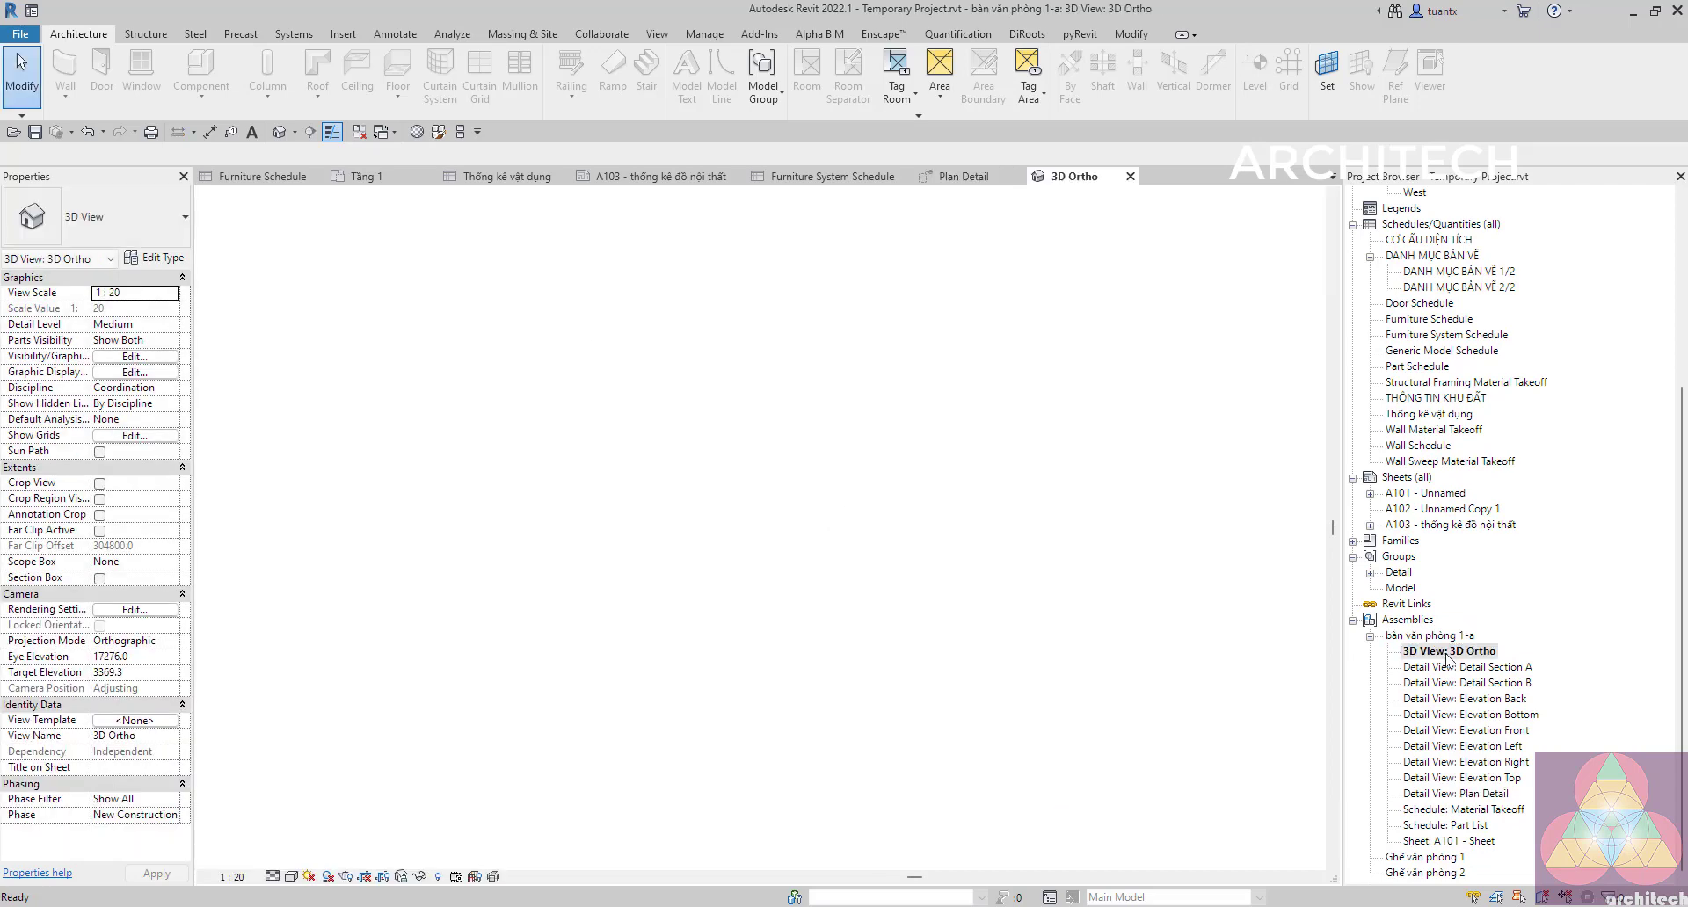
middle_click_drag(1148, 658, 1029, 628)
scroll(754, 481, "up", 1)
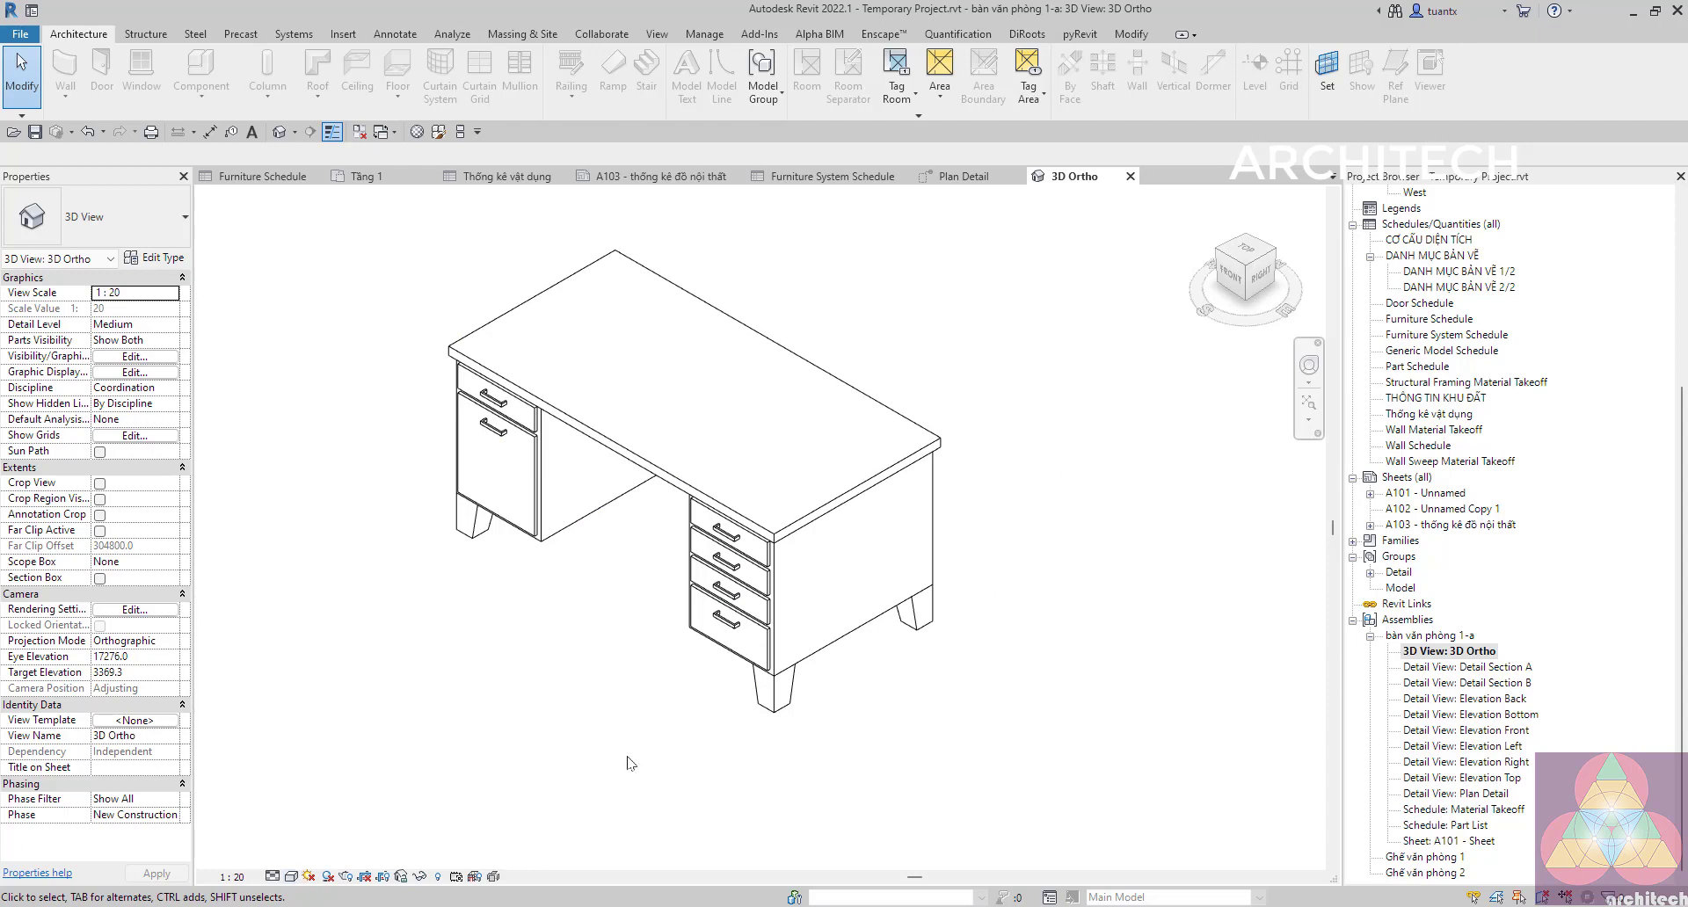
left_click(291, 876)
left_click(325, 806)
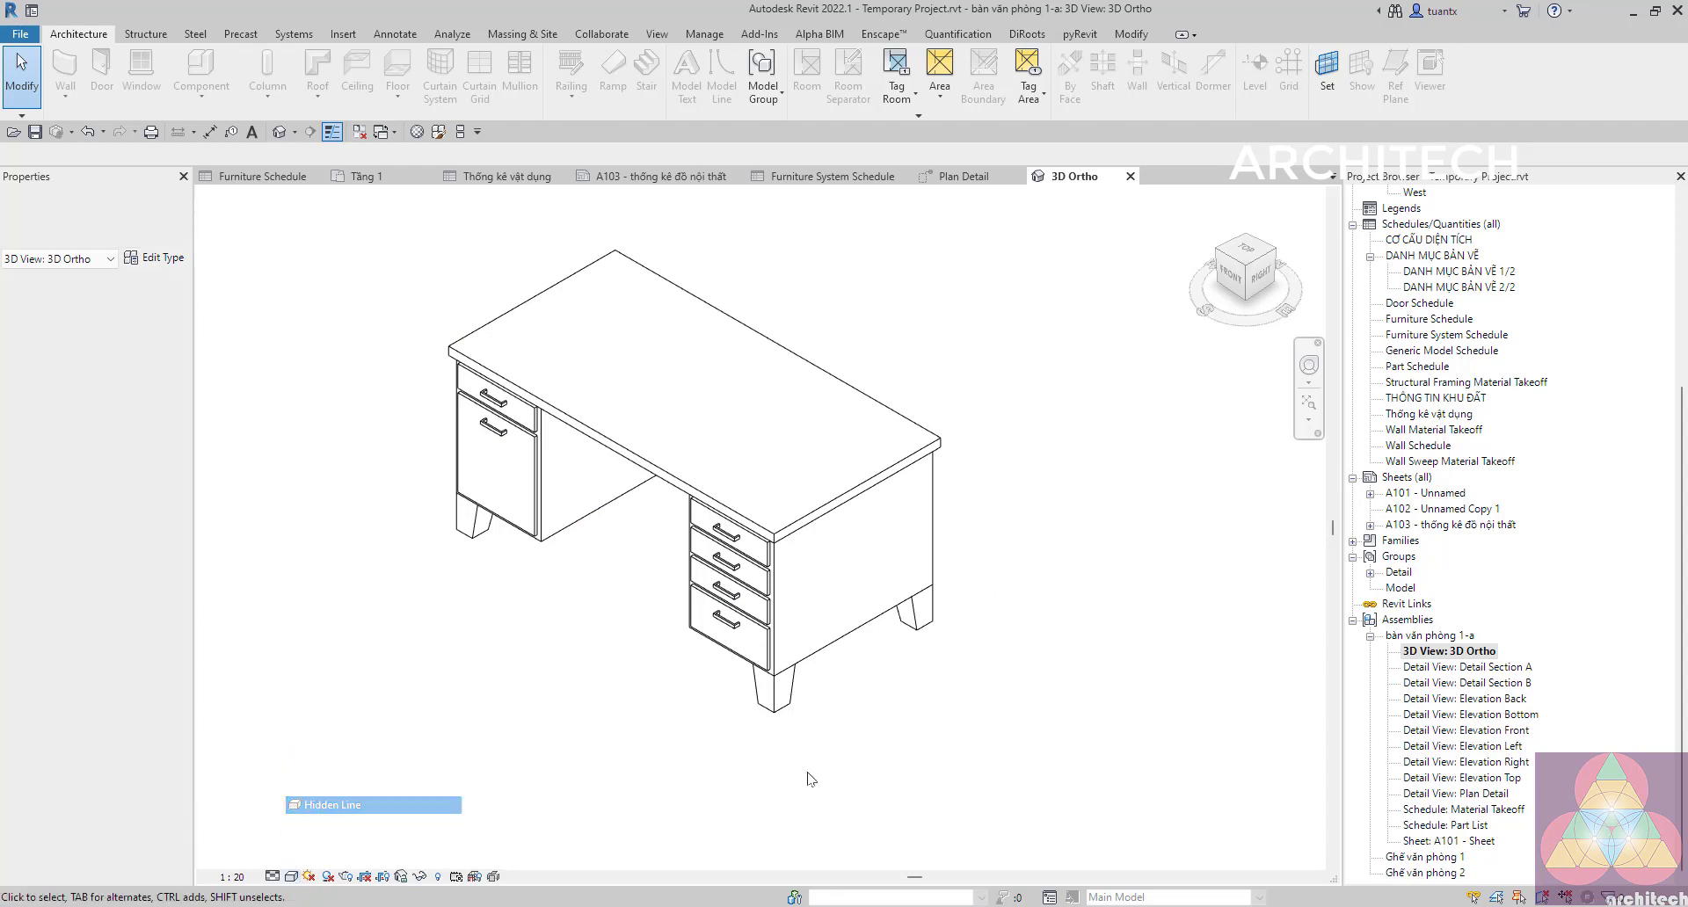
left_click(293, 878)
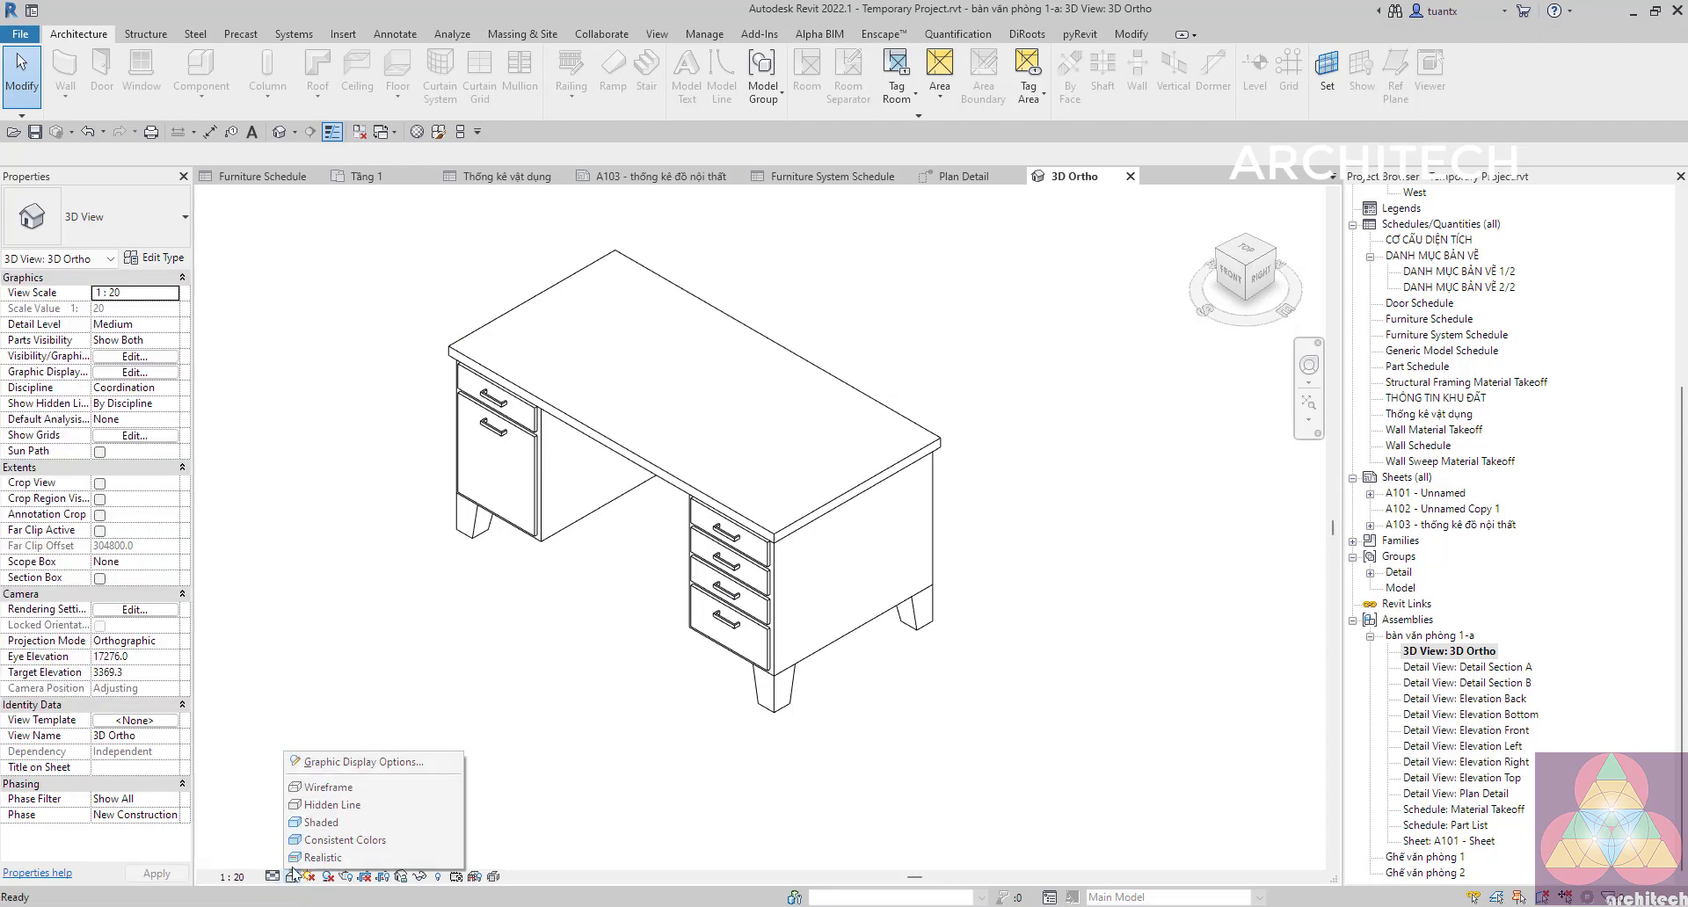
left_click(325, 825)
Review Detail Sections A and B, Elevations Back, Bottom, Front, then keep only Plan Detail open.
double_click(1422, 668)
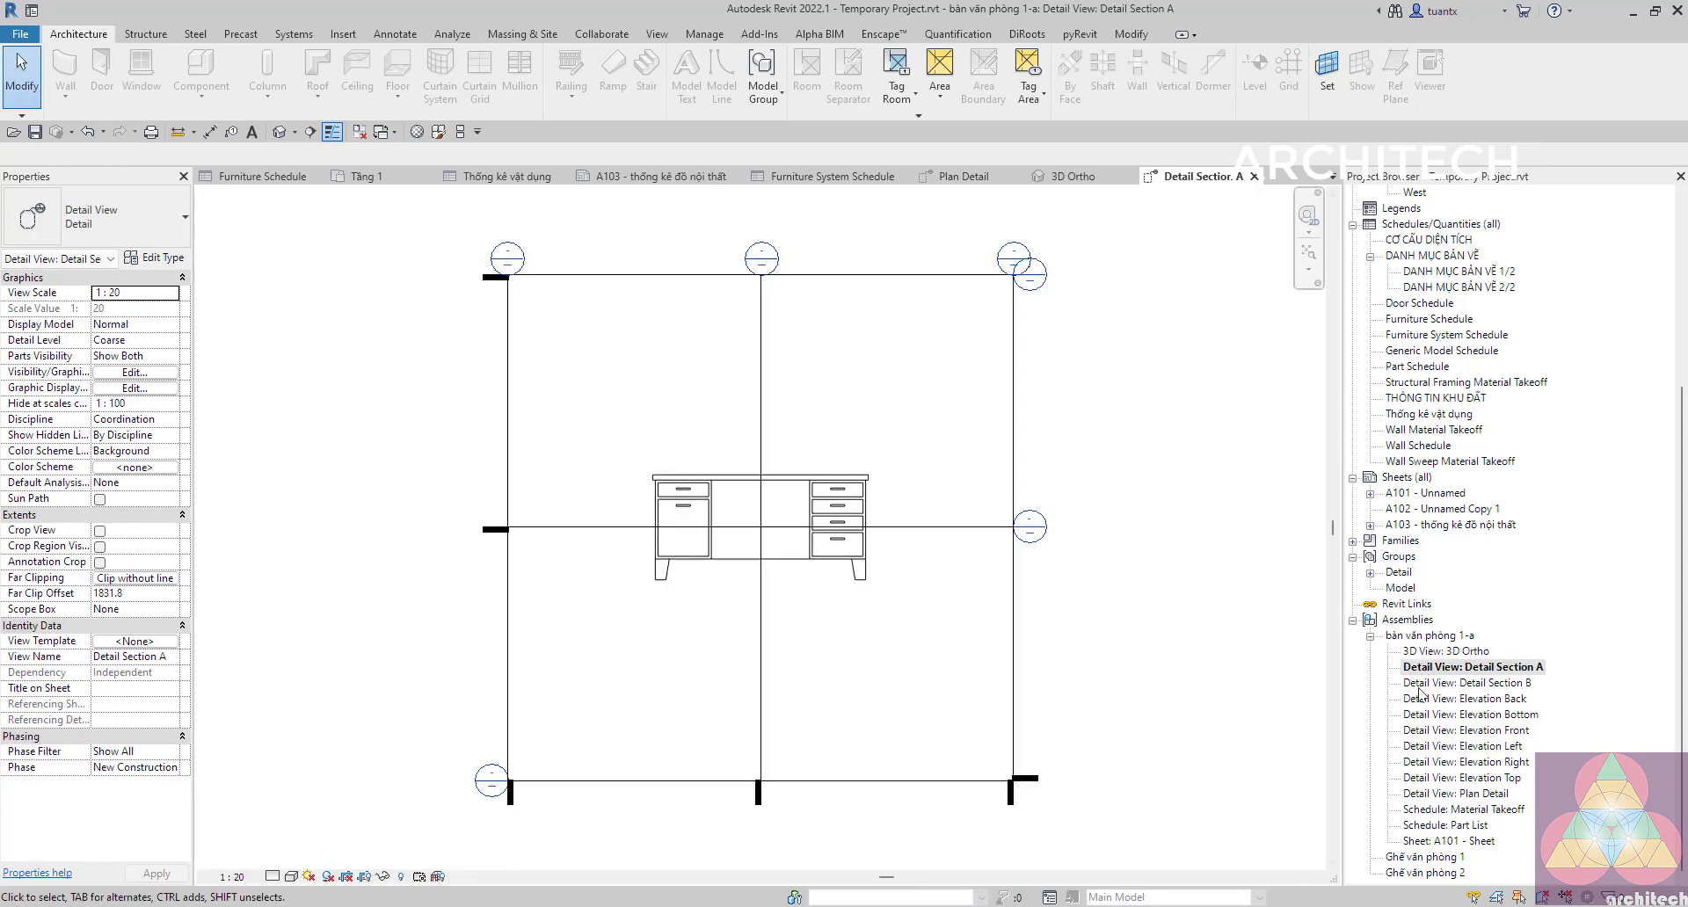
double_click(1436, 684)
double_click(1435, 700)
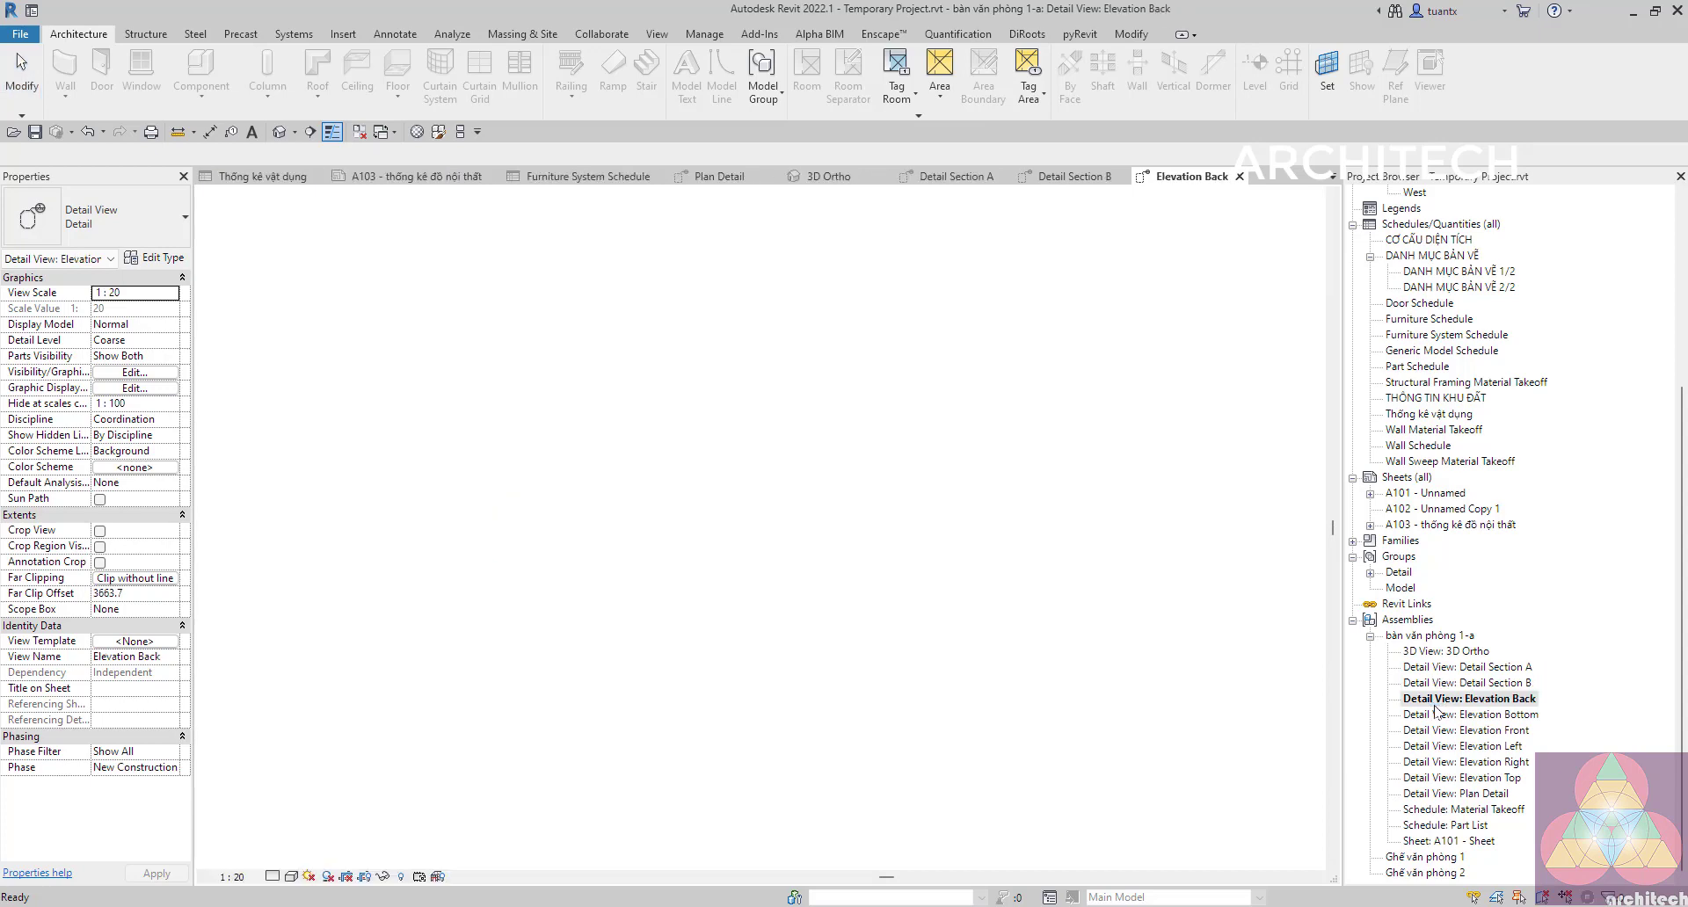
double_click(1435, 715)
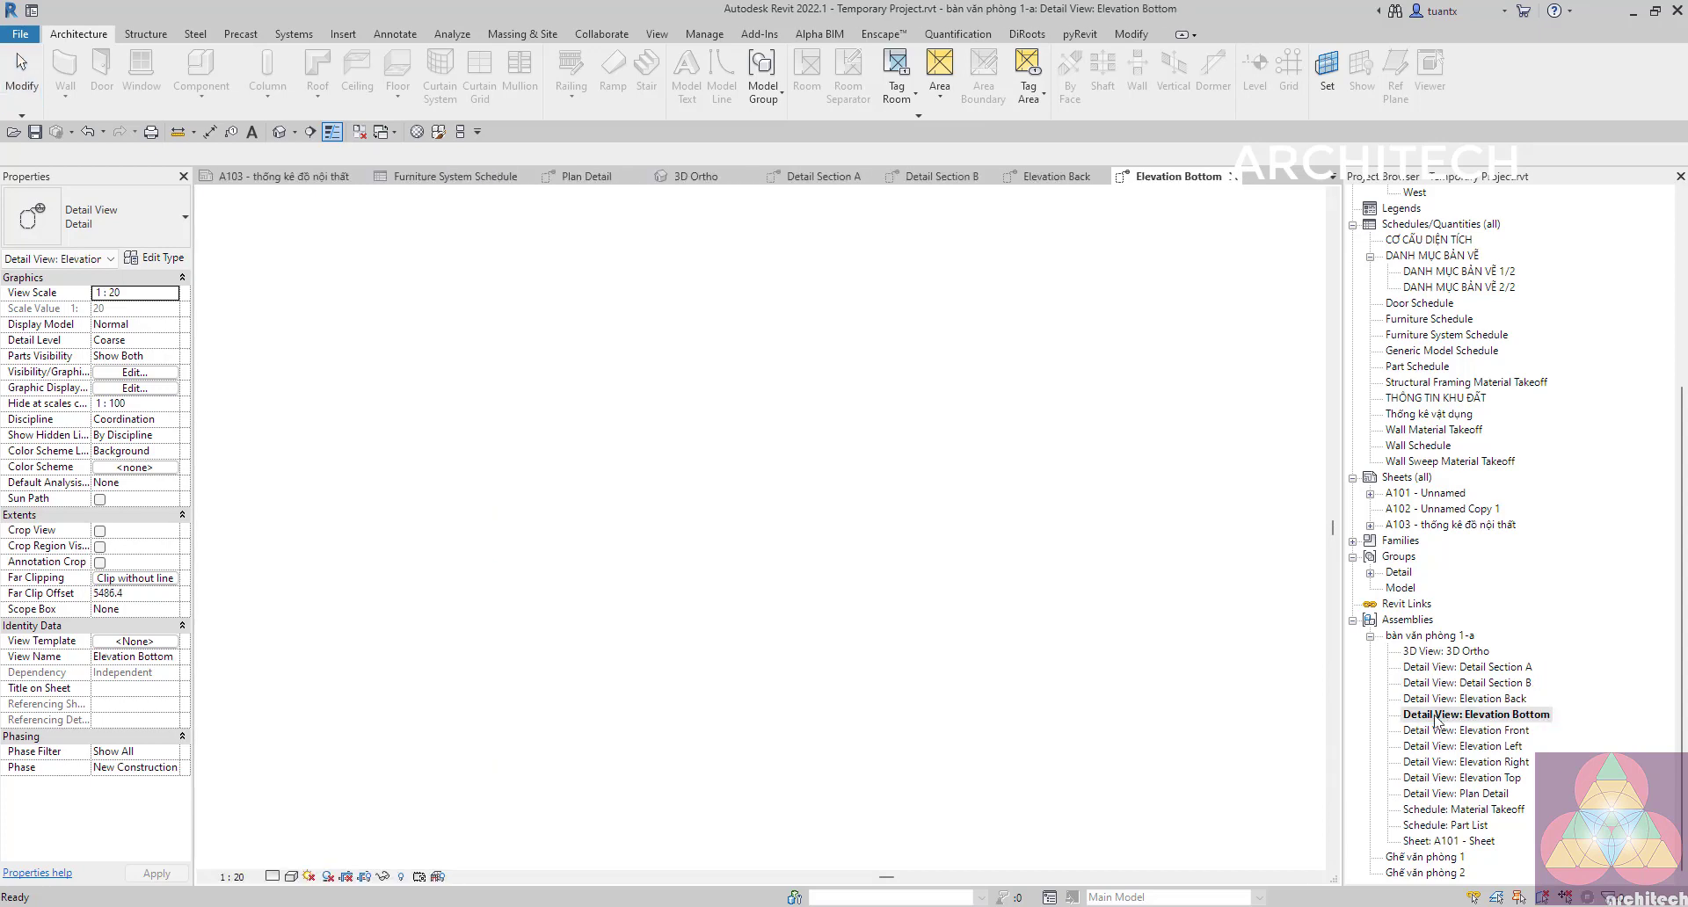
double_click(1434, 730)
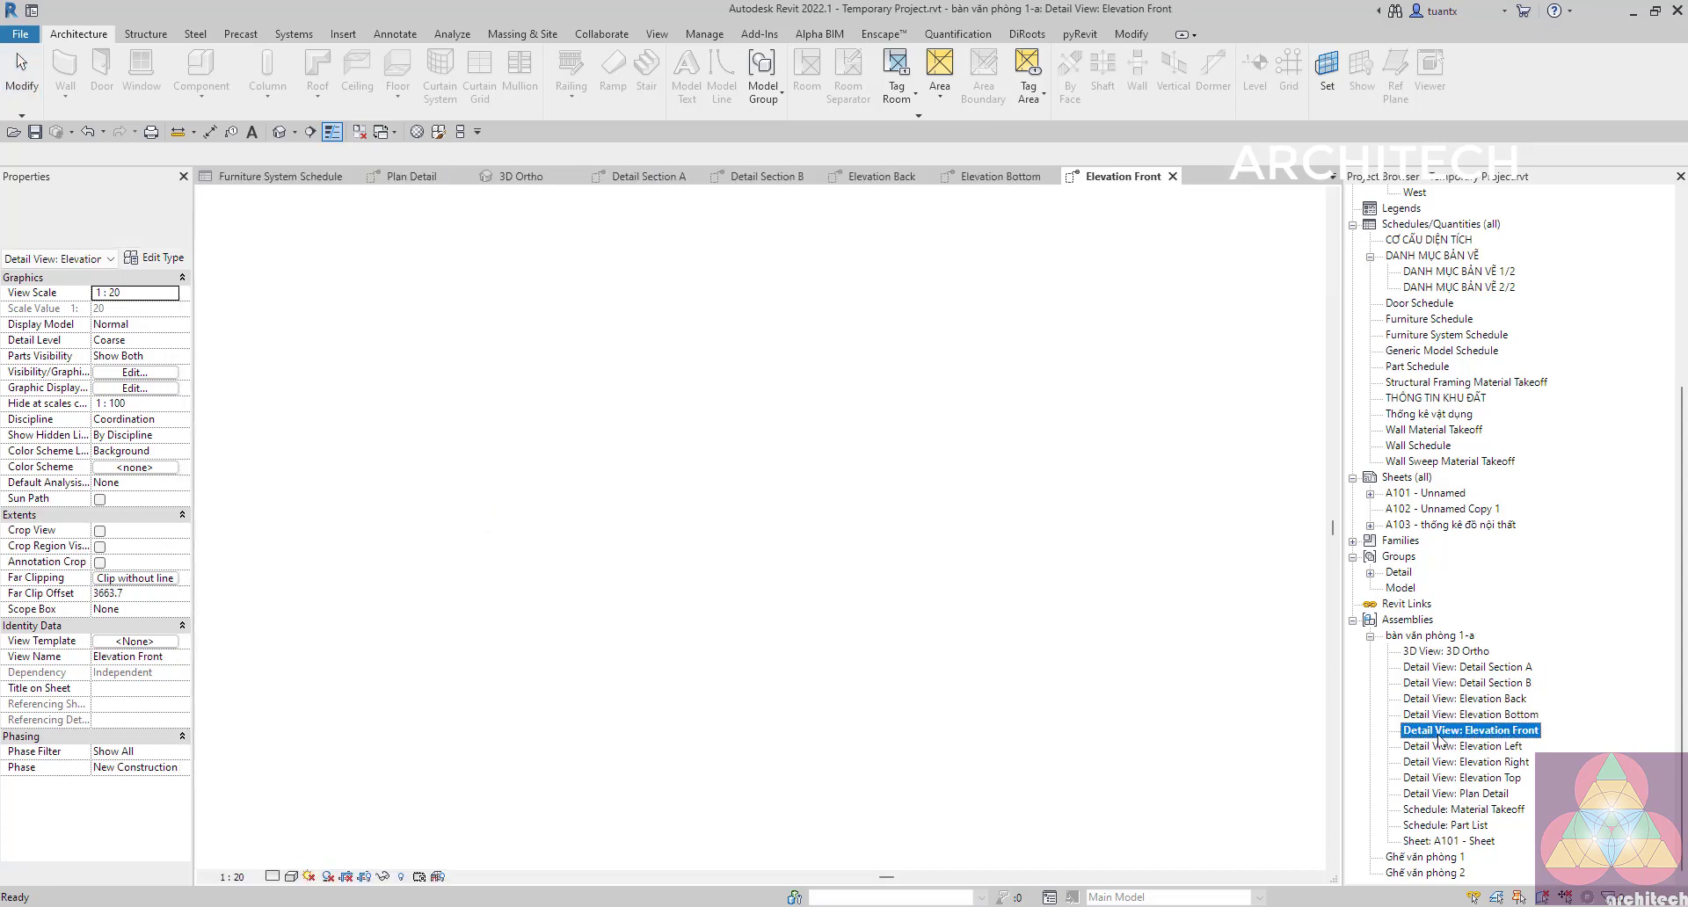
double_click(1449, 794)
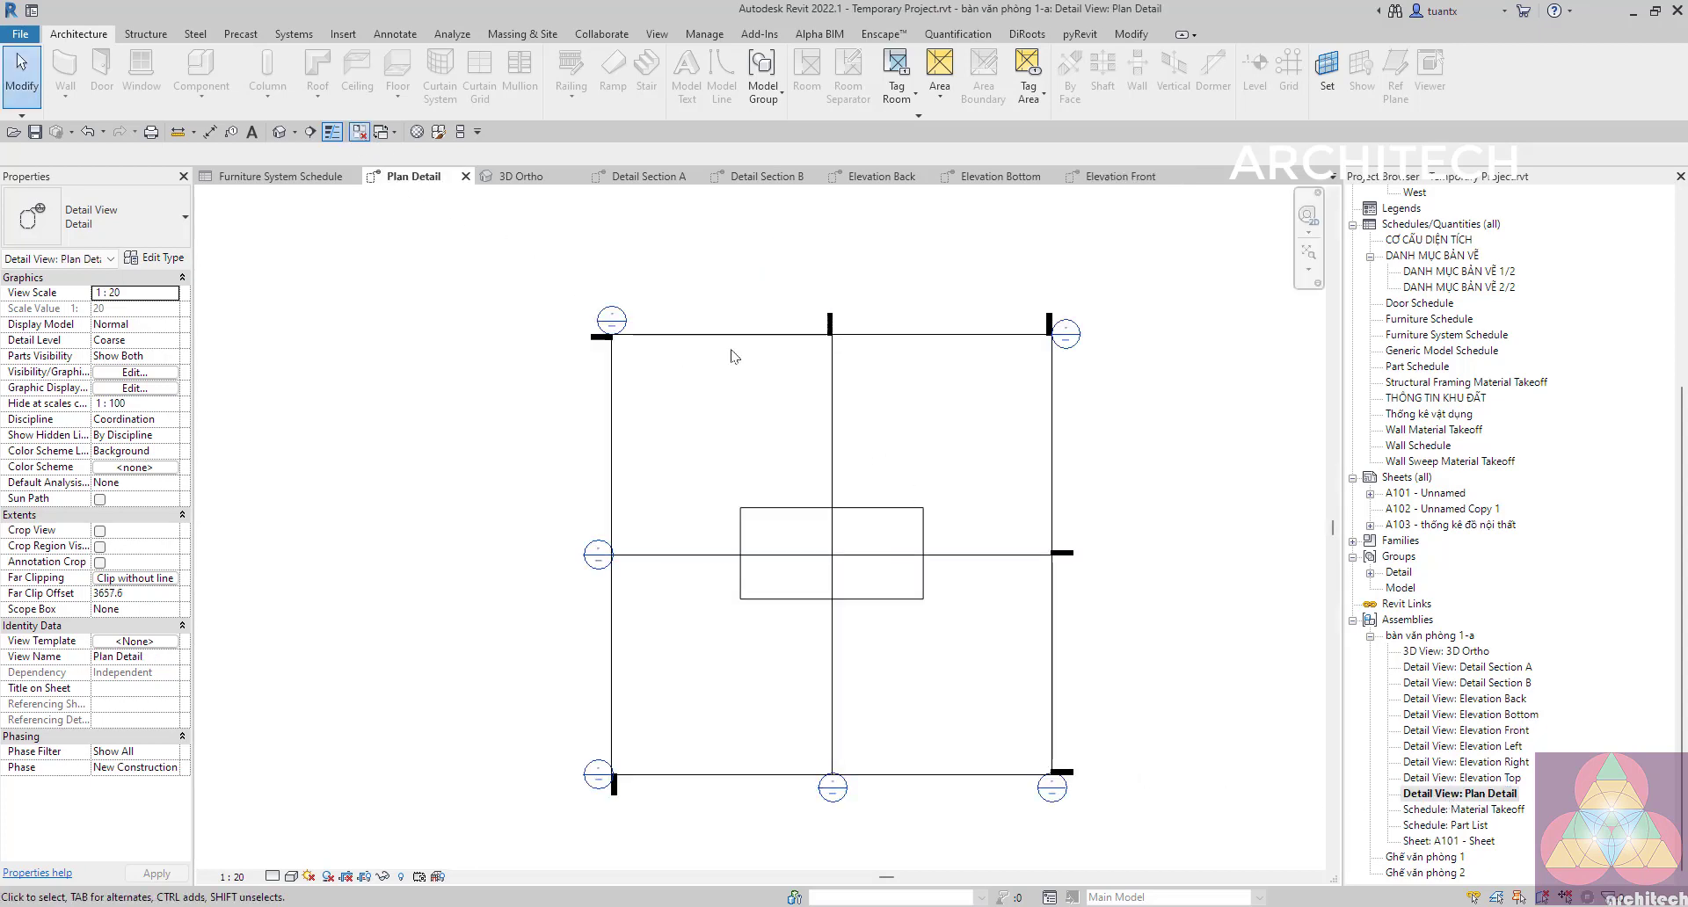
left_click(360, 132)
Widen column A of the Material Takeoff schedule to show full material names.
double_click(1459, 810)
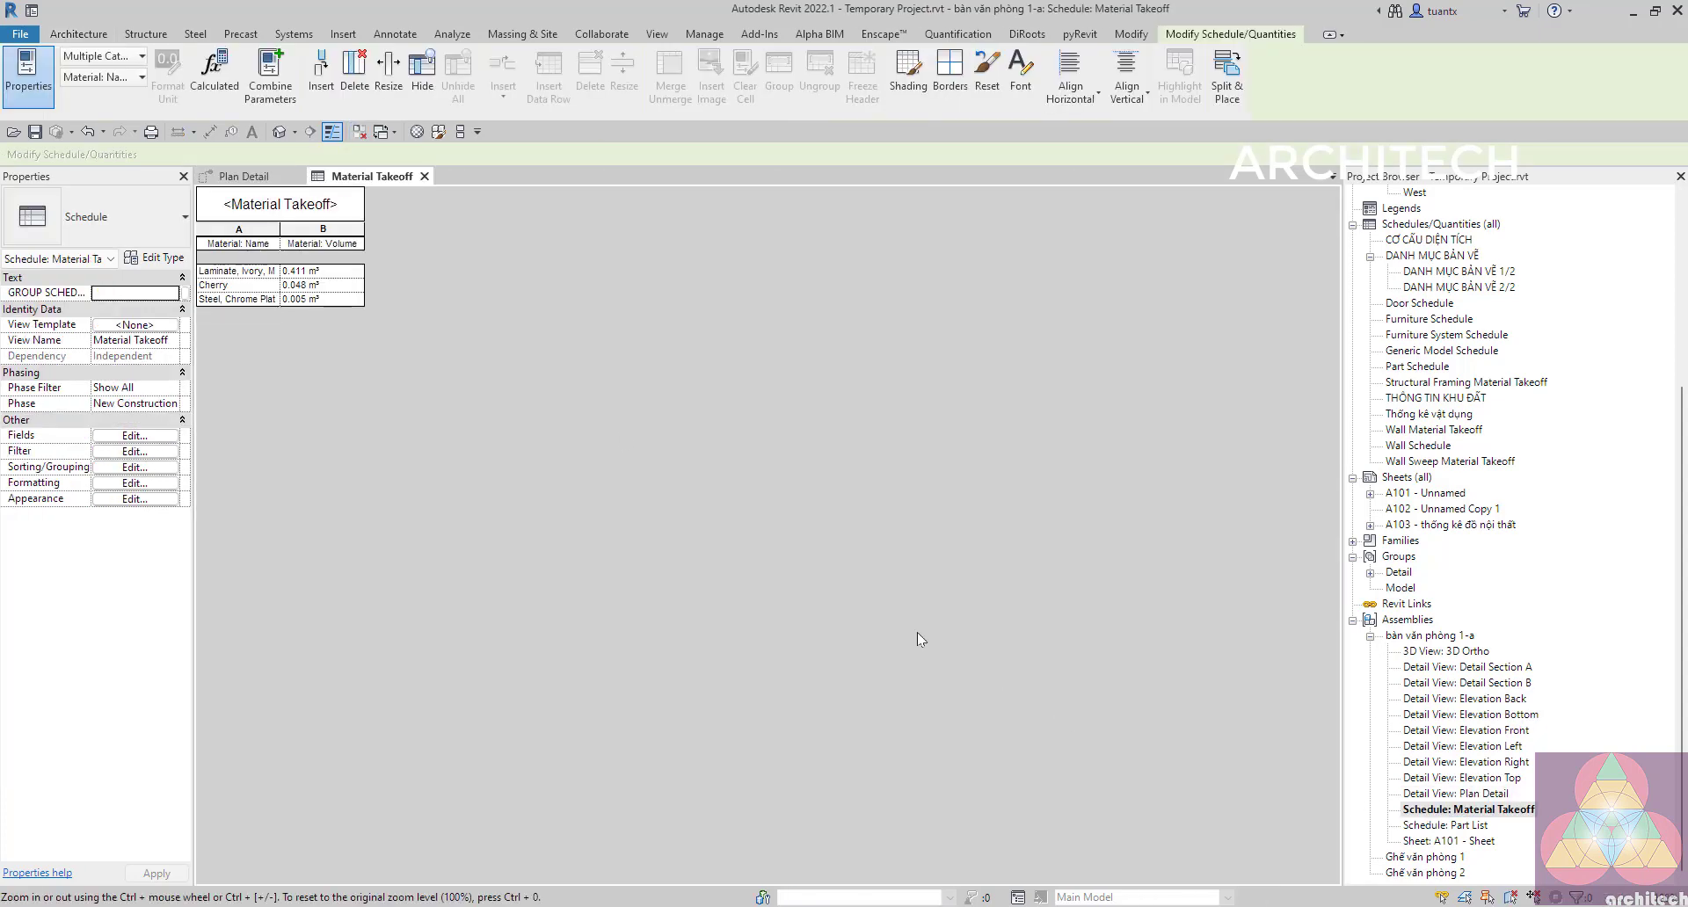
scroll(282, 295, "up", 2, "ctrl")
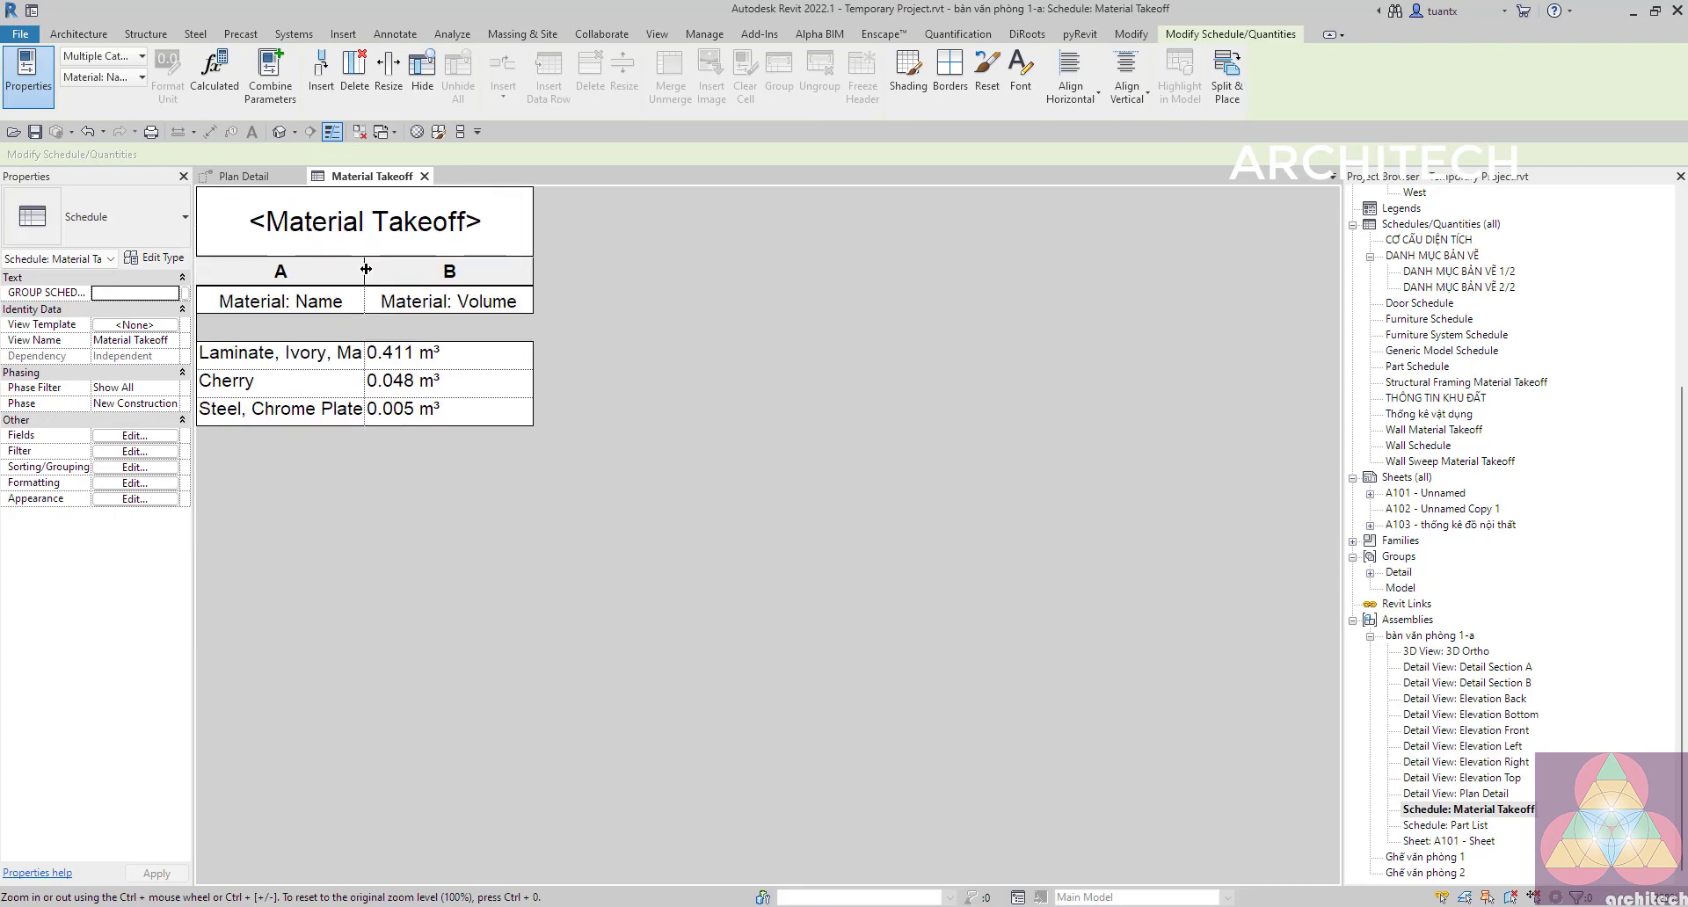
left_click_drag(366, 269, 466, 269)
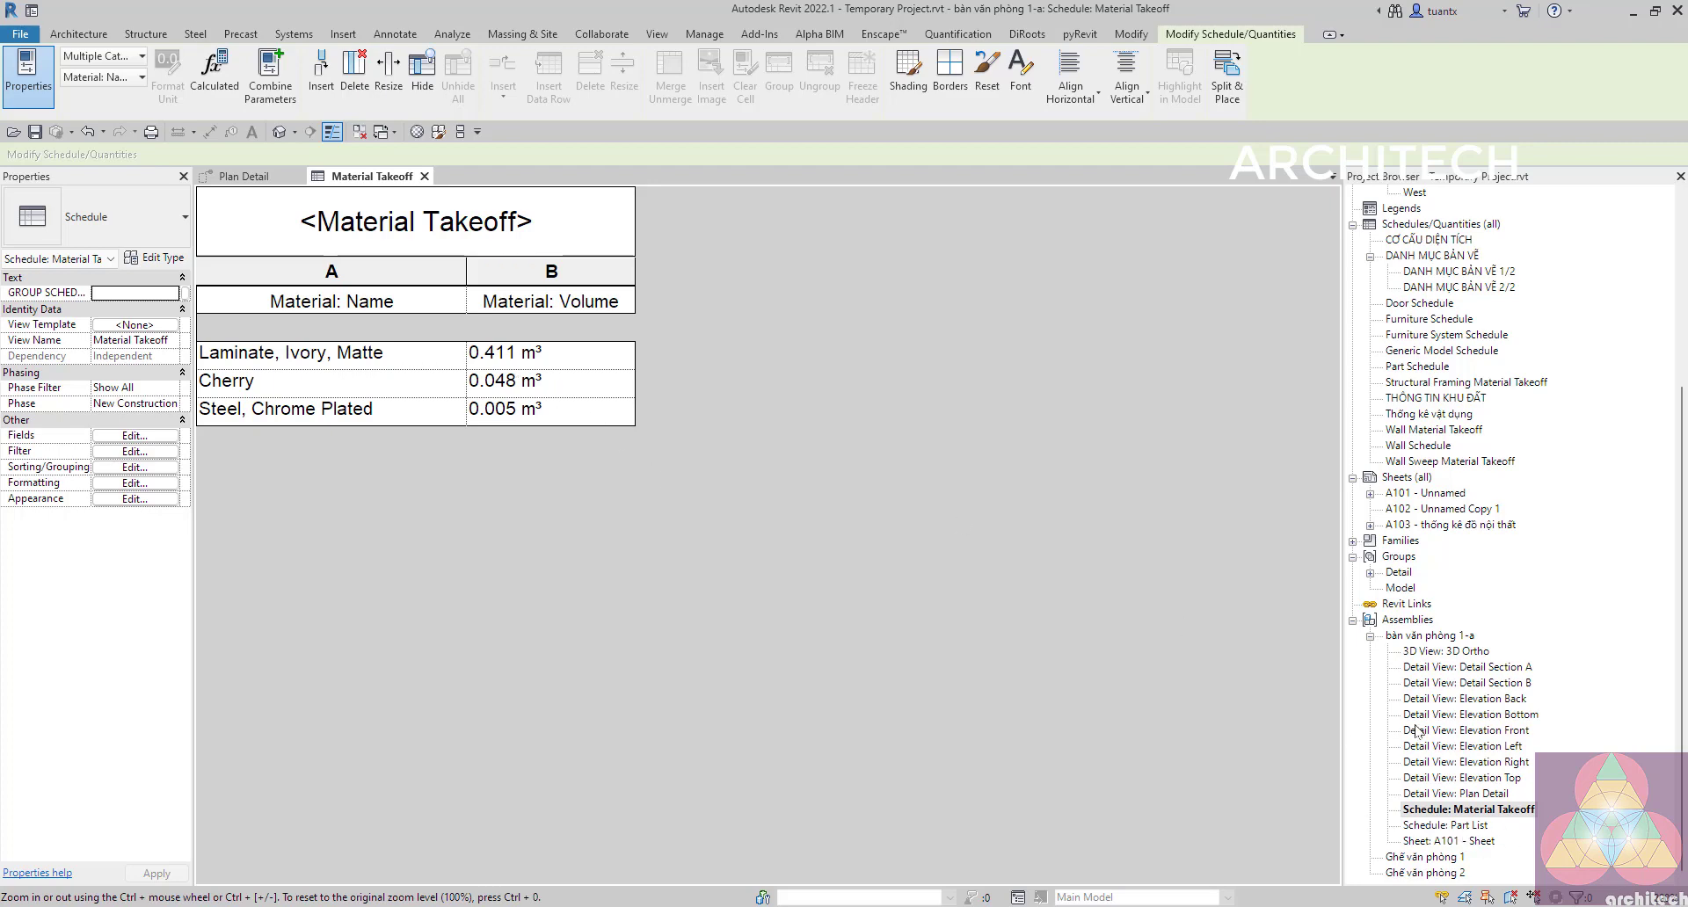
Check the Part List schedule, then open sheet A101.
right_click(1404, 230)
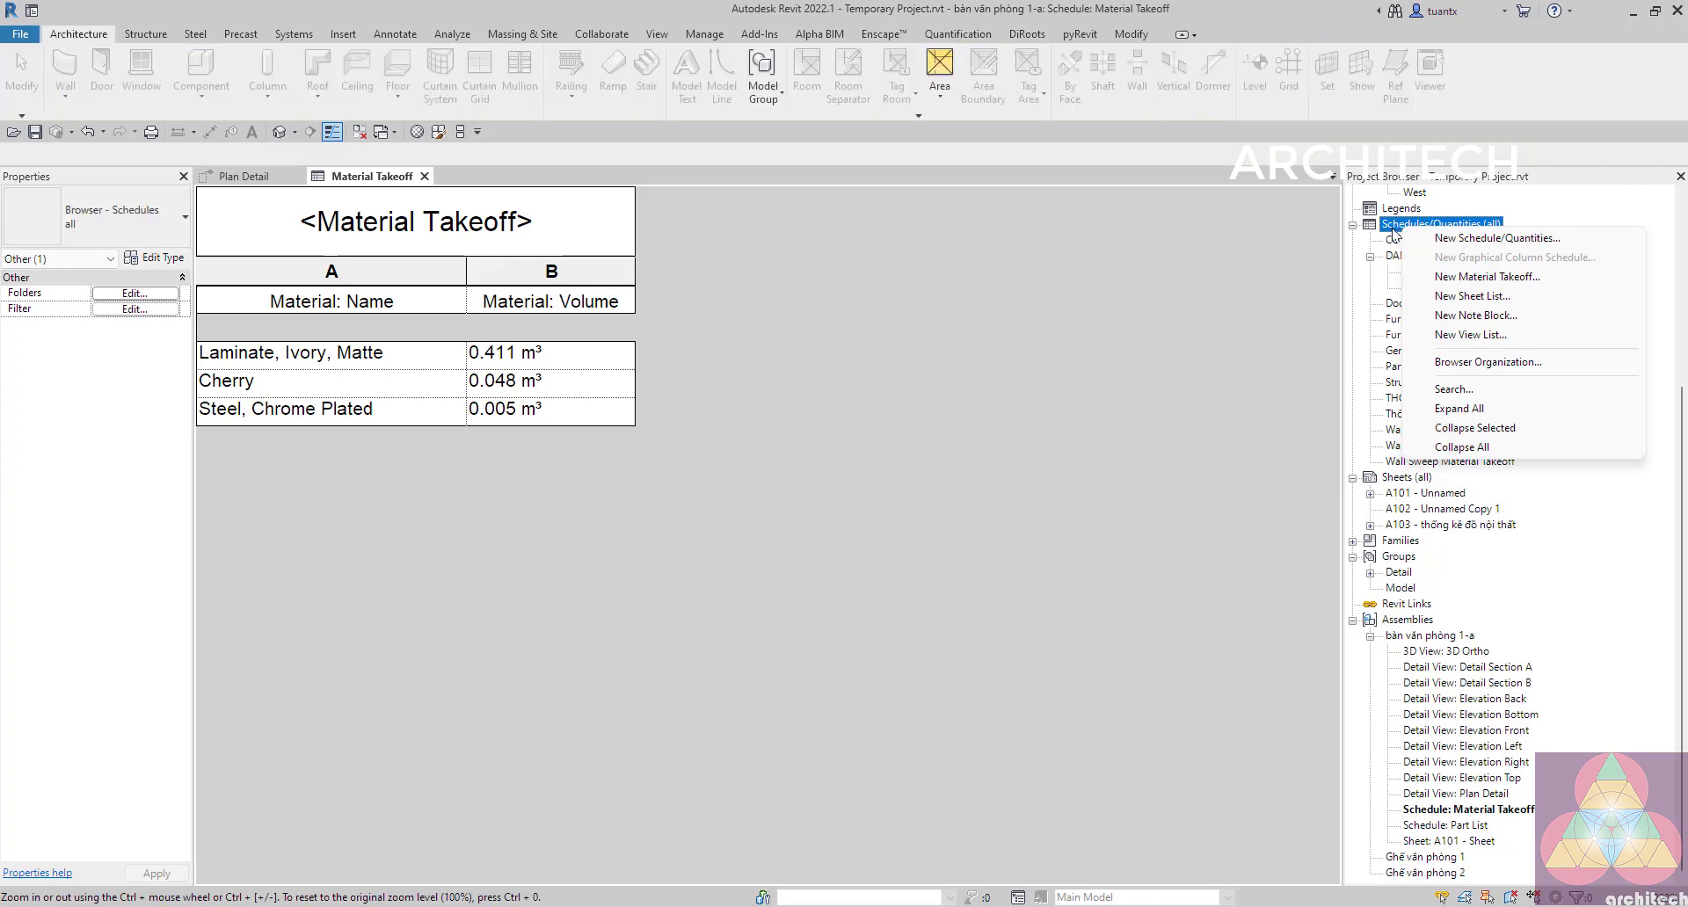
left_click(1497, 794)
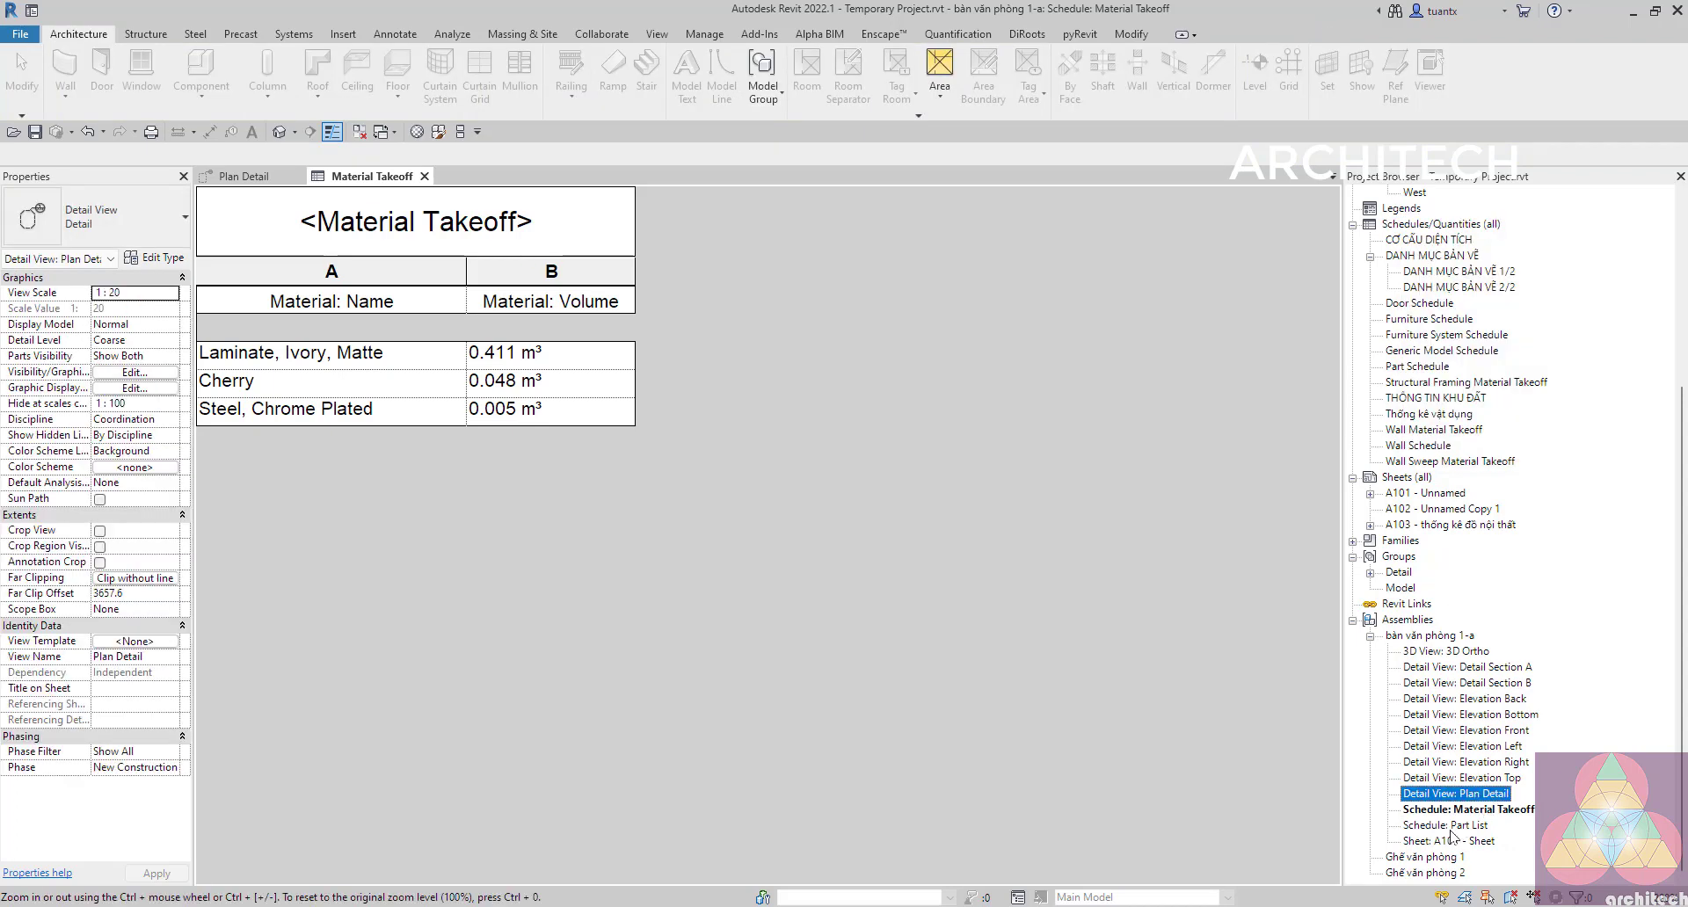
double_click(1446, 824)
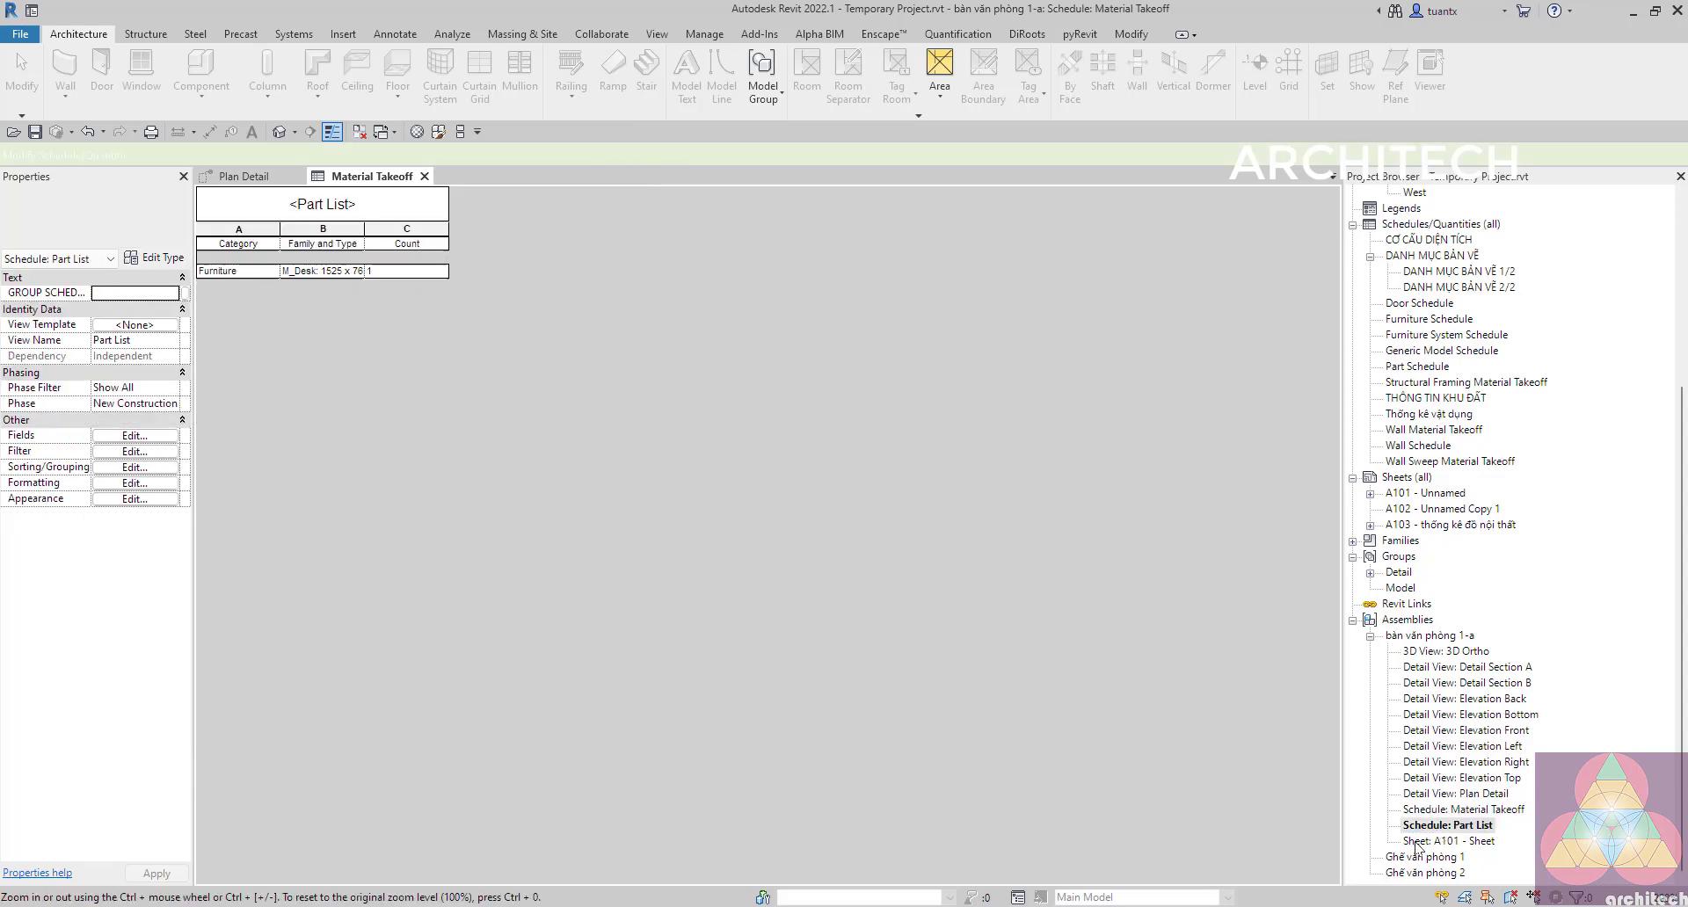
double_click(1457, 841)
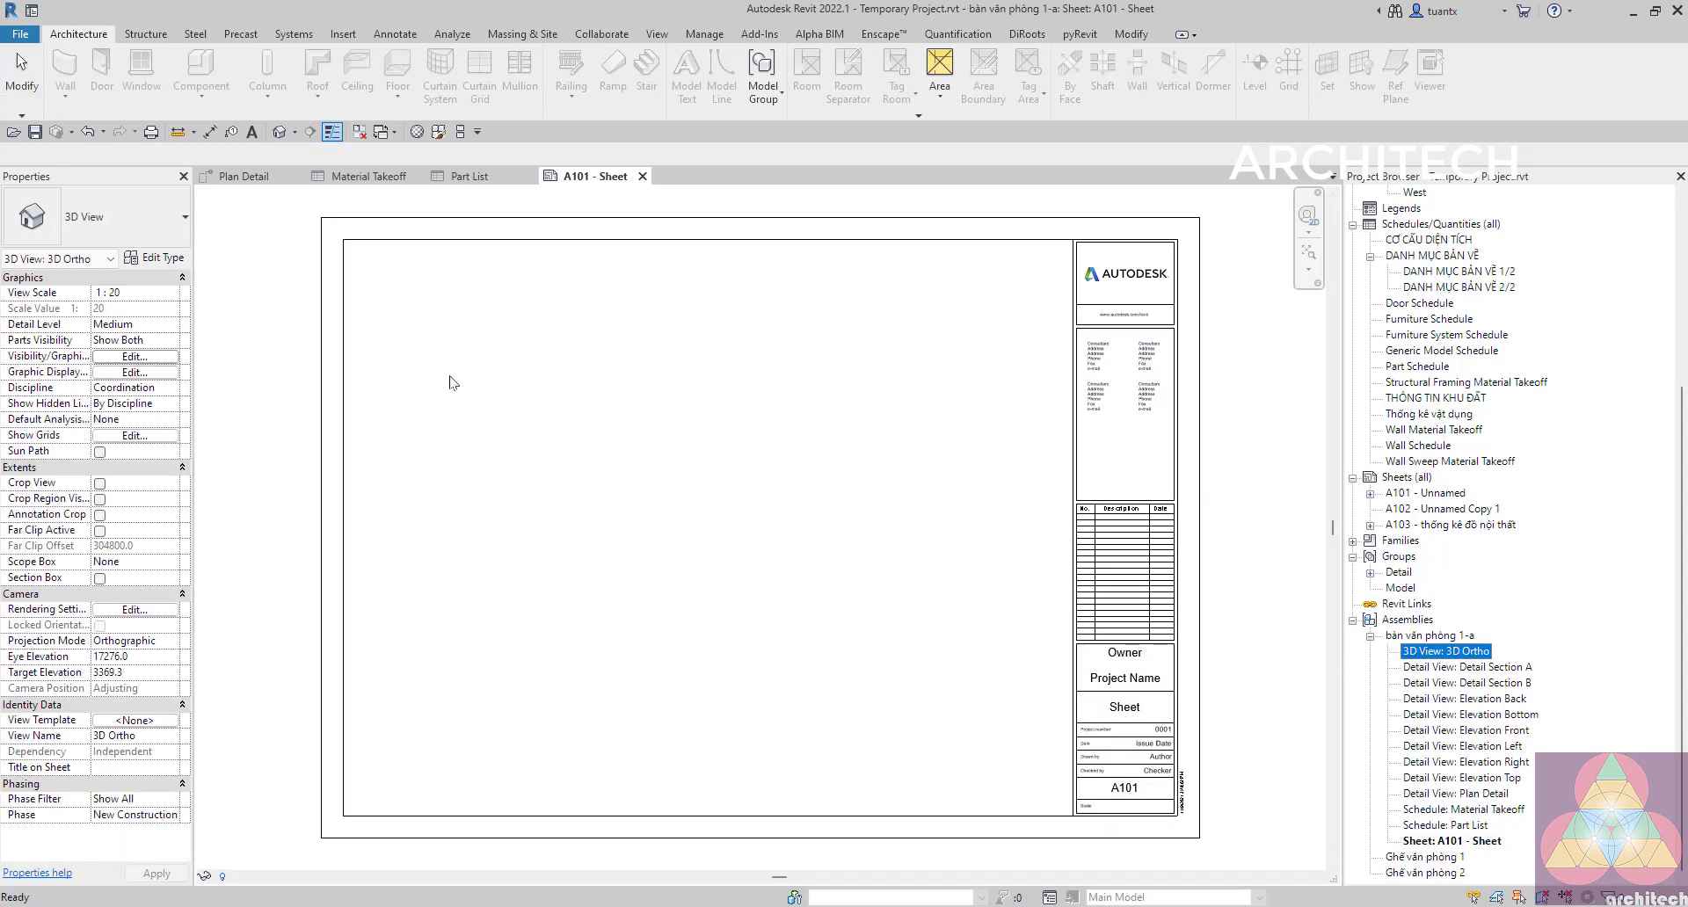
Place the 3D Ortho, Detail Section A and Detail Section B views on sheet A101.
left_click_drag(1431, 660, 449, 332)
left_click_drag(1425, 668, 681, 365)
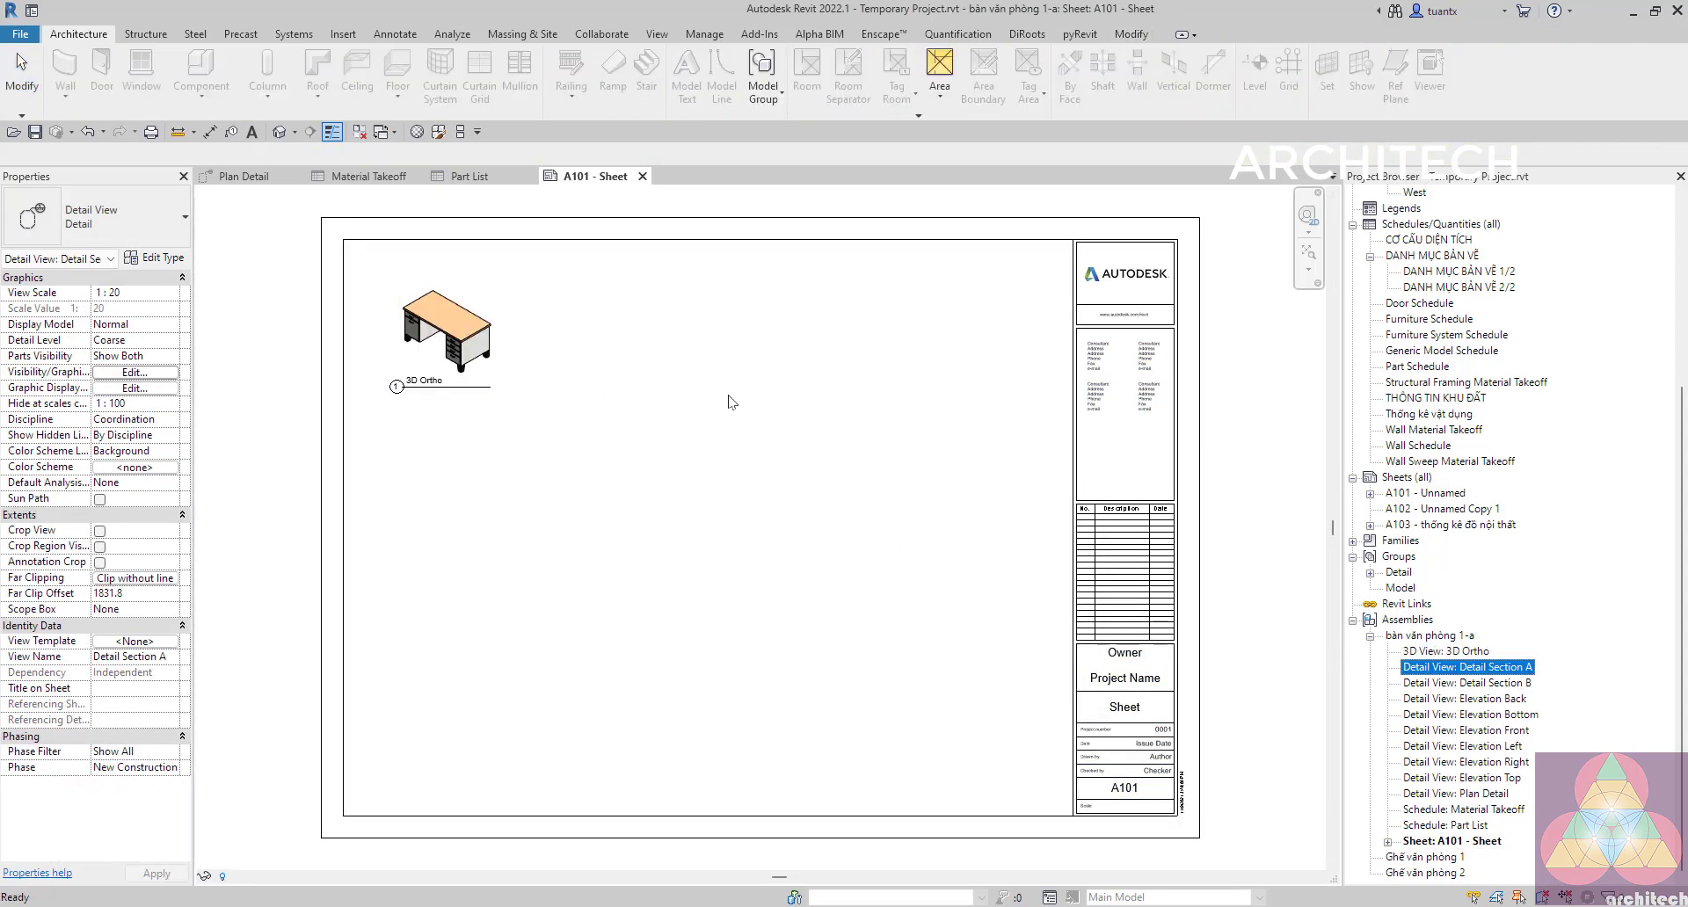
left_click(1466, 682)
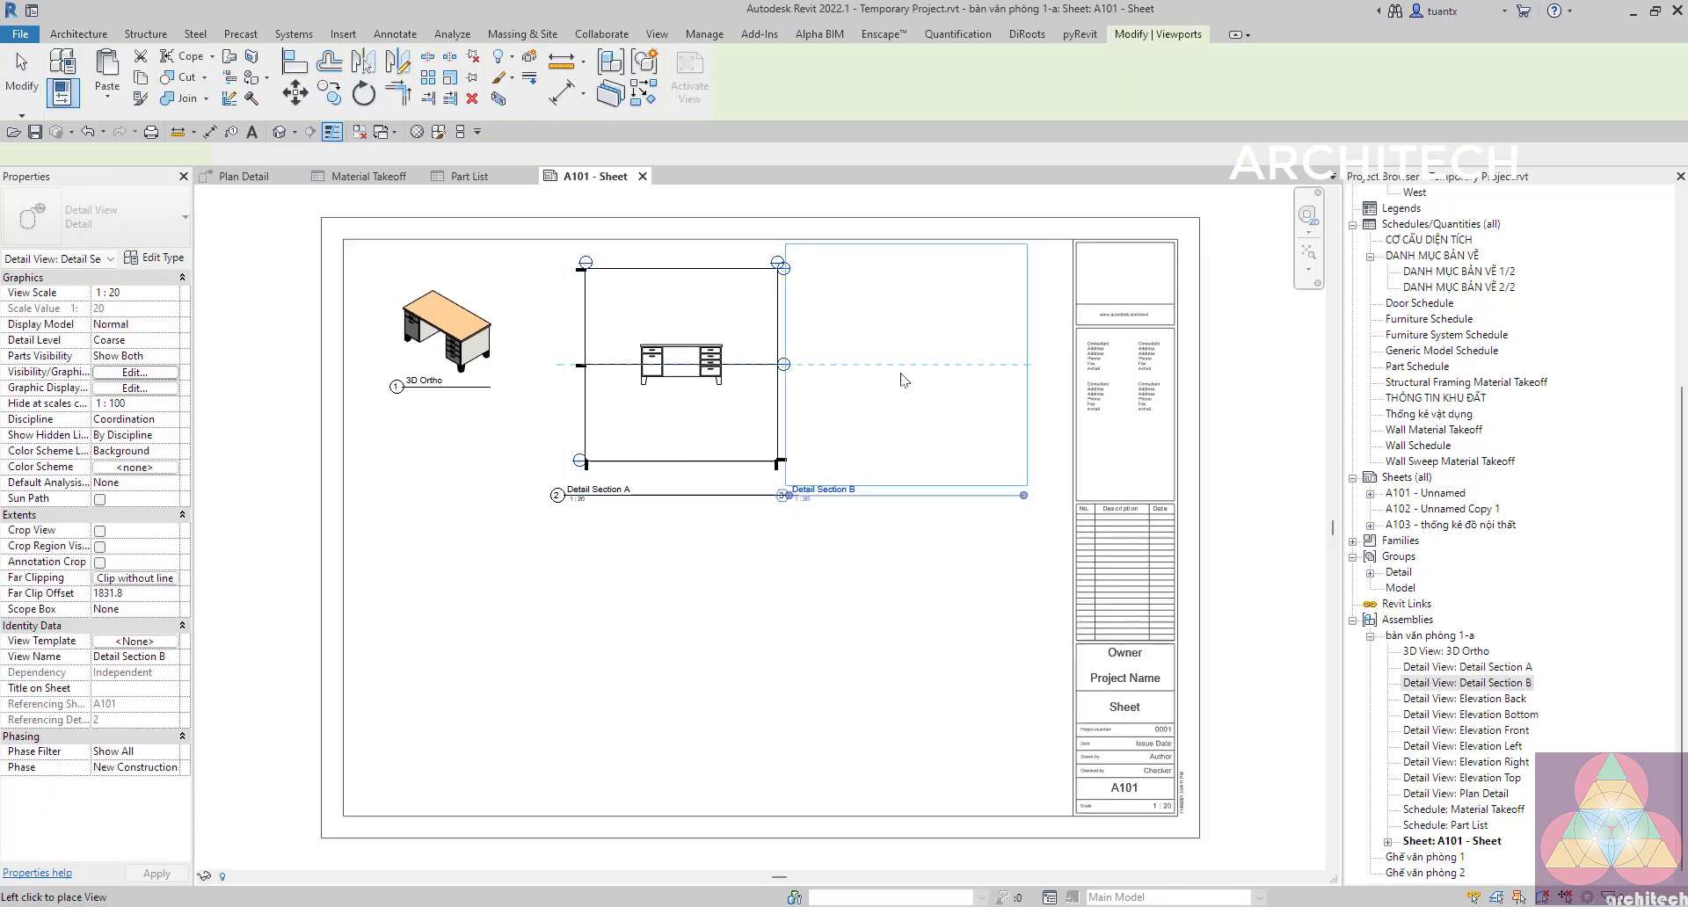
left_click(923, 378)
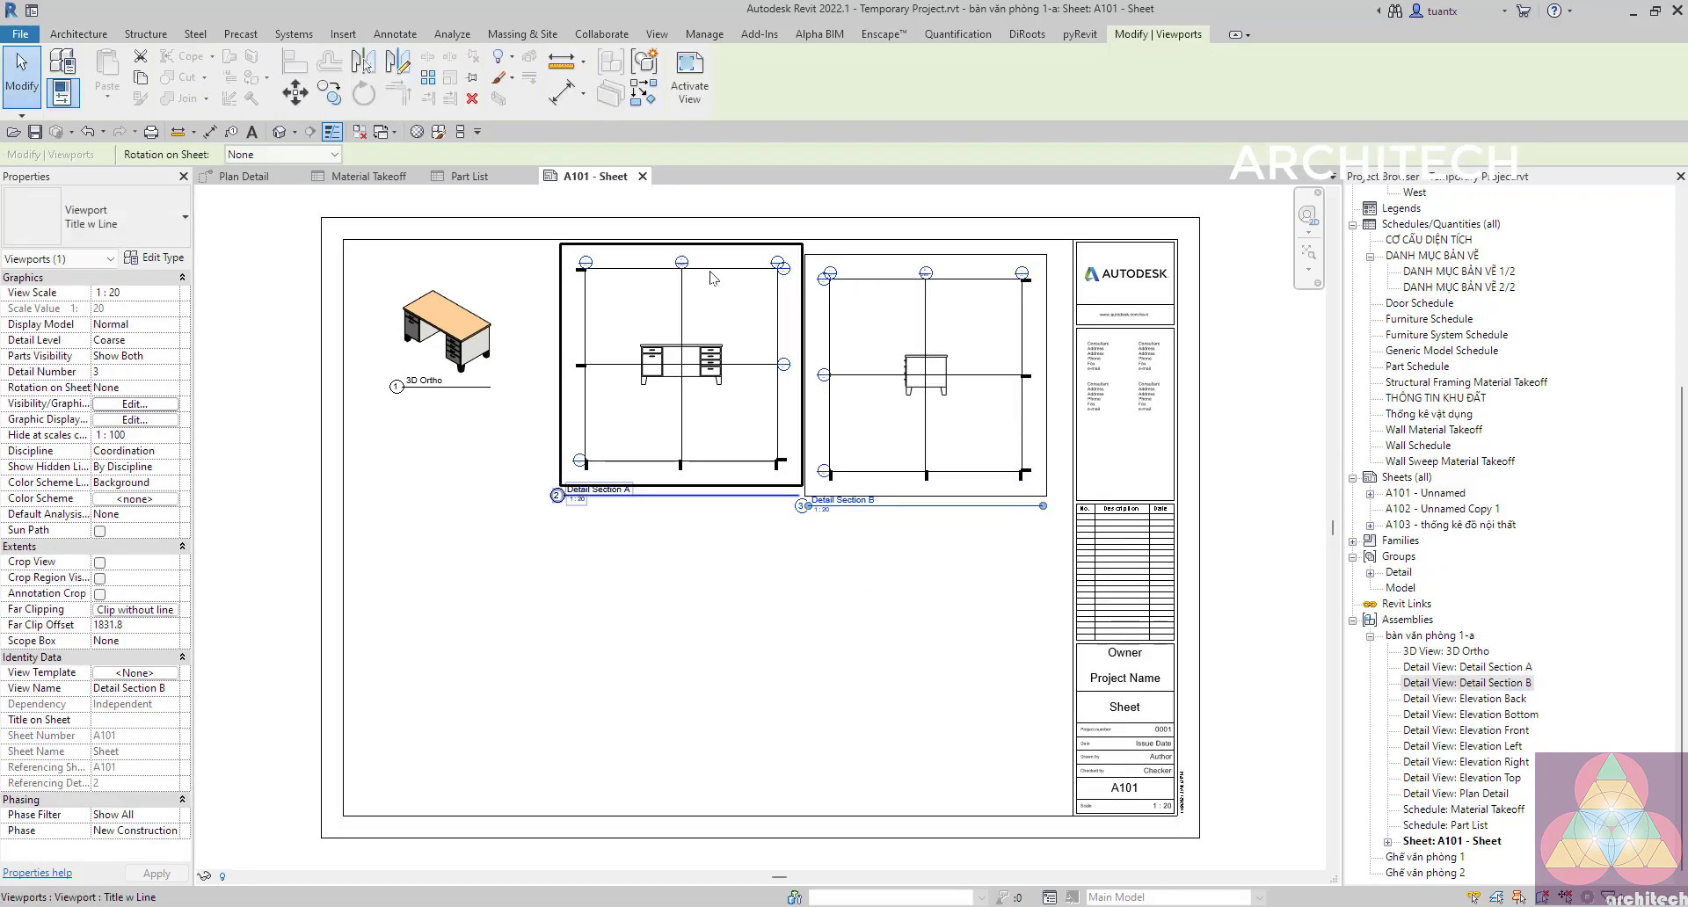
Hide the section line category inside the Detail Section A viewport.
double_click(712, 279)
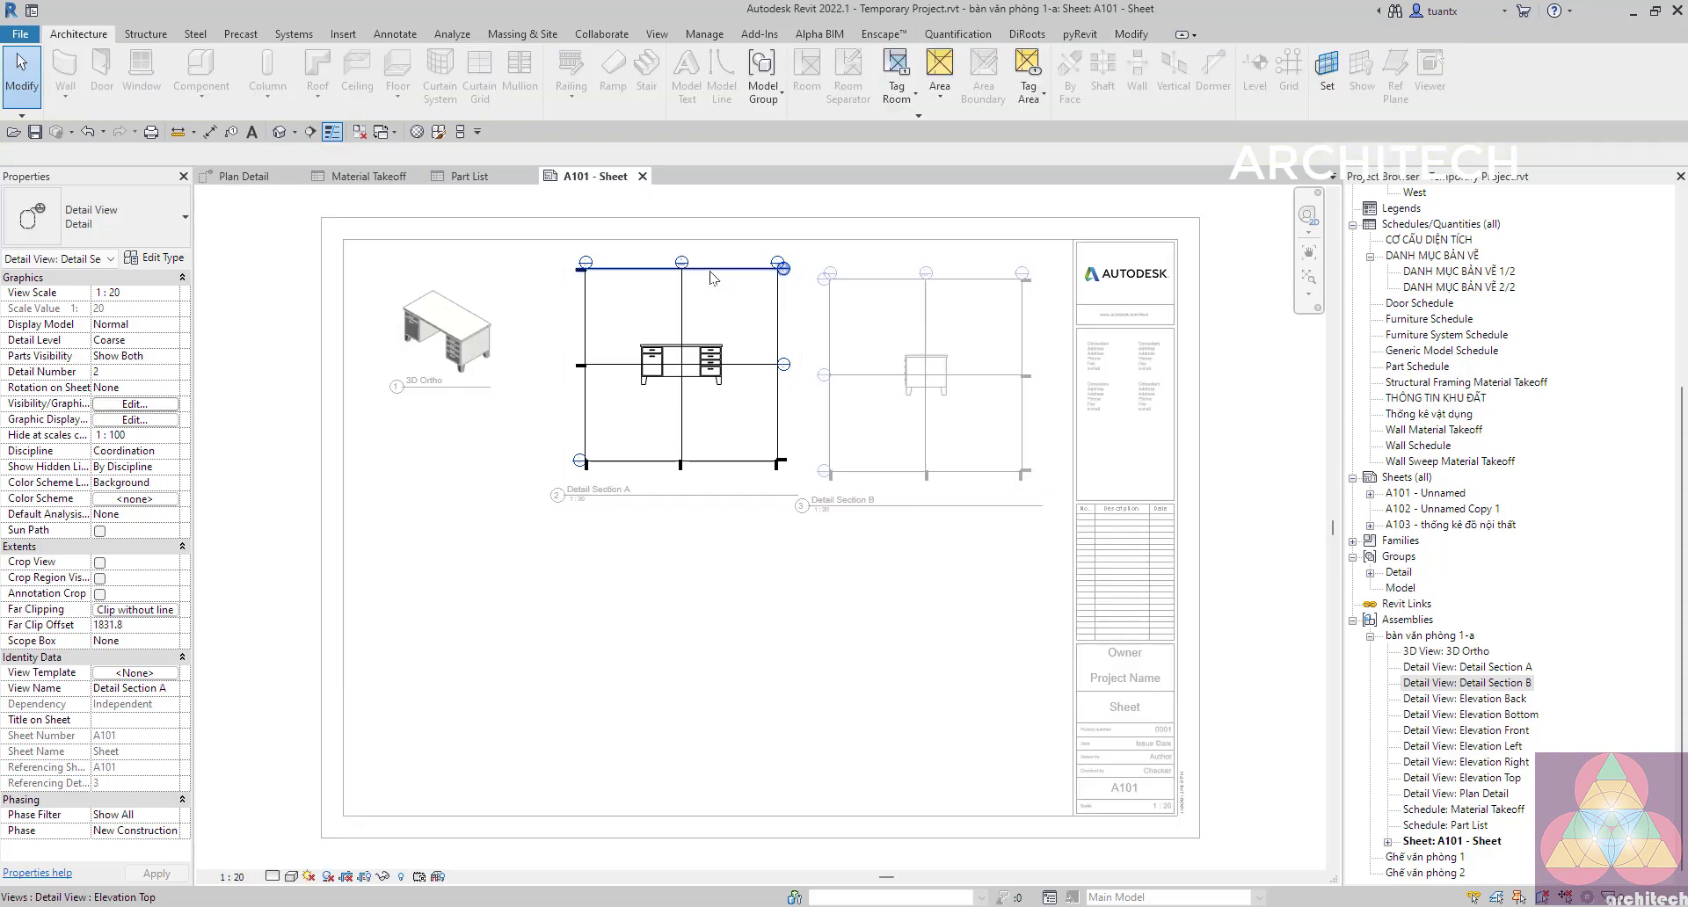
left_click(710, 269)
right_click(711, 272)
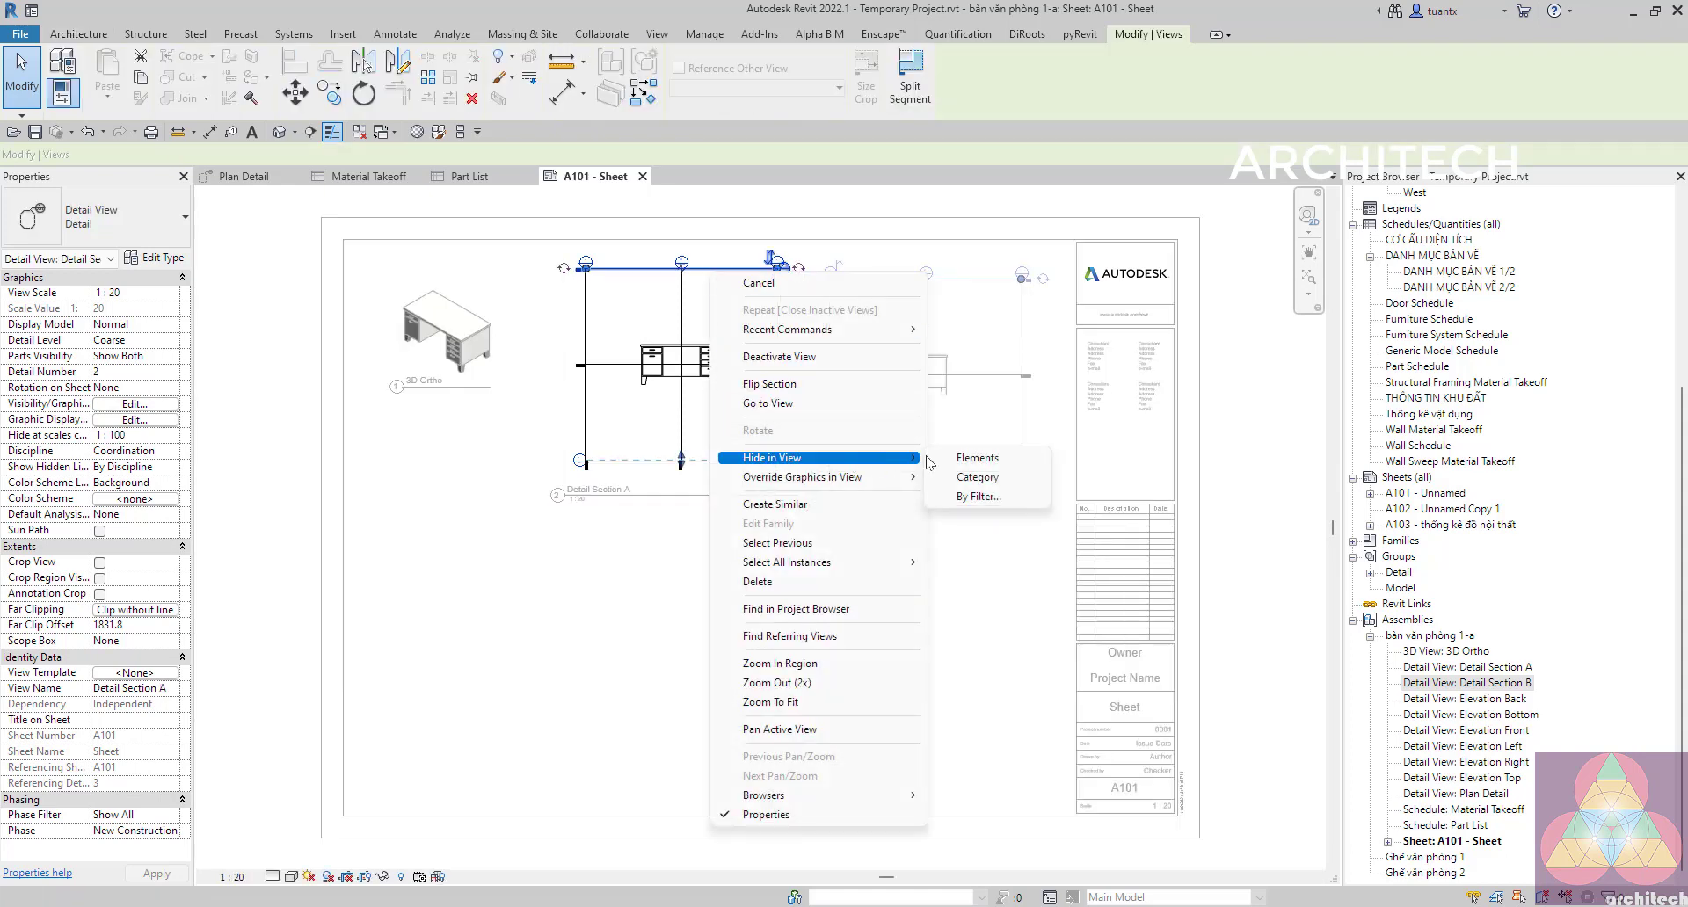
left_click(954, 478)
double_click(946, 660)
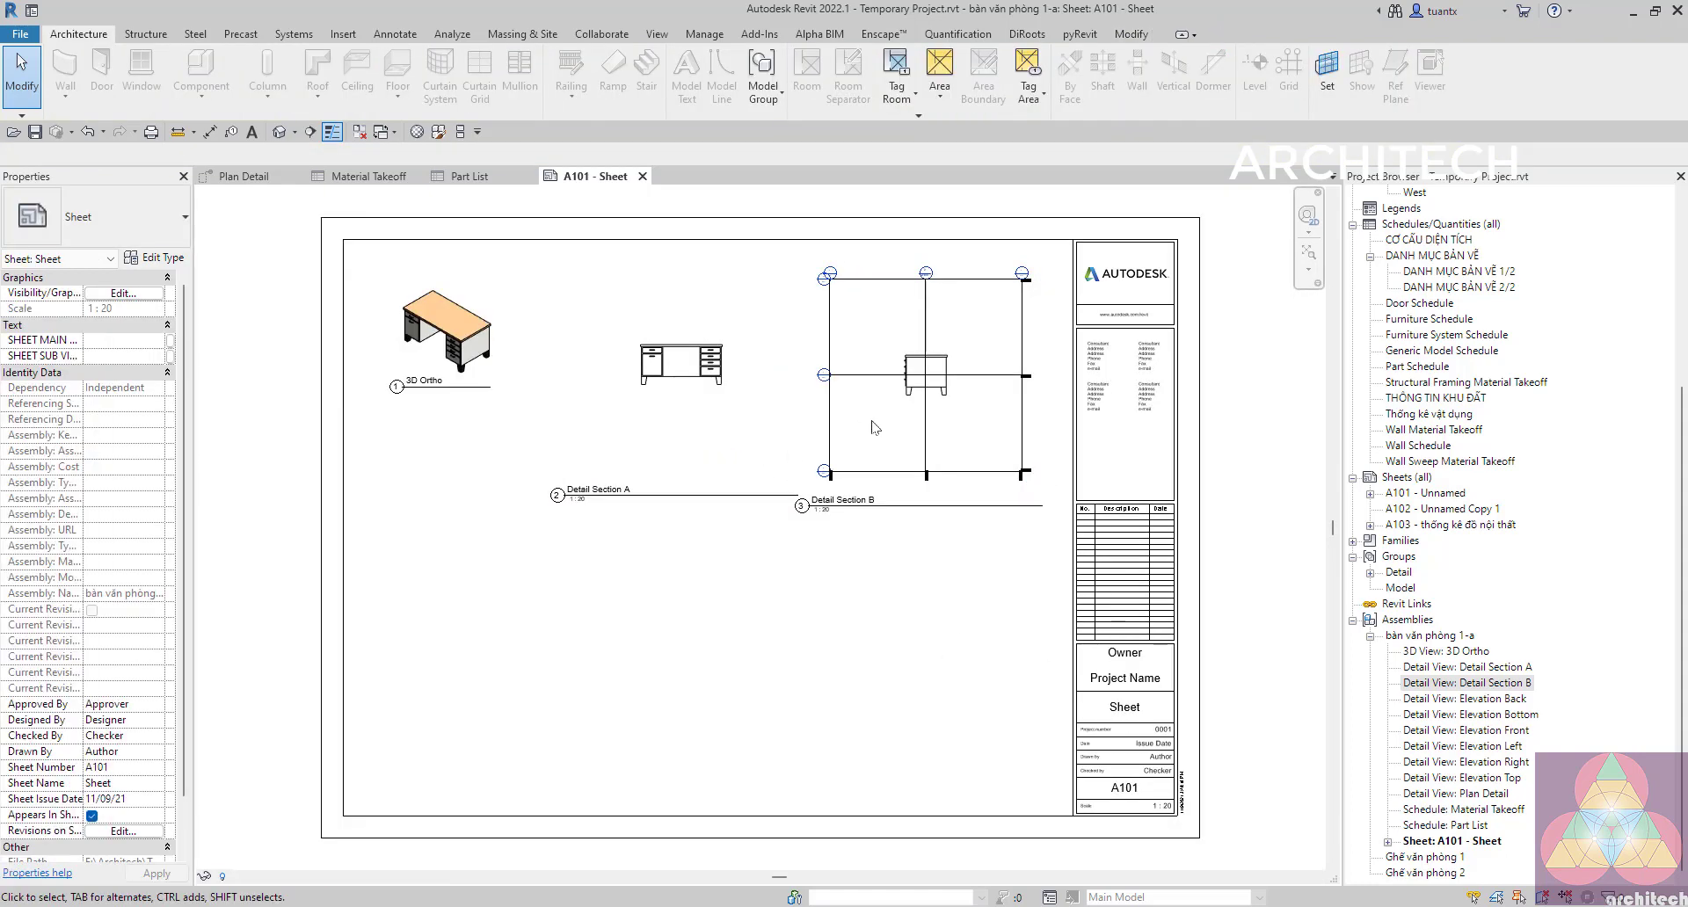
Place Elevation Back and Elevation Bottom side by side below the section views.
left_click_drag(1482, 700, 580, 652)
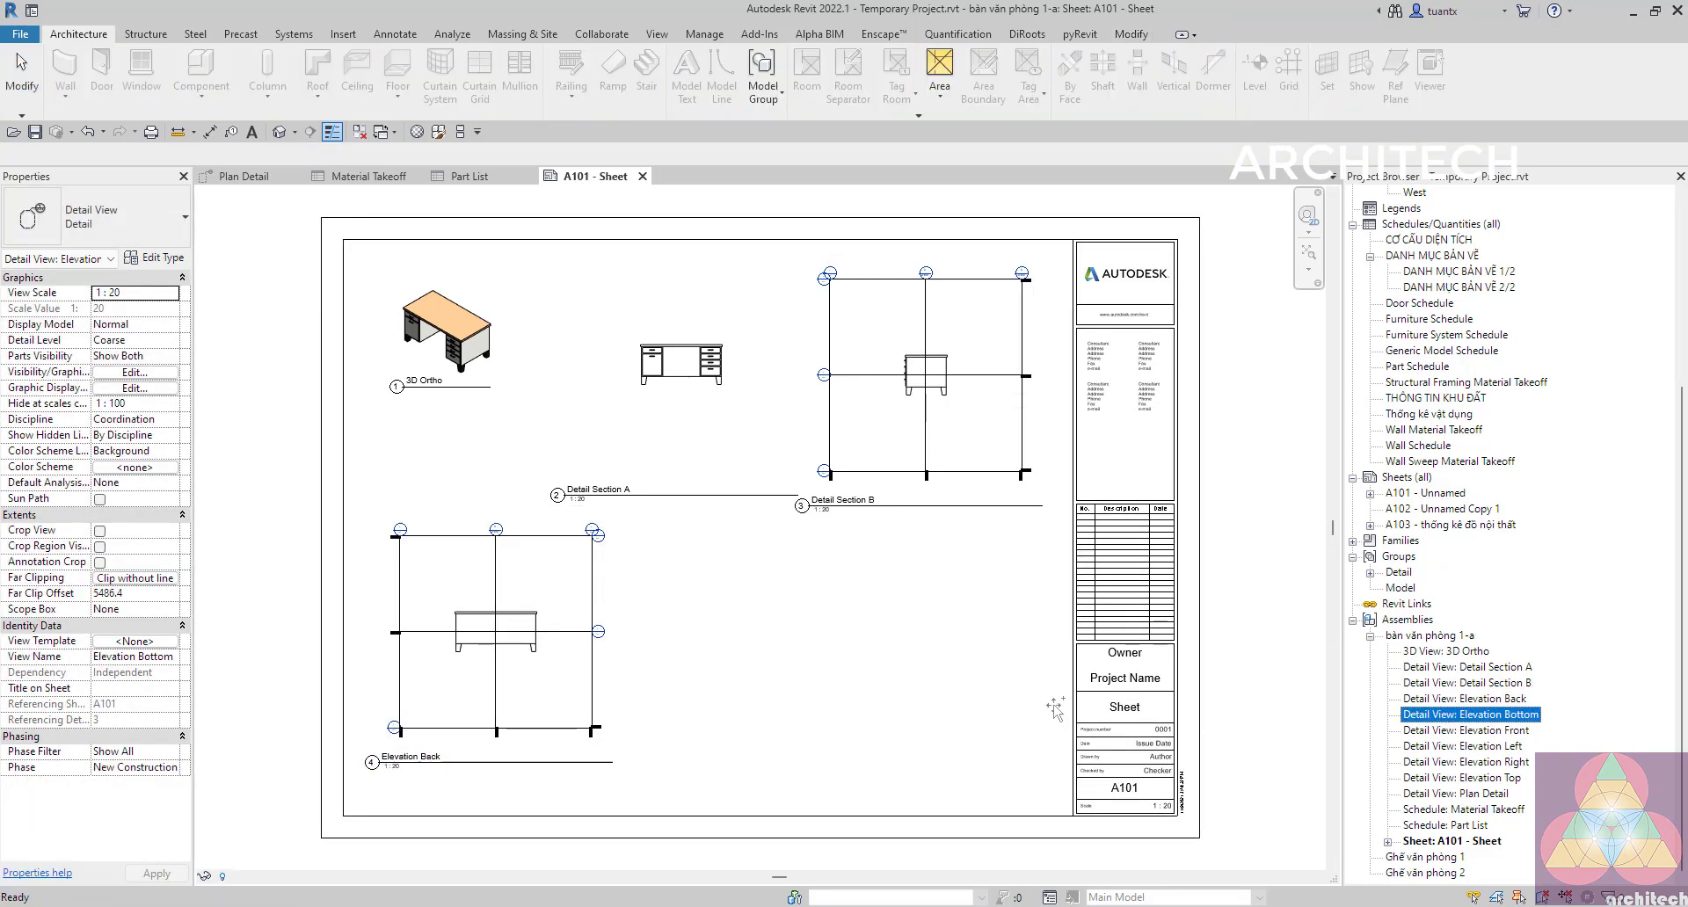
left_click_drag(1470, 714, 789, 649)
left_click(789, 649)
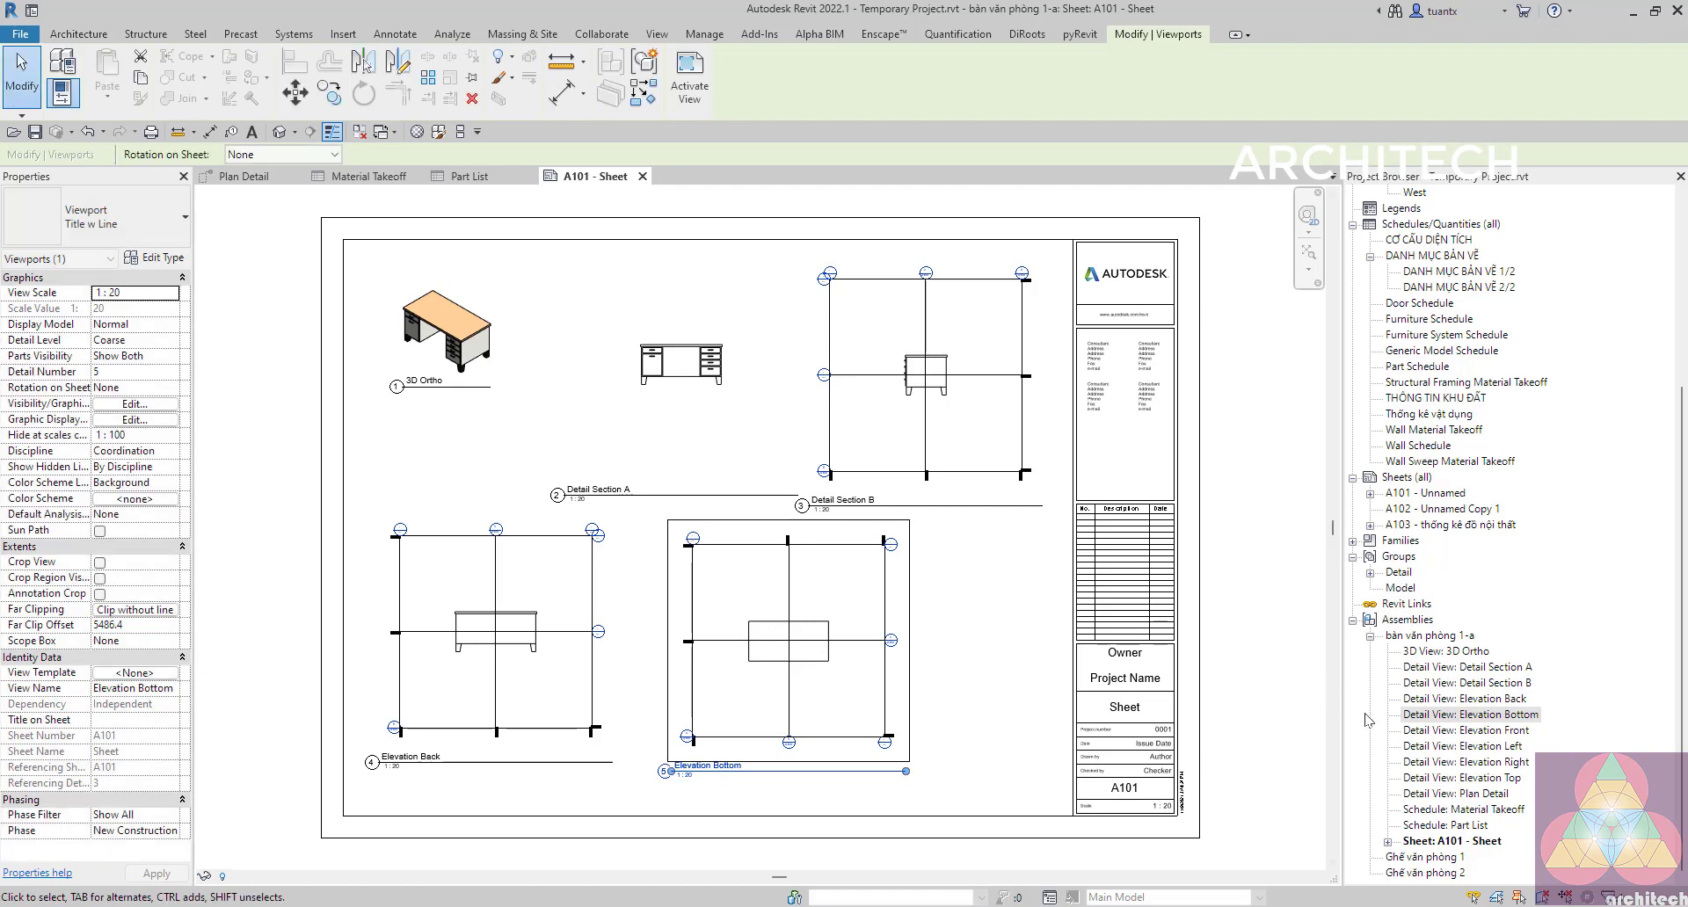
right_click(1439, 841)
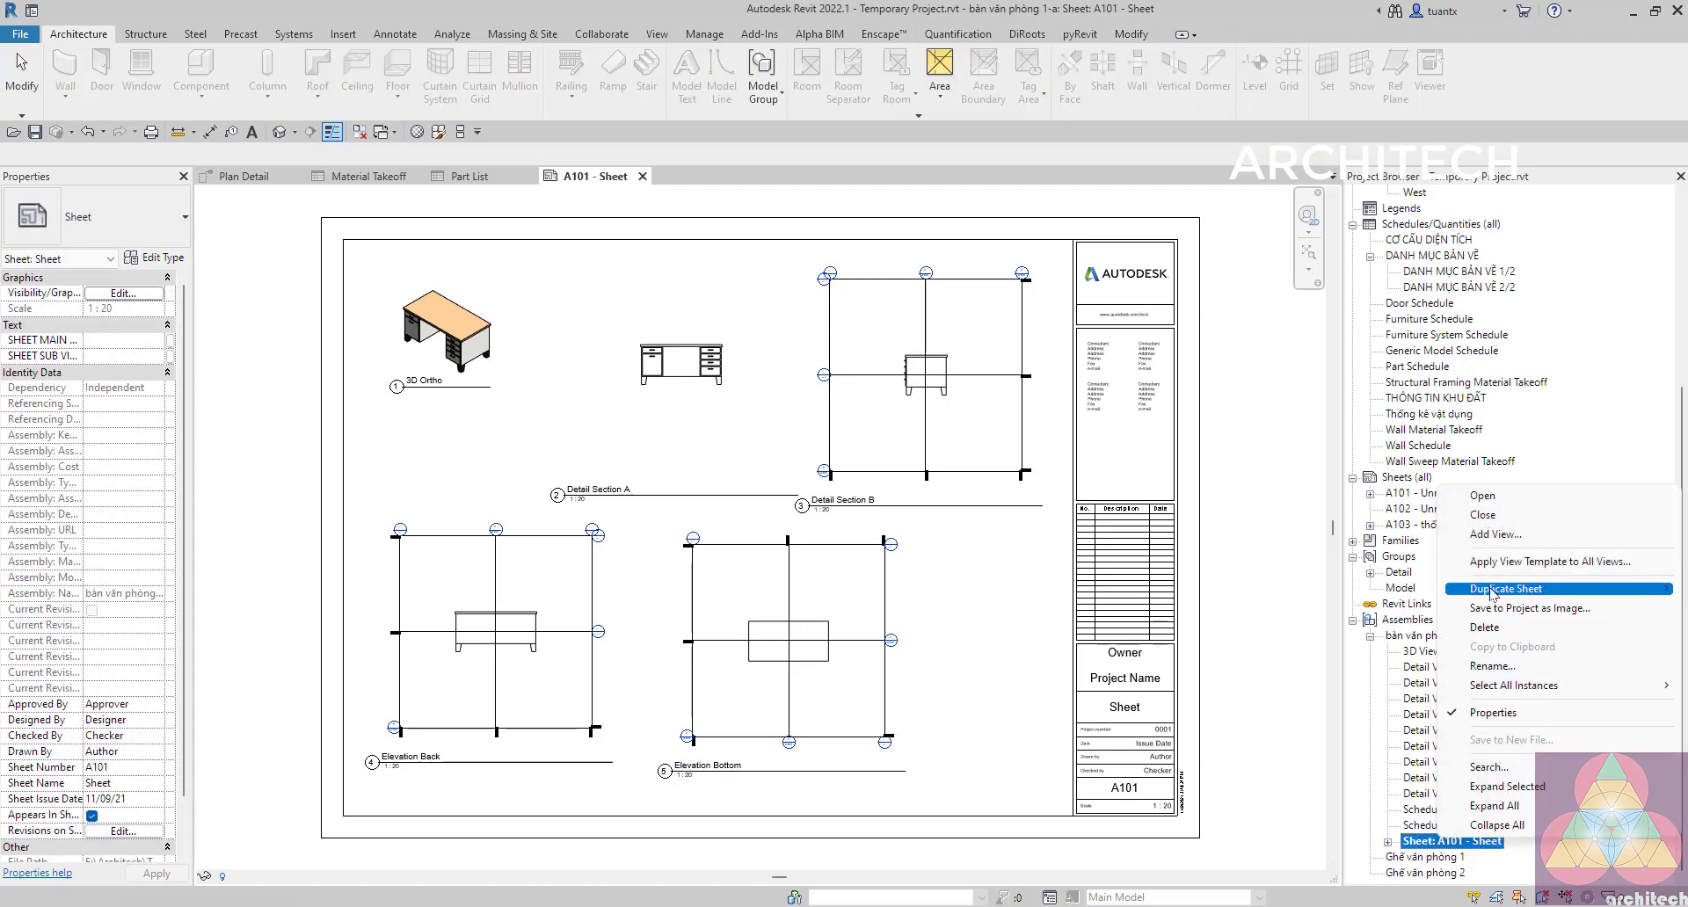
mouse_move(1505, 588)
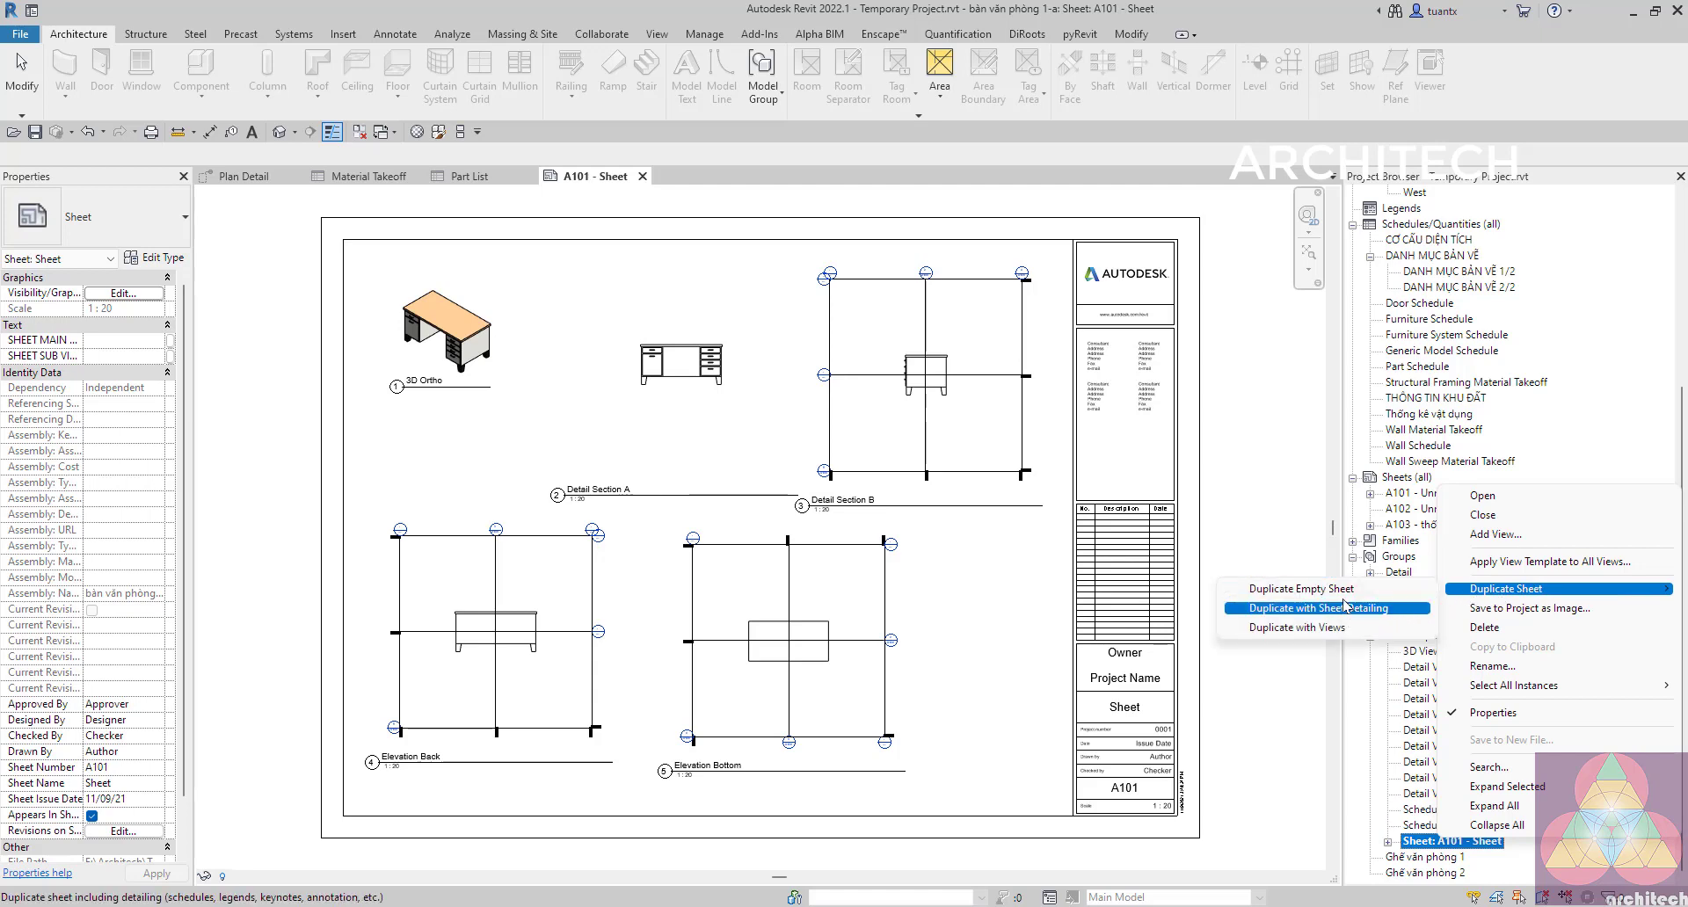
Place the desk's Elevation Right and Elevation Top views across the top of sheet A102.
left_click(1327, 592)
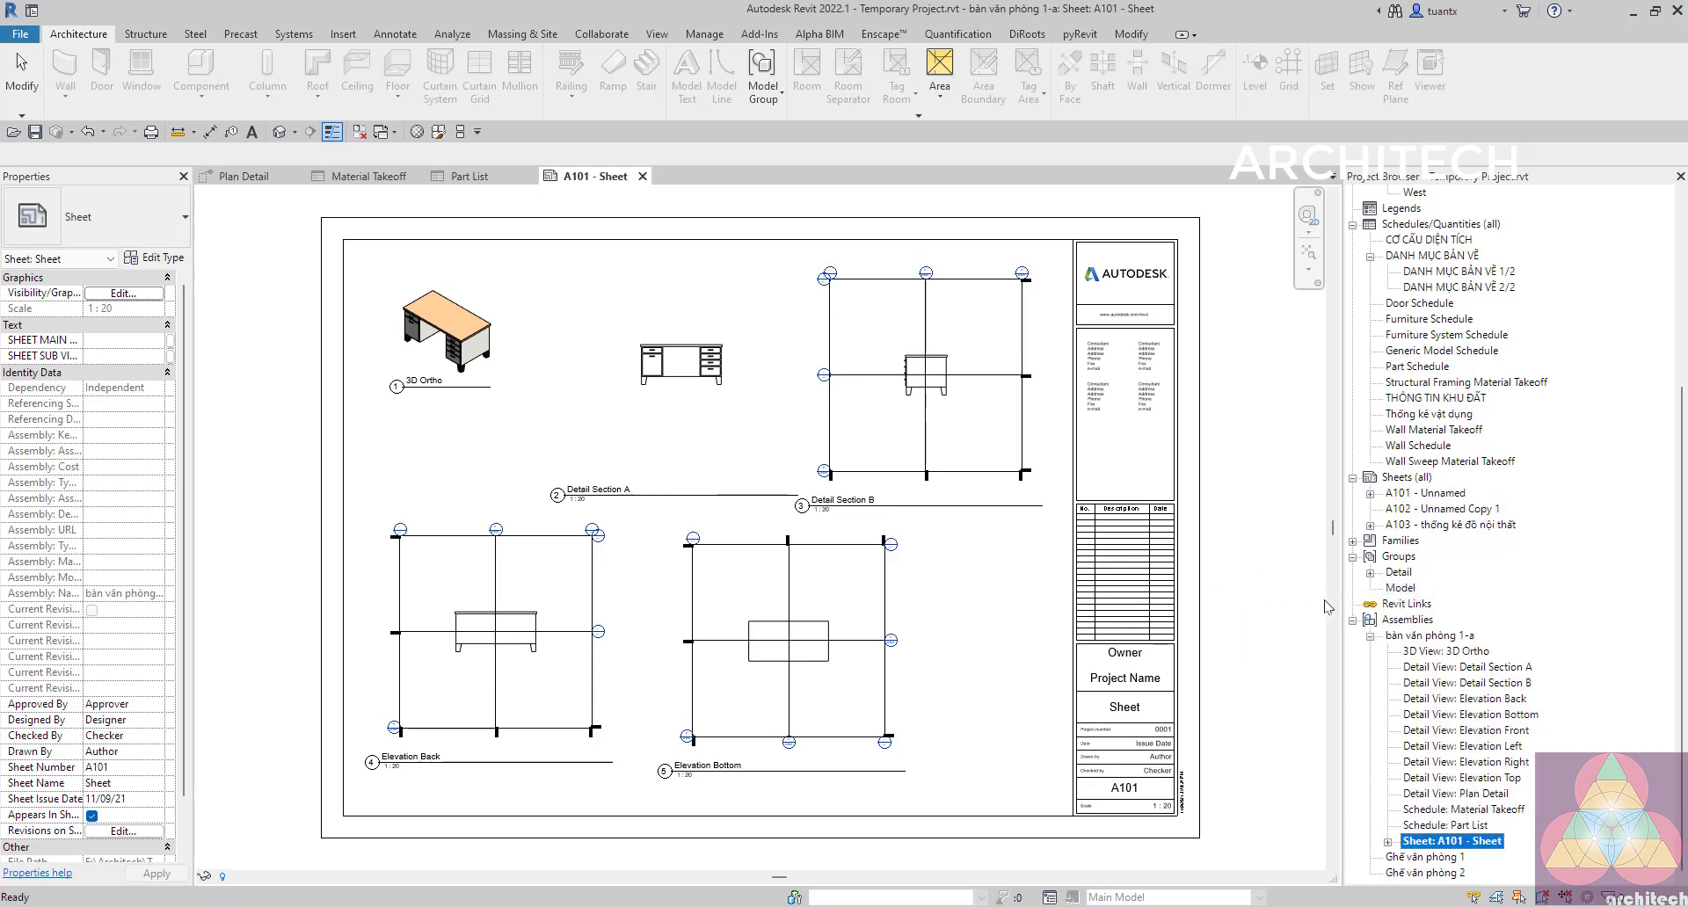
left_click_drag(1429, 761, 557, 381)
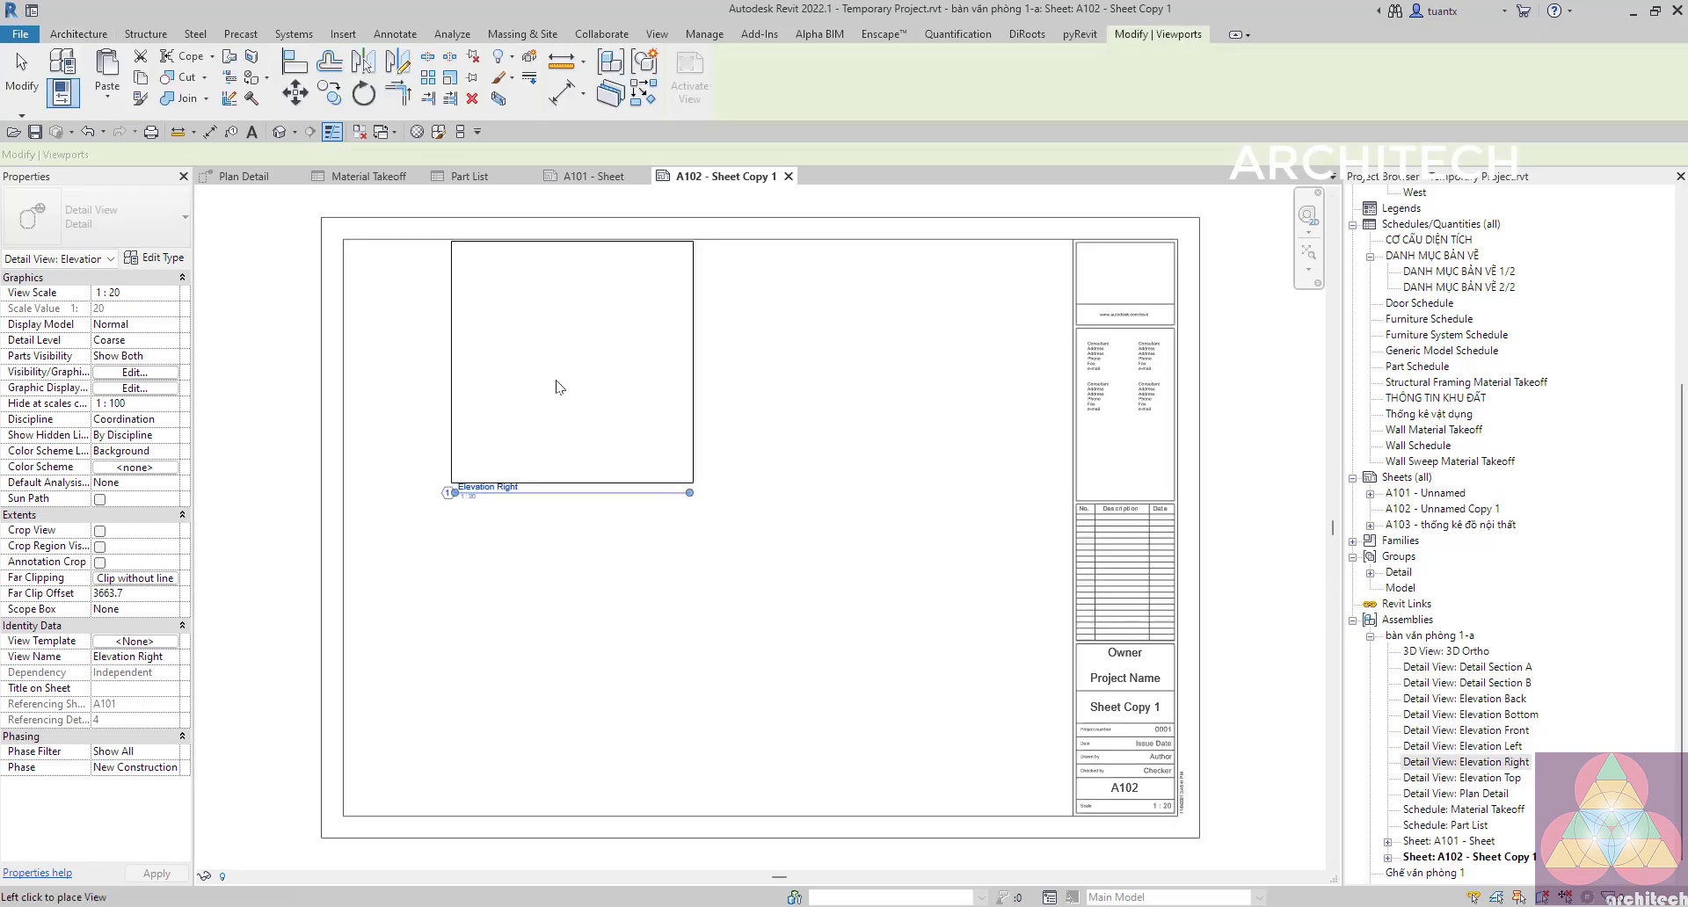
left_click(557, 380)
left_click_drag(1500, 778, 798, 376)
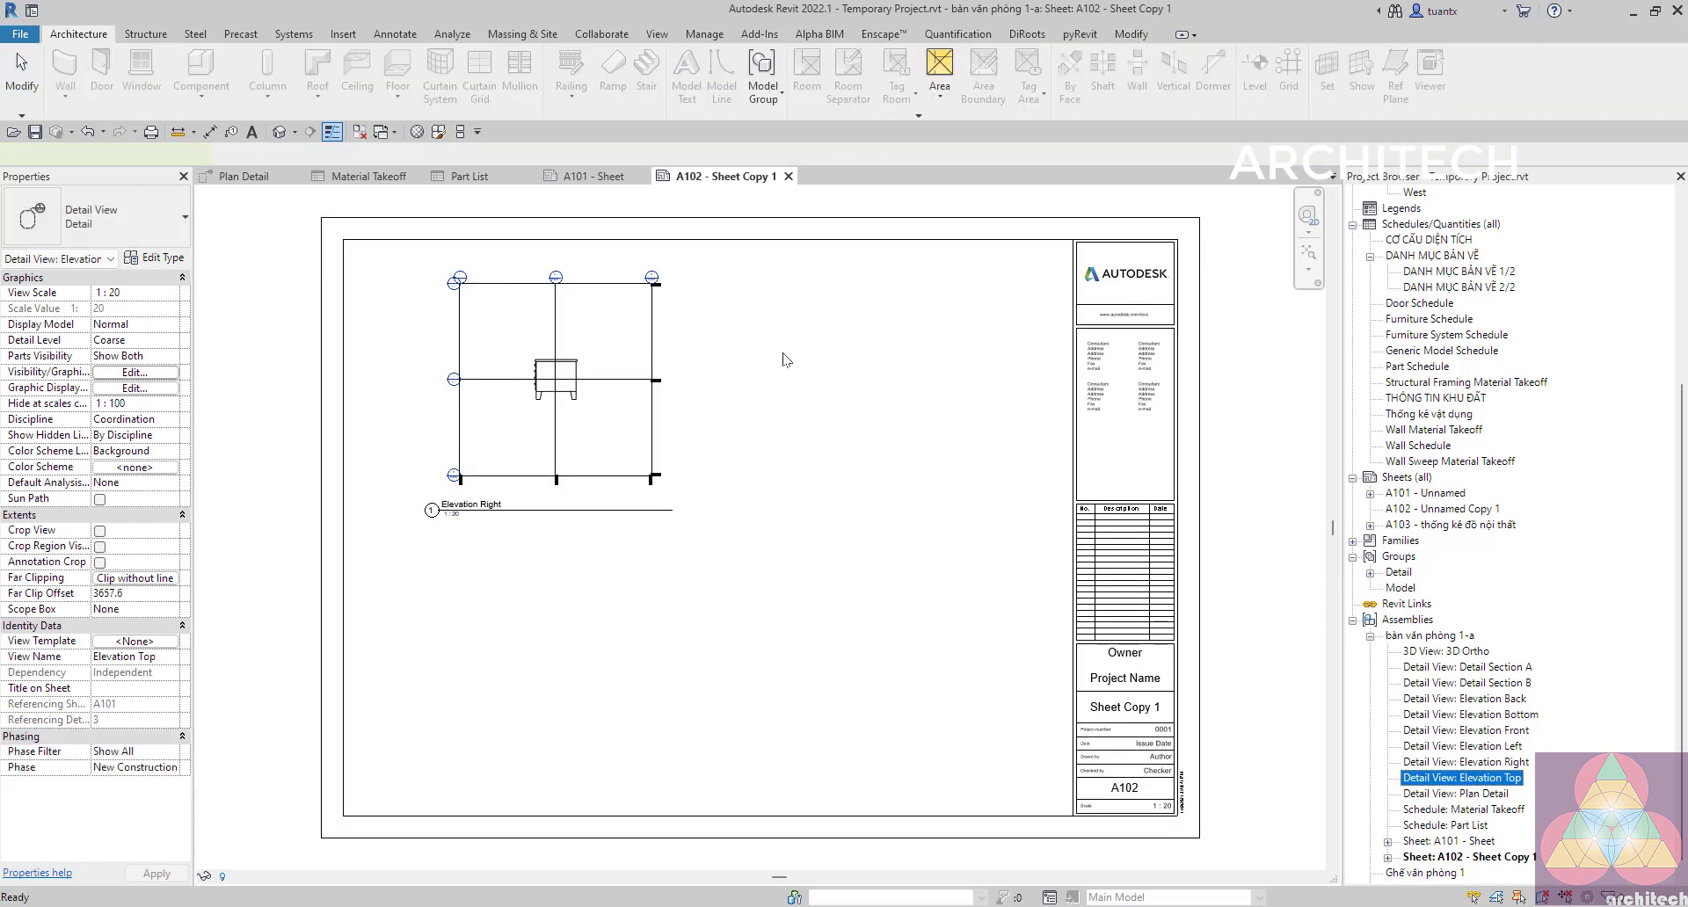
left_click(799, 376)
Add the Plan Detail view and Material Takeoff schedule along the bottom of sheet A102.
left_click_drag(1456, 793, 522, 656)
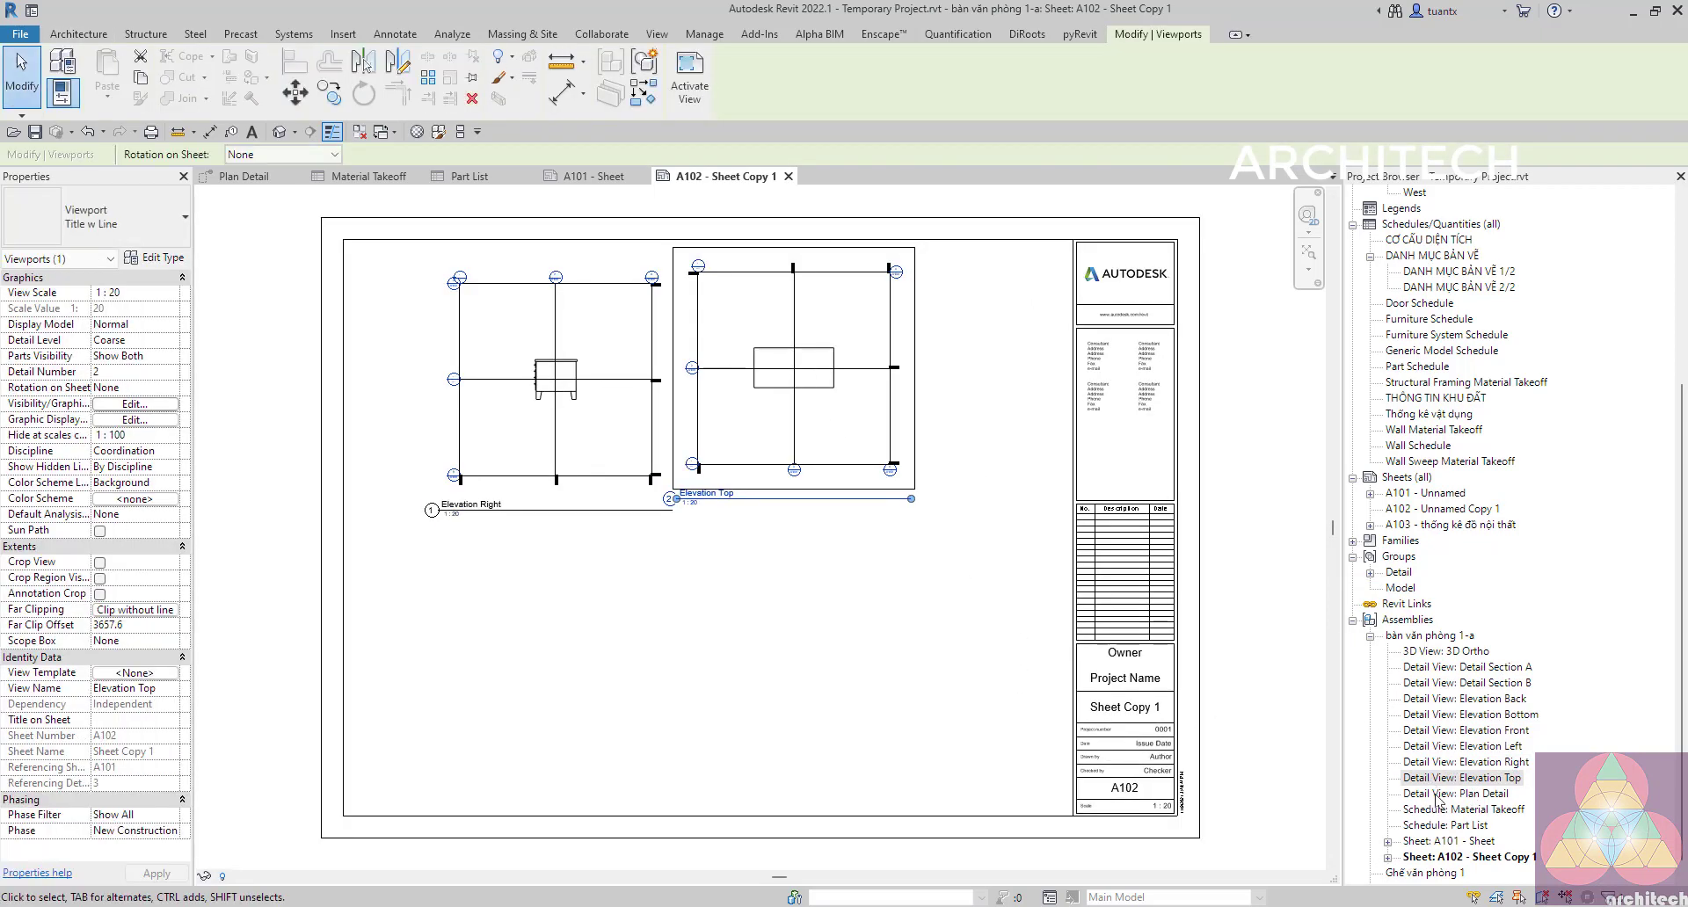
left_click(522, 656)
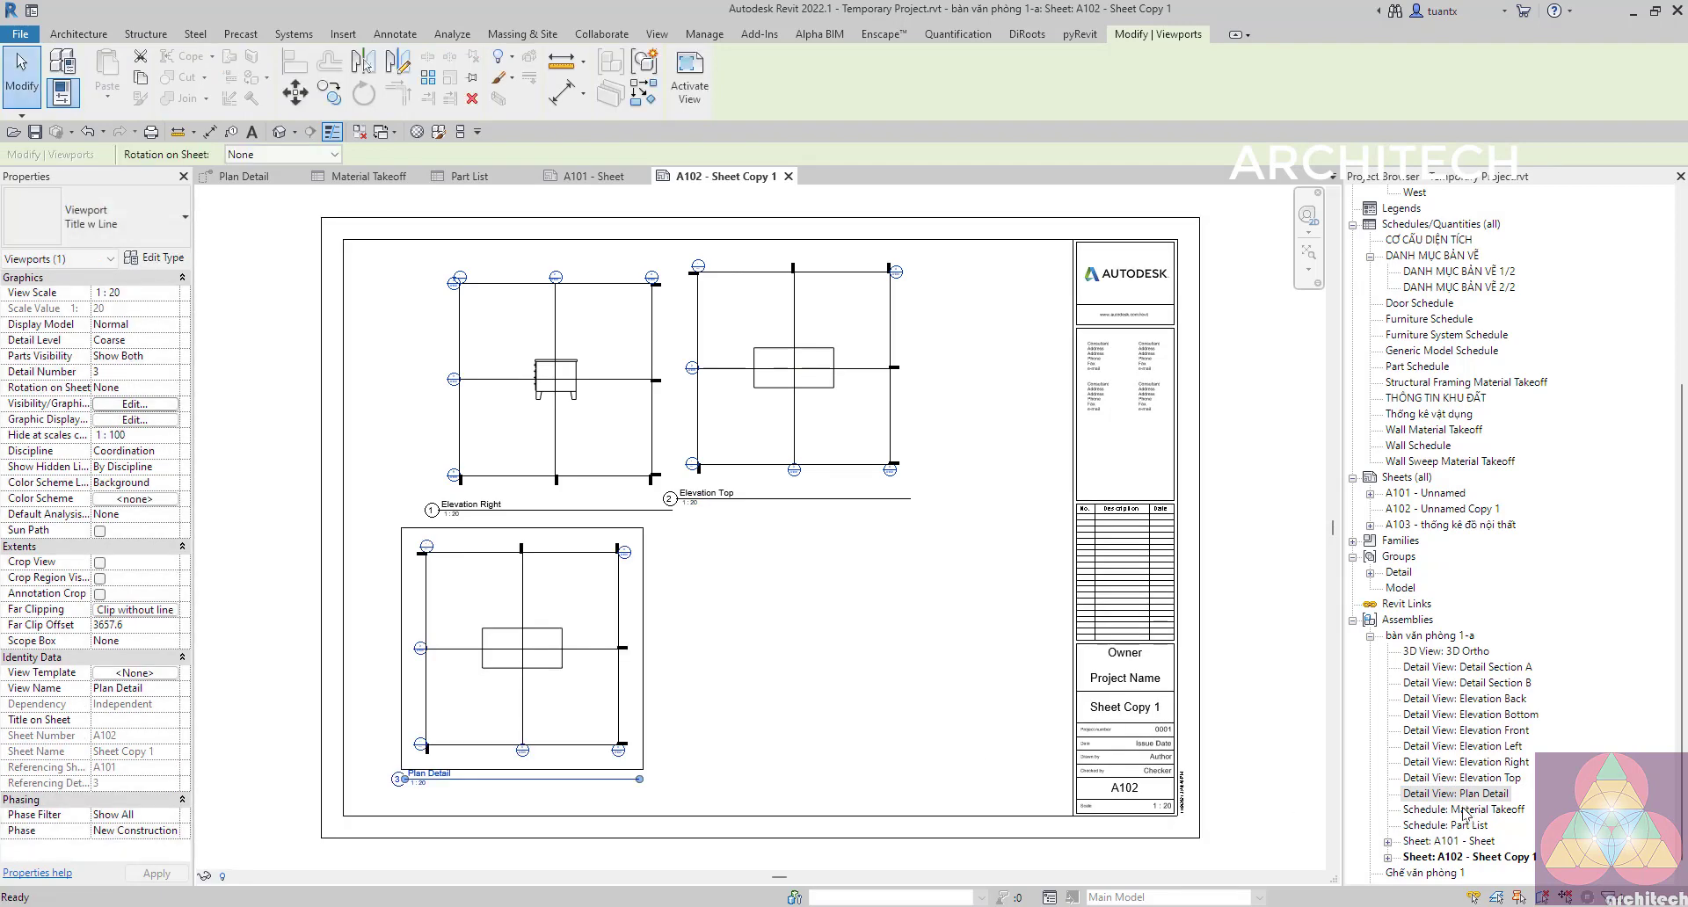
left_click_drag(1464, 809, 842, 655)
left_click(841, 655)
scroll(862, 659, "up", 2)
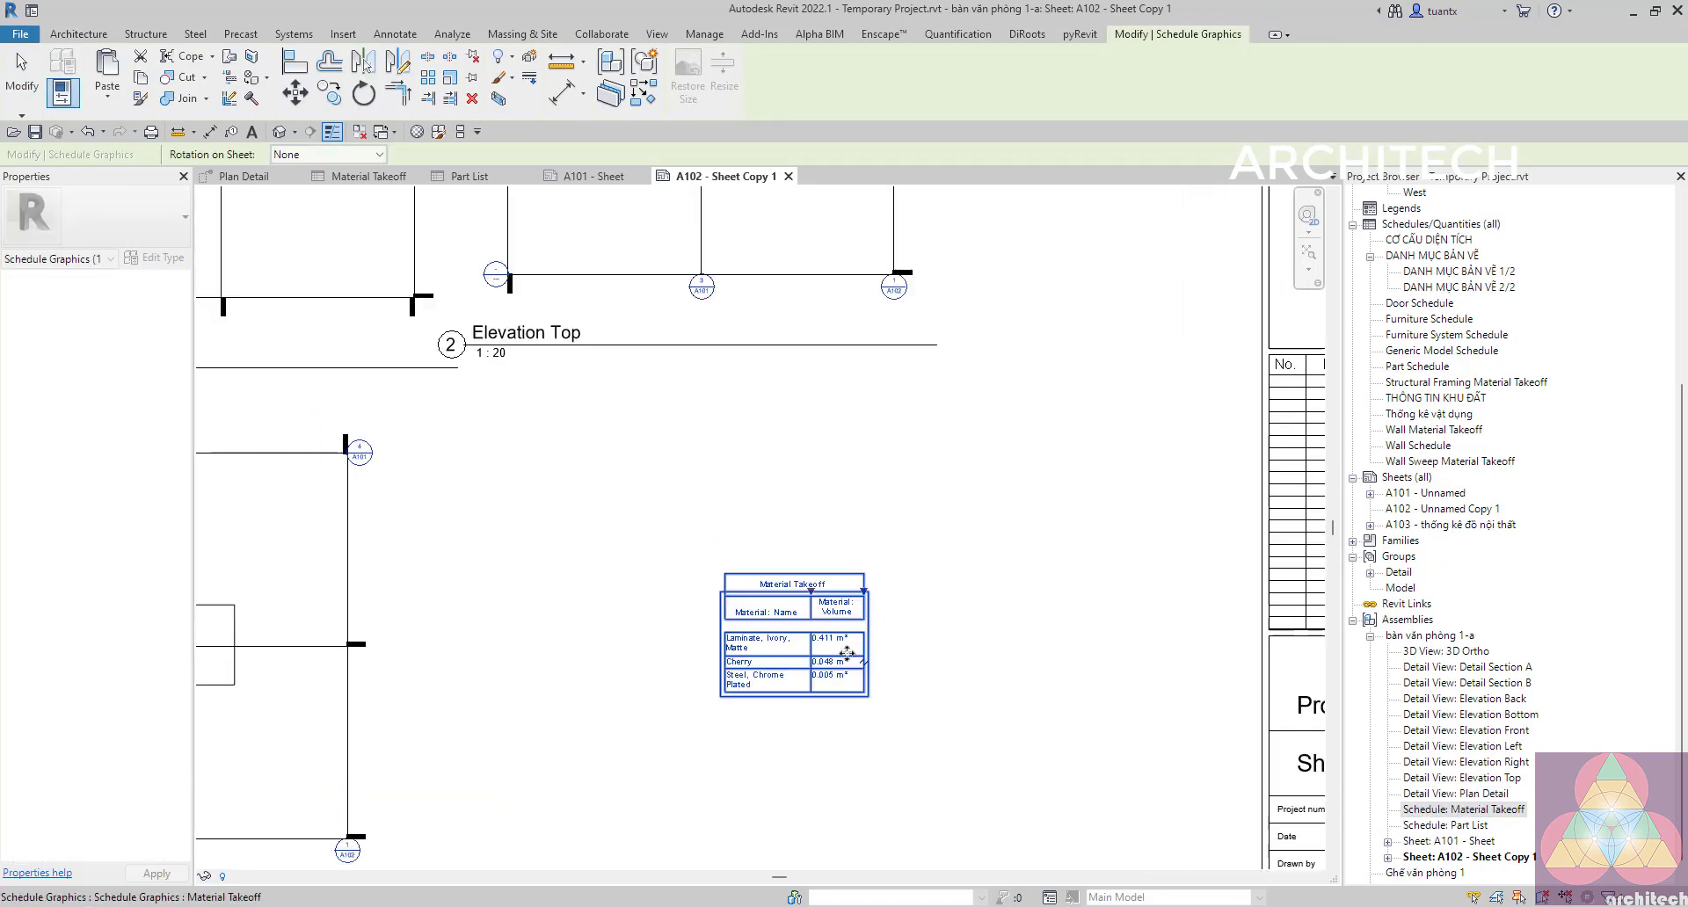
scroll(862, 659, "up", 1)
scroll(862, 660, "up", 2)
left_click(1096, 633)
Select the Tầng 1 floor plan under Floor Plans to show its properties.
scroll(1125, 641, "down", 3)
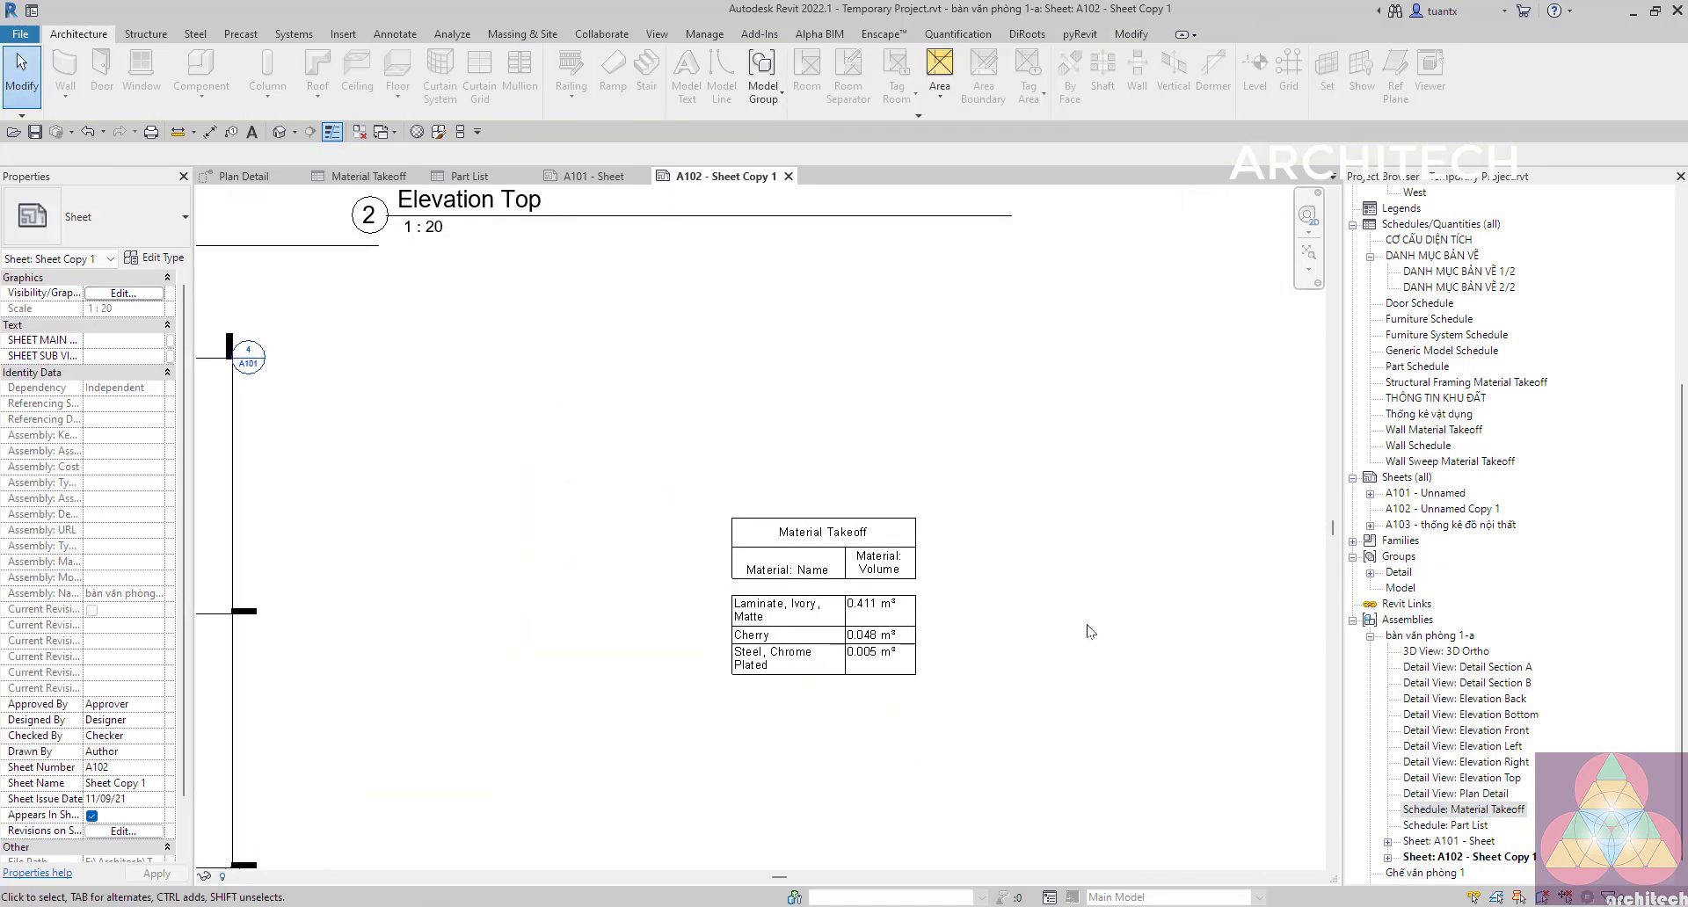
scroll(1159, 656, "down", 2)
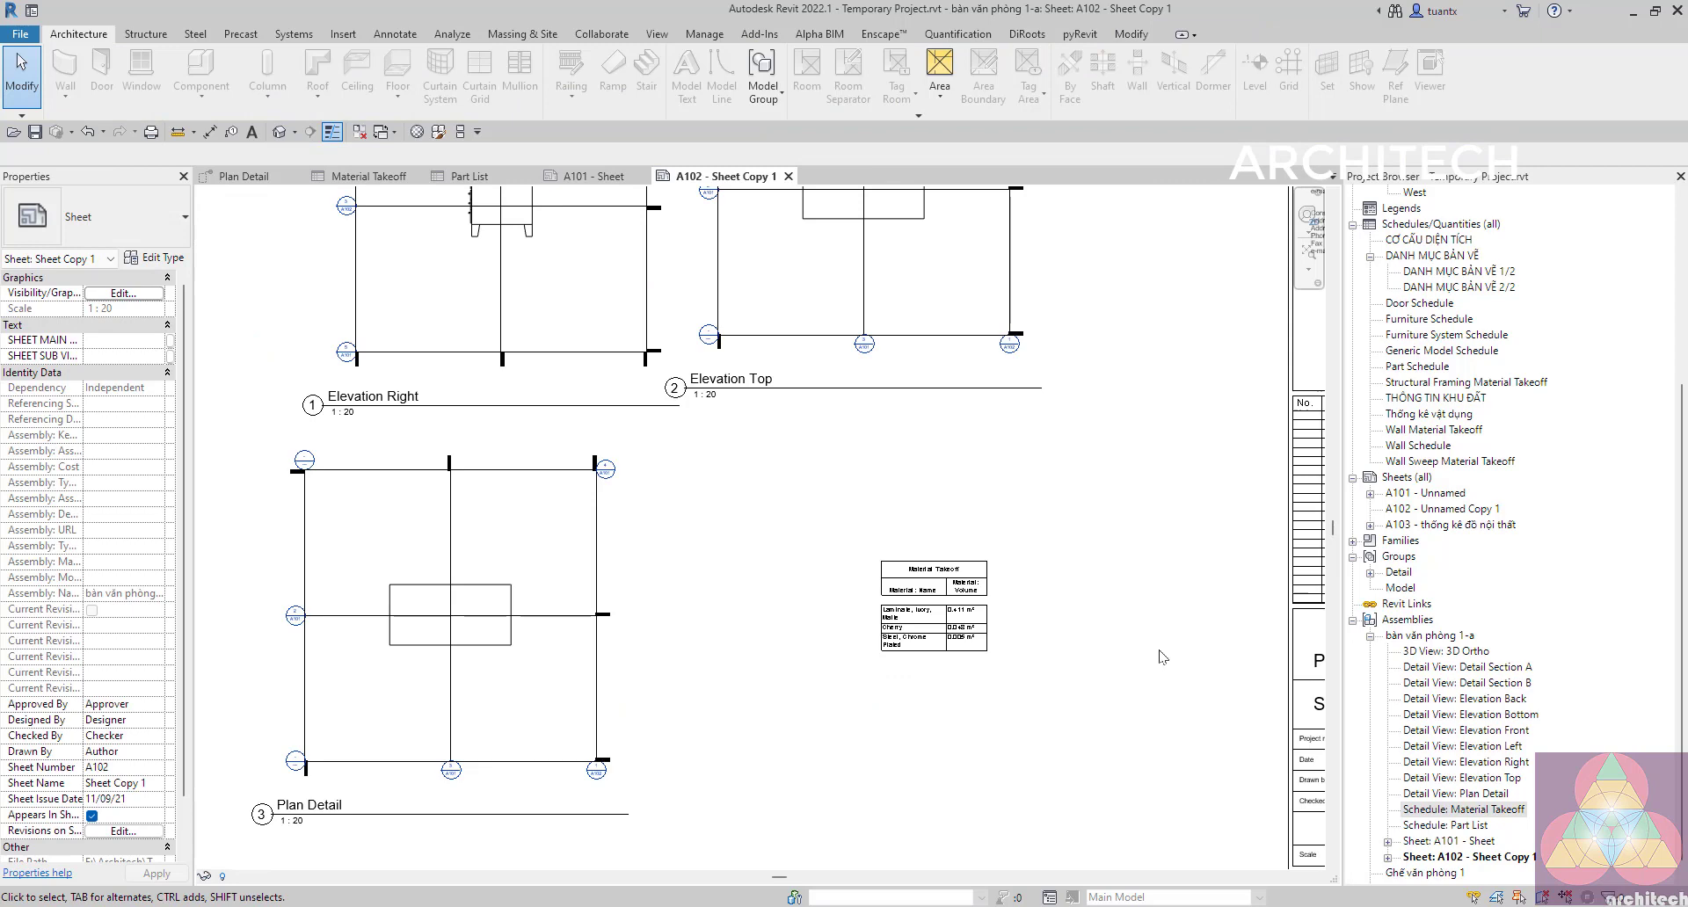
left_click(1398, 641)
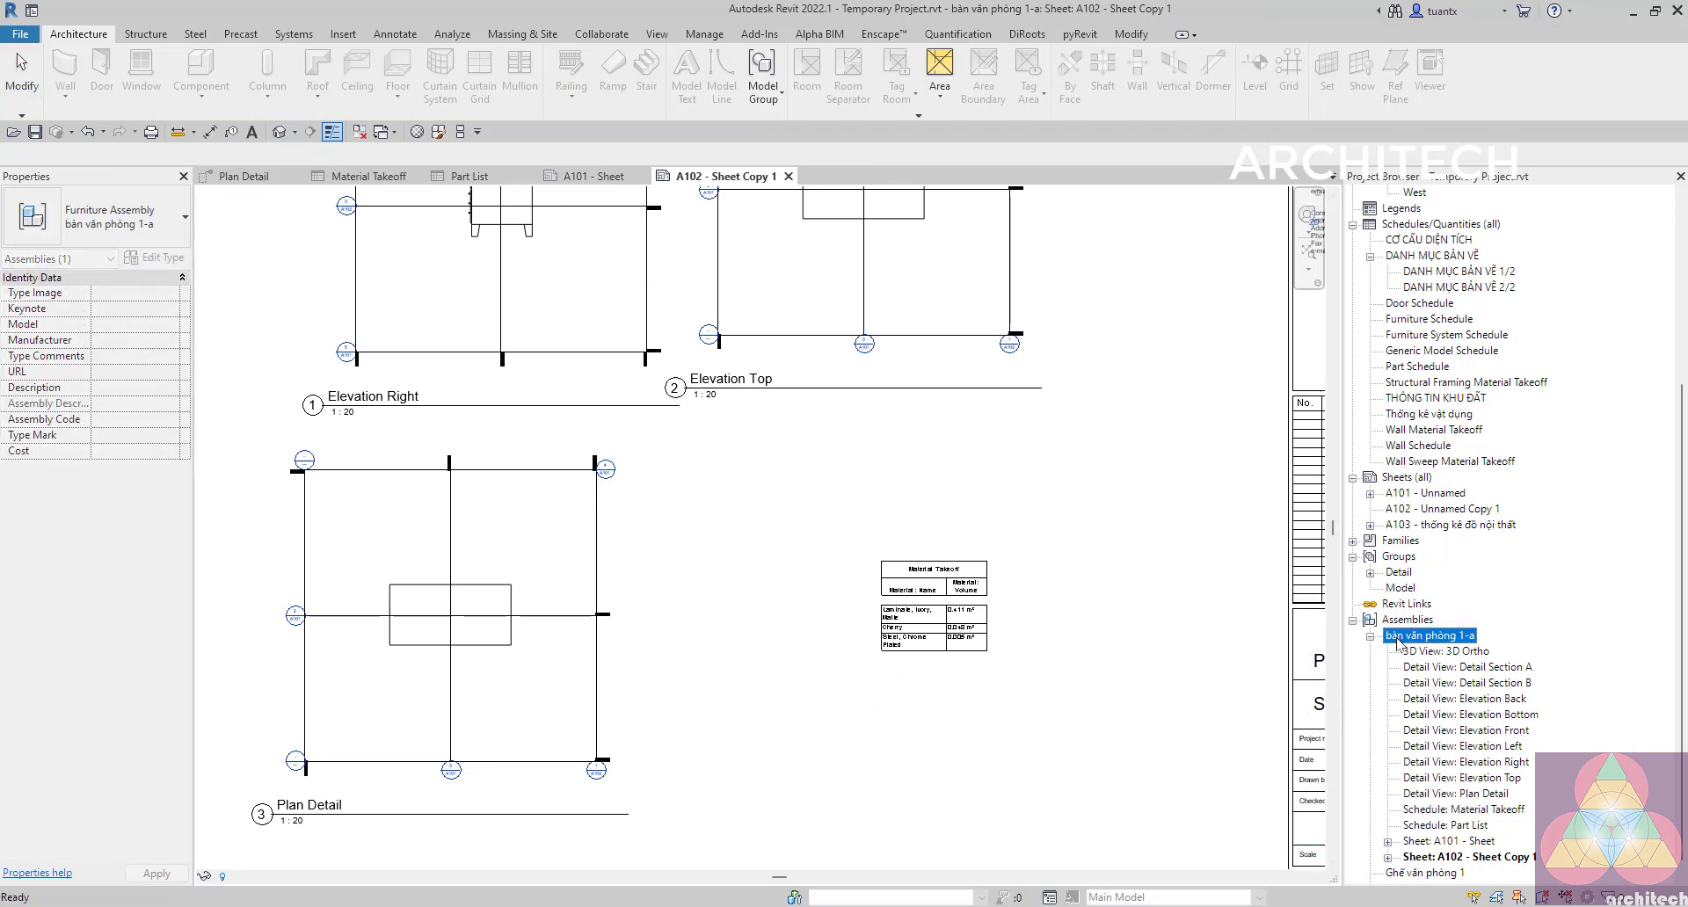
scroll(1416, 640, "up", 4)
scroll(1420, 641, "up", 2)
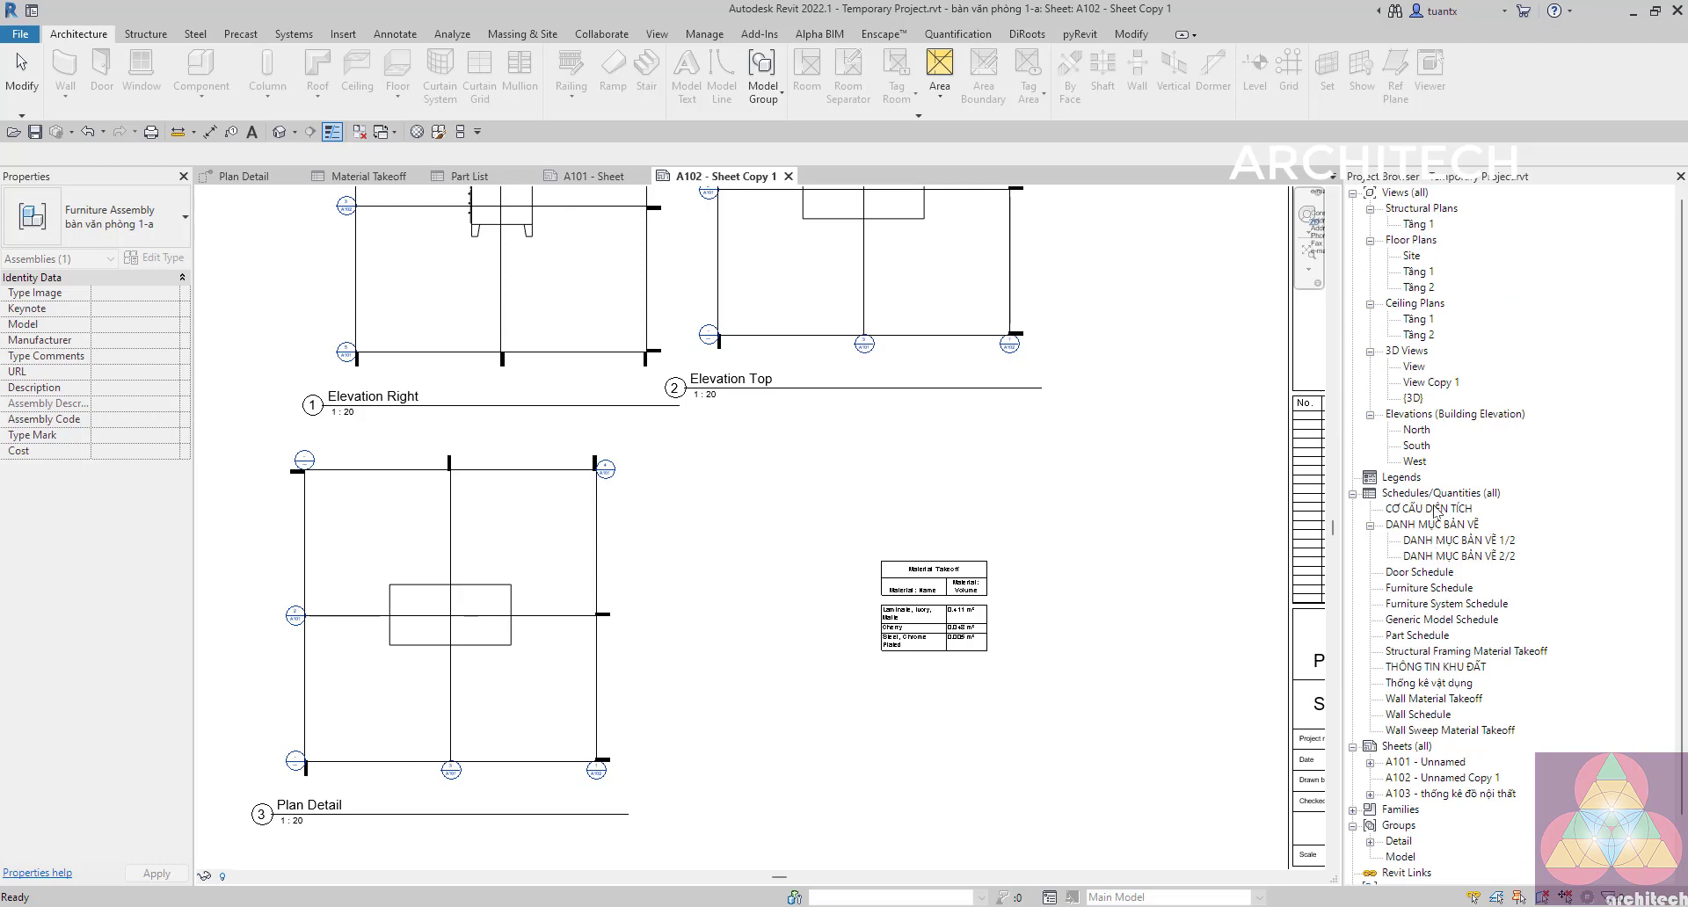
left_click(1417, 225)
left_click(1418, 273)
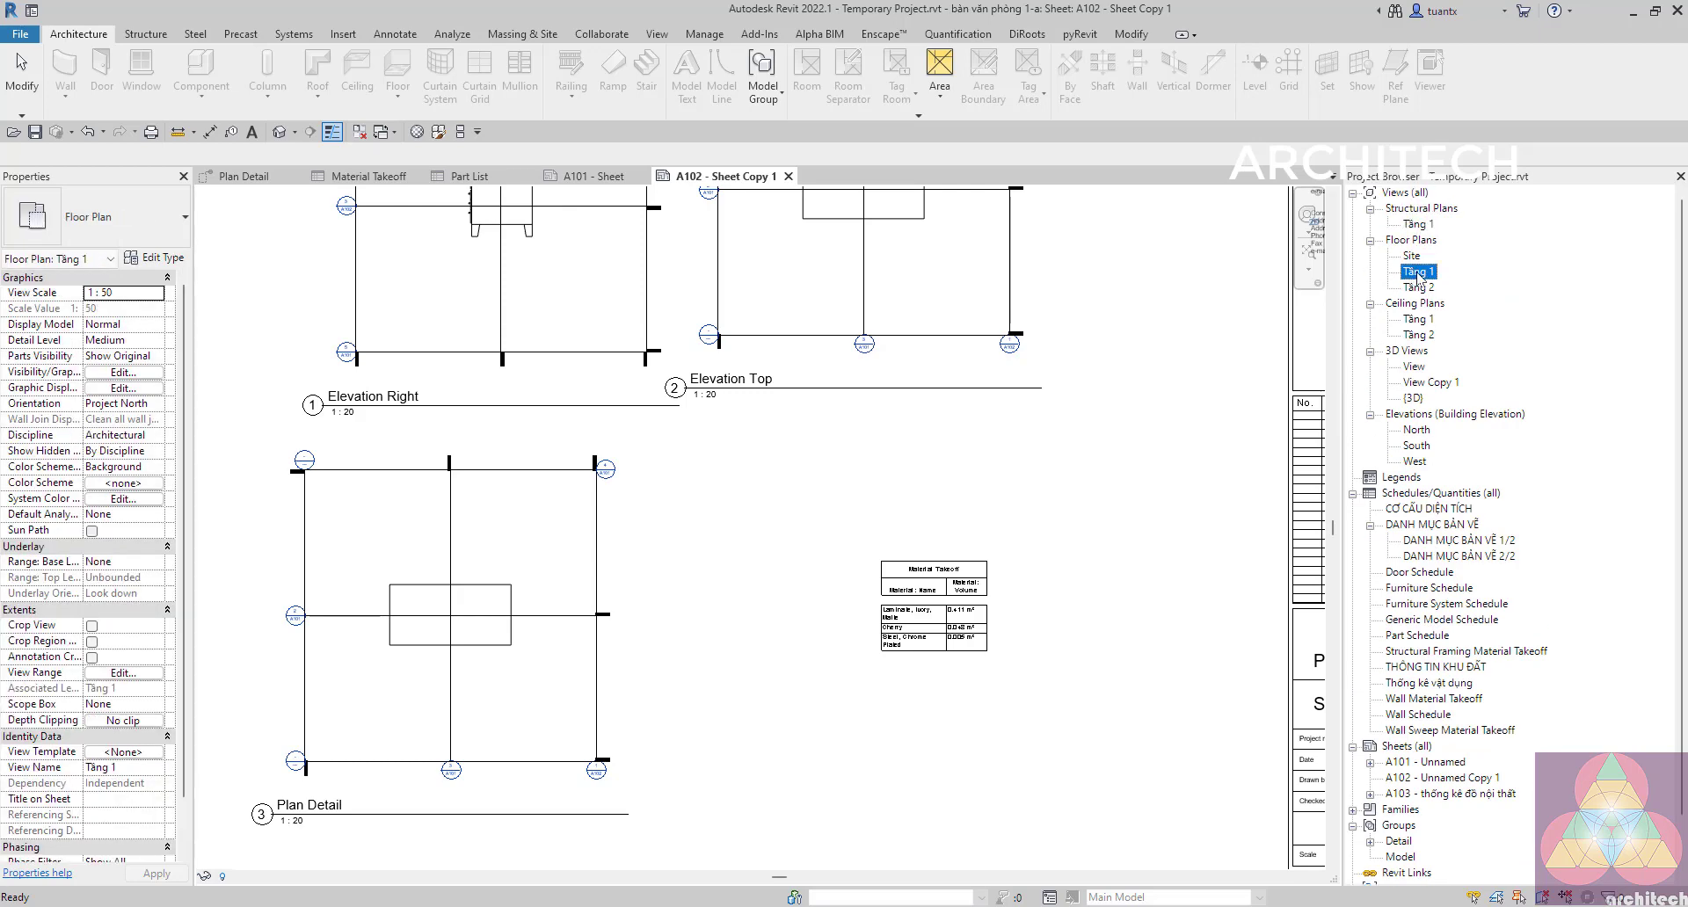
Open the Tầng 1 plan and set the Room 1 chair assembly's Image to ghế vp 1.jpg.
double_click(1417, 272)
scroll(837, 447, "up", 5)
scroll(837, 447, "up", 4)
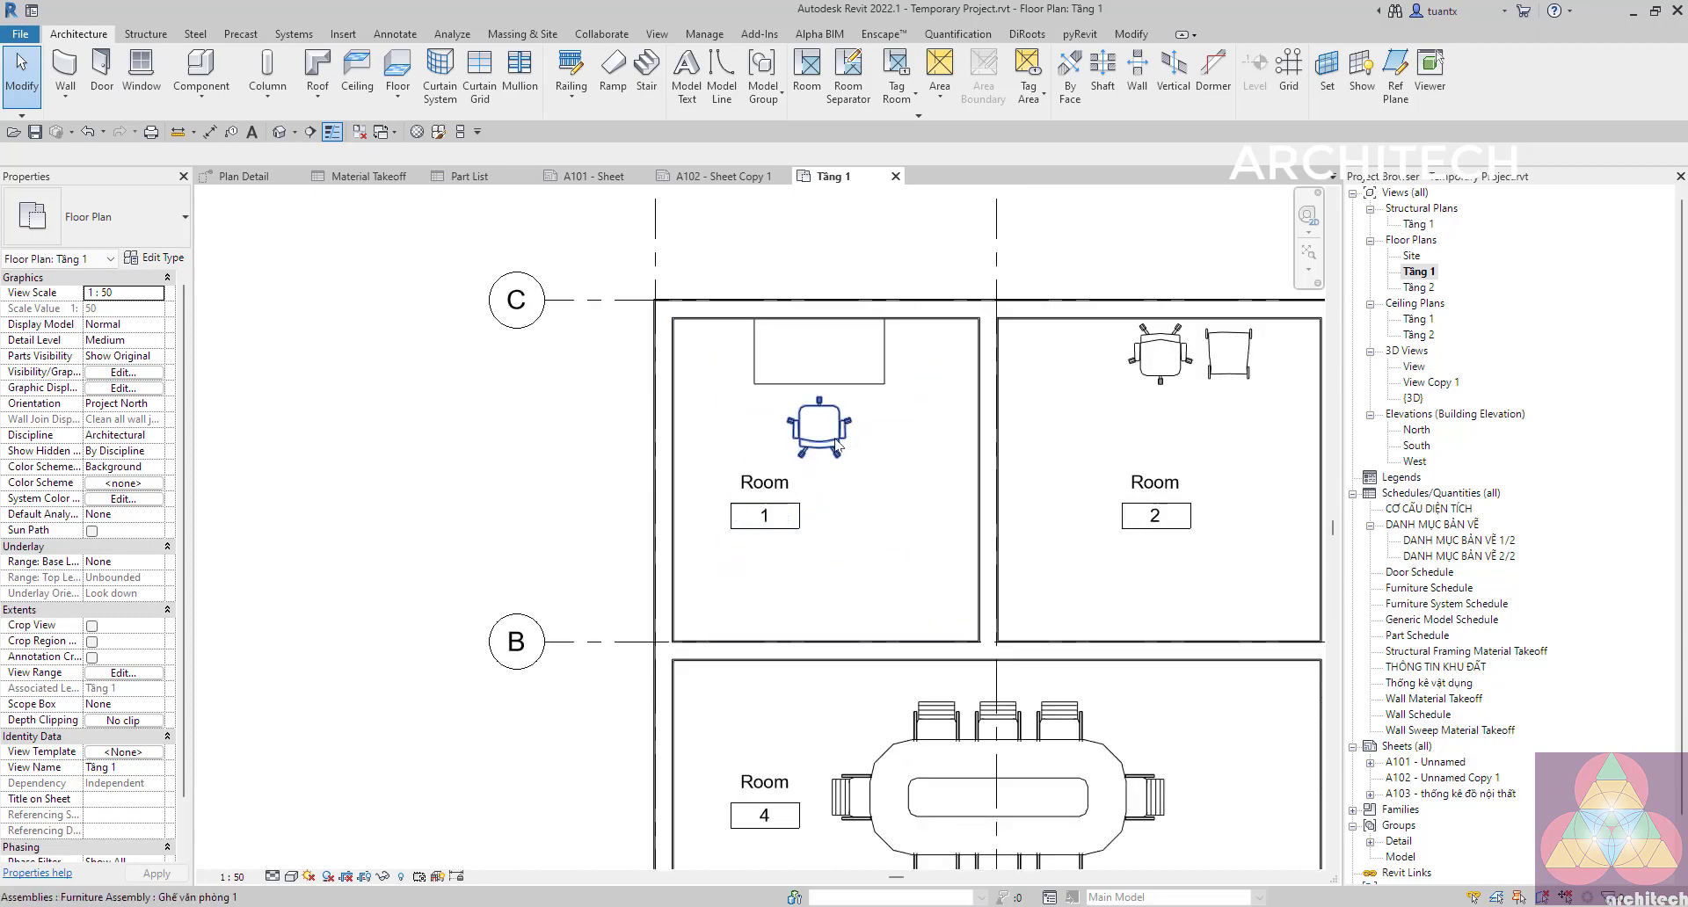
left_click(837, 444)
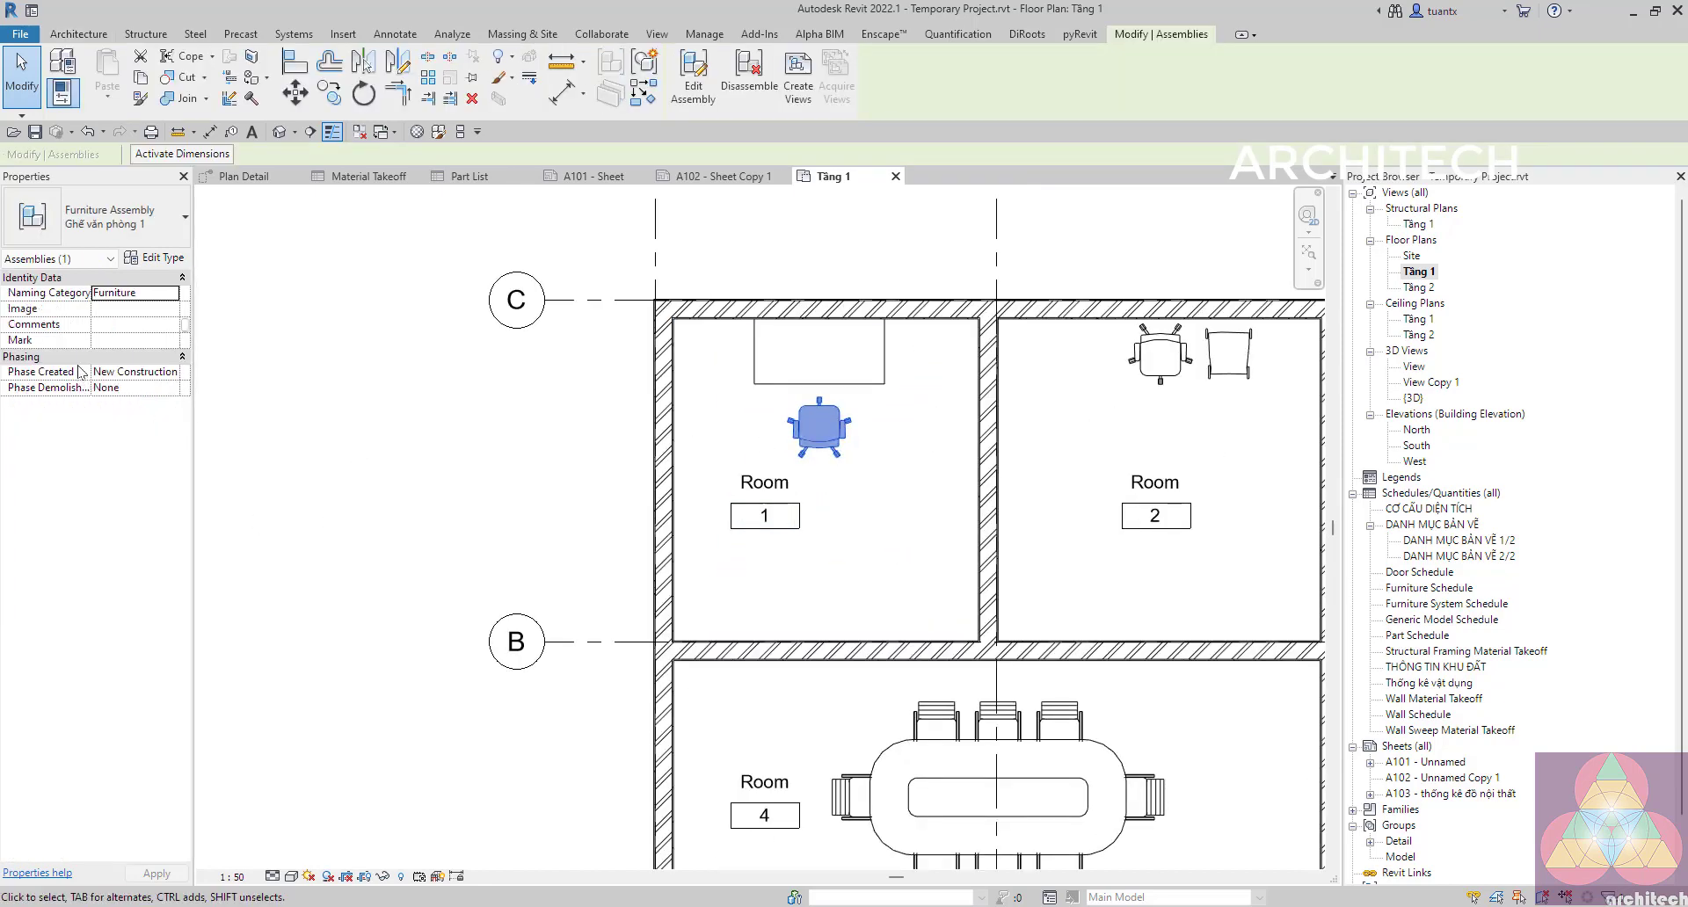
left_click(170, 308)
left_click(174, 312)
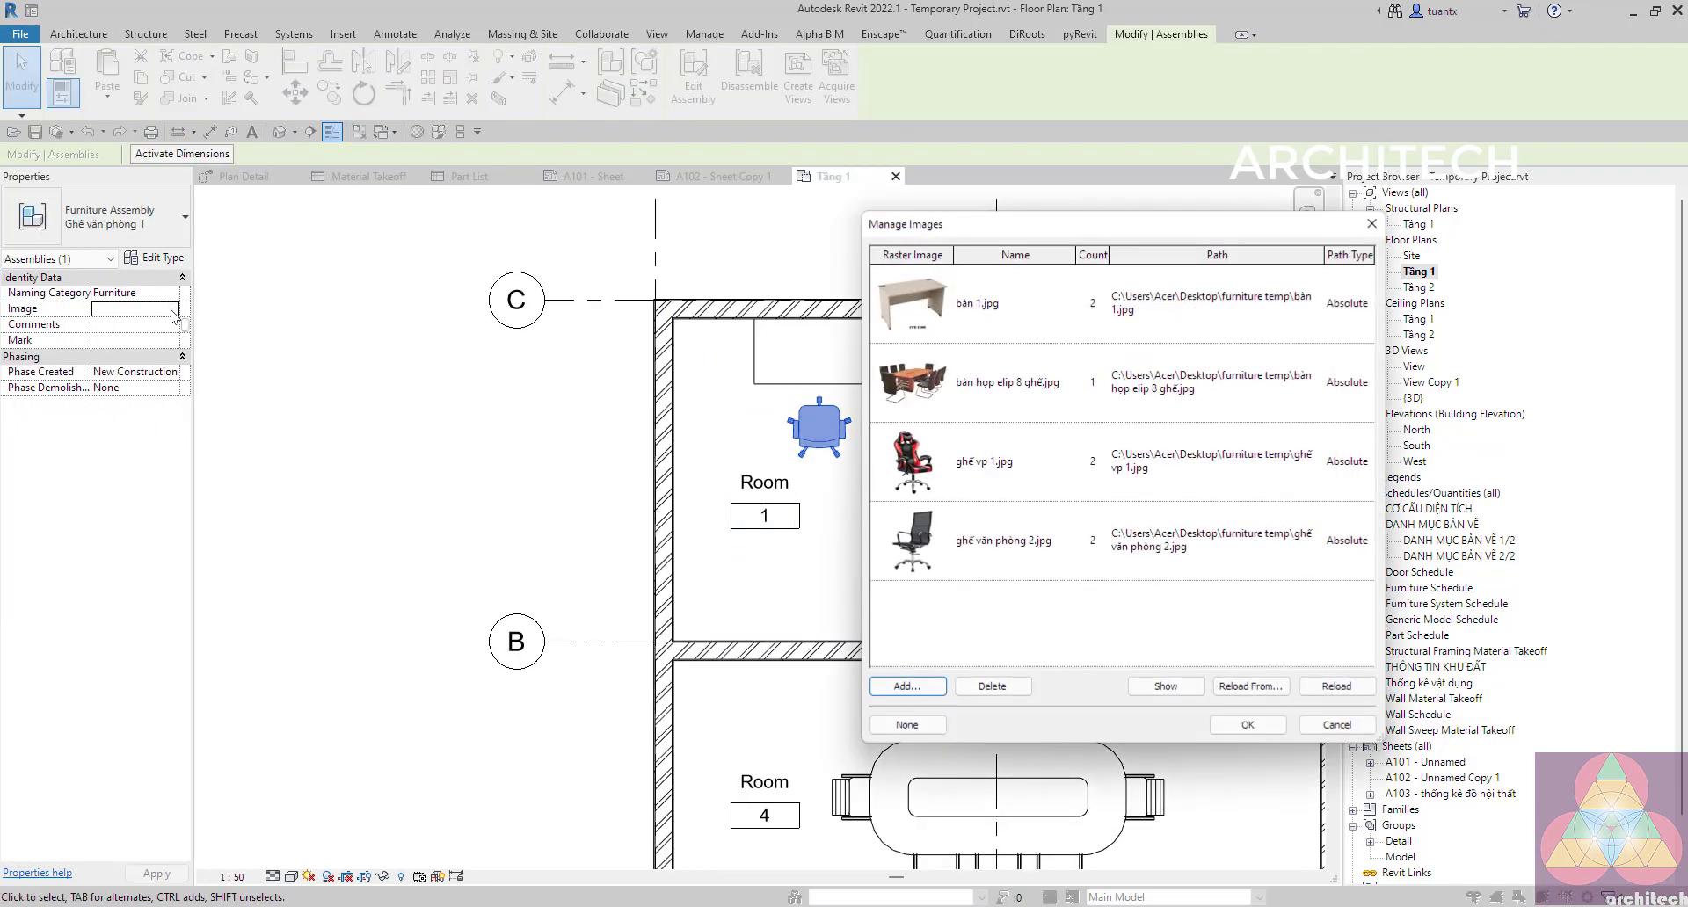
left_click(936, 479)
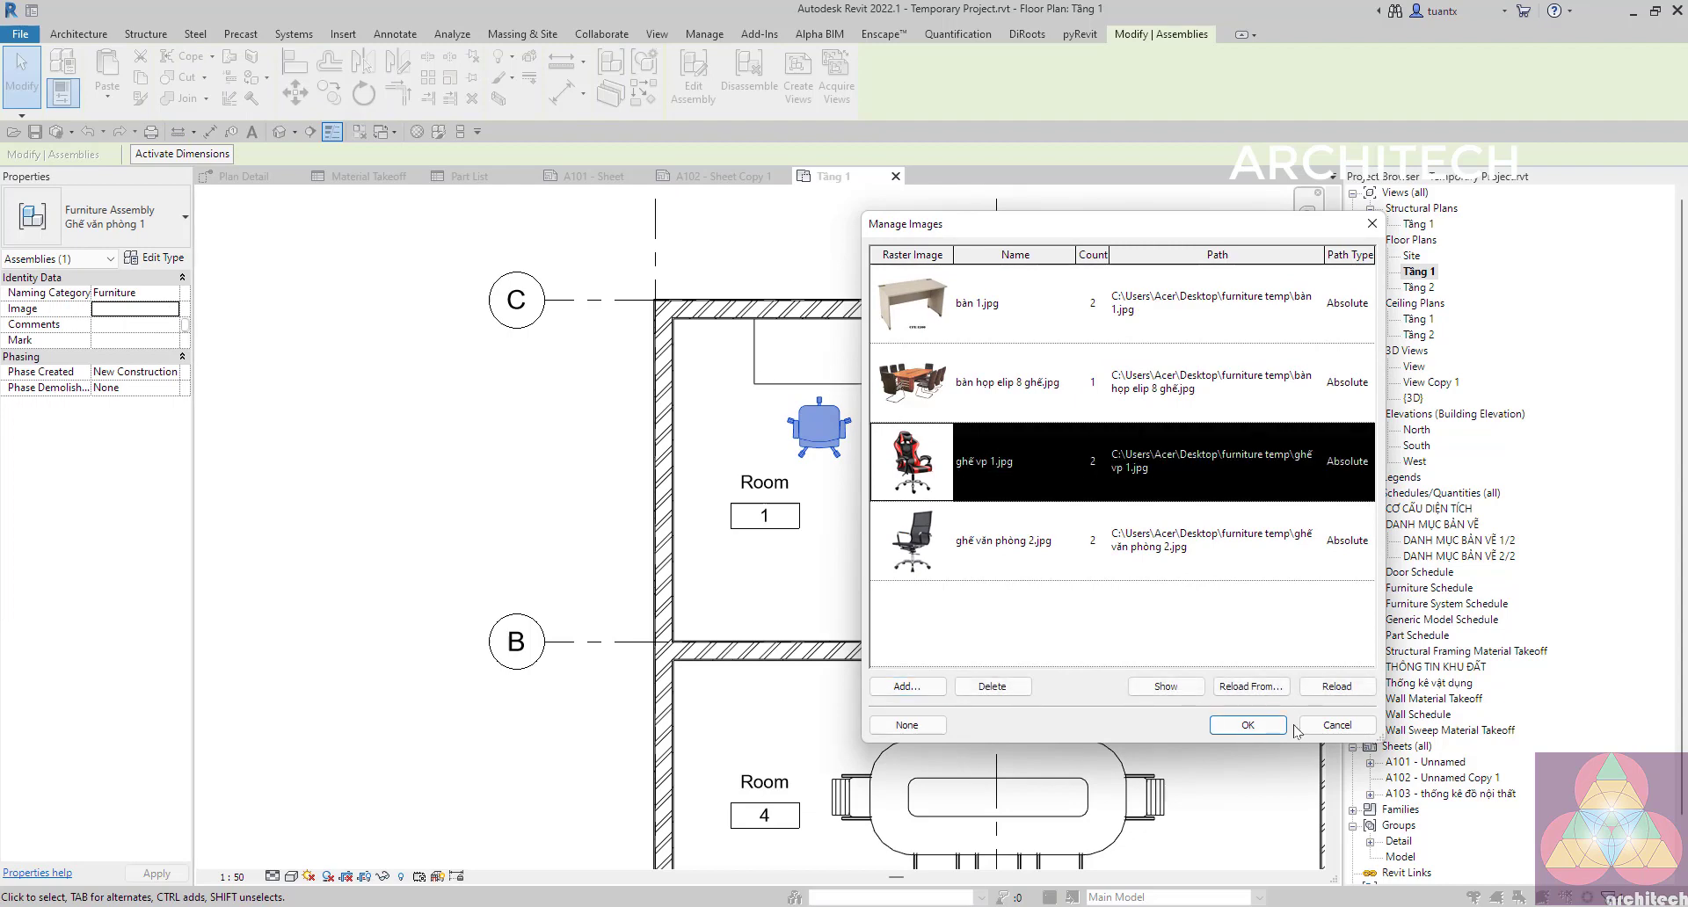
left_click(1246, 725)
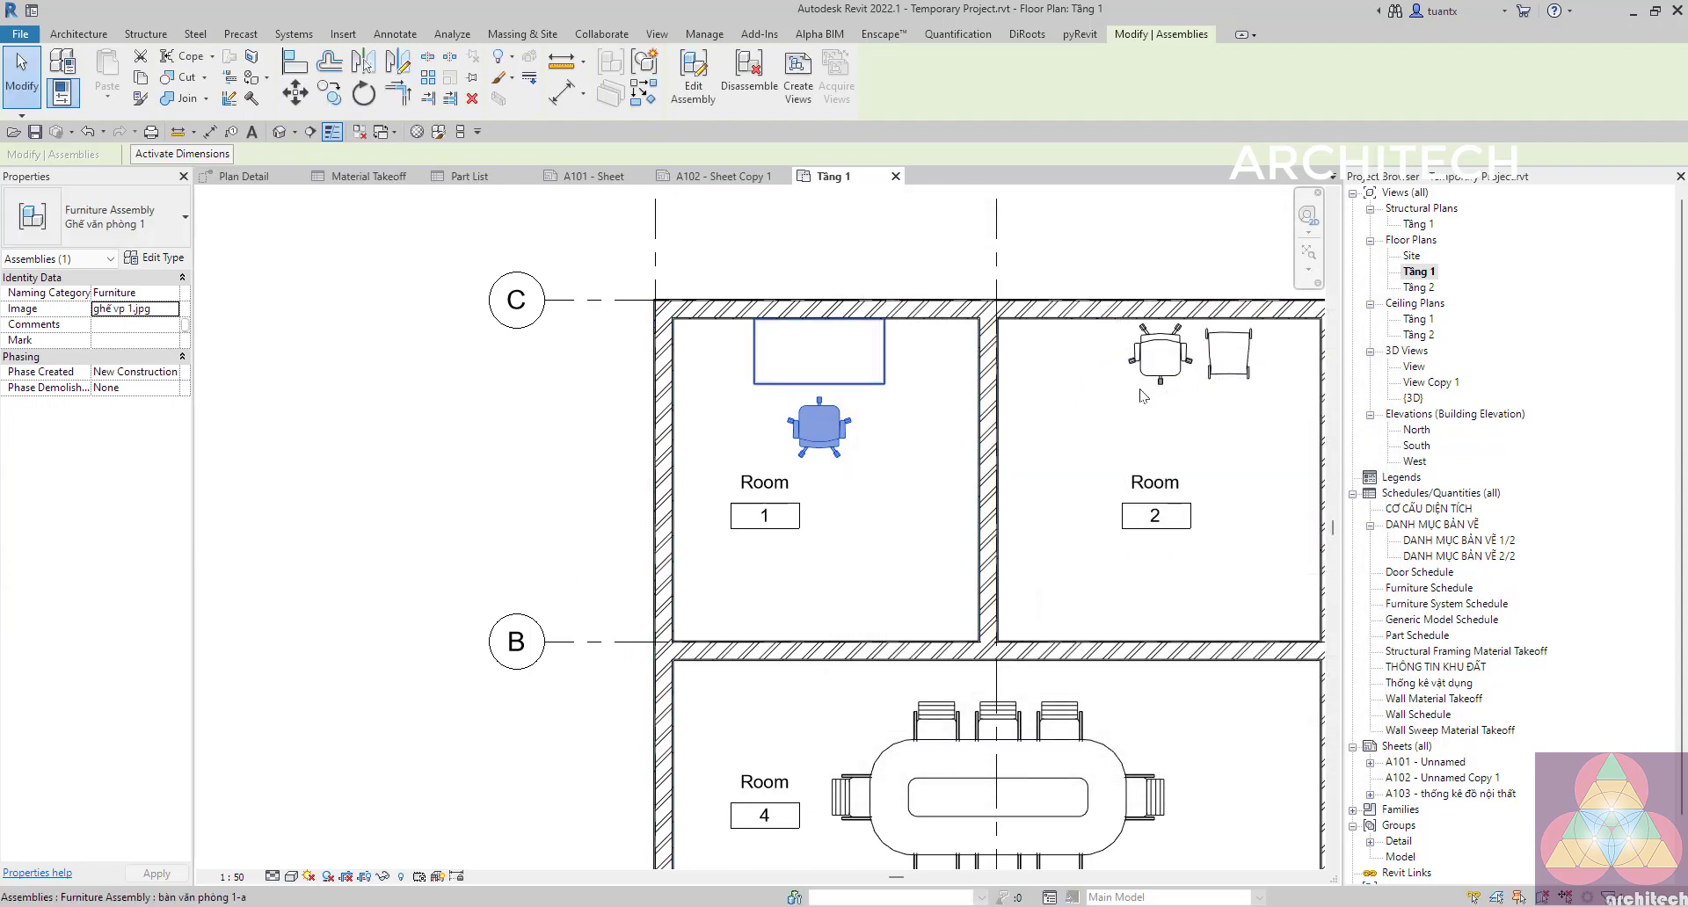
Set the Room 2 chair assembly's Image to ghế văn phòng 2.jpg.
left_click(1229, 357)
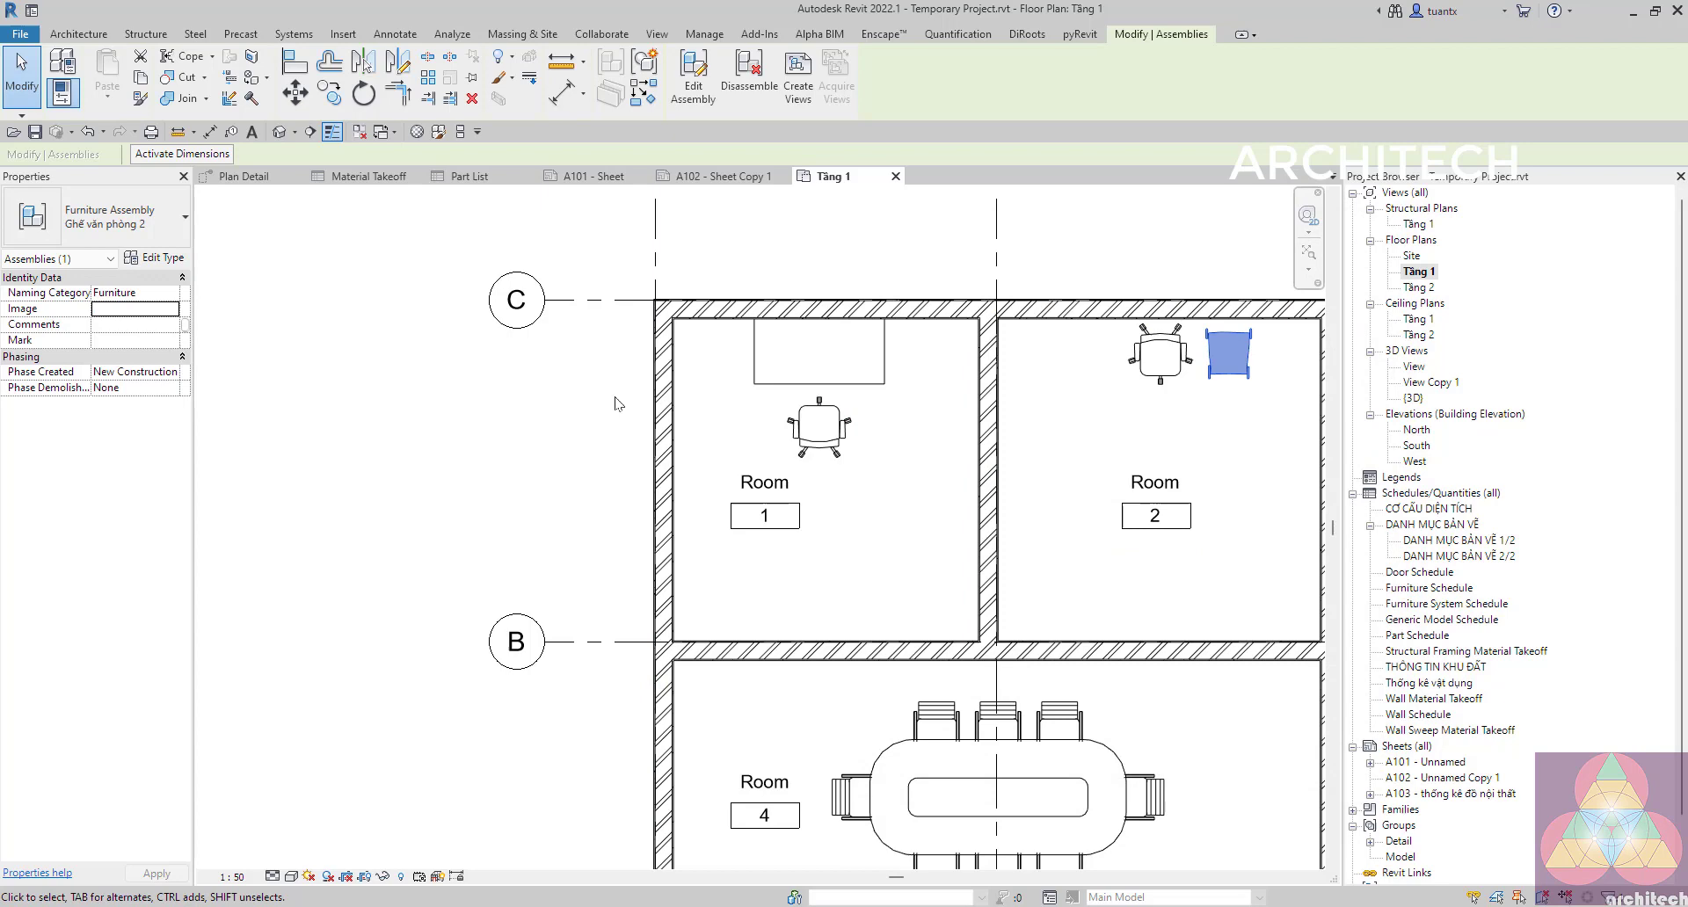
left_click(145, 308)
left_click(178, 309)
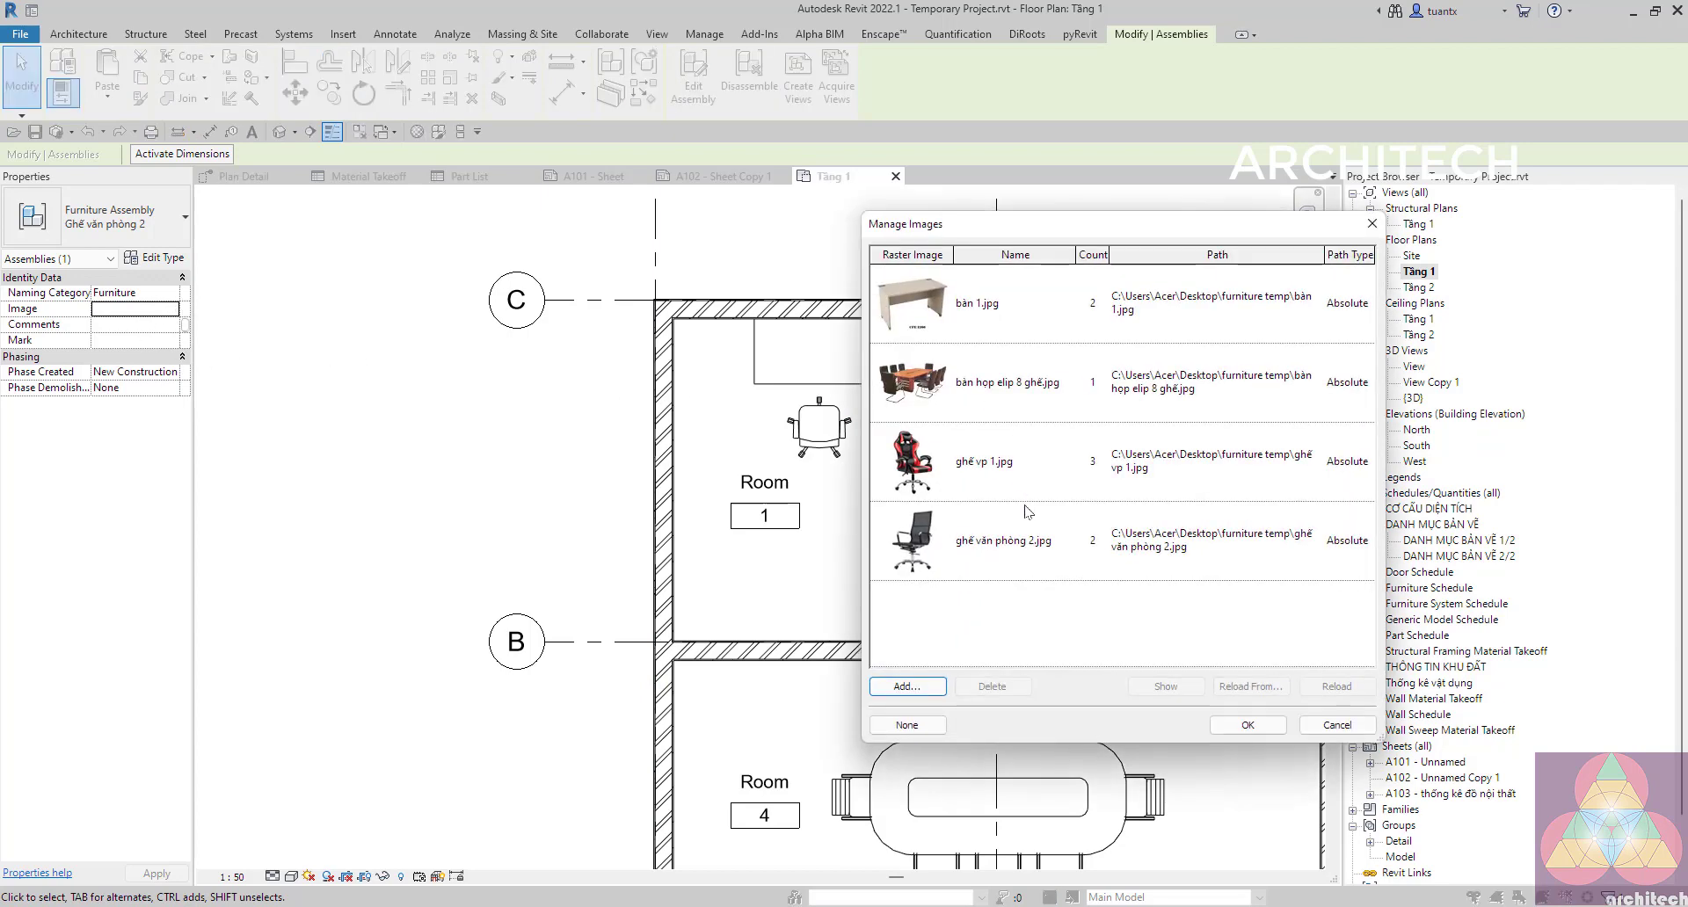
left_click(1040, 560)
left_click(1248, 725)
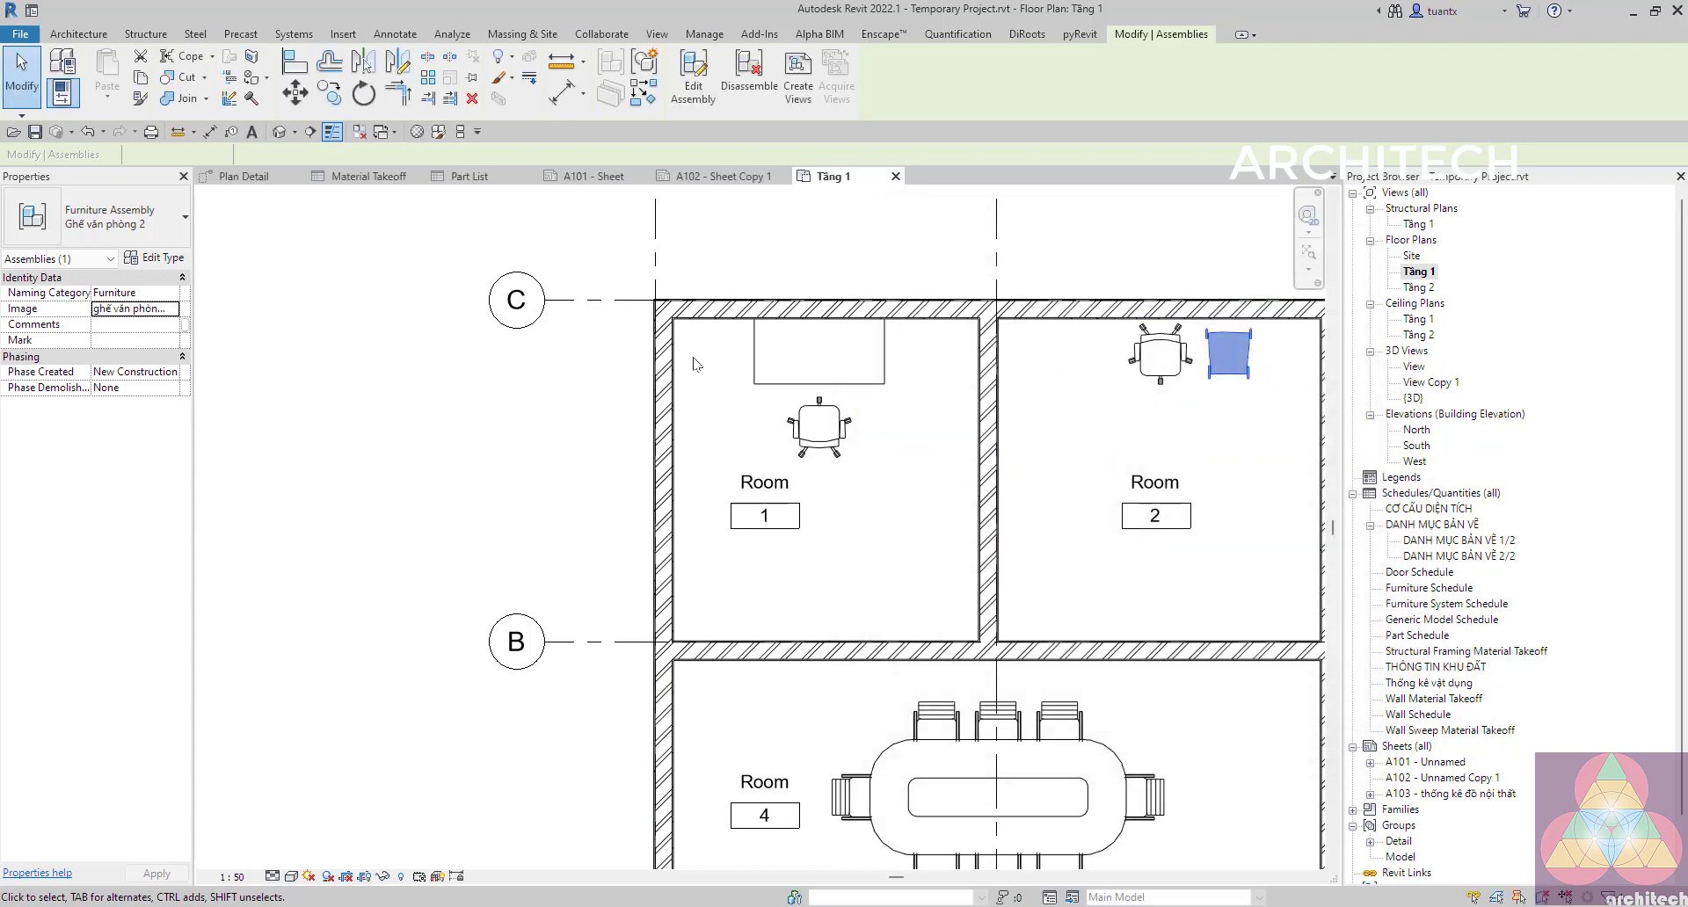
Set the Room 1 desk assembly's Image to bàn 1.jpg.
left_click(750, 369)
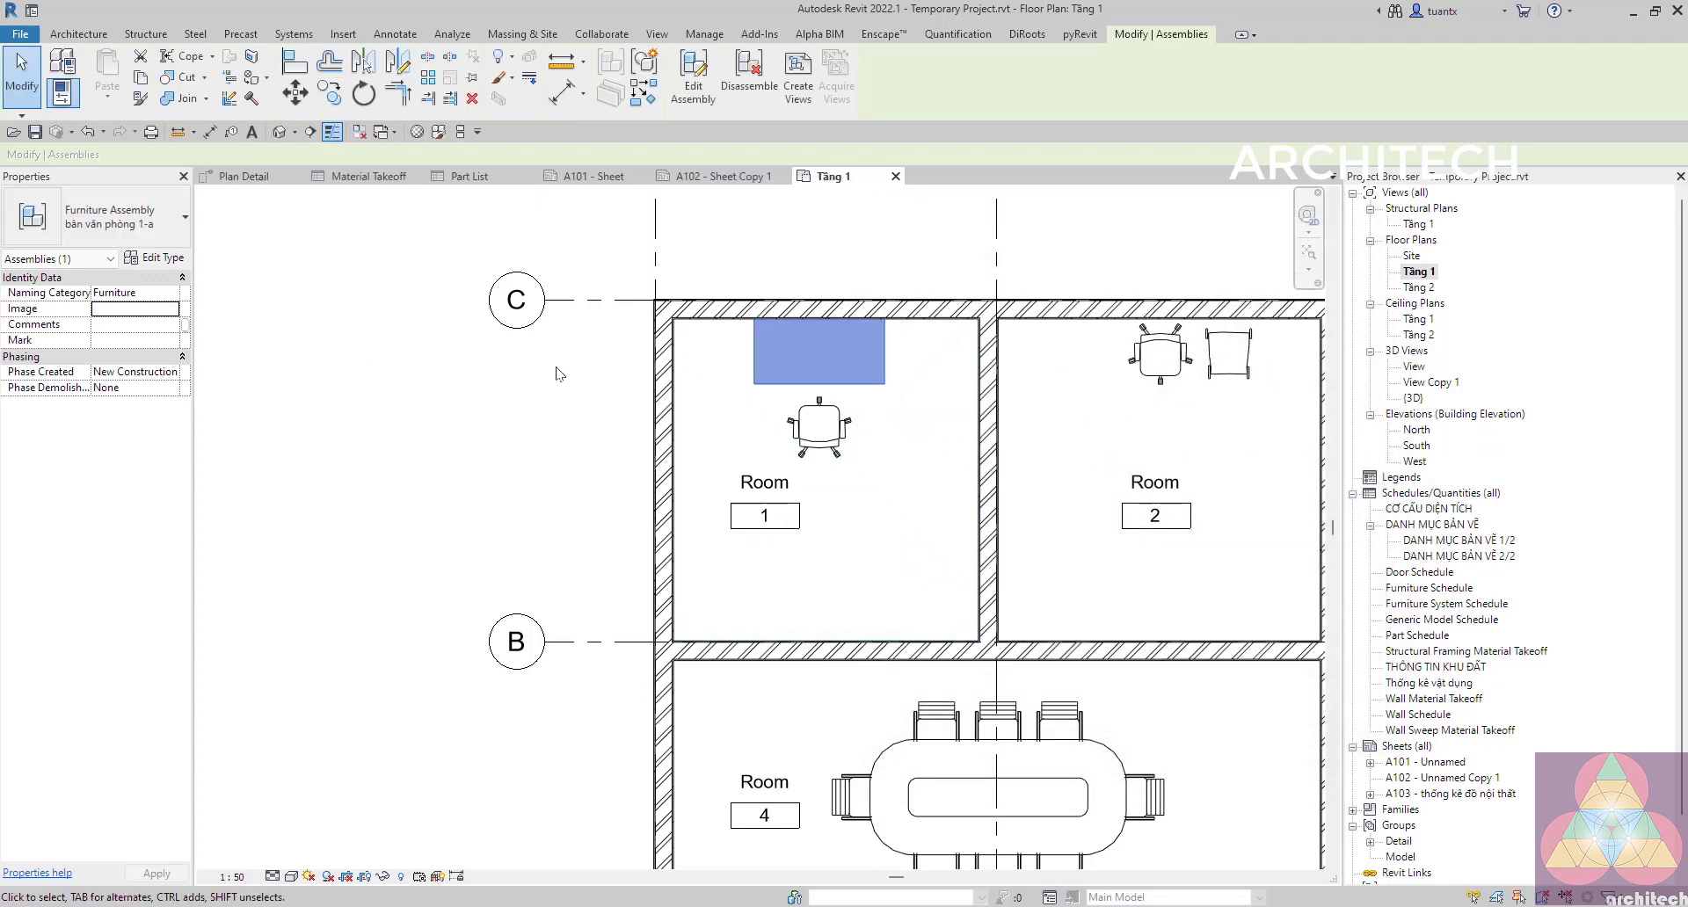
left_click(164, 308)
left_click(173, 310)
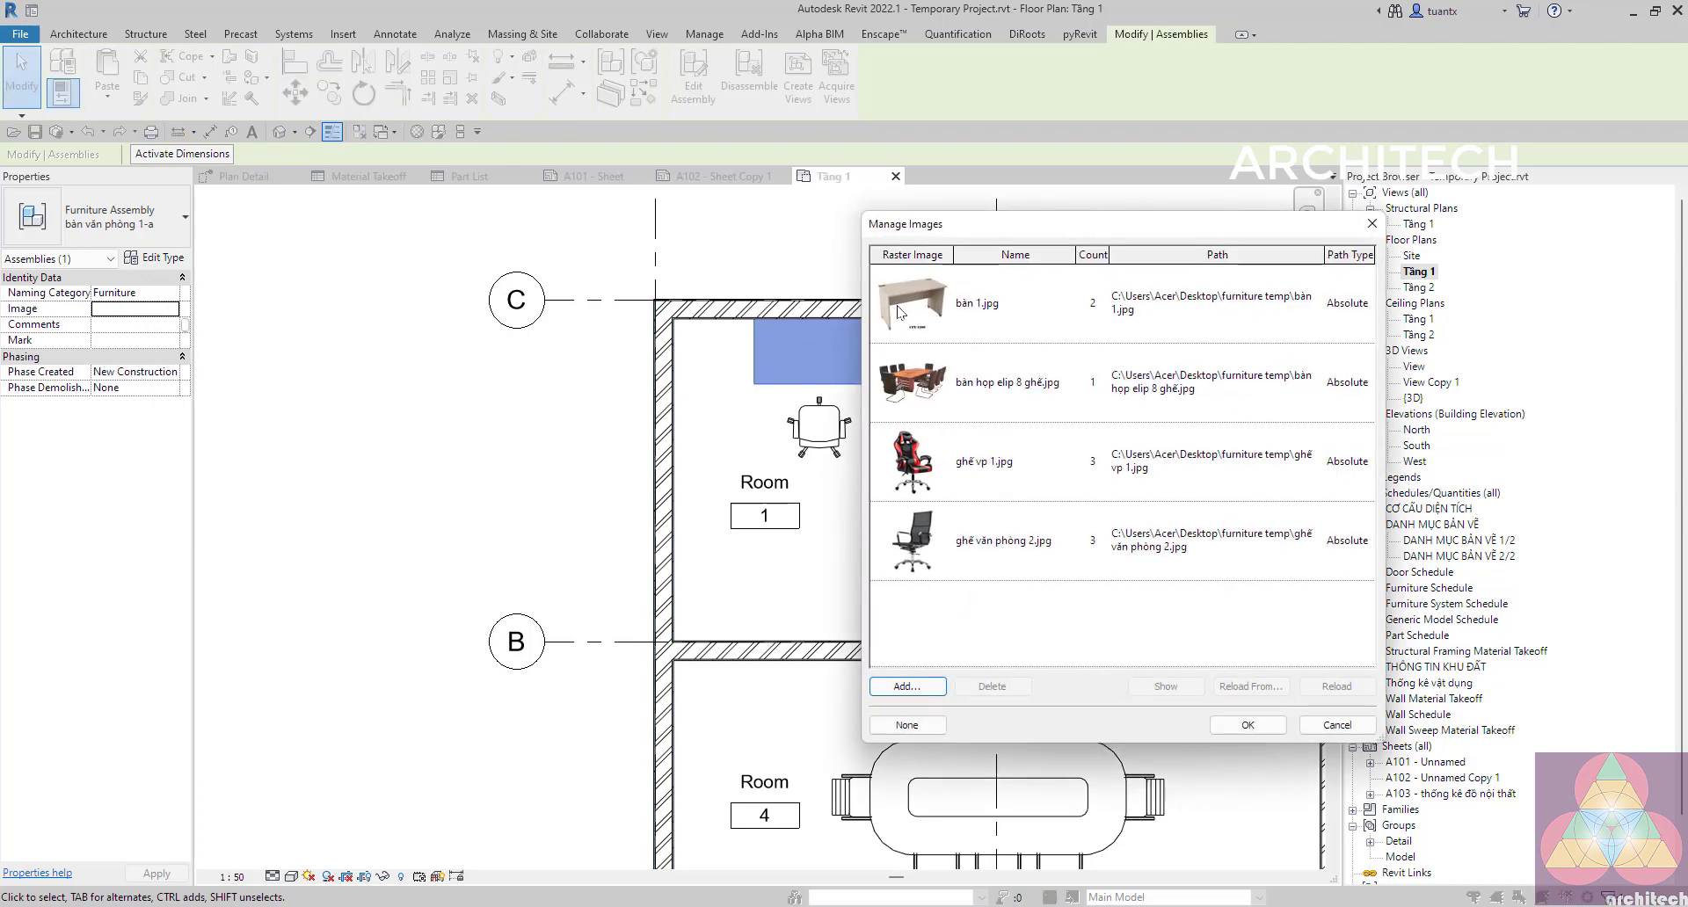
left_click(1011, 303)
left_click(1248, 728)
scroll(867, 573, "down", 2)
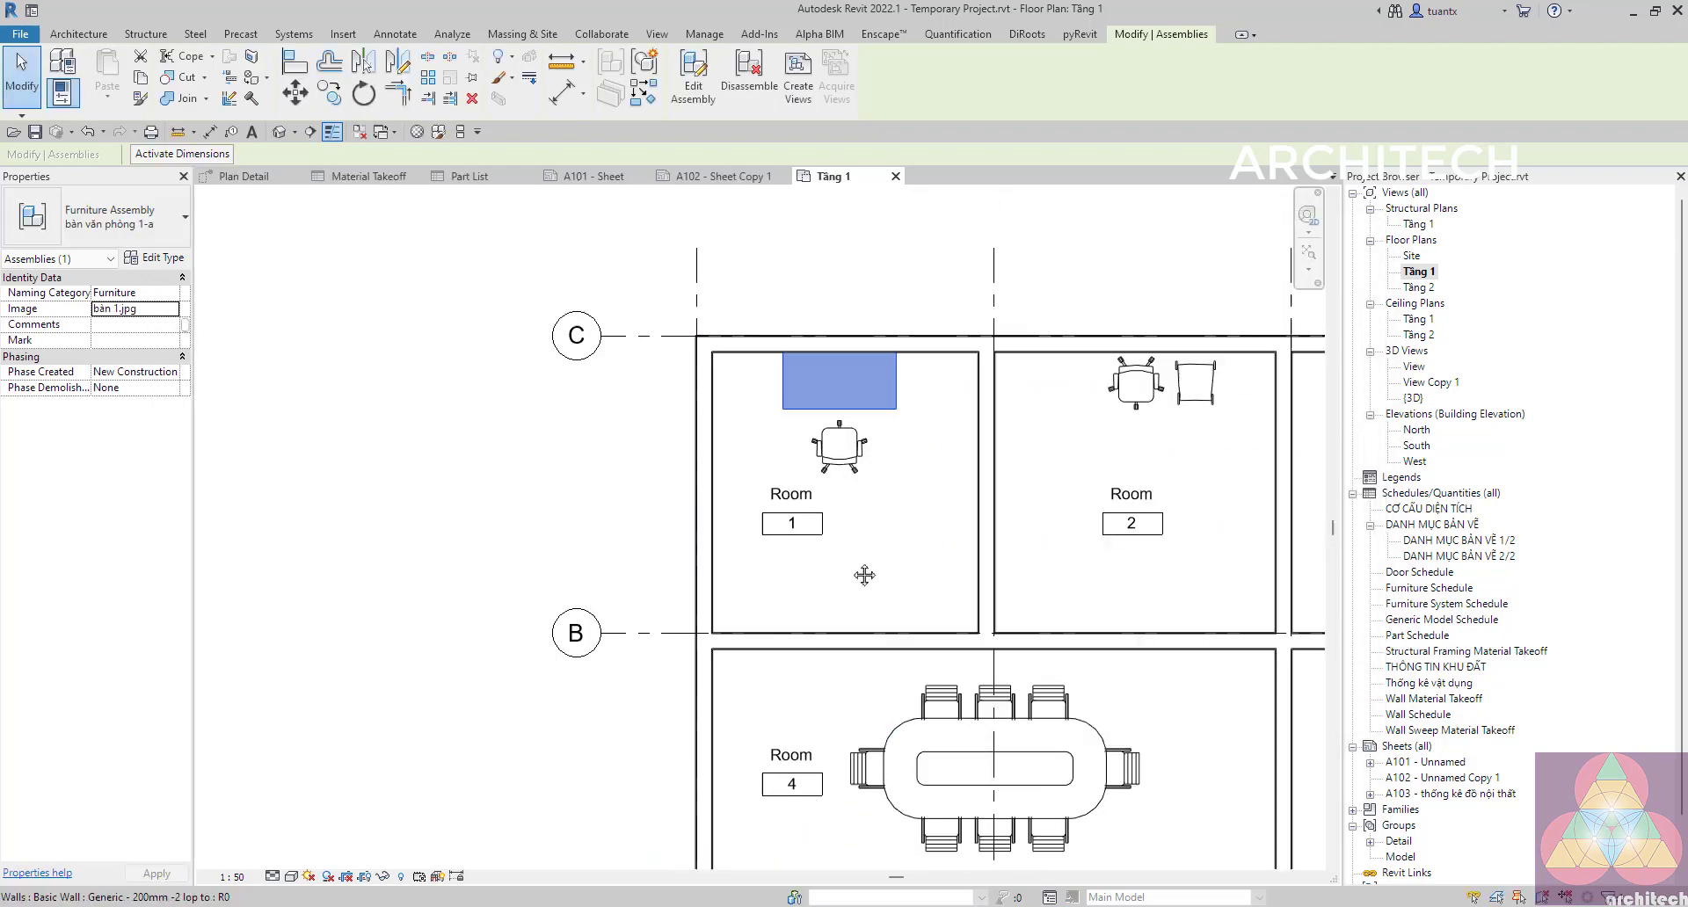
scroll(853, 510, "down", 2)
left_click(939, 286)
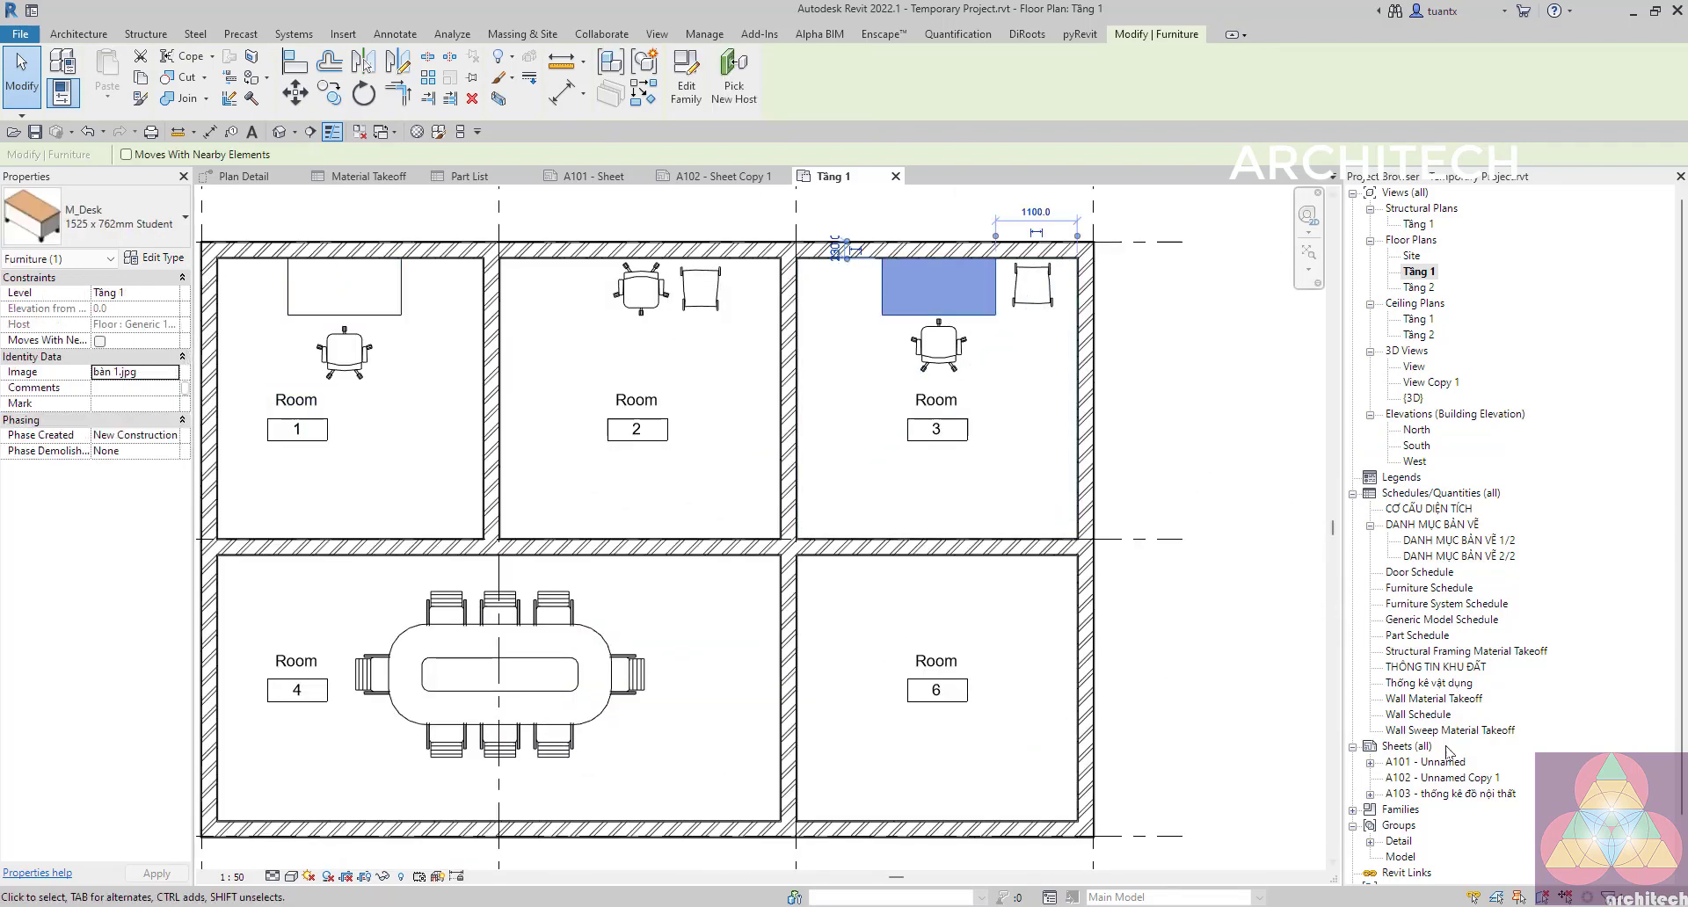
Generate Ghế văn phòng 1's assembly views at 1:20 with an A1 metric sheet.
left_click(1415, 777)
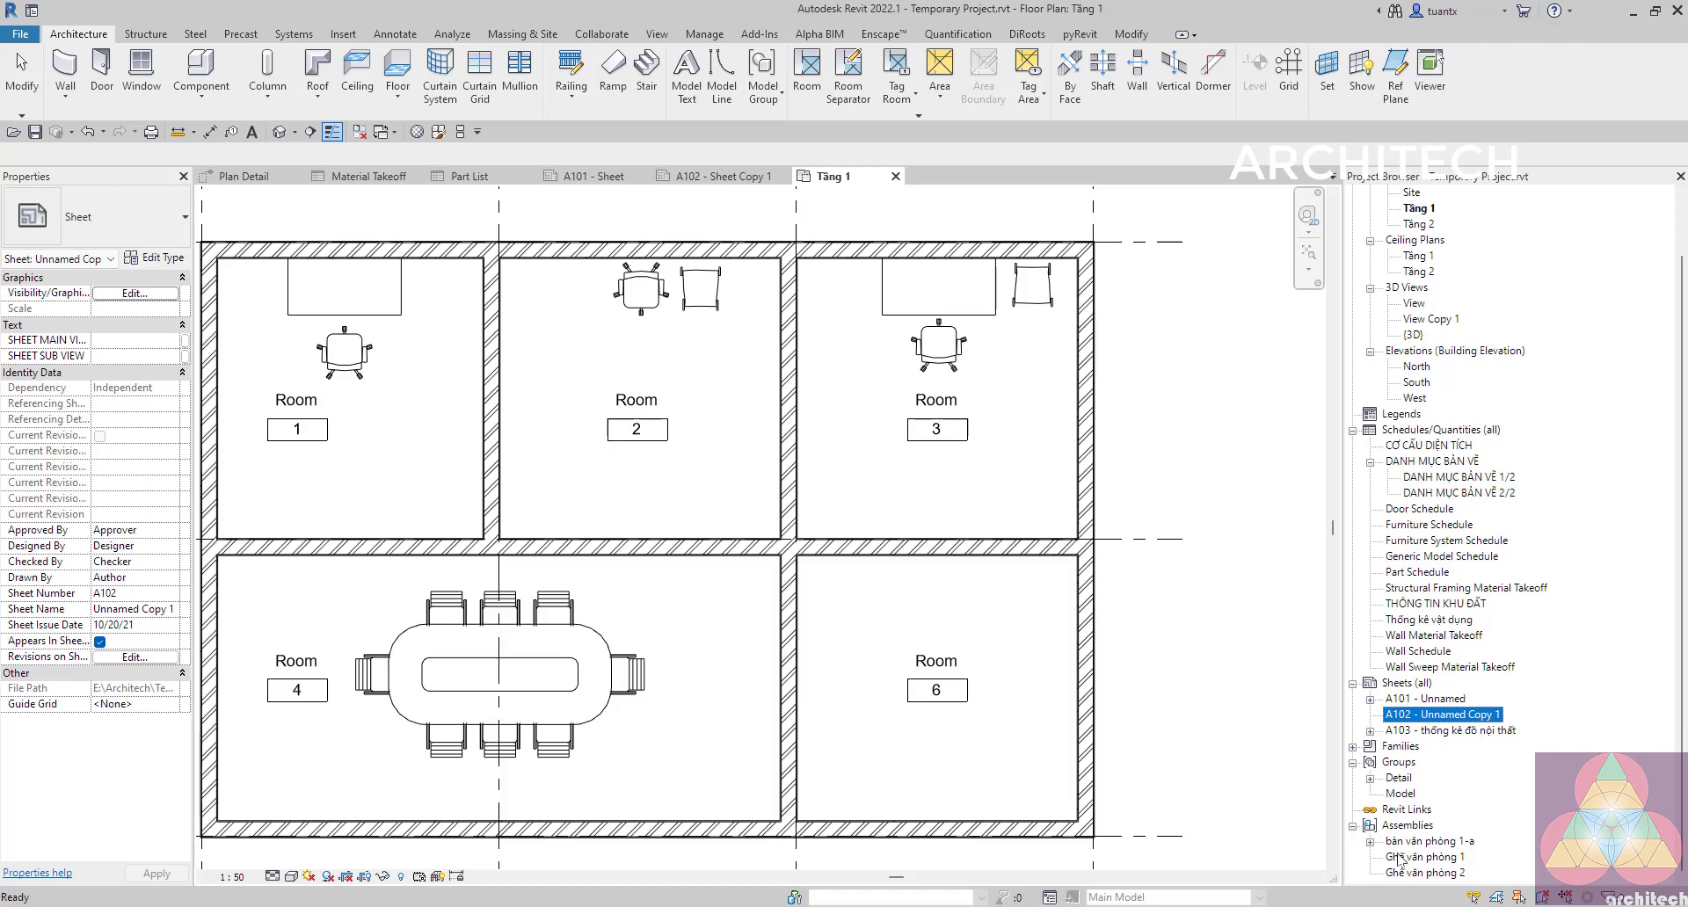
left_click(1407, 857)
right_click(1406, 857)
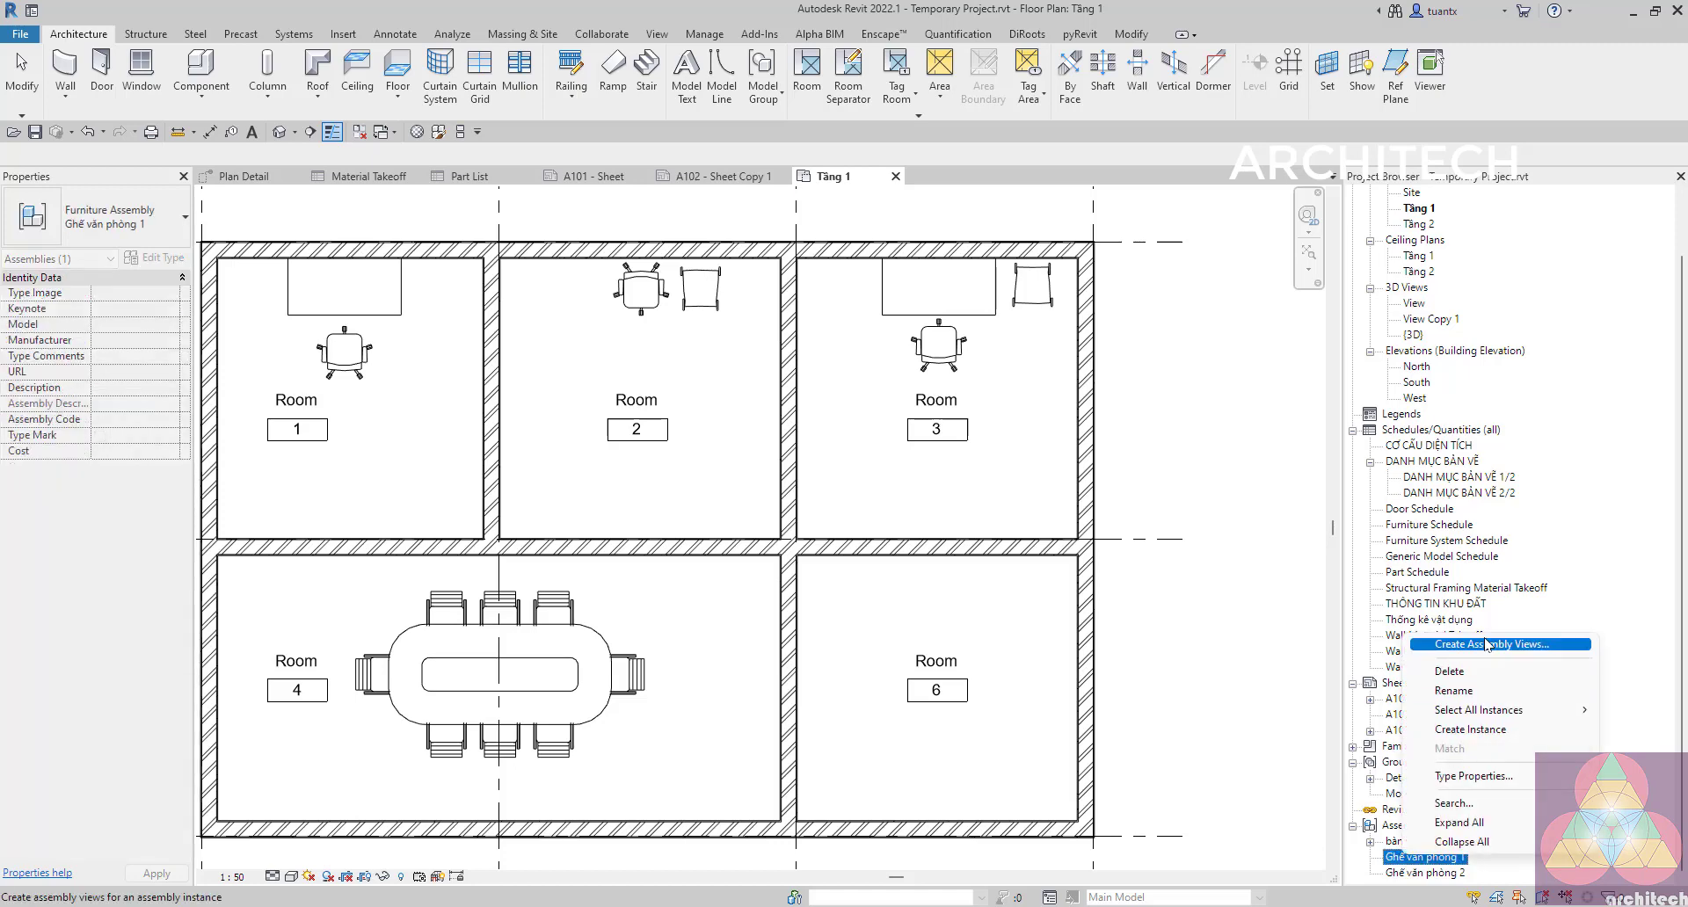
left_click(1488, 646)
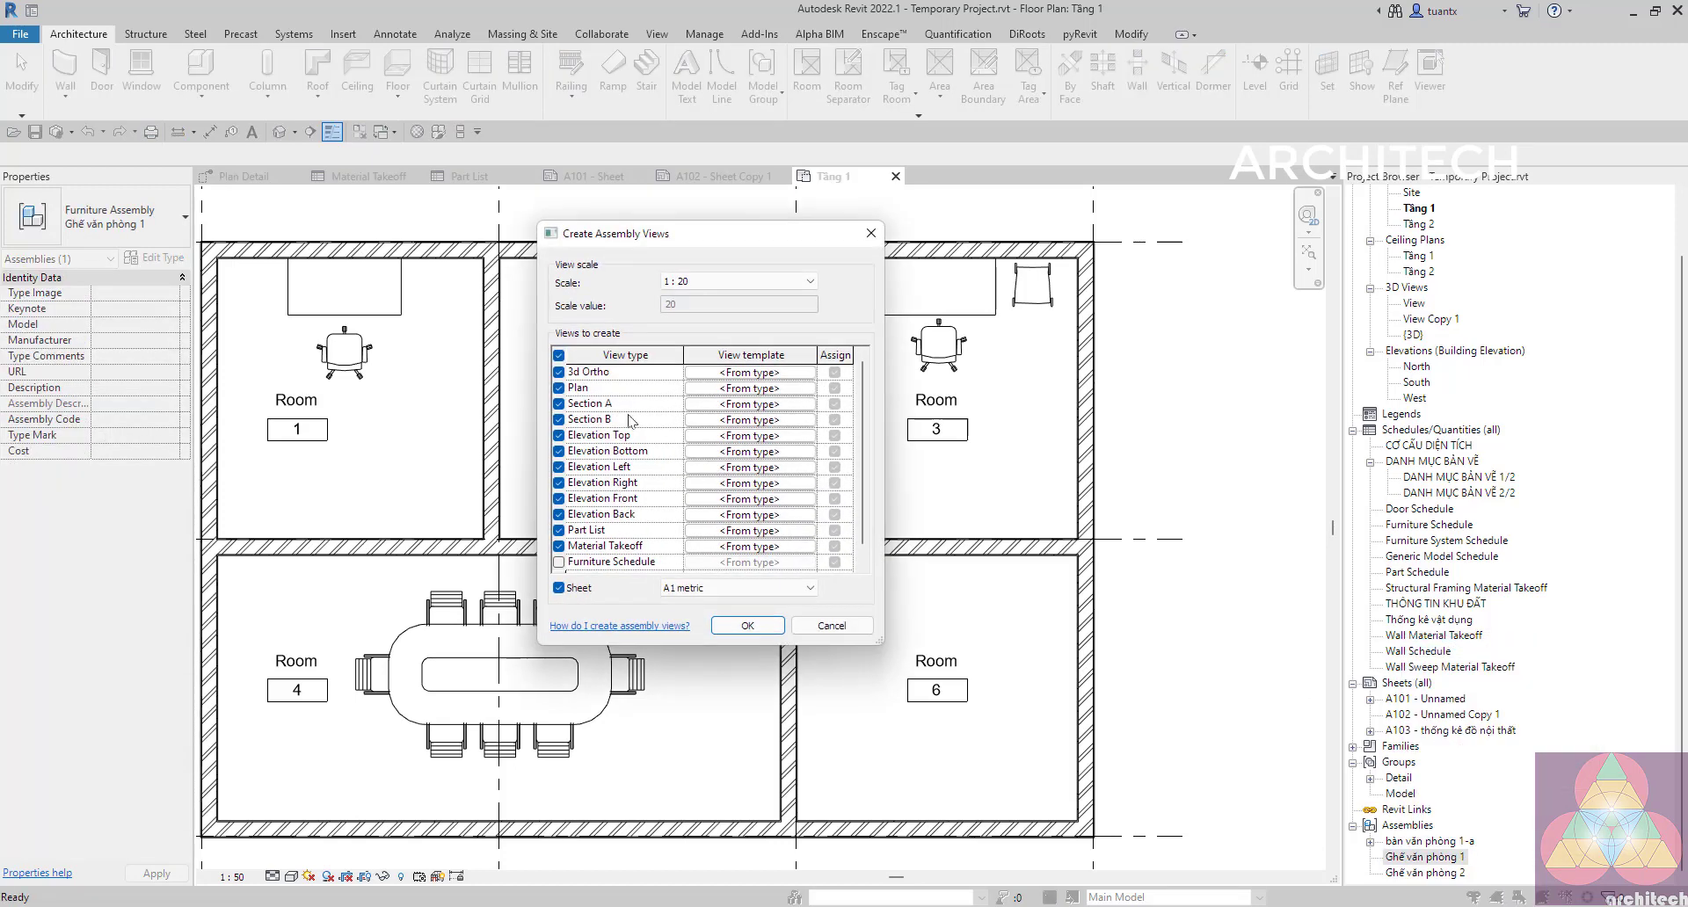
scroll(629, 421, "down", 1)
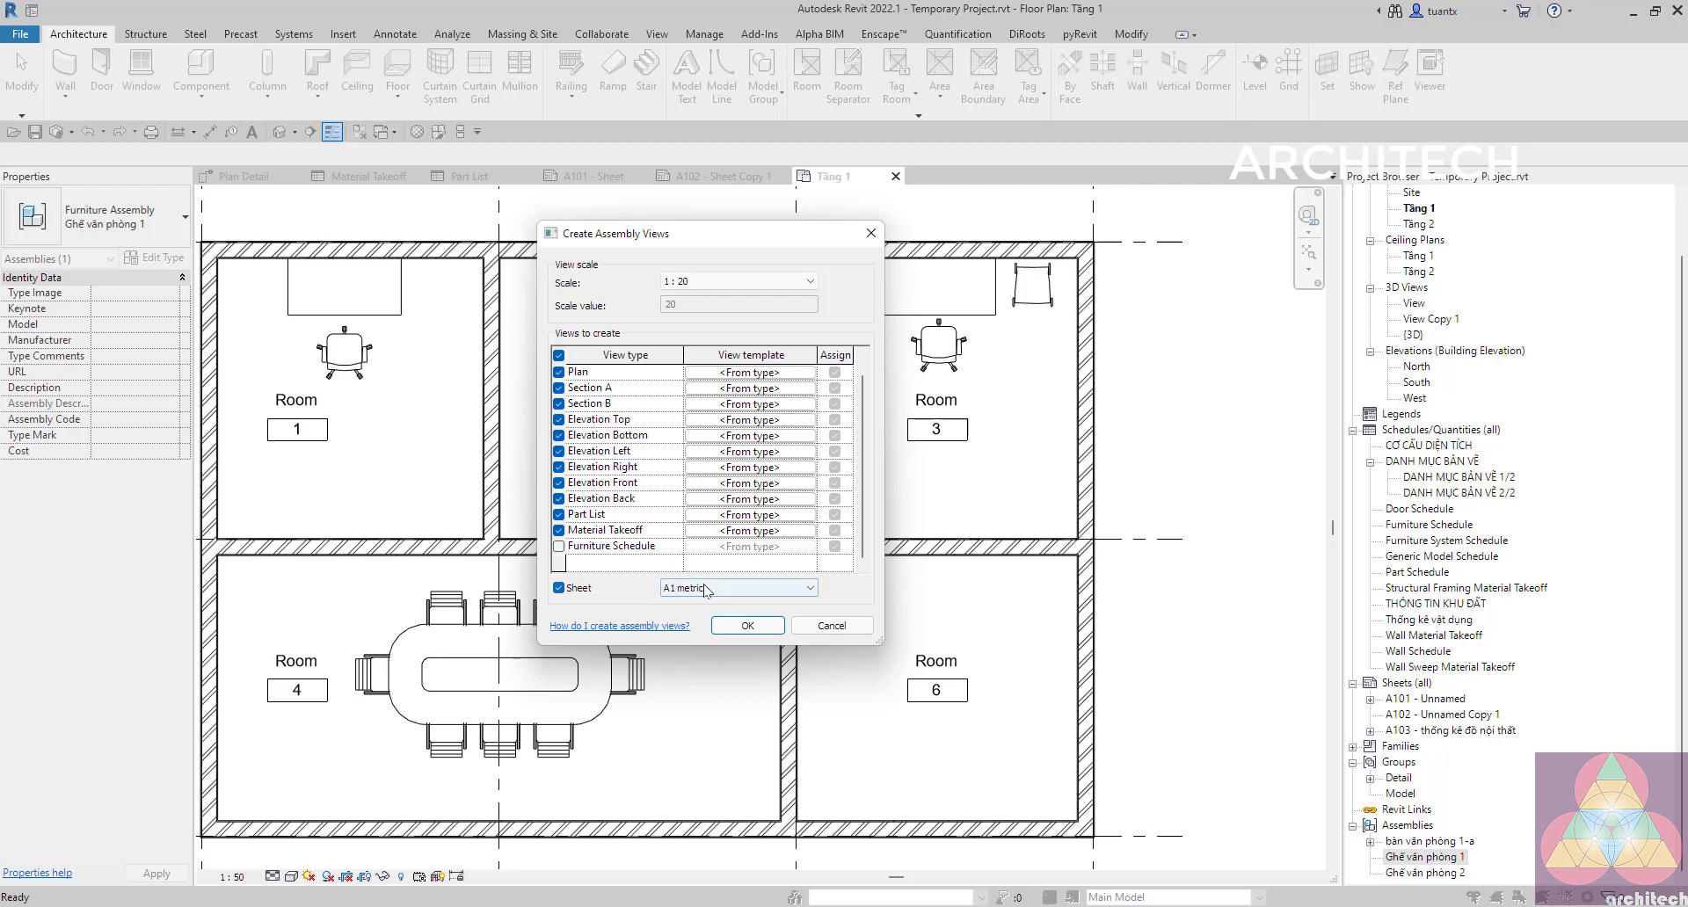
left_click(758, 626)
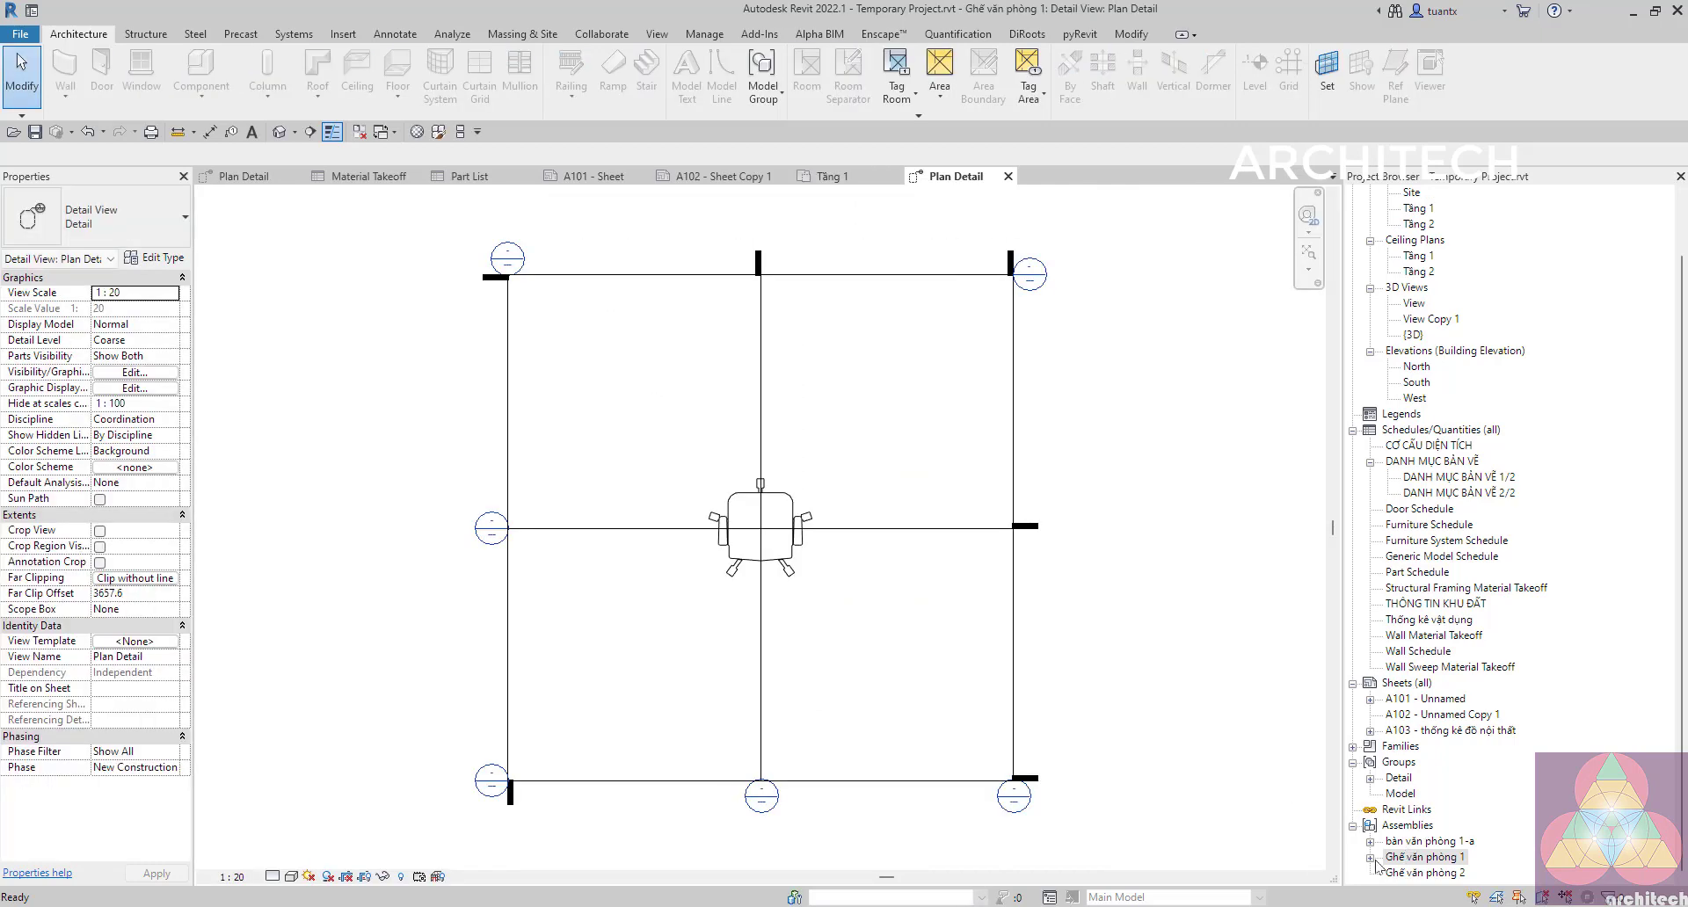
Open the chair's sheet A101 and lay out 3D Ortho, Detail Sections A and B, and Elevation Front.
scroll(1426, 783, "down", 1)
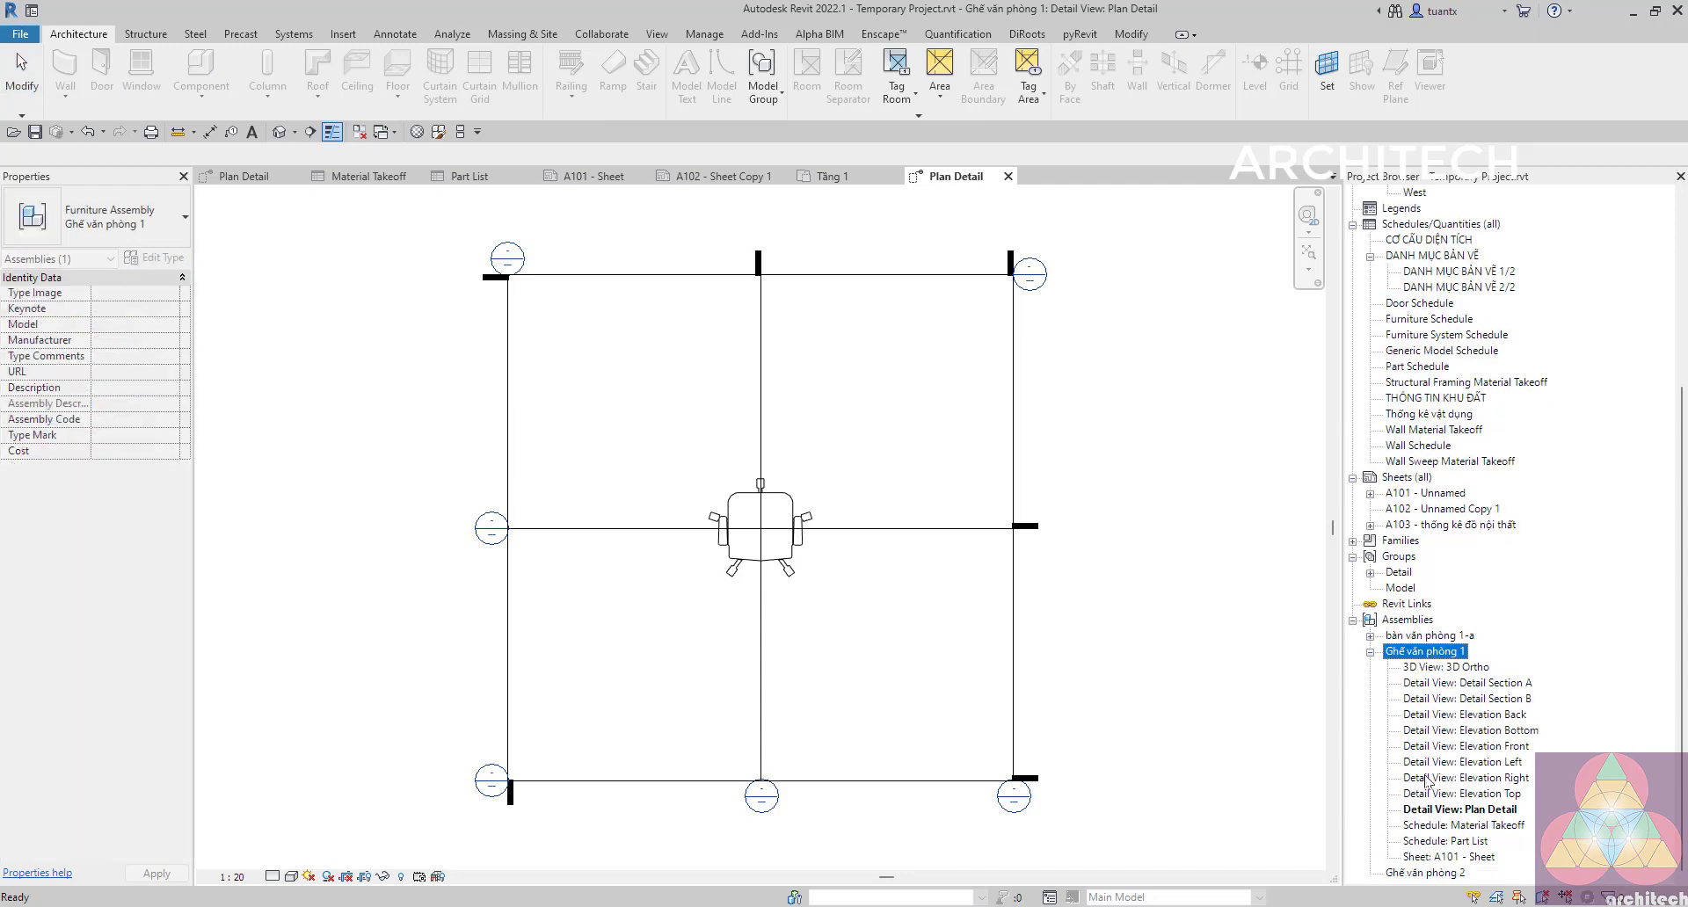
double_click(1428, 857)
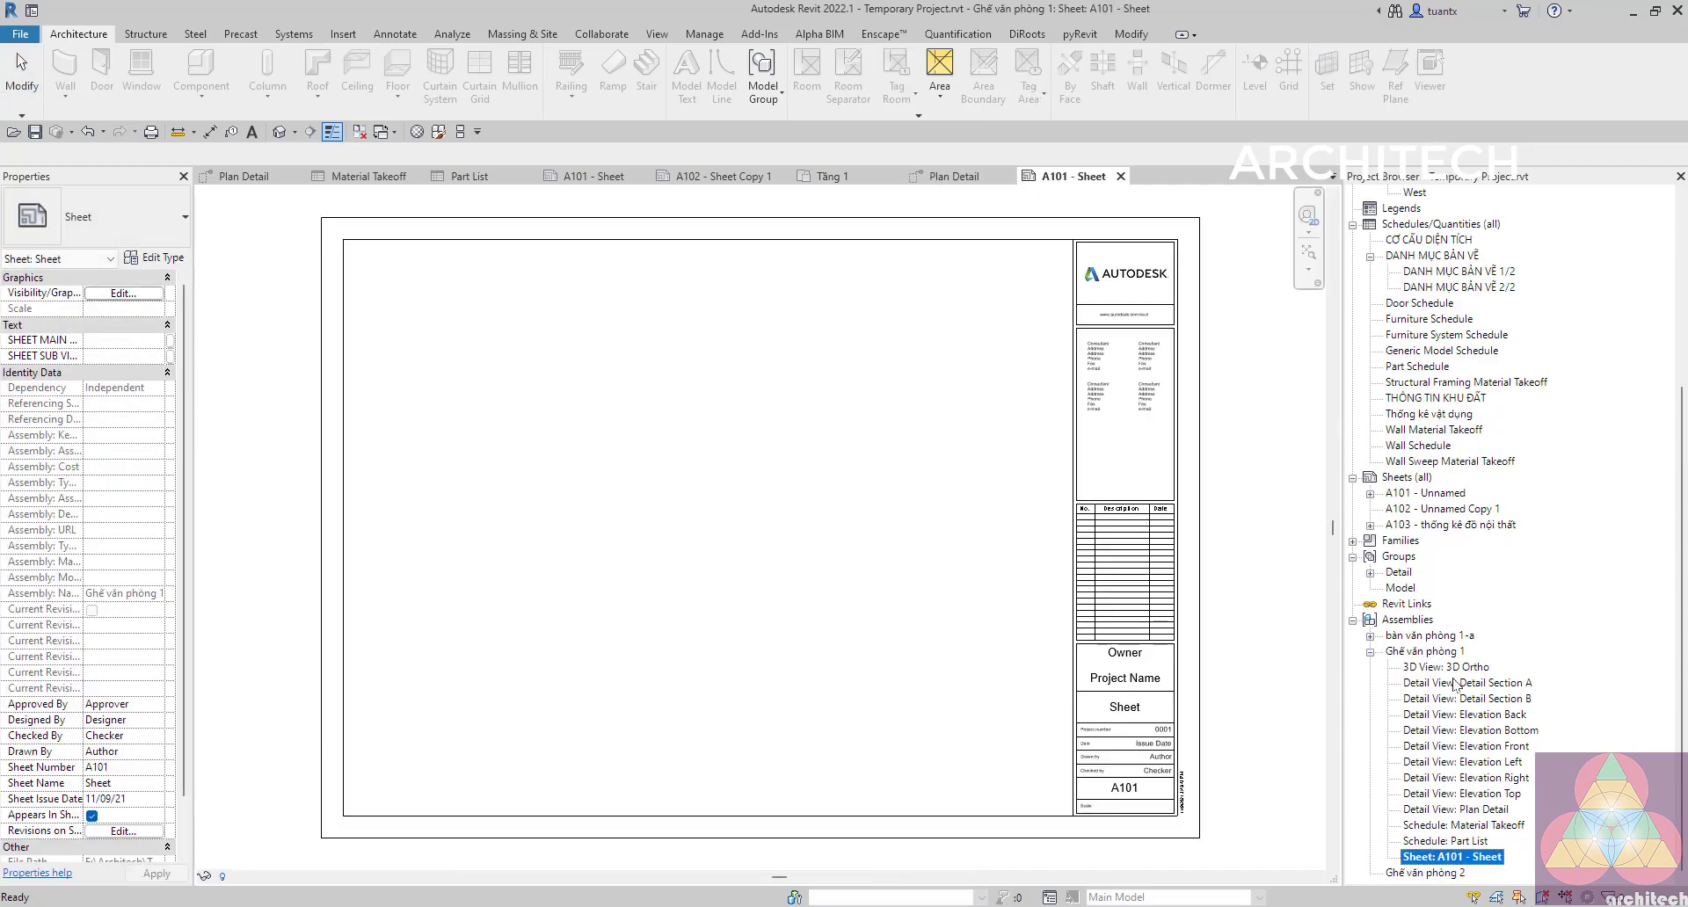
left_click_drag(1446, 667, 643, 347)
left_click(573, 347)
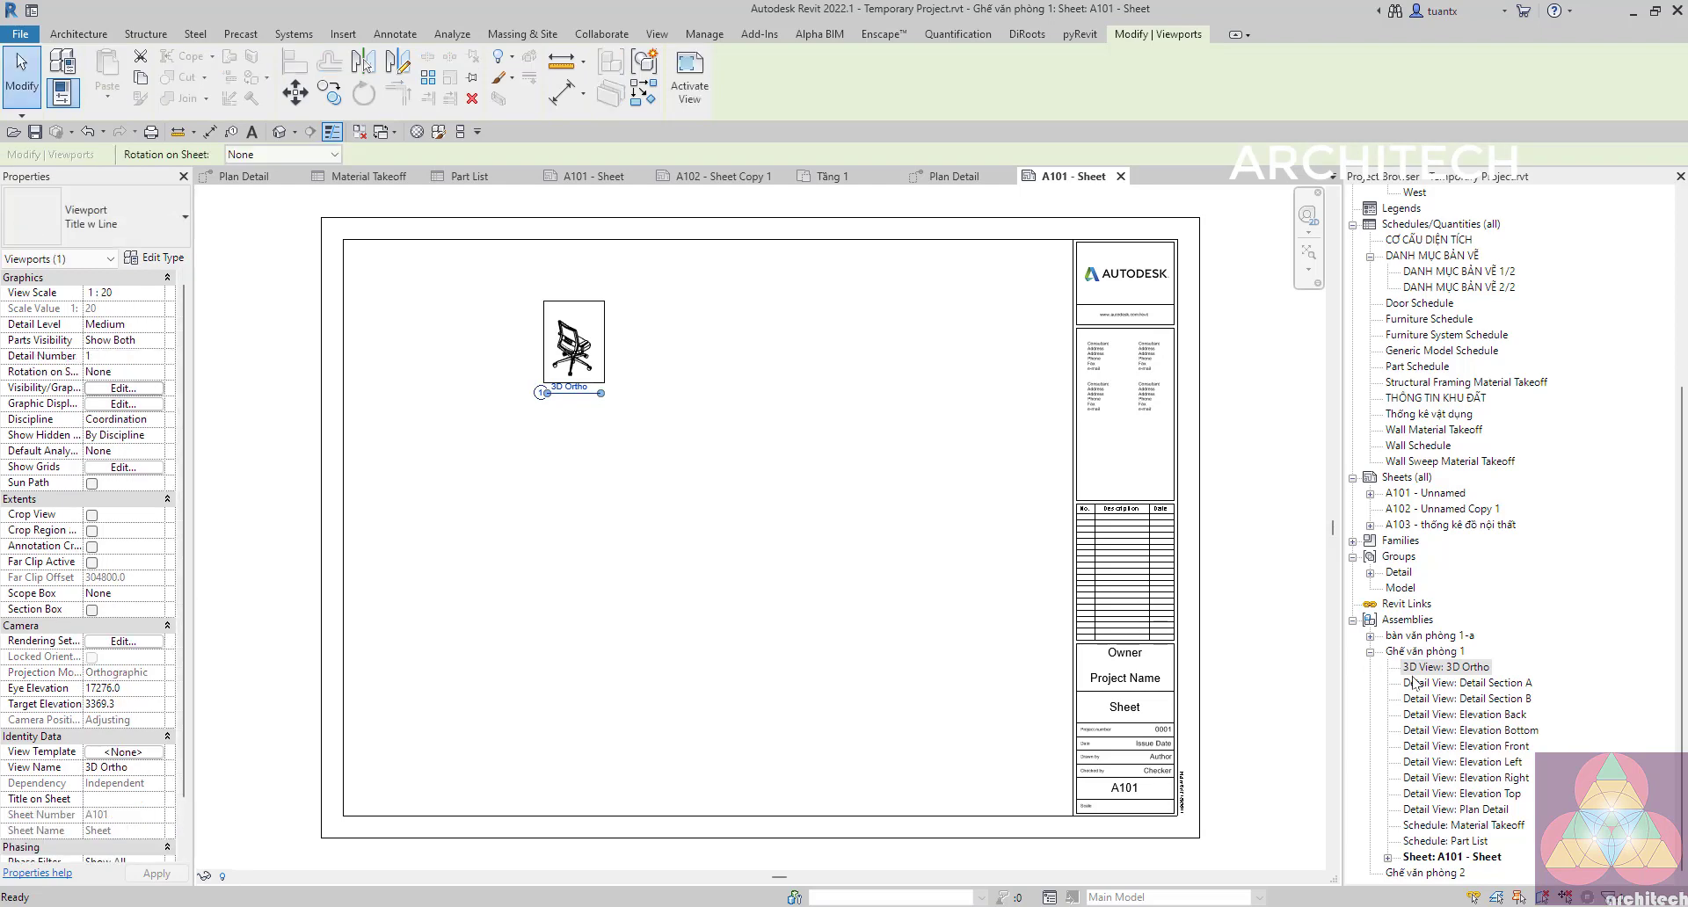
left_click(762, 417)
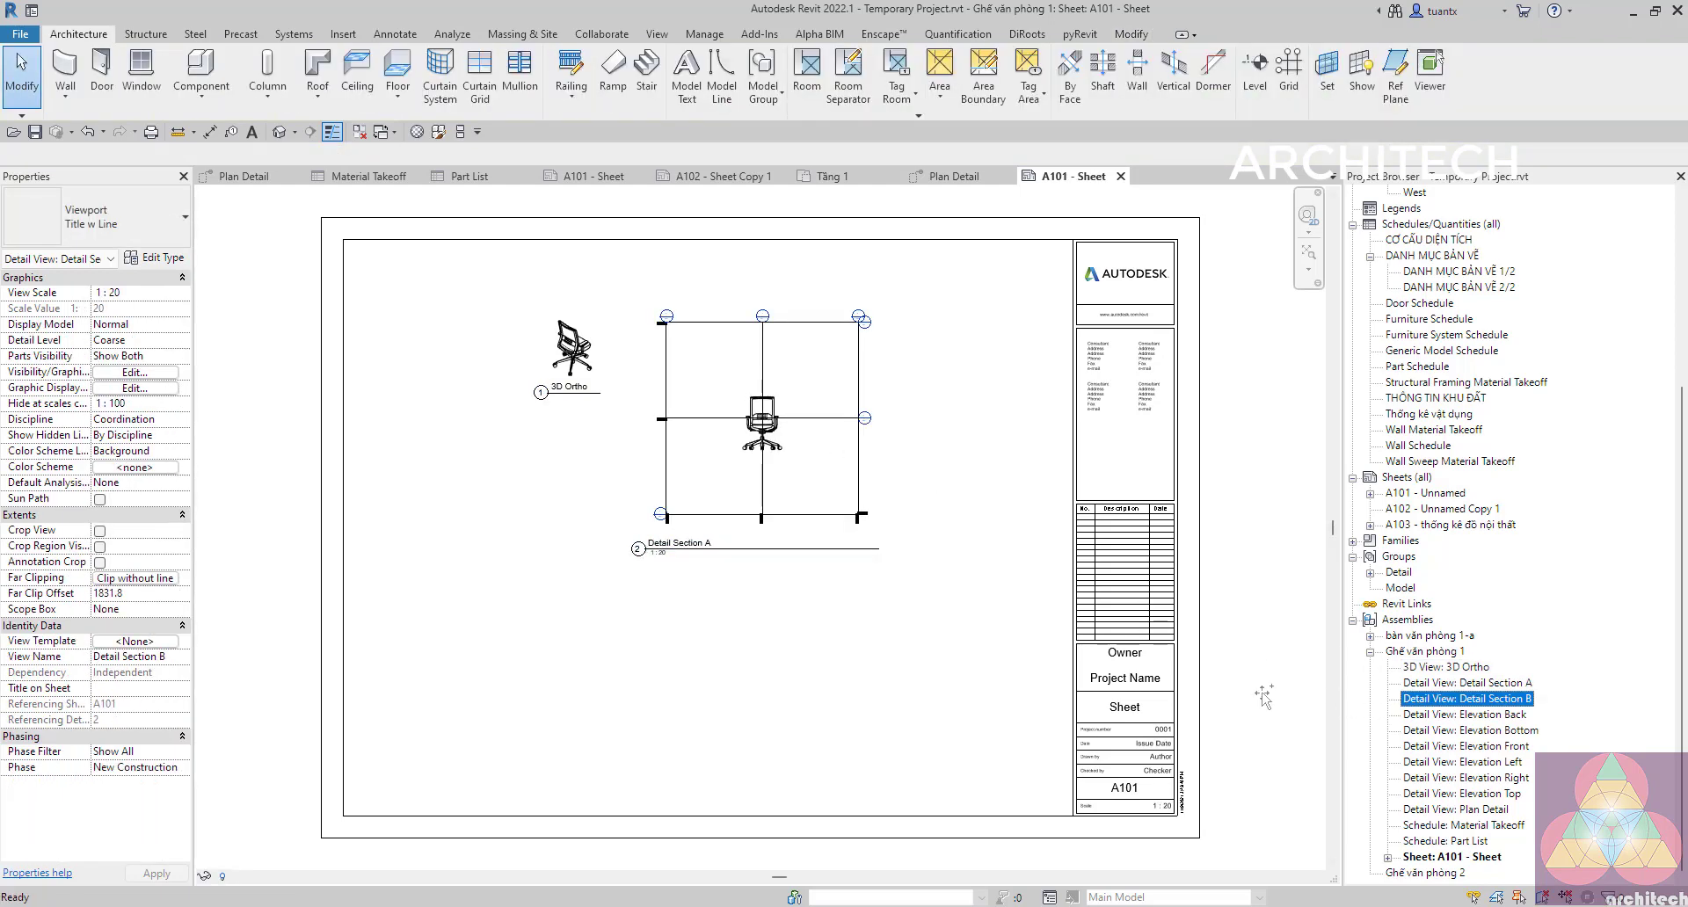
left_click(480, 608)
key("Escape")
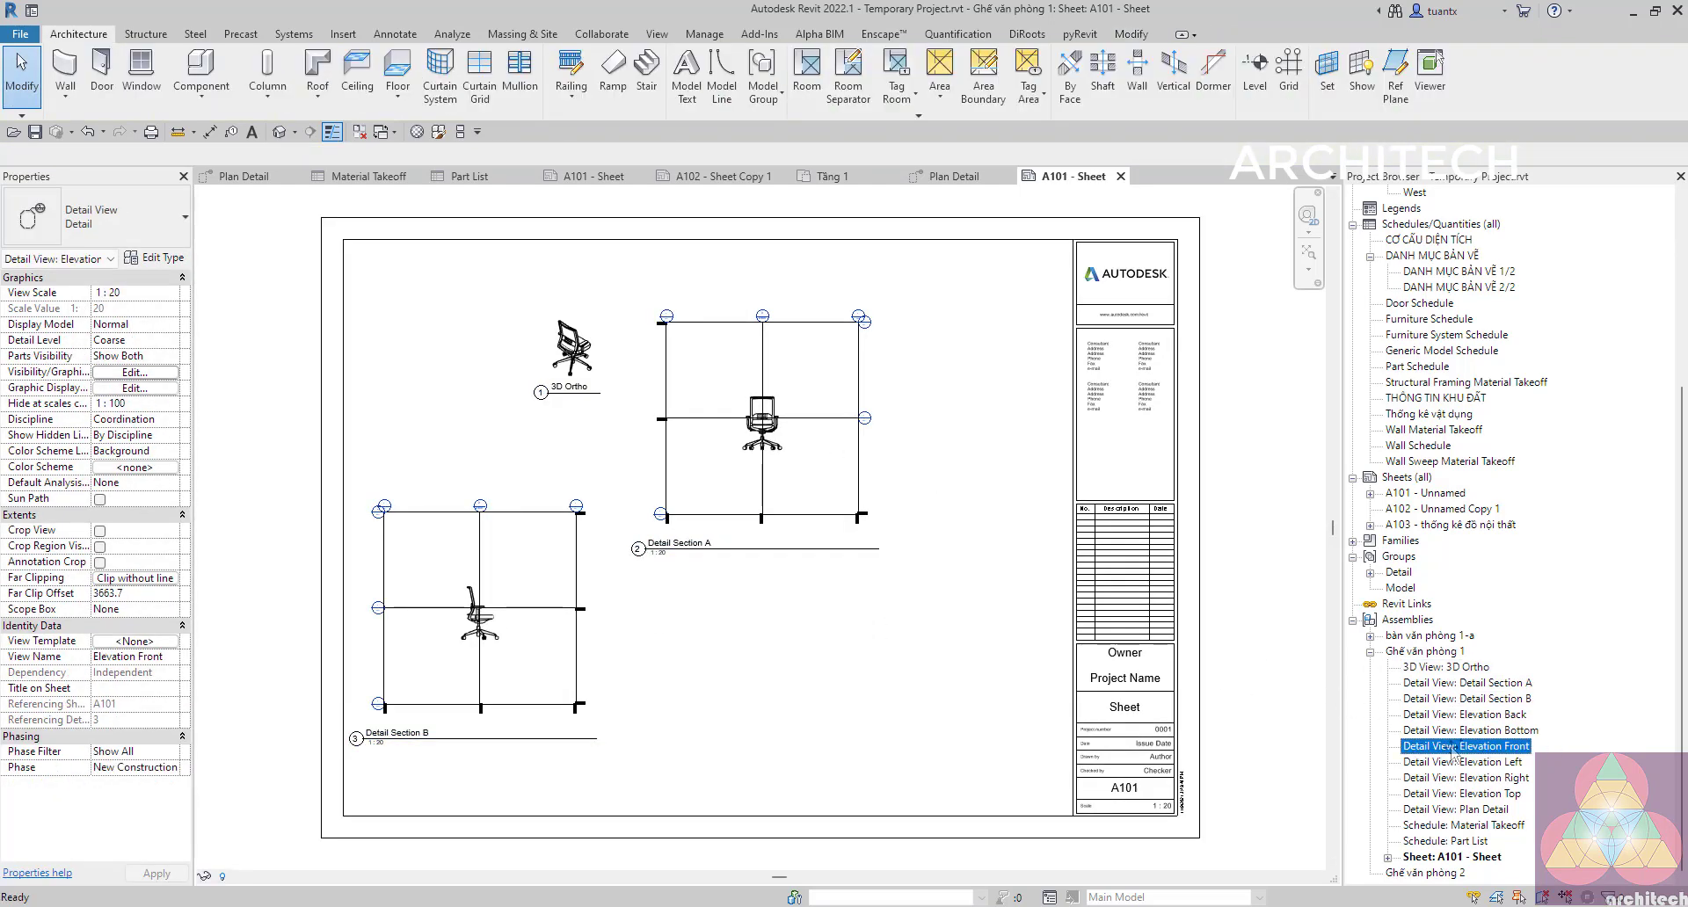
left_click(895, 669)
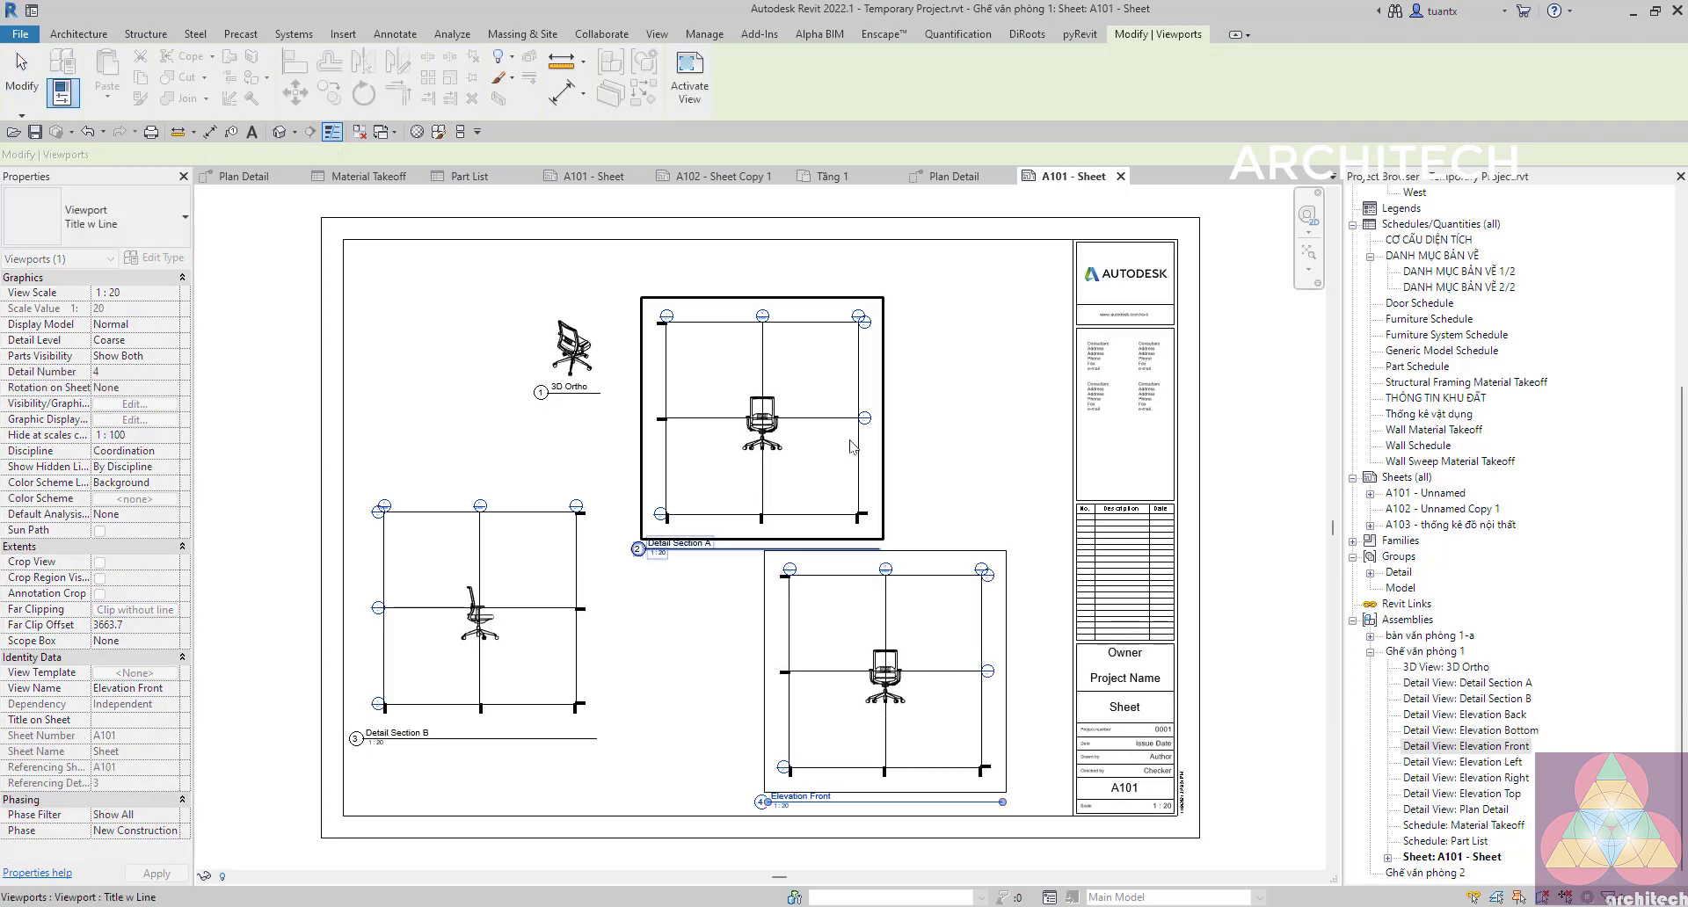
scroll(948, 500, "up", 2)
left_click(973, 419)
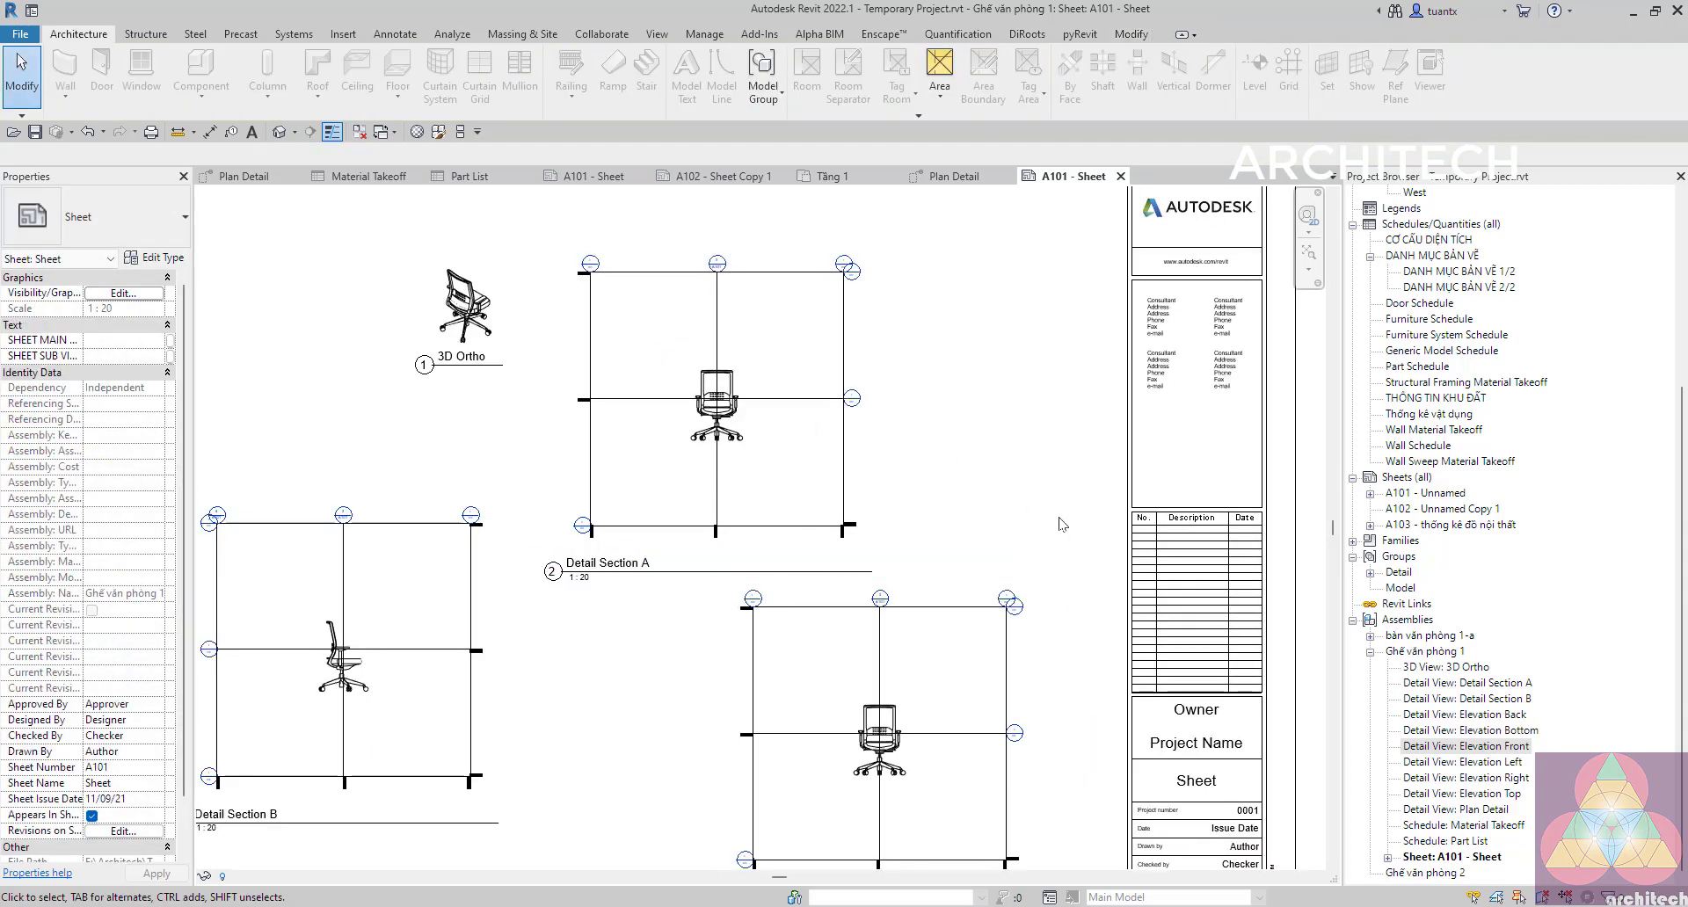
scroll(1285, 653, "down", 1)
Start a new Sheet List and add Sheet Number and Sheet Name as columns.
right_click(1405, 480)
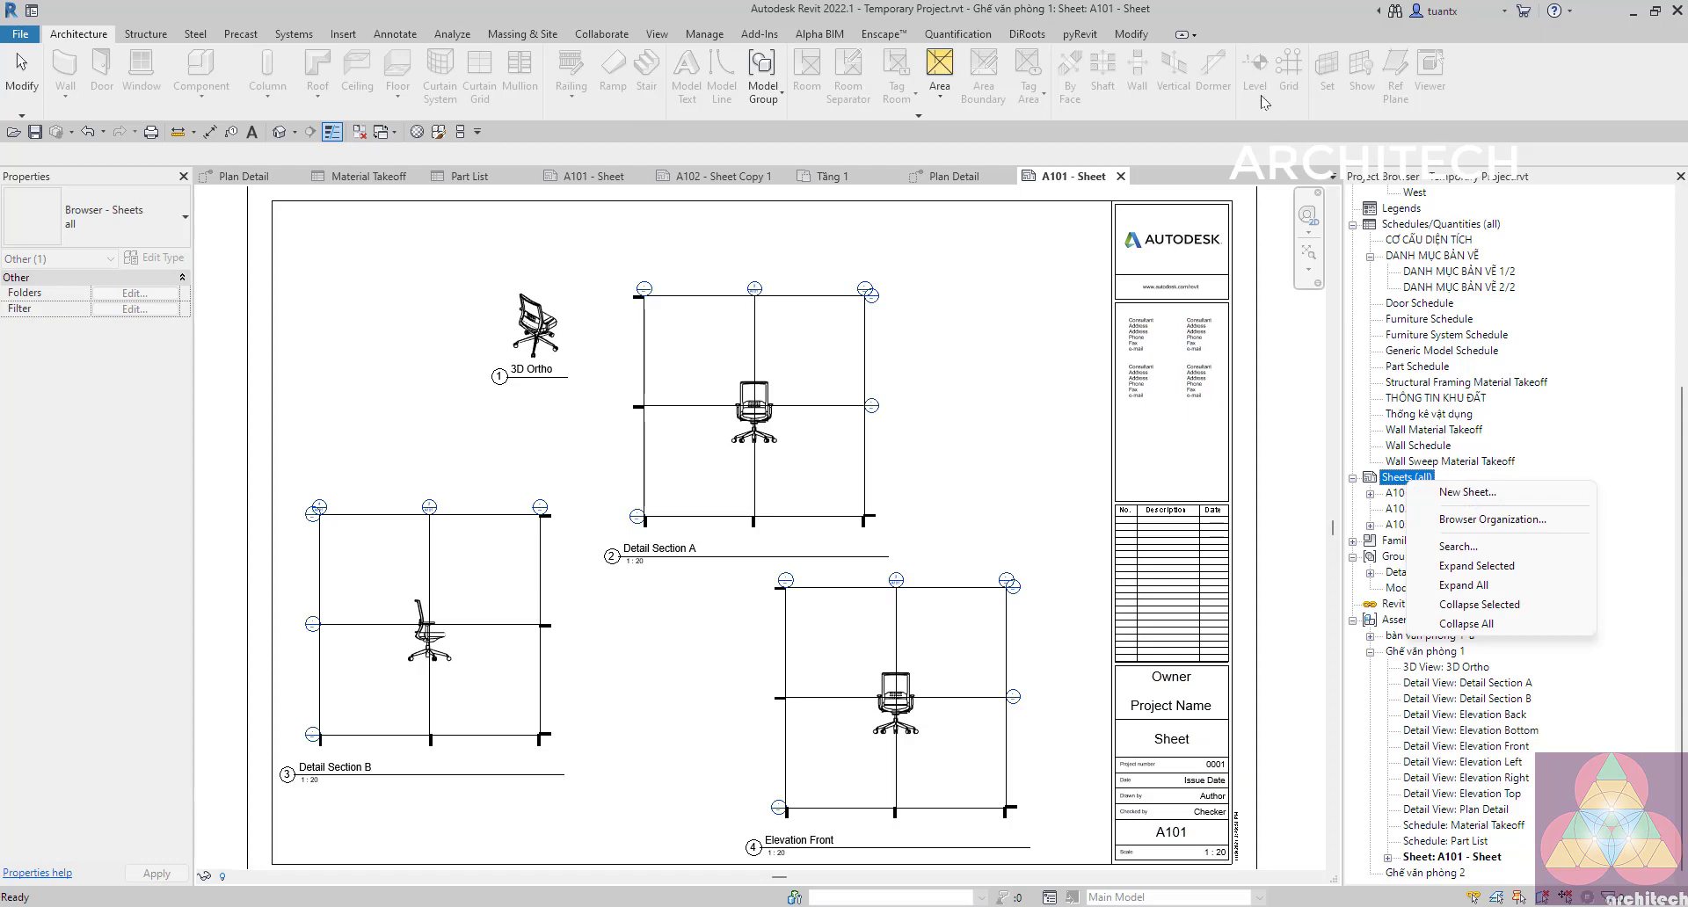
left_click(1250, 39)
left_click(1446, 810)
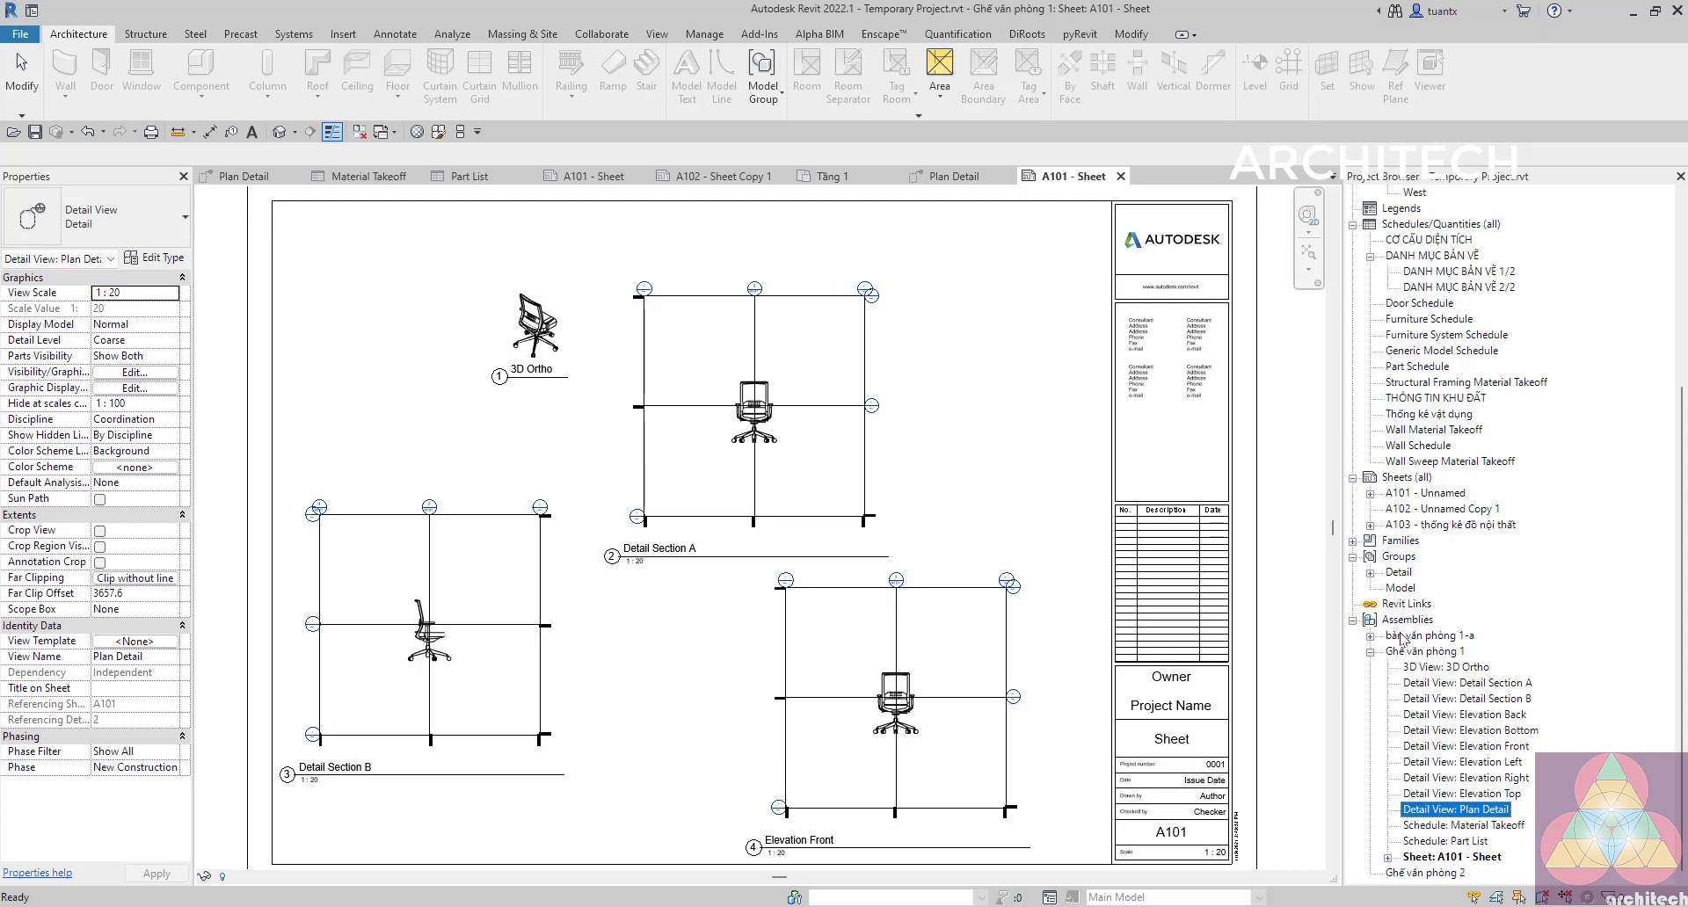
scroll(1387, 606, "up", 2)
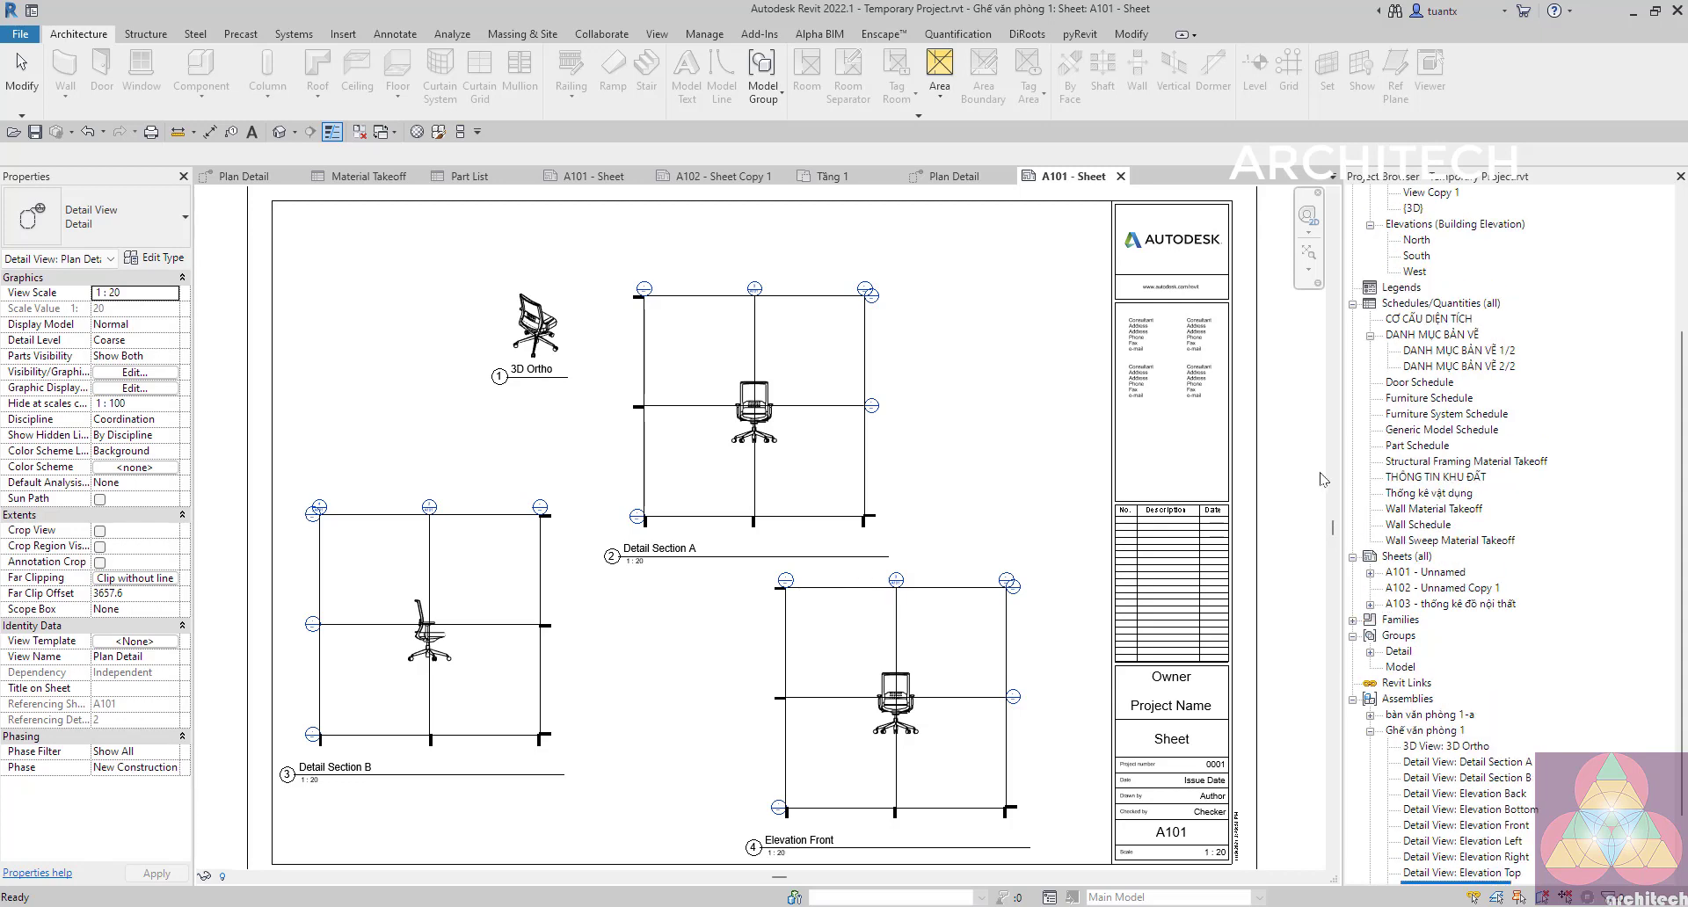
right_click(1400, 306)
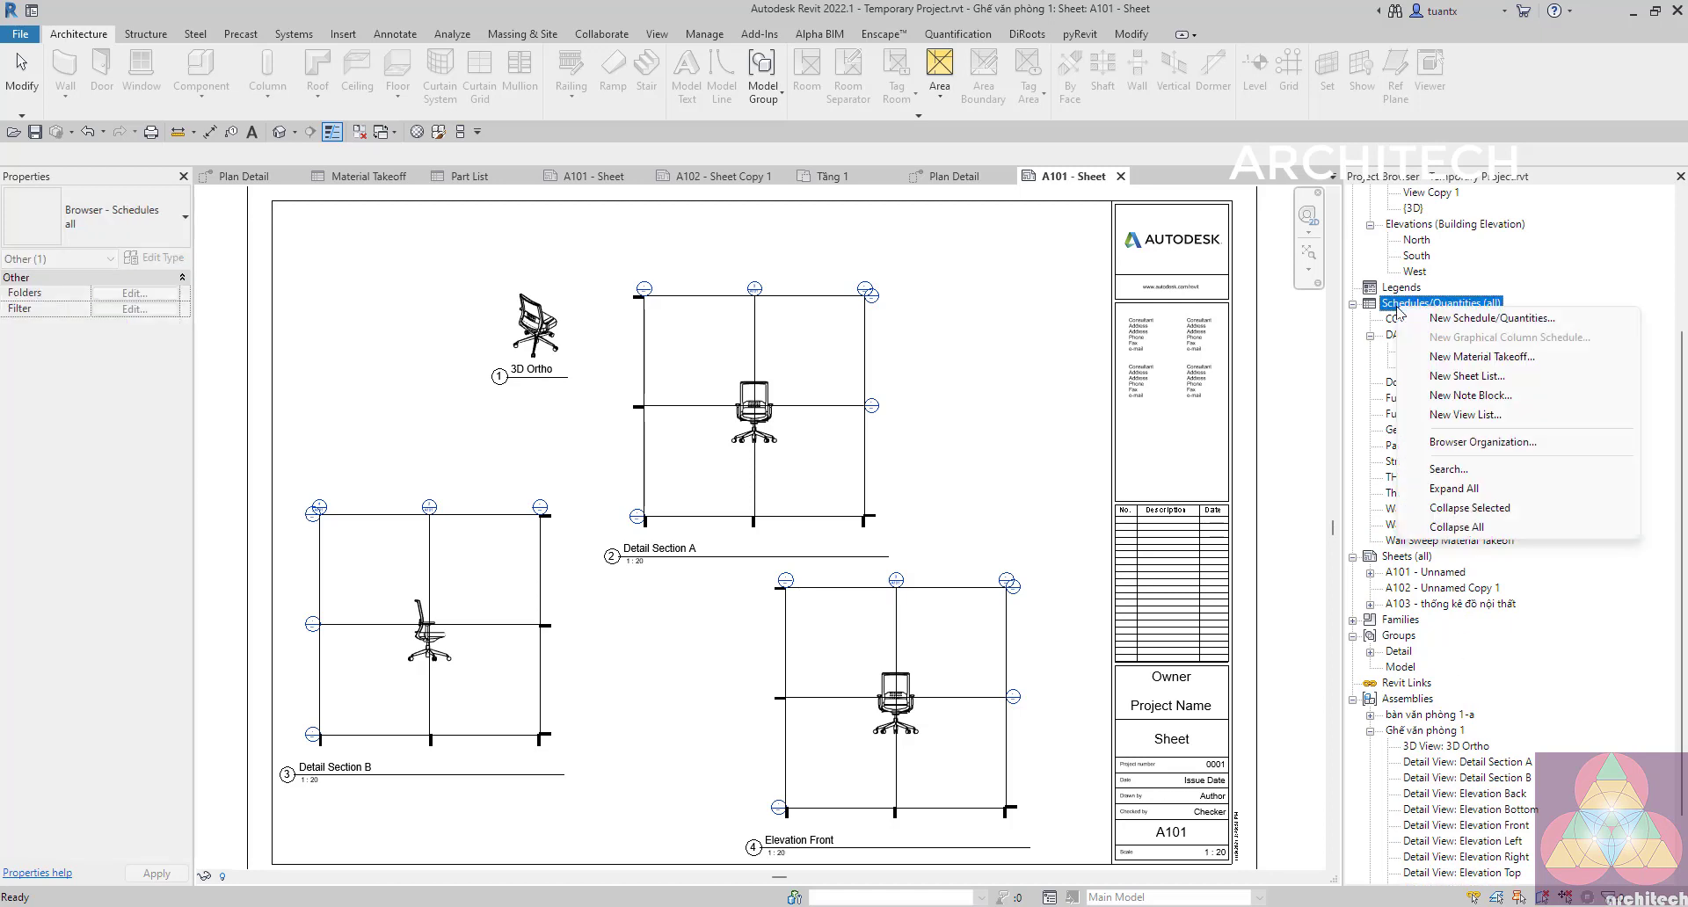
left_click(1450, 378)
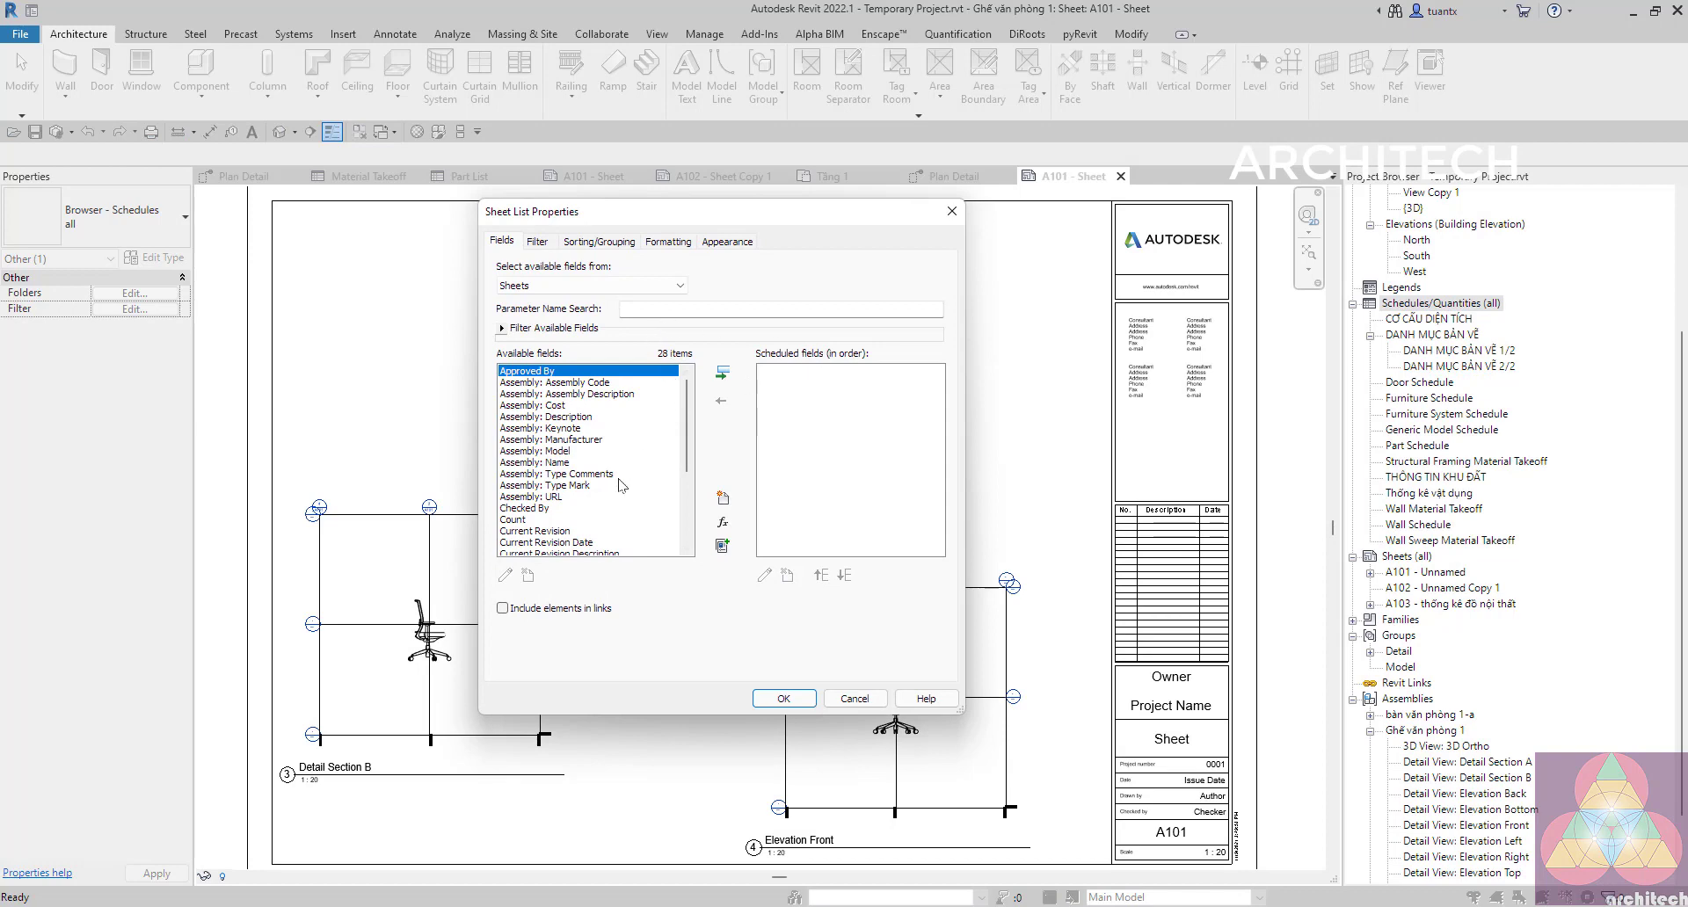
left_click_drag(765, 216, 863, 176)
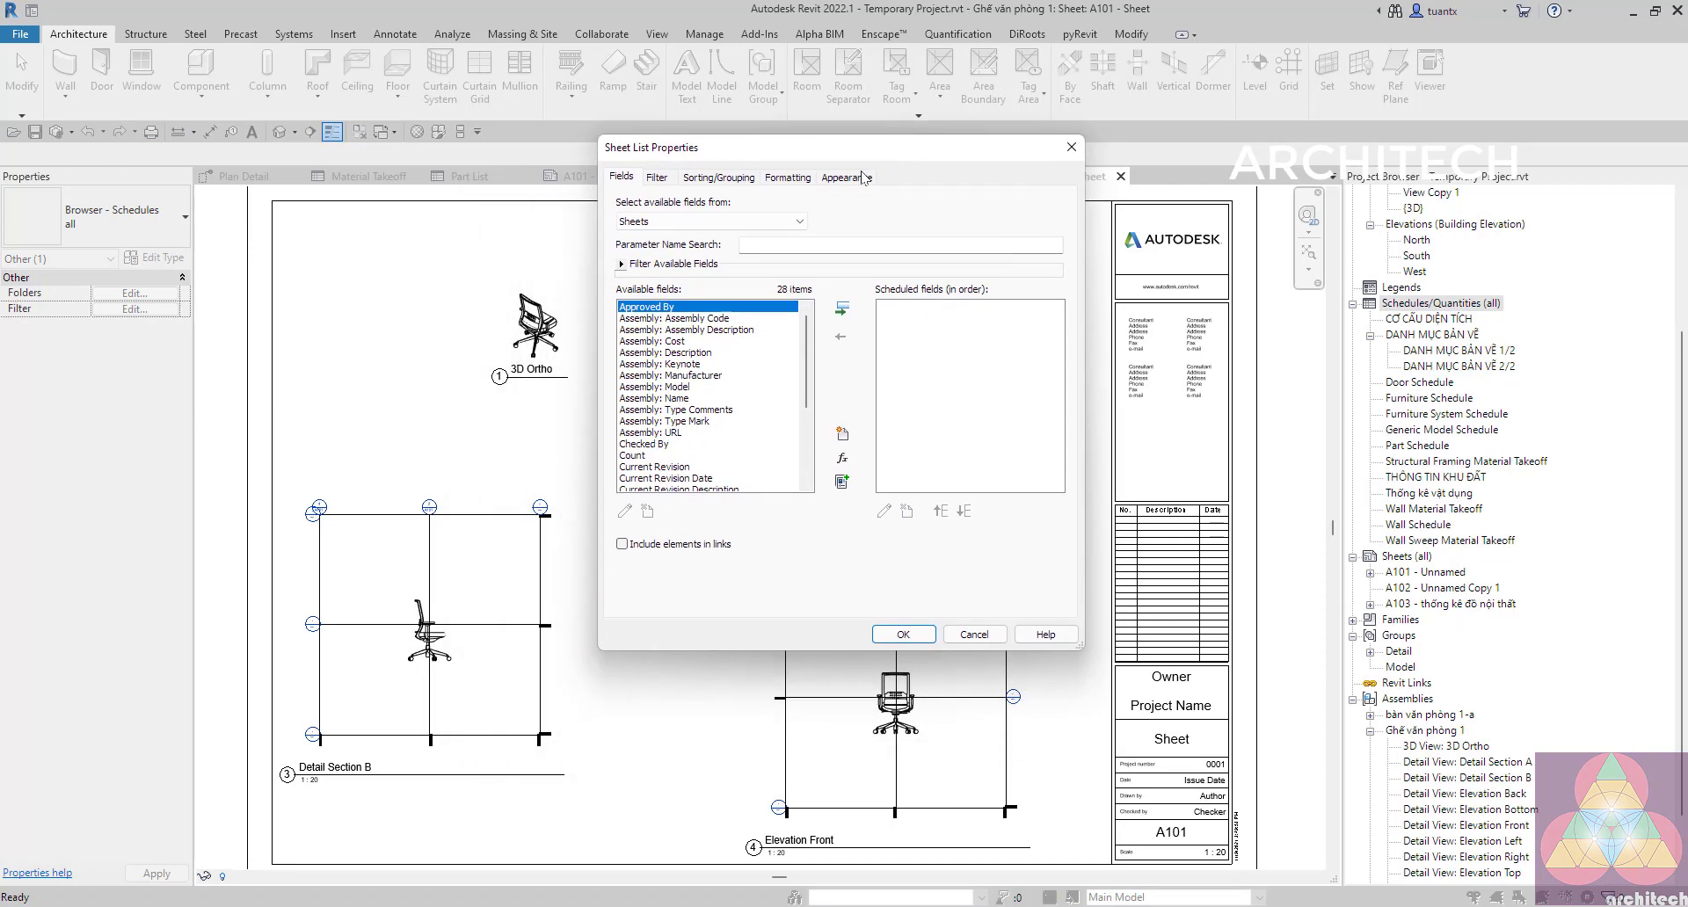
left_click(626, 377)
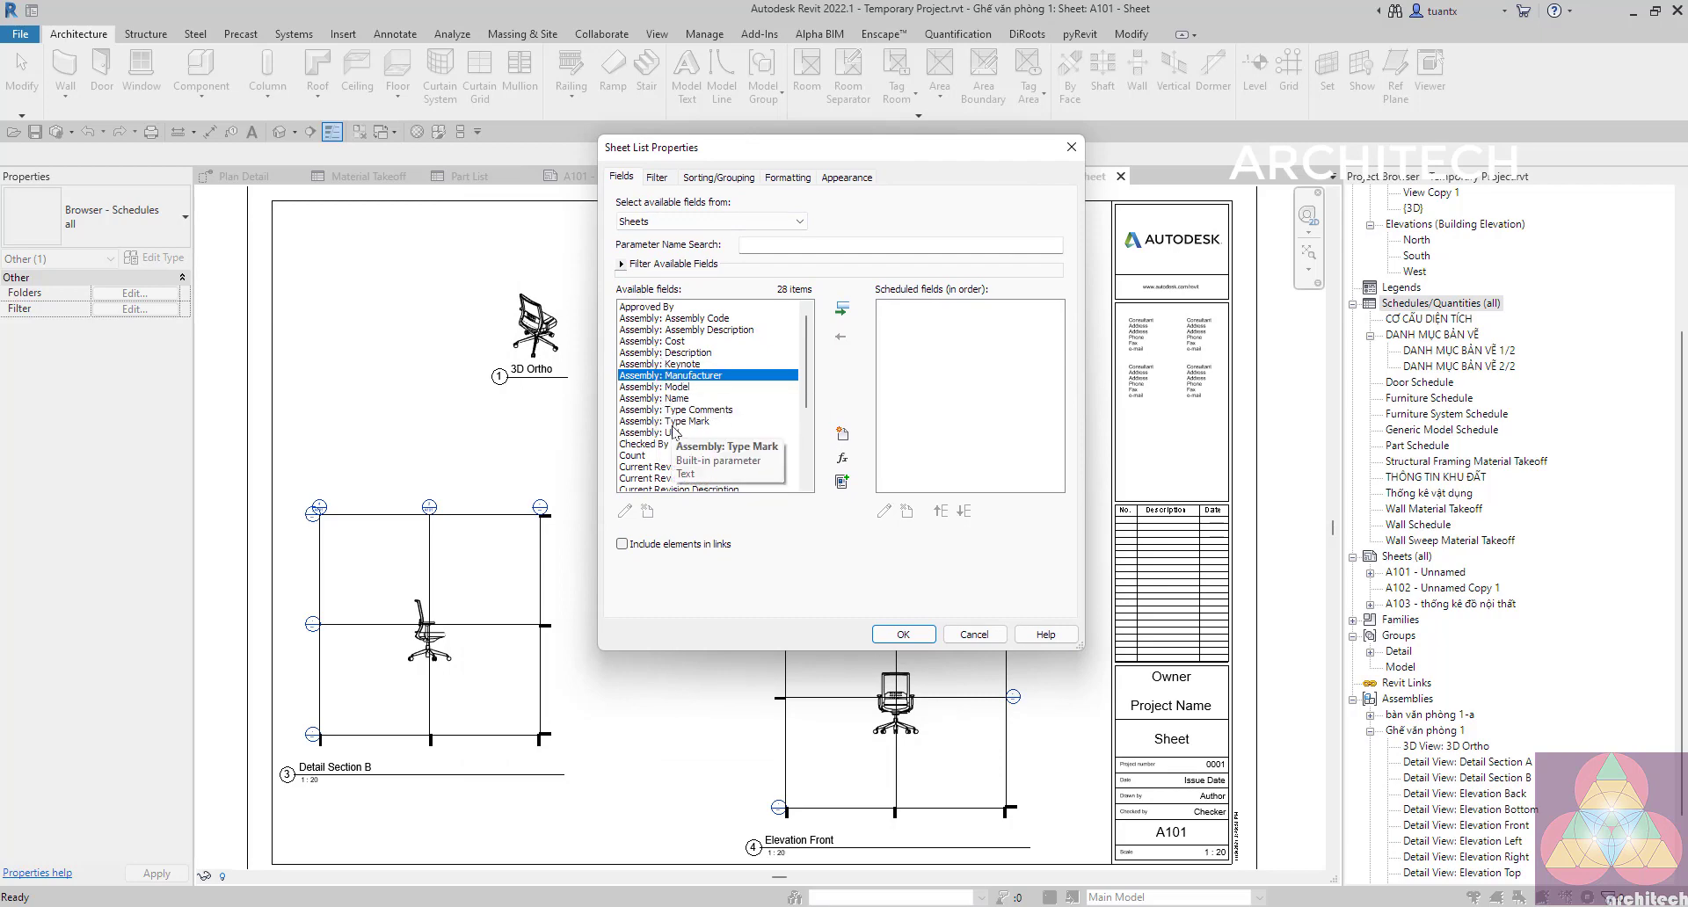
scroll(673, 431, "down", 2)
scroll(673, 431, "down", 2)
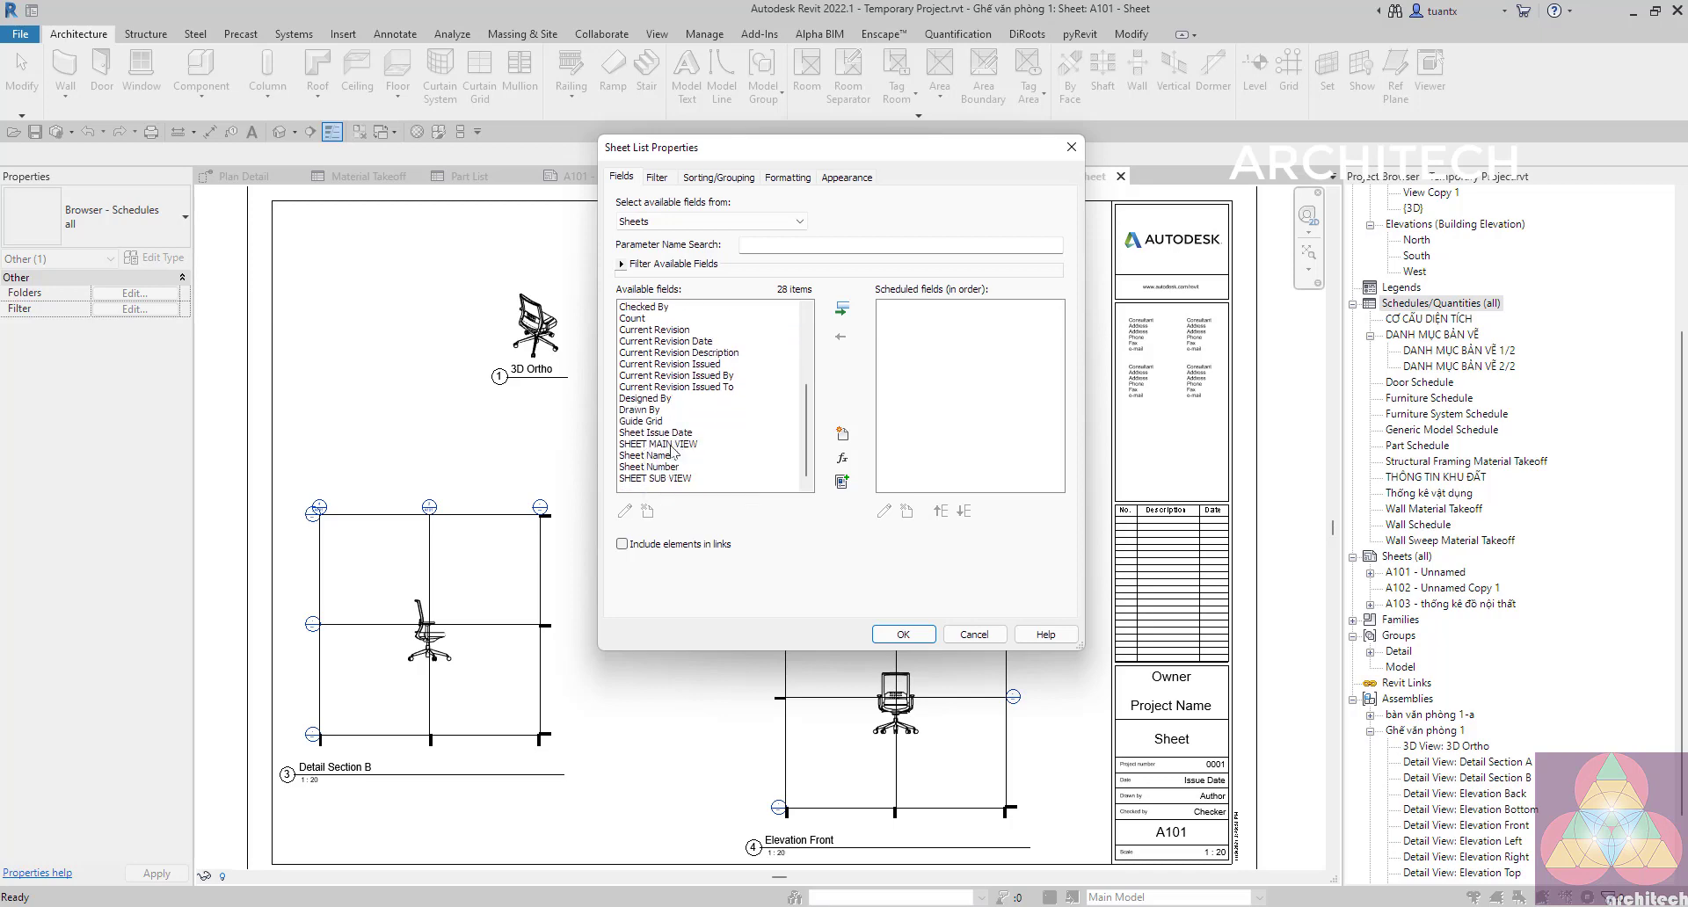
left_click(673, 455)
left_click(673, 467)
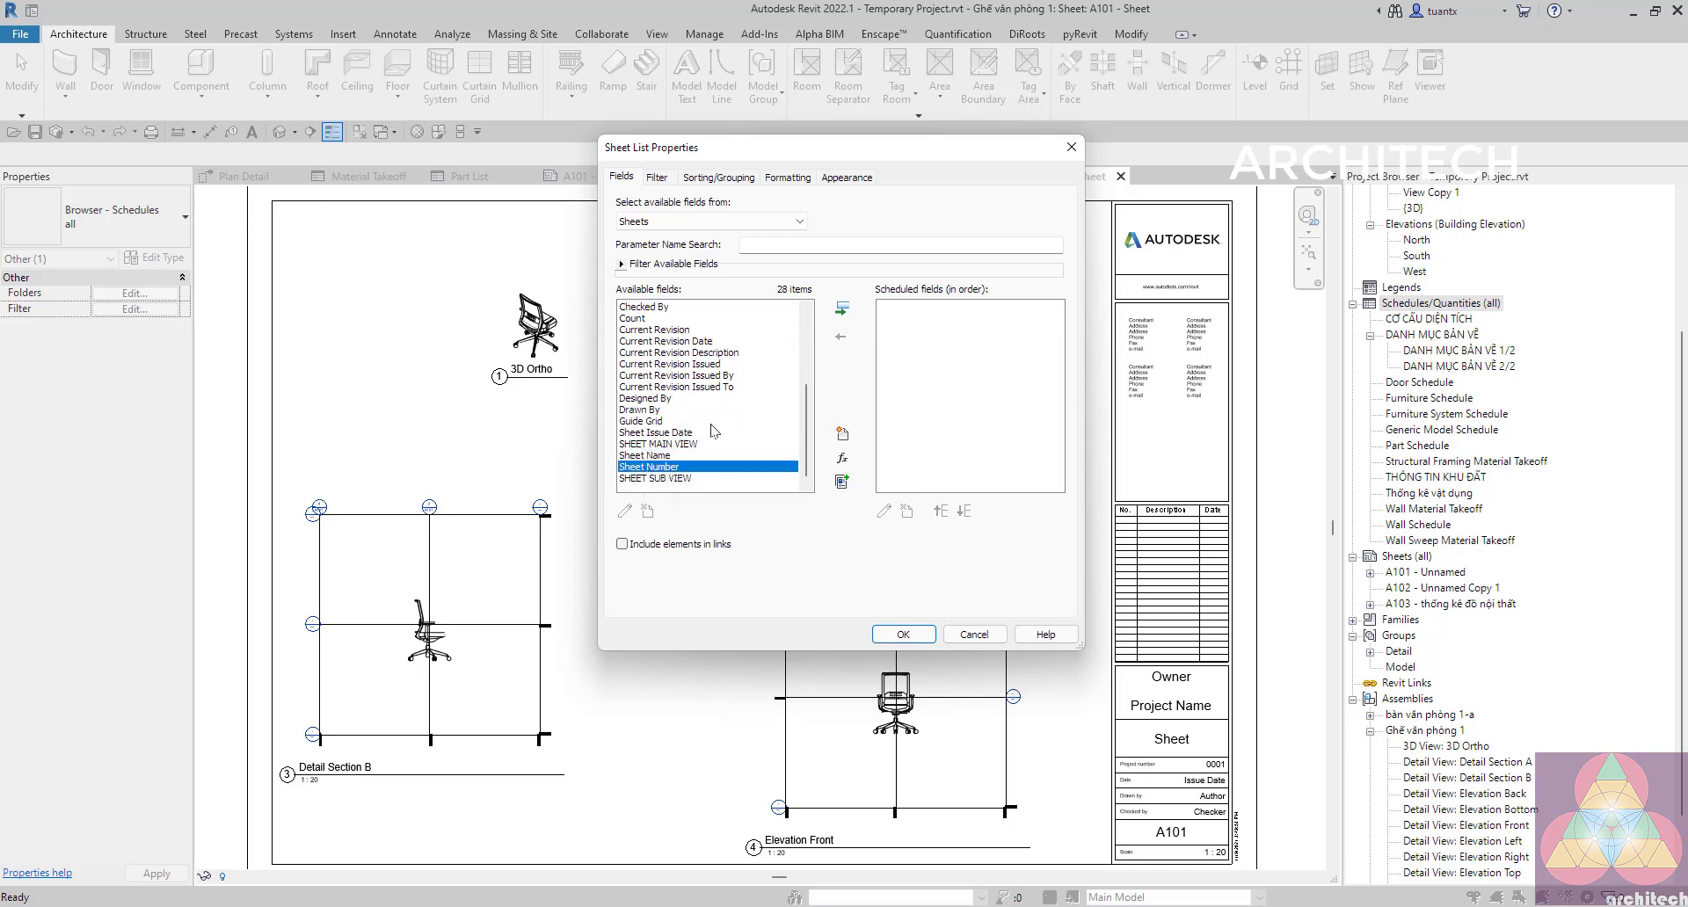
left_click(850, 309)
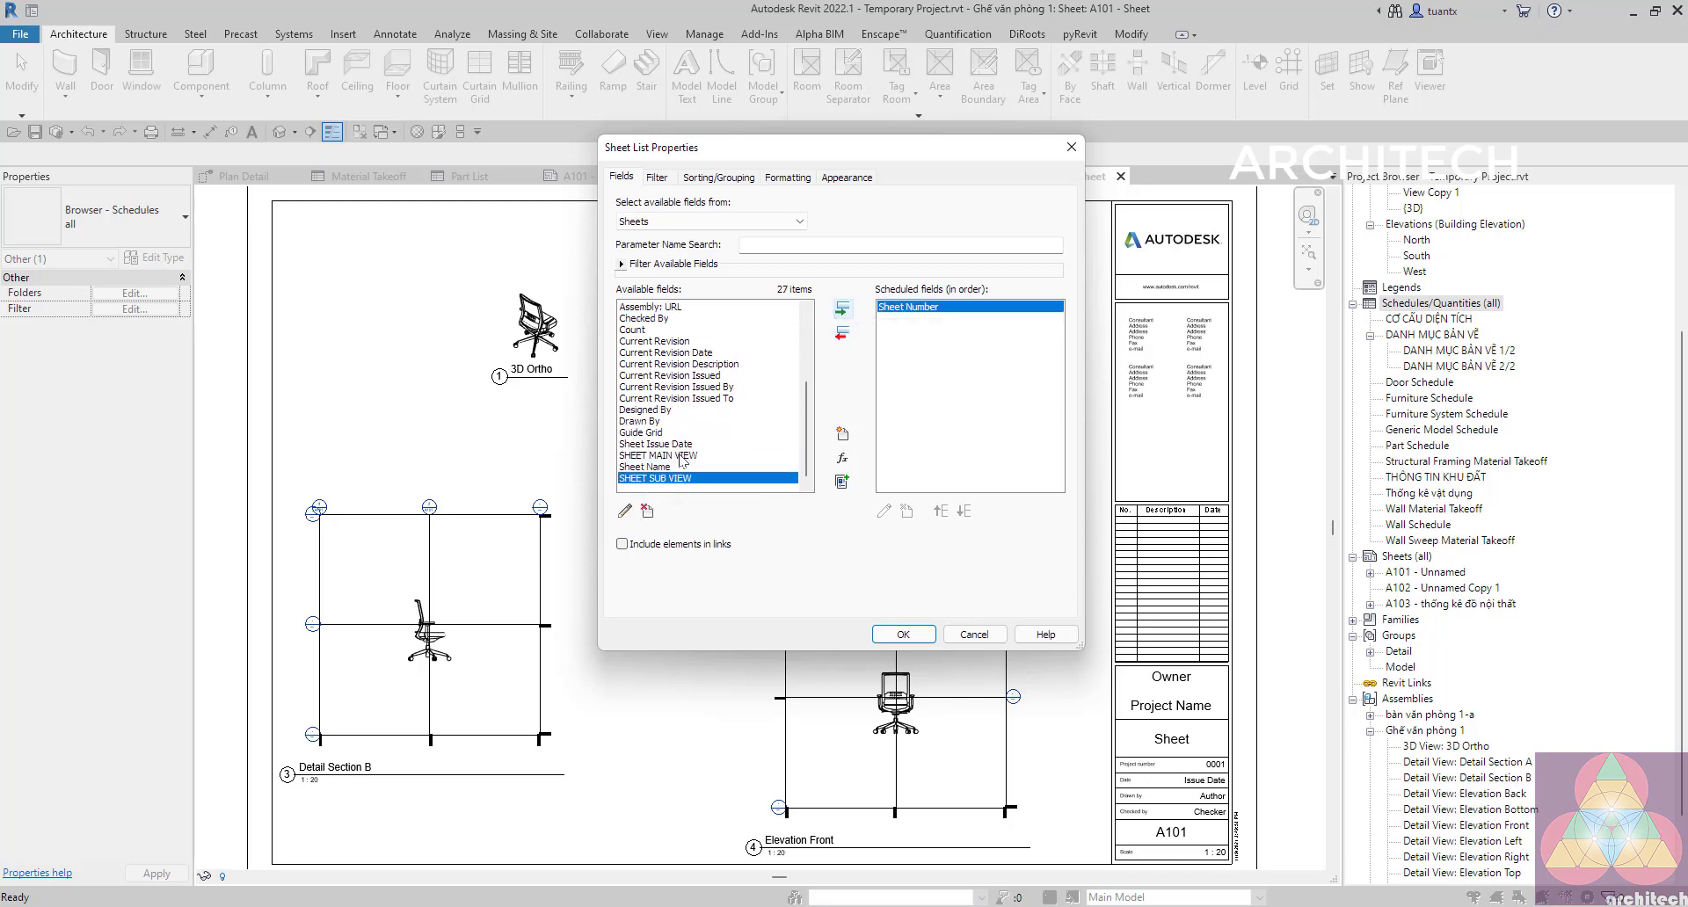
left_click(846, 312)
Add Assembly: Name as a third column and create the Sheet List.
scroll(655, 488, "up", 2)
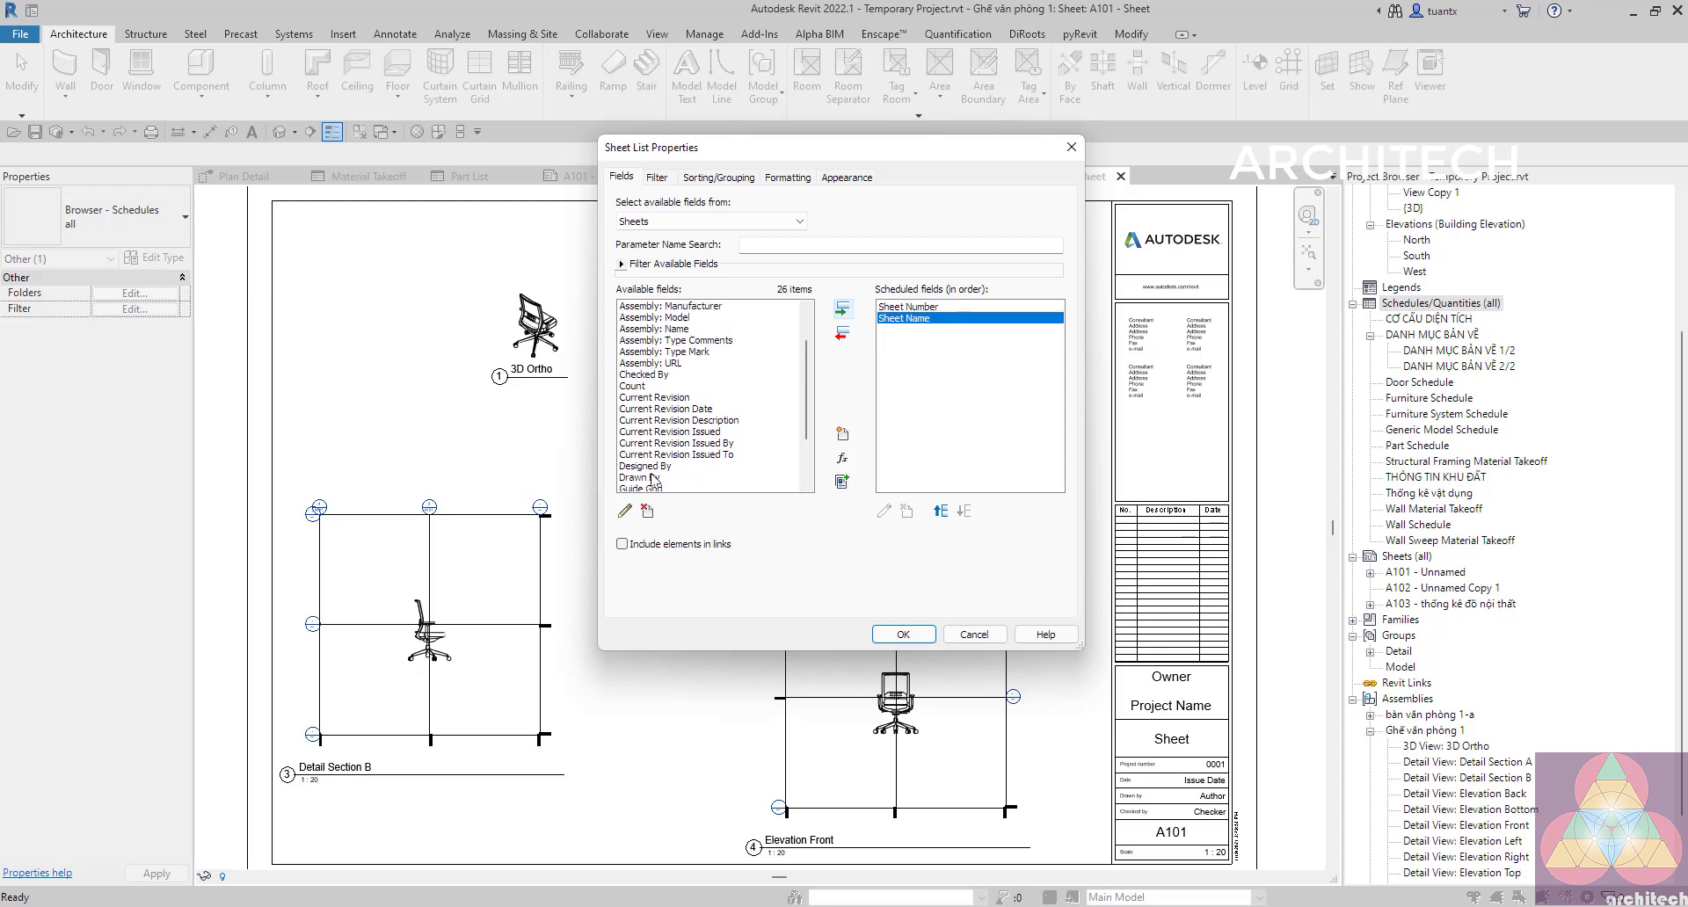
scroll(655, 479, "up", 2)
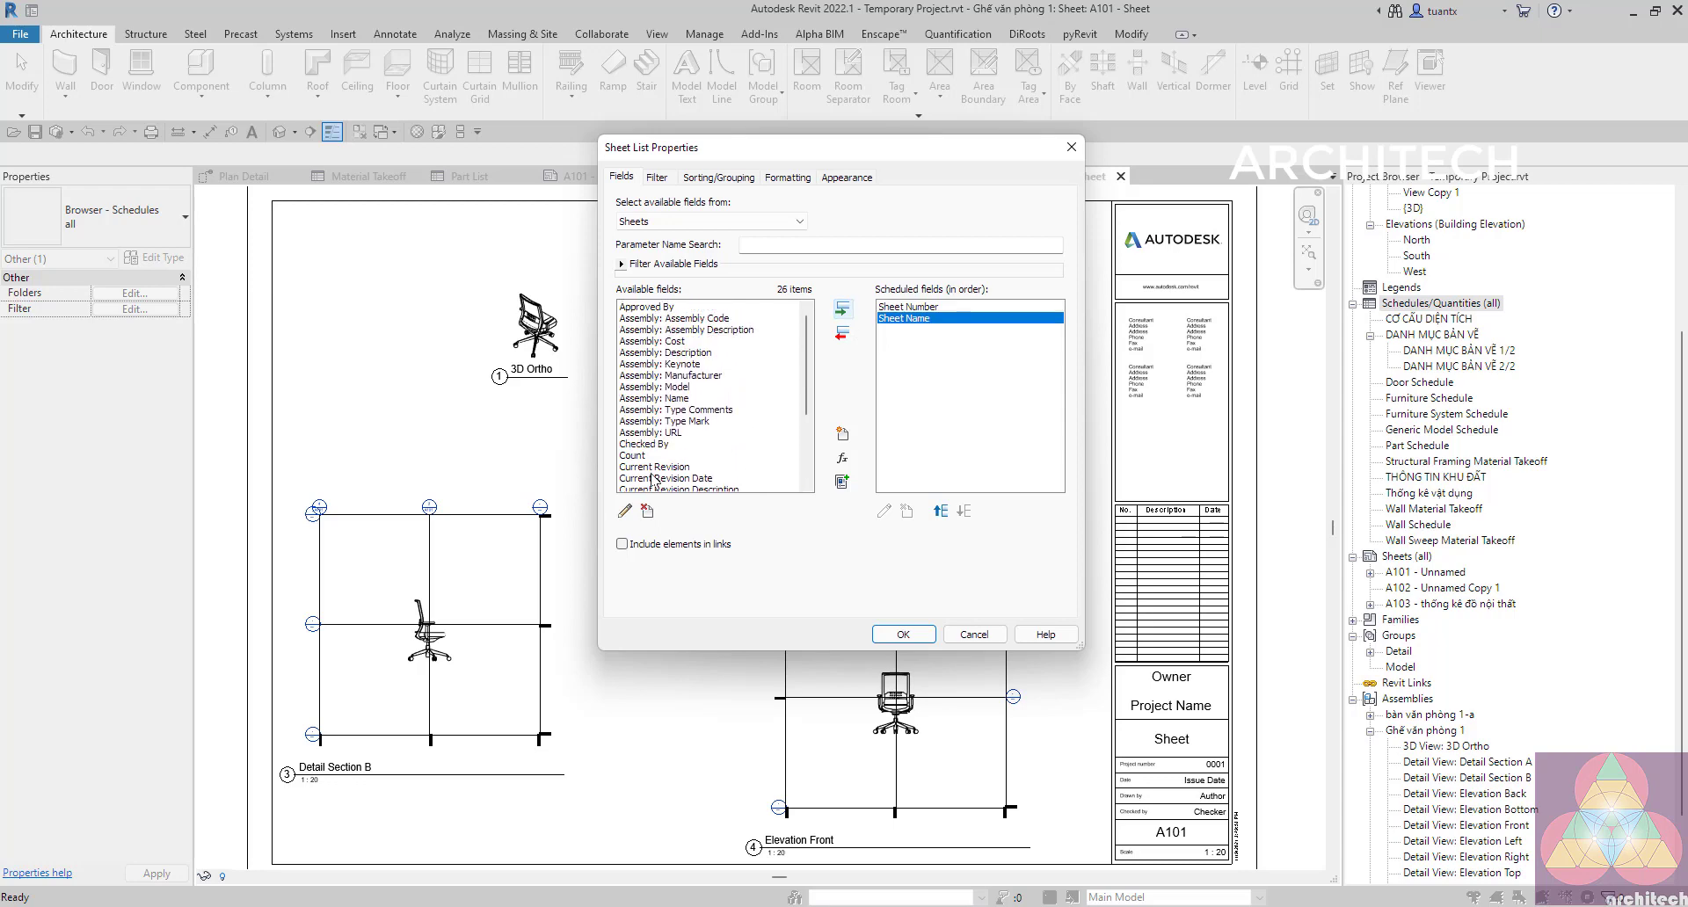
left_click(658, 386)
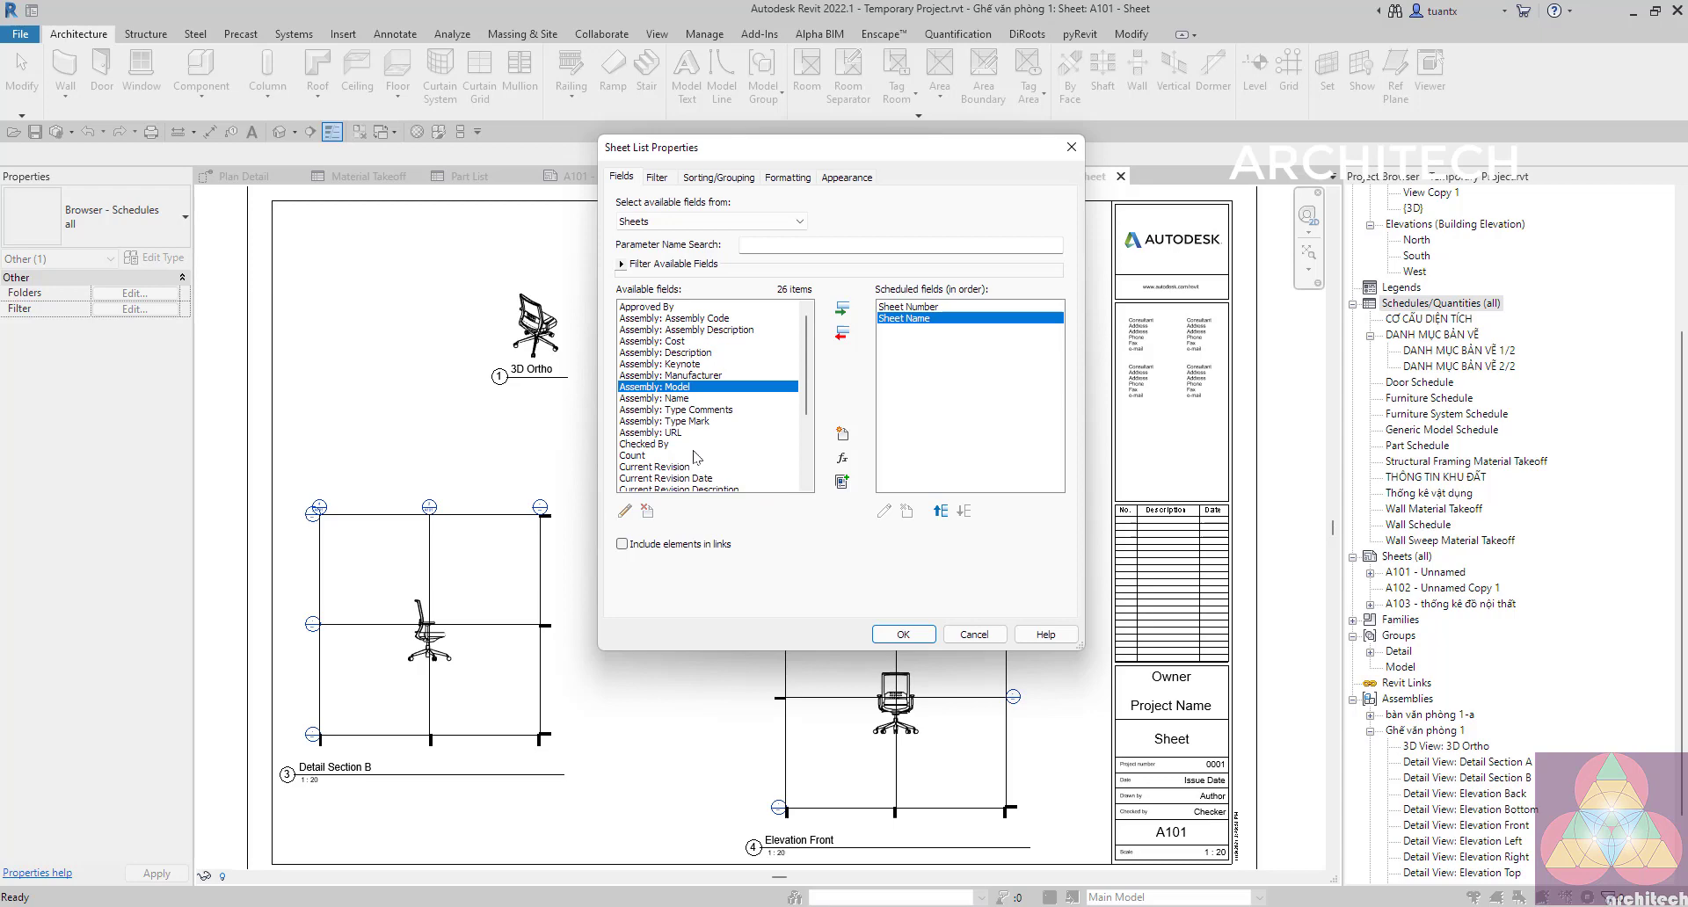
left_click(652, 400)
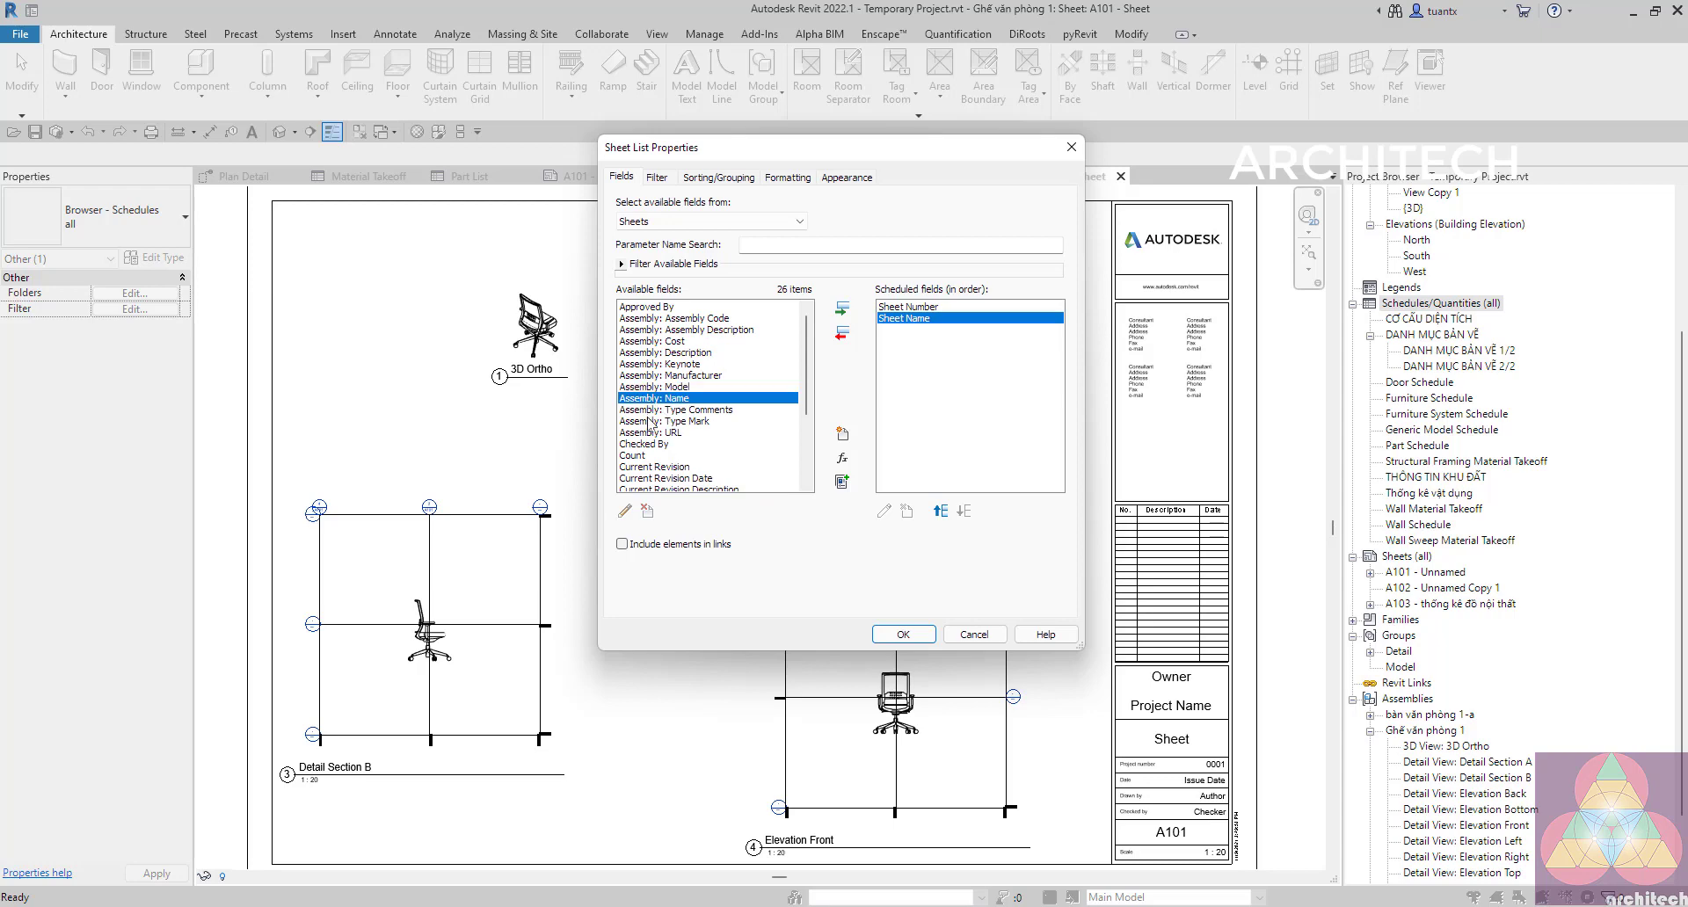
left_click(642, 329)
left_click_drag(633, 318, 664, 450)
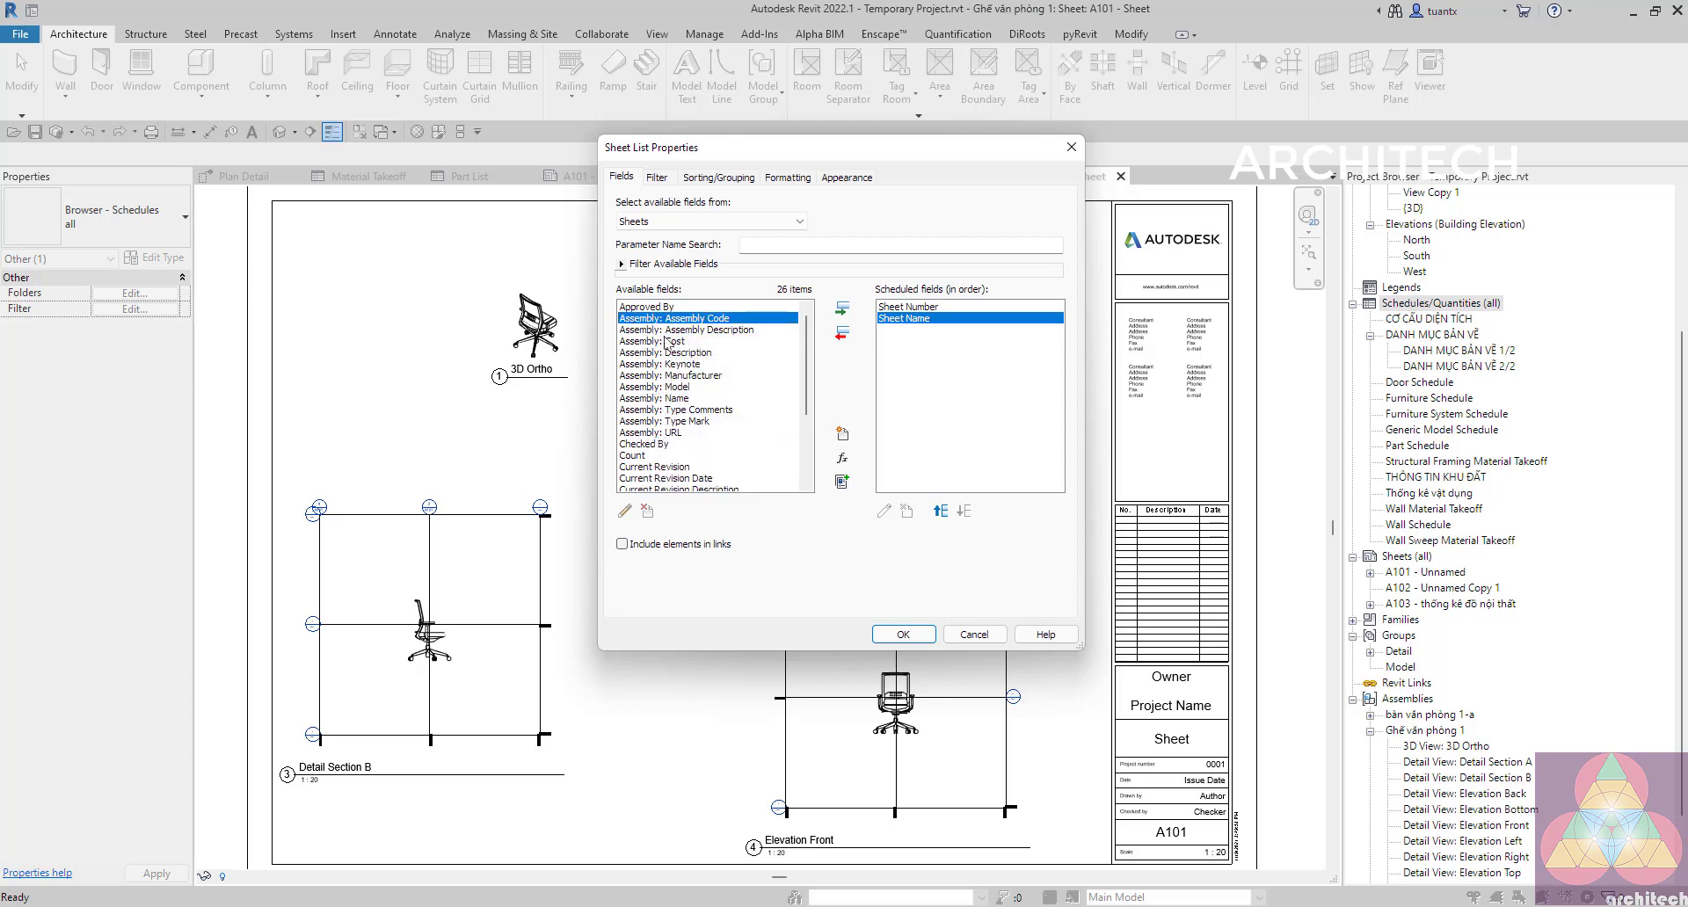
left_click(646, 400)
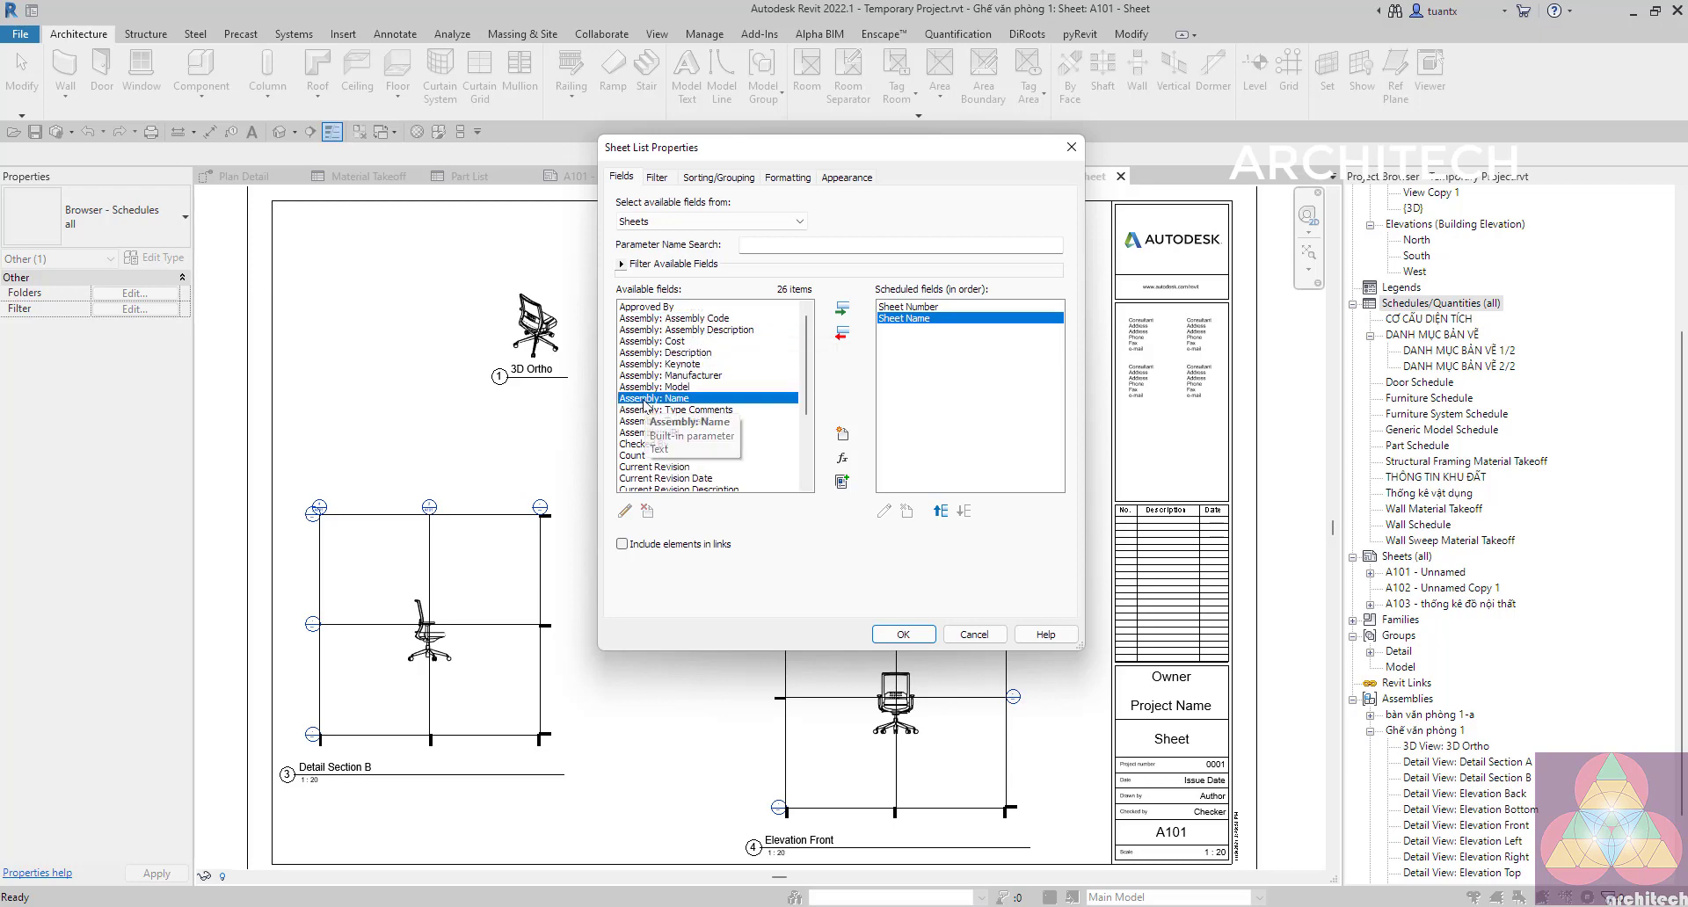
left_click(842, 308)
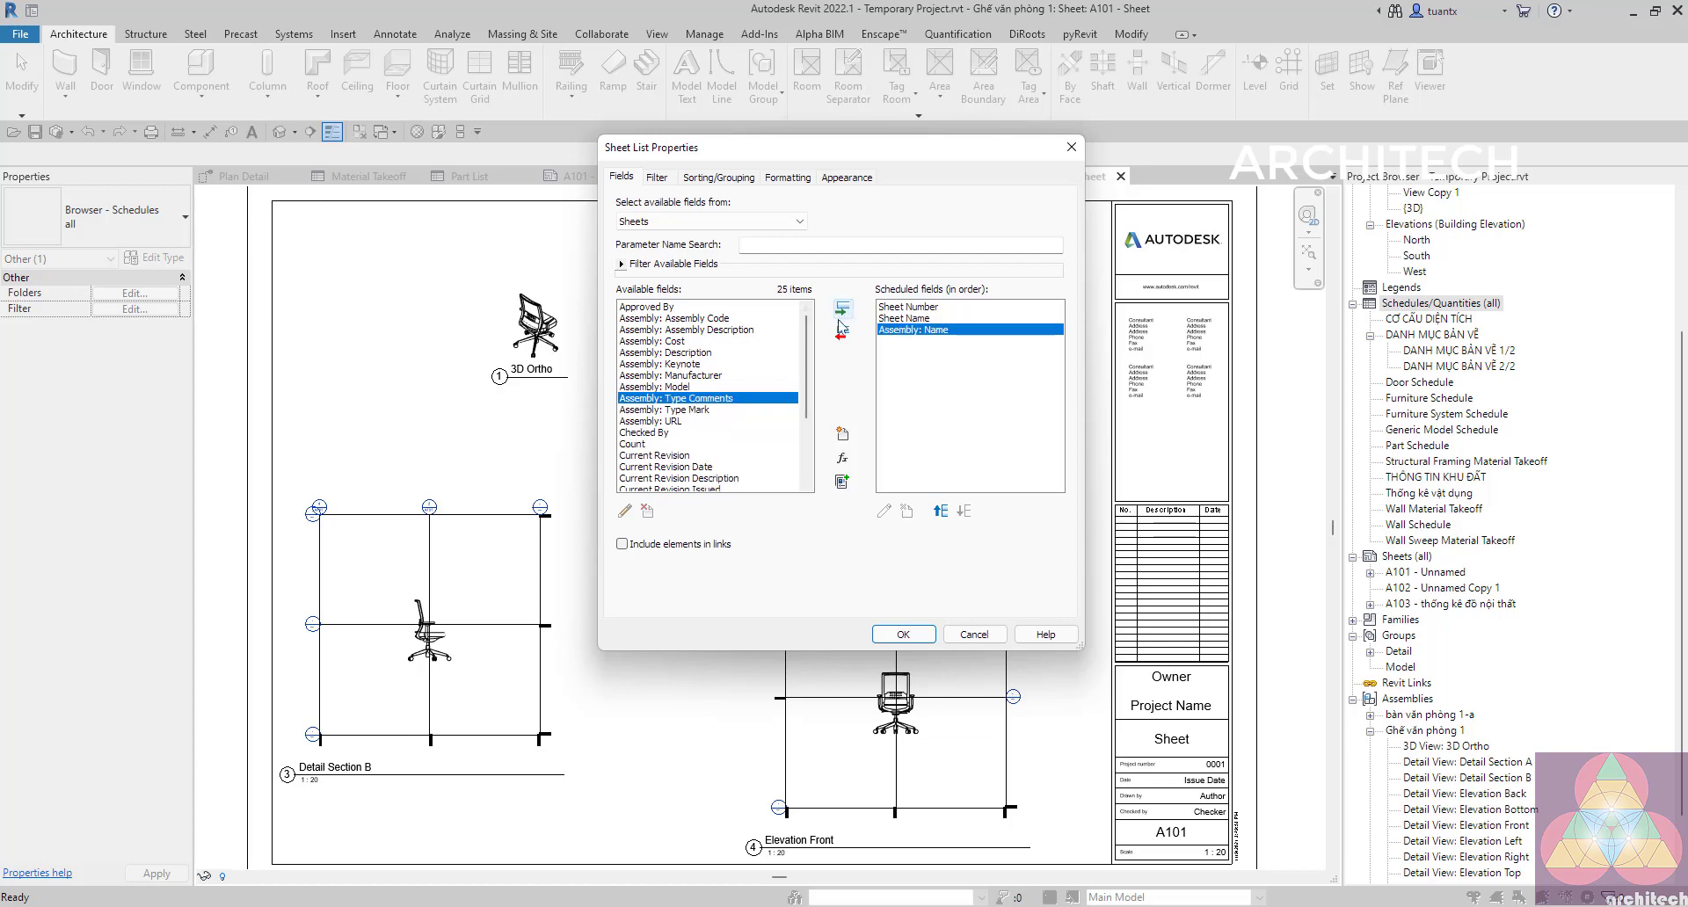
left_click(903, 635)
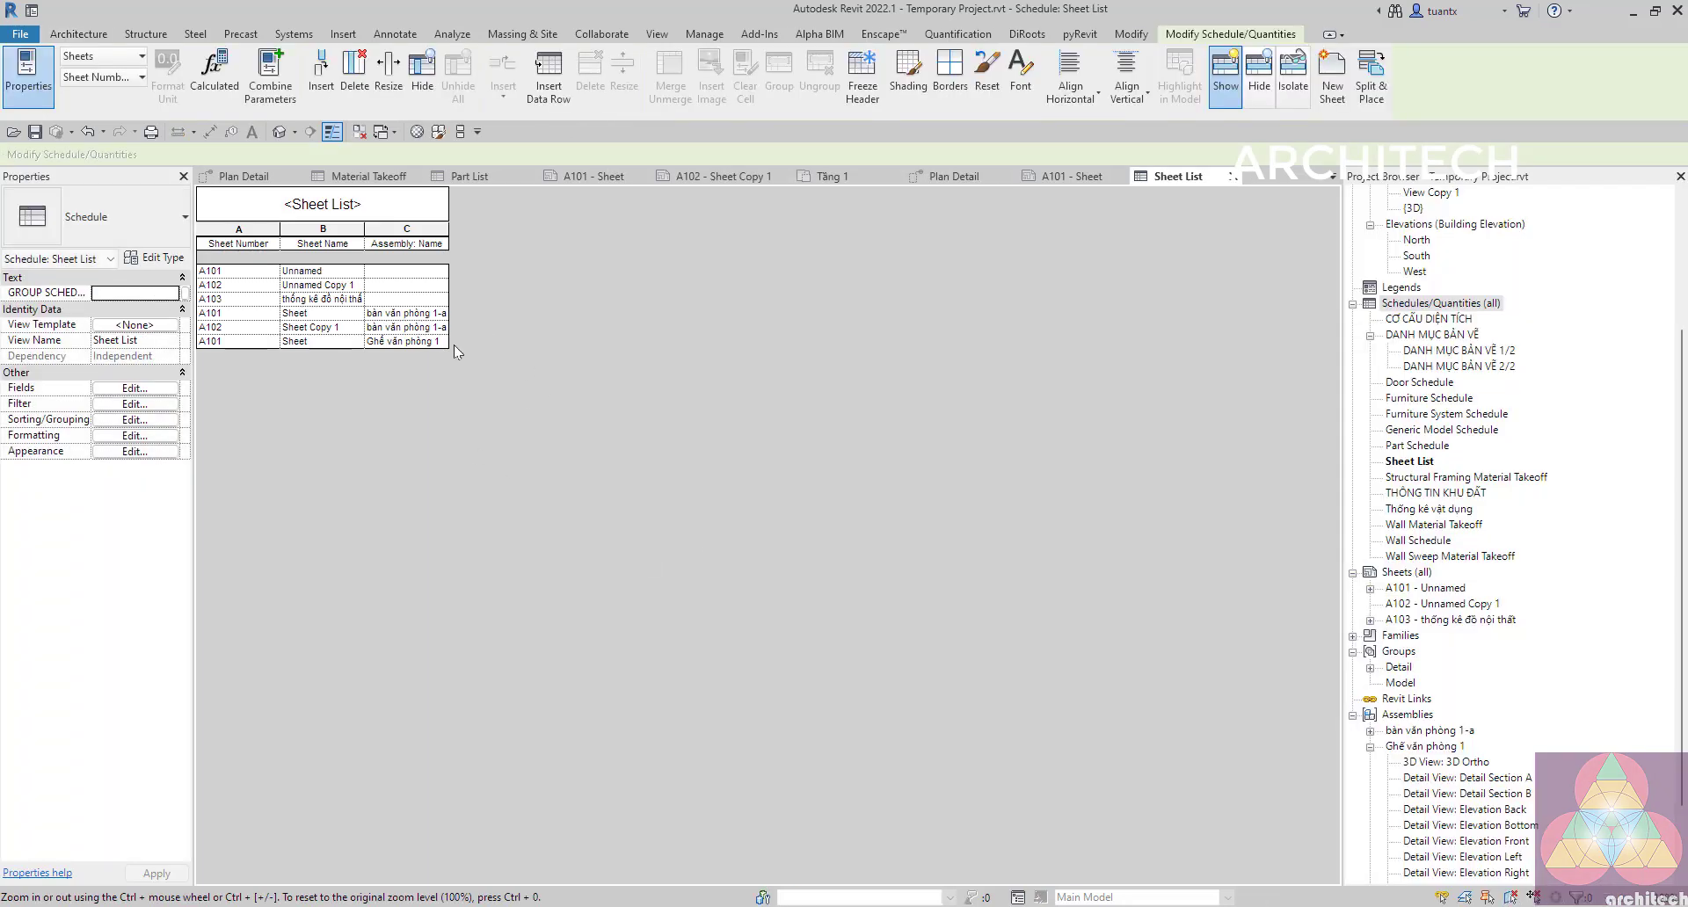
Widen the Sheet Name and Assembly: Name columns to fit their text.
scroll(391, 315, "up", 2, "ctrl")
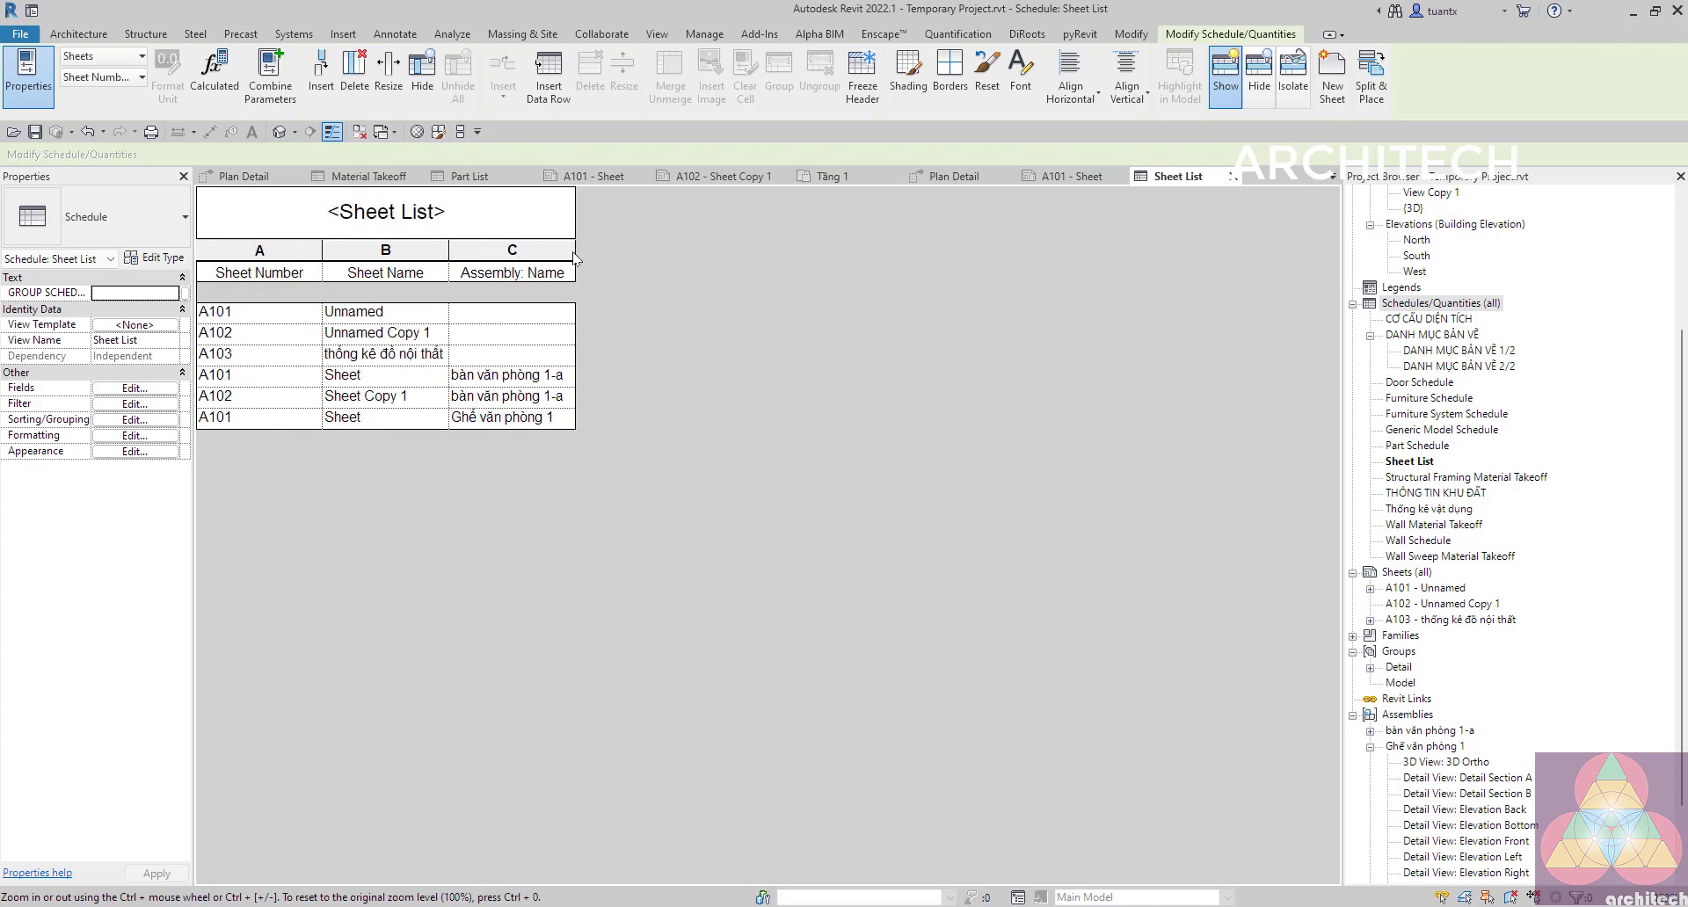
left_click_drag(573, 257, 696, 258)
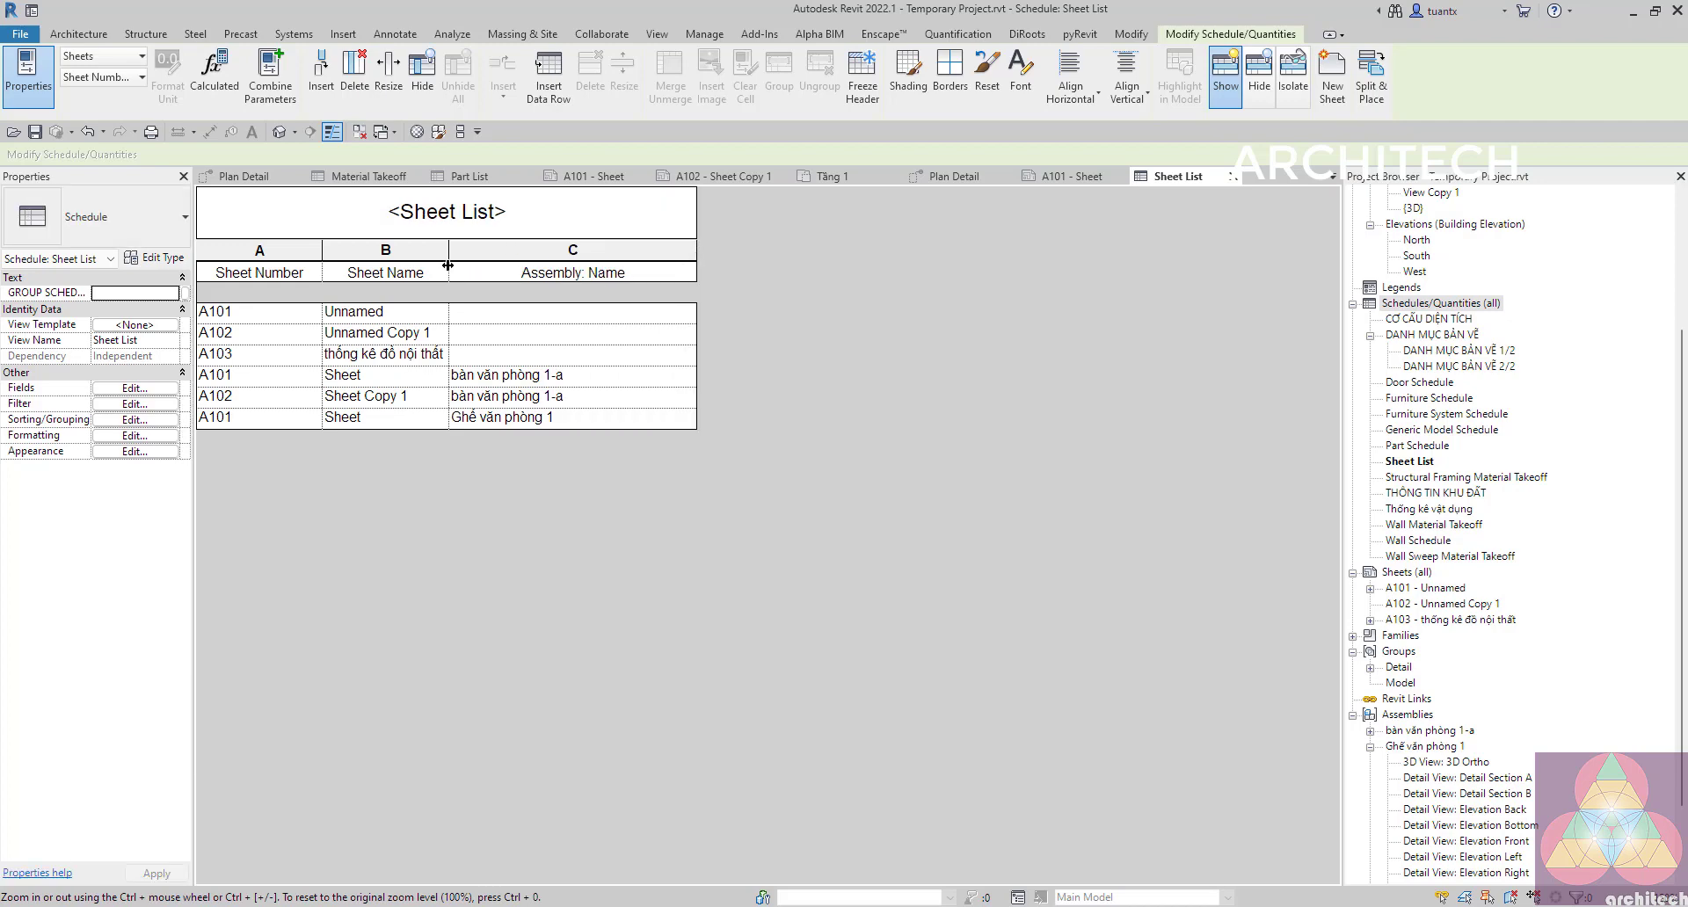
left_click_drag(448, 266, 521, 268)
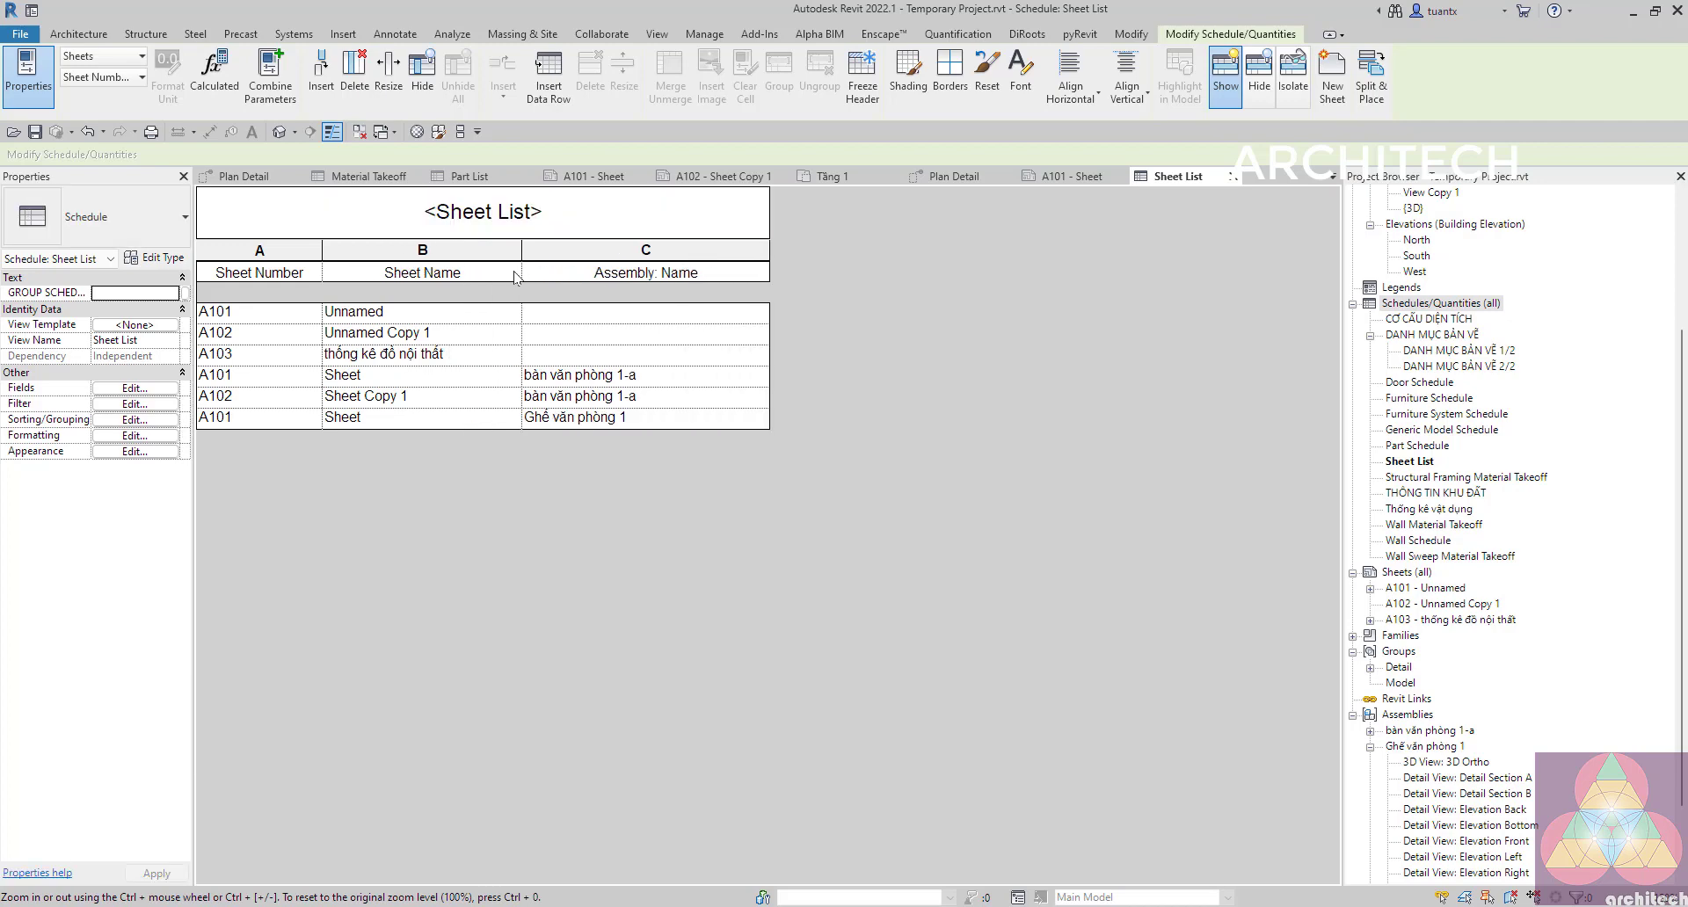
left_click(388, 315)
left_click(1417, 588)
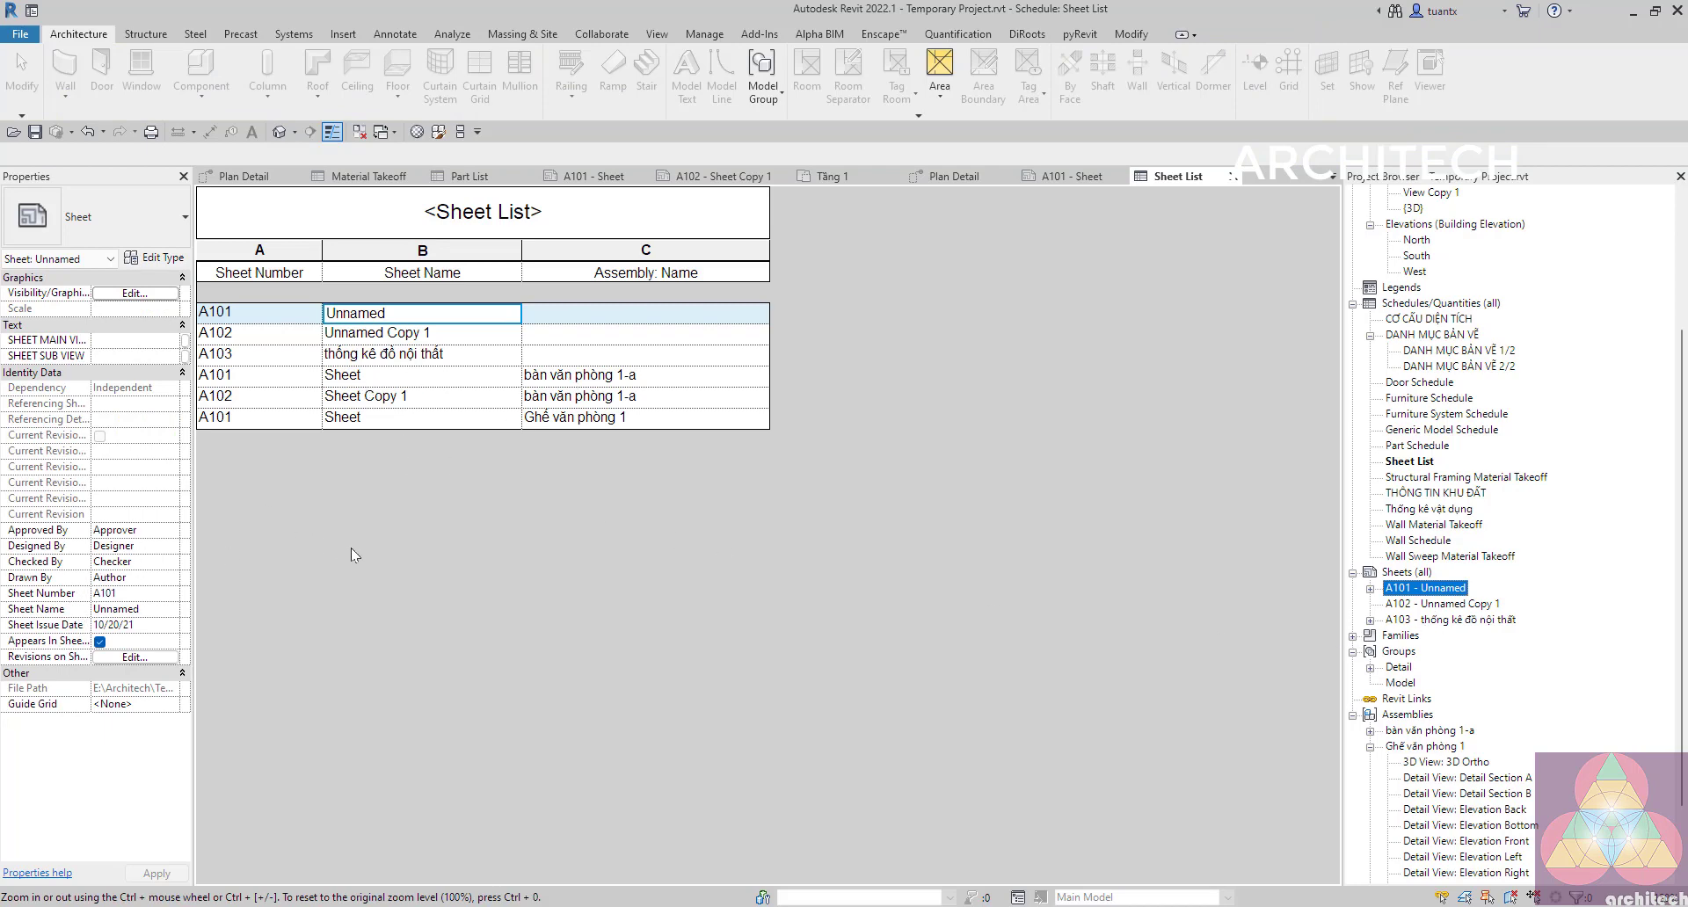
left_click(332, 531)
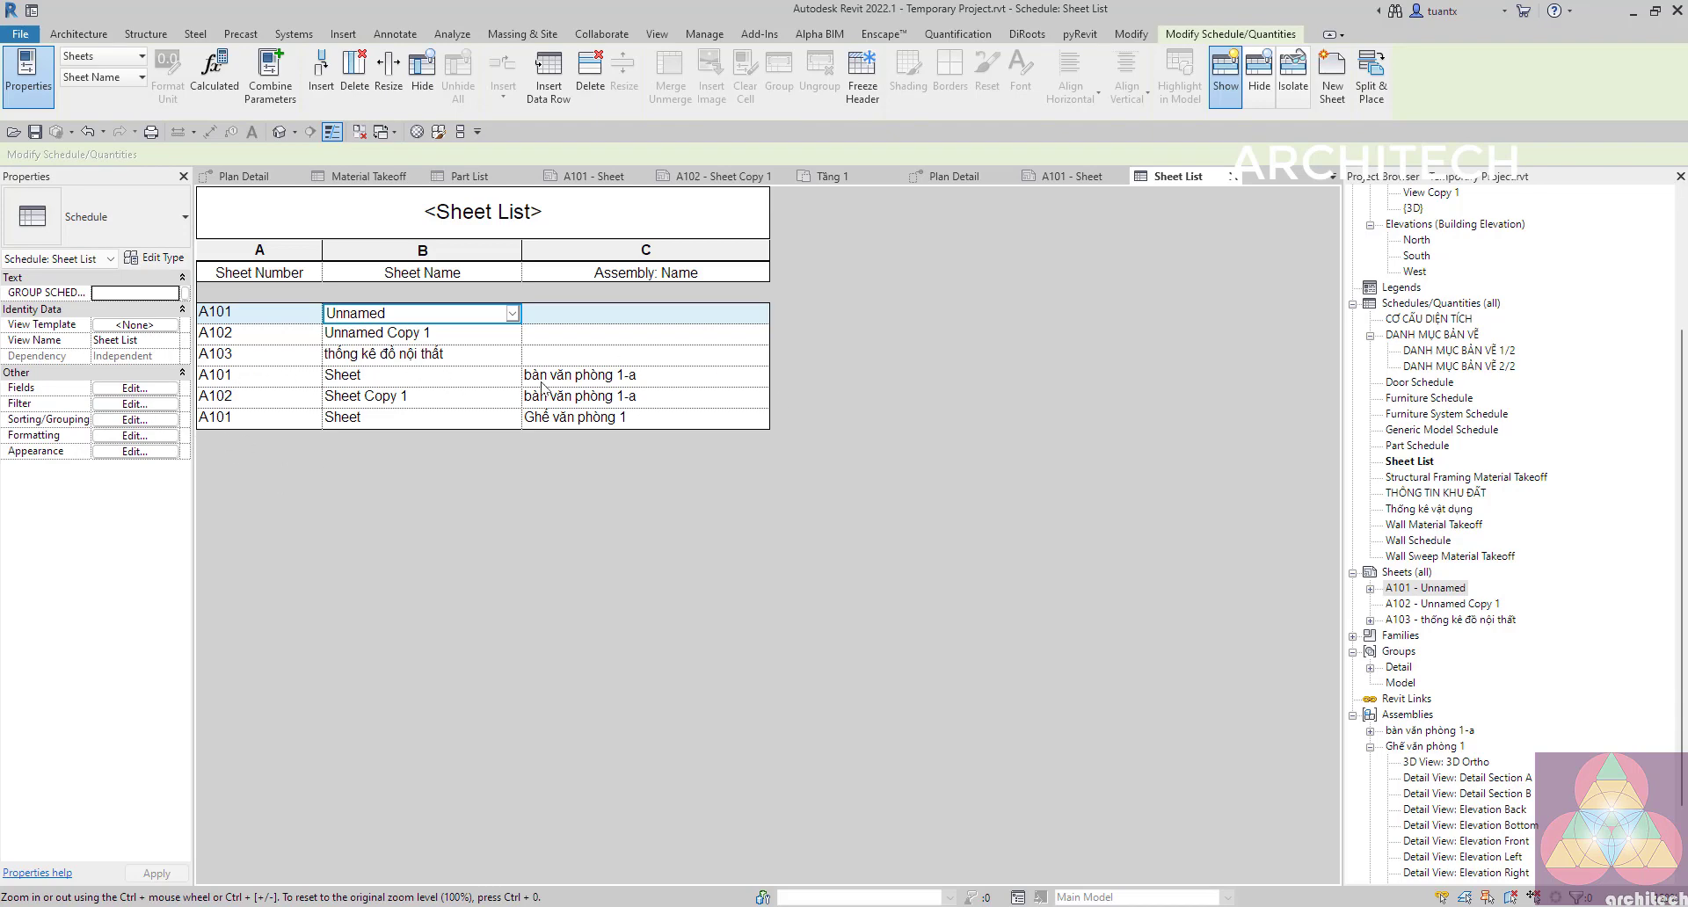
Filter the Sheet List by Assembly: Name 'has a value', leaving A101, A102 and the chair's A101.
left_click(110, 405)
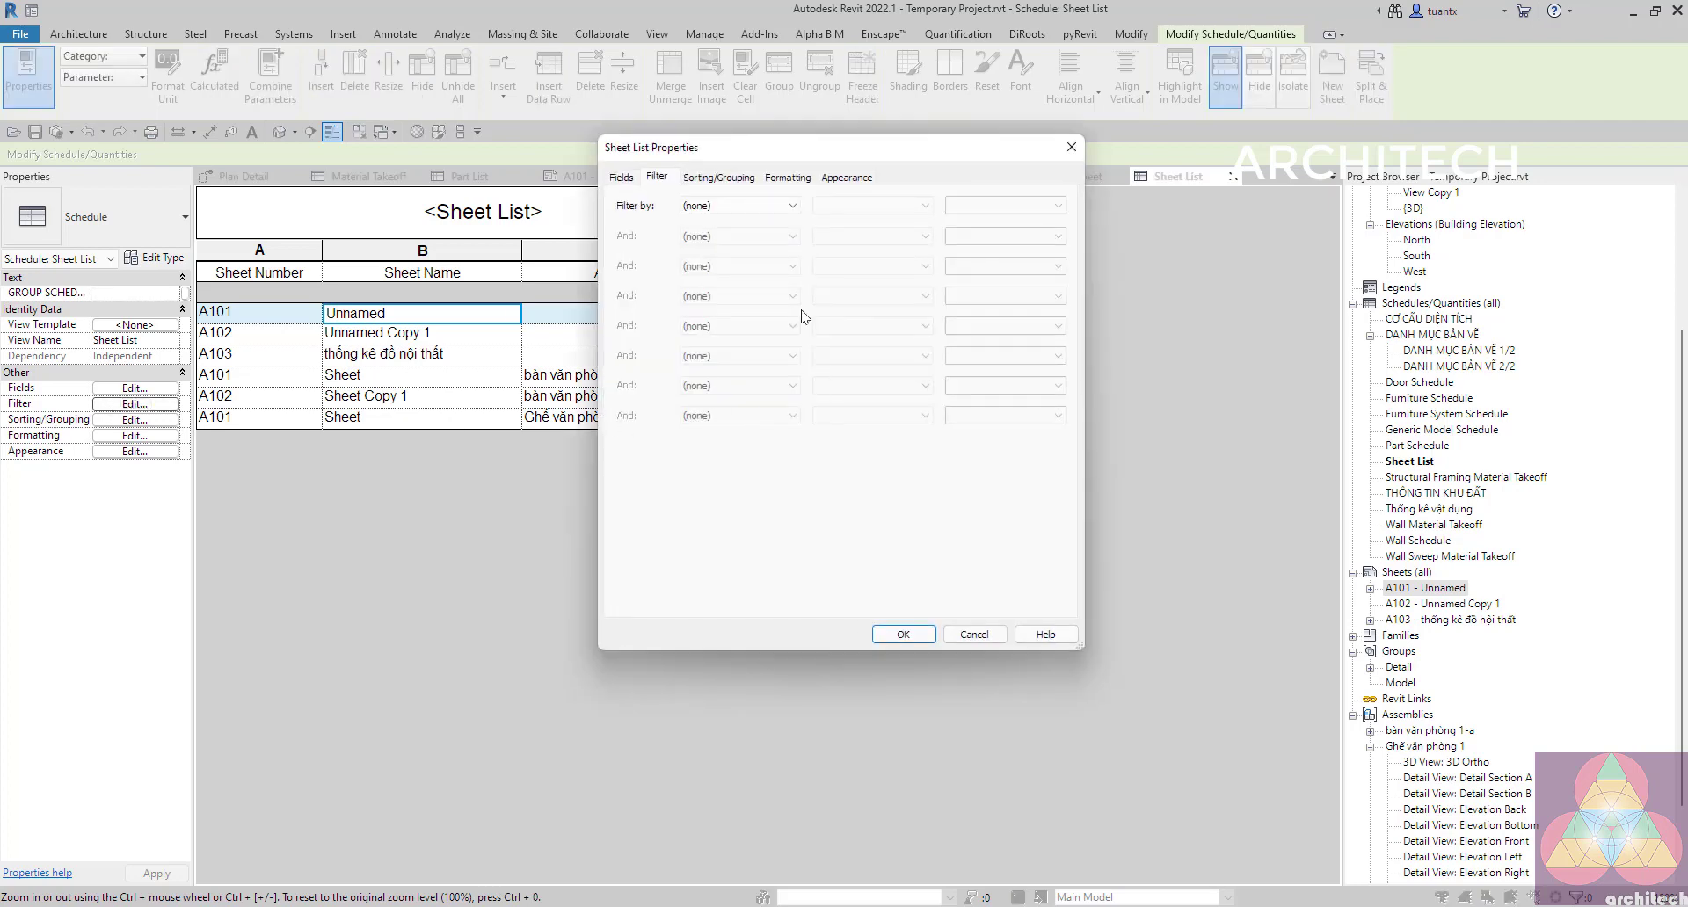
left_click(701, 178)
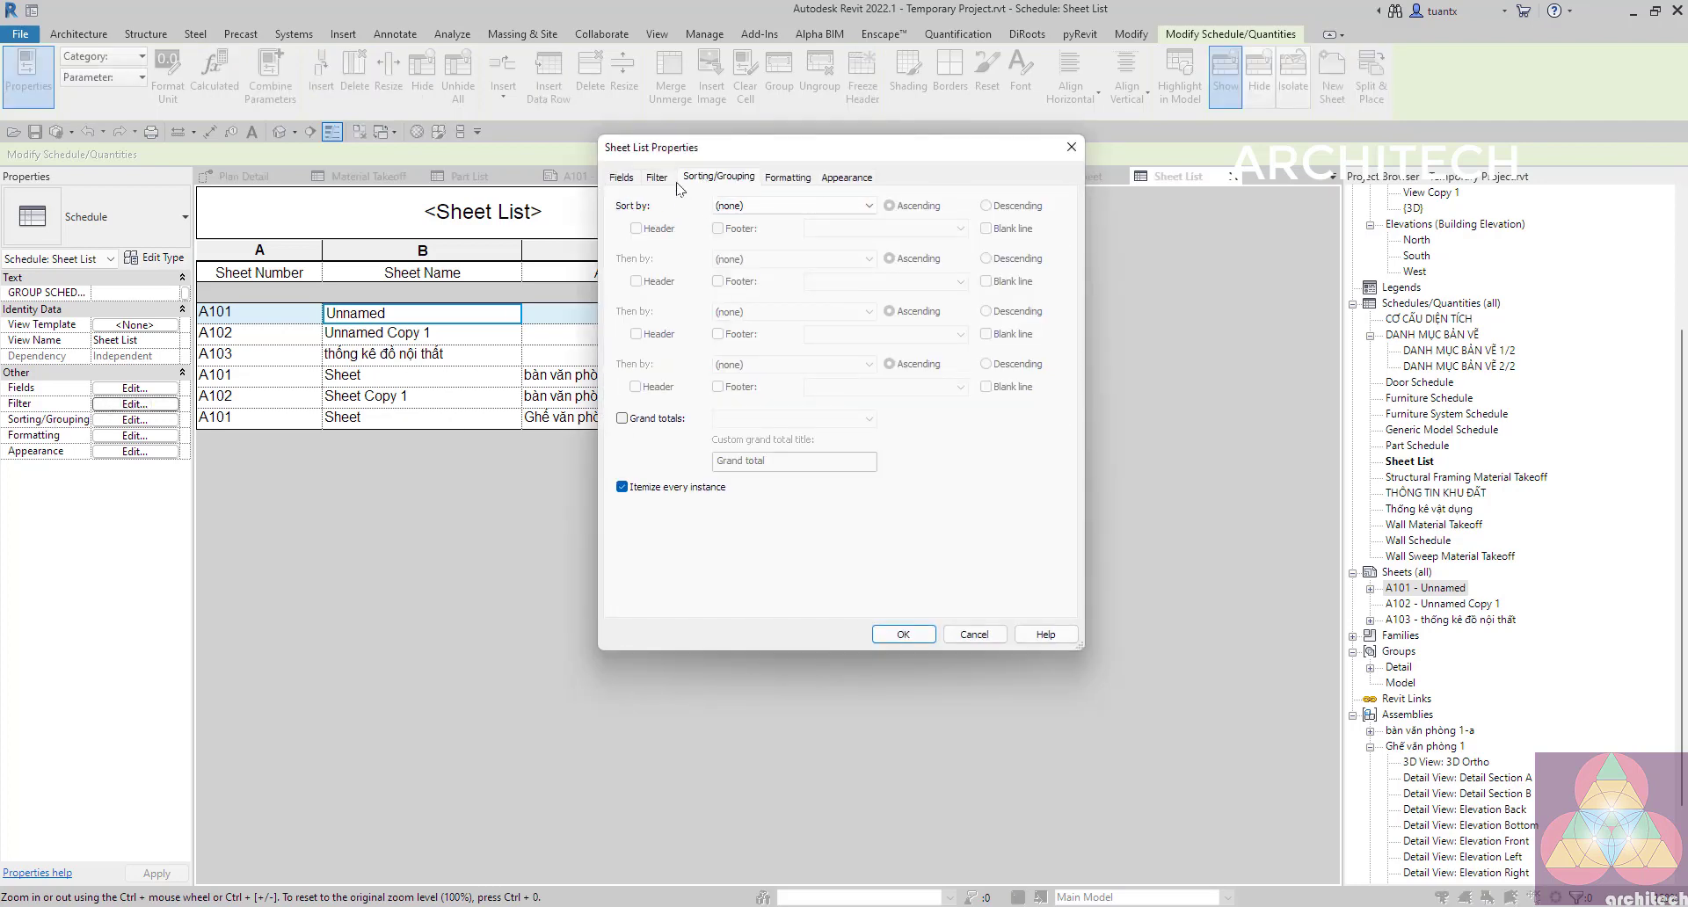
left_click(657, 177)
left_click(739, 205)
left_click(712, 260)
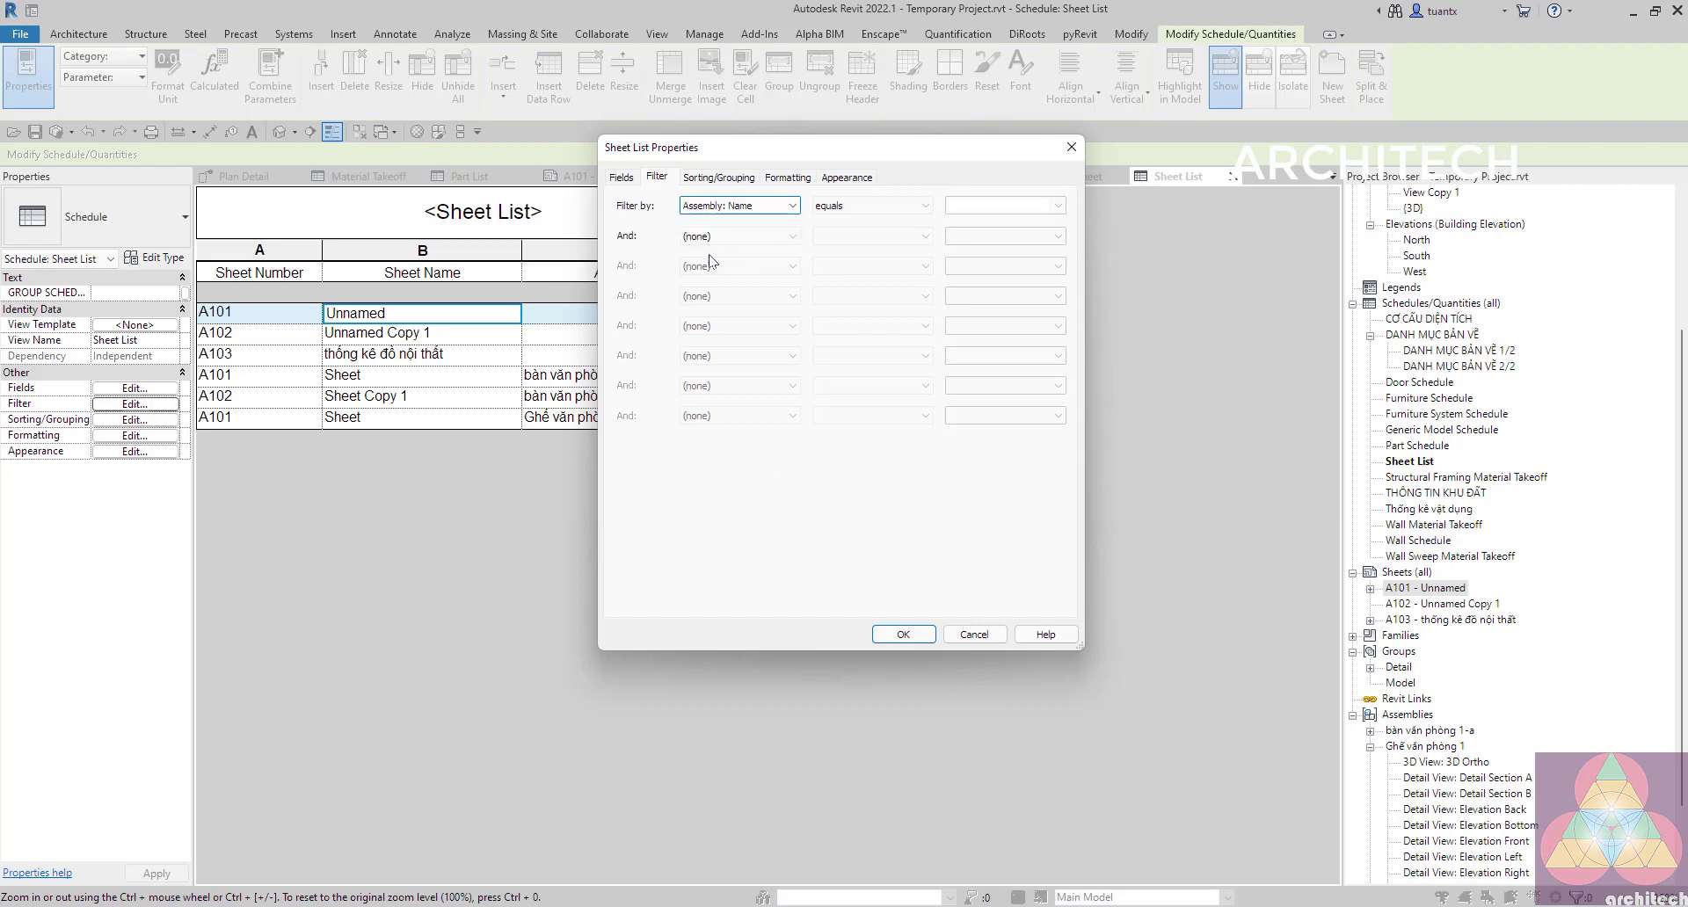
left_click(1059, 206)
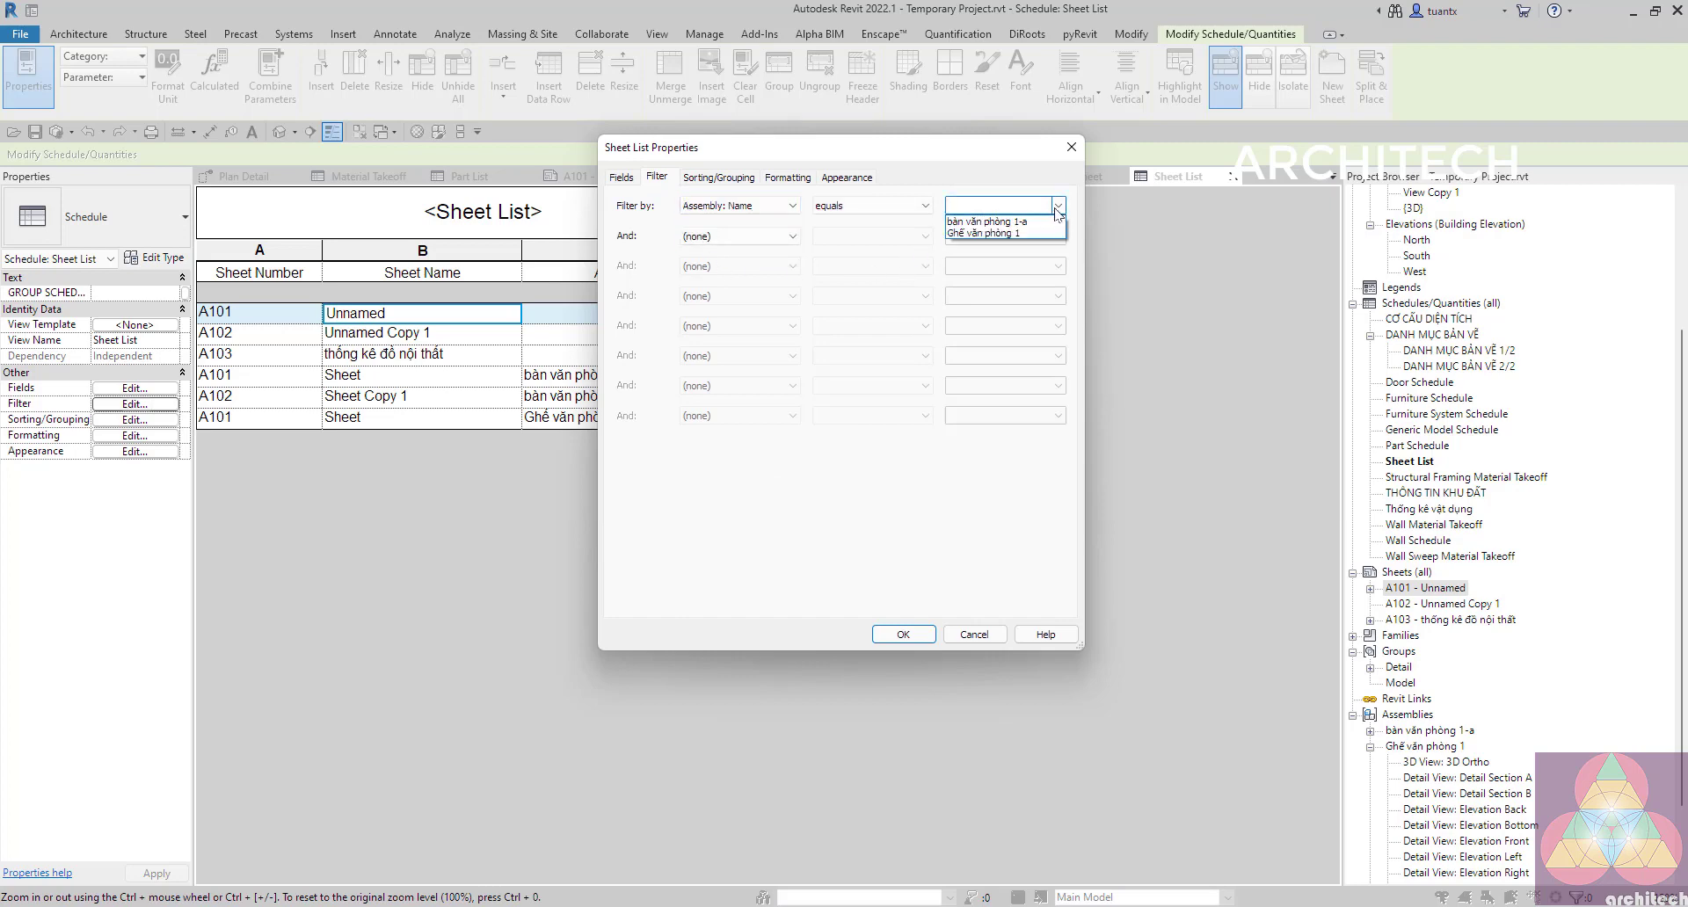
left_click(923, 206)
left_click(923, 206)
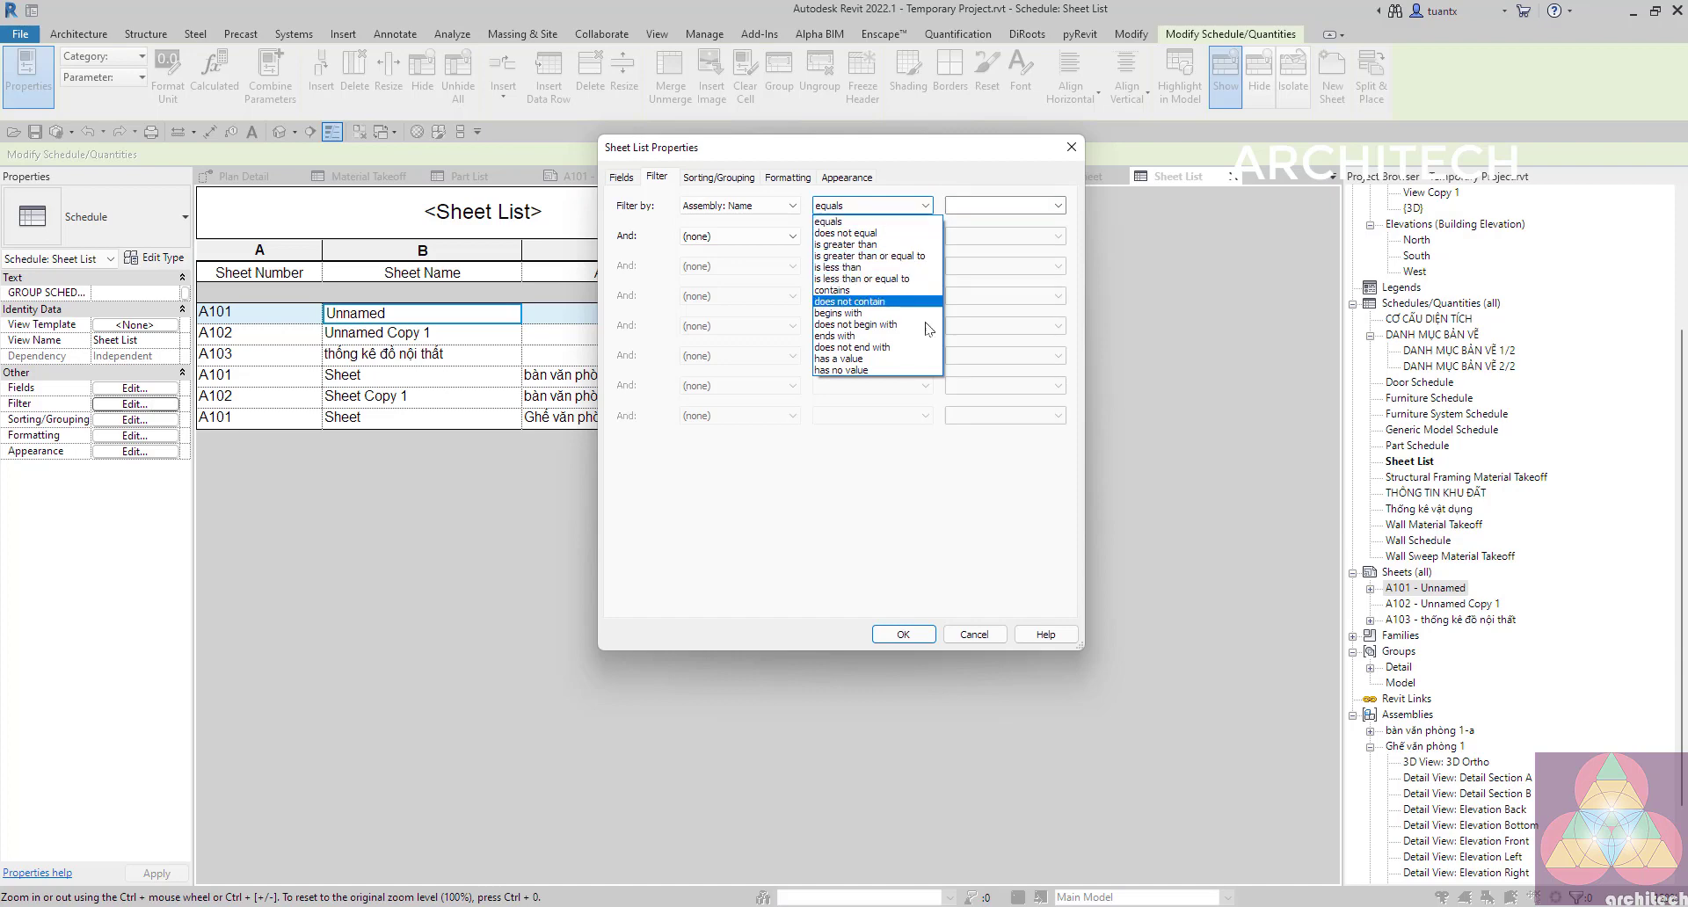
left_click(880, 359)
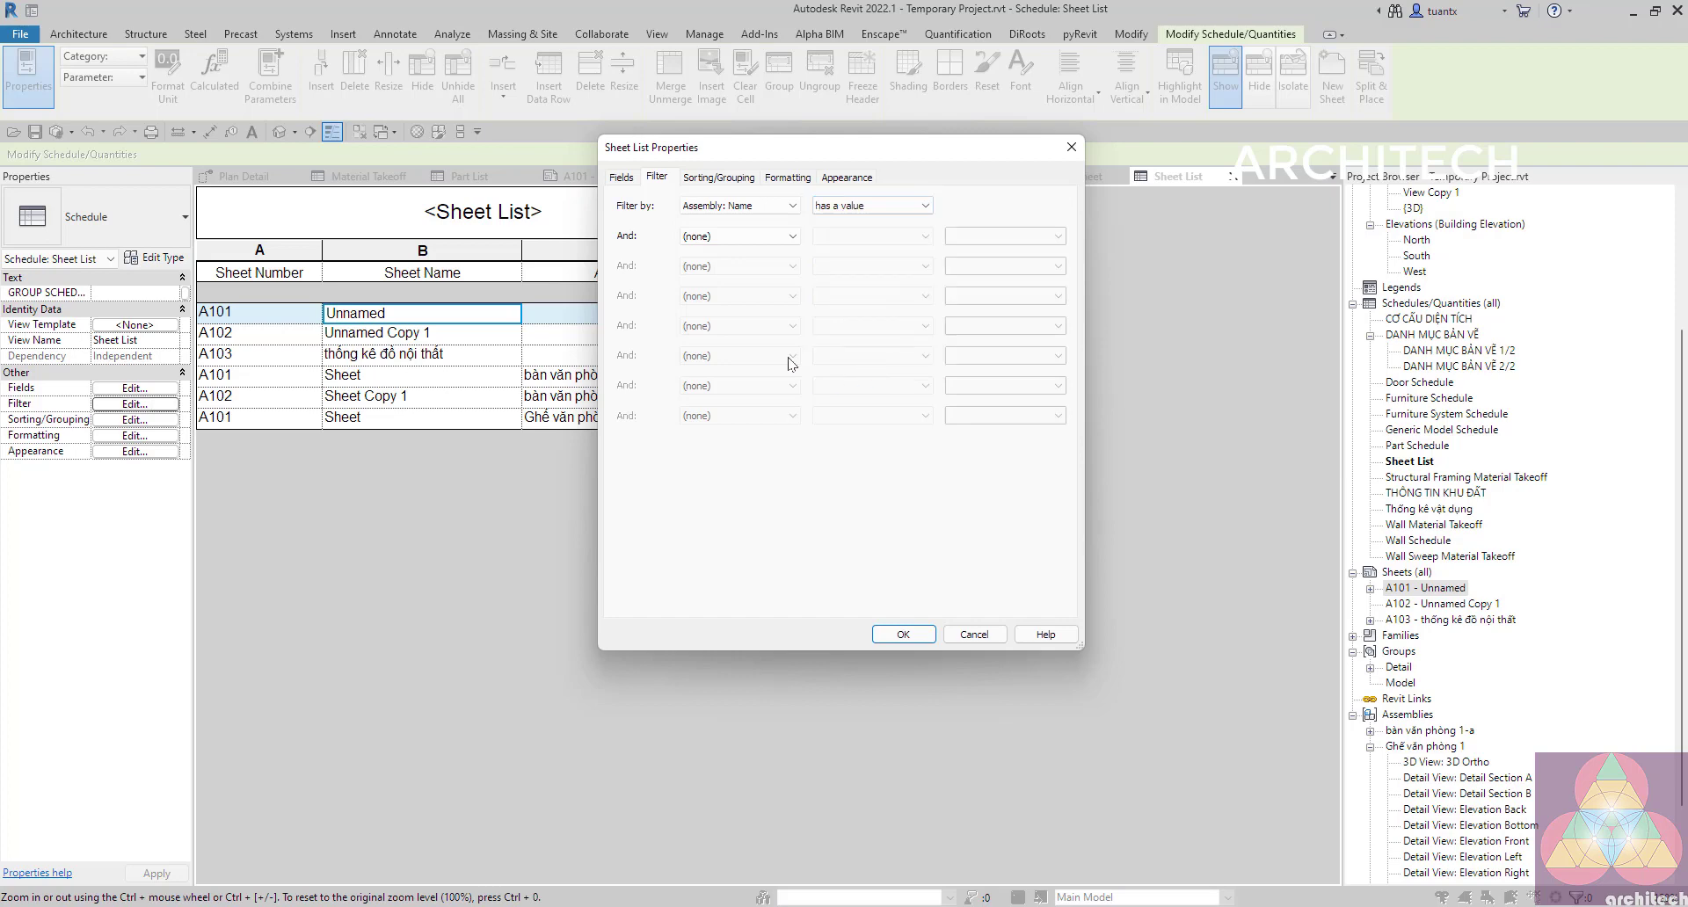
left_click(903, 634)
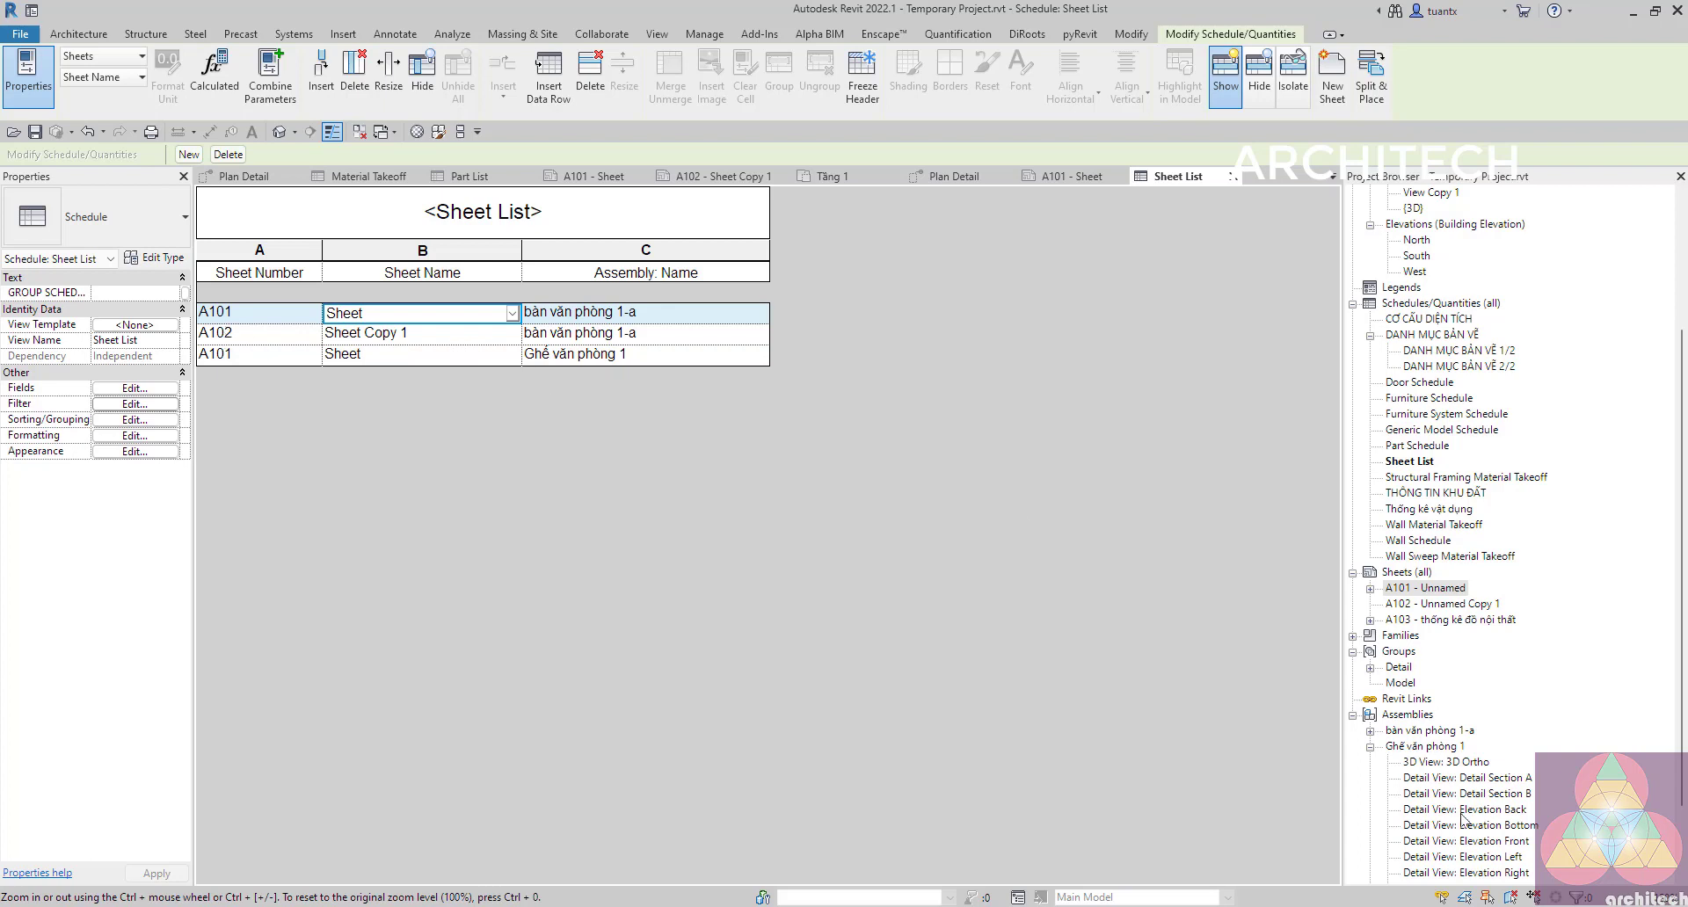
scroll(1458, 814, "down", 2)
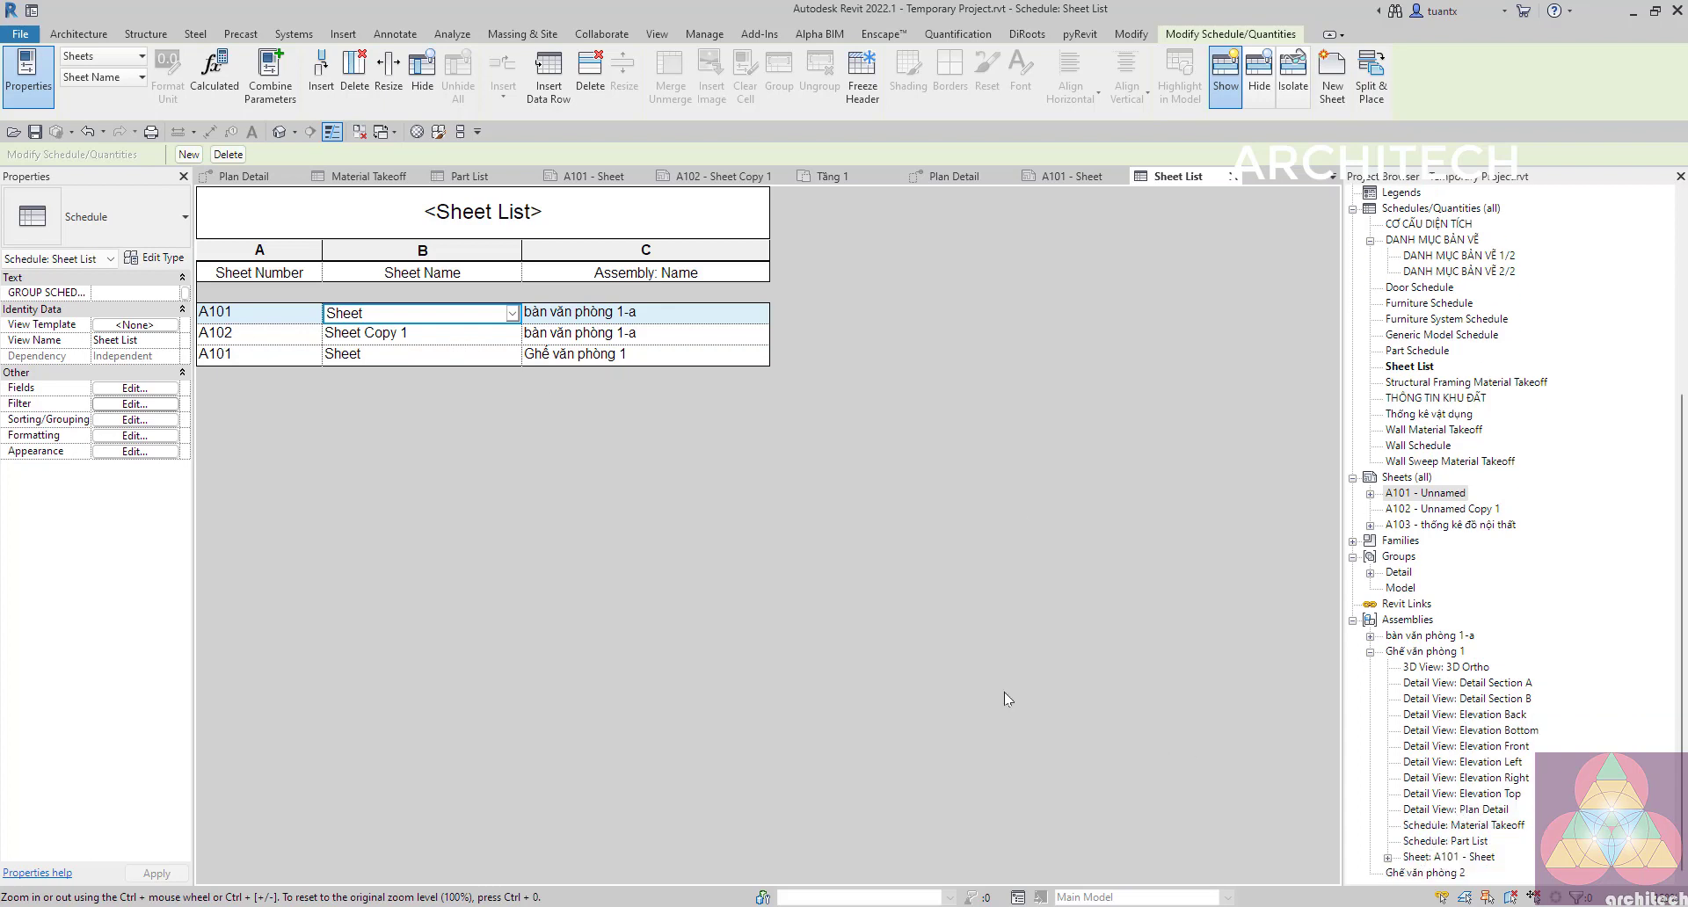
key("shift+Tab")
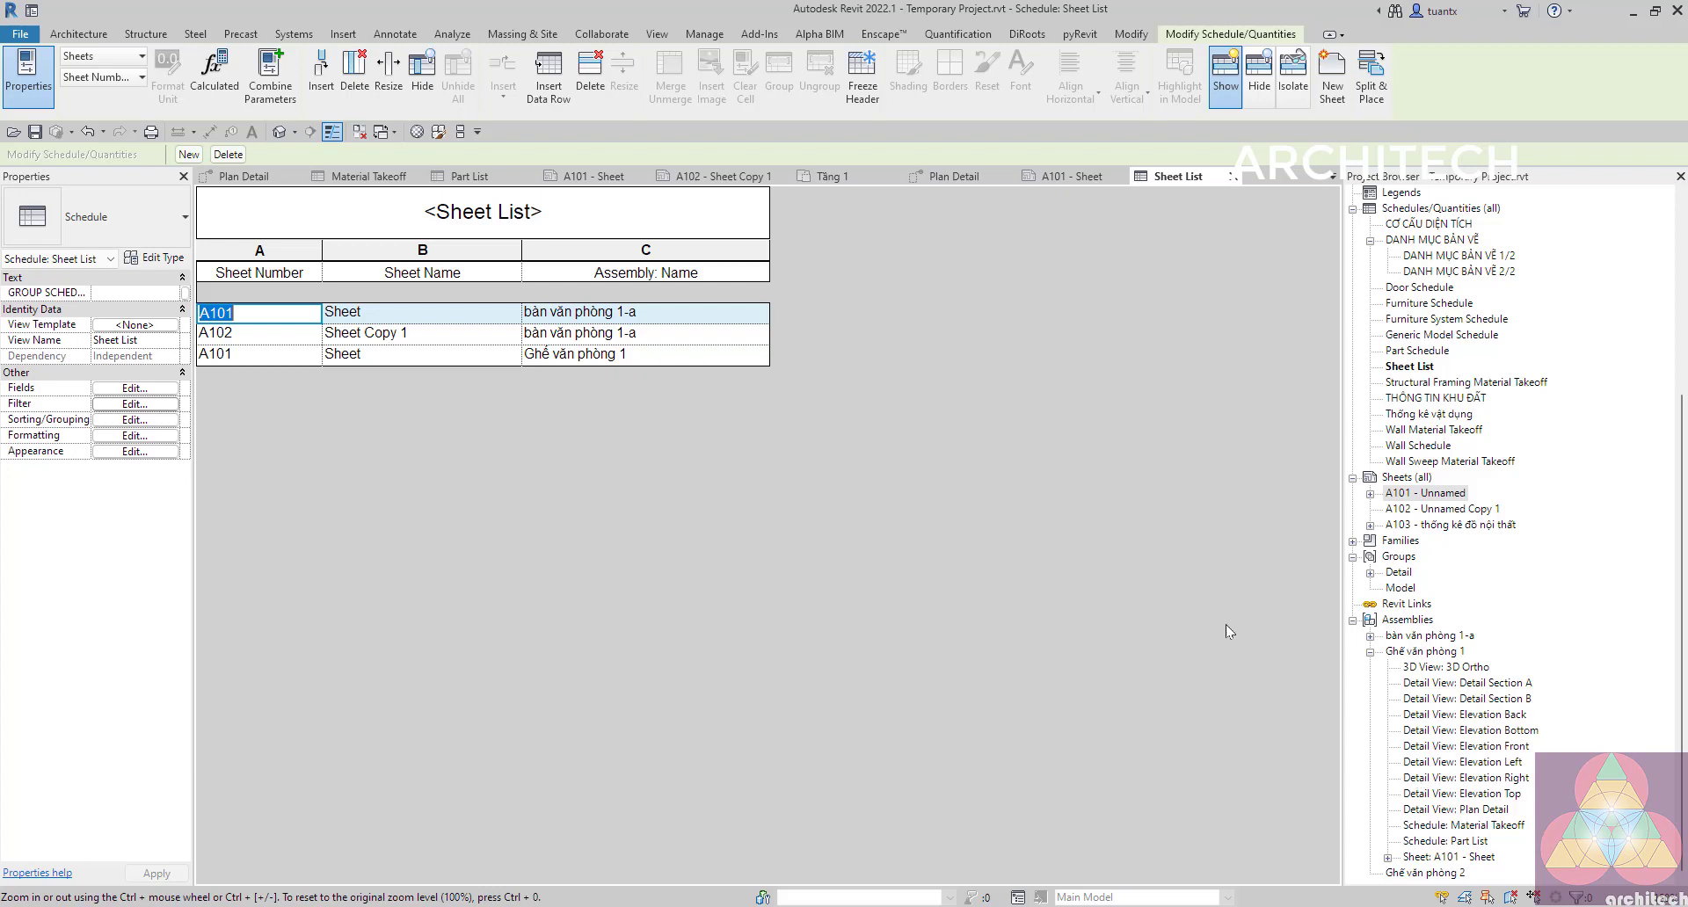
scroll(1353, 454, "up", 1)
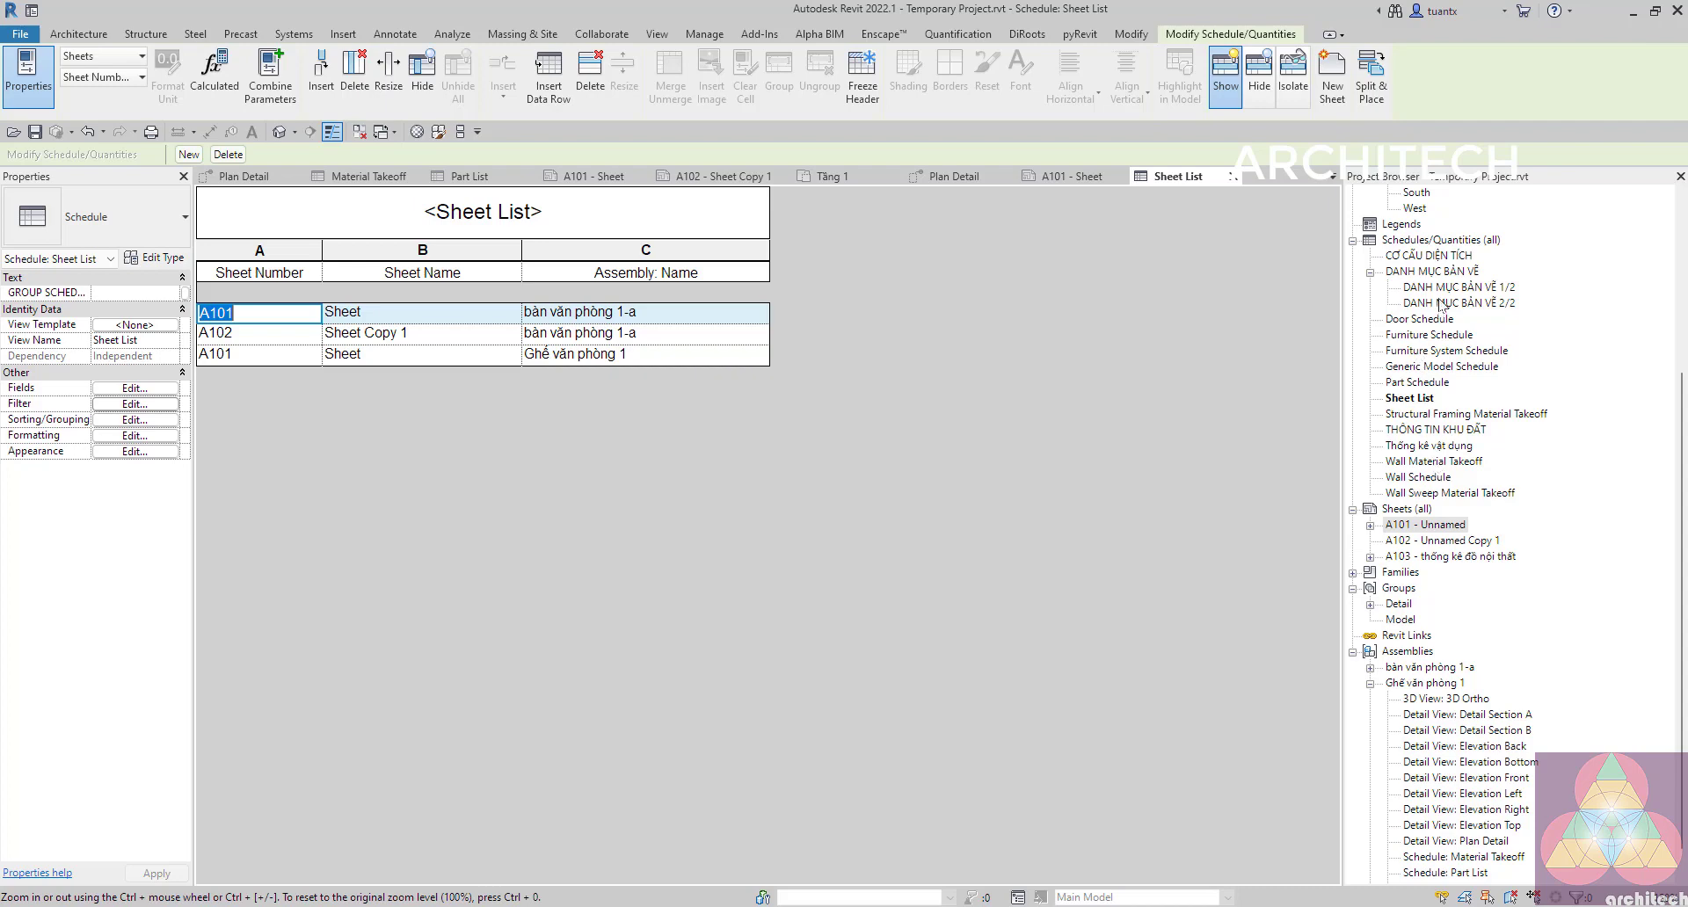
Start a new schedule with Assemblies as its category.
right_click(1426, 251)
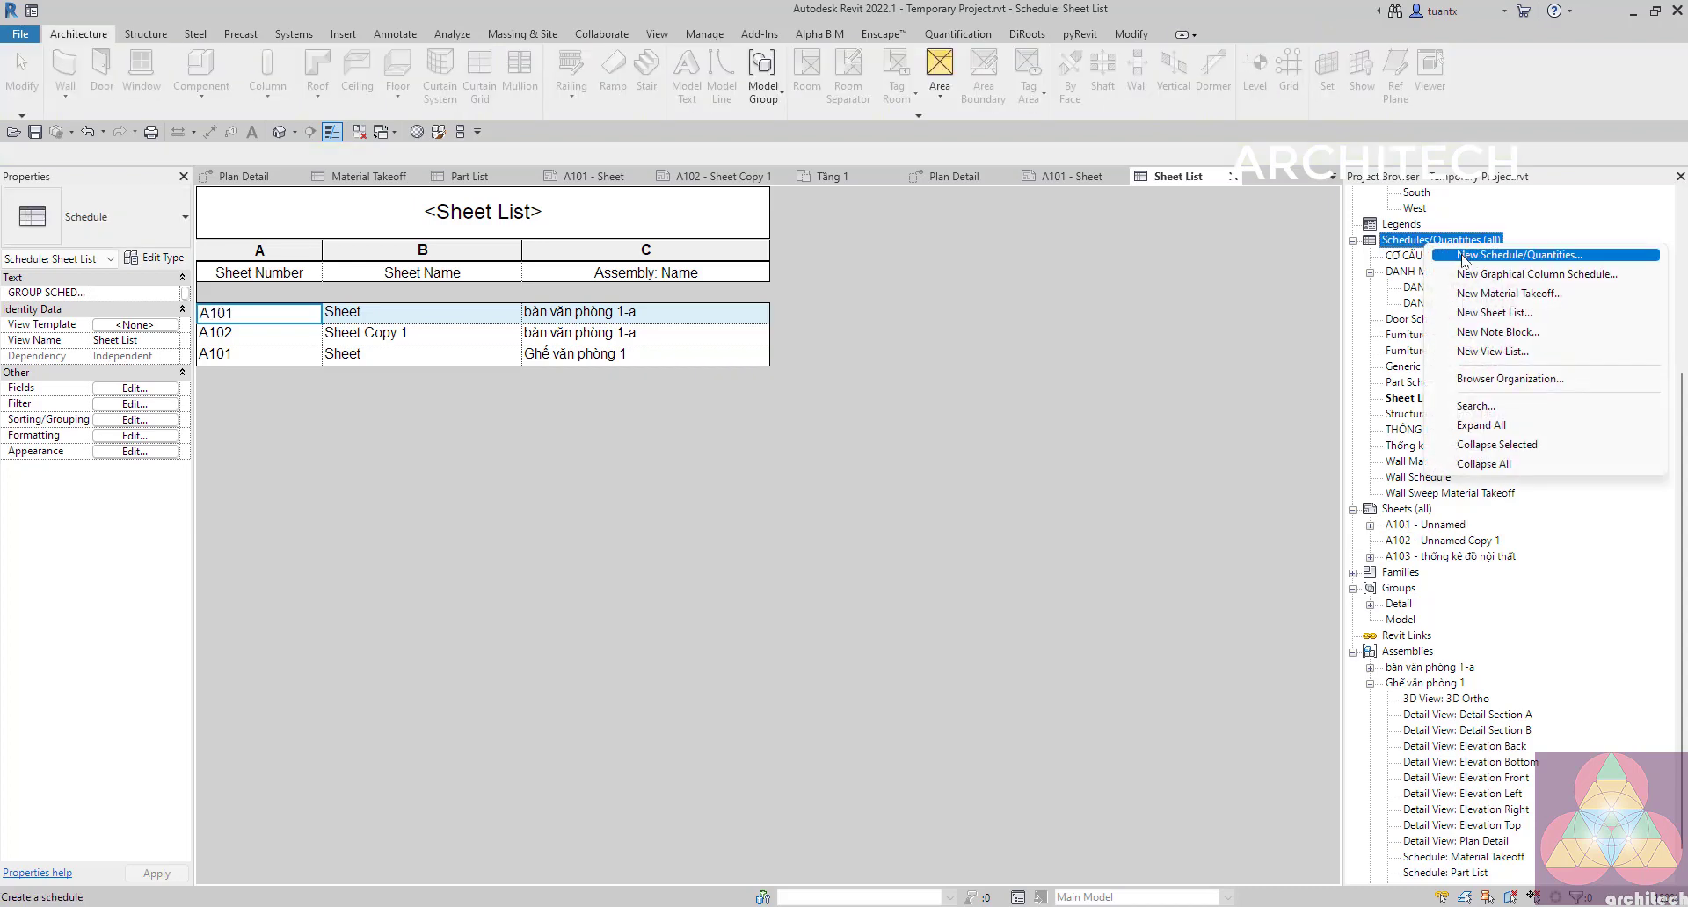
left_click(1459, 258)
left_click(778, 367)
left_click(783, 409)
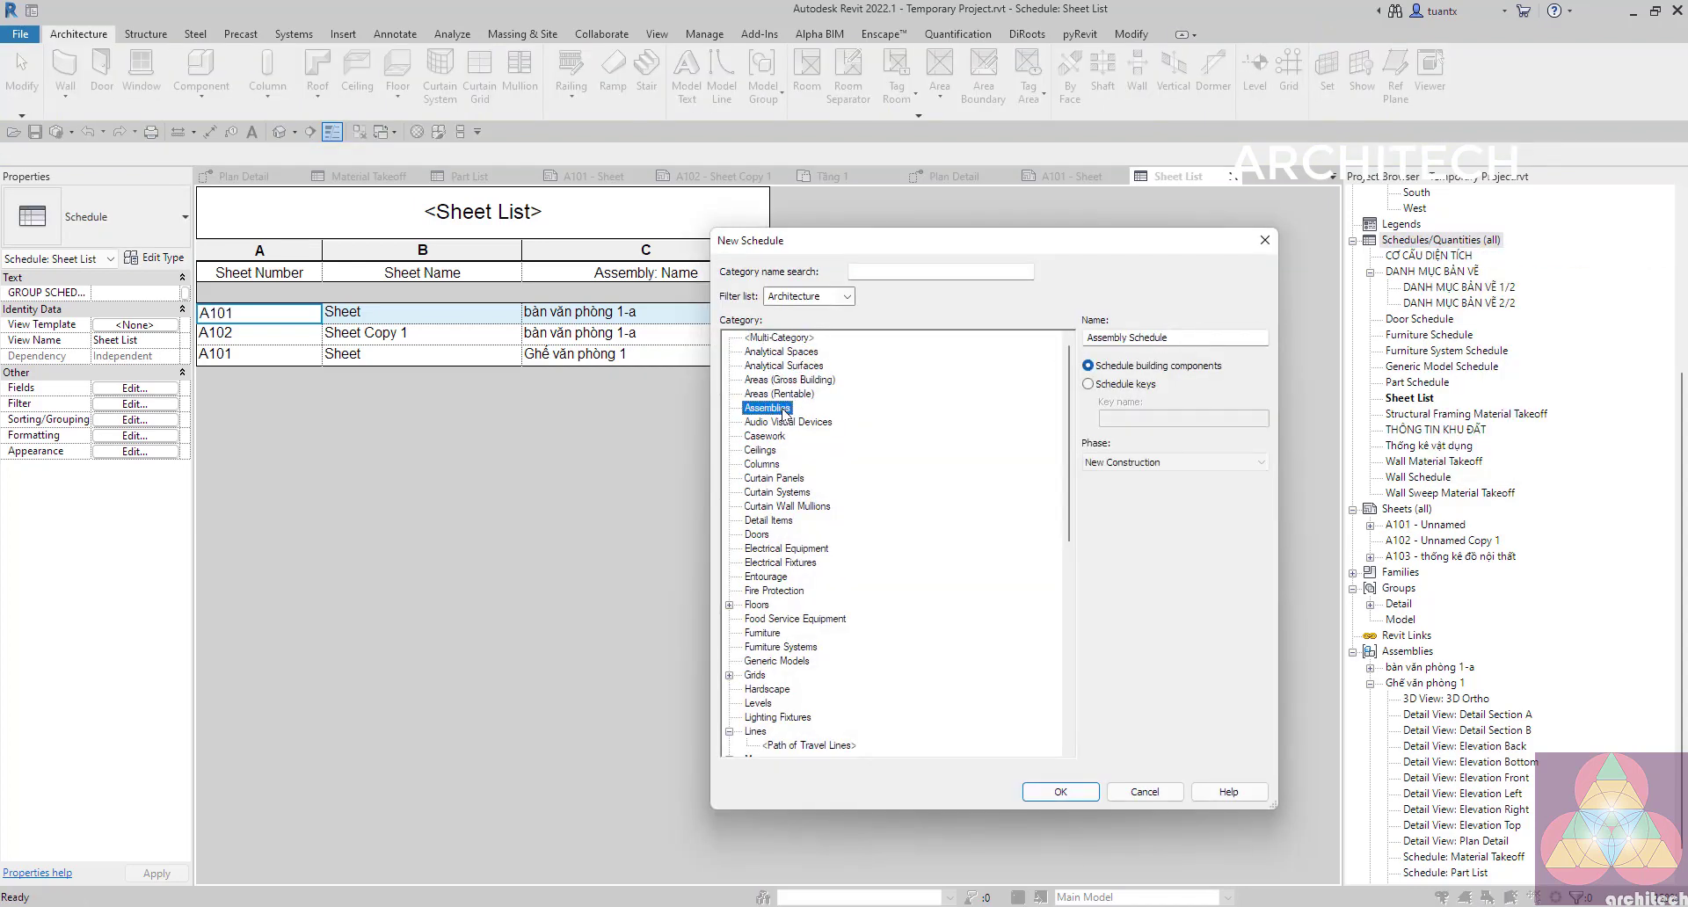
left_click(1060, 792)
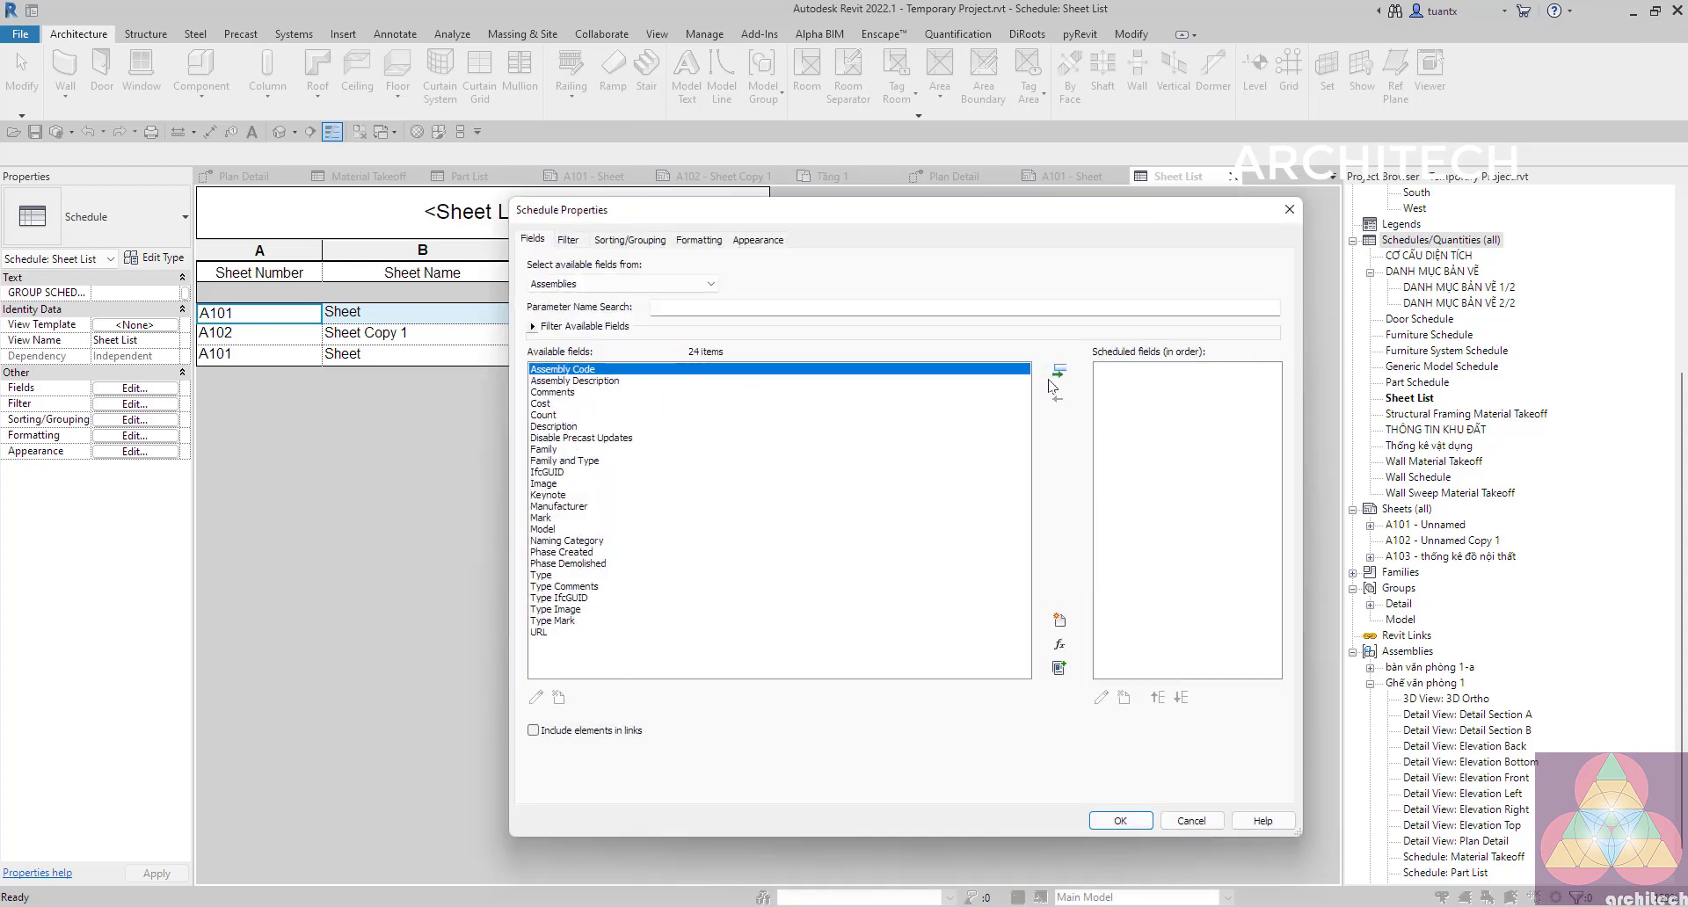
Add Assembly Code, Image and Assembly Description as the schedule's fields and create it.
left_click(567, 392)
left_click(576, 461)
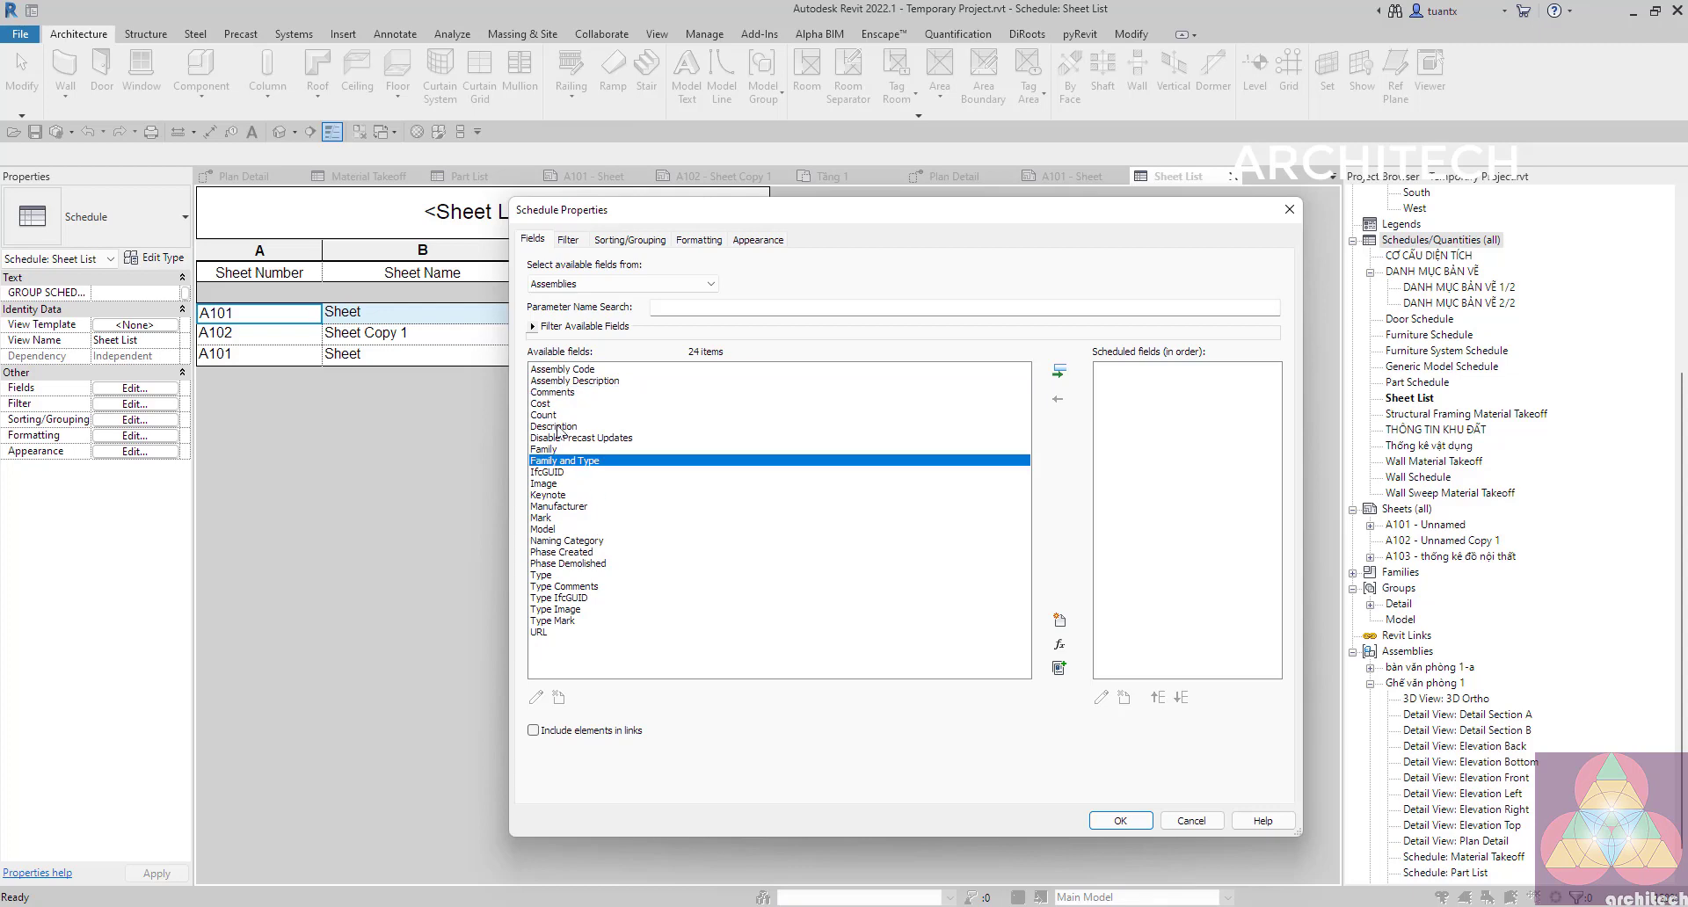
left_click(561, 393)
left_click(578, 384)
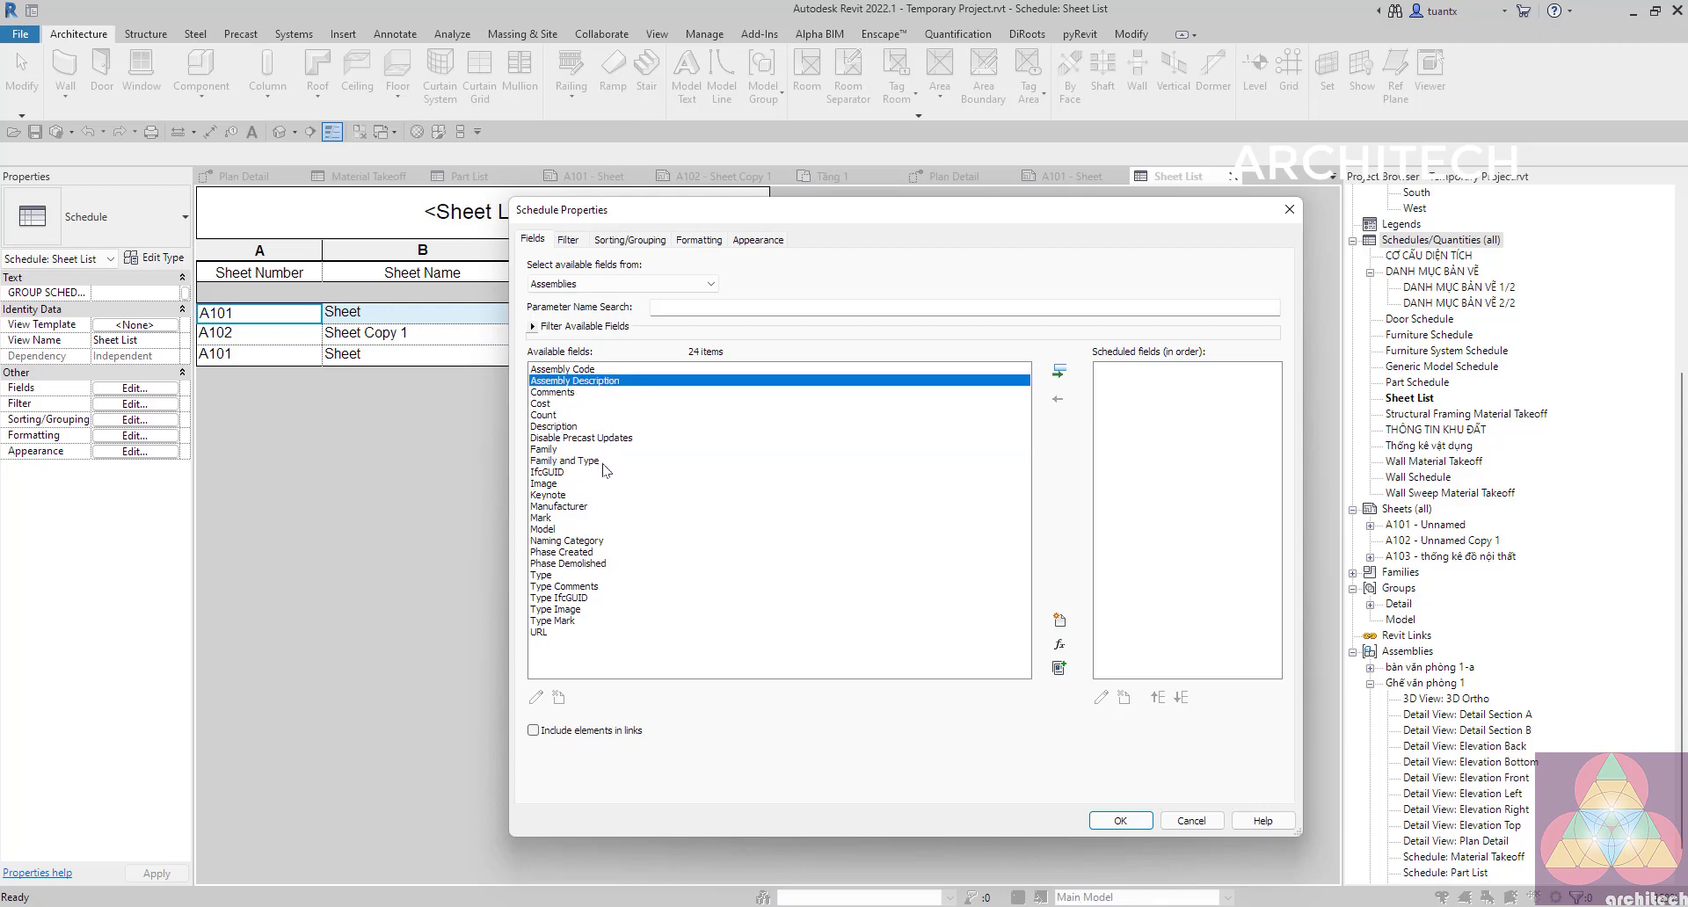
left_click(568, 518)
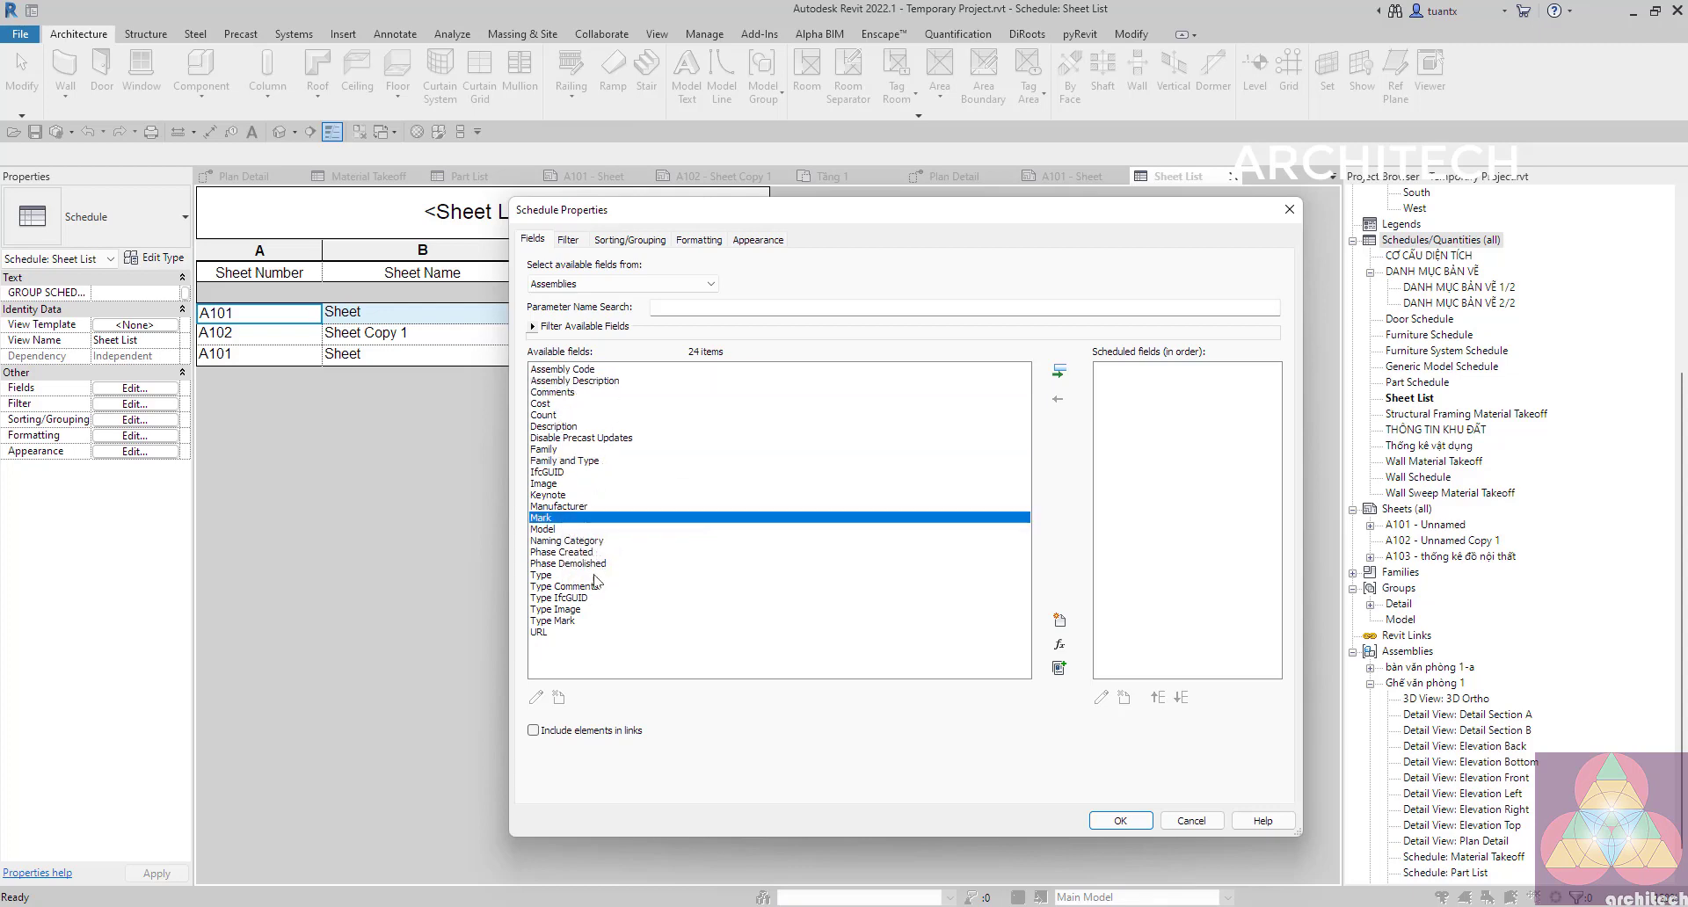
left_click(573, 372)
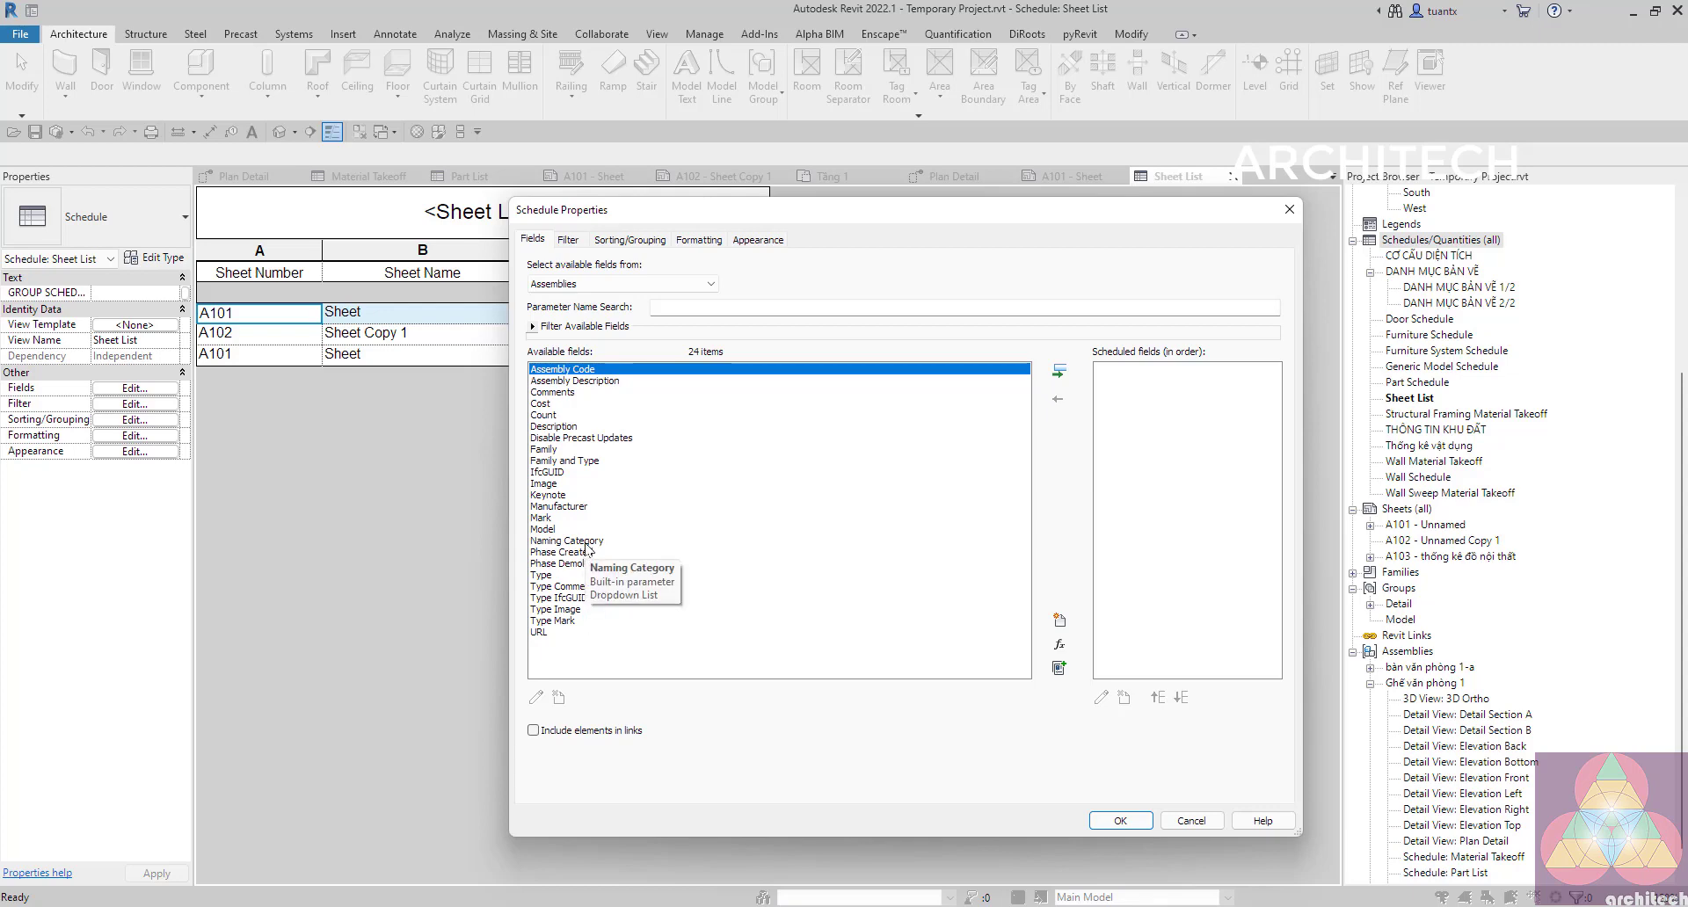
left_click(1061, 372)
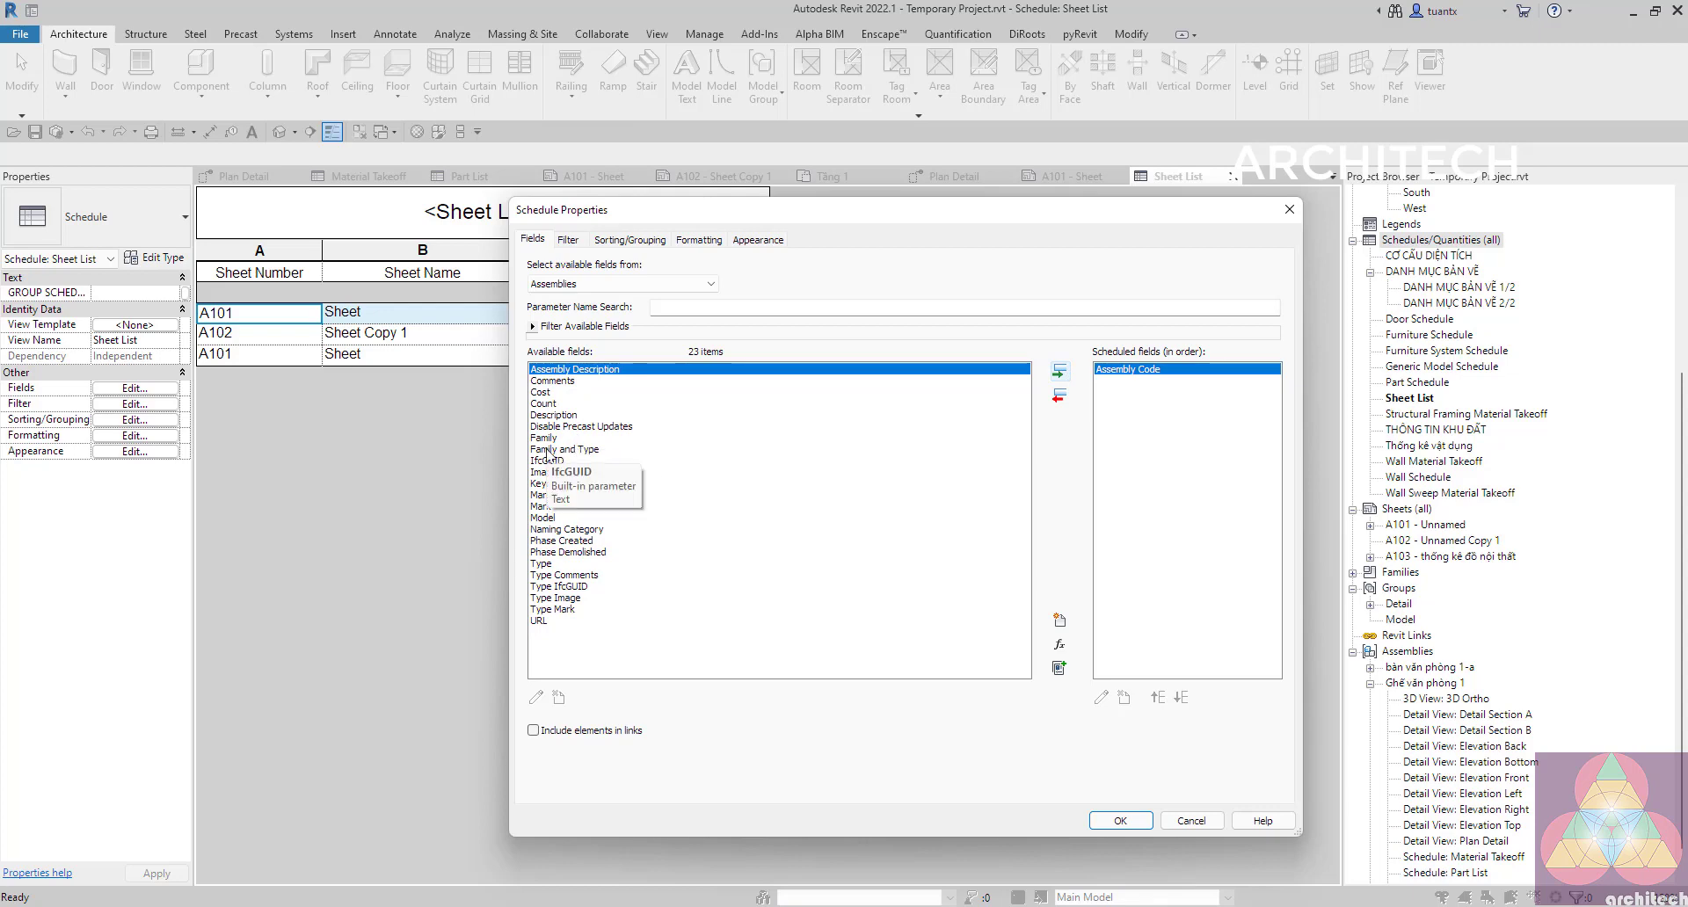
left_click(541, 473)
left_click(1059, 373)
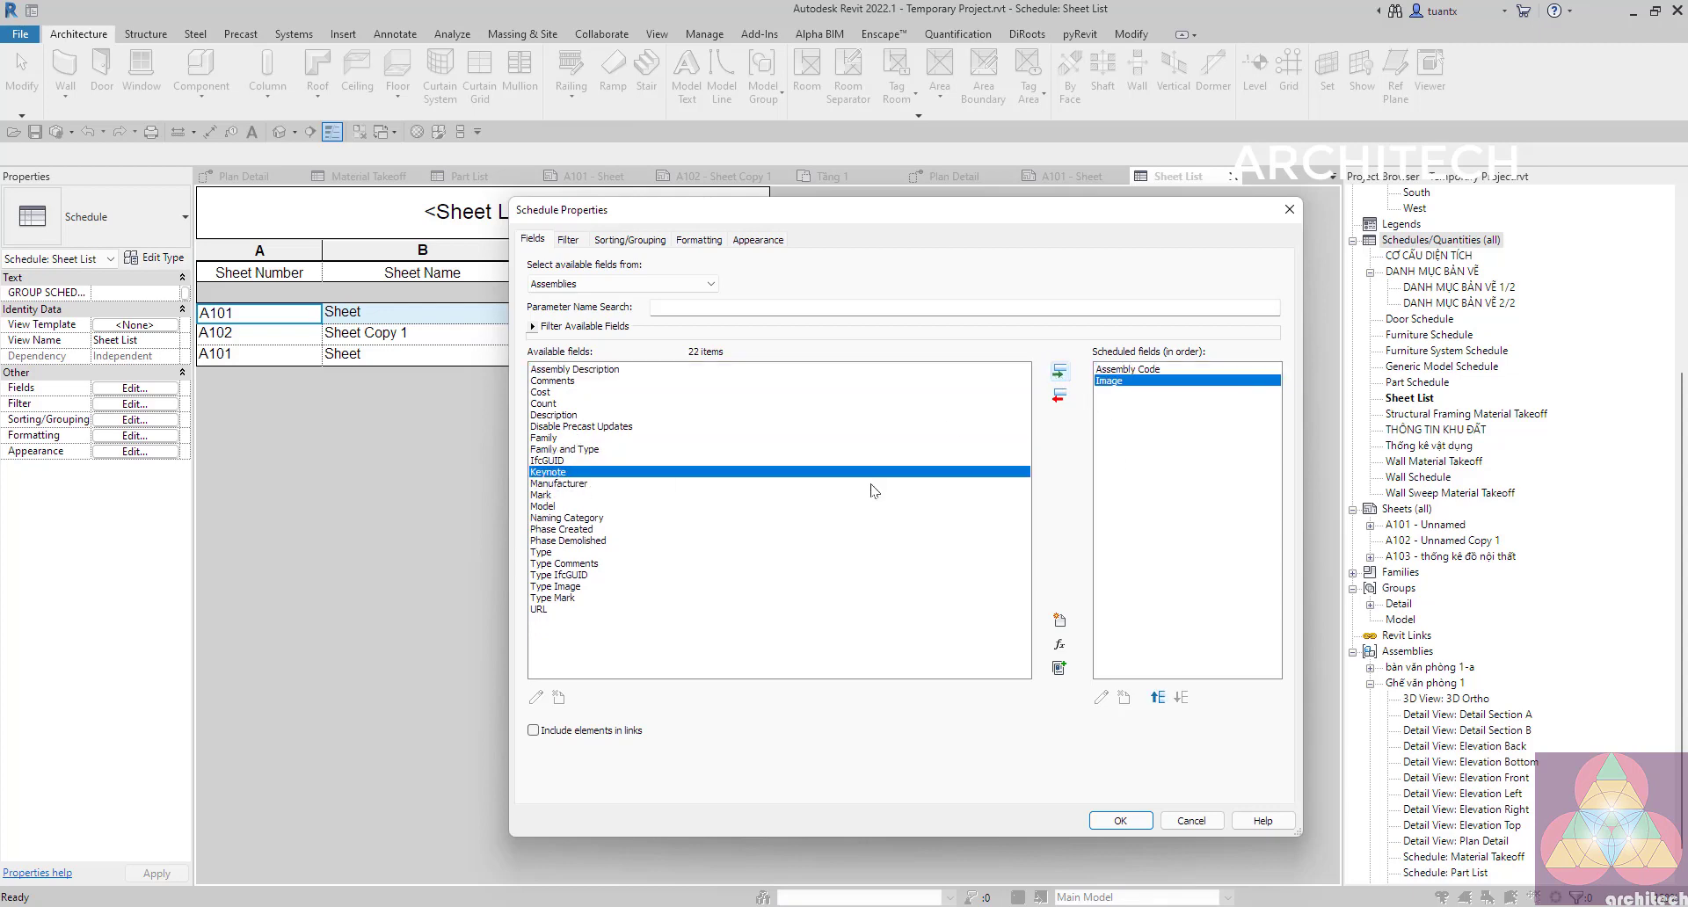
left_click(541, 370)
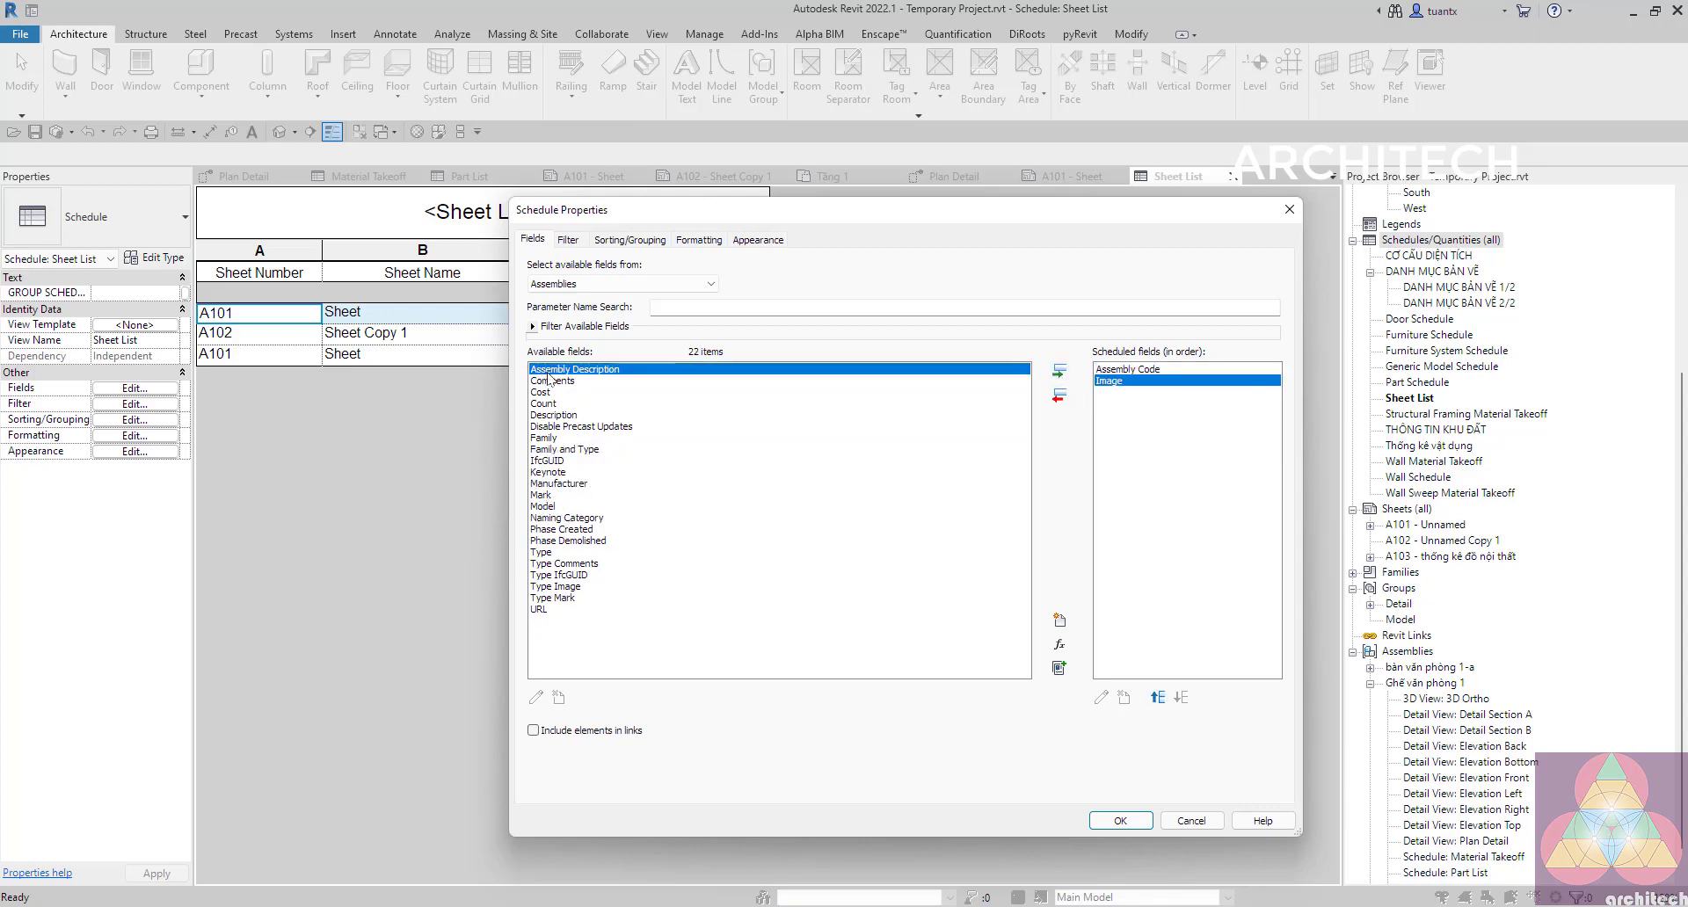
left_click(1059, 372)
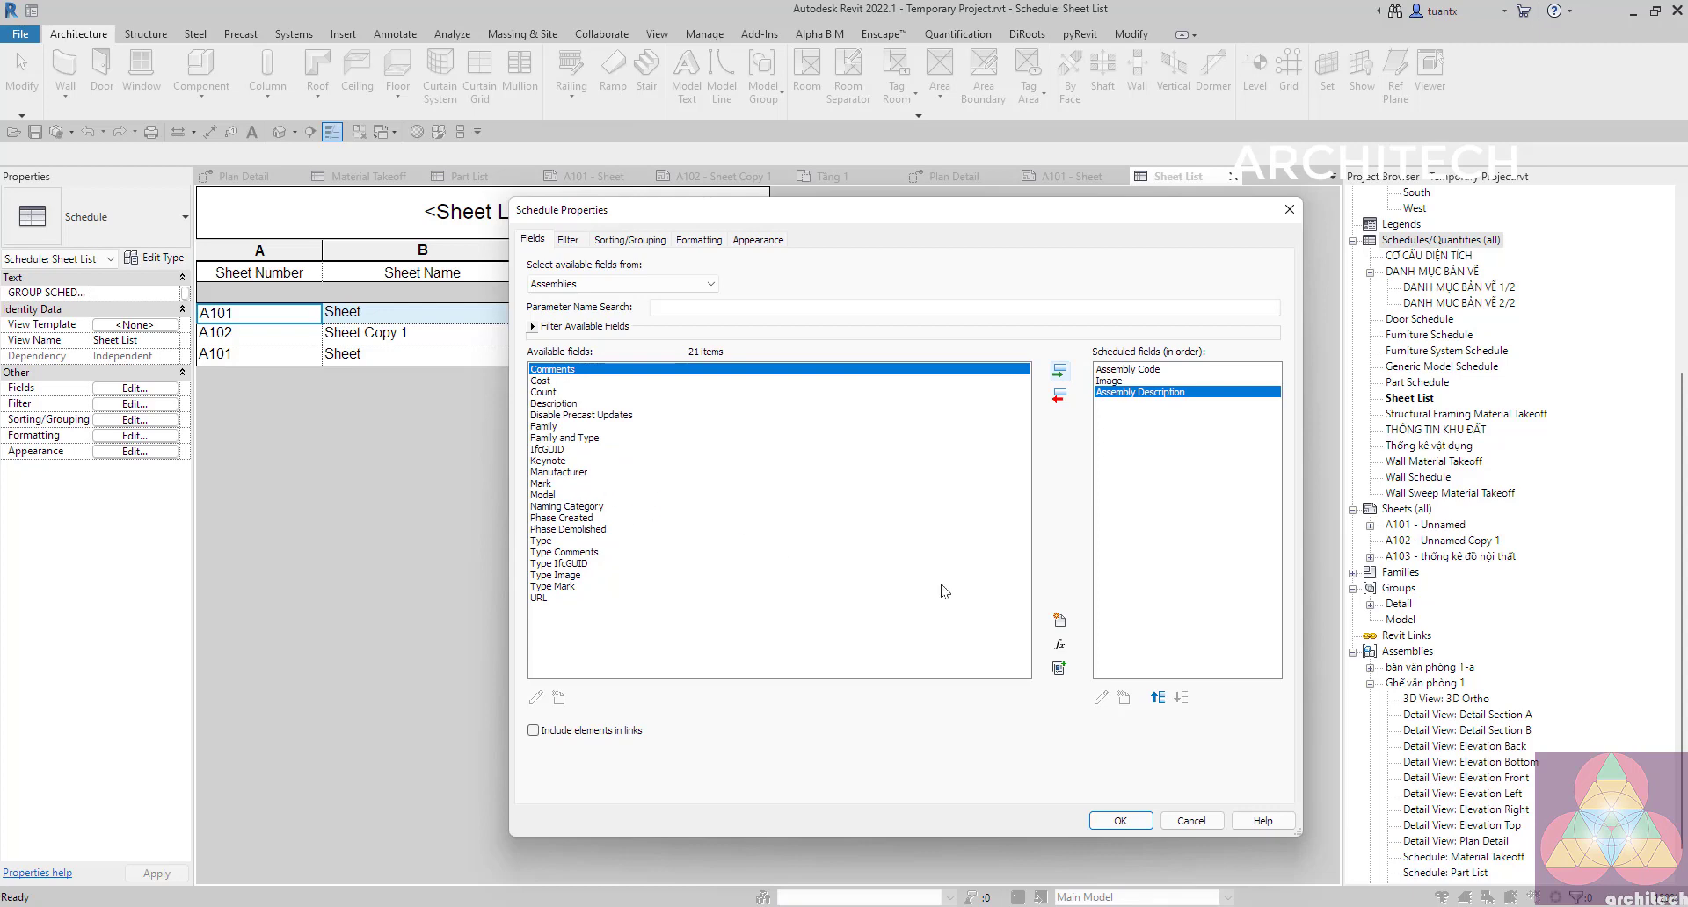
left_click(1122, 822)
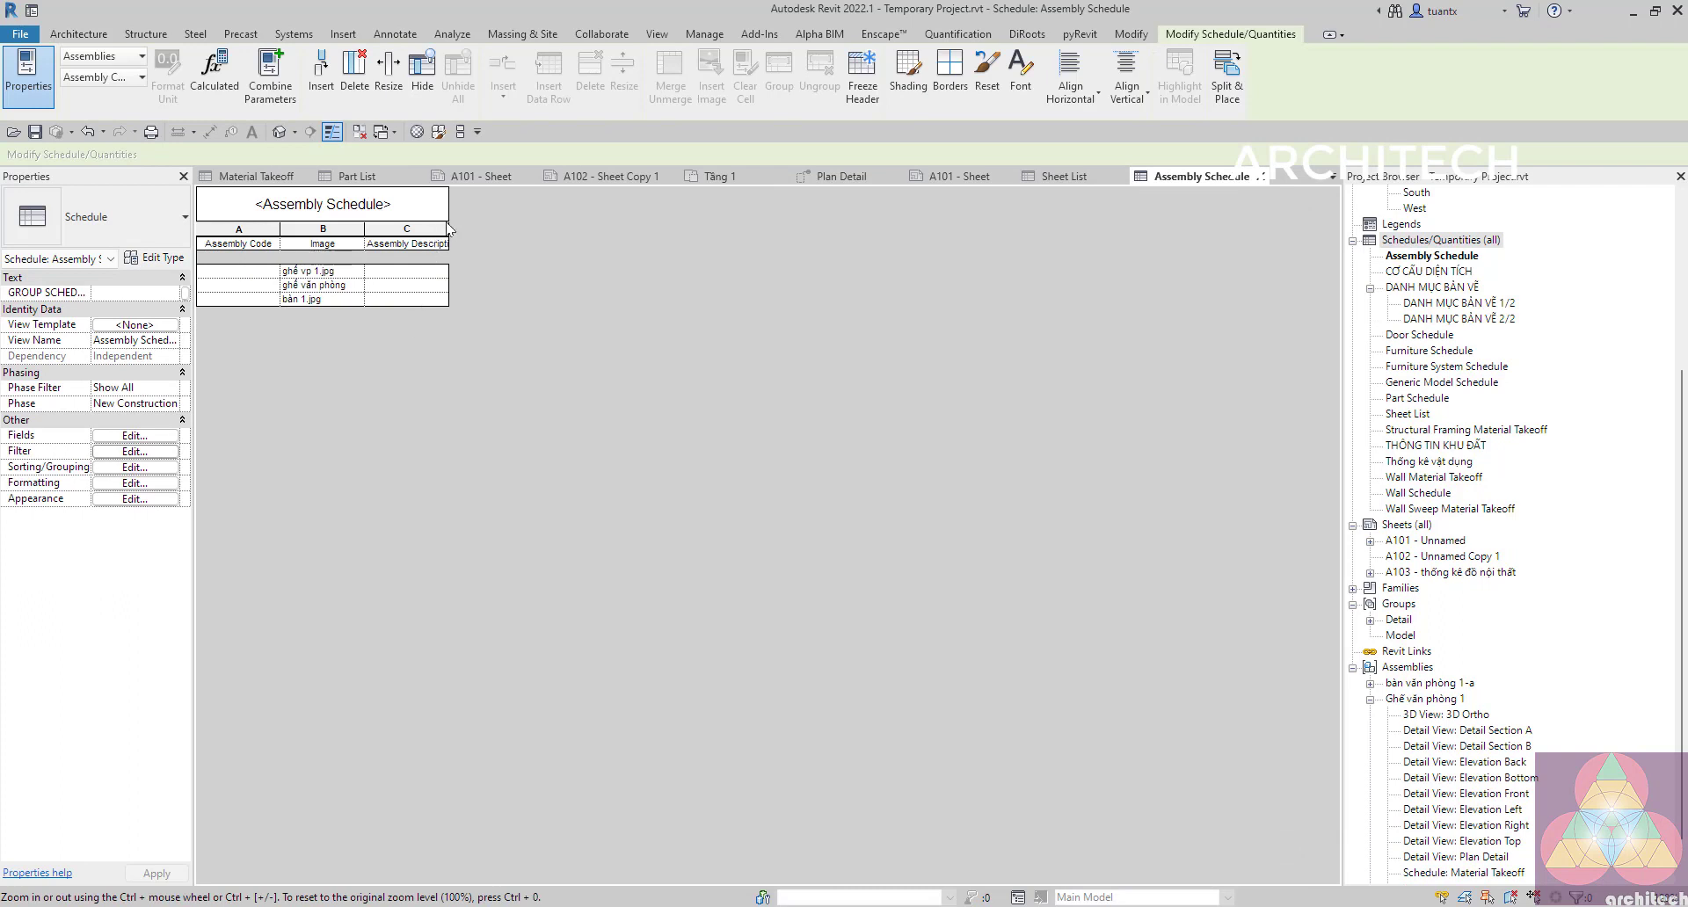
Widen column C, then place the Assembly Schedule beside the furniture schedule on sheet A103.
left_click_drag(447, 227, 500, 227)
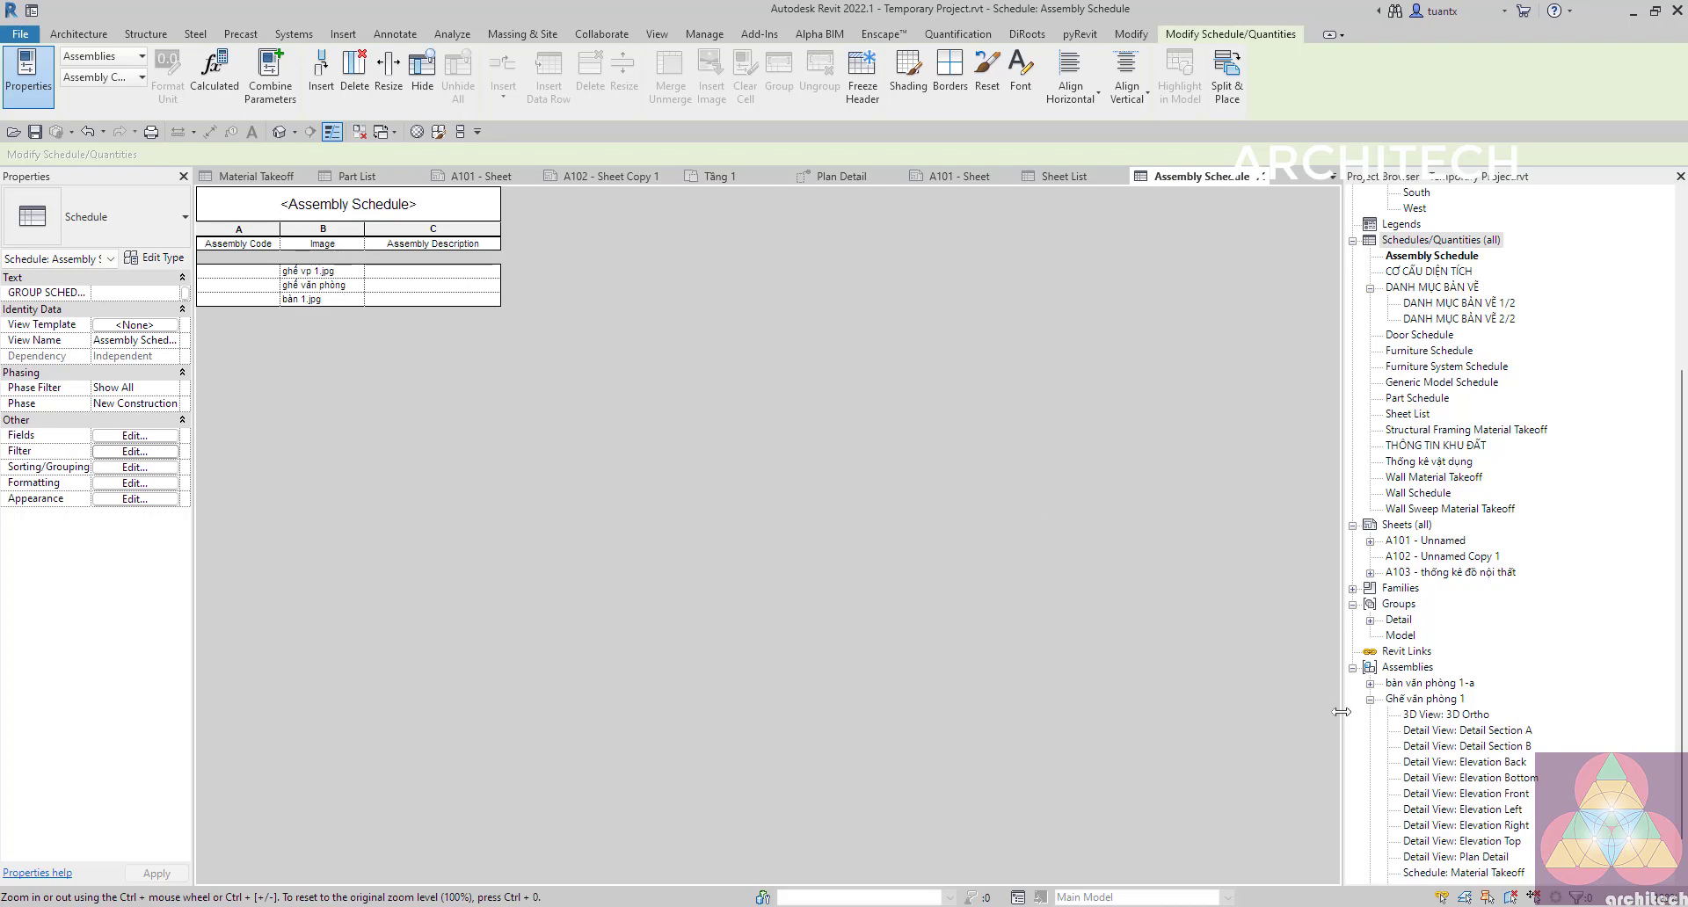
scroll(1464, 552, "down", 1)
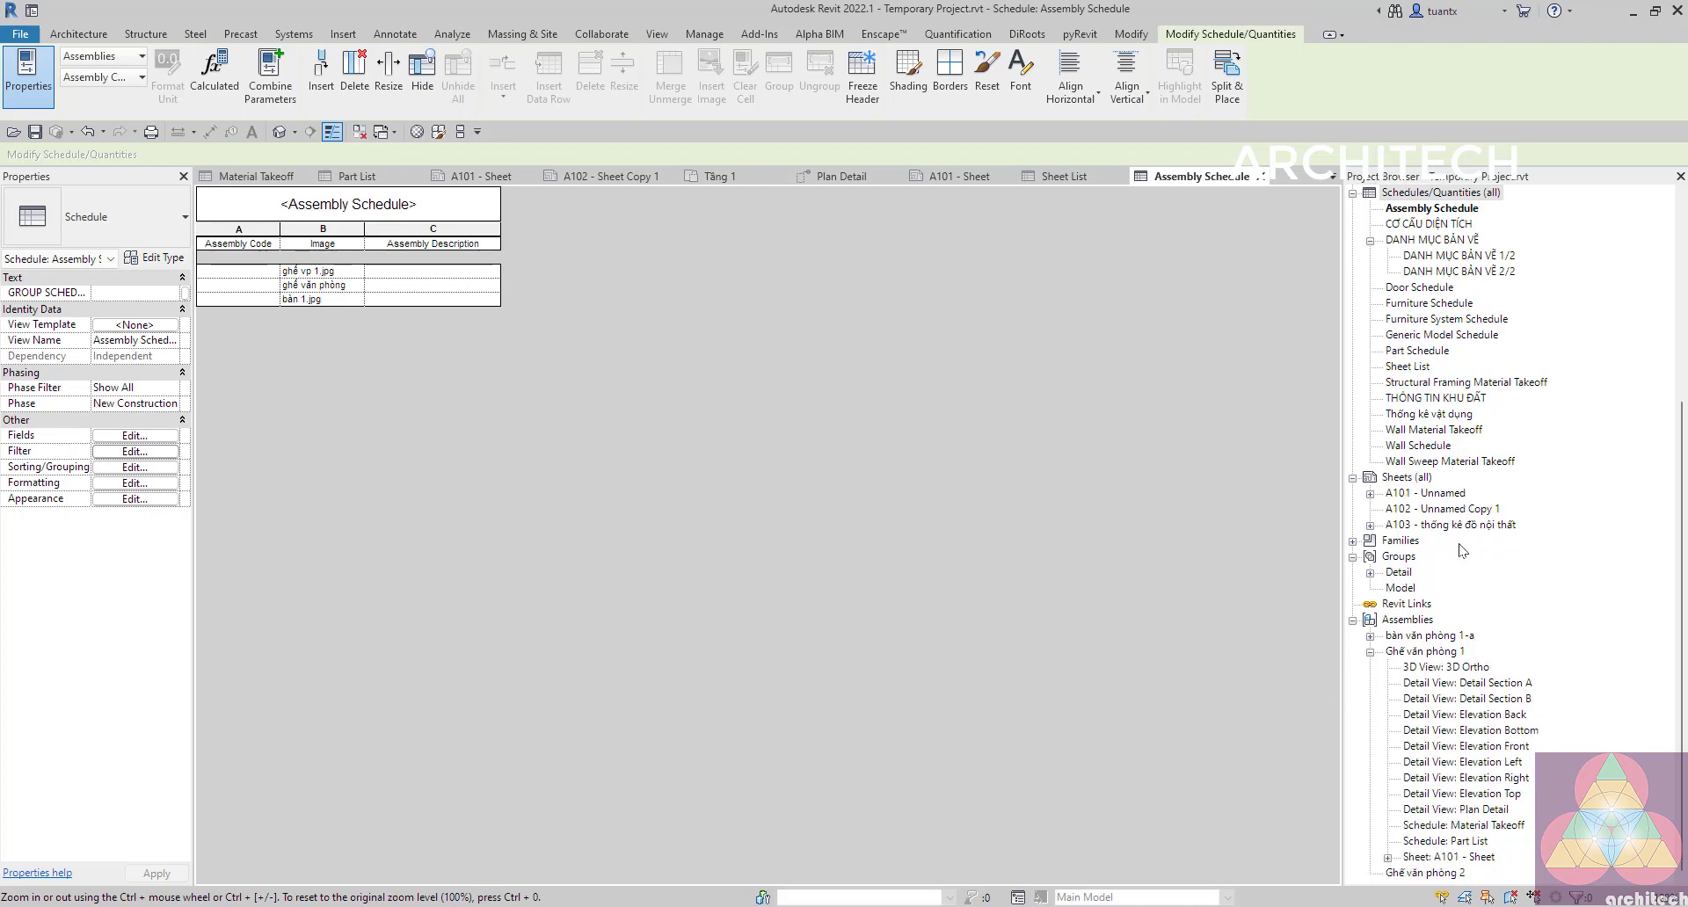
double_click(1457, 524)
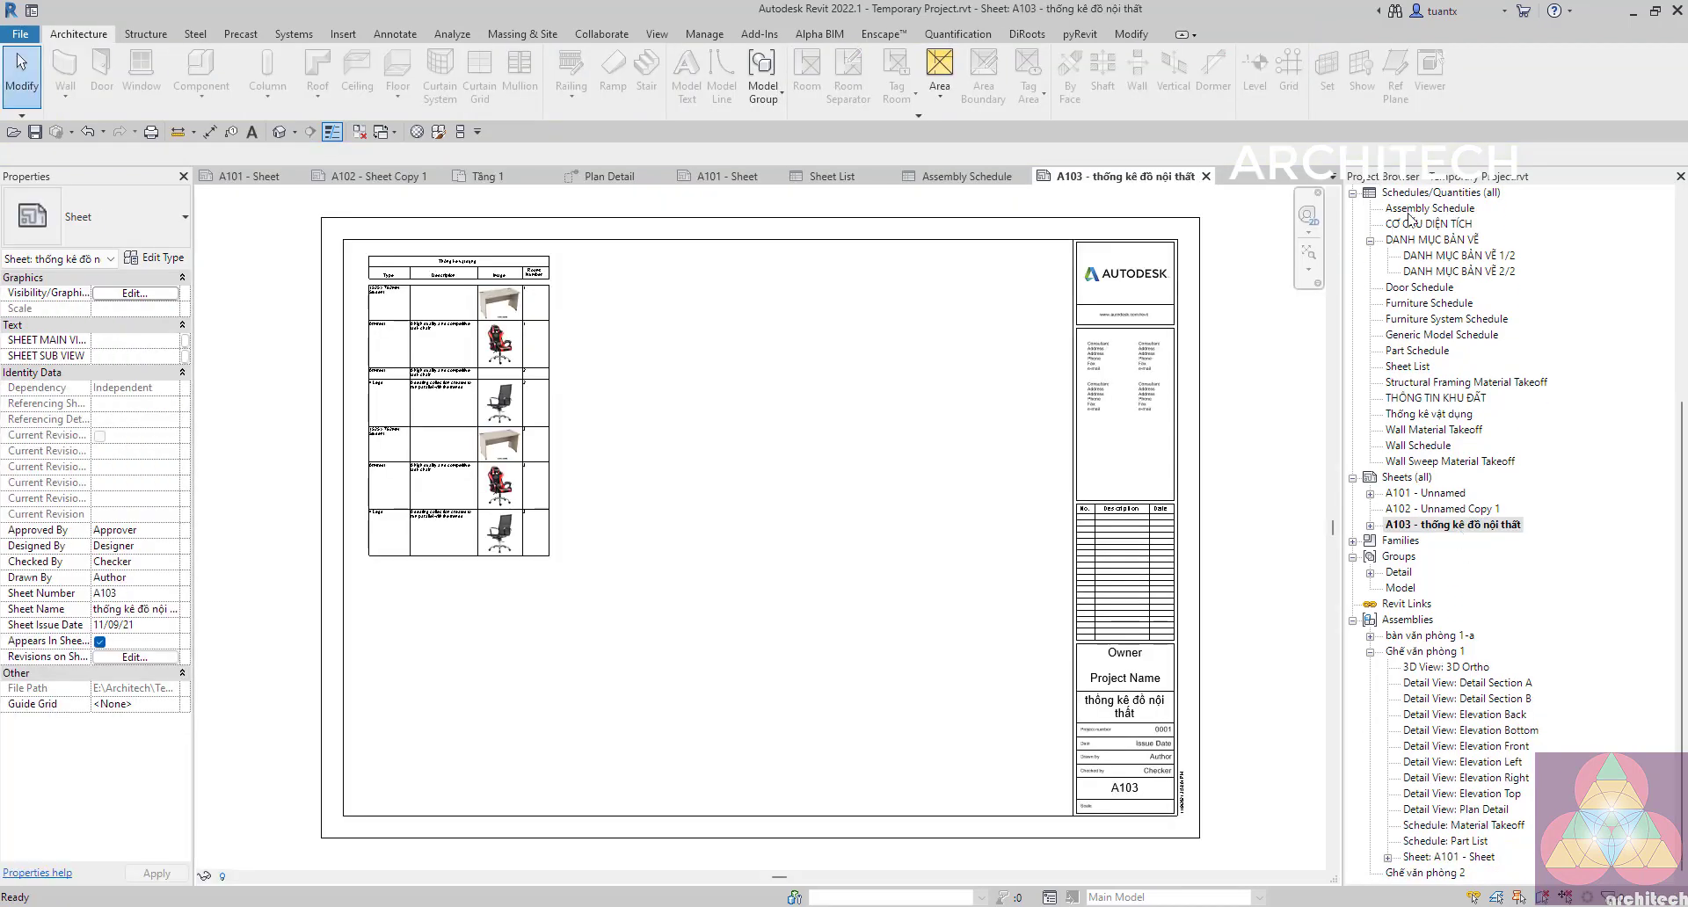
left_click(723, 306)
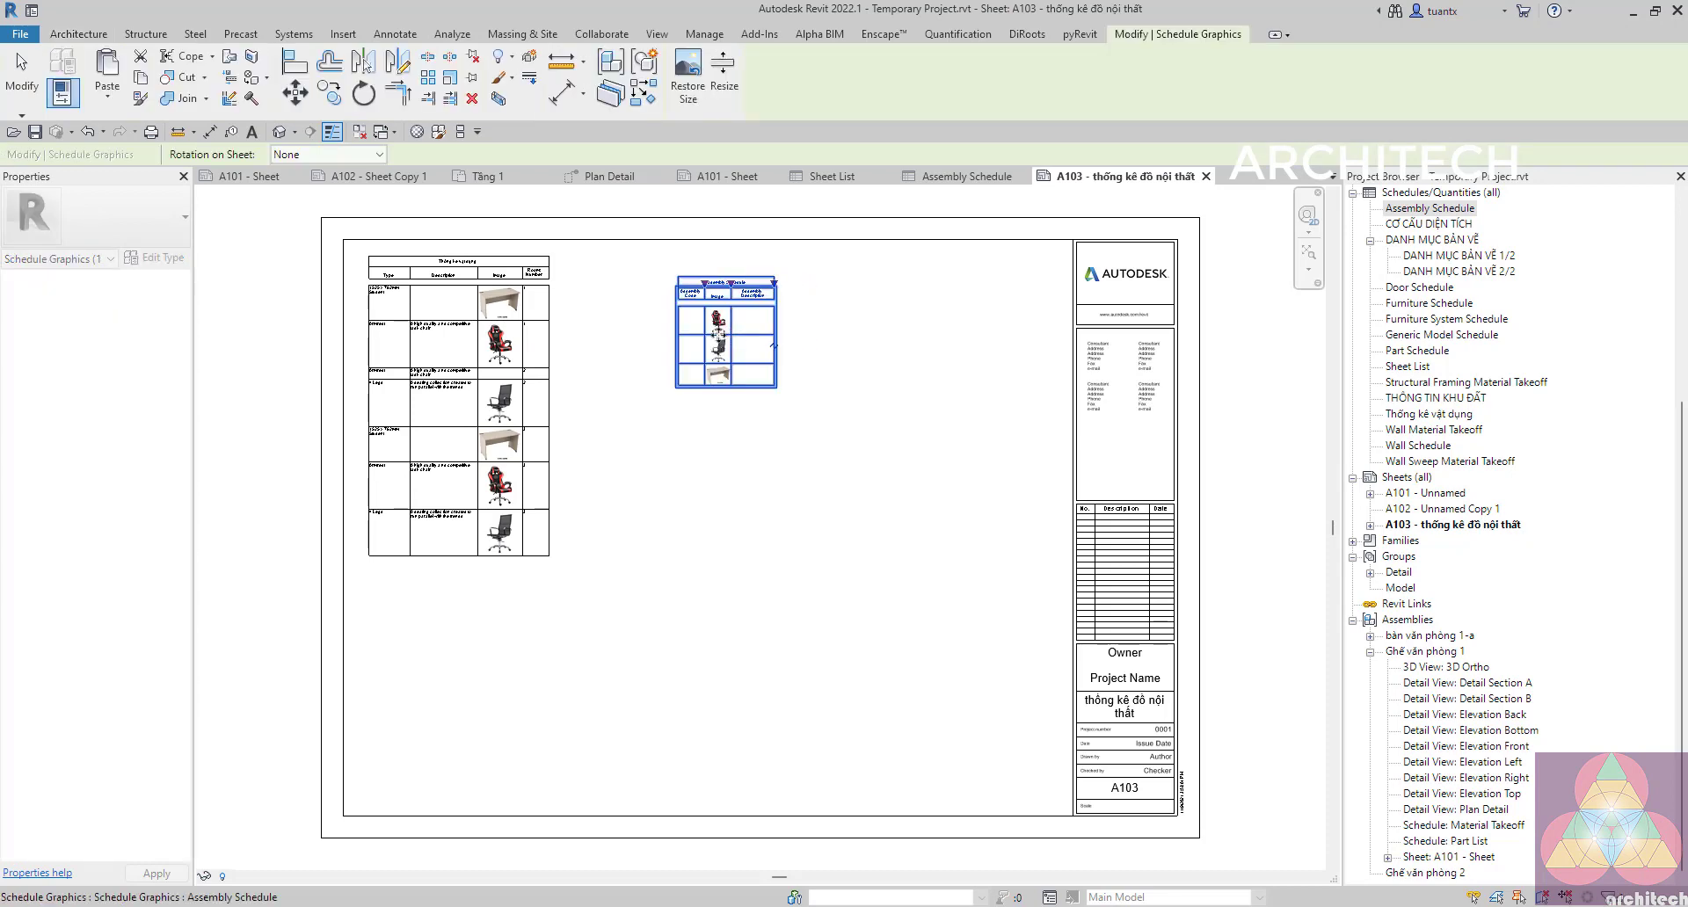
Zoom and pan sheet A103 to review the Assembly Schedule's three photos and clear the selection.
scroll(728, 306, "up", 3)
scroll(722, 306, "up", 2)
scroll(724, 308, "up", 1)
scroll(725, 310, "down", 3)
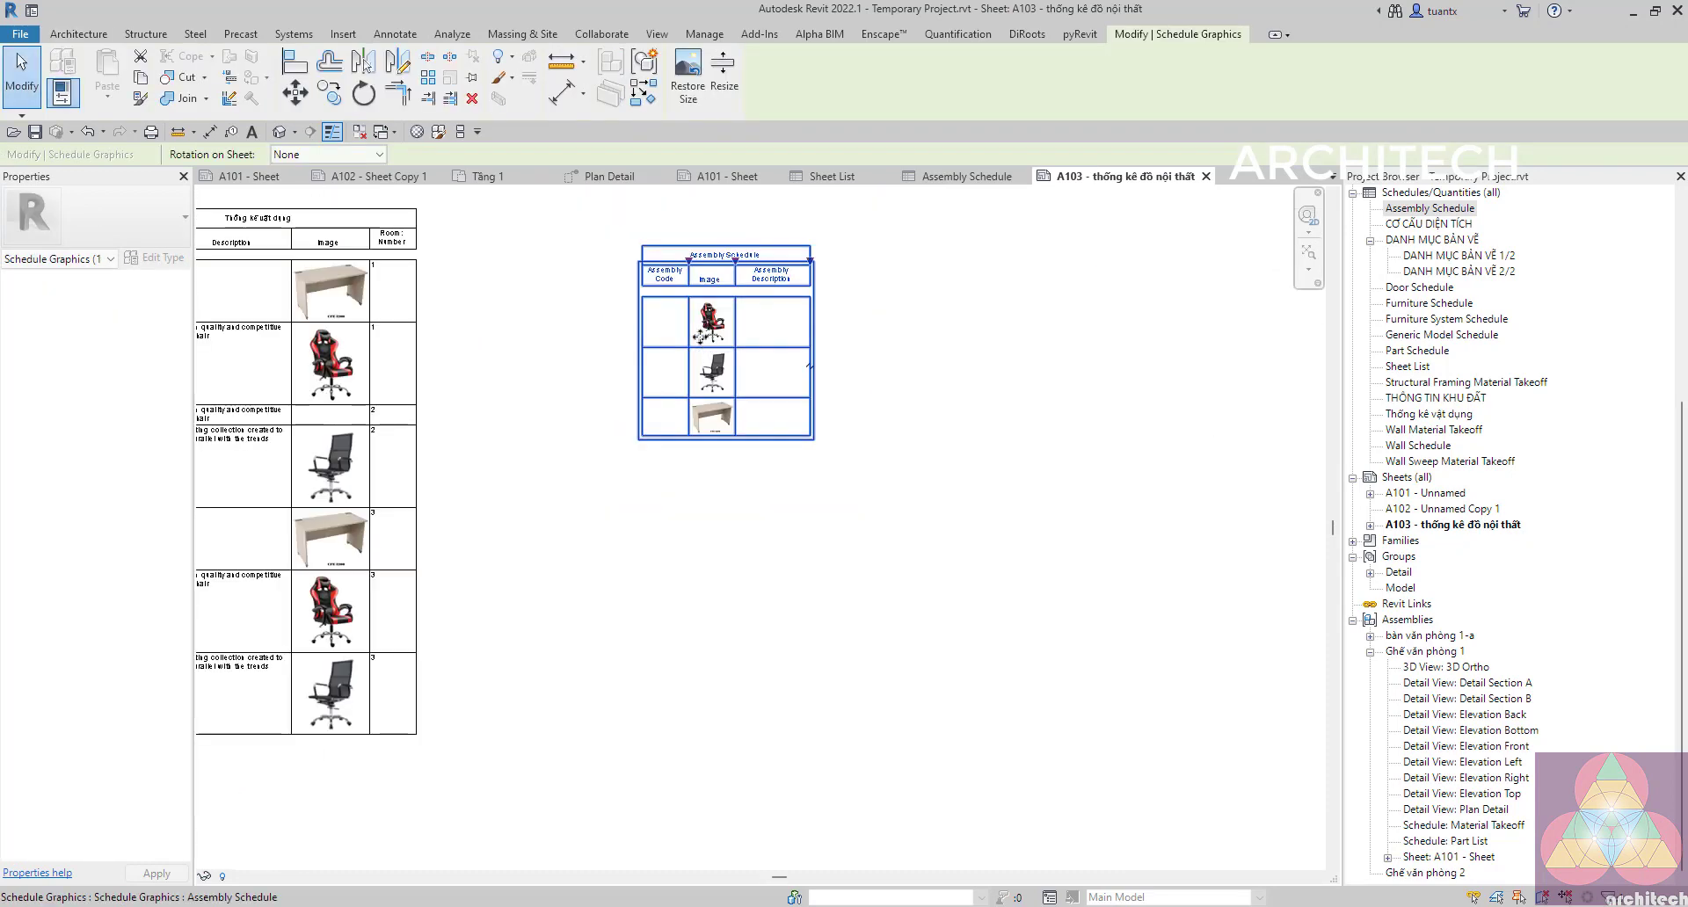
scroll(716, 282, "up", 2)
scroll(699, 360, "down", 1)
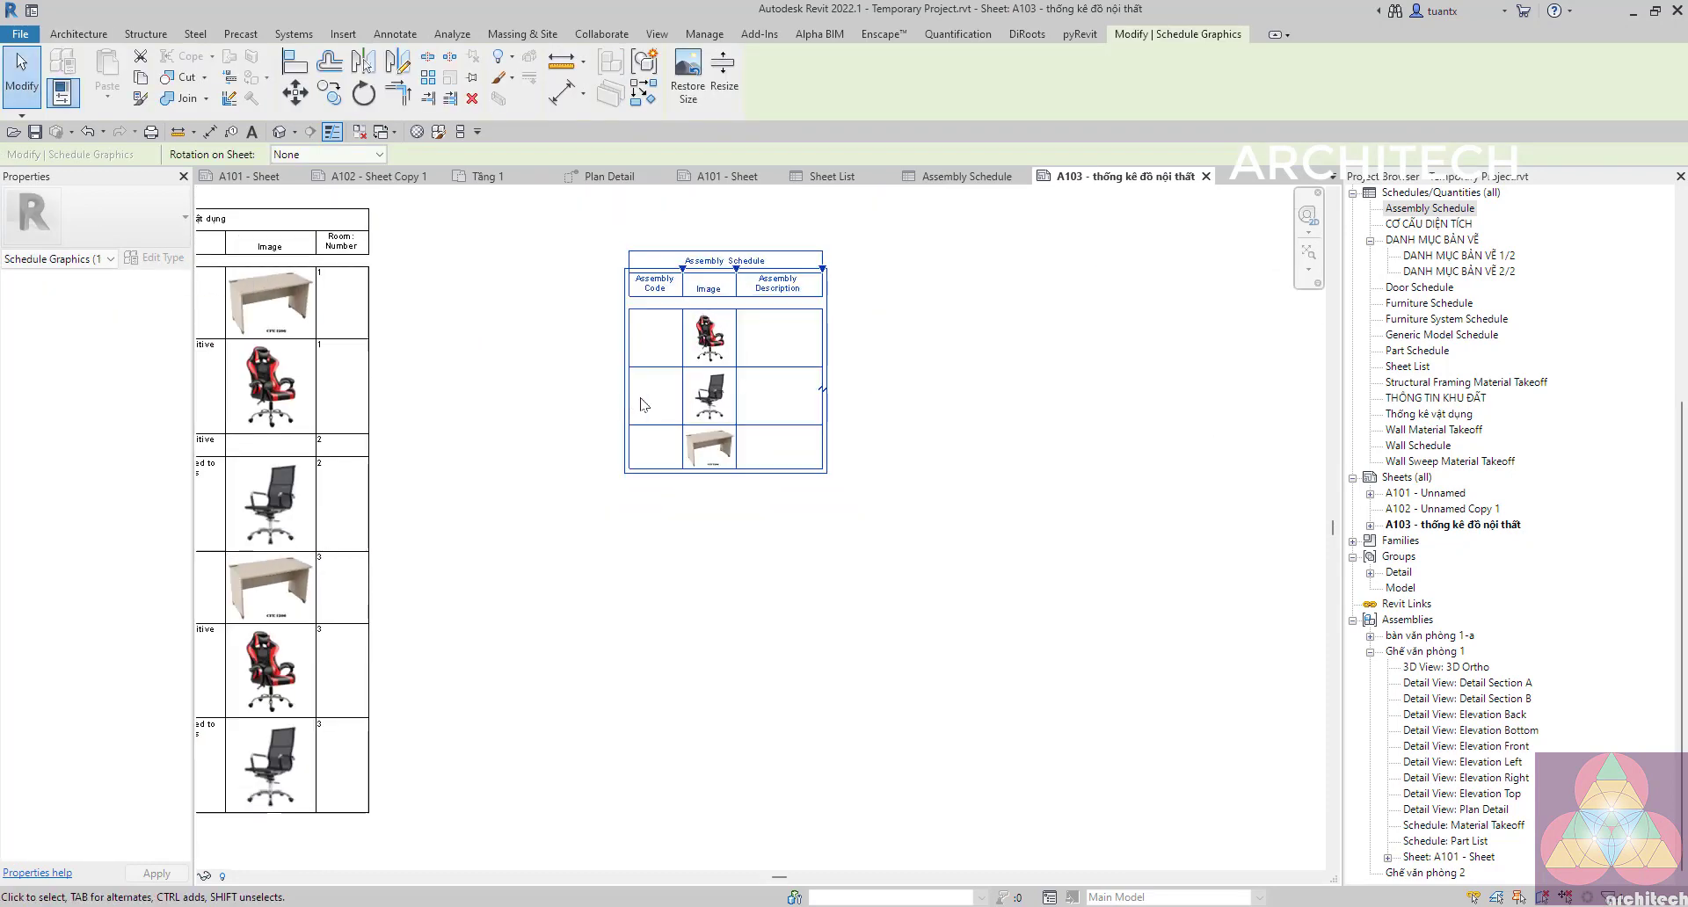
scroll(558, 413, "up", 2)
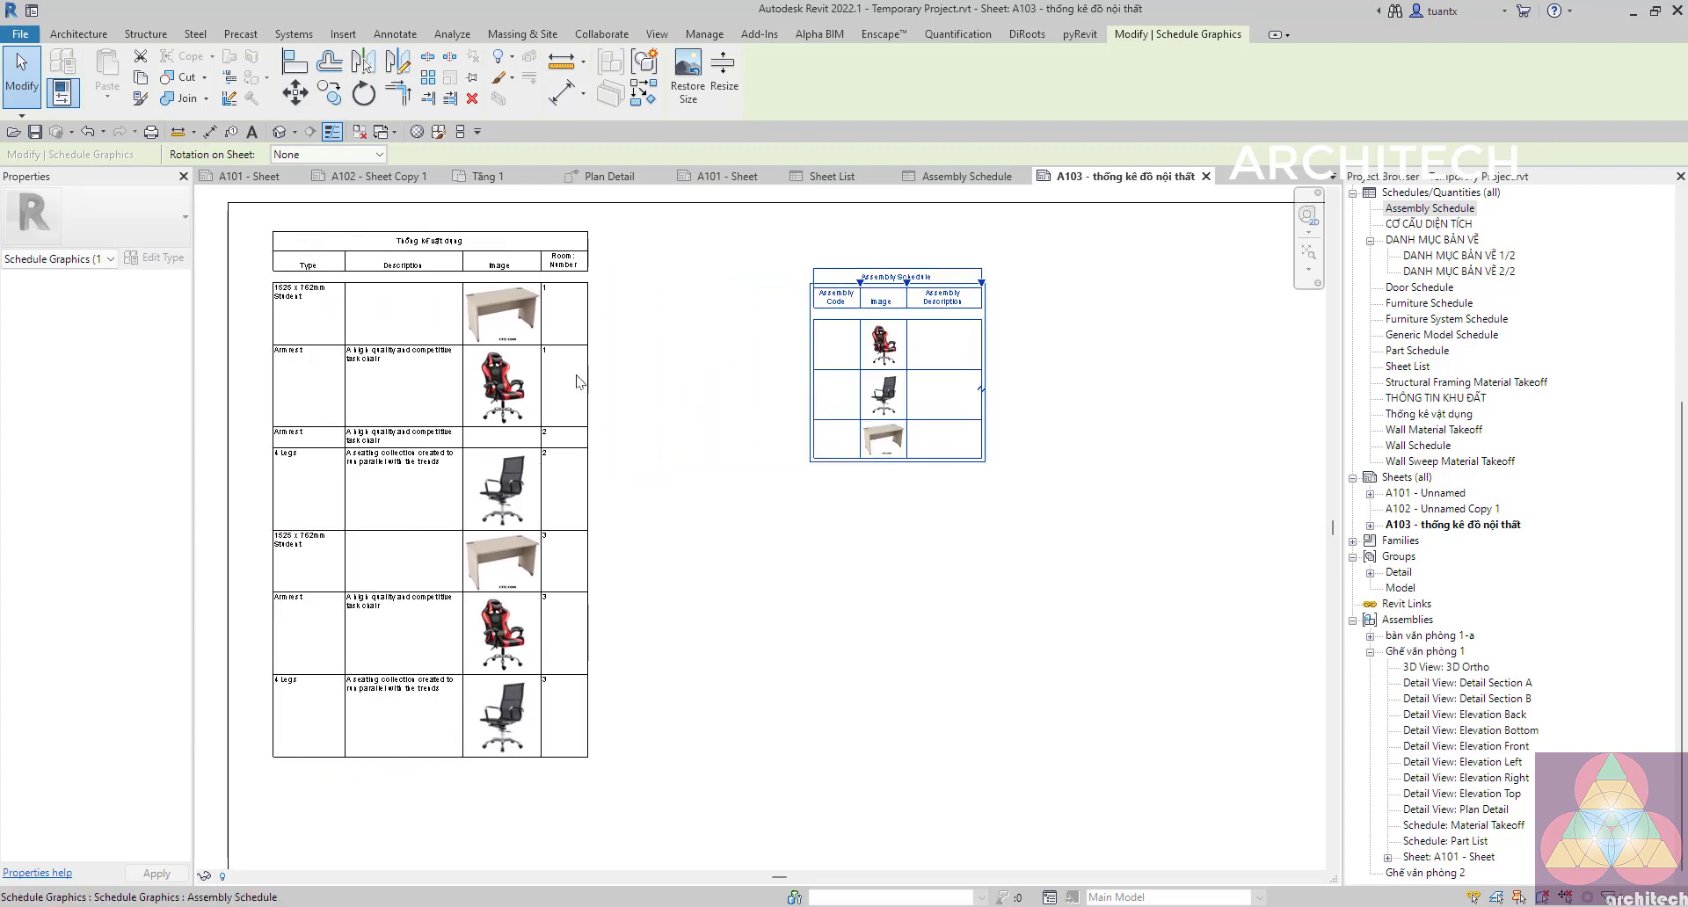
scroll(577, 376, "up", 1)
scroll(461, 353, "down", 2)
scroll(626, 386, "down", 1)
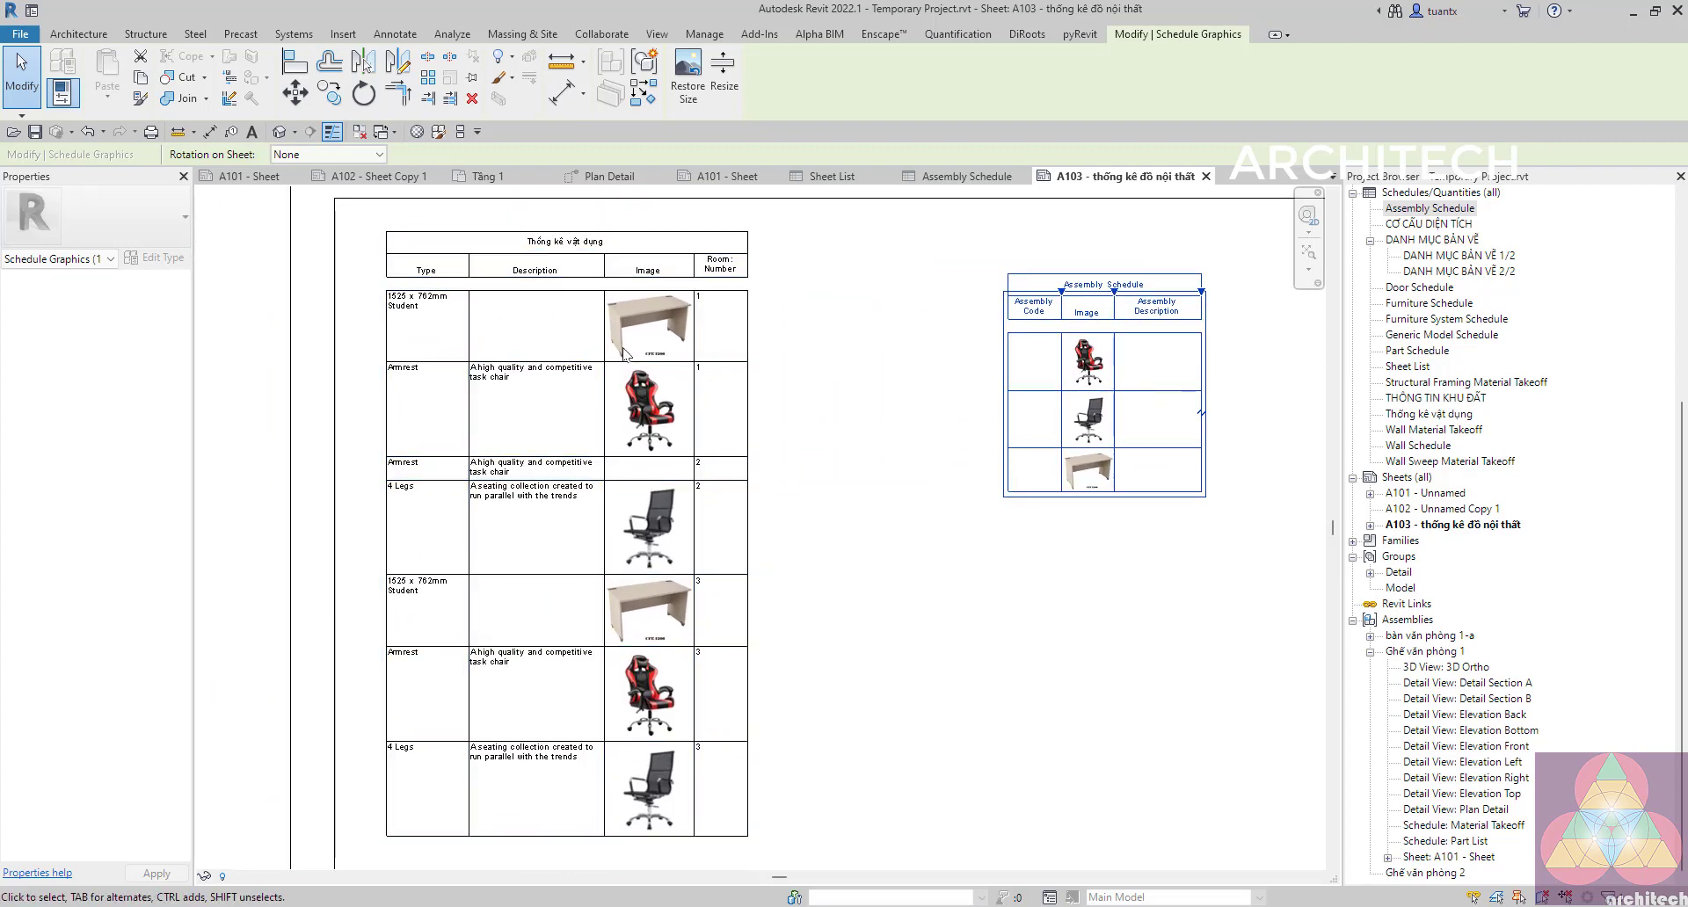
left_click(795, 369)
scroll(620, 324, "up", 1)
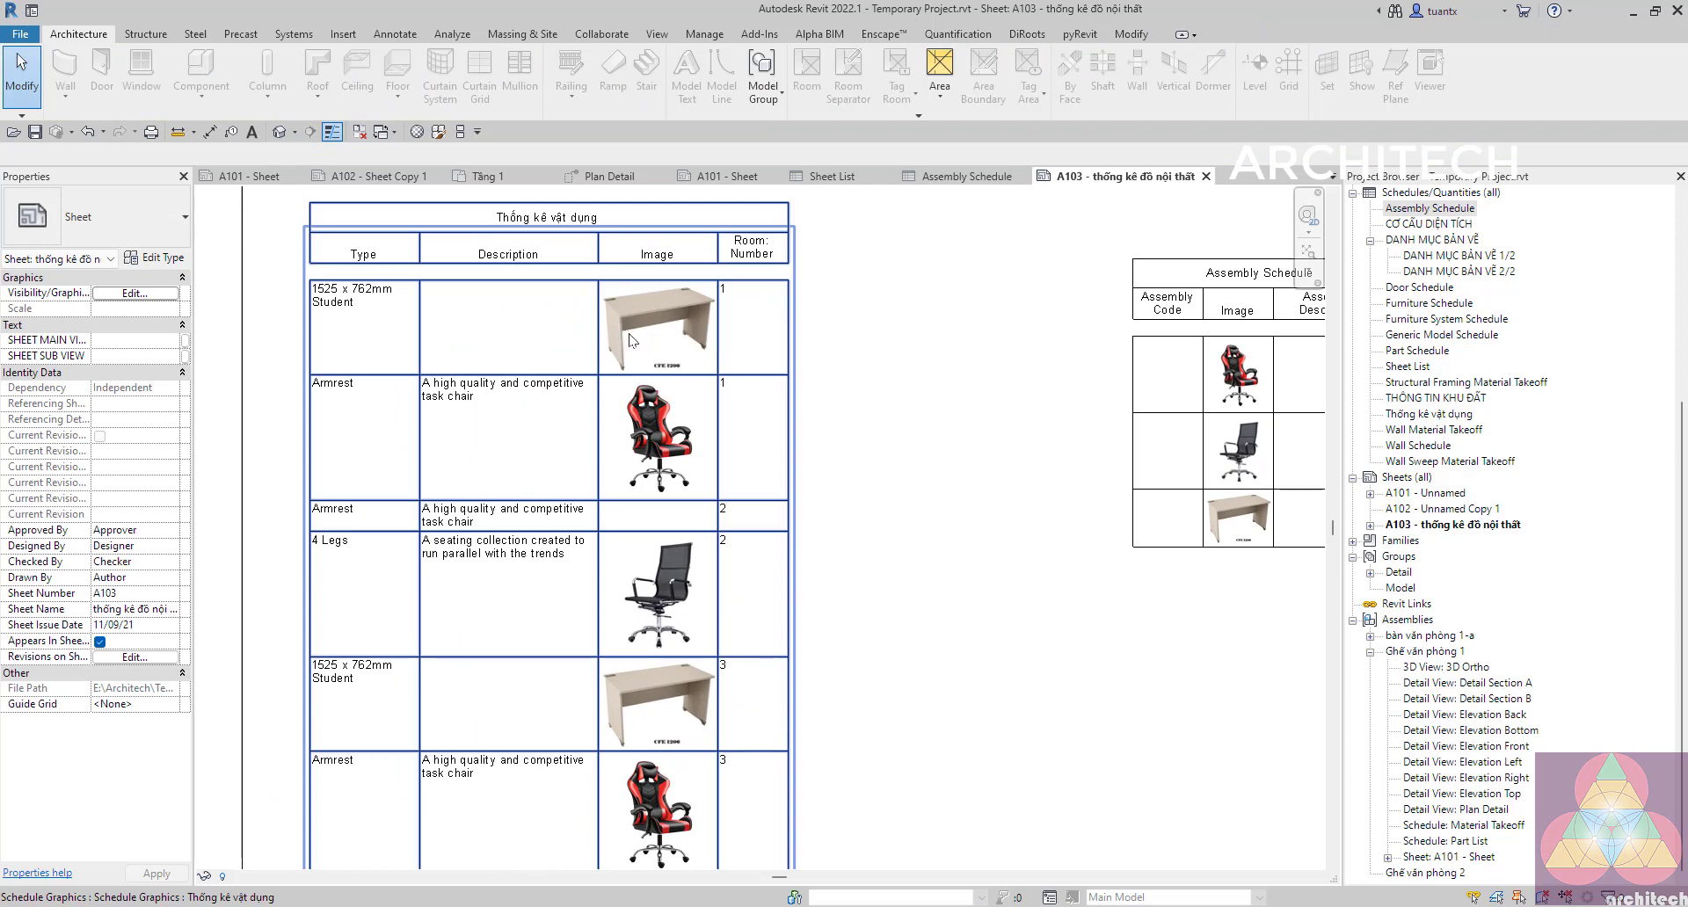
scroll(1123, 388, "up", 2)
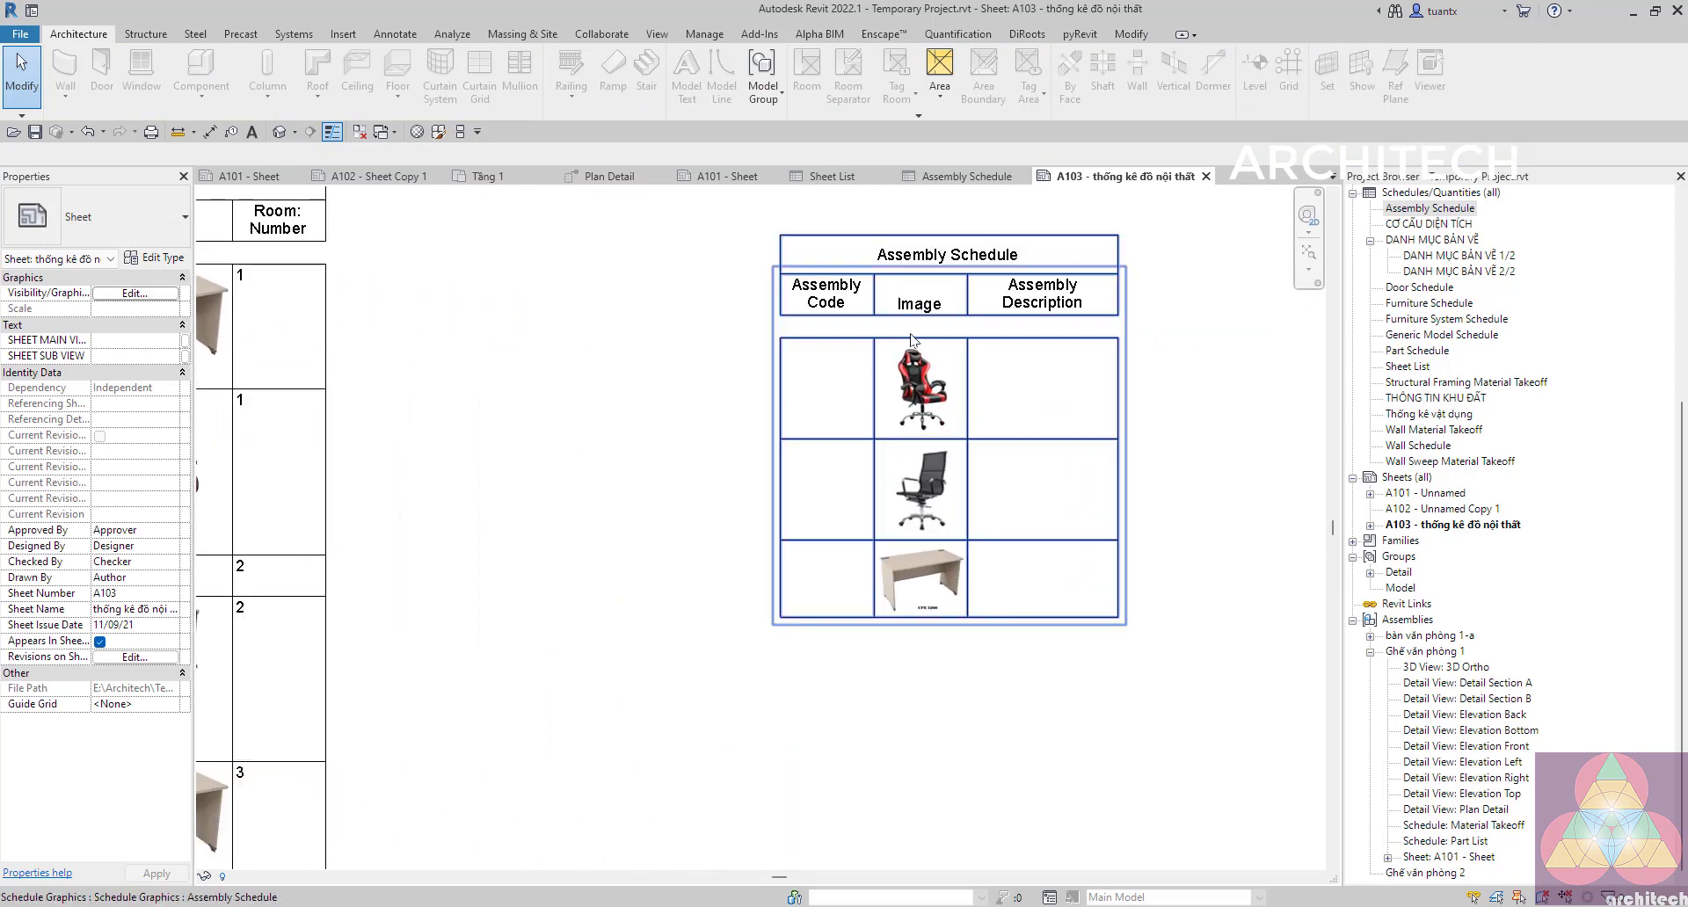
middle_click_drag(912, 340, 773, 394)
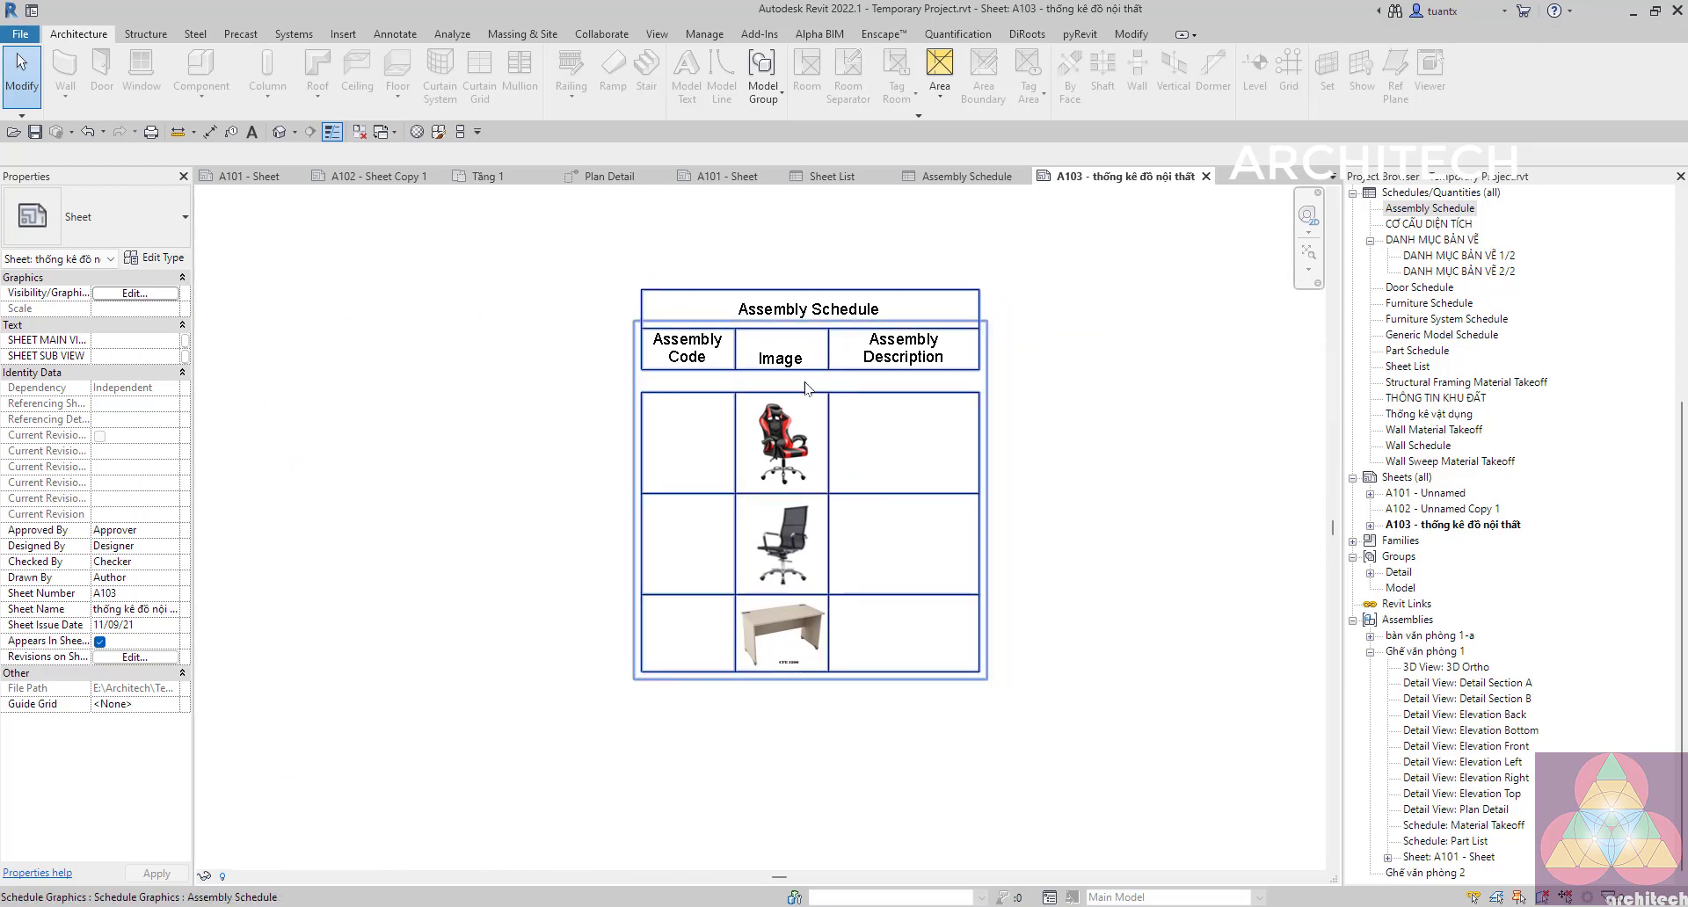
key("Escape")
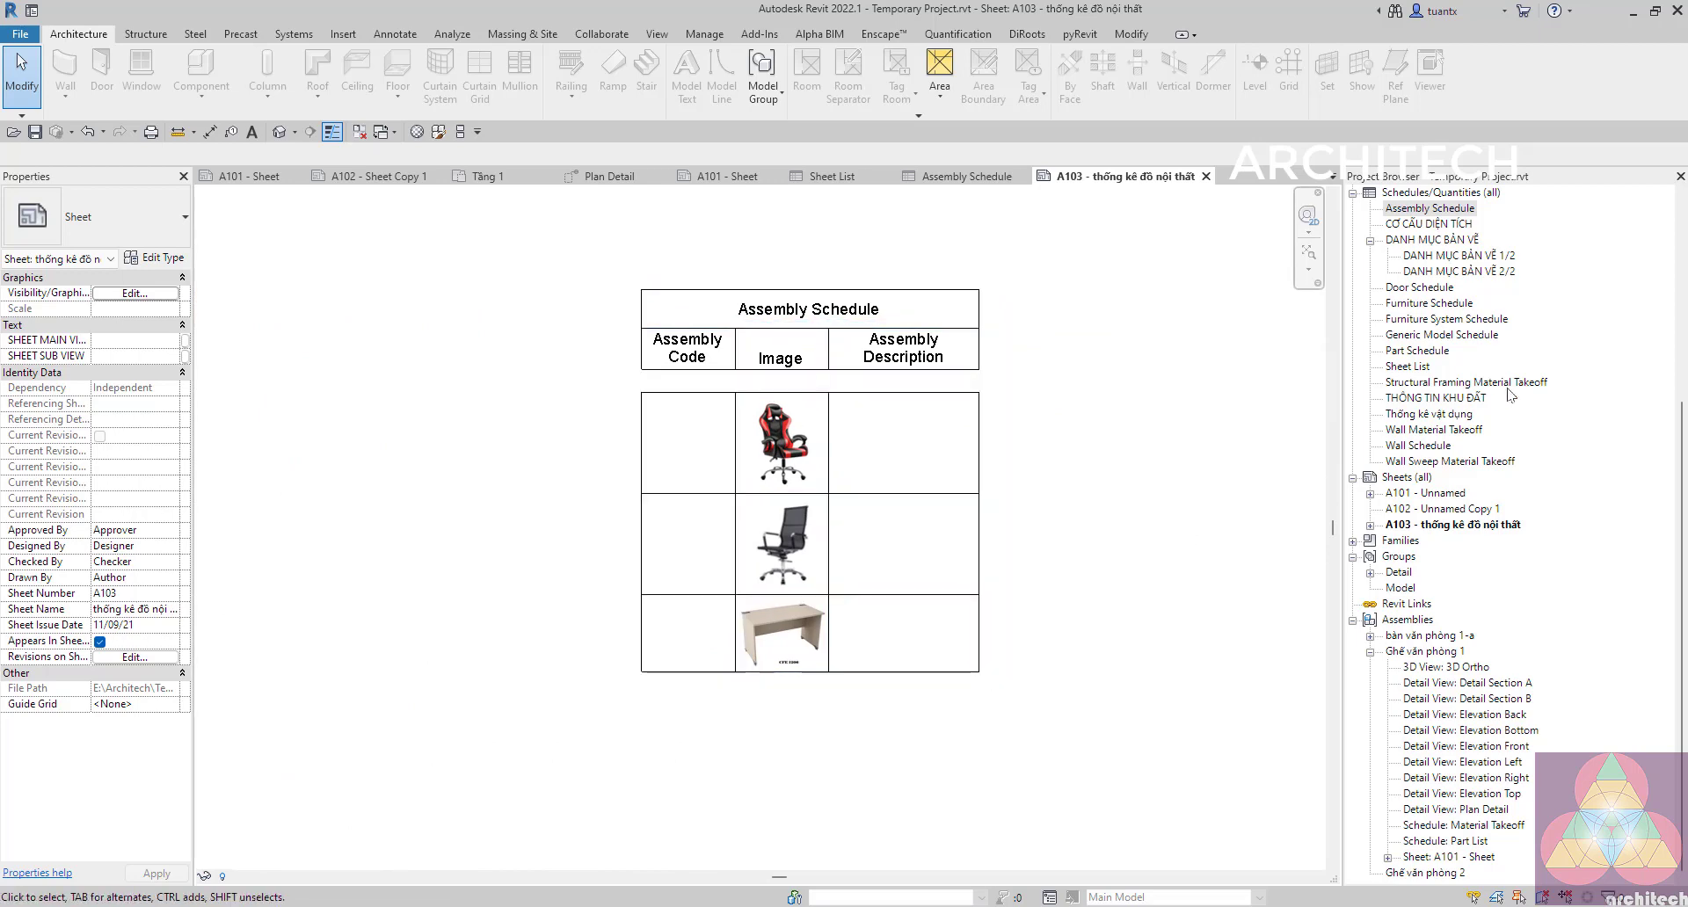
scroll(1532, 383, "up", 5)
scroll(1533, 383, "up", 1)
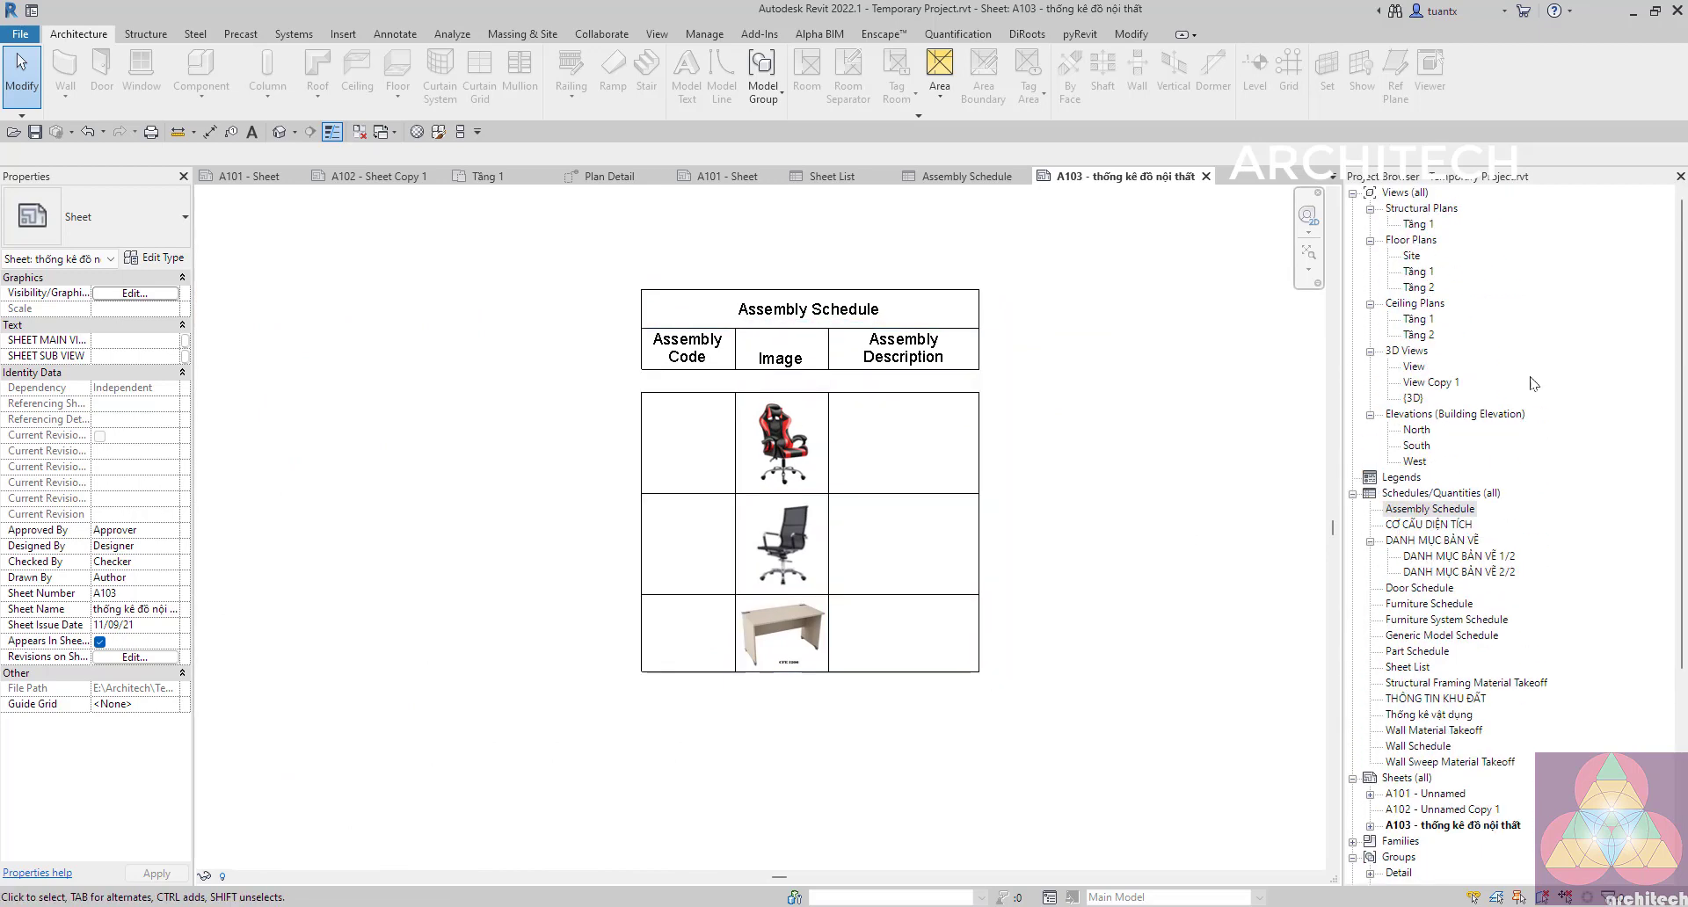
Open the Tầng 1 floor plan and select the chair assembly in Room 1.
double_click(1417, 271)
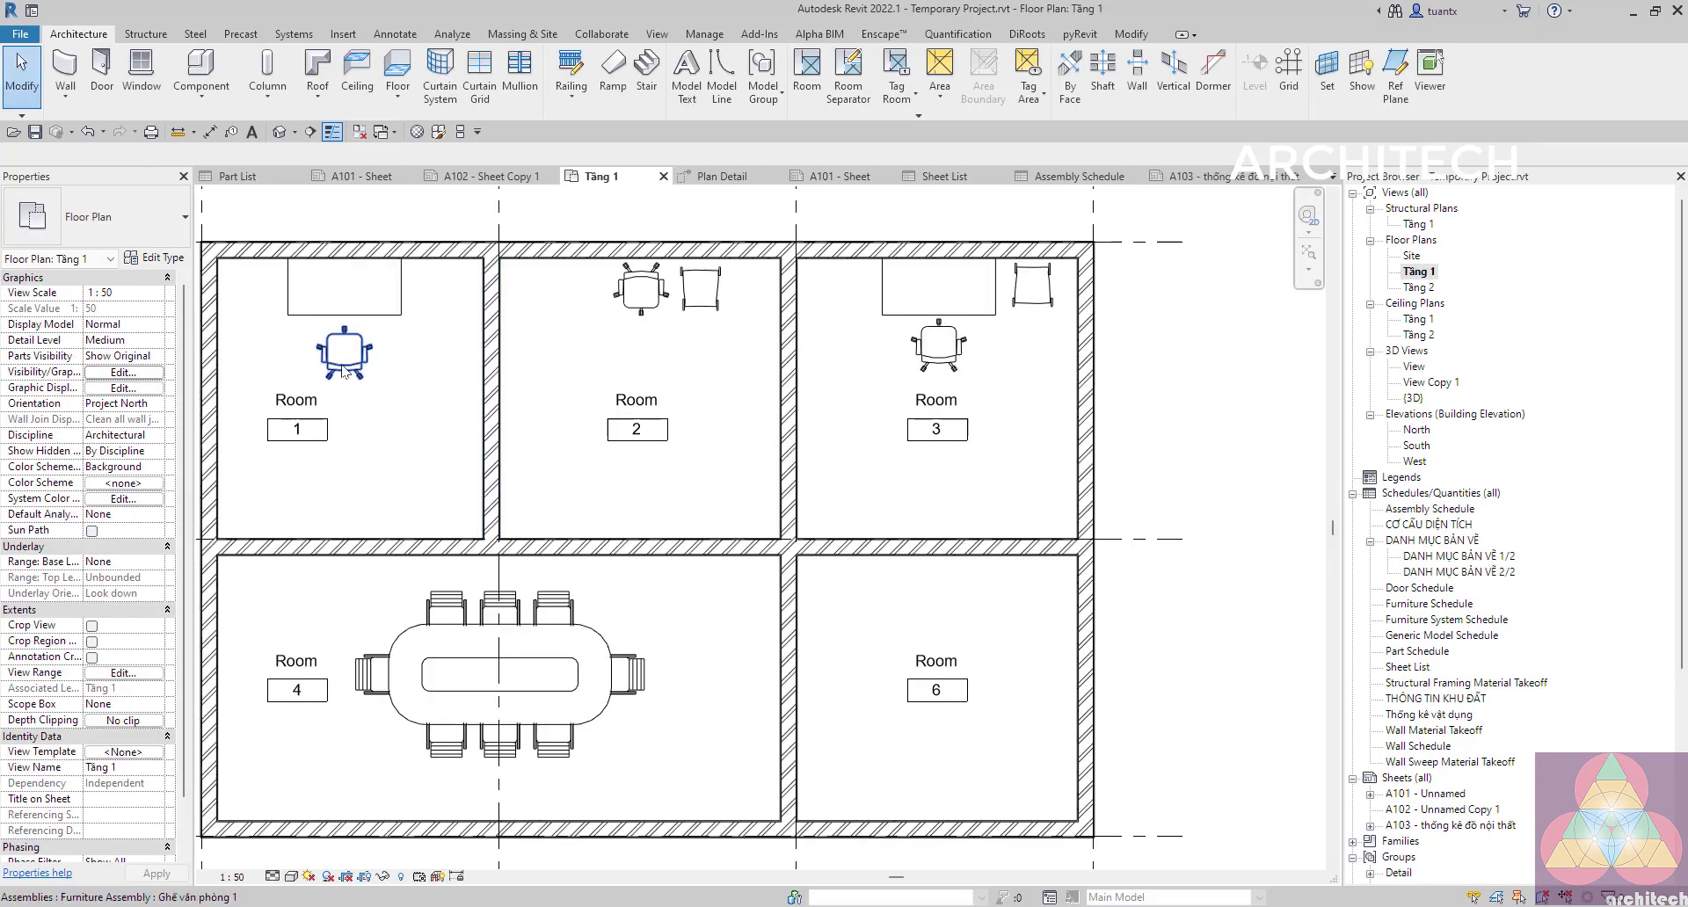
left_click(343, 360)
middle_click_drag(444, 374, 572, 385)
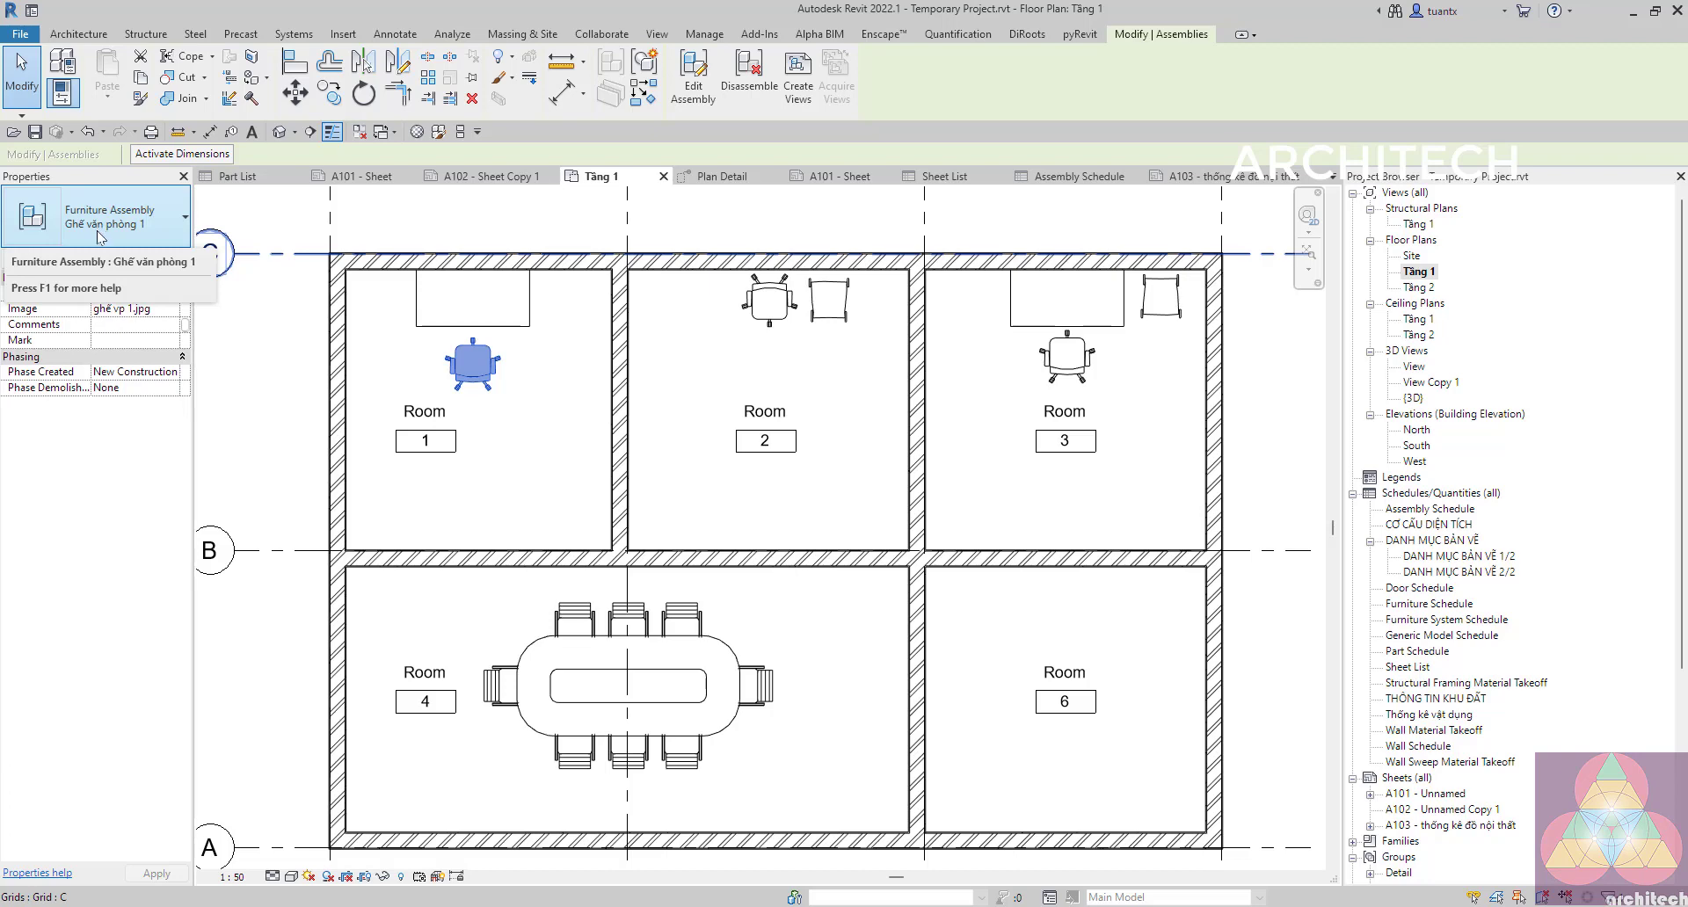
Pick the armrest chair inside the assembly, then reselect the whole Ghế văn phòng 1 assembly.
key("Tab")
left_click(485, 378)
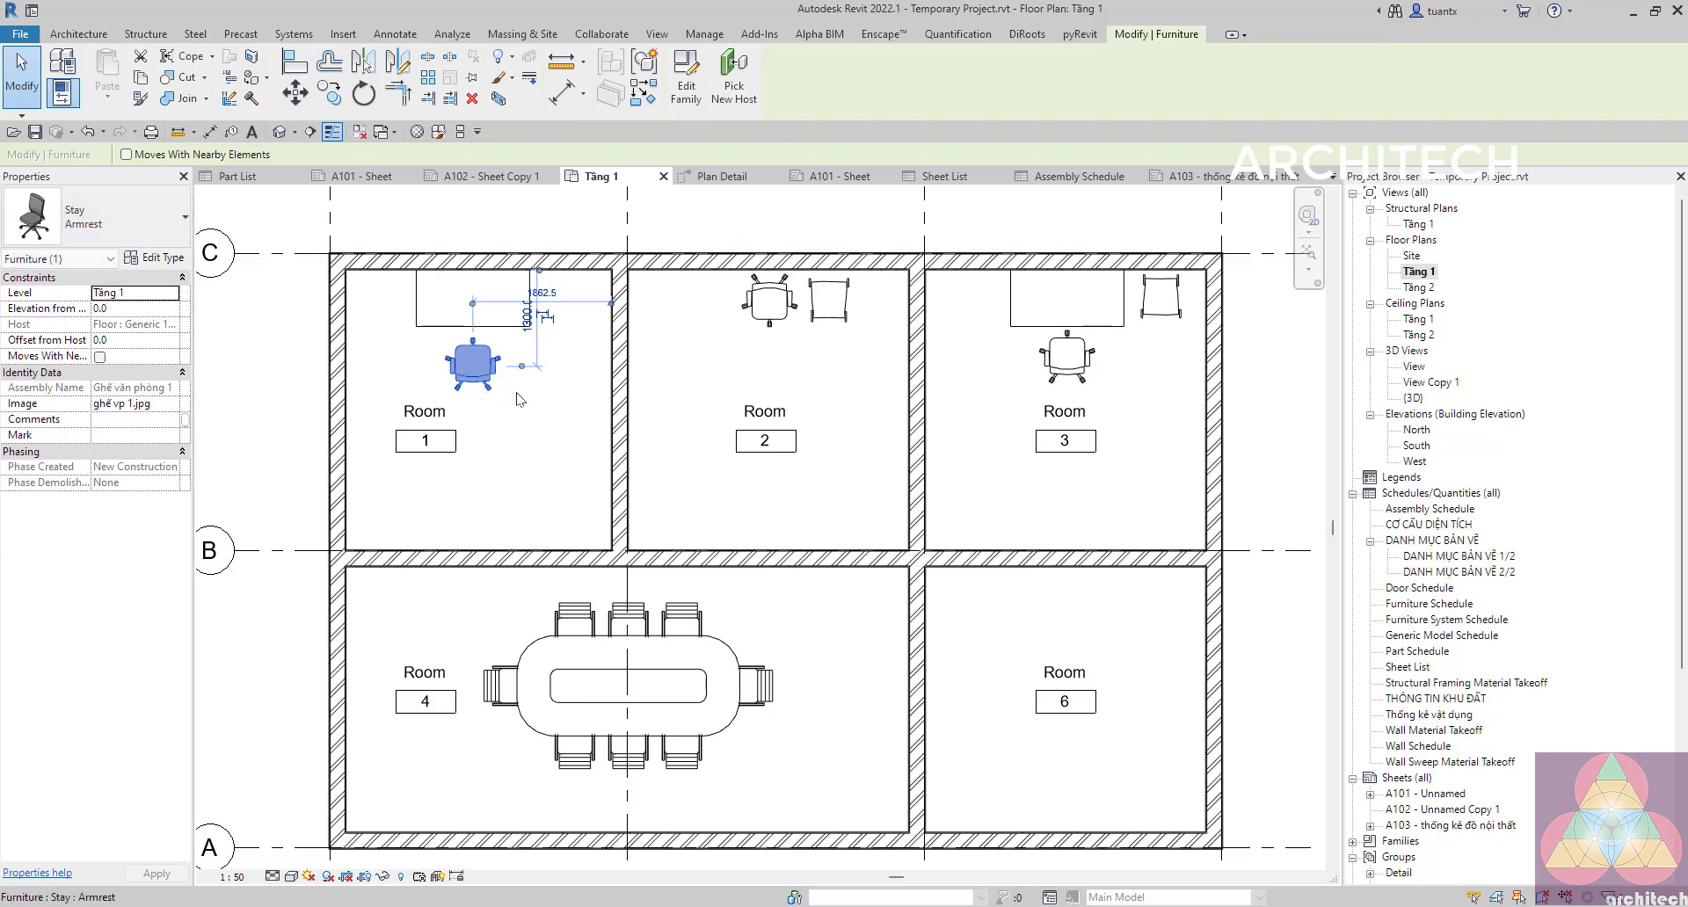
left_click(255, 344)
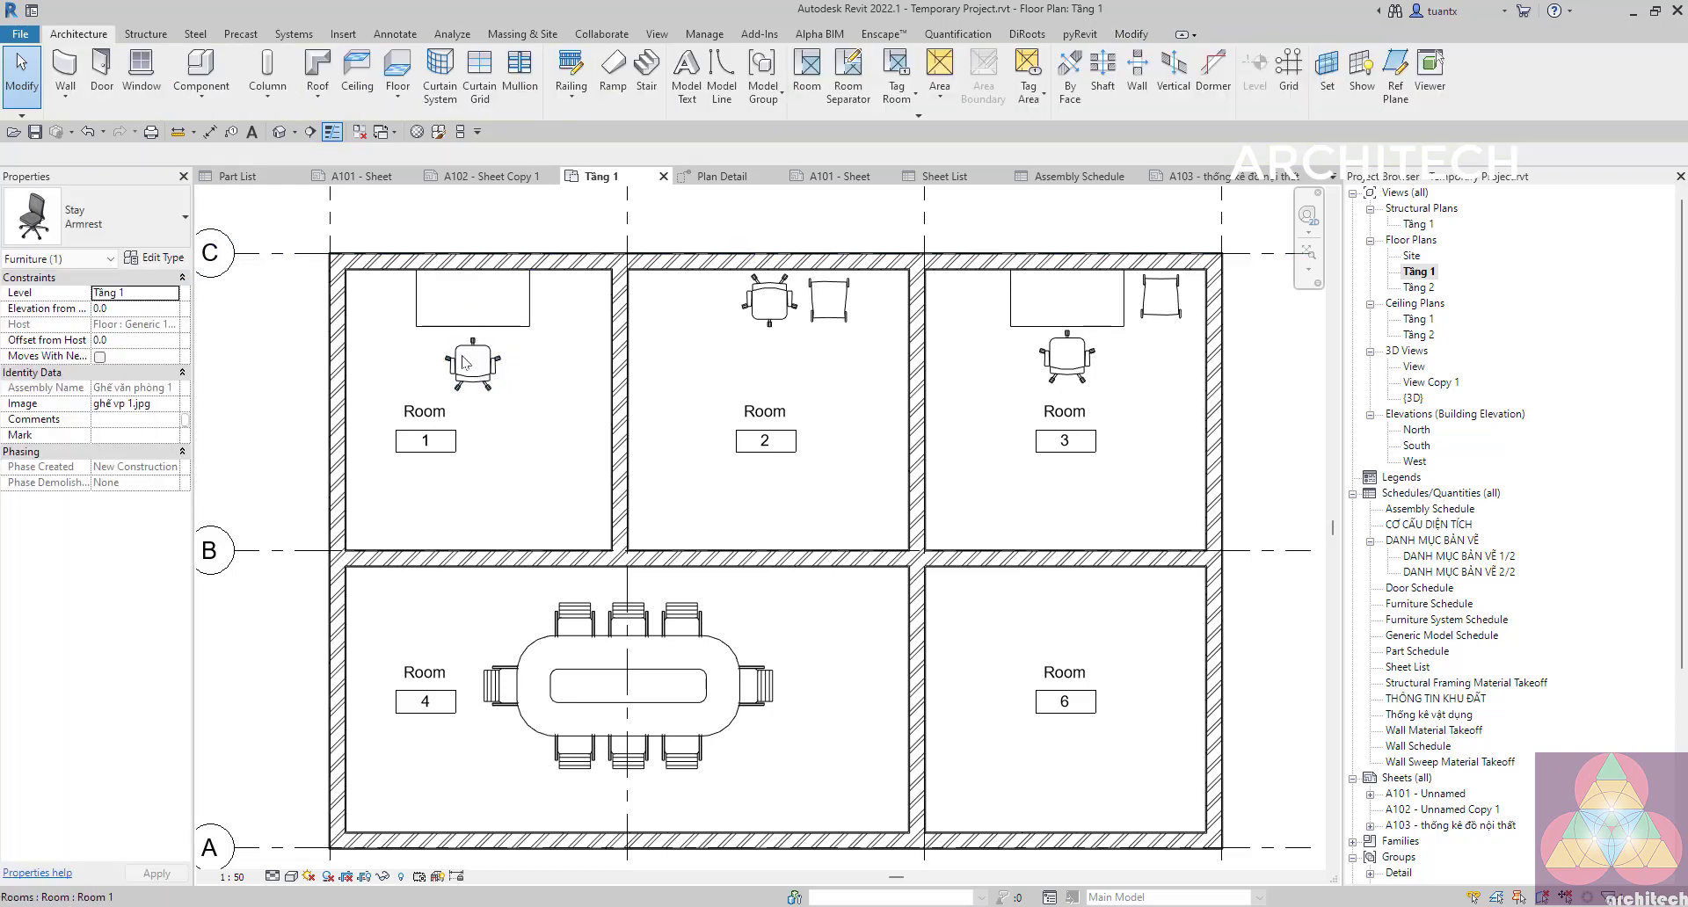
left_click(461, 359)
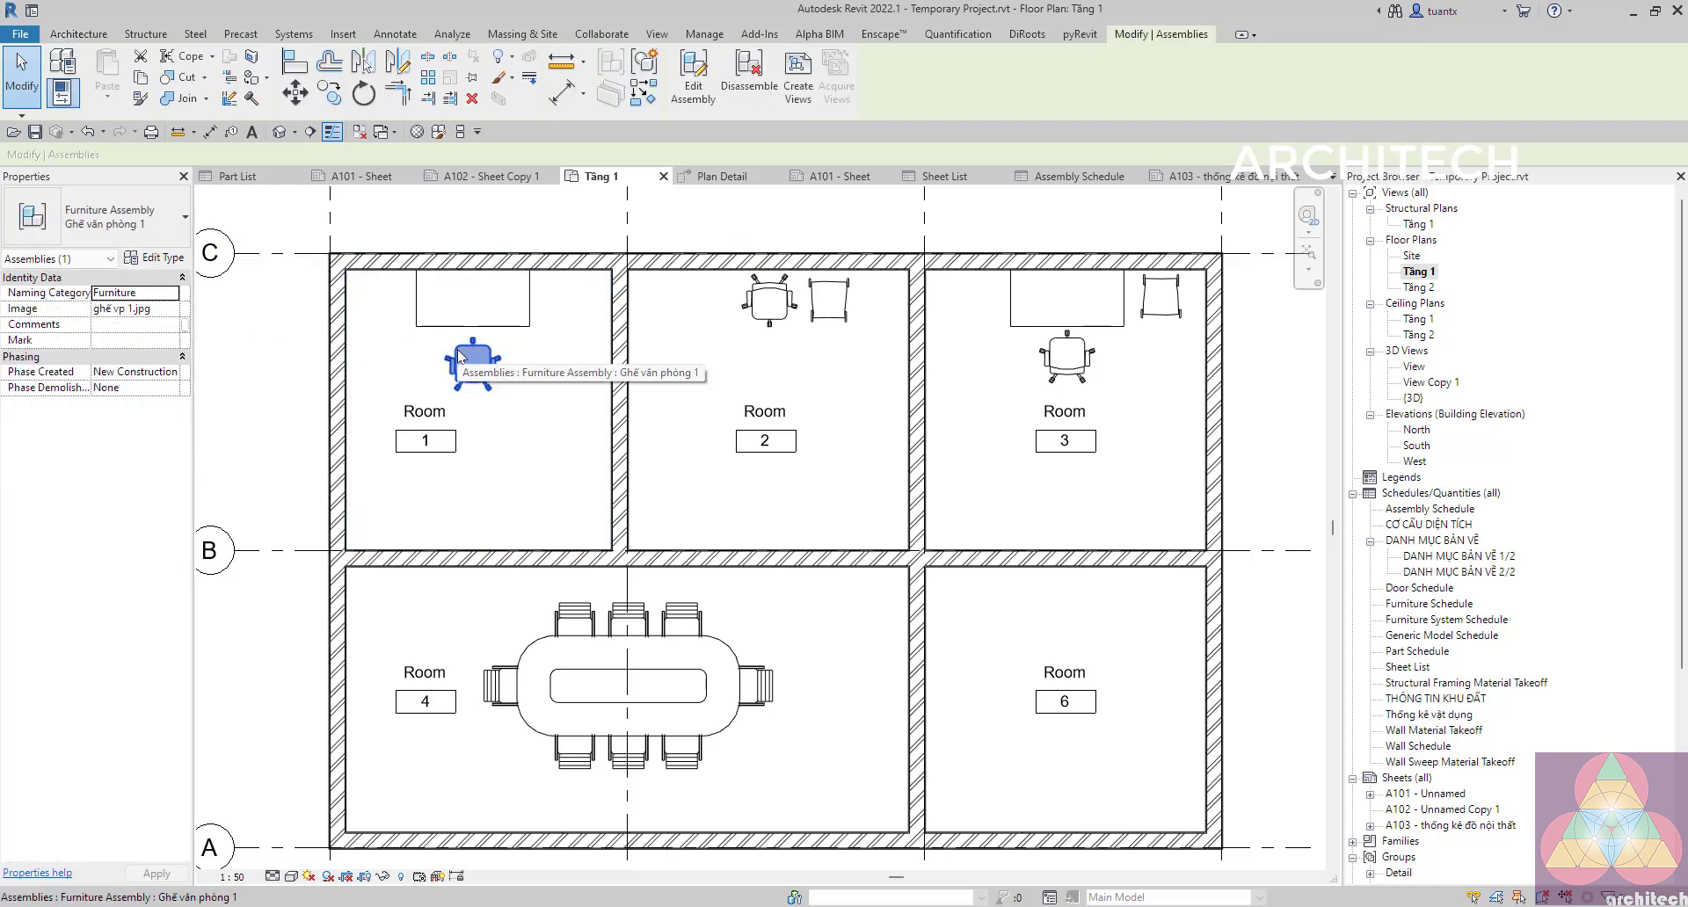